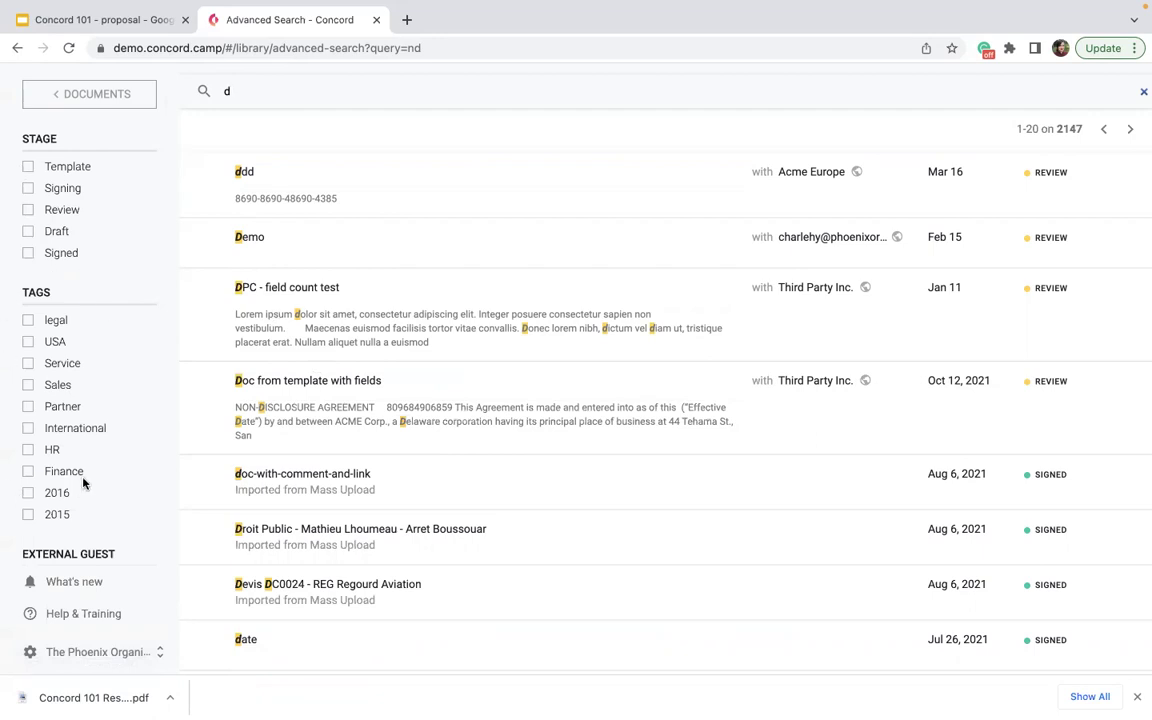
- Clear the document search term and return via the Documents list to the home page
{"action": "left_click", "coordinate": [278, 93]}
{"action": "key", "text": "BackSpace"}
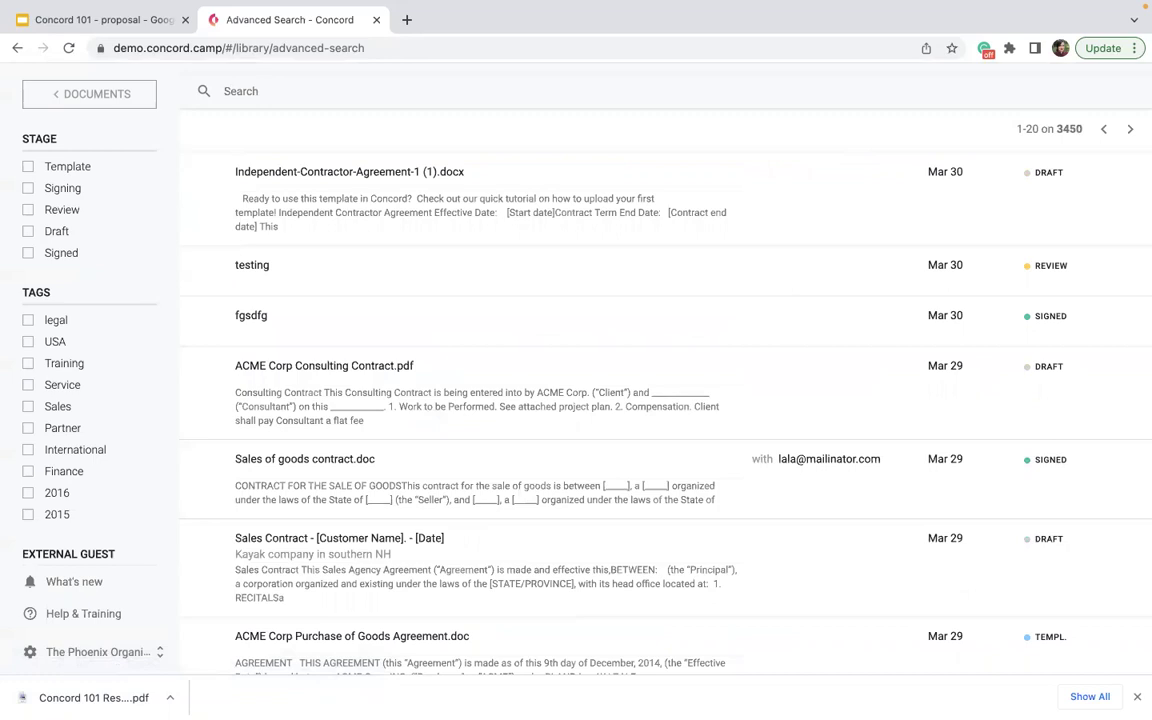
{"action": "left_click", "coordinate": [116, 94]}
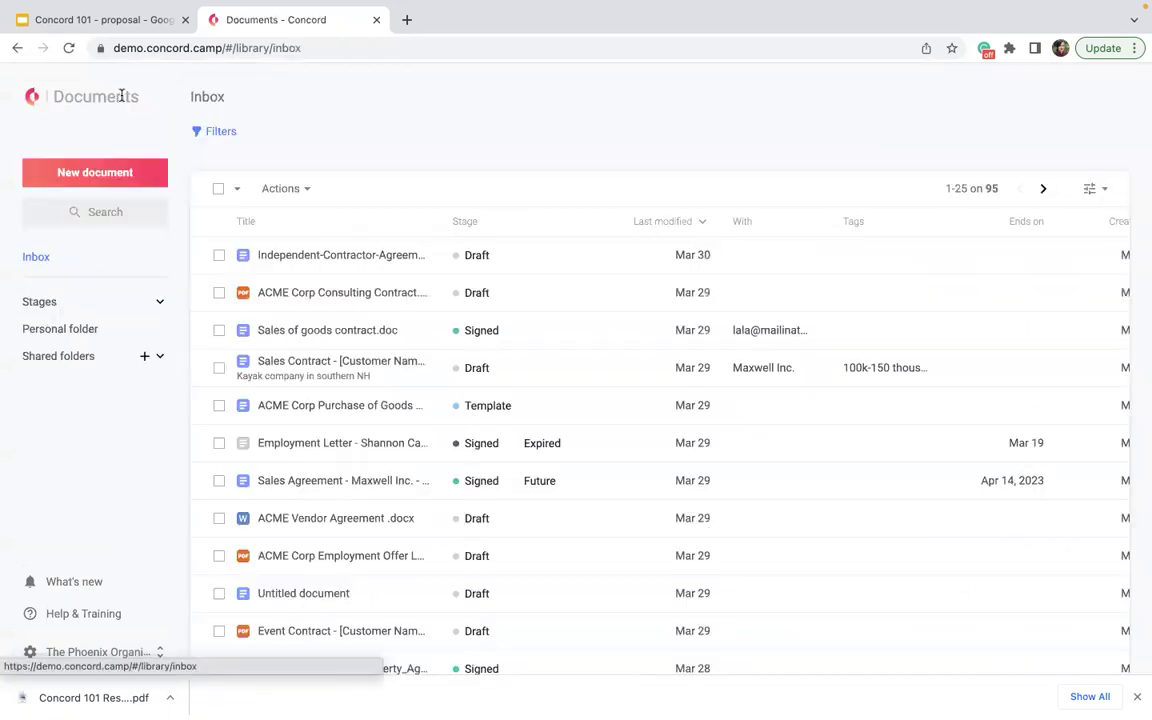
{"action": "left_click", "coordinate": [29, 101]}
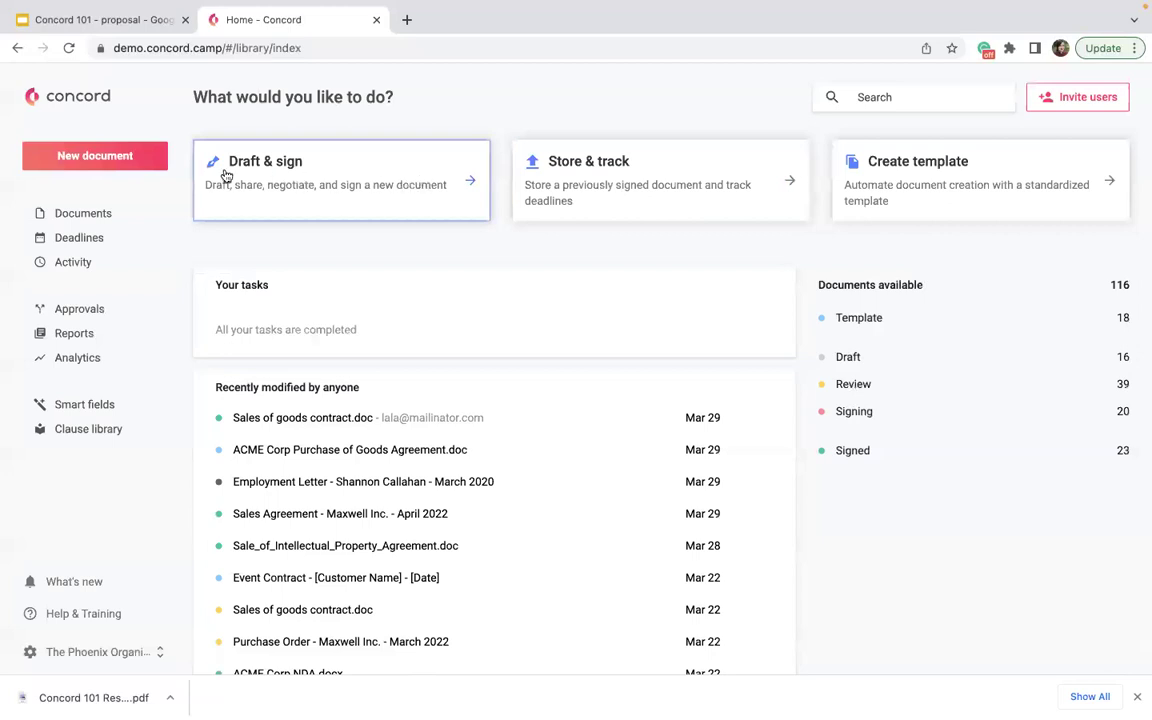
- Preview the New document flow with Draft & sign, then cancel it
{"action": "left_click", "coordinate": [72, 158]}
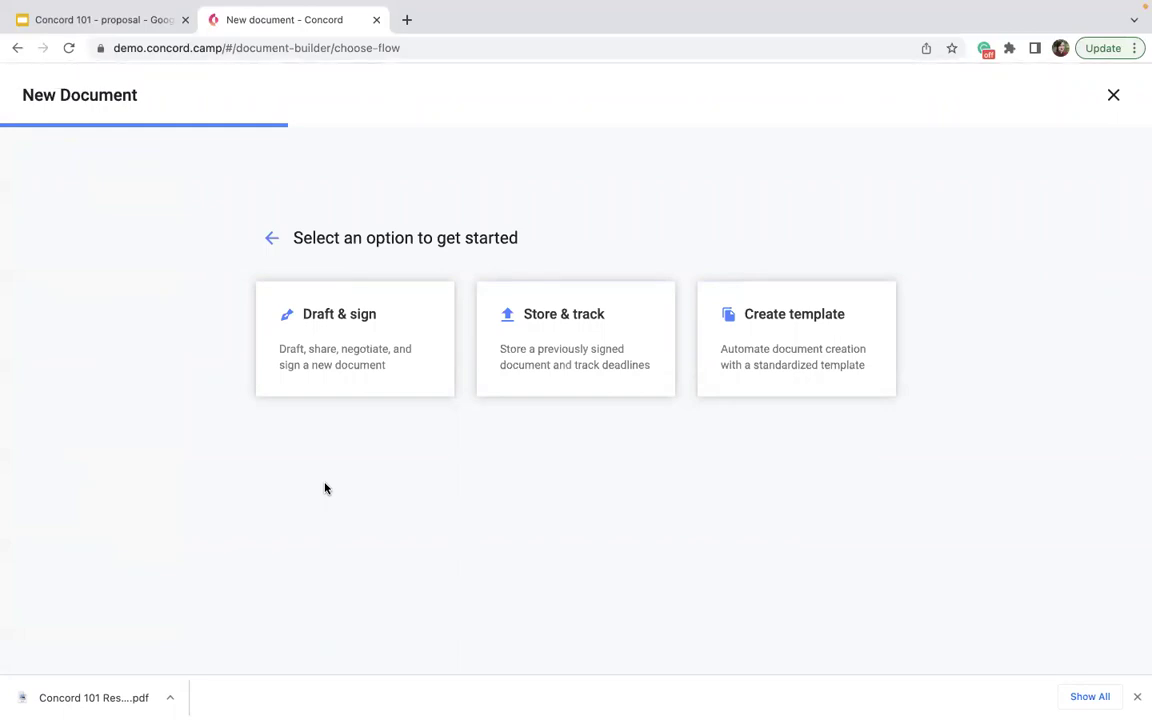
{"action": "left_click", "coordinate": [312, 362]}
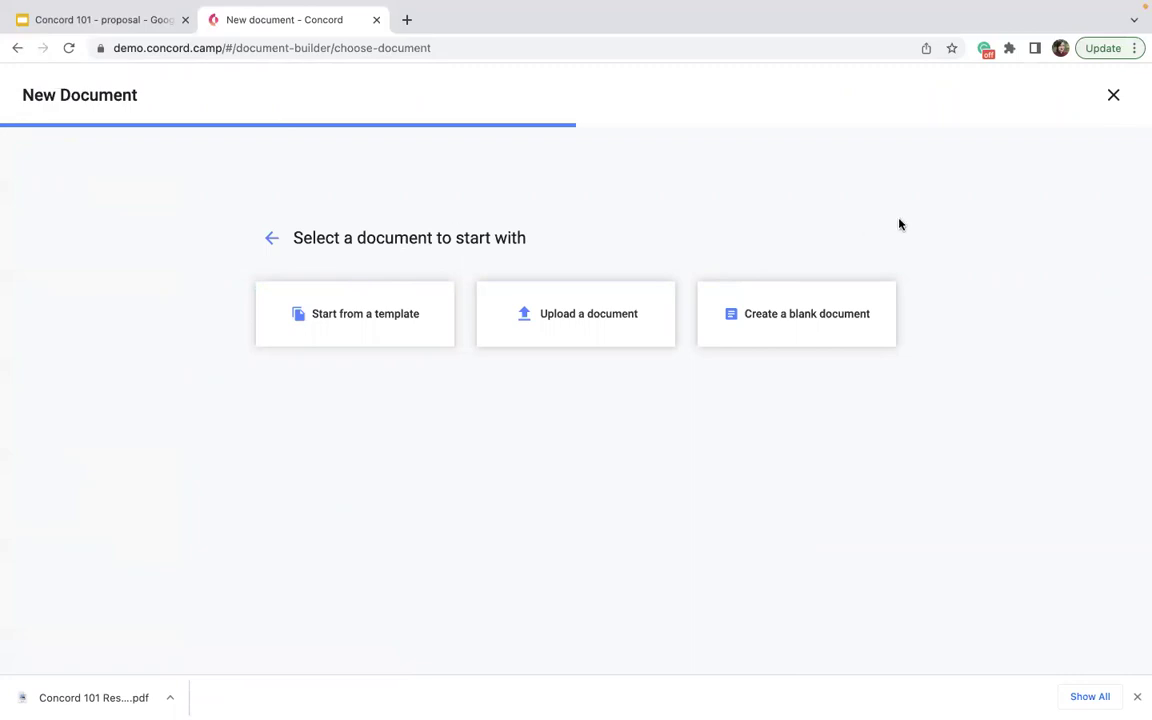
{"action": "left_click", "coordinate": [1111, 96]}
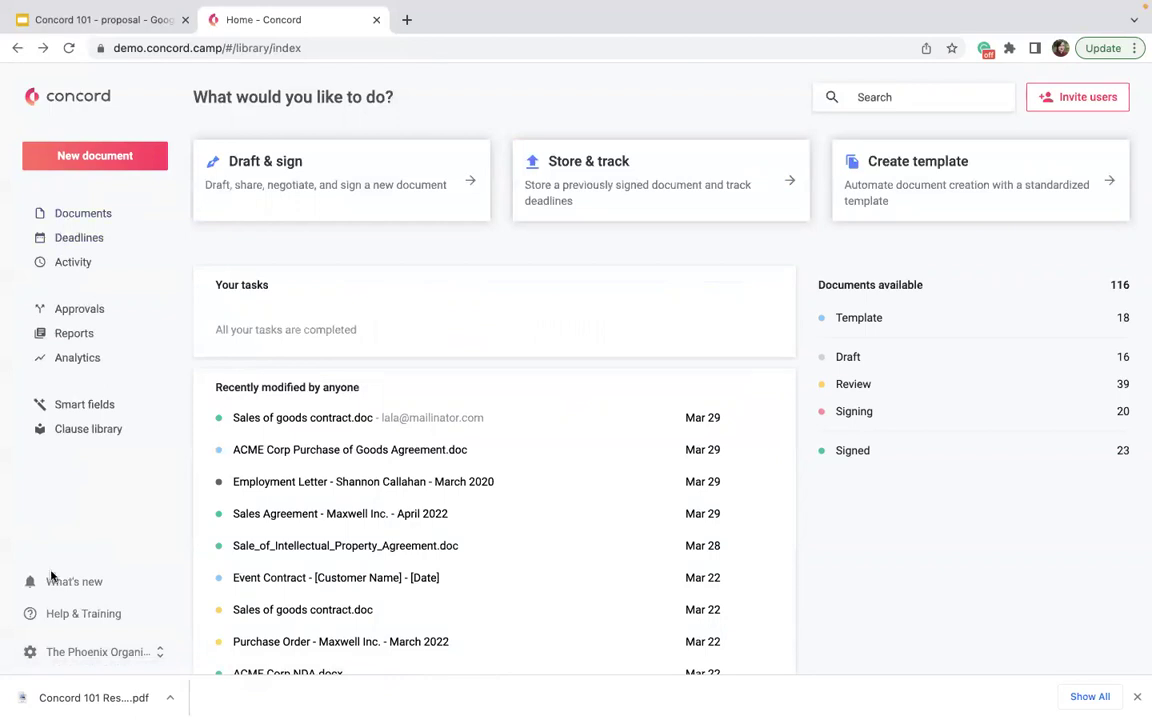
- Open the Documents inbox, scroll it, and highlight the '1-25 on 95' count
{"action": "left_click", "coordinate": [76, 222]}
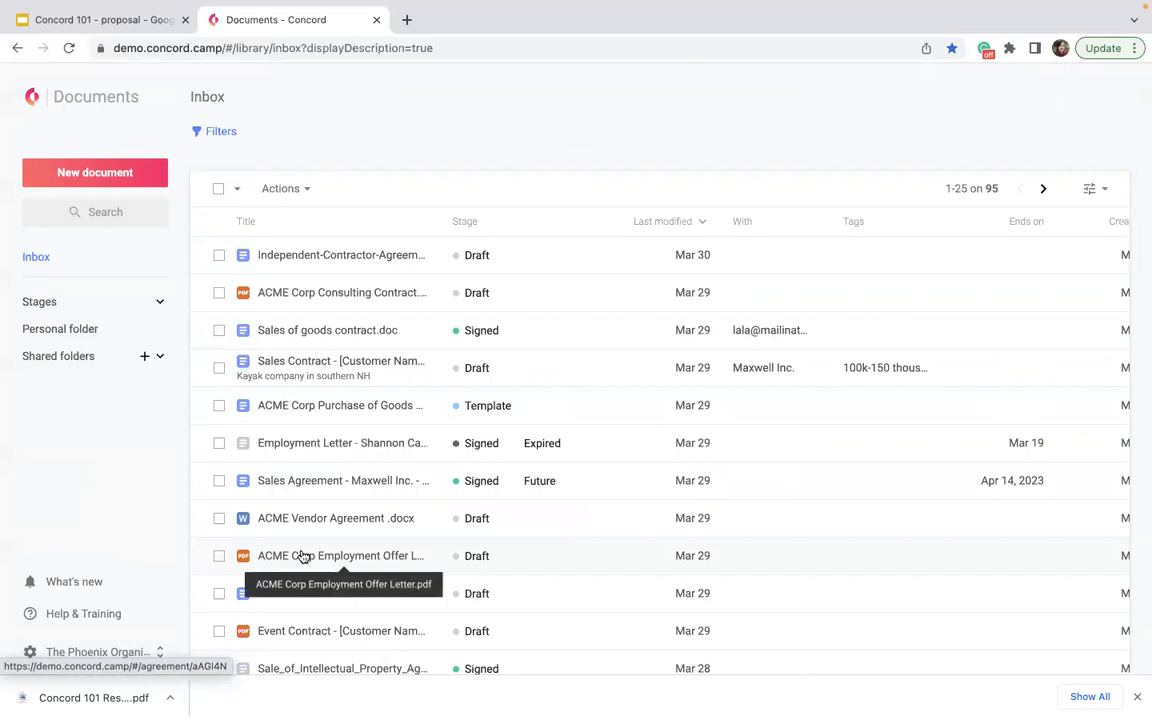
{"action": "scroll", "coordinate": [303, 556], "scroll_direction": "down", "scroll_amount": 5}
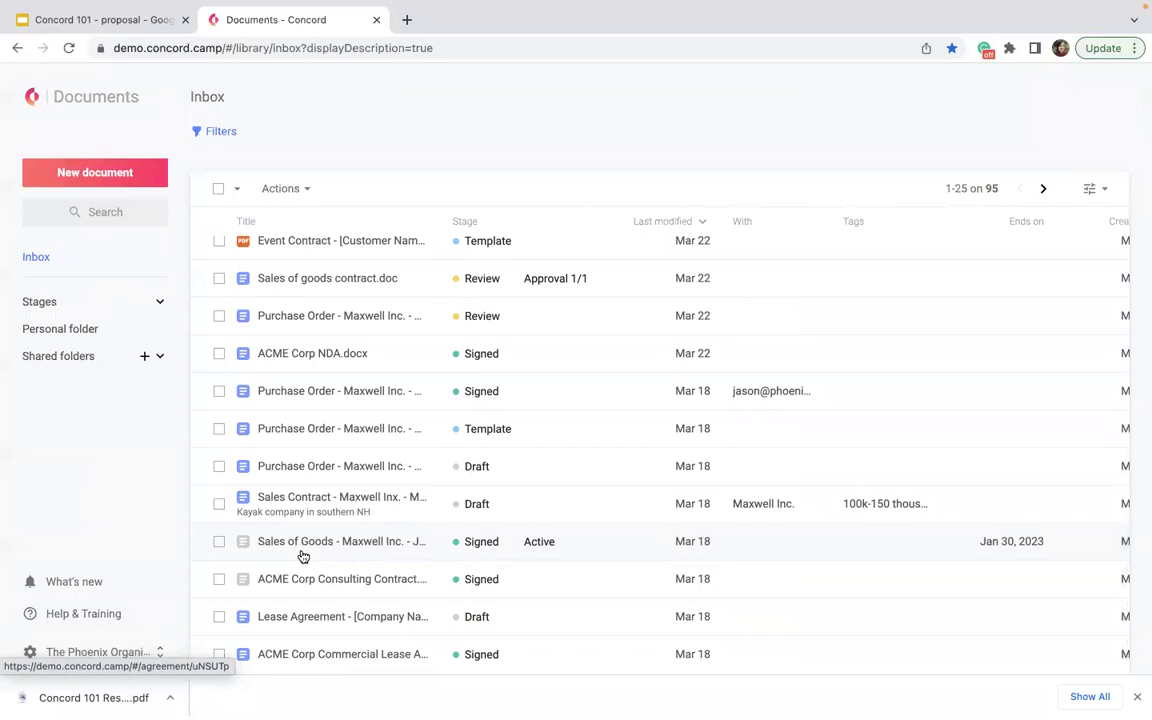
{"action": "left_click", "coordinate": [38, 257]}
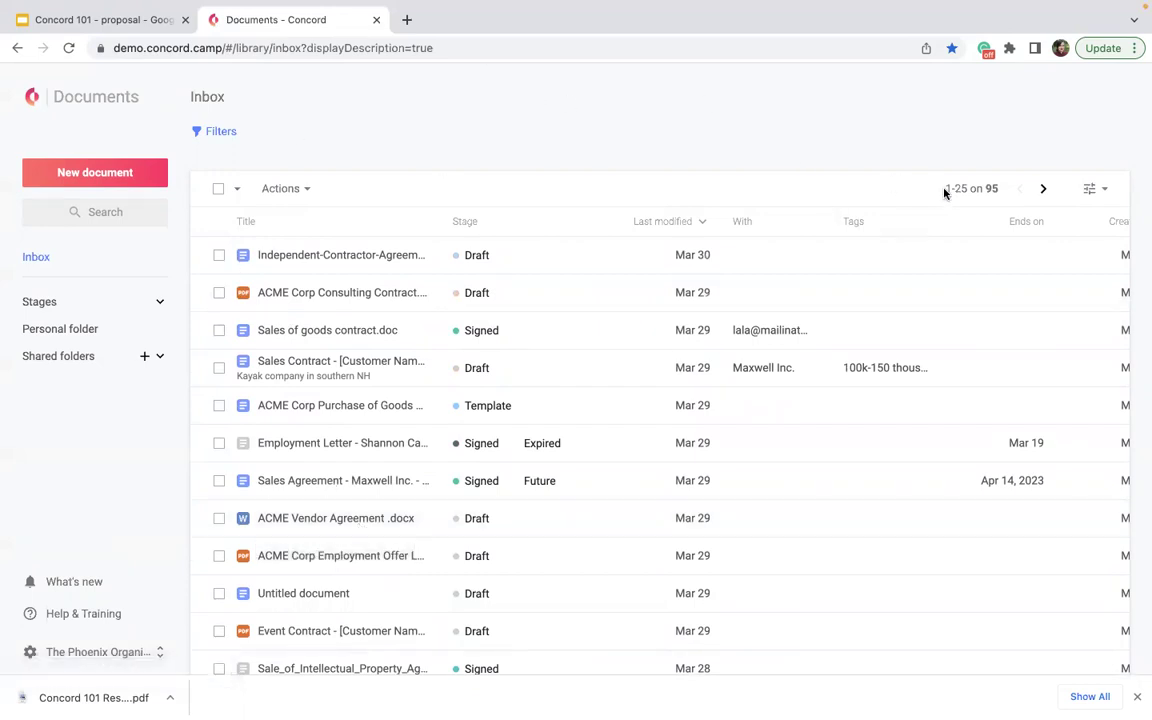
{"action": "left_click_drag", "start_coordinate": [998, 187], "coordinate": [945, 186]}
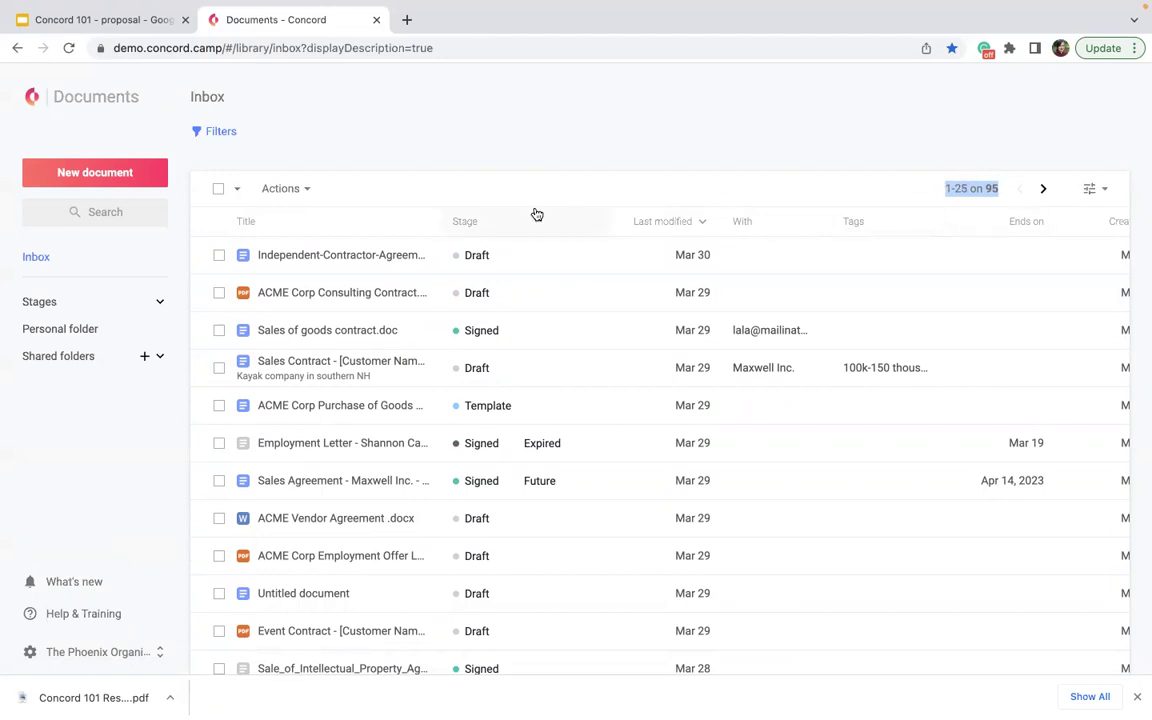
{"action": "scroll", "coordinate": [460, 285], "scroll_direction": "down", "scroll_amount": 2}
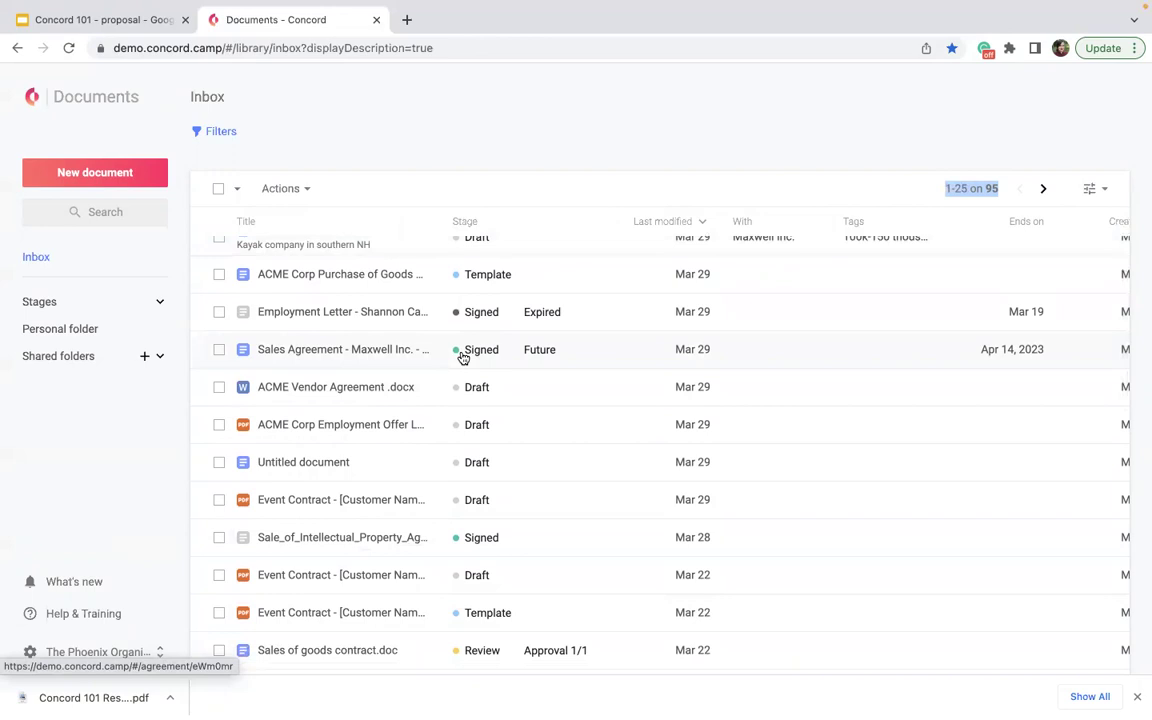
- Expand Stages, view the Personal folder, open shared folders Child and Grandchild, then return to Inbox
{"action": "left_click", "coordinate": [162, 301]}
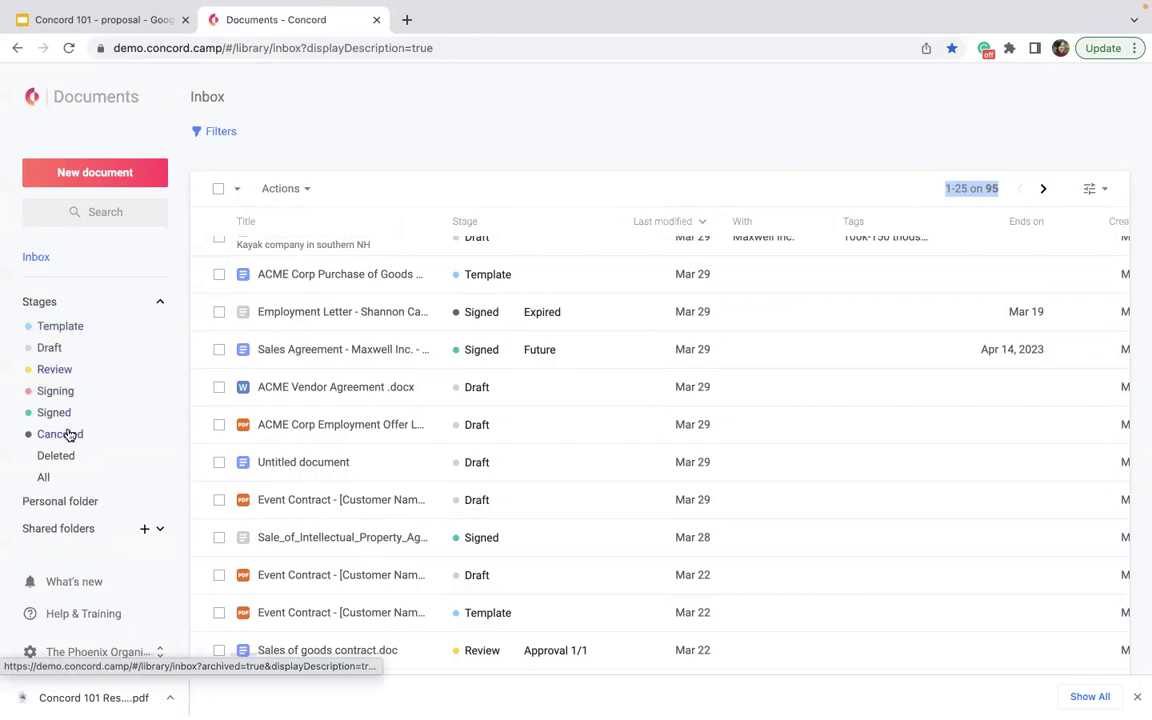
{"action": "left_click", "coordinate": [72, 503]}
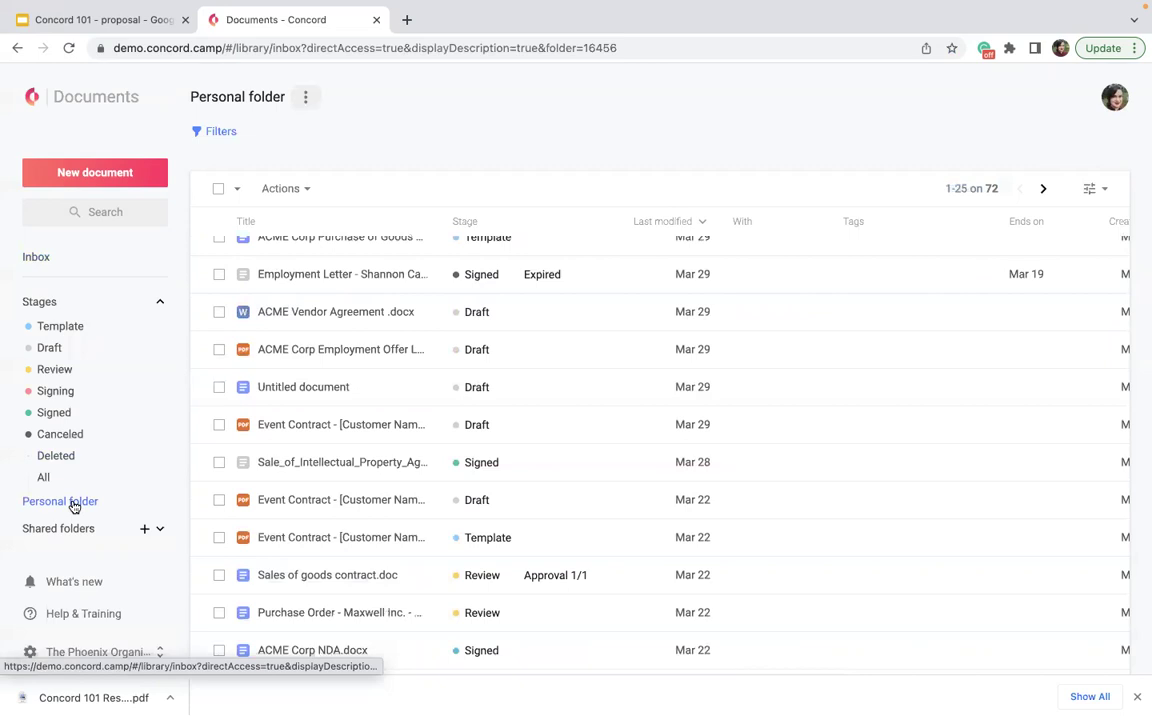
{"action": "scroll", "coordinate": [363, 614], "scroll_direction": "down", "scroll_amount": 1}
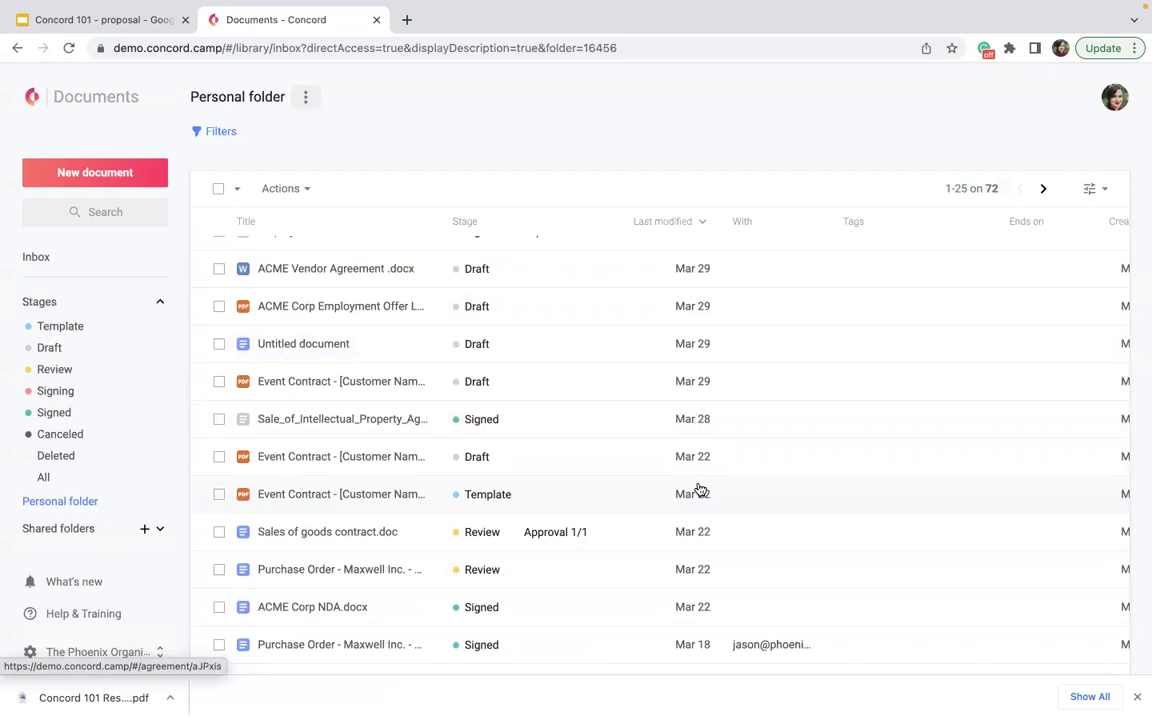
{"action": "left_click", "coordinate": [70, 530]}
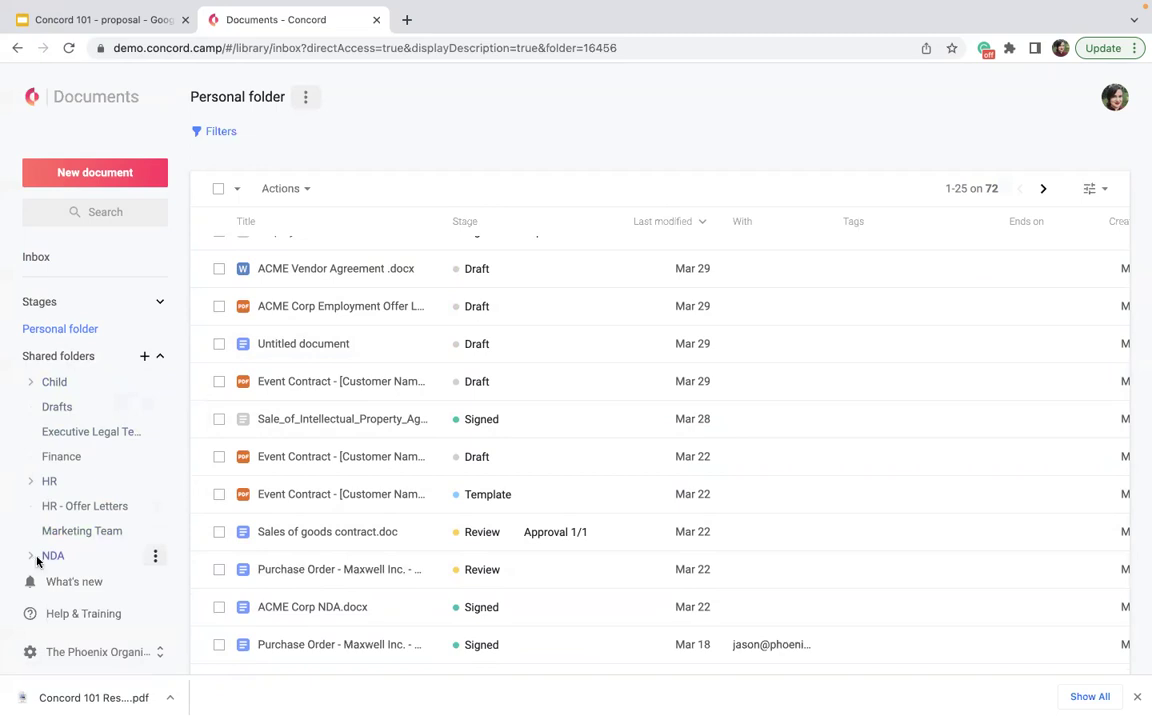
{"action": "left_click", "coordinate": [50, 388]}
{"action": "left_click", "coordinate": [68, 408]}
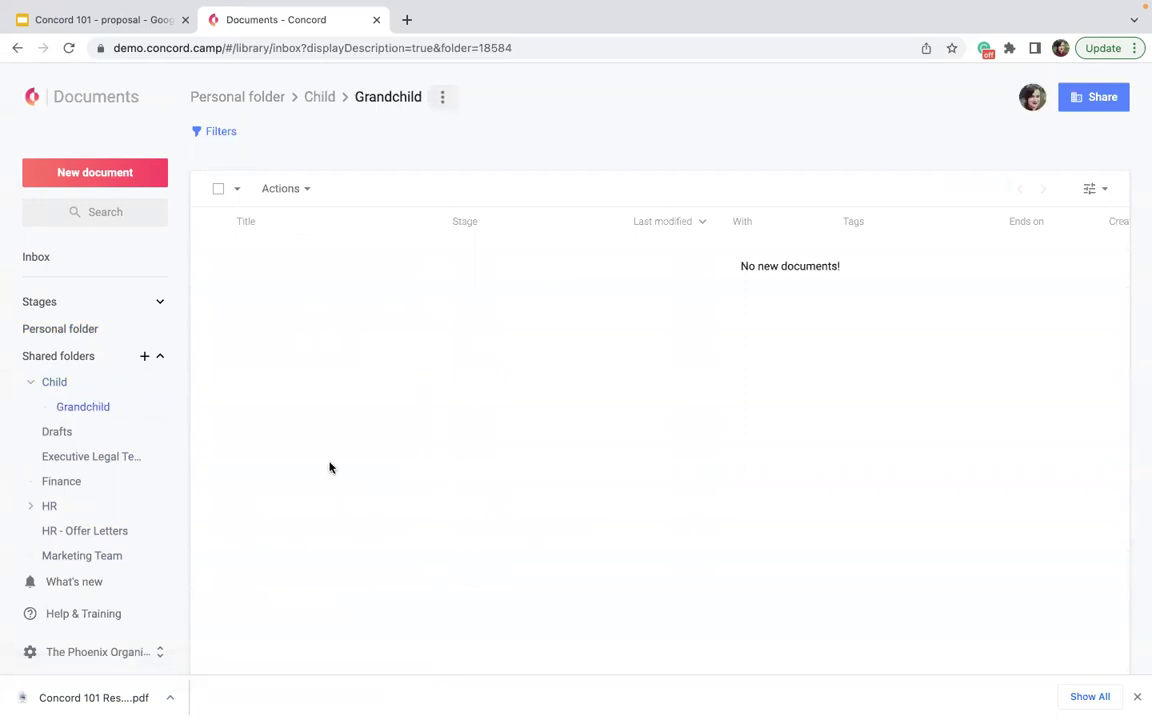
{"action": "left_click", "coordinate": [57, 258]}
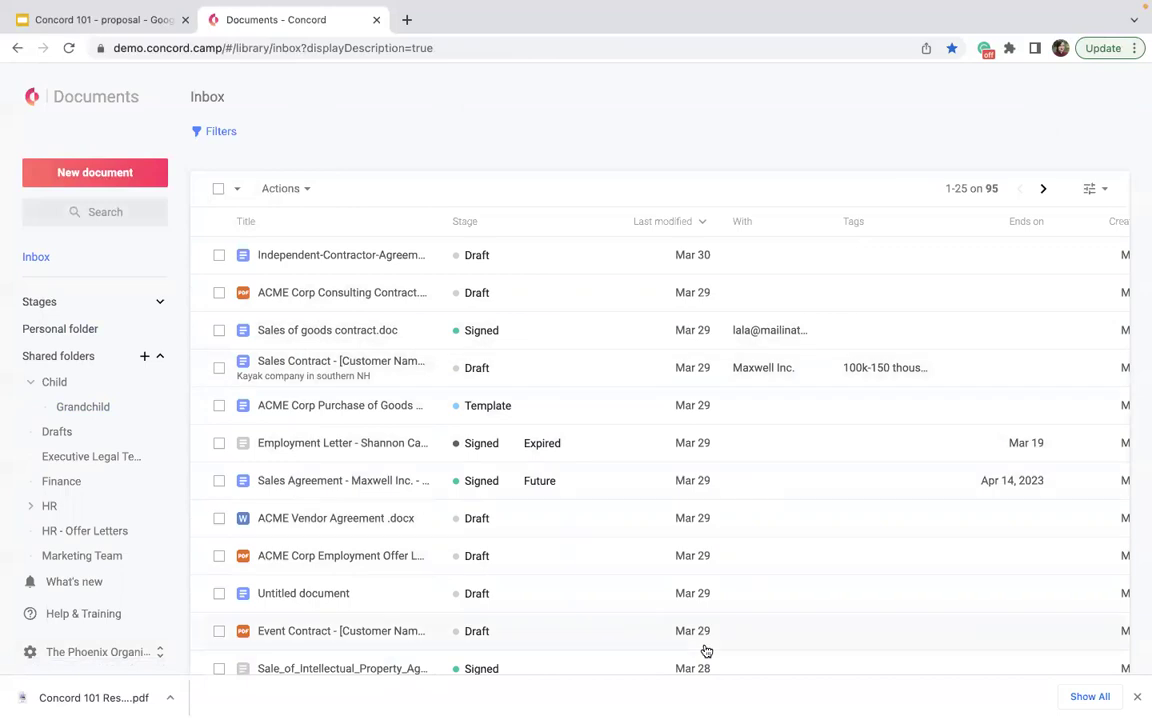
- Select the Employment Letter, ACME Vendor Agreement, Sales Agreement and Untitled document rows
{"action": "left_click", "coordinate": [219, 443]}
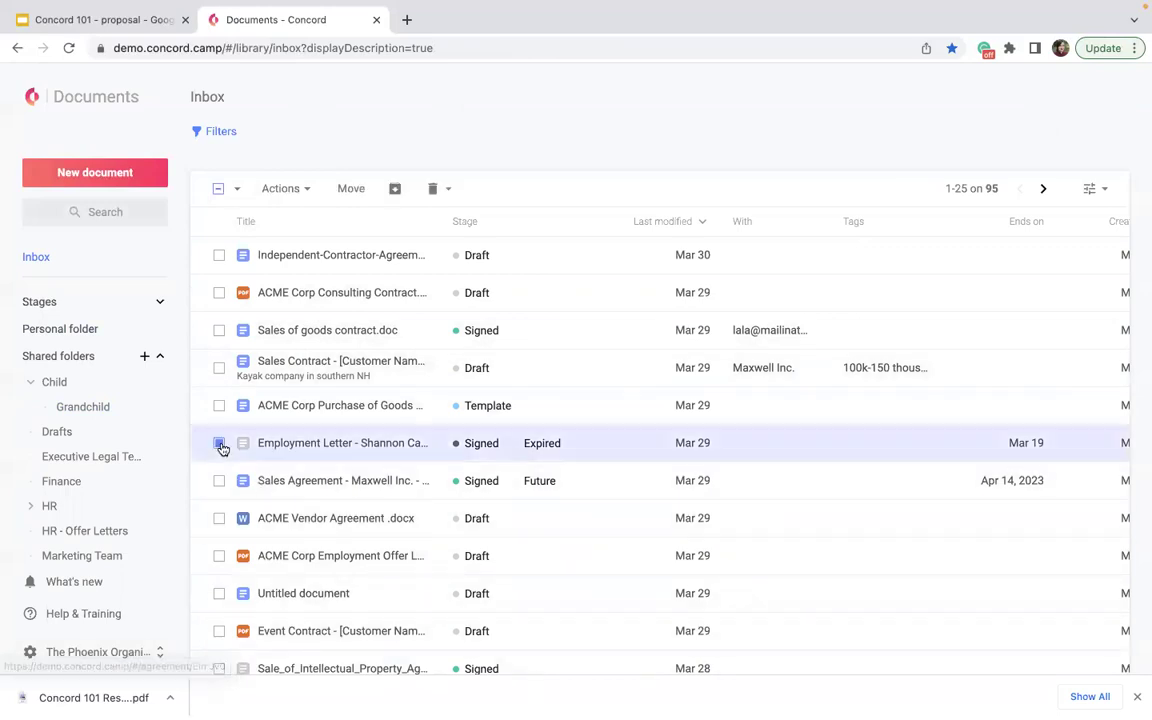
{"action": "left_click", "coordinate": [219, 518]}
{"action": "left_click", "coordinate": [219, 481]}
{"action": "left_click", "coordinate": [218, 593]}
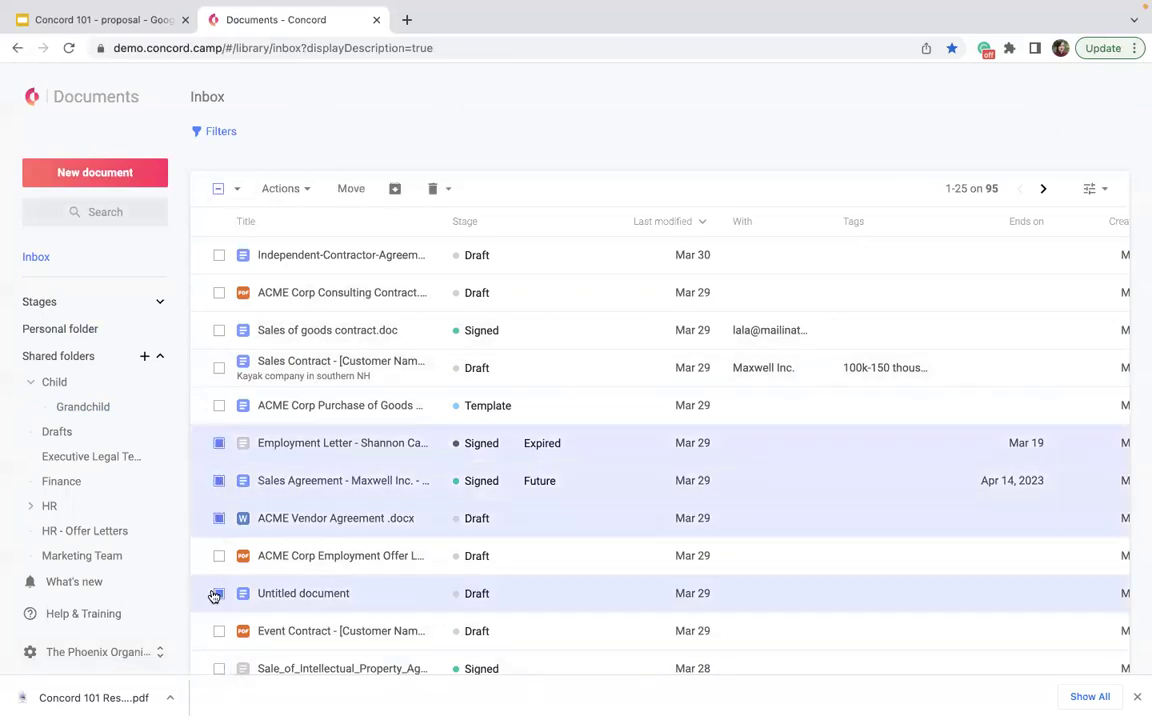
- Check the bulk Actions and Move options for the selection, cancelling without moving
{"action": "left_click", "coordinate": [279, 190]}
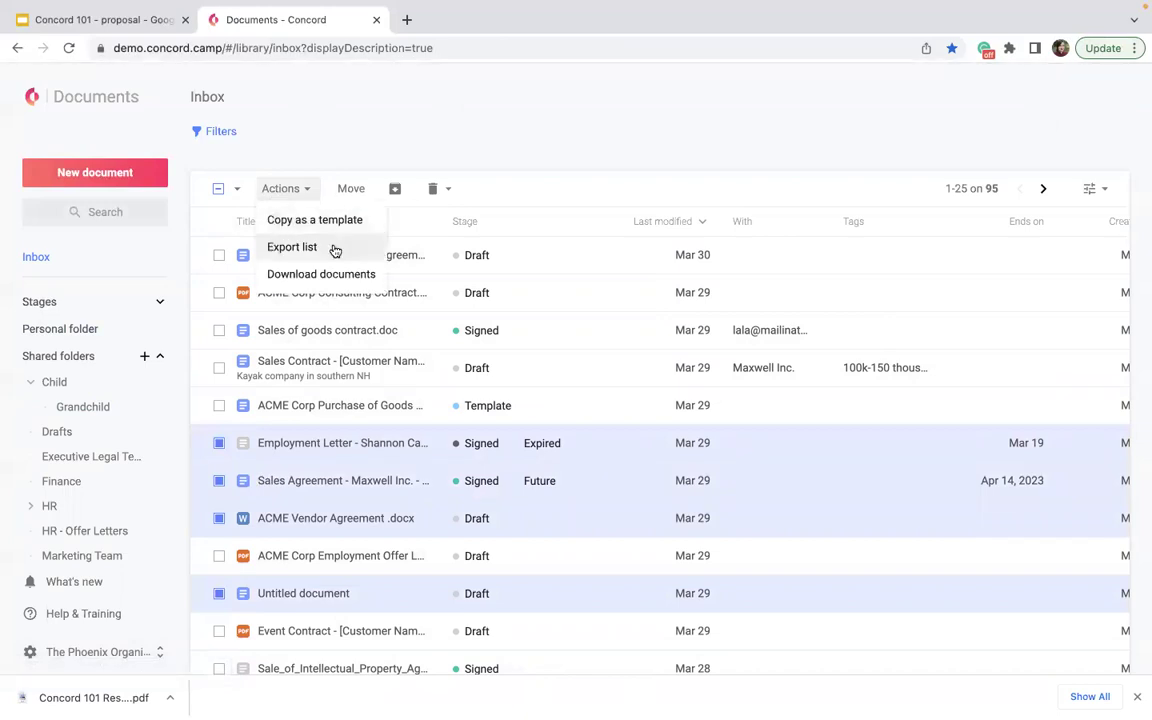
{"action": "left_click", "coordinate": [375, 113]}
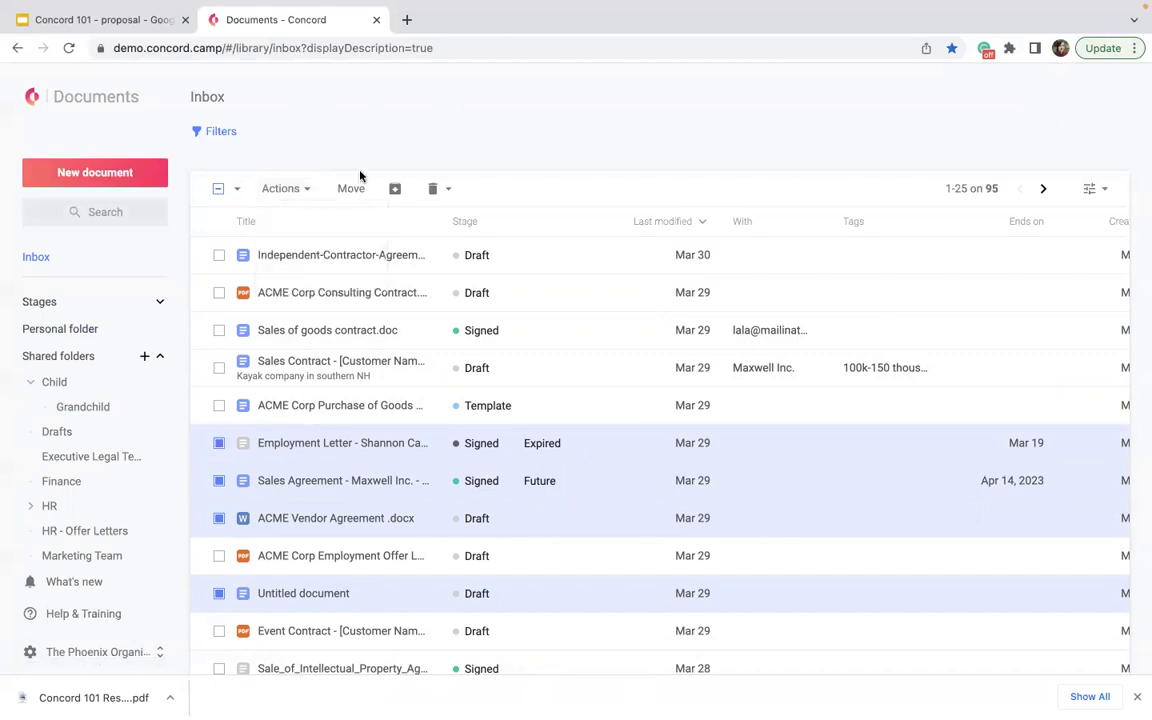
{"action": "left_click", "coordinate": [358, 187]}
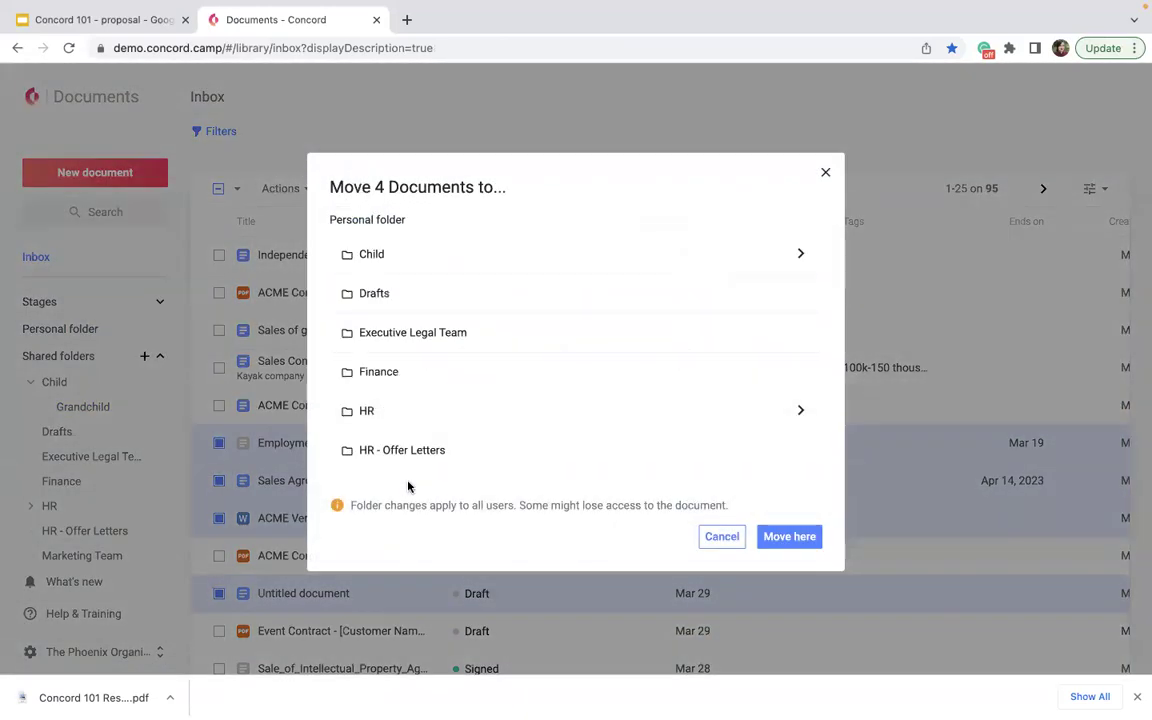
{"action": "left_click", "coordinate": [735, 540]}
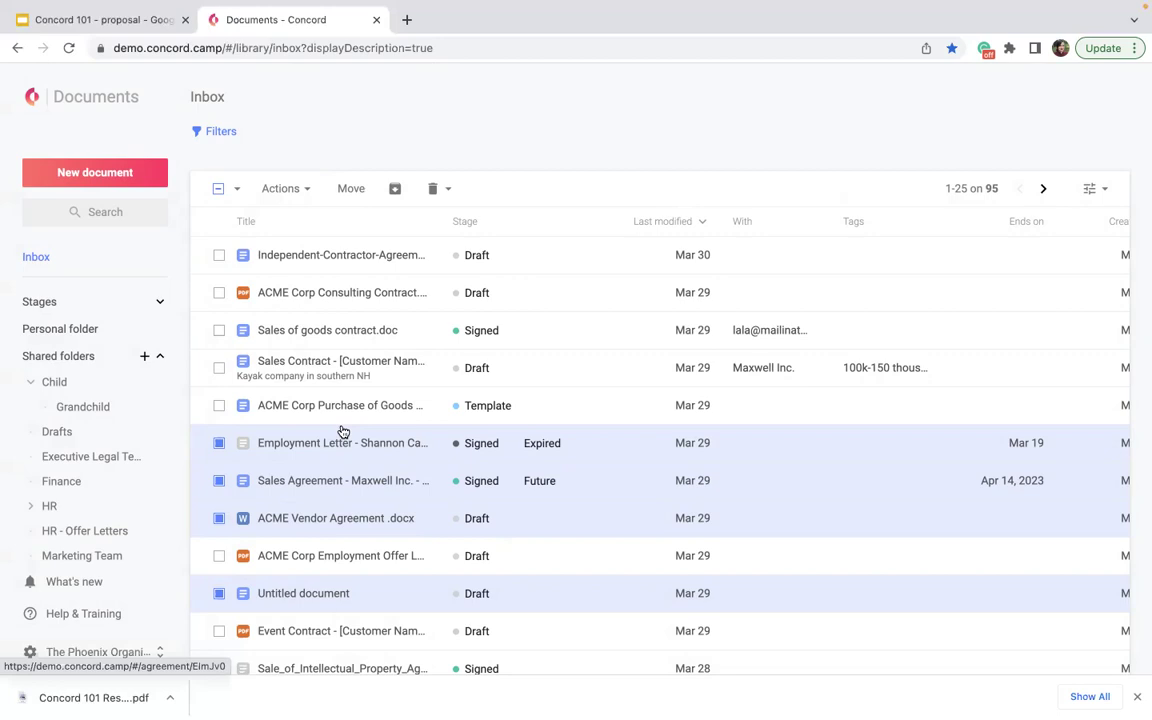
- Turn on the Show archived filter, then remove it again
{"action": "left_click", "coordinate": [211, 134]}
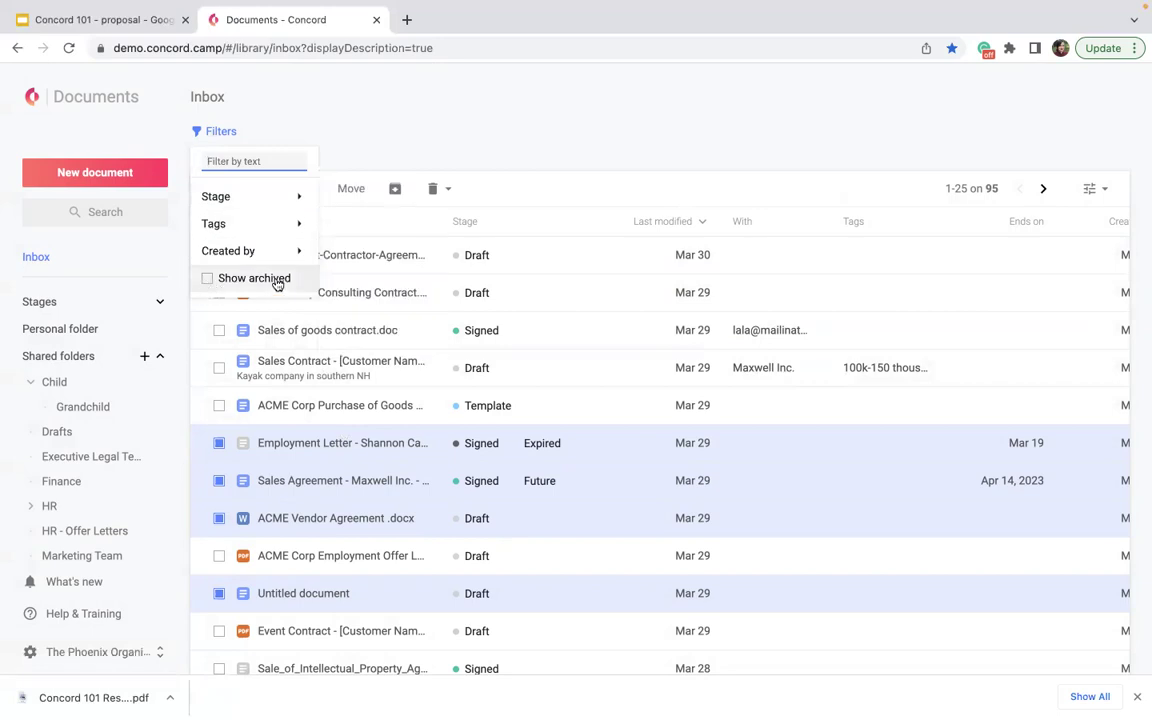
{"action": "left_click", "coordinate": [205, 289]}
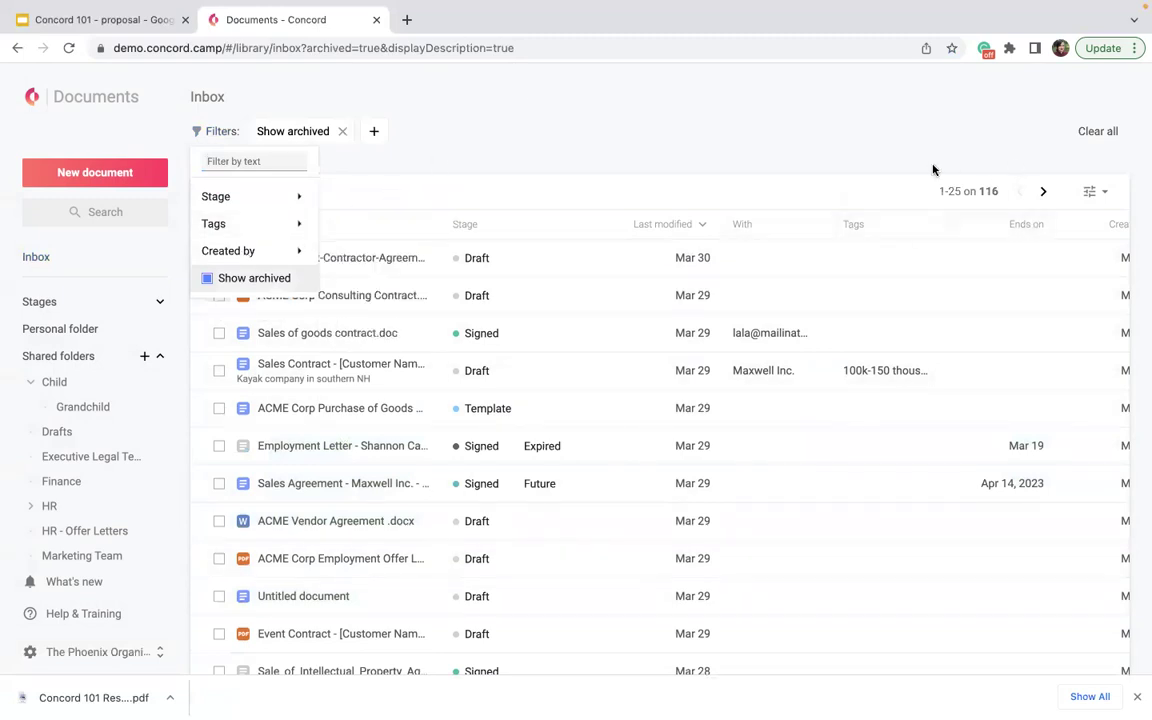
{"action": "left_click", "coordinate": [341, 132]}
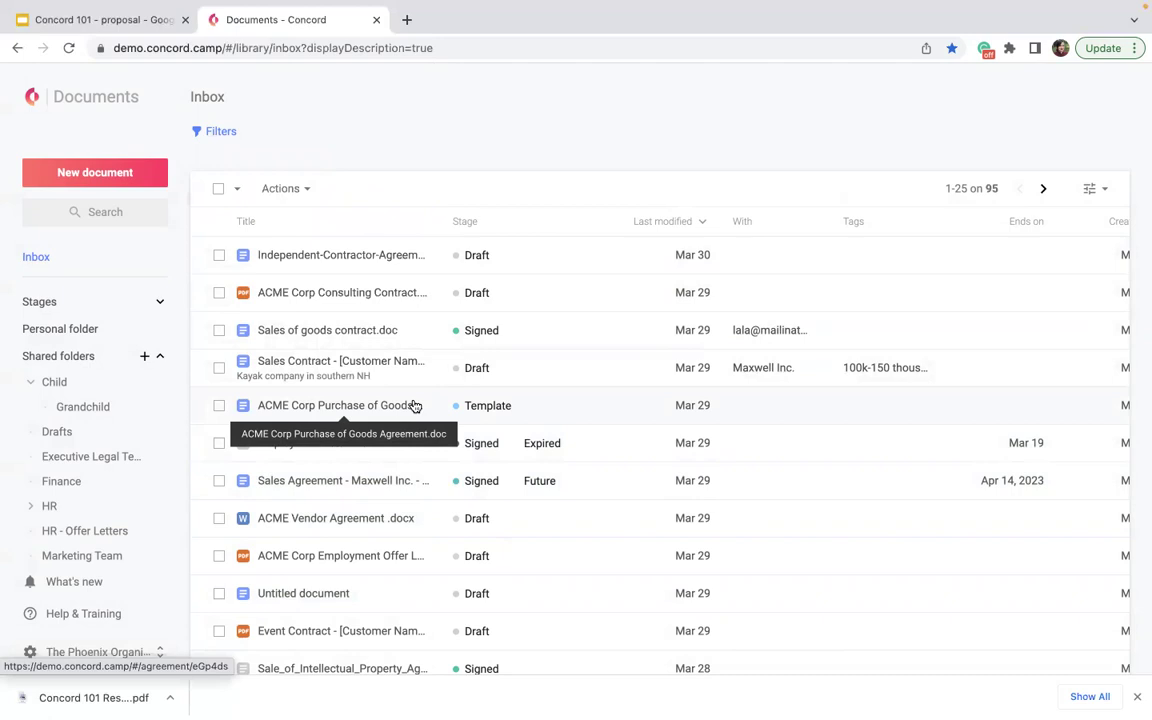
- Apply a Stage: Signed filter so the inbox lists the 12 signed documents
{"action": "left_click", "coordinate": [216, 135]}
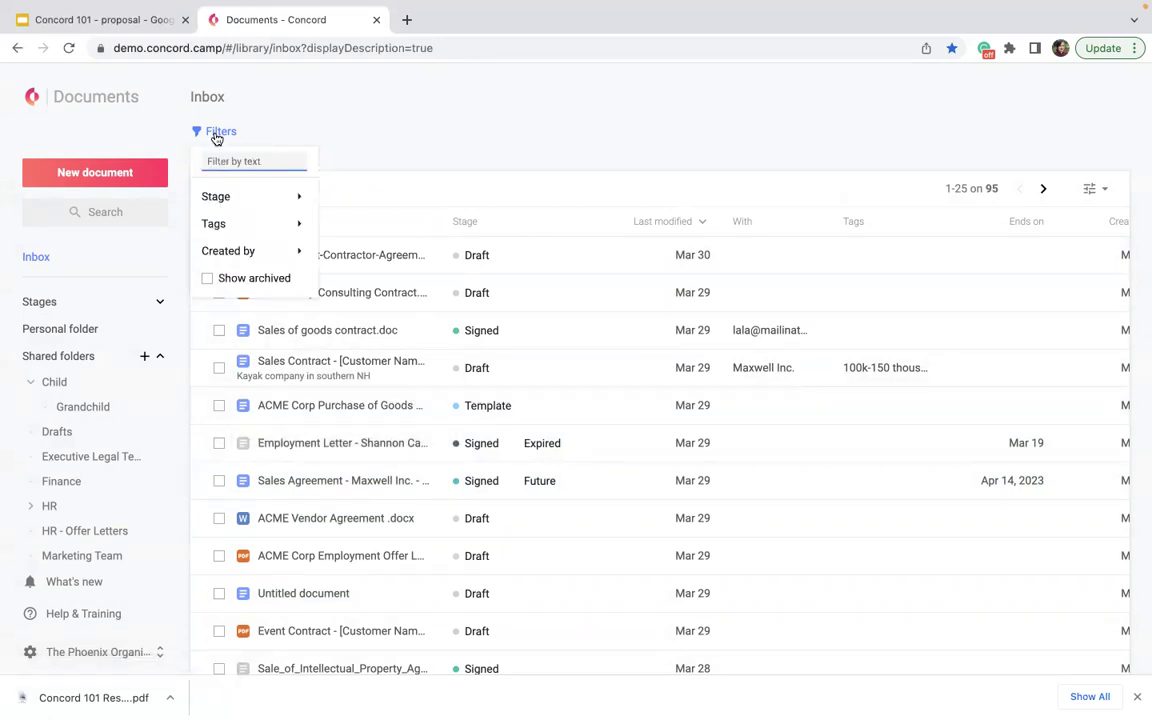
{"action": "mouse_move", "coordinate": [230, 203]}
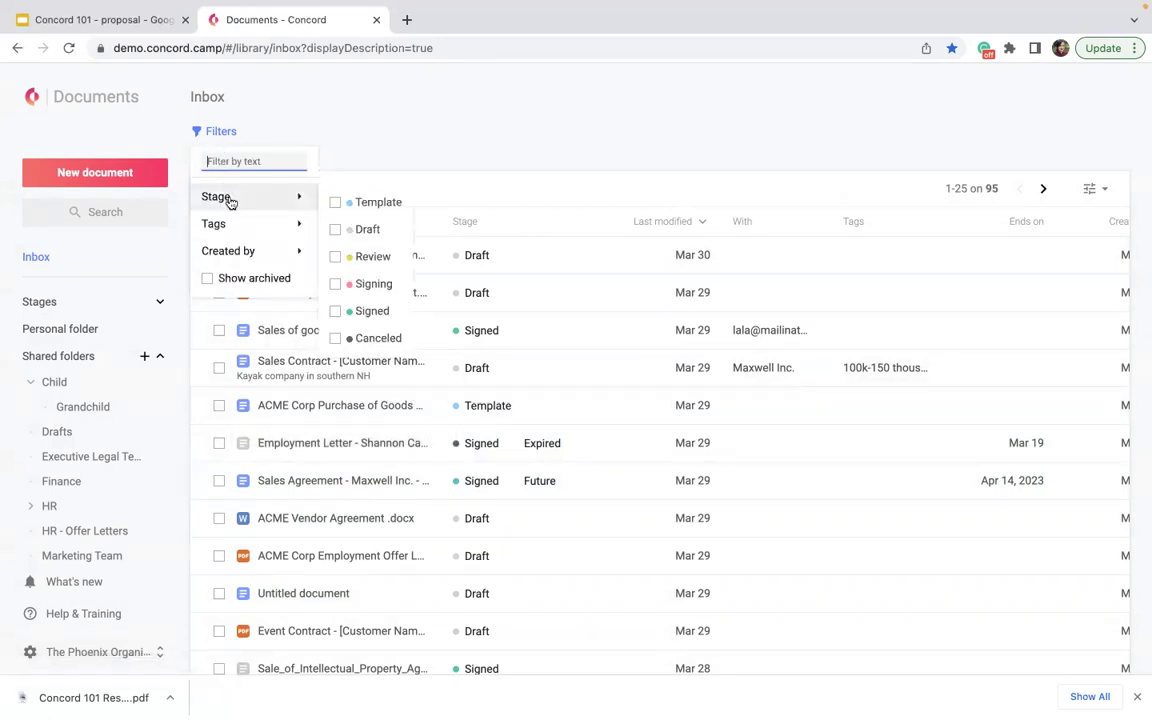
{"action": "left_click", "coordinate": [335, 311]}
{"action": "left_click", "coordinate": [640, 121]}
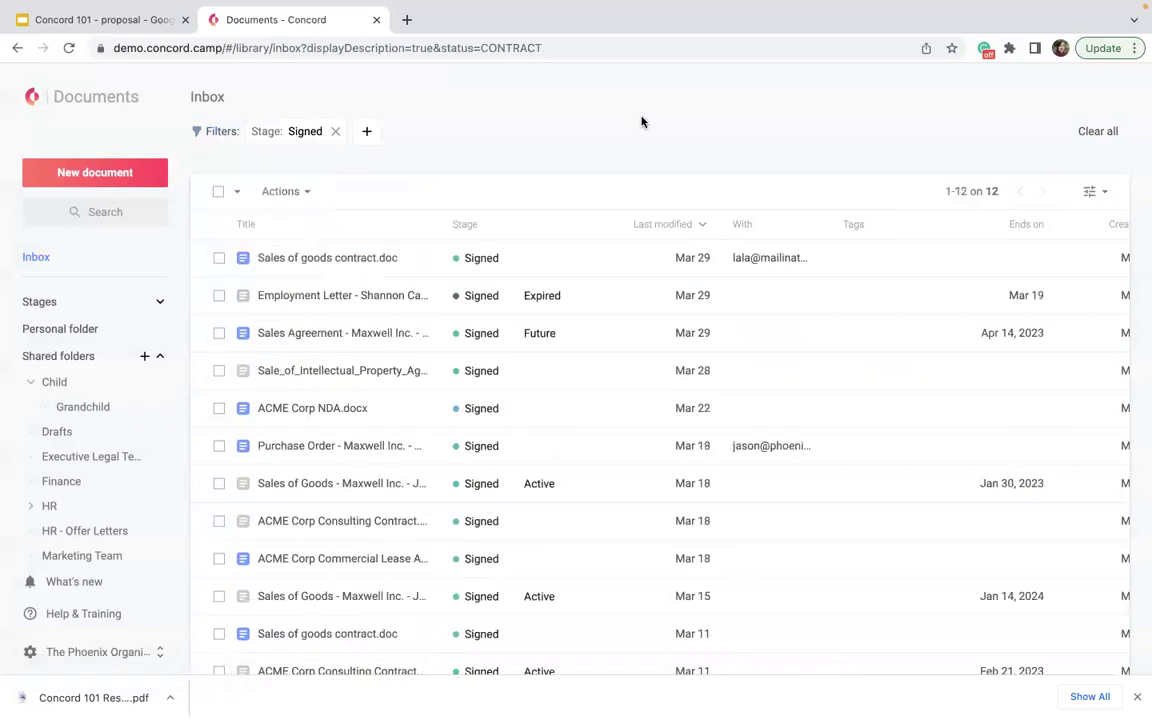
- Select all 12 signed documents and generate an Advanced export of the list
{"action": "left_click", "coordinate": [222, 190]}
{"action": "left_click", "coordinate": [221, 220]}
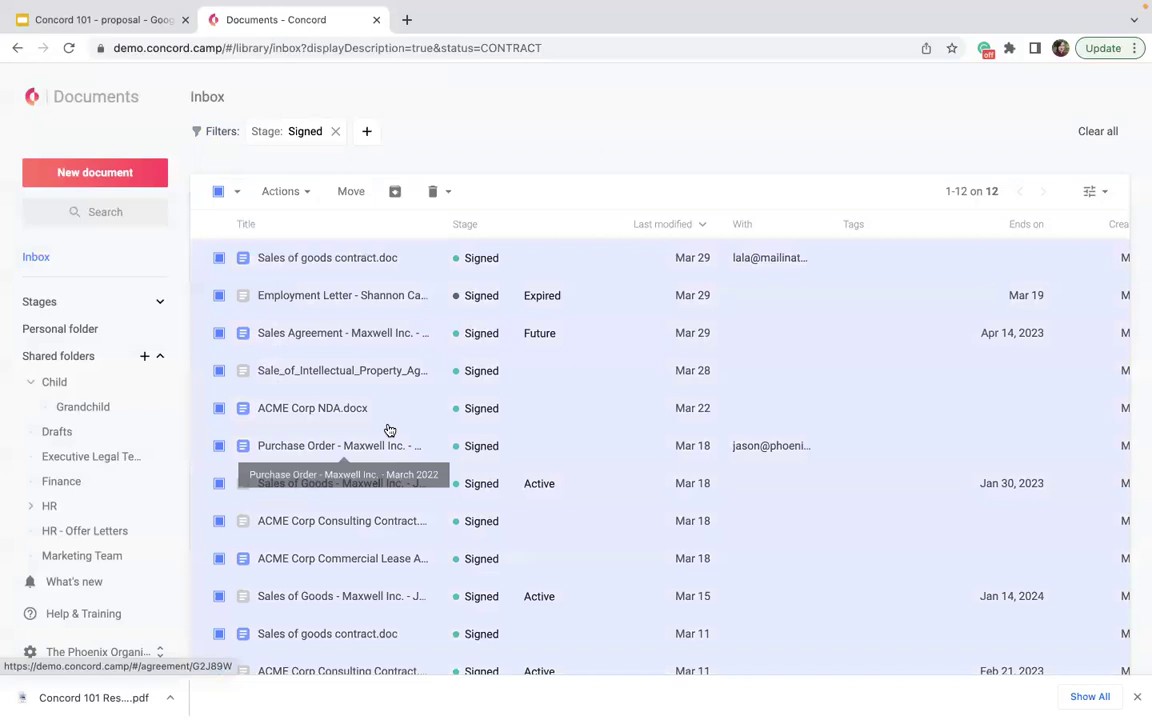
{"action": "left_click", "coordinate": [308, 194]}
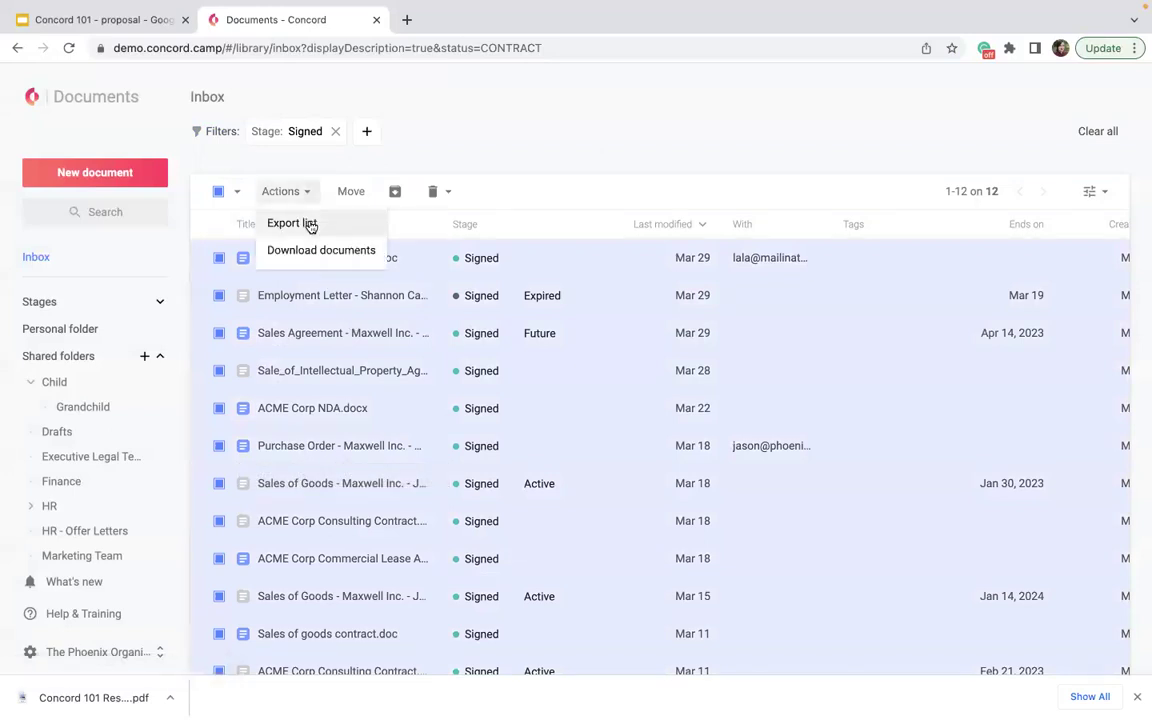
{"action": "left_click", "coordinate": [309, 224]}
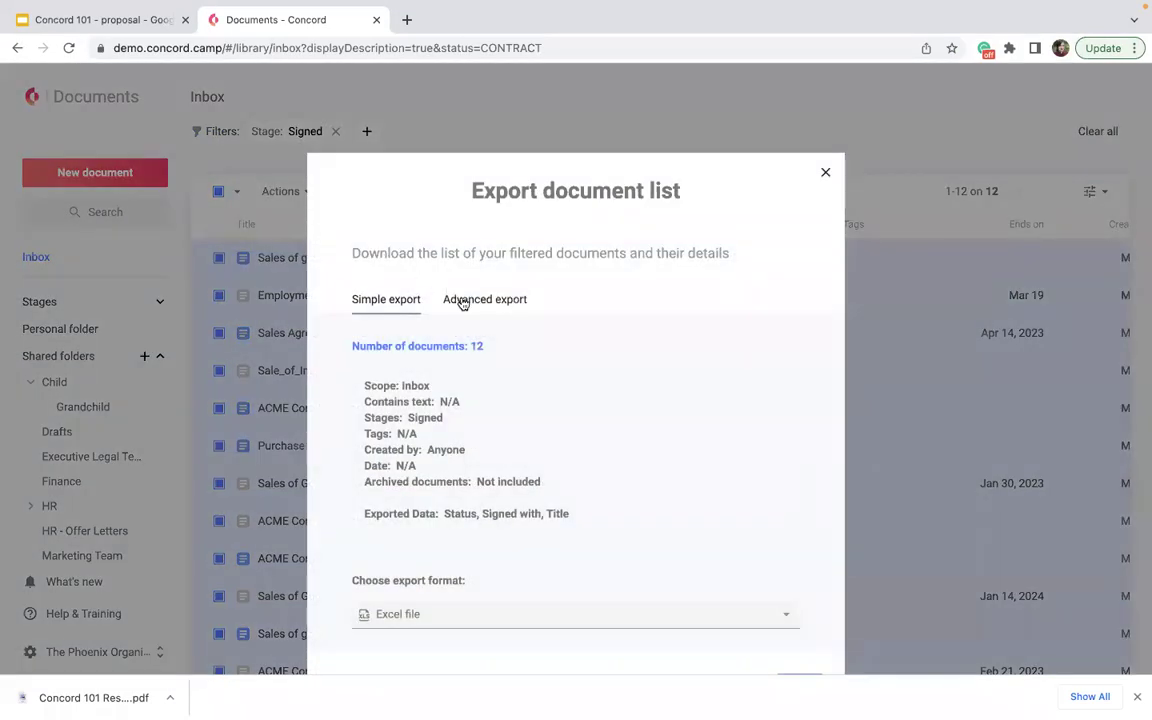
{"action": "left_click", "coordinate": [468, 299]}
{"action": "left_click", "coordinate": [797, 640]}
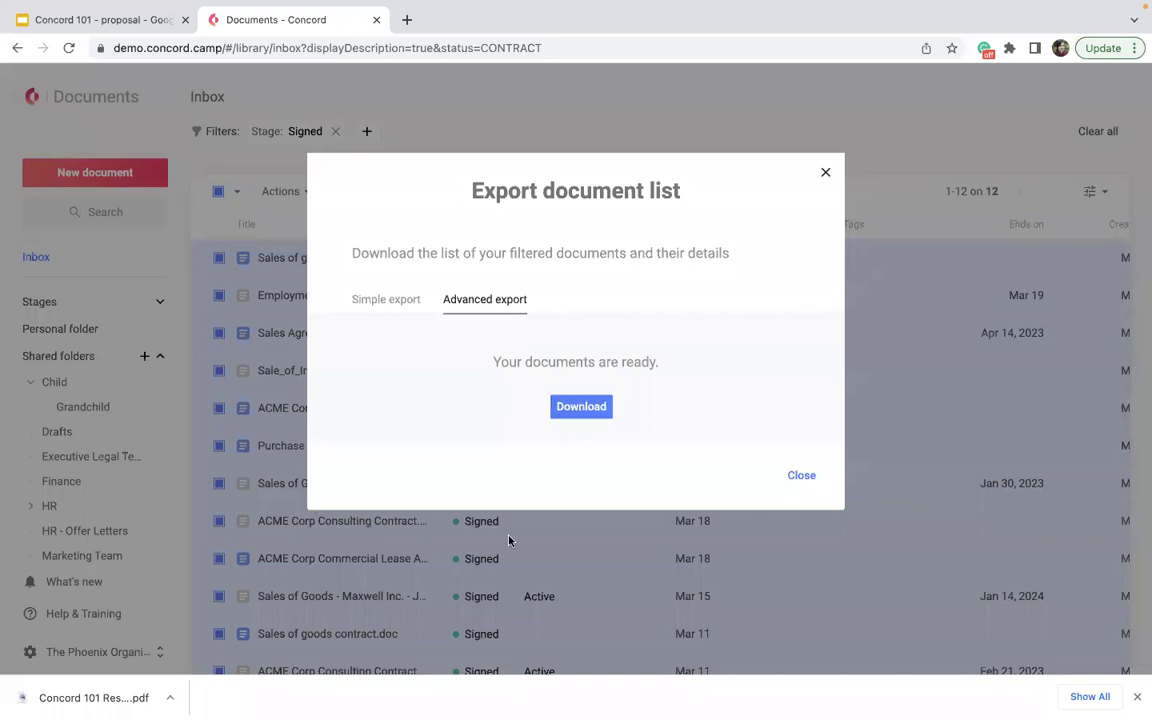
- Download the export_concord .xlsx file and open it
{"action": "left_click", "coordinate": [581, 407]}
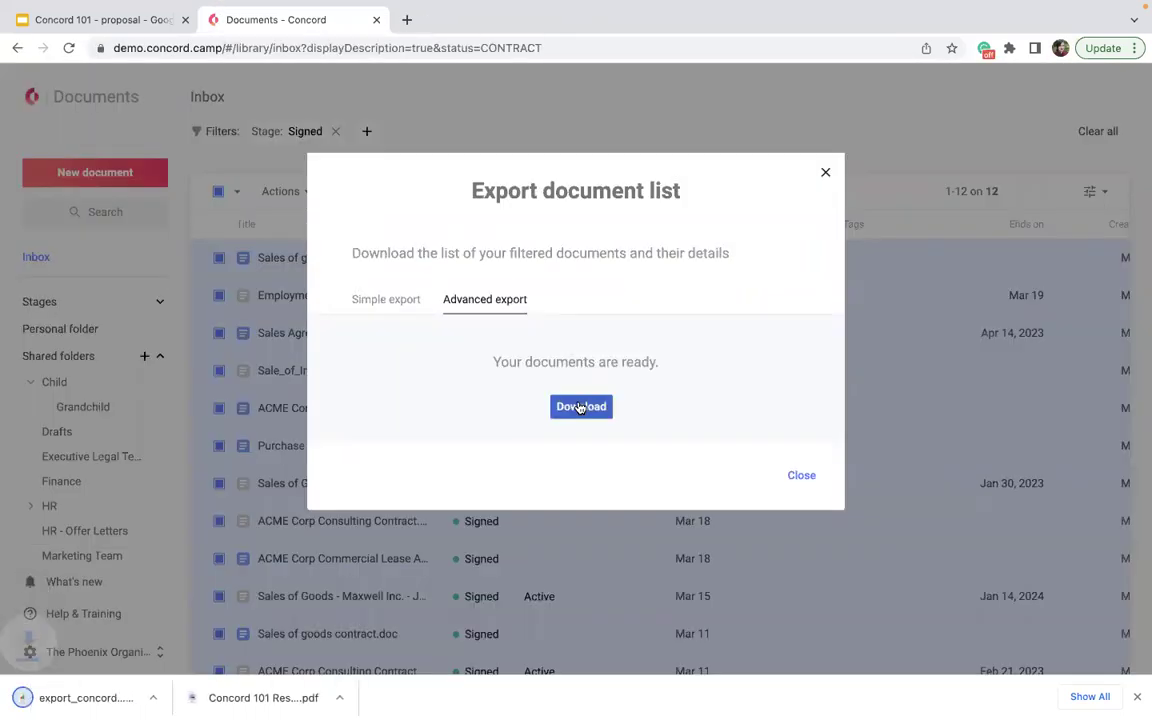
{"action": "mouse_move", "coordinate": [3, 5]}
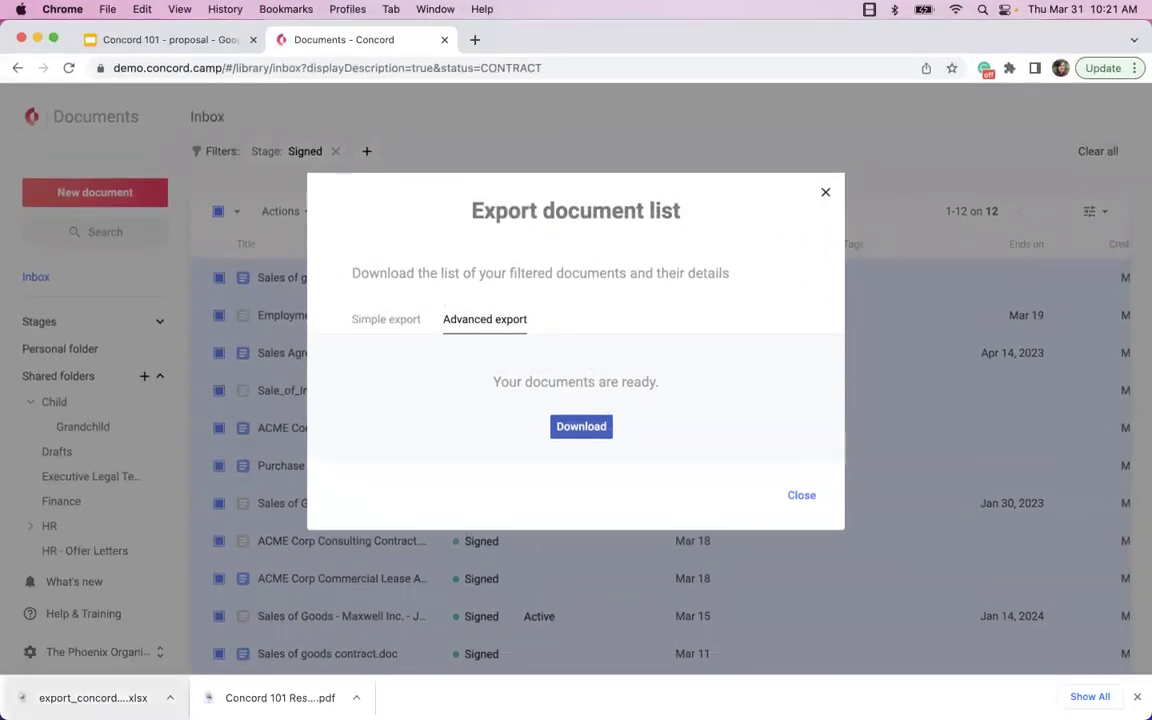
{"action": "left_click", "coordinate": [90, 698]}
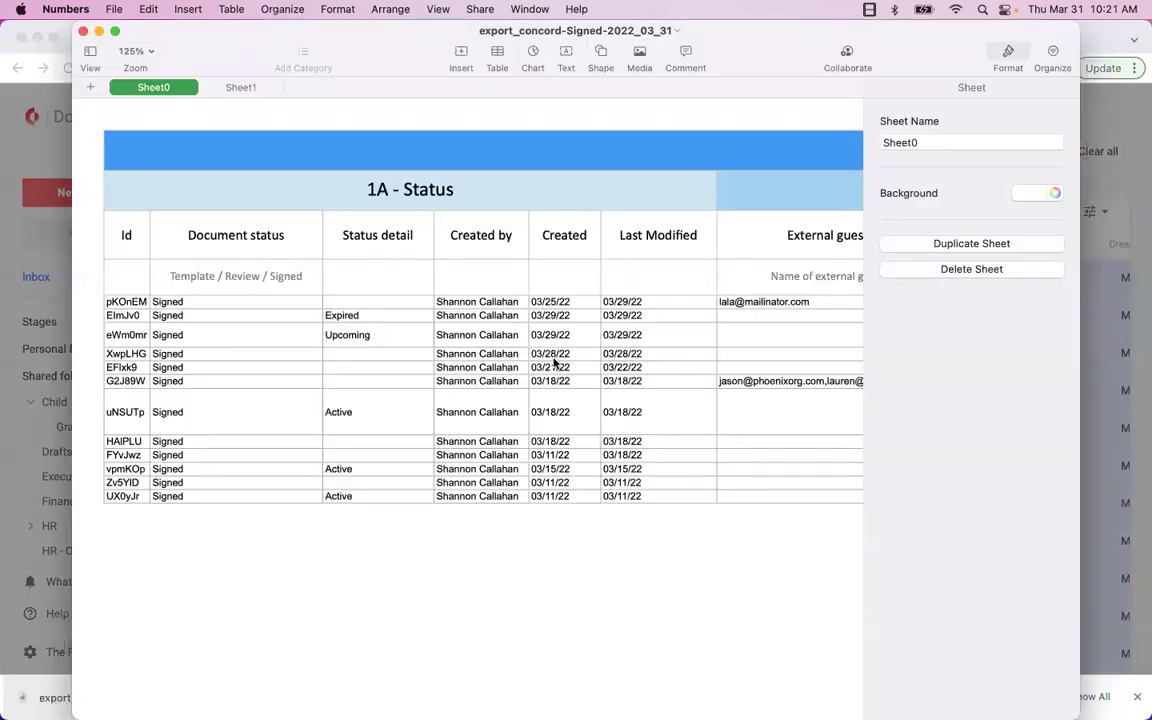
- Scroll across Sheet0 to the 5 - Custom Fields column, then close Numbers
{"action": "scroll", "coordinate": [553, 362], "scroll_direction": "right", "scroll_amount": 10}
{"action": "scroll", "coordinate": [553, 362], "scroll_direction": "right", "scroll_amount": 15}
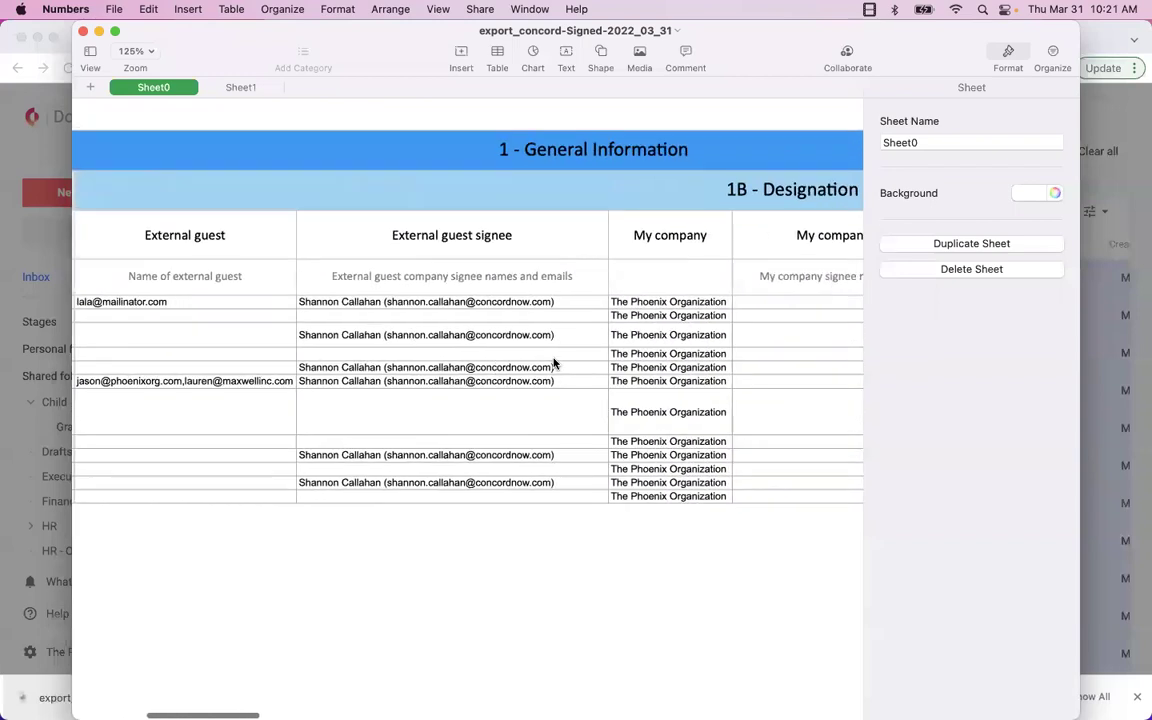
{"action": "scroll", "coordinate": [553, 362], "scroll_direction": "right", "scroll_amount": 20}
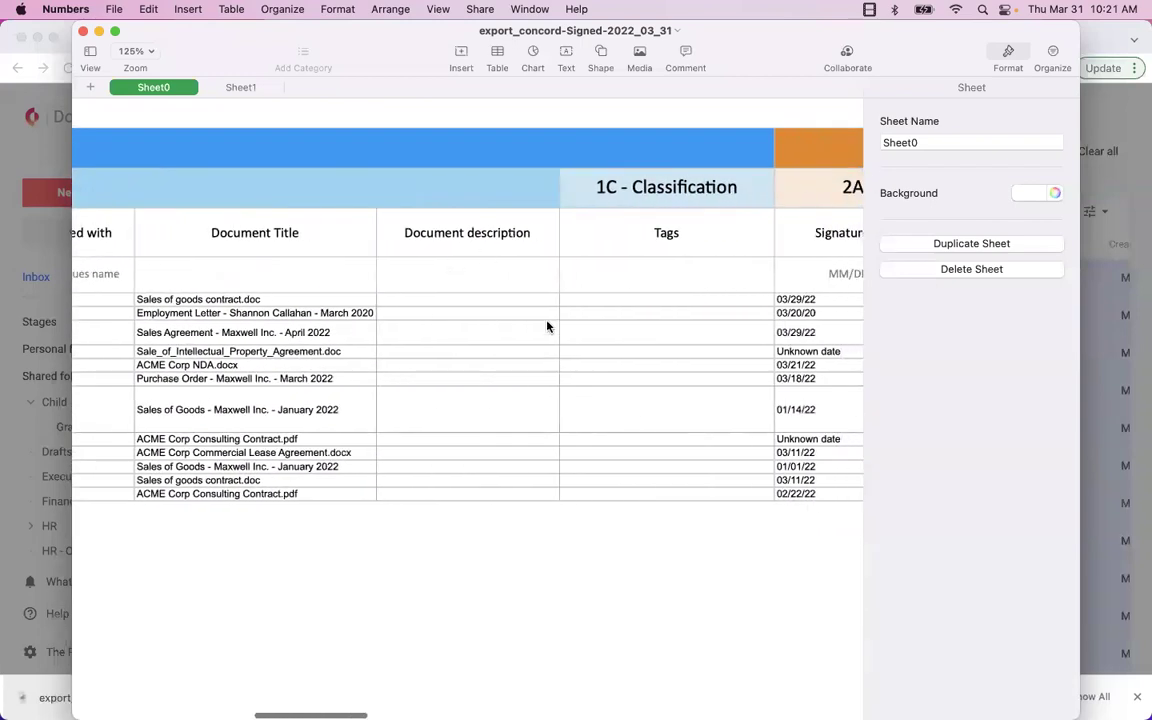
{"action": "scroll", "coordinate": [561, 430], "scroll_direction": "right", "scroll_amount": 20}
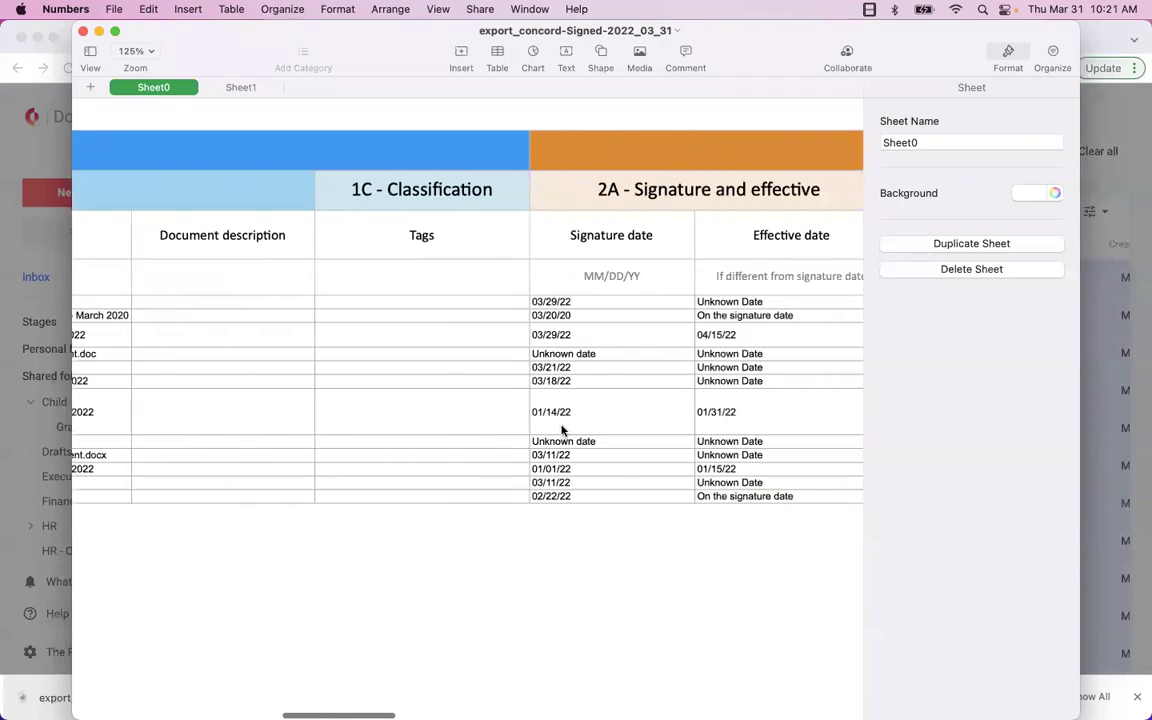
{"action": "scroll", "coordinate": [561, 430], "scroll_direction": "right", "scroll_amount": 20}
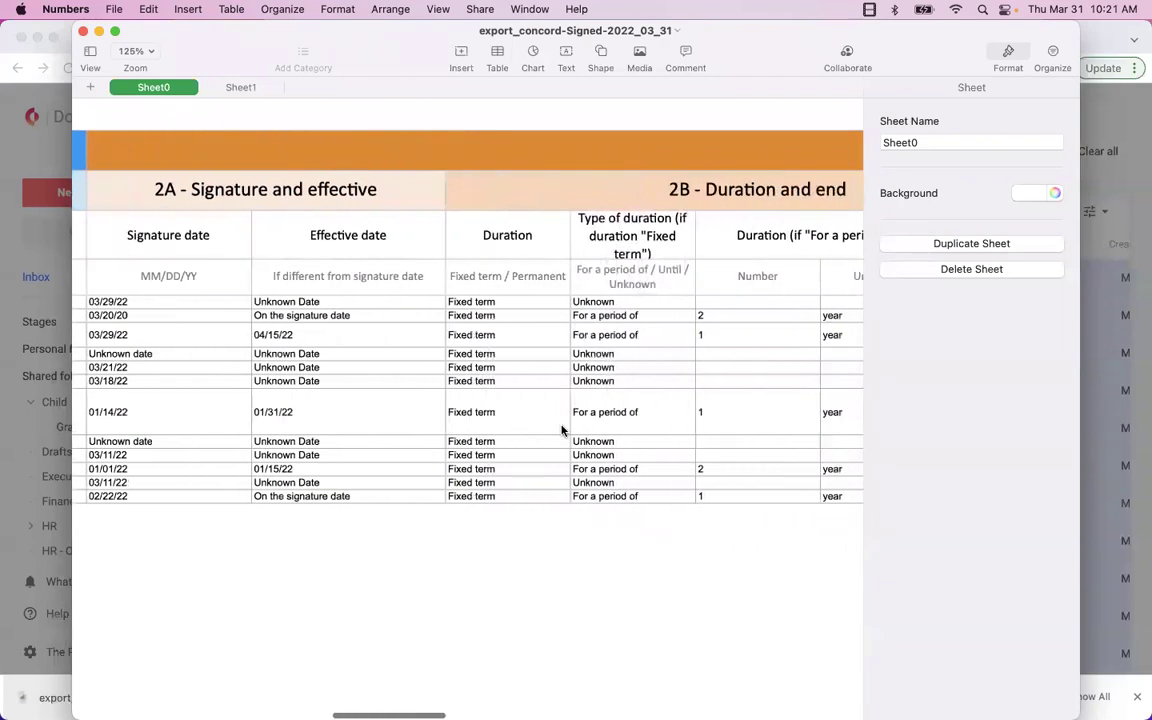
{"action": "scroll", "coordinate": [561, 430], "scroll_direction": "right", "scroll_amount": 20}
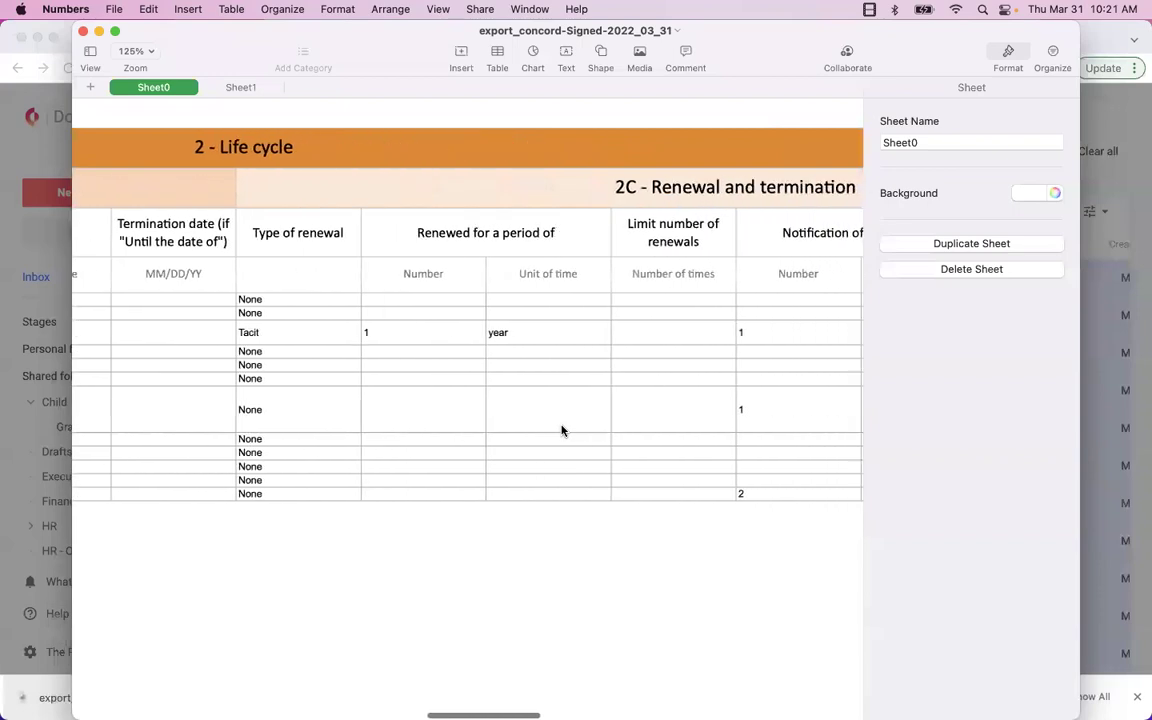
{"action": "scroll", "coordinate": [561, 430], "scroll_direction": "right", "scroll_amount": 20}
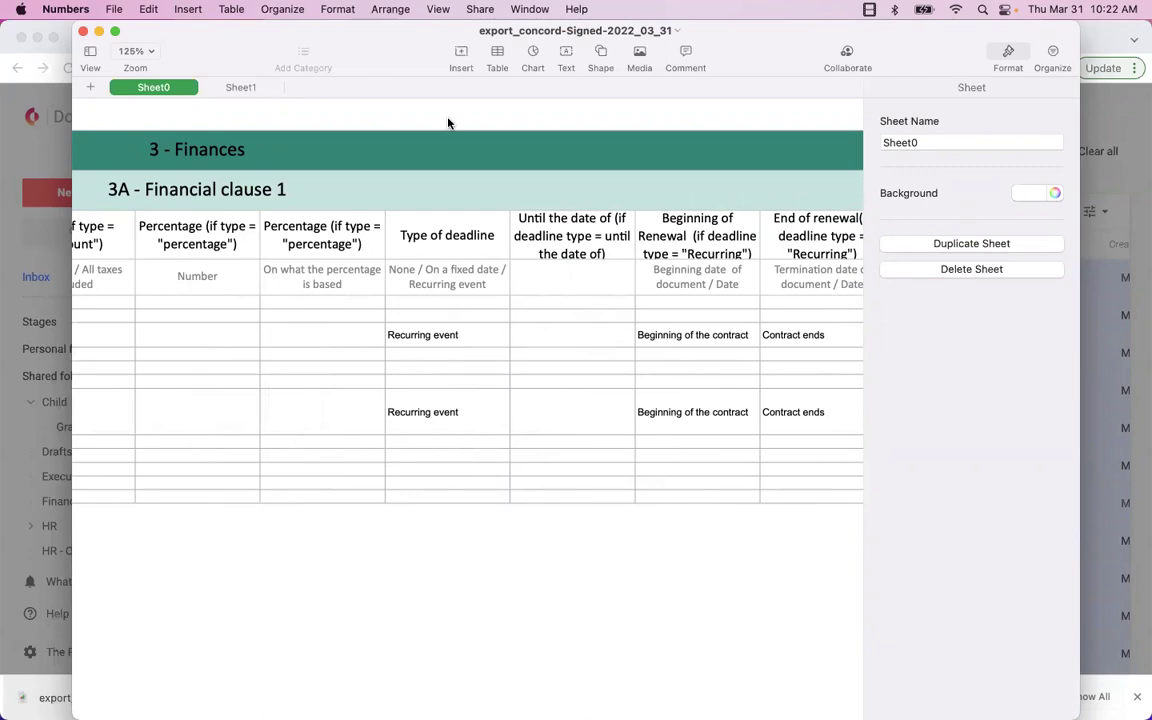
{"action": "scroll", "coordinate": [448, 123], "scroll_direction": "right", "scroll_amount": 10}
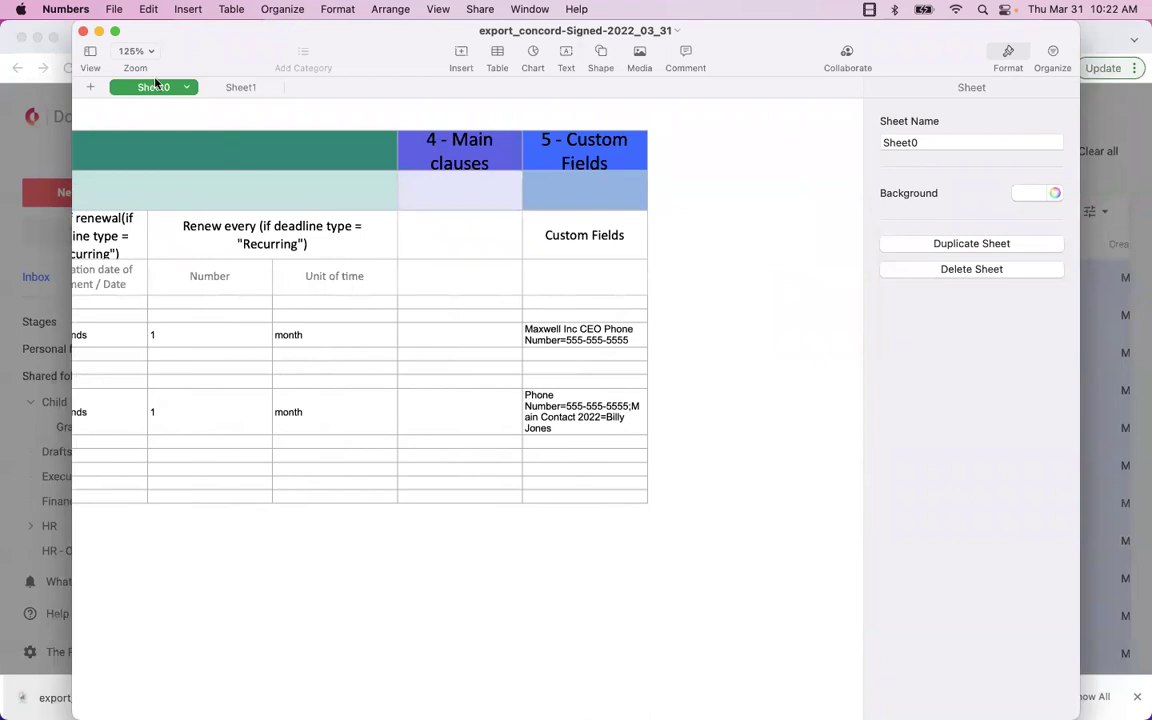
{"action": "left_click", "coordinate": [83, 31]}
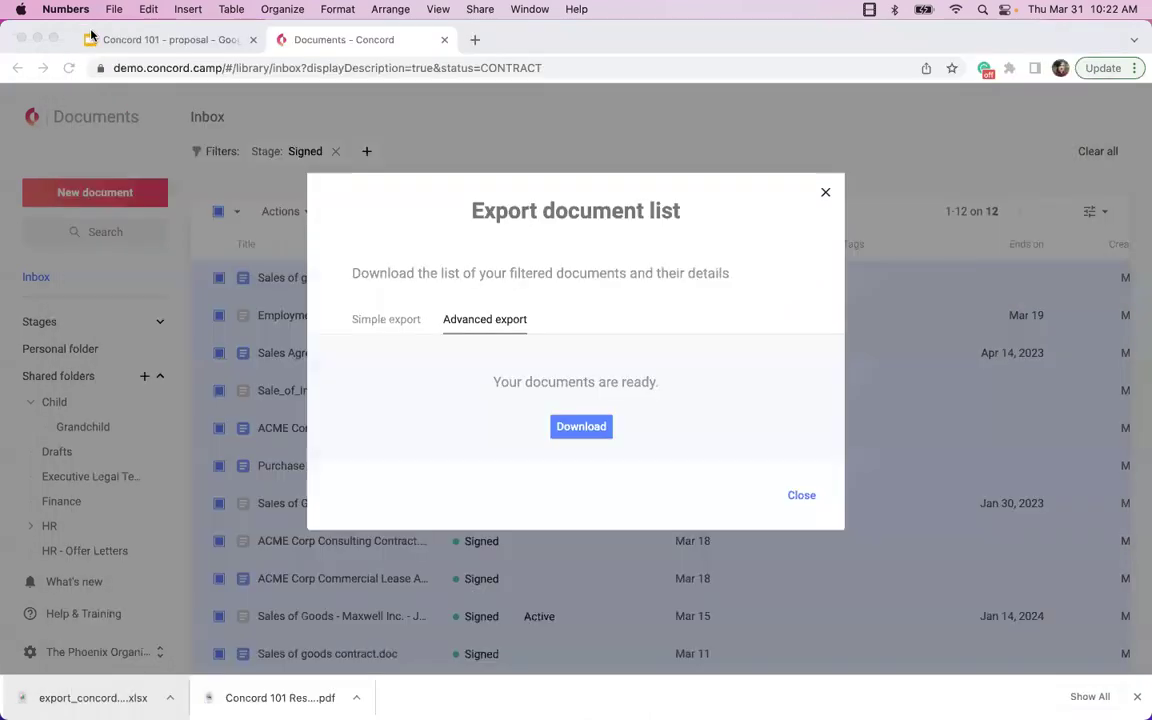
- Close the Export document list dialog and go to the Concord home page
{"action": "left_click", "coordinate": [825, 191]}
{"action": "left_click", "coordinate": [825, 191]}
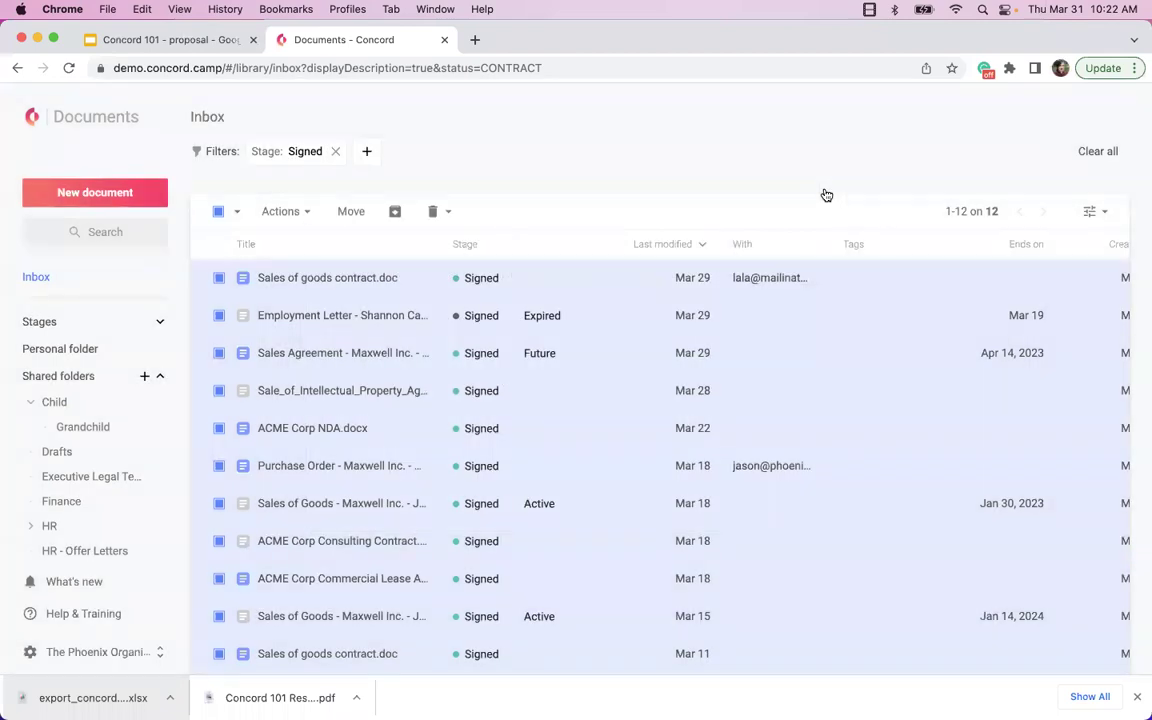
{"action": "left_click", "coordinate": [40, 120]}
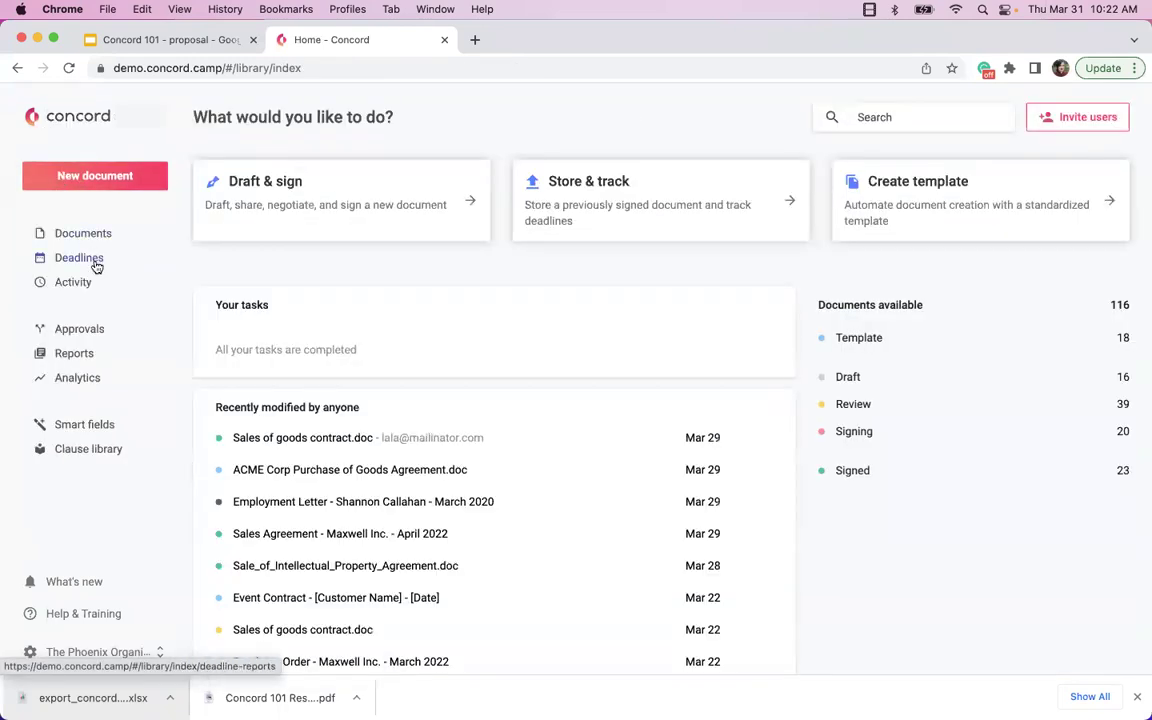
- Review the Deadlines report table, then bring up the Activities feed
{"action": "left_click", "coordinate": [94, 262]}
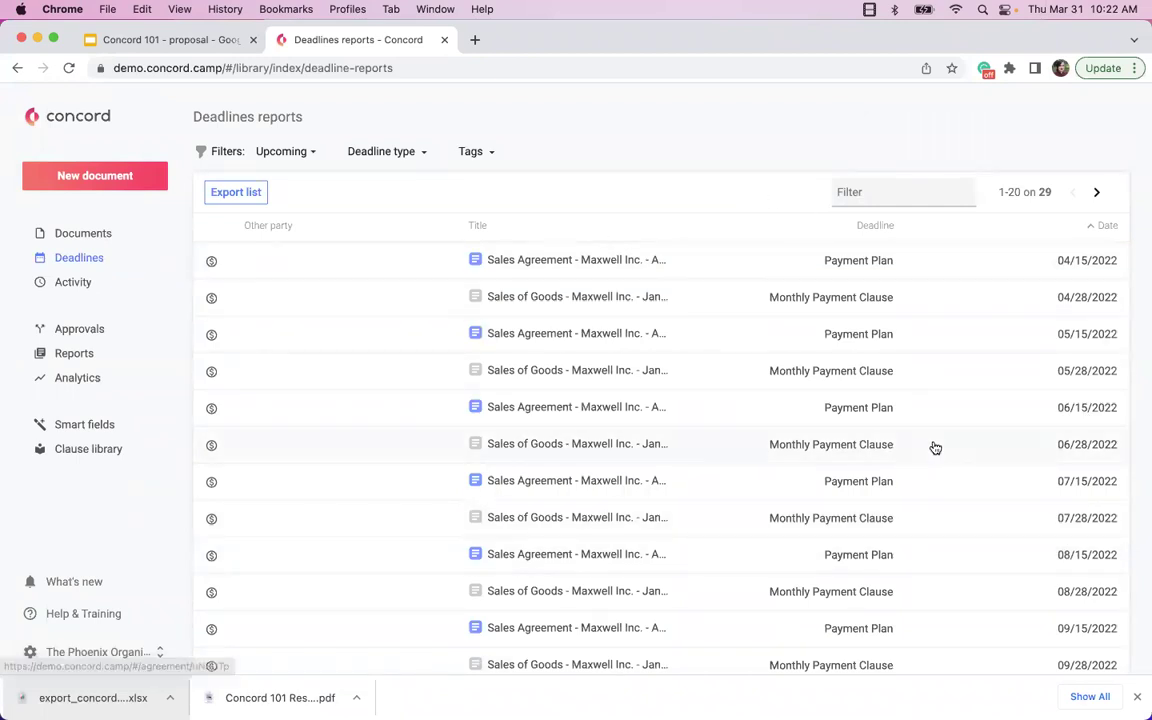
{"action": "scroll", "coordinate": [933, 447], "scroll_direction": "down", "scroll_amount": 5}
{"action": "scroll", "coordinate": [933, 447], "scroll_direction": "up", "scroll_amount": 5}
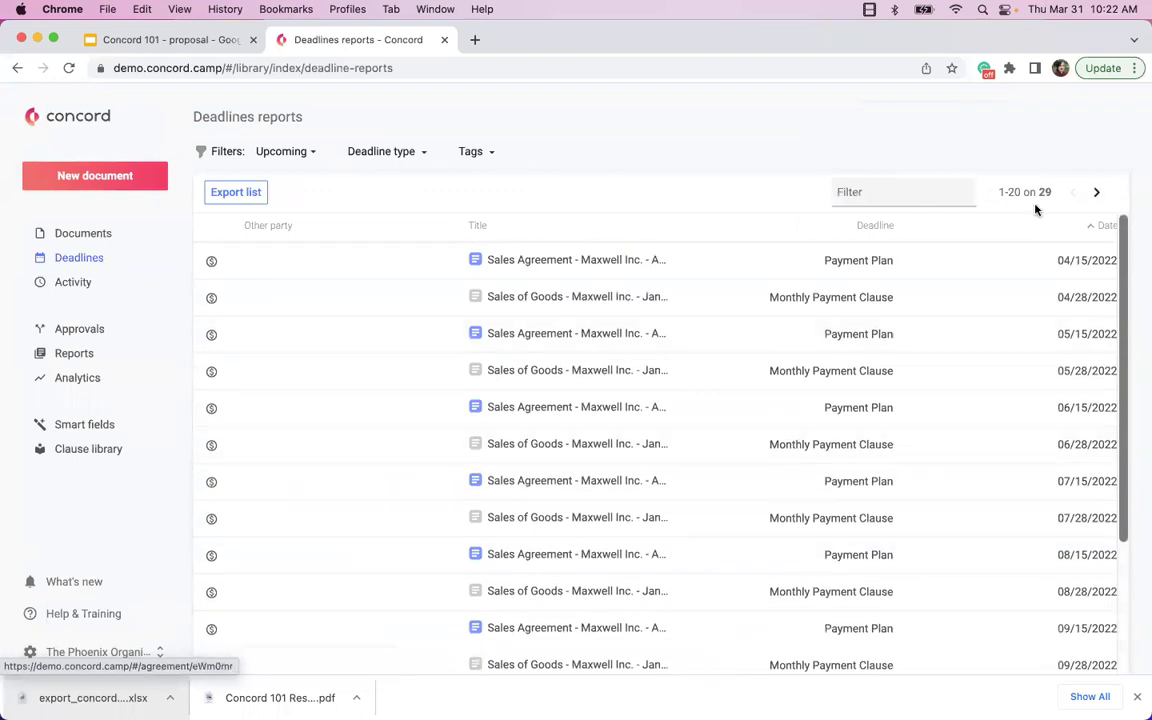
{"action": "scroll", "coordinate": [1047, 530], "scroll_direction": "down", "scroll_amount": 5}
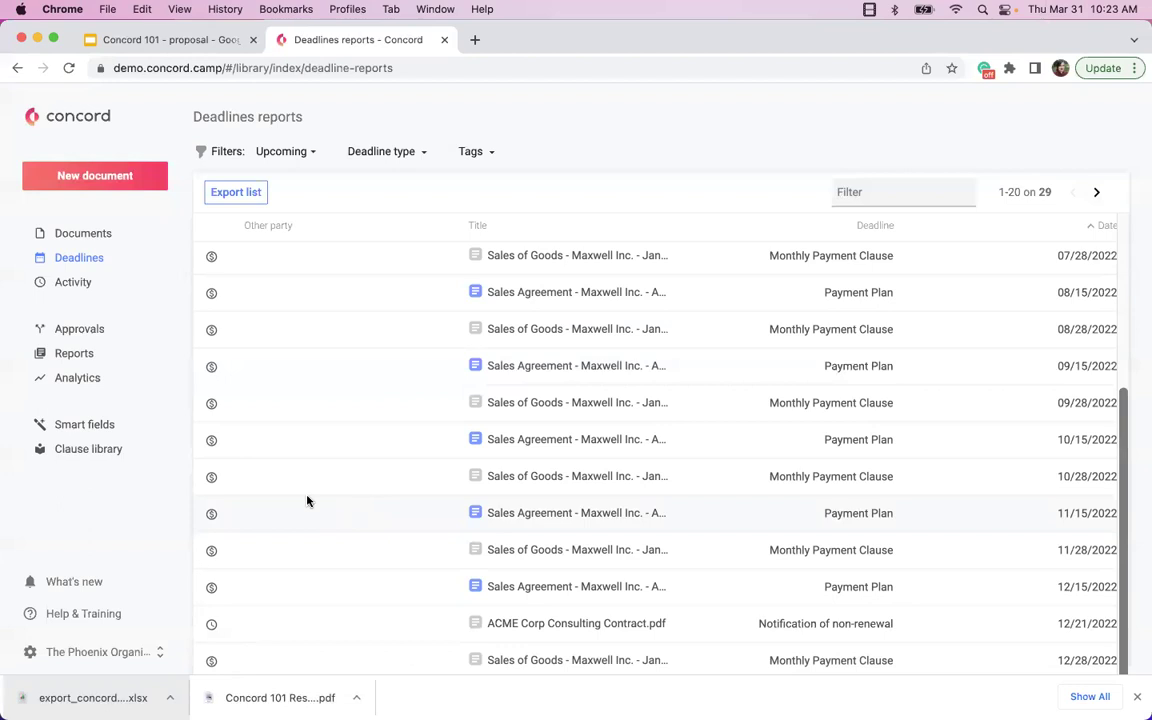
{"action": "left_click", "coordinate": [76, 286]}
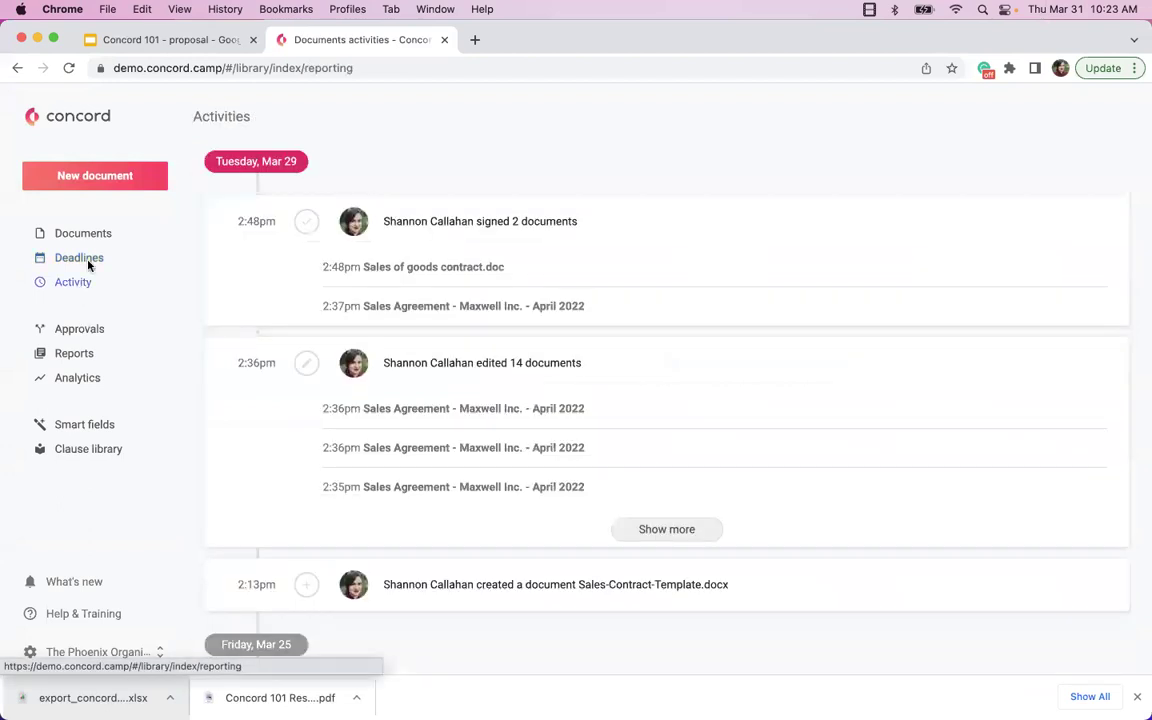
- Scroll the Activities feed back to Friday, Mar 11, and open the organization account menu
{"action": "scroll", "coordinate": [387, 411], "scroll_direction": "down", "scroll_amount": 2}
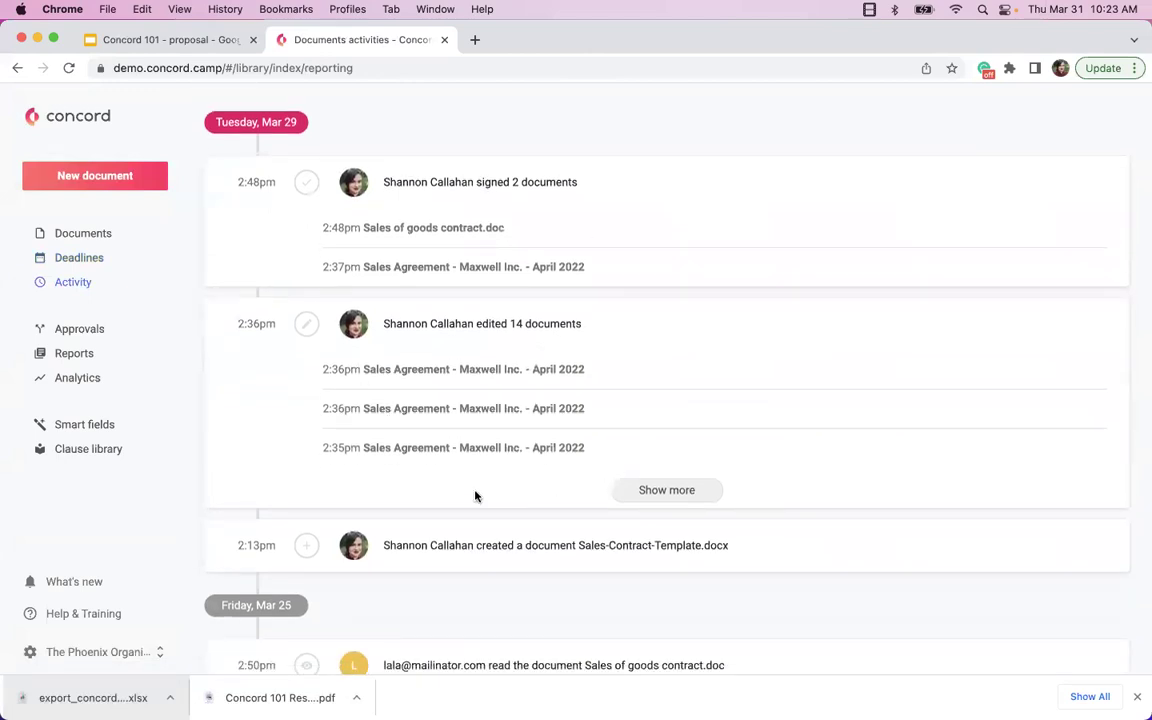
{"action": "scroll", "coordinate": [450, 476], "scroll_direction": "down", "scroll_amount": 10}
{"action": "scroll", "coordinate": [446, 468], "scroll_direction": "down", "scroll_amount": 8}
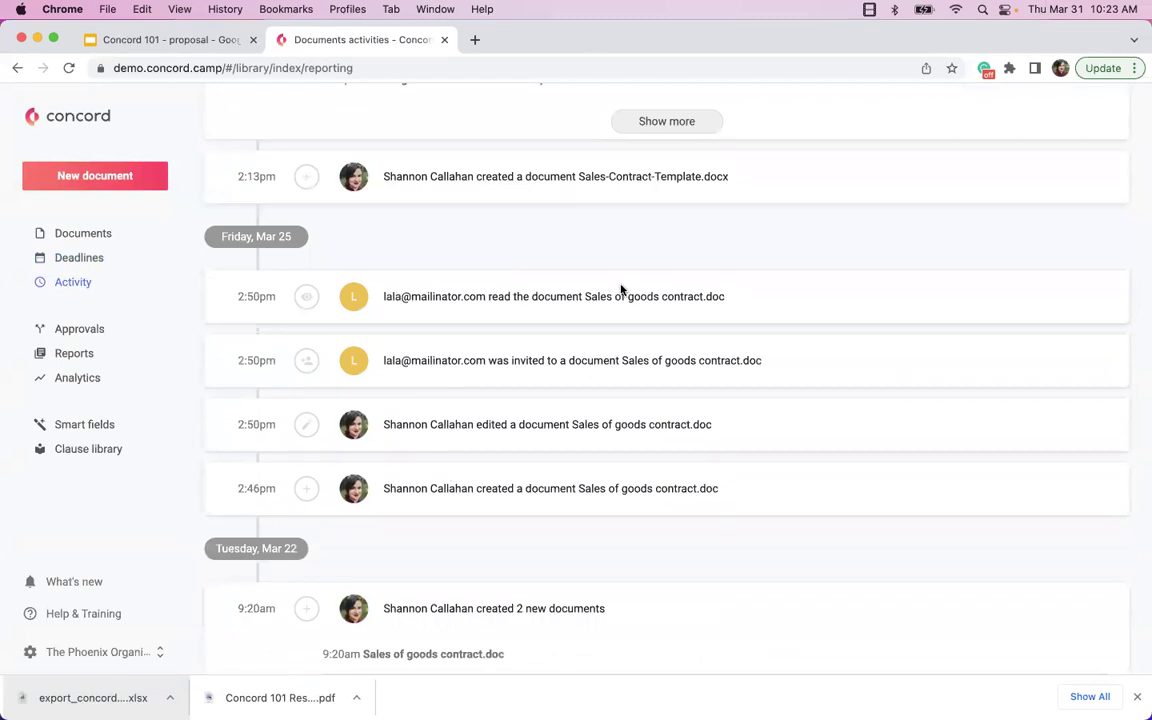
{"action": "scroll", "coordinate": [525, 379], "scroll_direction": "down", "scroll_amount": 5}
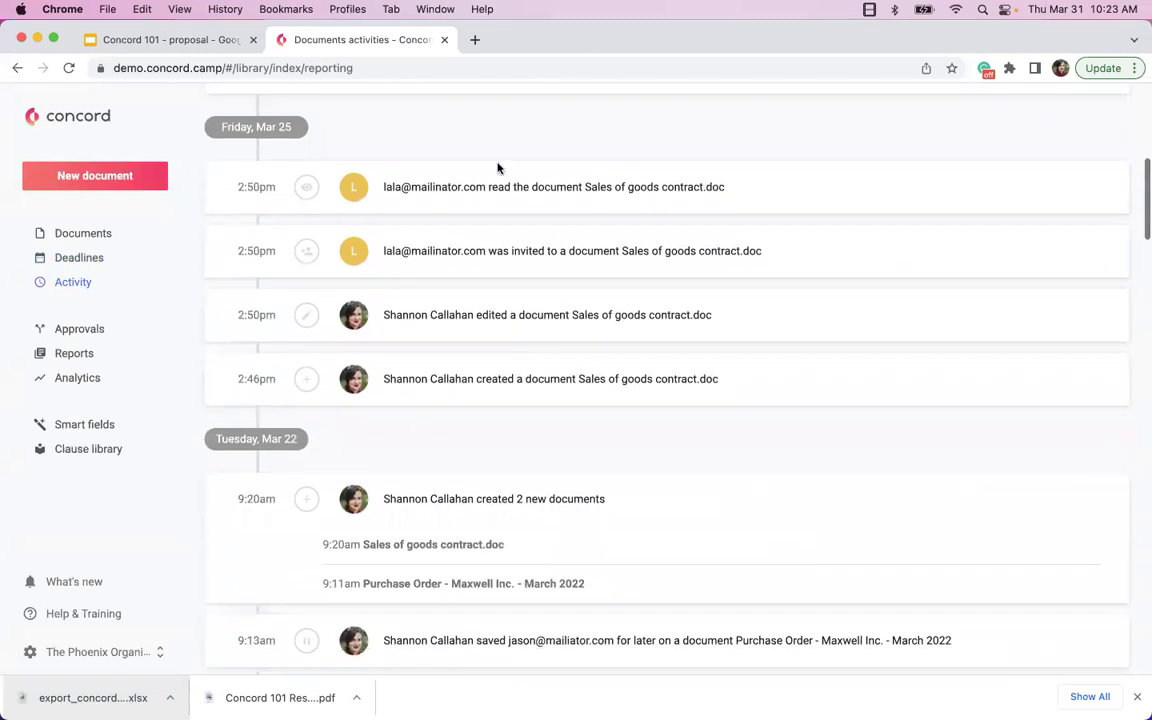
{"action": "scroll", "coordinate": [432, 301], "scroll_direction": "down", "scroll_amount": 2}
{"action": "scroll", "coordinate": [422, 325], "scroll_direction": "down", "scroll_amount": 20}
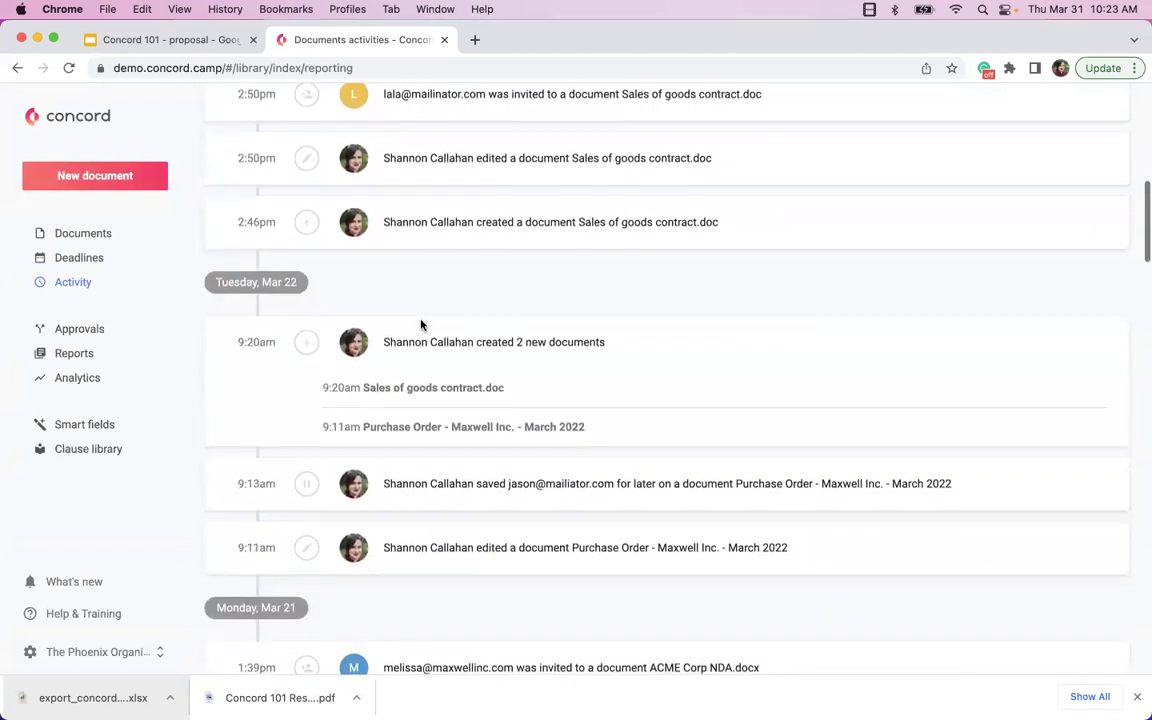
{"action": "scroll", "coordinate": [421, 325], "scroll_direction": "down", "scroll_amount": 20}
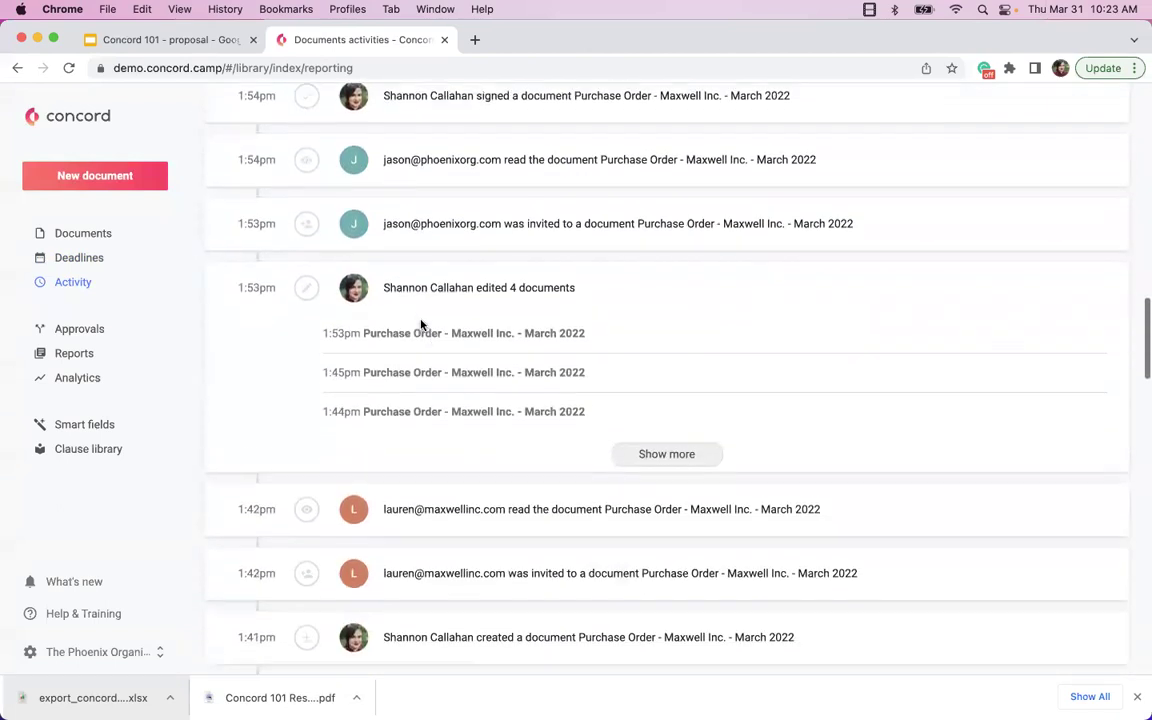
{"action": "scroll", "coordinate": [421, 322], "scroll_direction": "down", "scroll_amount": 15}
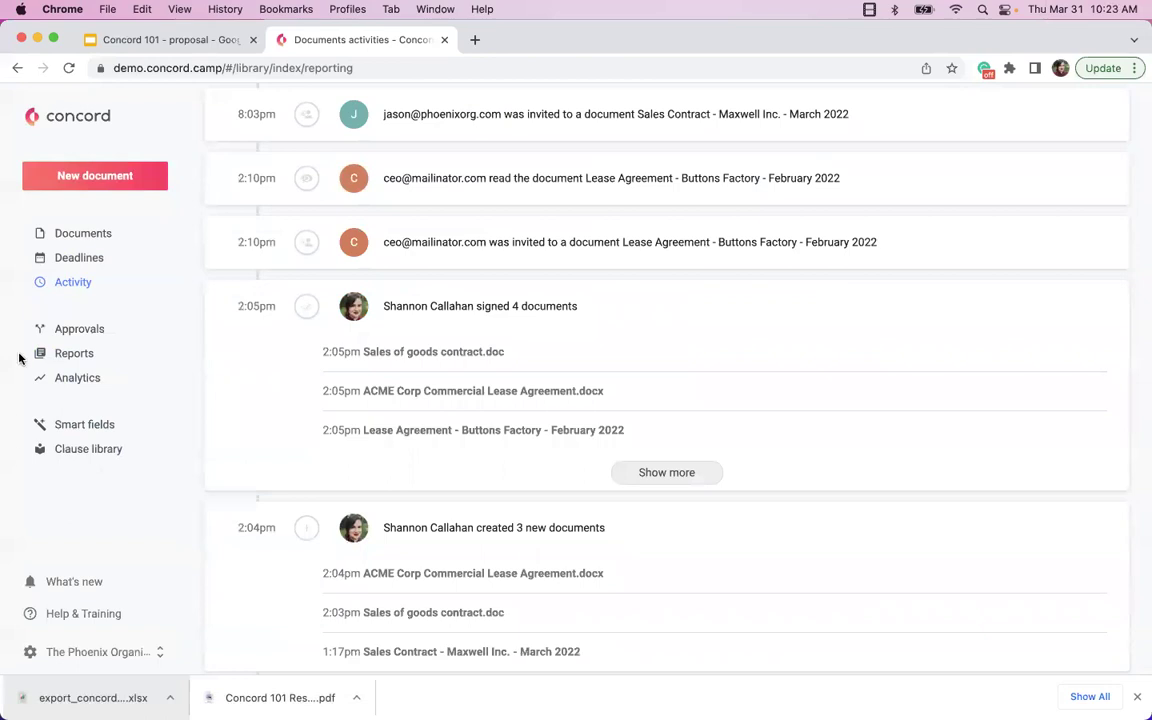
{"action": "left_click", "coordinate": [50, 646]}
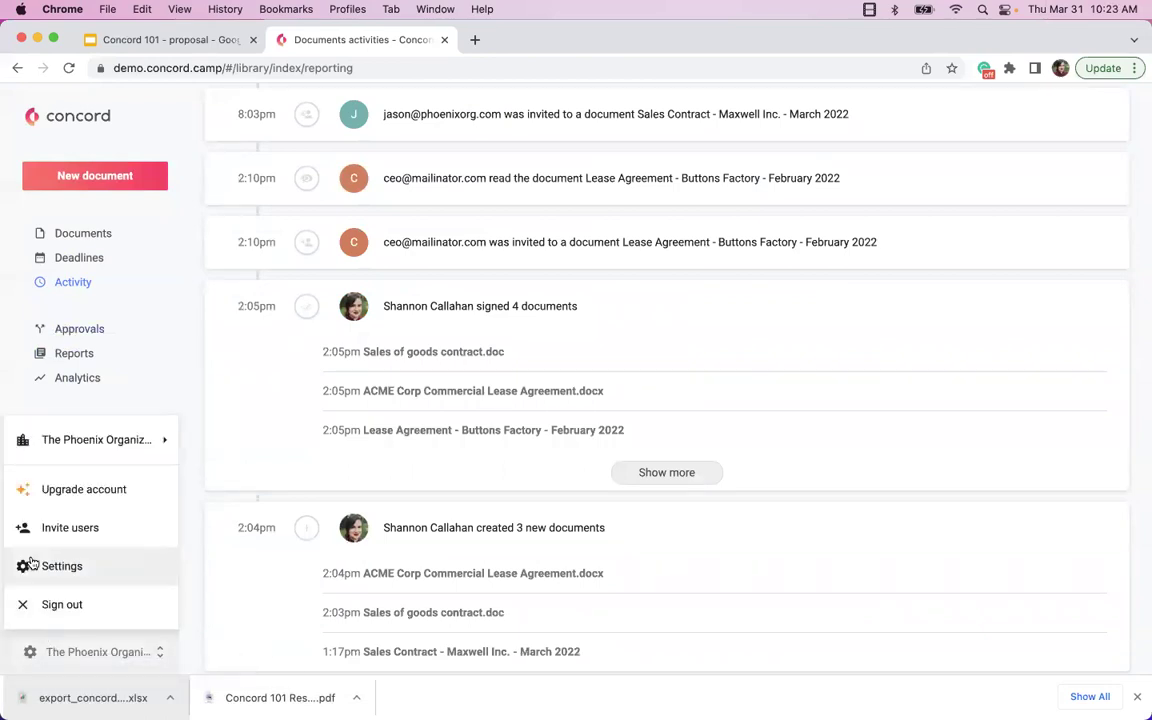
- Go to Settings from the account menu and select Companies under Personal
{"action": "left_click", "coordinate": [30, 565]}
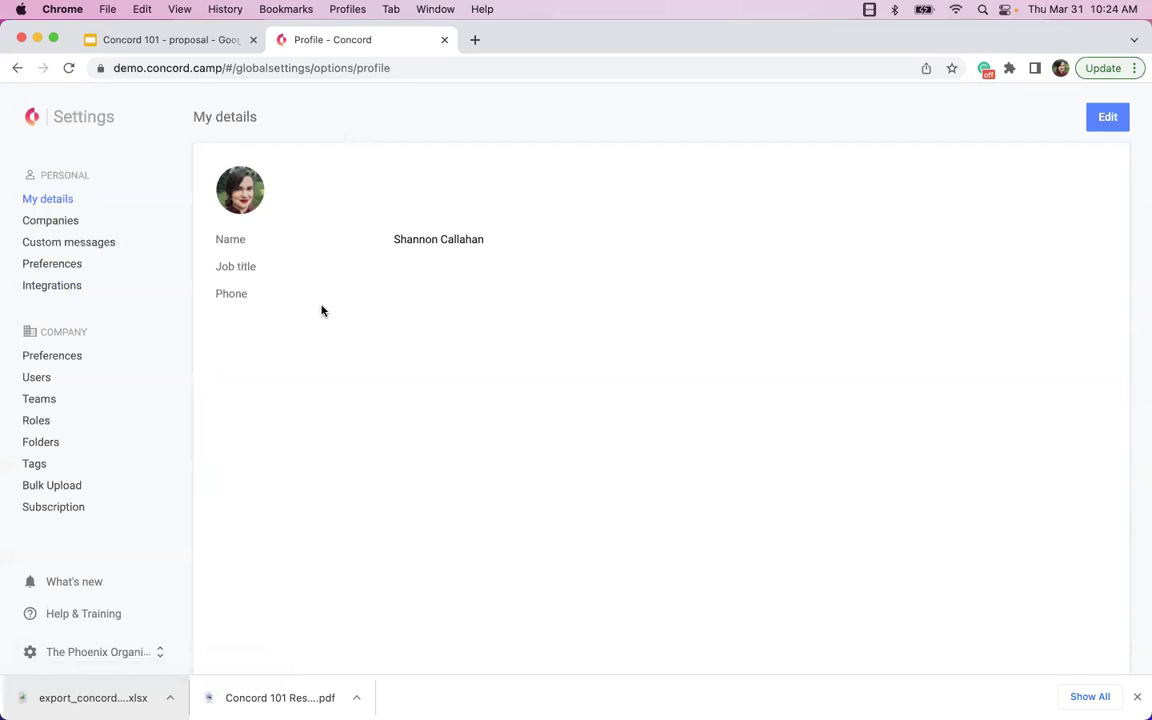
{"action": "left_click", "coordinate": [78, 225]}
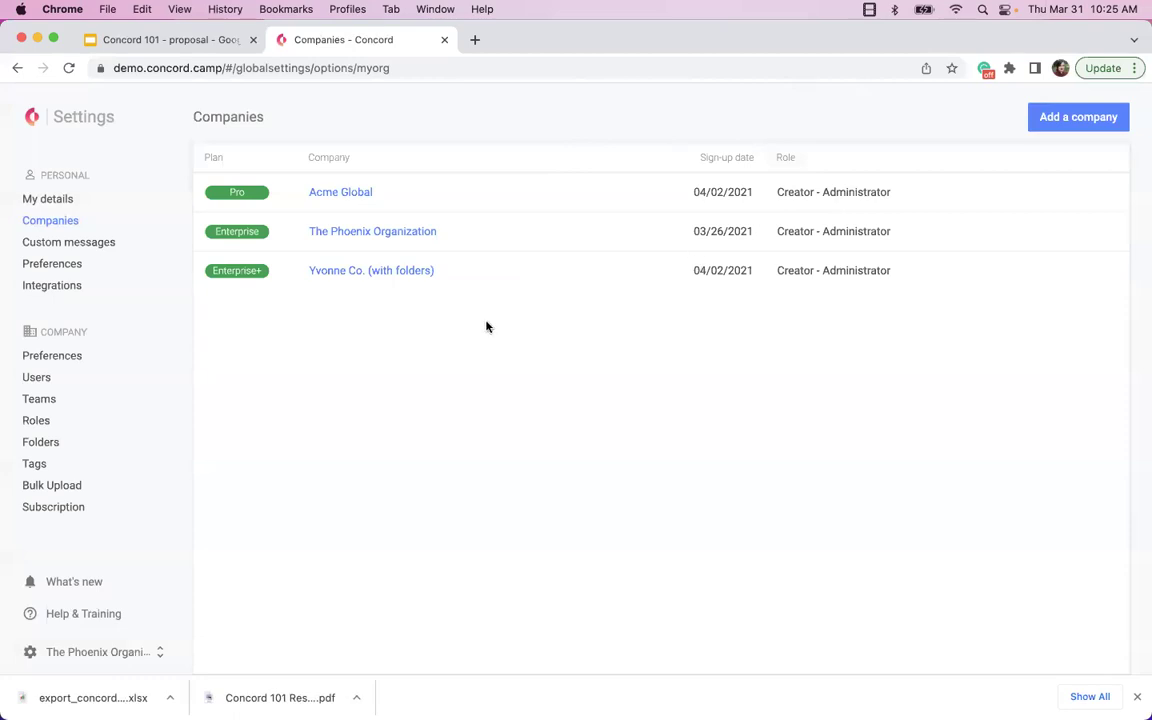
- Open the Custom messages settings and dismiss Chrome's downloads bar
{"action": "left_click", "coordinate": [92, 242]}
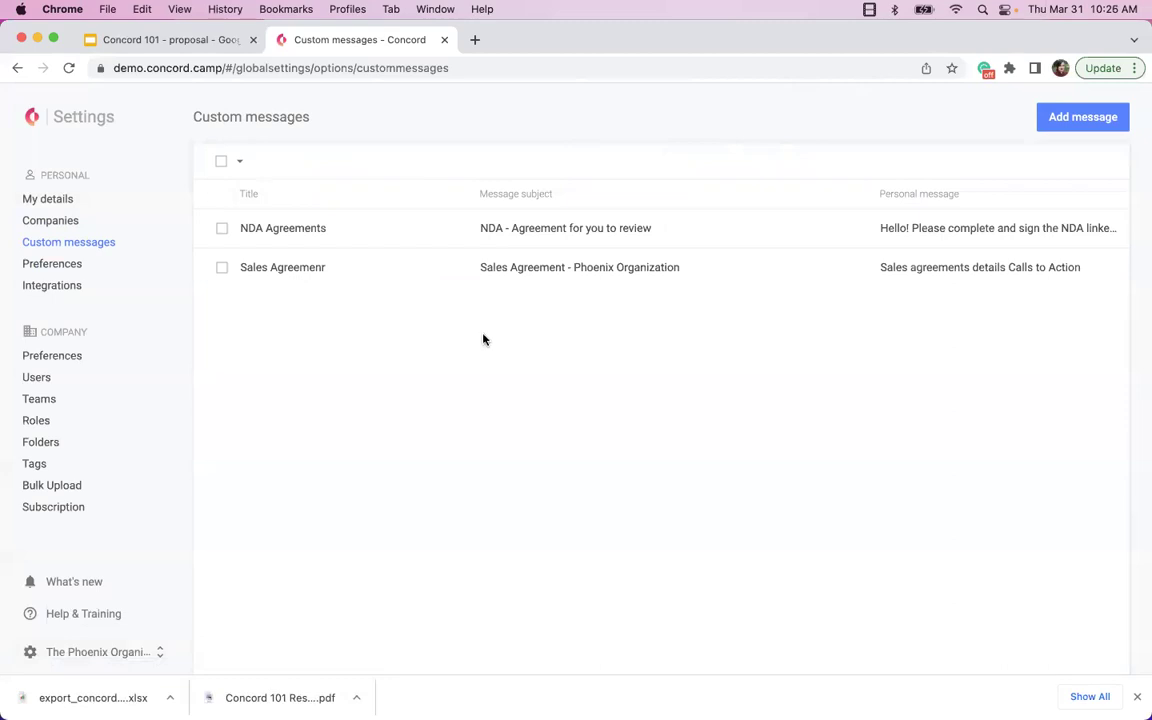
{"action": "left_click", "coordinate": [1137, 697]}
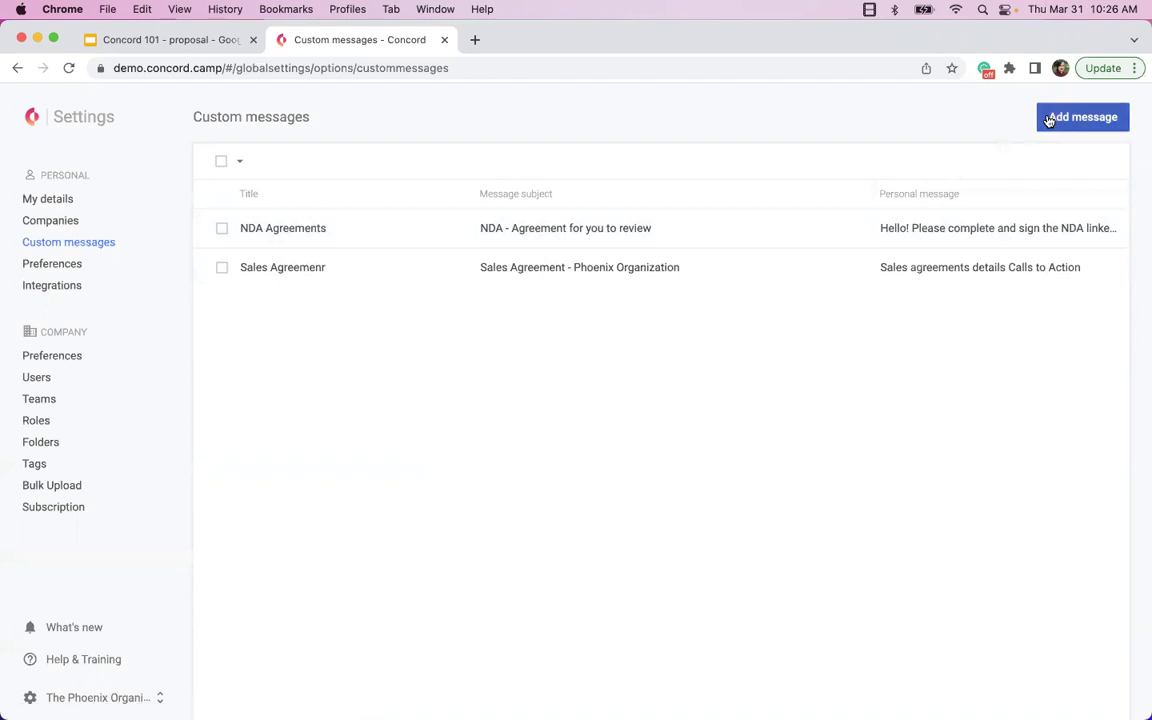
- Add the missing apostrophe after 'discussion panel.' in the NDA Agreements message and save it
{"action": "left_click", "coordinate": [622, 250]}
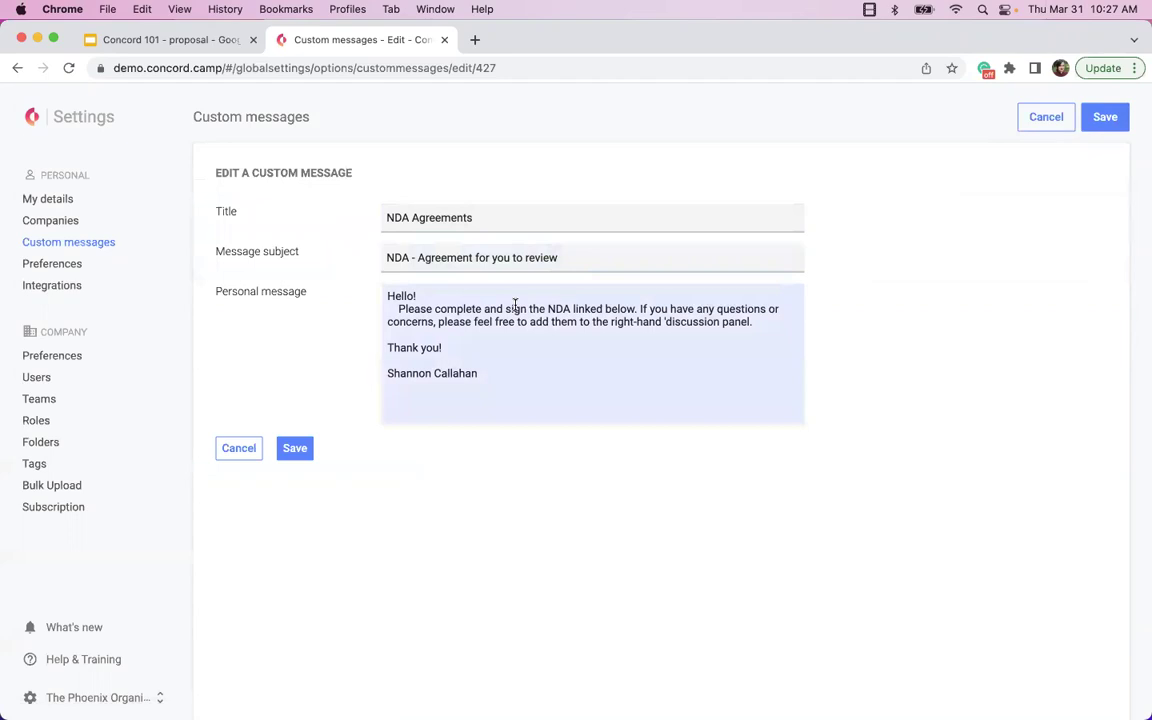
{"action": "left_click", "coordinate": [515, 308]}
{"action": "left_click", "coordinate": [674, 335]}
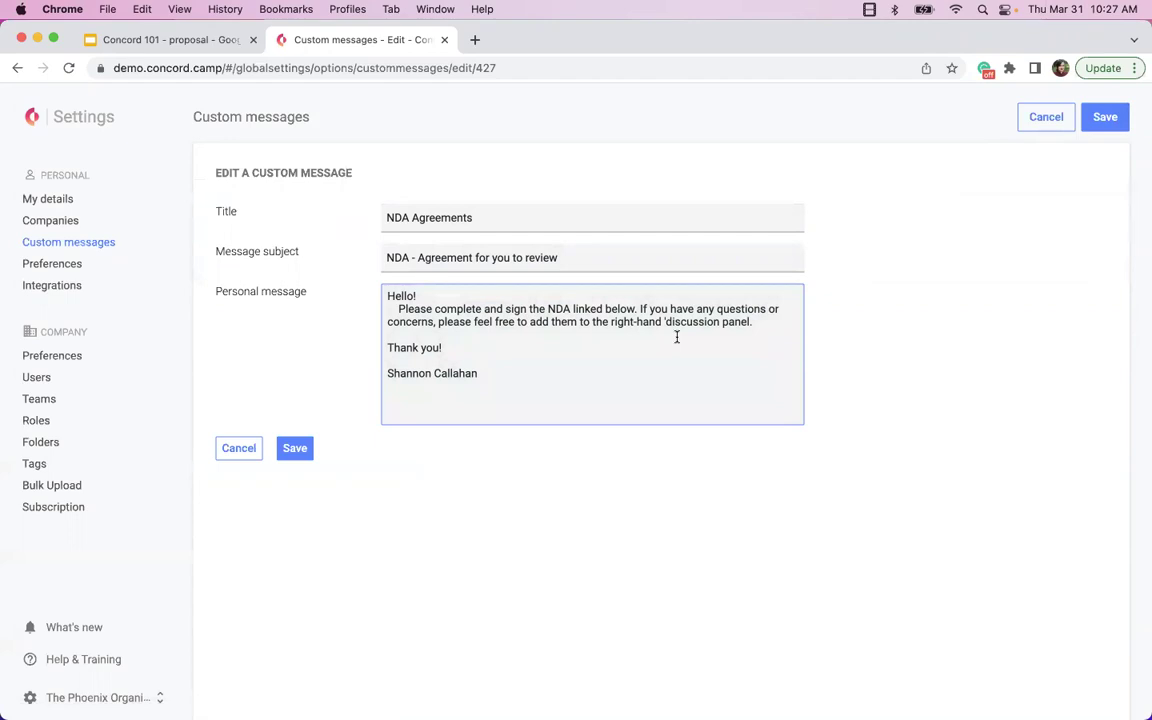
{"action": "type", "text": "'"}
{"action": "left_click", "coordinate": [292, 449]}
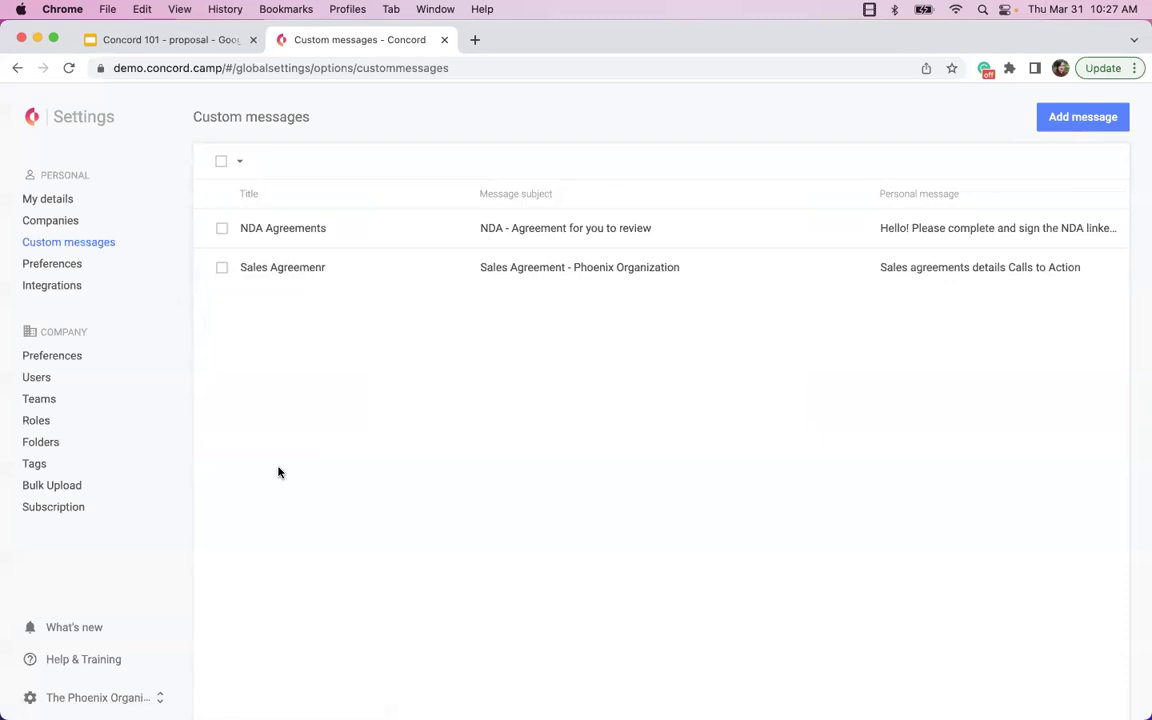
{"action": "left_click", "coordinate": [1060, 117]}
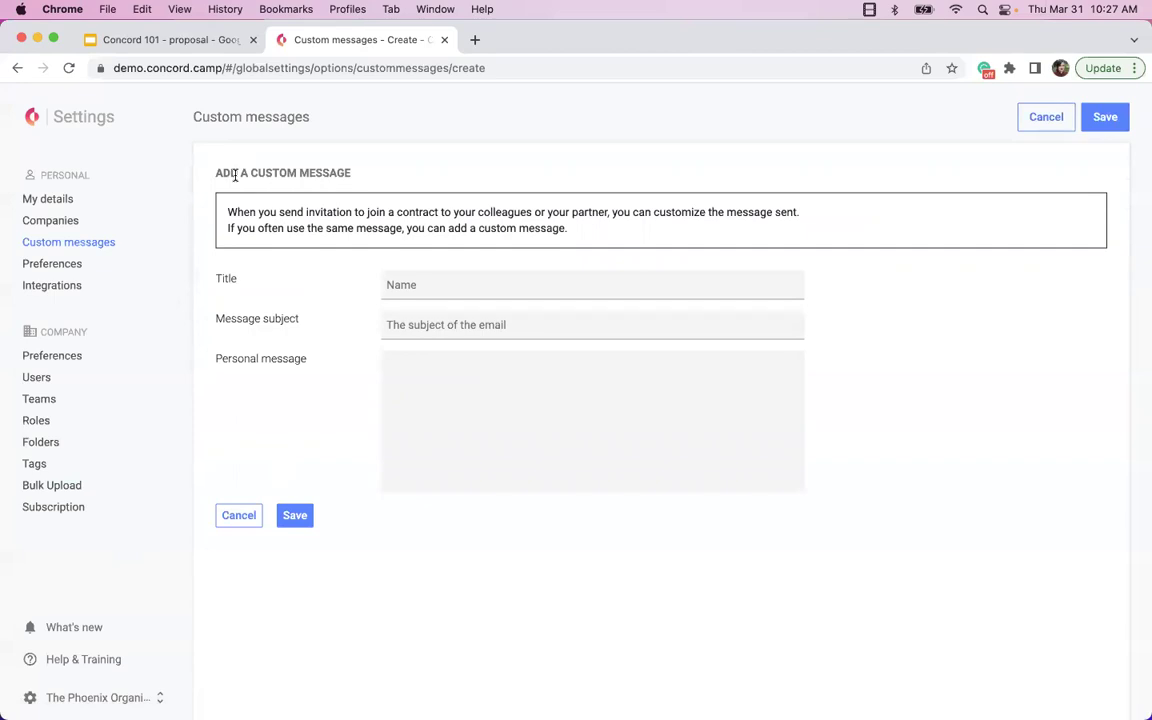
{"action": "left_click", "coordinate": [236, 515]}
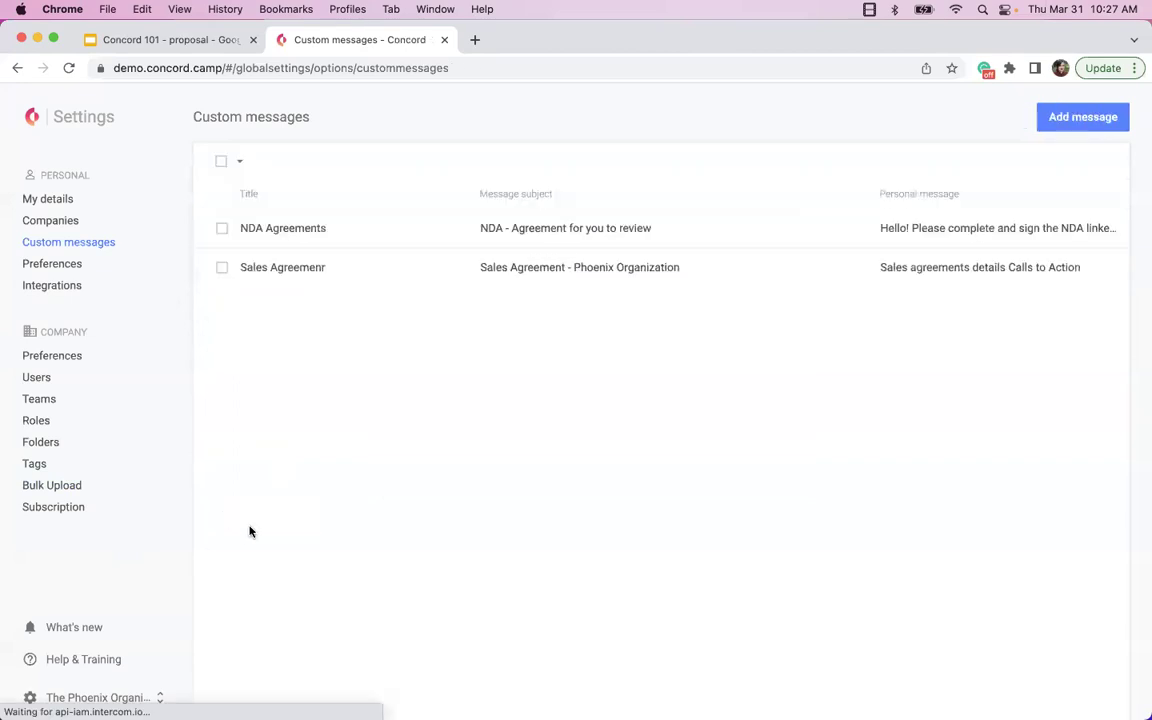
- Open Personal preferences and highlight the weekly deadline reminder setting with its 30-day window
{"action": "left_click", "coordinate": [45, 266]}
{"action": "scroll", "coordinate": [741, 241], "scroll_direction": "down", "scroll_amount": 3}
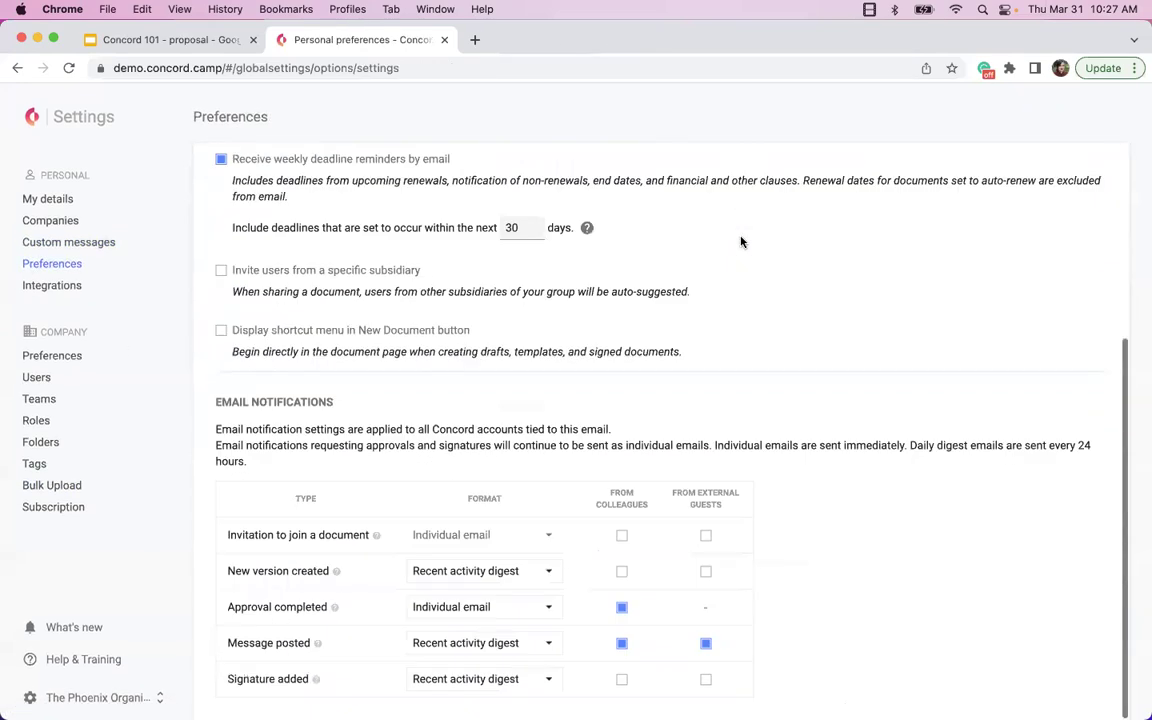
{"action": "scroll", "coordinate": [741, 241], "scroll_direction": "up", "scroll_amount": 3}
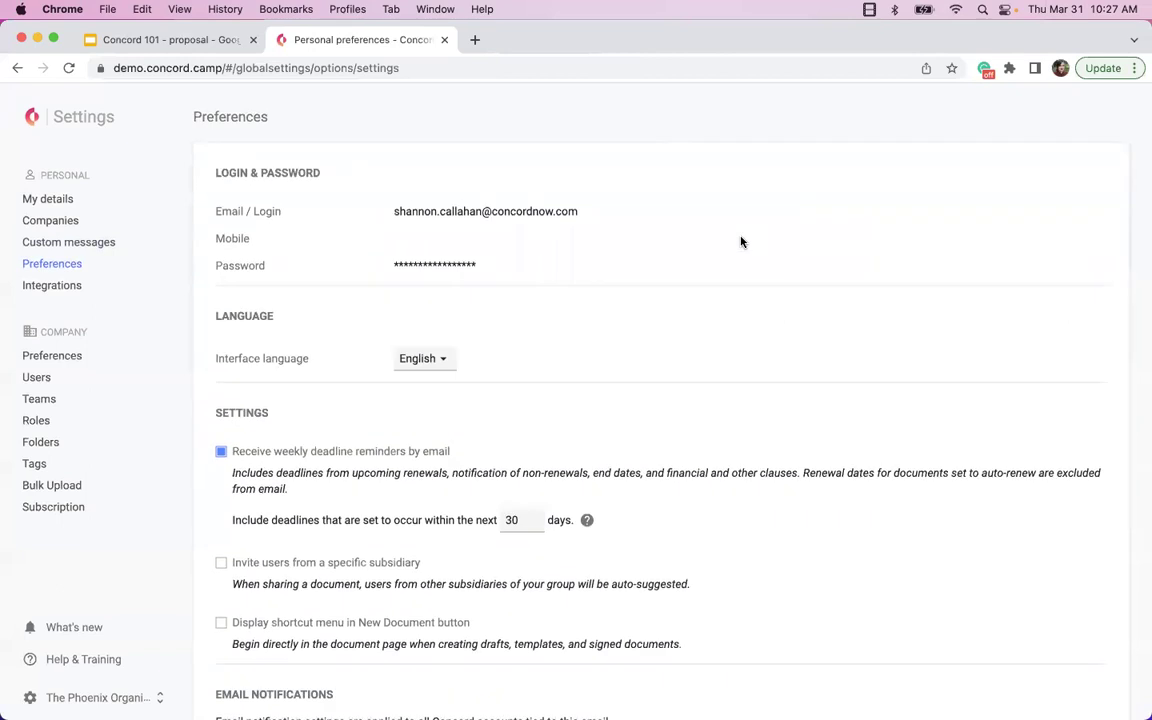
{"action": "scroll", "coordinate": [741, 241], "scroll_direction": "down", "scroll_amount": 2}
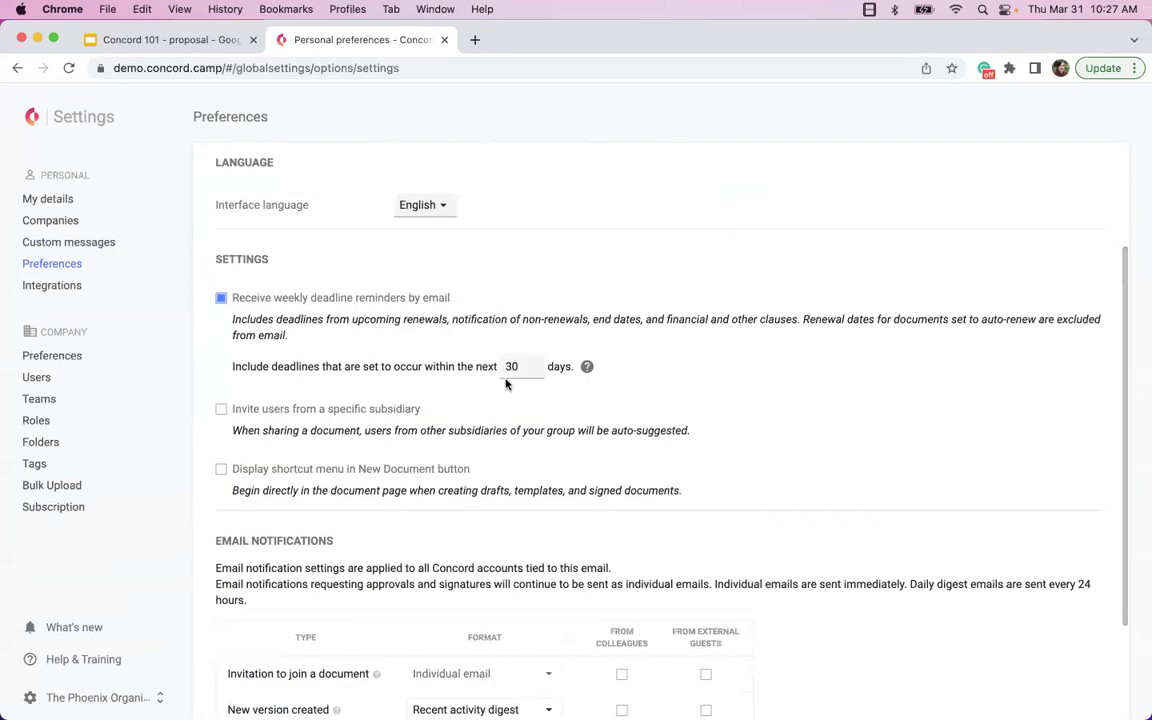
{"action": "left_click_drag", "start_coordinate": [622, 368], "coordinate": [232, 368]}
{"action": "left_click_drag", "start_coordinate": [283, 311], "coordinate": [212, 265]}
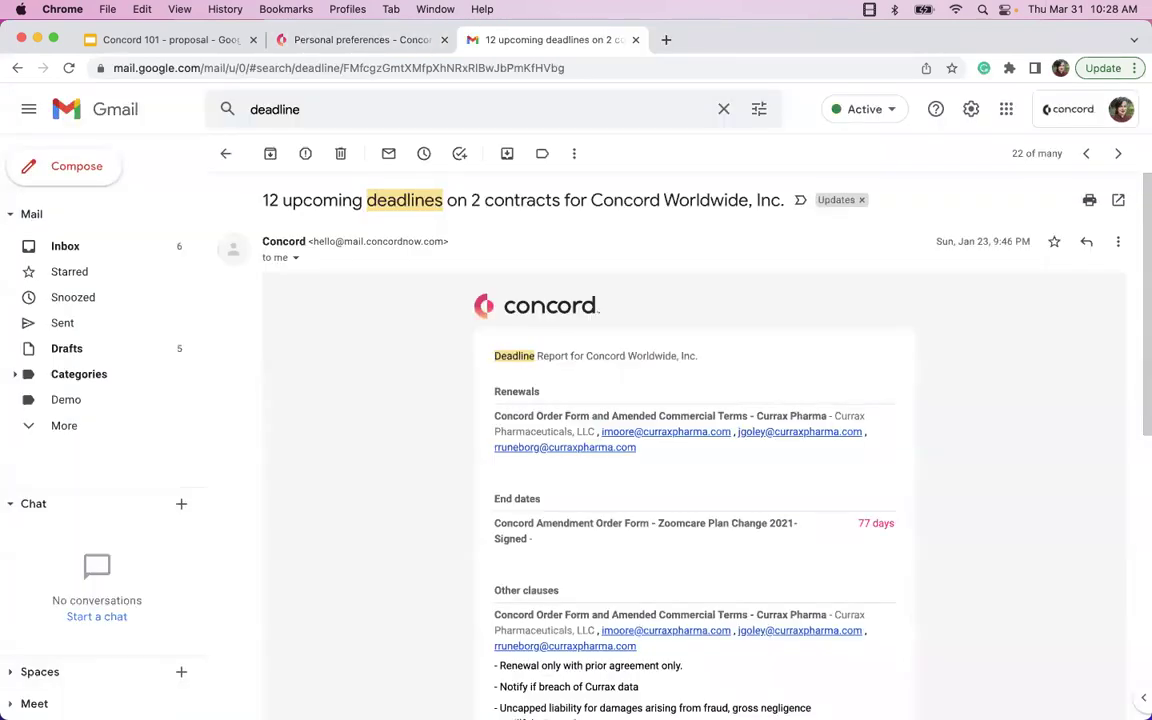
- Read through the Concord deadline report email in Gmail, then return to the Personal preferences tab
{"action": "scroll", "coordinate": [499, 545], "scroll_direction": "down", "scroll_amount": 5}
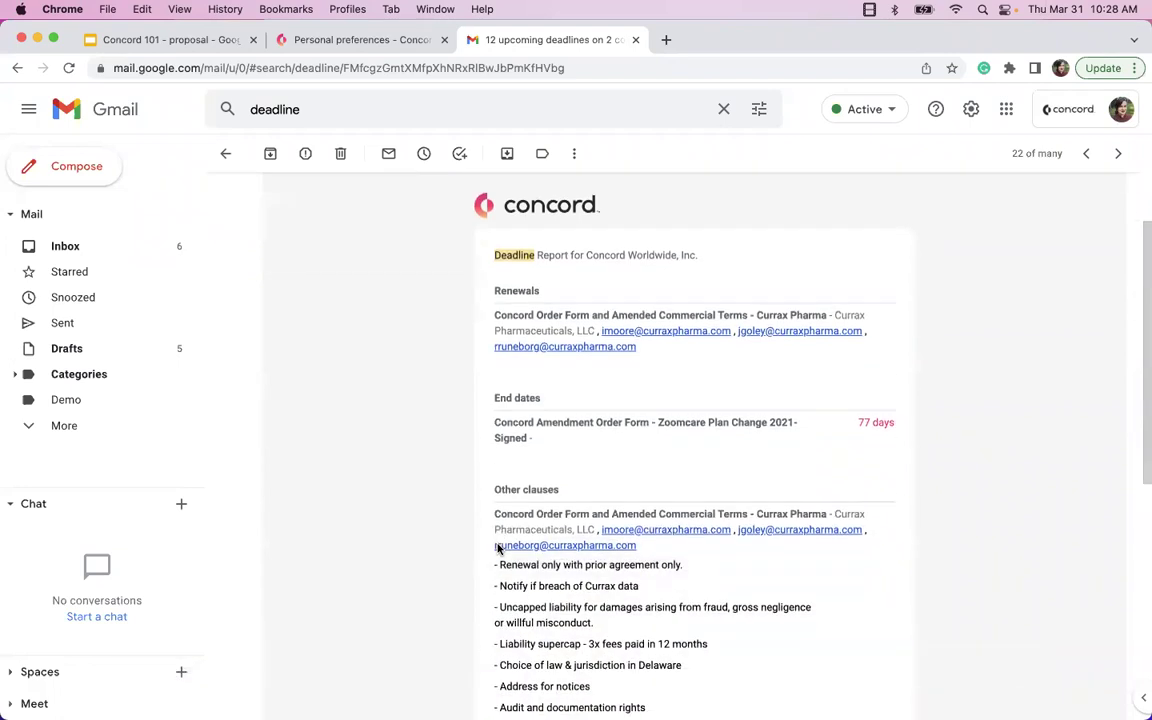
{"action": "scroll", "coordinate": [530, 478], "scroll_direction": "down", "scroll_amount": 3}
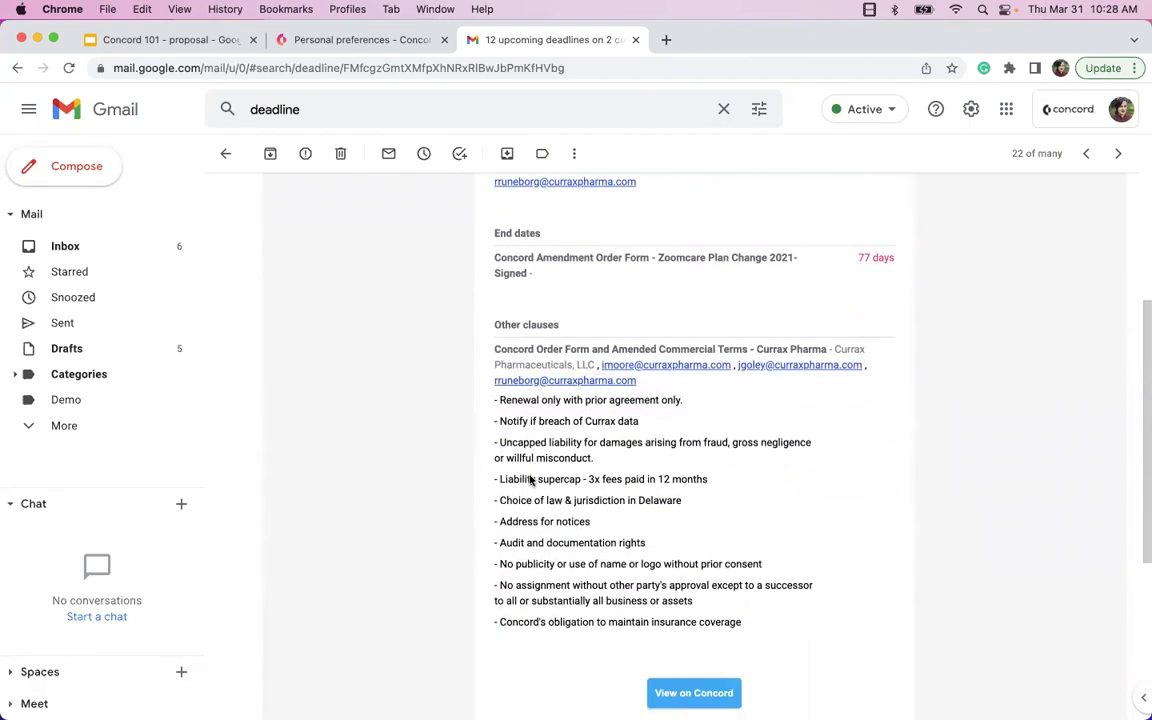
{"action": "scroll", "coordinate": [892, 445], "scroll_direction": "down", "scroll_amount": 2}
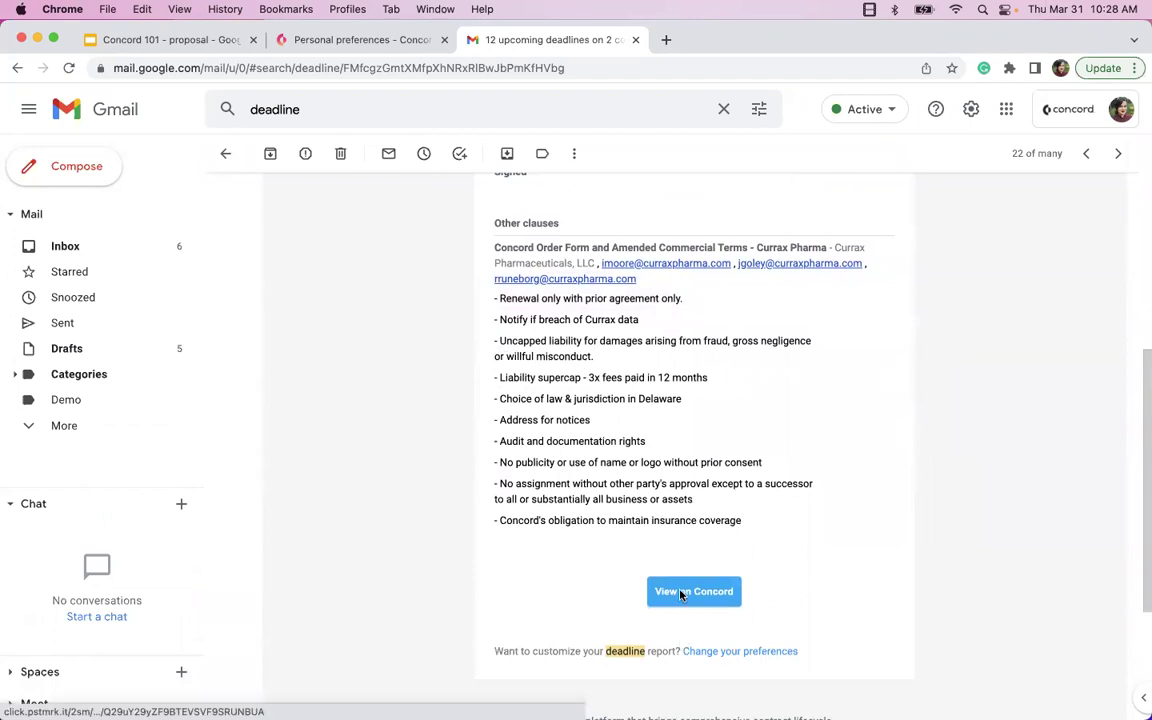
{"action": "scroll", "coordinate": [470, 438], "scroll_direction": "up", "scroll_amount": 6}
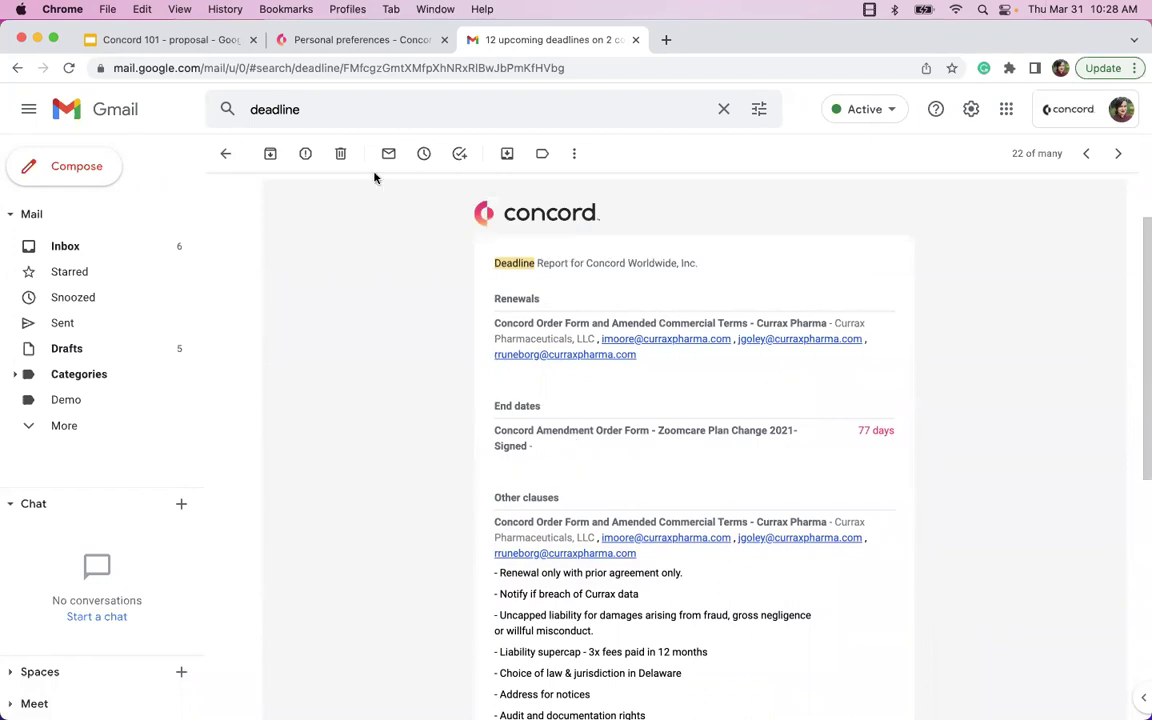
{"action": "left_click", "coordinate": [353, 47]}
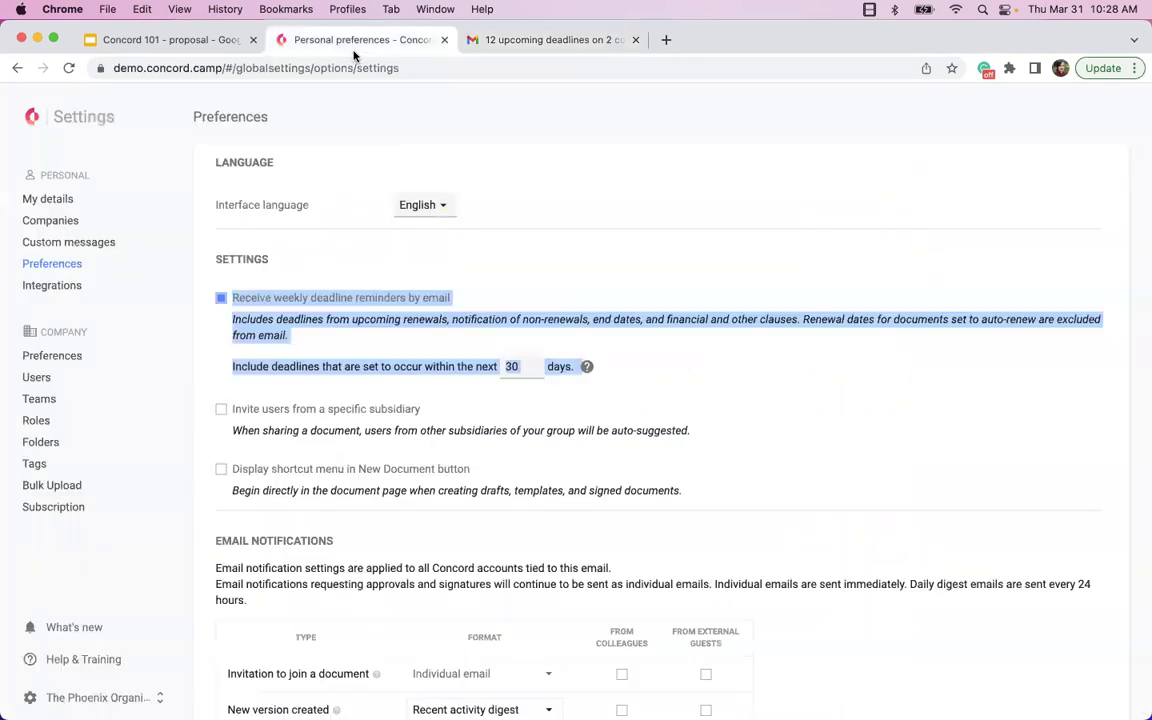
- Close the Gmail tab and change the weekly deadline reminder window from 30 to 75 days
{"action": "left_click", "coordinate": [636, 41]}
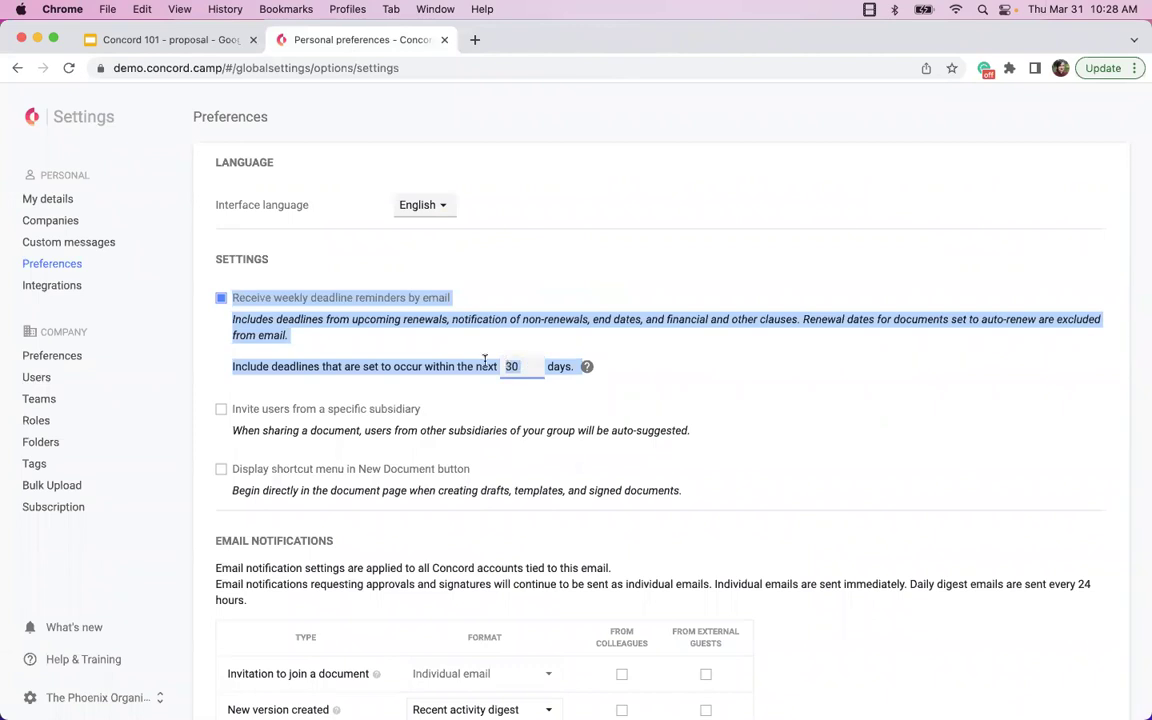
{"action": "left_click", "coordinate": [525, 366]}
{"action": "key", "text": "BackSpace"}
{"action": "key", "text": "BackSpace"}
{"action": "type", "text": "180"}
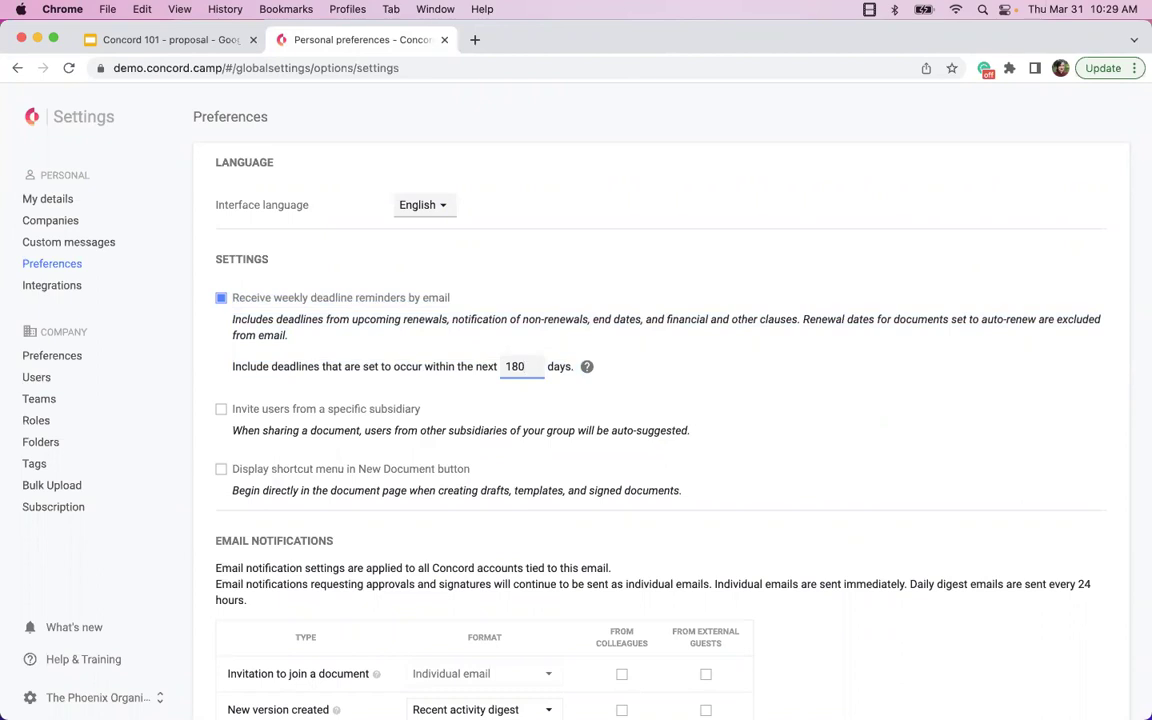
{"action": "key", "text": "BackSpace"}
{"action": "key", "text": "BackSpace"}
{"action": "key", "text": "BackSpace"}
{"action": "type", "text": "75"}
{"action": "scroll", "coordinate": [660, 430], "scroll_direction": "down", "scroll_amount": 3}
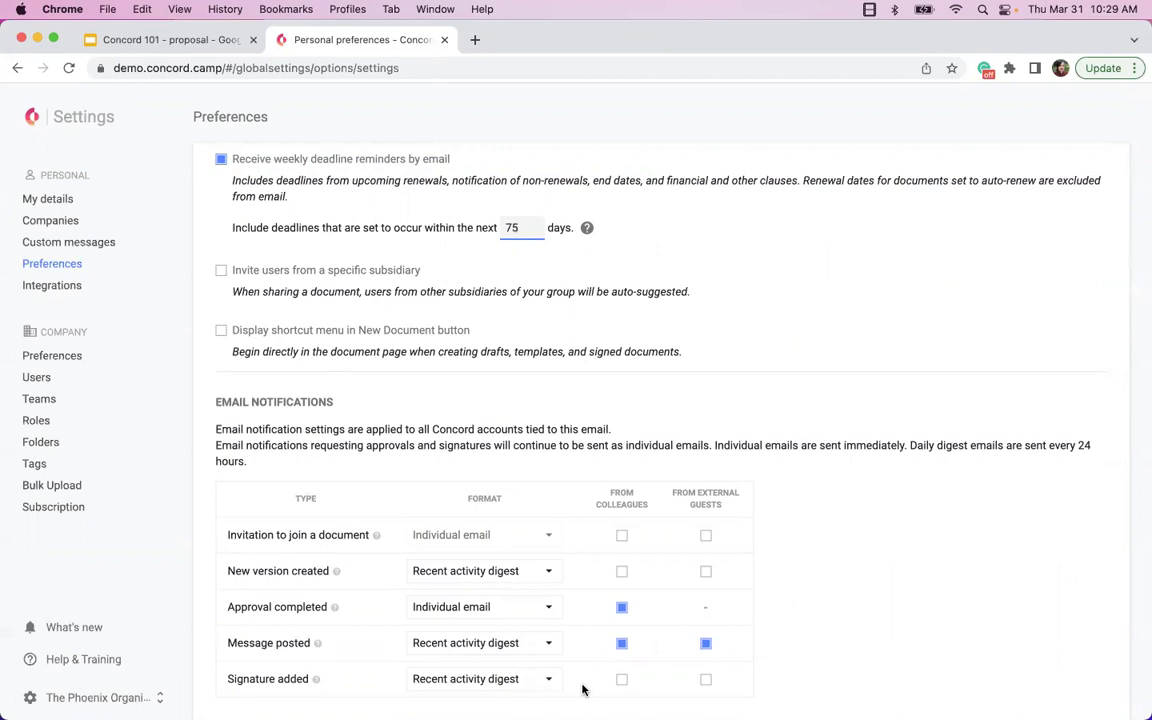
- Untick colleague and guest notification boxes and switch Approval completed to the activity digest
{"action": "left_click", "coordinate": [621, 644]}
{"action": "left_click", "coordinate": [621, 607]}
{"action": "left_click", "coordinate": [704, 645]}
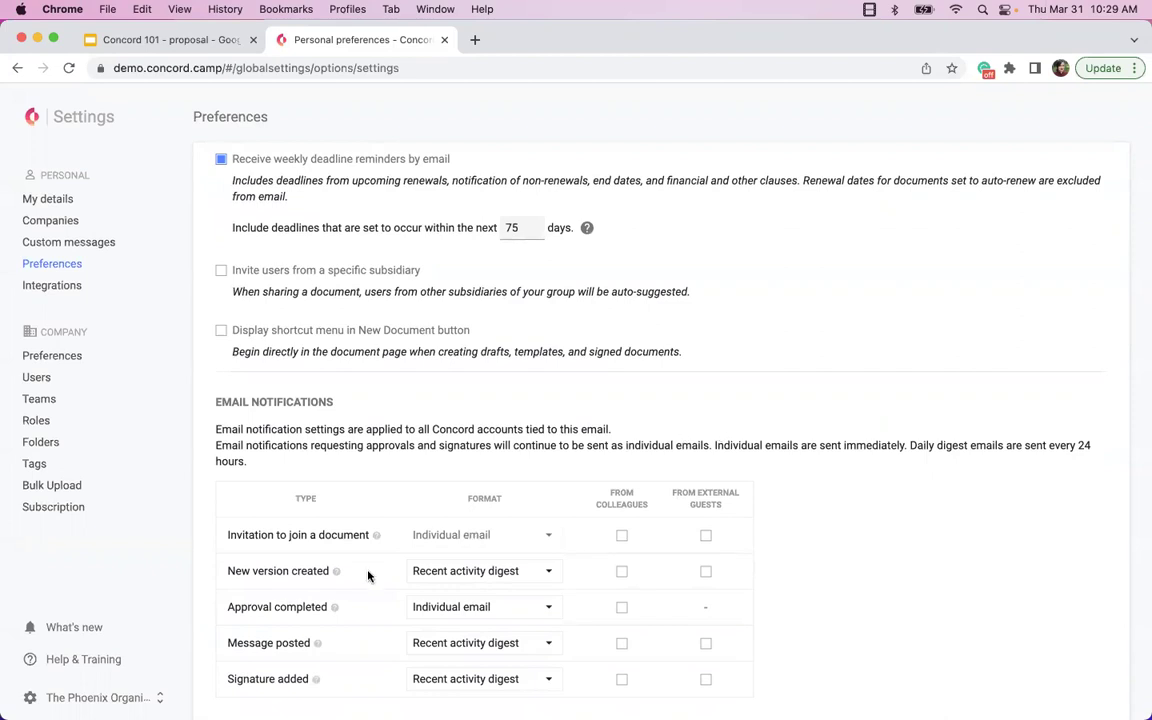
{"action": "left_click", "coordinate": [458, 570]}
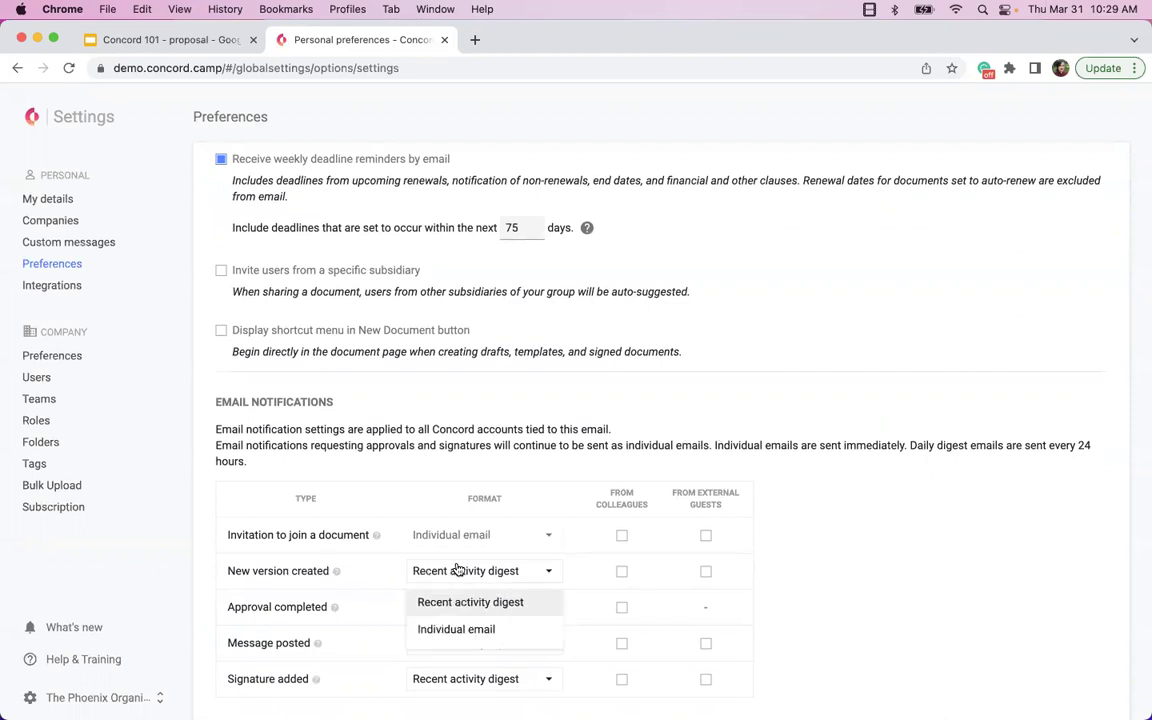
{"action": "left_click", "coordinate": [463, 600]}
{"action": "left_click", "coordinate": [455, 612]}
{"action": "left_click", "coordinate": [450, 638]}
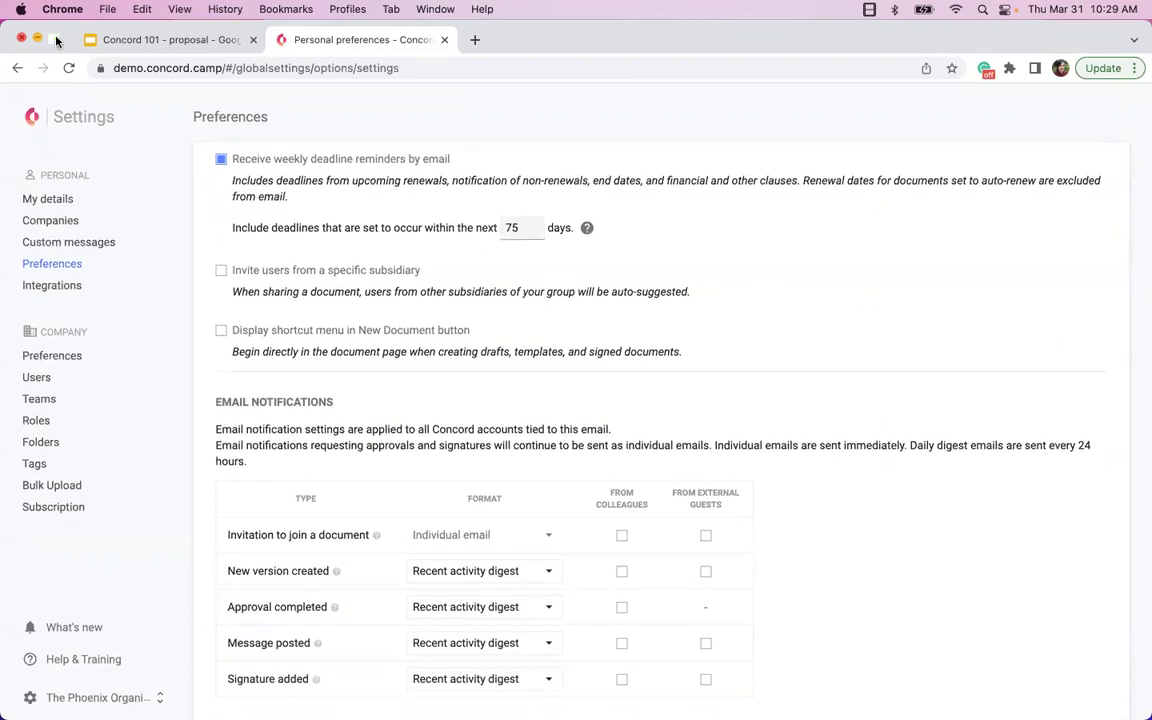
{"action": "left_click", "coordinate": [57, 39]}
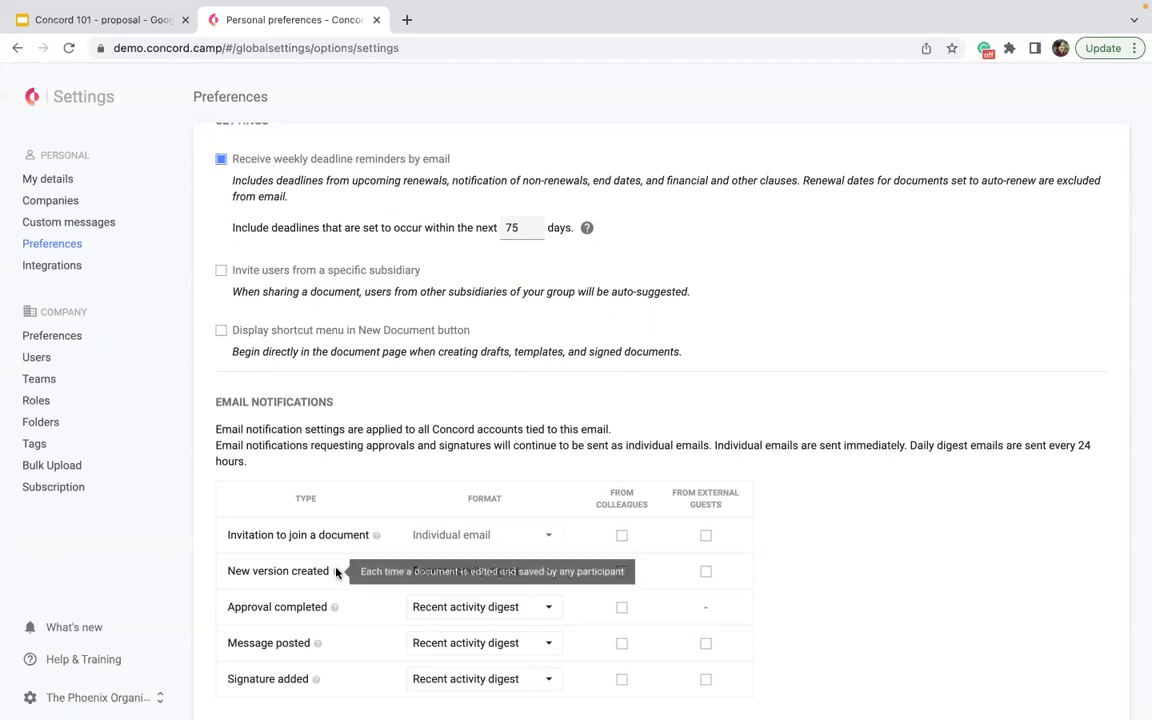
- Send New version created notifications as individual emails from both colleagues and external guests
{"action": "left_click", "coordinate": [434, 570]}
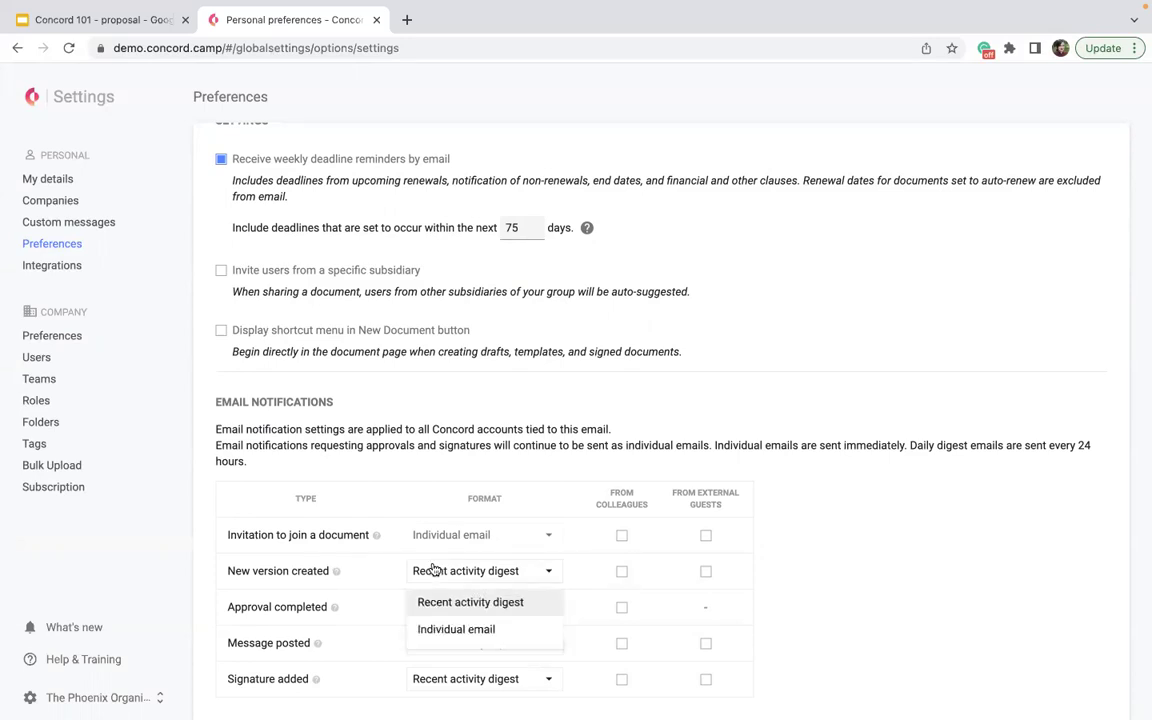
{"action": "left_click", "coordinate": [453, 629]}
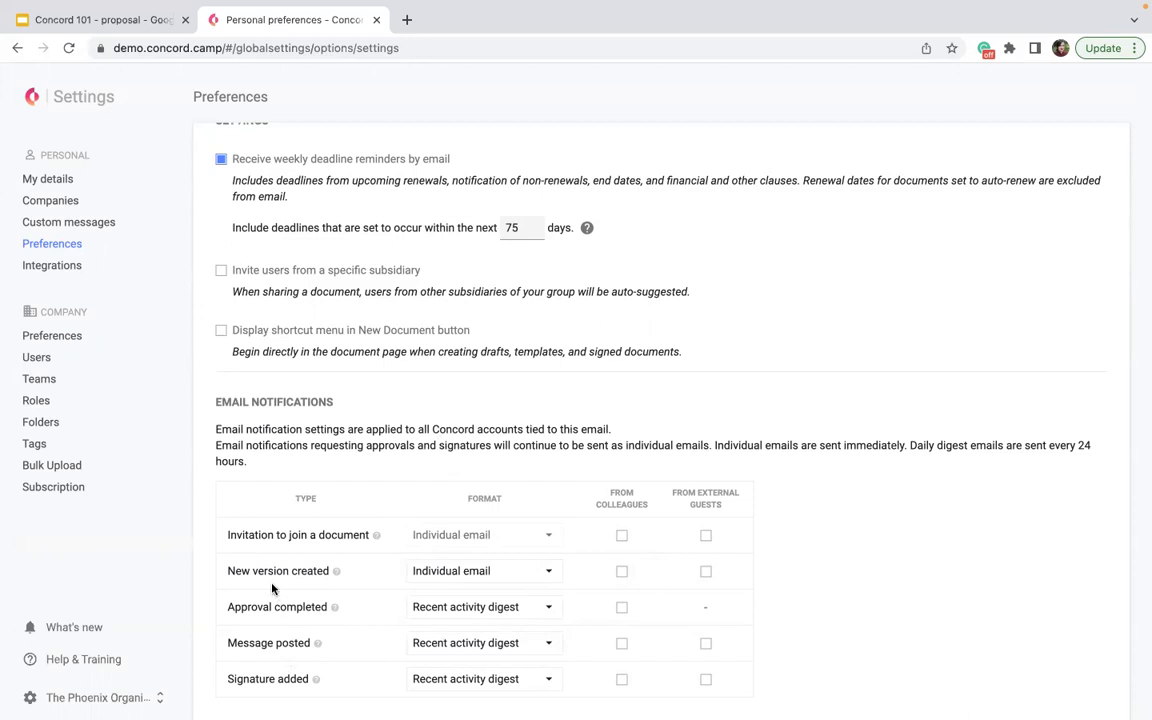
{"action": "left_click", "coordinate": [622, 571]}
{"action": "left_click", "coordinate": [706, 571]}
- Send Message posted notifications as individual emails from both colleagues and external guests
{"action": "left_click", "coordinate": [460, 643]}
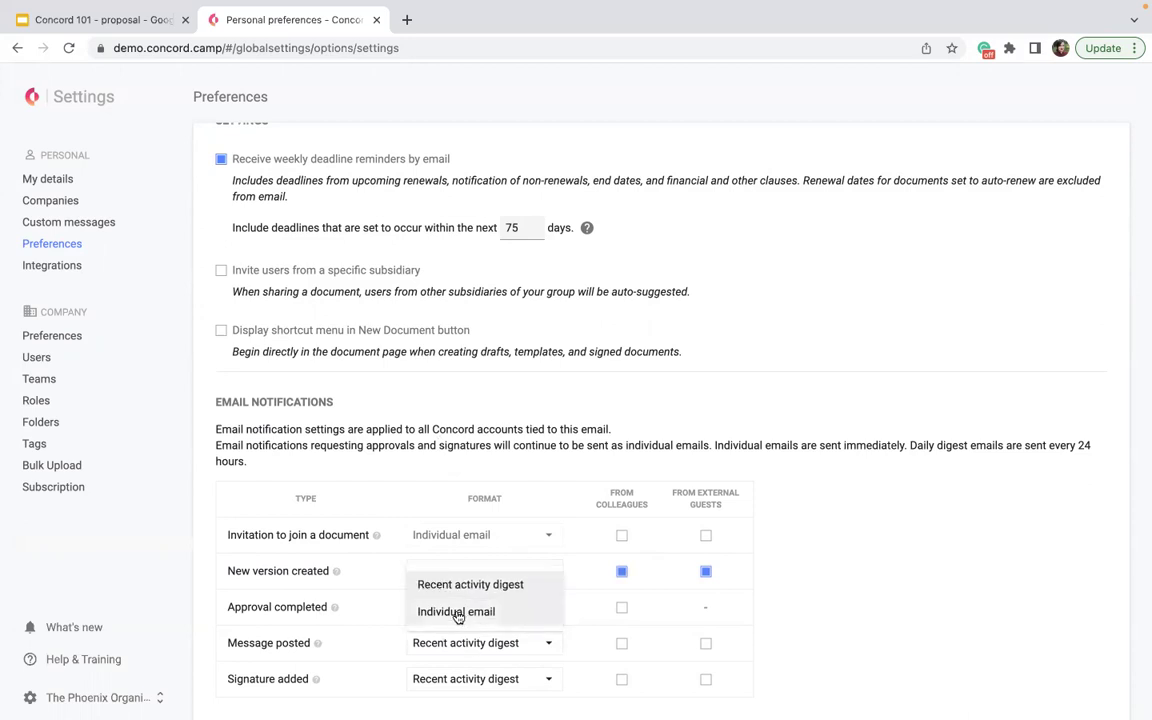
{"action": "left_click", "coordinate": [456, 612]}
{"action": "left_click", "coordinate": [622, 643]}
{"action": "left_click", "coordinate": [706, 643]}
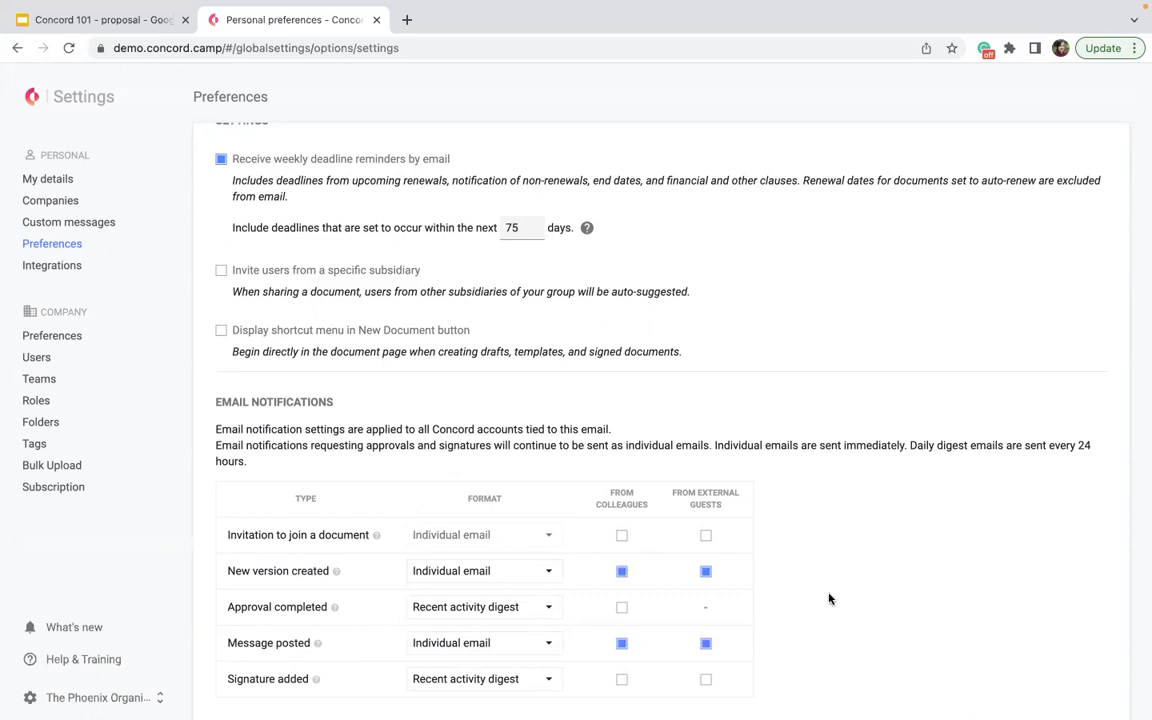
{"action": "left_click", "coordinate": [50, 266]}
{"action": "scroll", "coordinate": [504, 590], "scroll_direction": "down", "scroll_amount": 6}
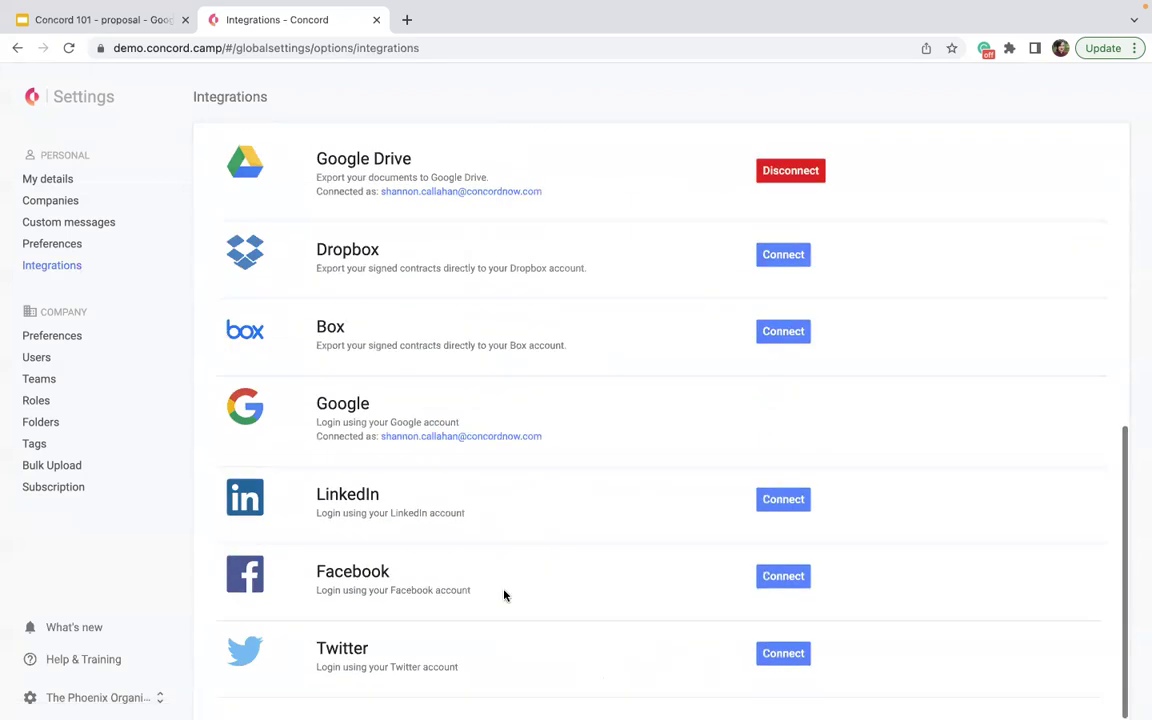
{"action": "scroll", "coordinate": [285, 350], "scroll_direction": "up", "scroll_amount": 1}
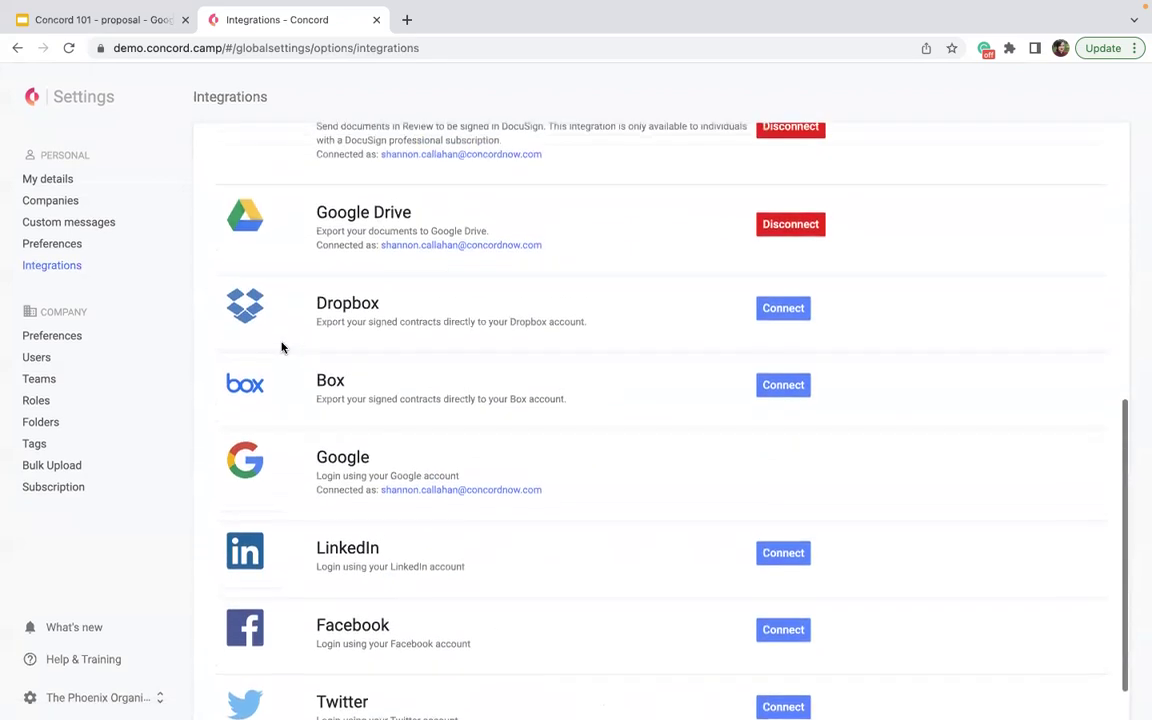
{"action": "scroll", "coordinate": [481, 334], "scroll_direction": "up", "scroll_amount": 3}
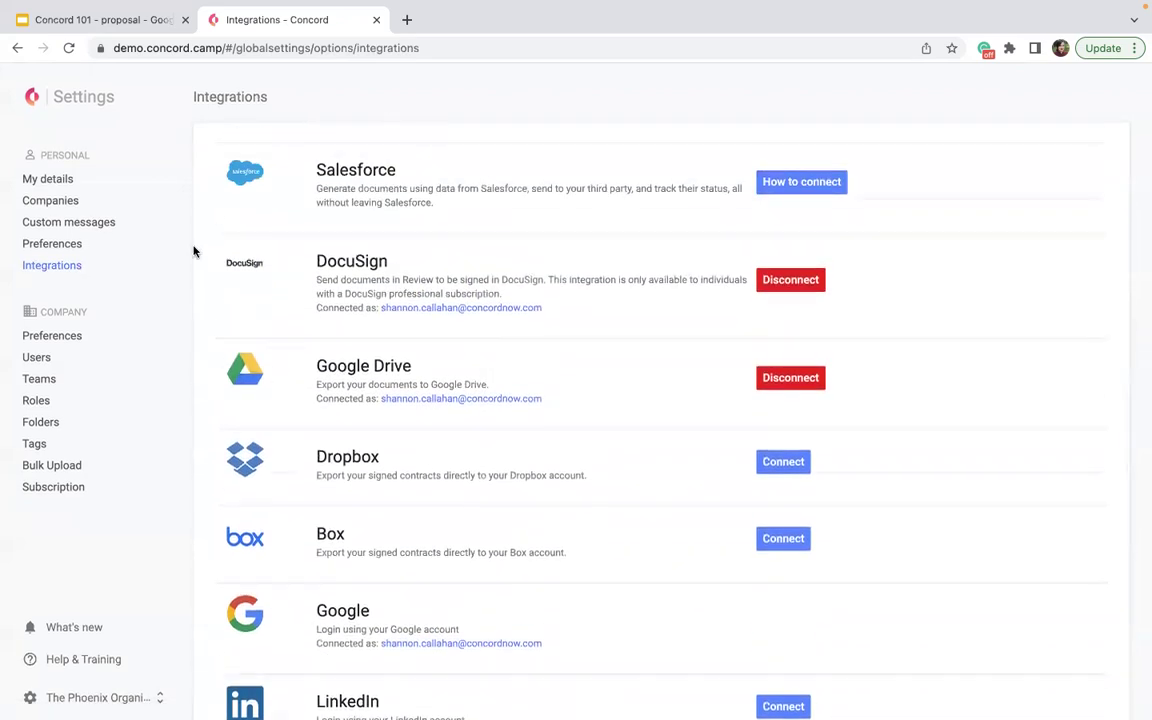
{"action": "scroll", "coordinate": [447, 414], "scroll_direction": "down", "scroll_amount": 2}
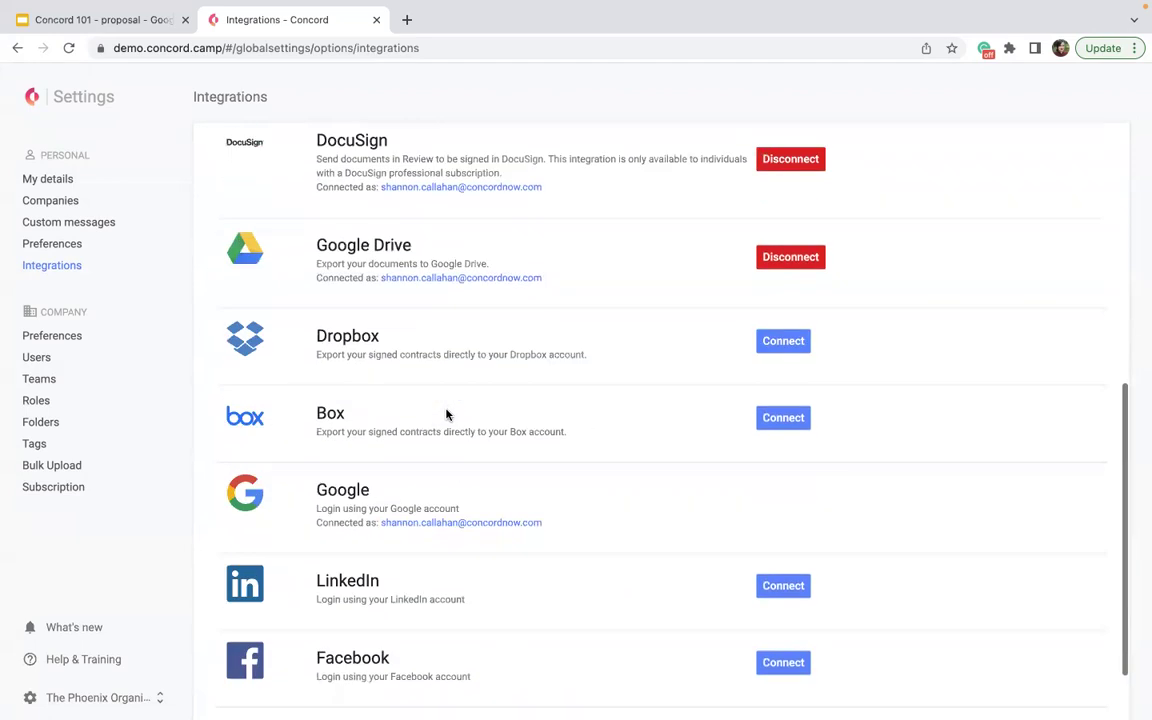
{"action": "scroll", "coordinate": [447, 414], "scroll_direction": "down", "scroll_amount": 2}
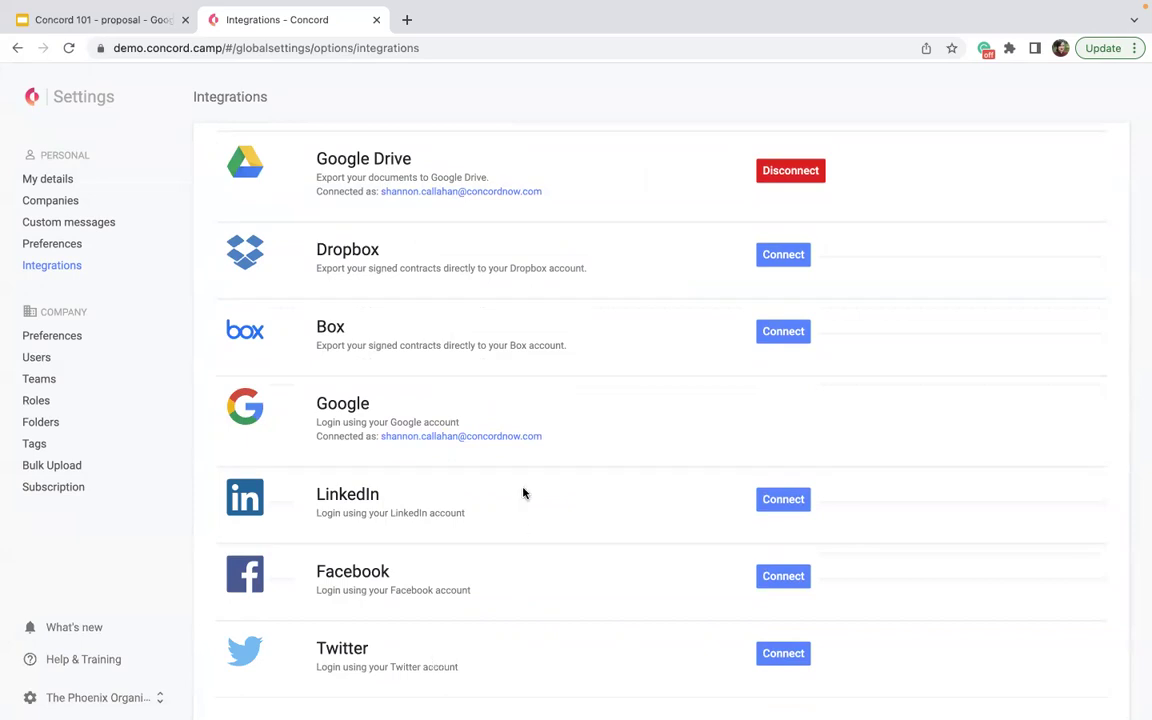
{"action": "scroll", "coordinate": [545, 507], "scroll_direction": "up", "scroll_amount": 3}
{"action": "scroll", "coordinate": [545, 519], "scroll_direction": "down", "scroll_amount": 3}
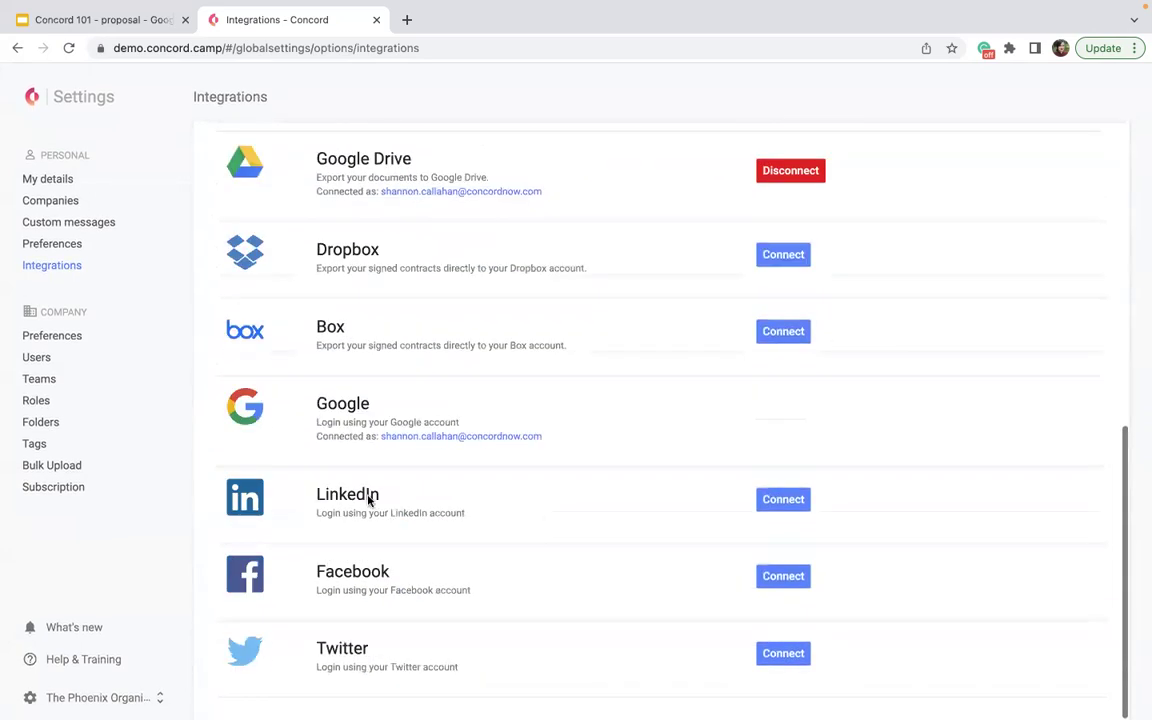
{"action": "scroll", "coordinate": [373, 594], "scroll_direction": "up", "scroll_amount": 6}
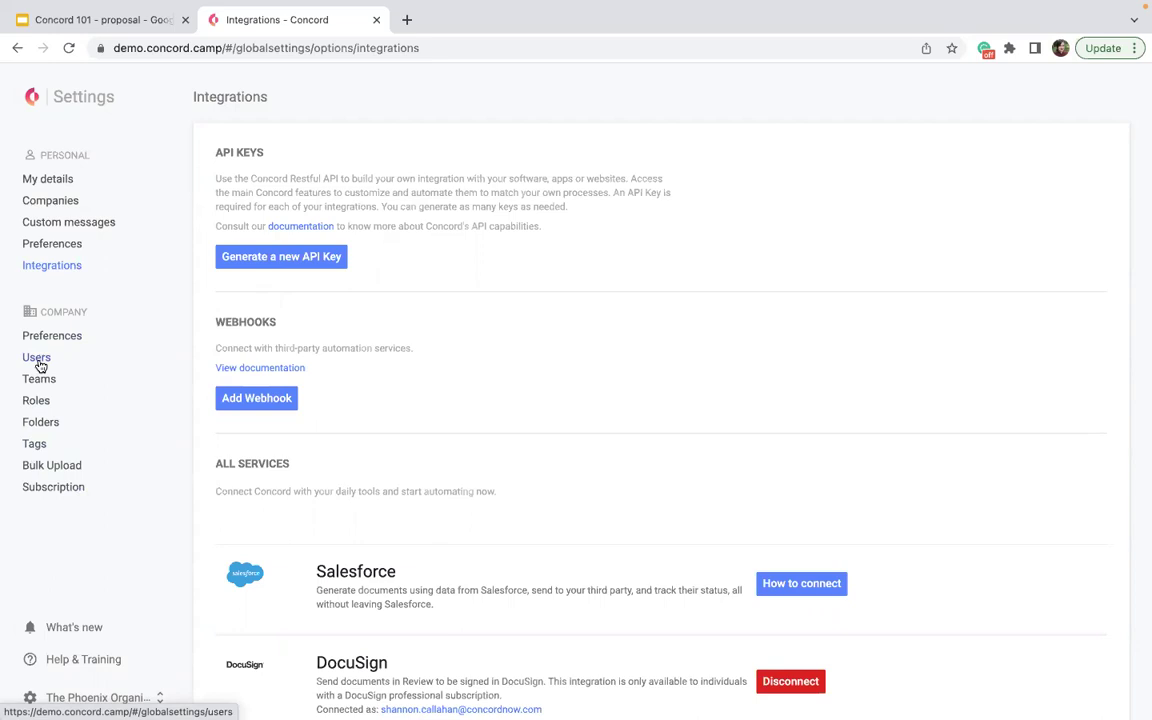
- Open Users in the Settings sidebar and bring up the Add user invitation form
{"action": "left_click", "coordinate": [37, 358]}
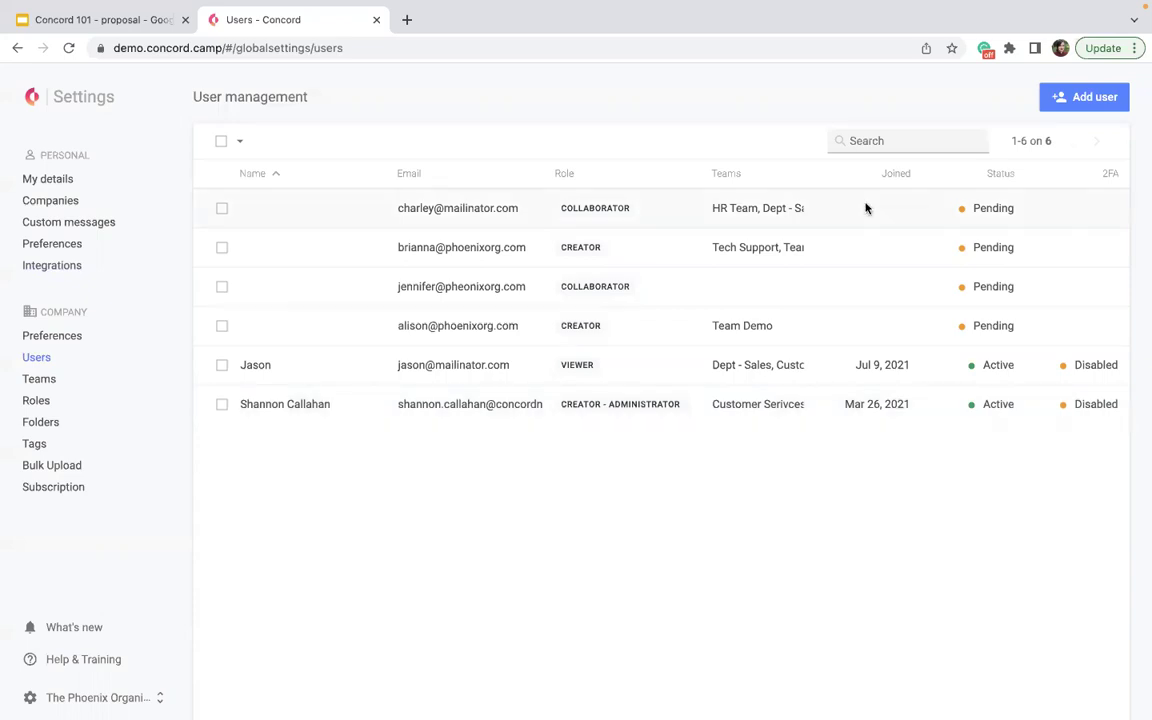
{"action": "left_click", "coordinate": [1088, 97]}
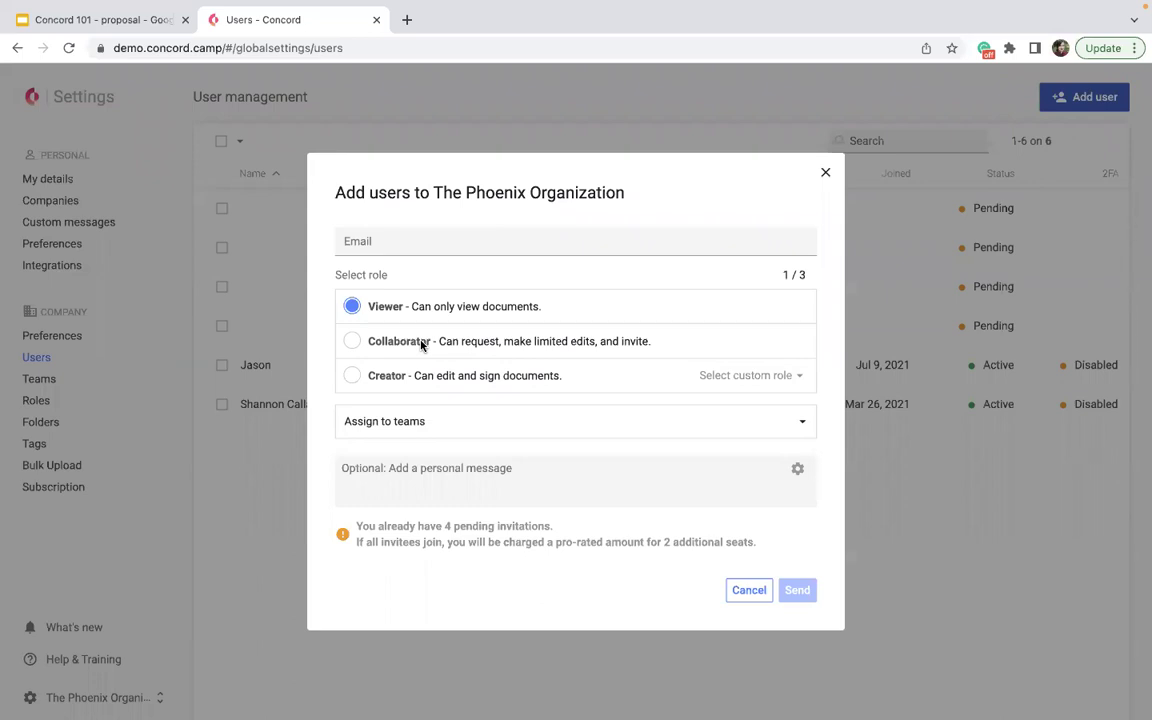
- Try the Collaborator and Creator roles, discard the invitation, and open Role Permissions
{"action": "left_click", "coordinate": [384, 346]}
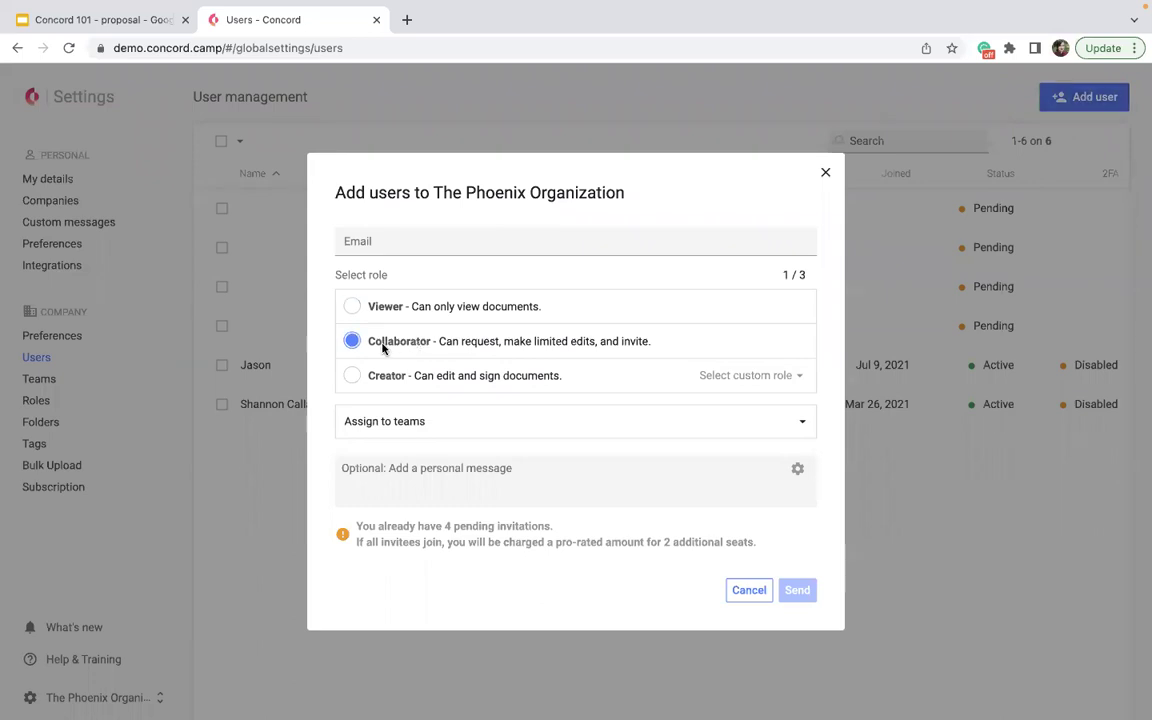
{"action": "left_click", "coordinate": [352, 375]}
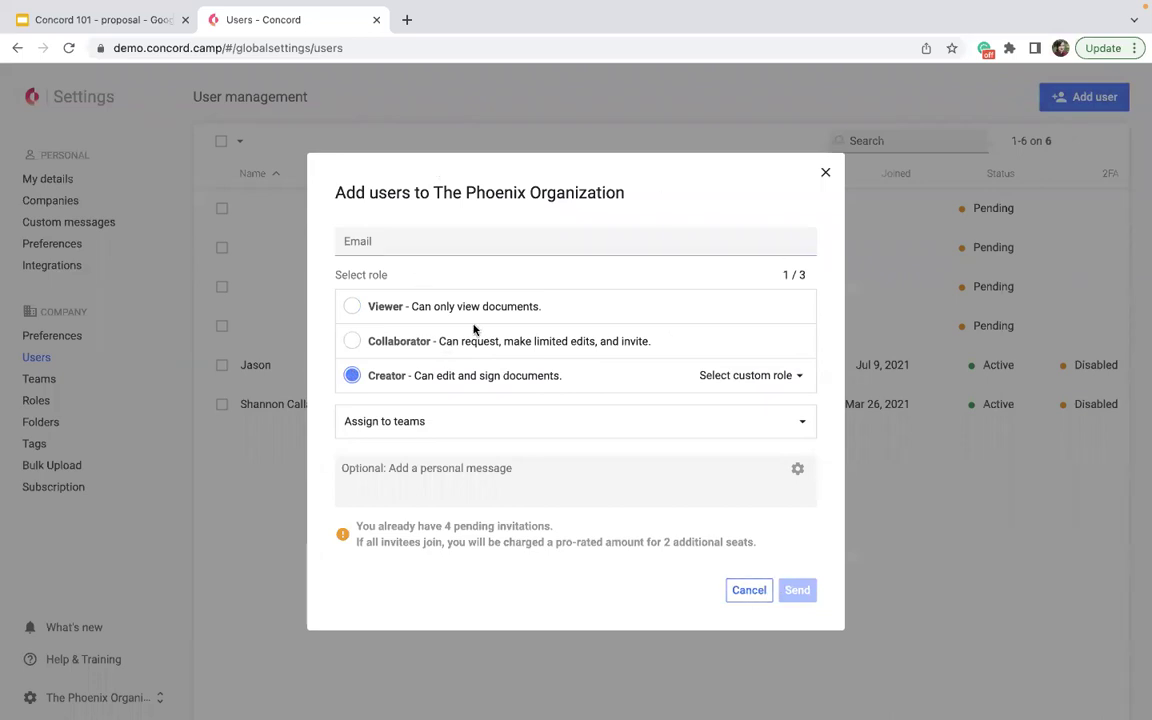
{"action": "left_click", "coordinate": [825, 174]}
{"action": "left_click", "coordinate": [68, 402]}
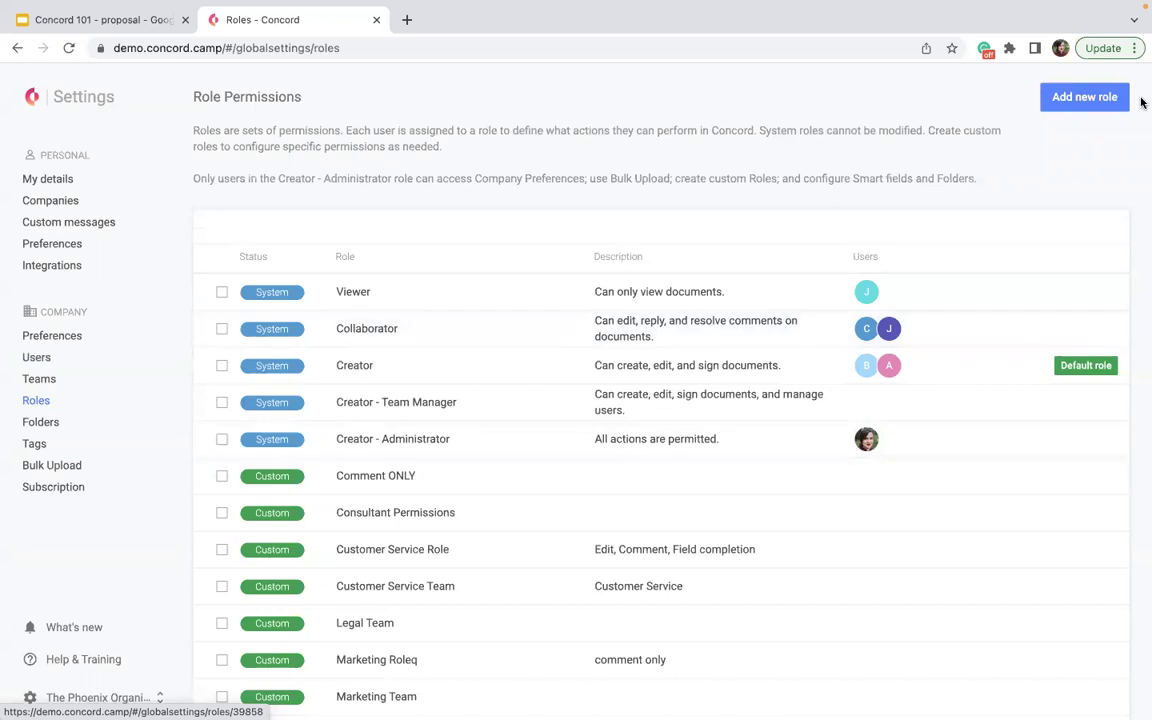
- Add a new role and place the cursor in its empty Role name field
{"action": "left_click", "coordinate": [1069, 108]}
{"action": "left_click", "coordinate": [352, 177]}
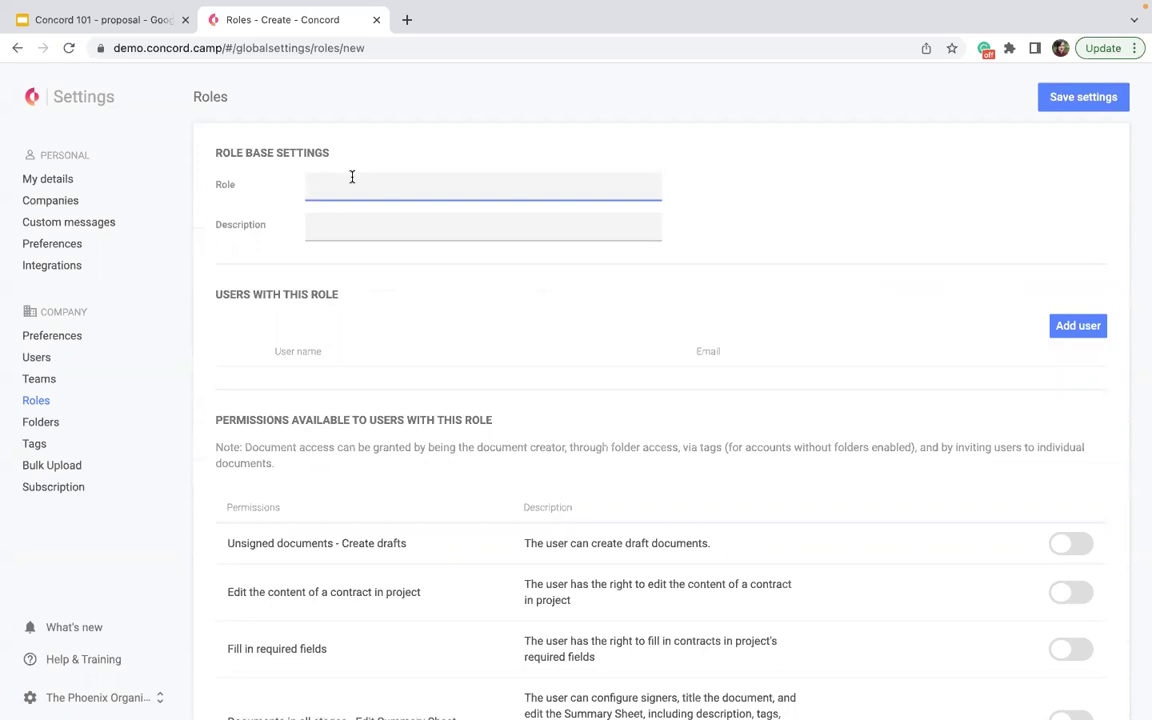
- Name the new role 'Paralegal'
{"action": "type", "text": "Par"}
{"action": "type", "text": "a;"}
{"action": "key", "text": "BackSpace"}
{"action": "key", "text": "BackSpace"}
{"action": "key", "text": "BackSpace"}
{"action": "key", "text": "BackSpace"}
{"action": "key", "text": "BackSpace"}
{"action": "key", "text": "BackSpace"}
{"action": "type", "text": "legal"}
{"action": "left_click", "coordinate": [327, 229]}
{"action": "scroll", "coordinate": [329, 406], "scroll_direction": "down", "scroll_amount": 3}
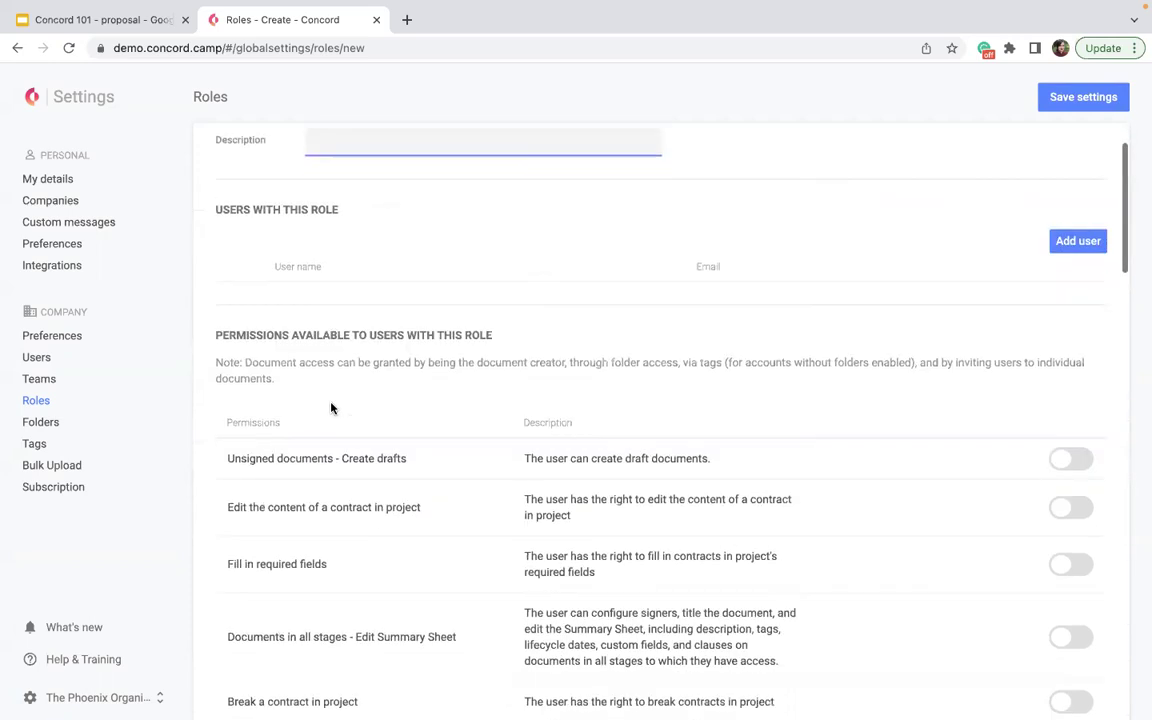
{"action": "scroll", "coordinate": [331, 406], "scroll_direction": "down", "scroll_amount": 7}
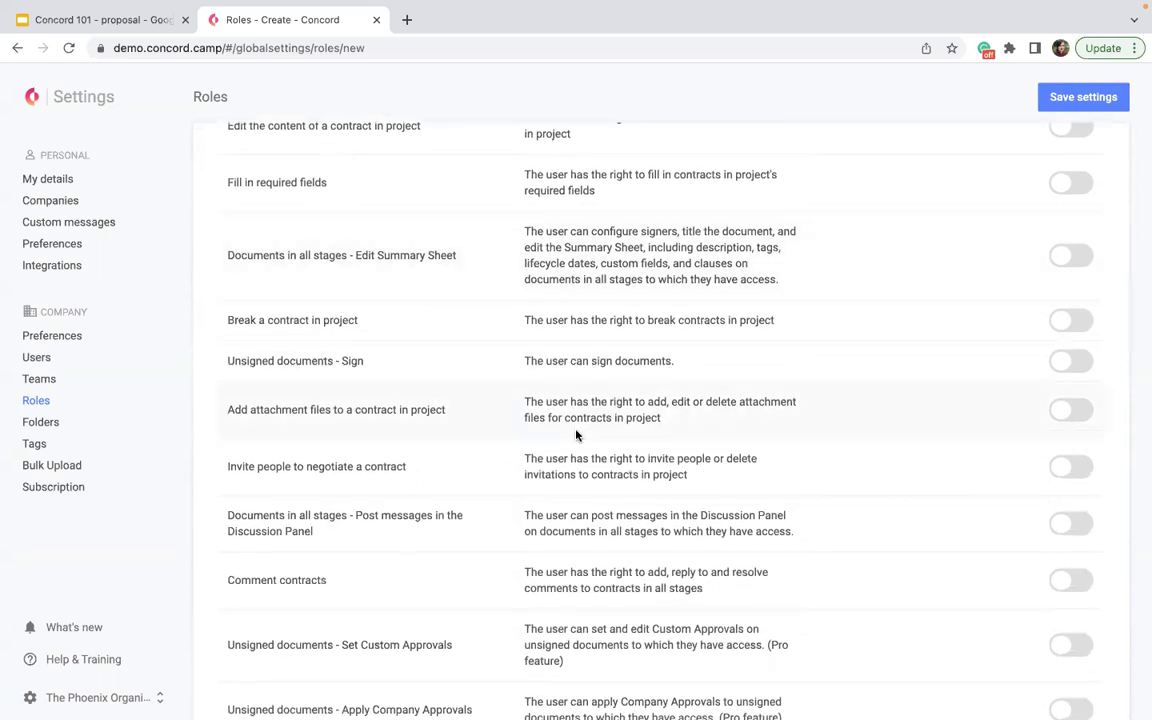
{"action": "scroll", "coordinate": [796, 355], "scroll_direction": "up", "scroll_amount": 3}
- Enable create drafts, edit contract content, fill required fields, edit Summary Sheet, break contract and sign permissions
{"action": "left_click", "coordinate": [1064, 211]}
{"action": "left_click", "coordinate": [1066, 260]}
{"action": "left_click", "coordinate": [1066, 317]}
{"action": "left_click", "coordinate": [1062, 393]}
{"action": "left_click", "coordinate": [1064, 456]}
{"action": "left_click", "coordinate": [1062, 495]}
- Allow creating, editing, deleting and attaching to signed documents, then save the role
{"action": "scroll", "coordinate": [1062, 496], "scroll_direction": "down", "scroll_amount": 3}
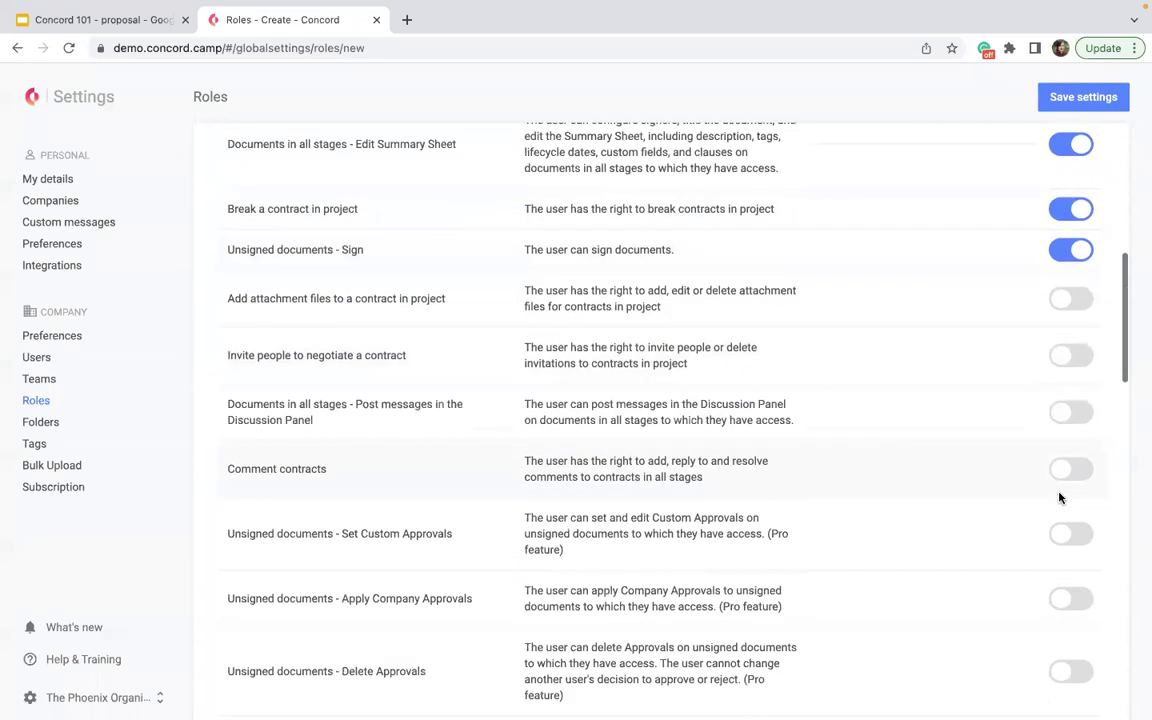
{"action": "scroll", "coordinate": [1060, 497], "scroll_direction": "down", "scroll_amount": 8}
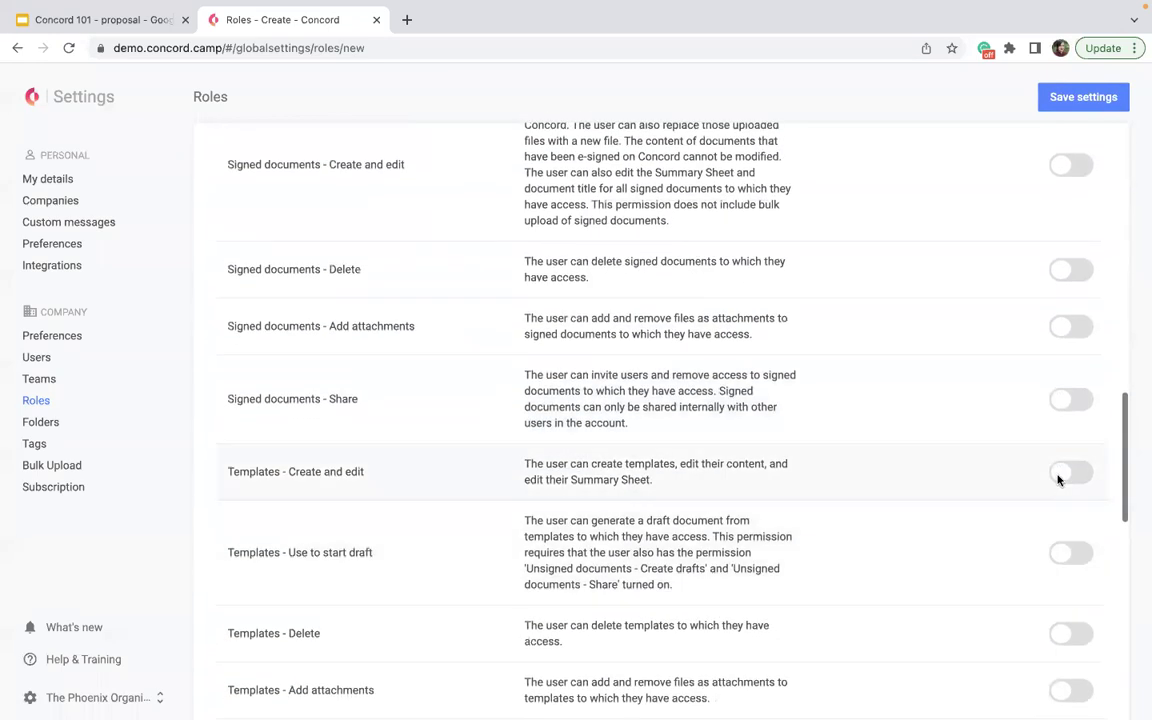
{"action": "scroll", "coordinate": [1036, 262], "scroll_direction": "up", "scroll_amount": 2}
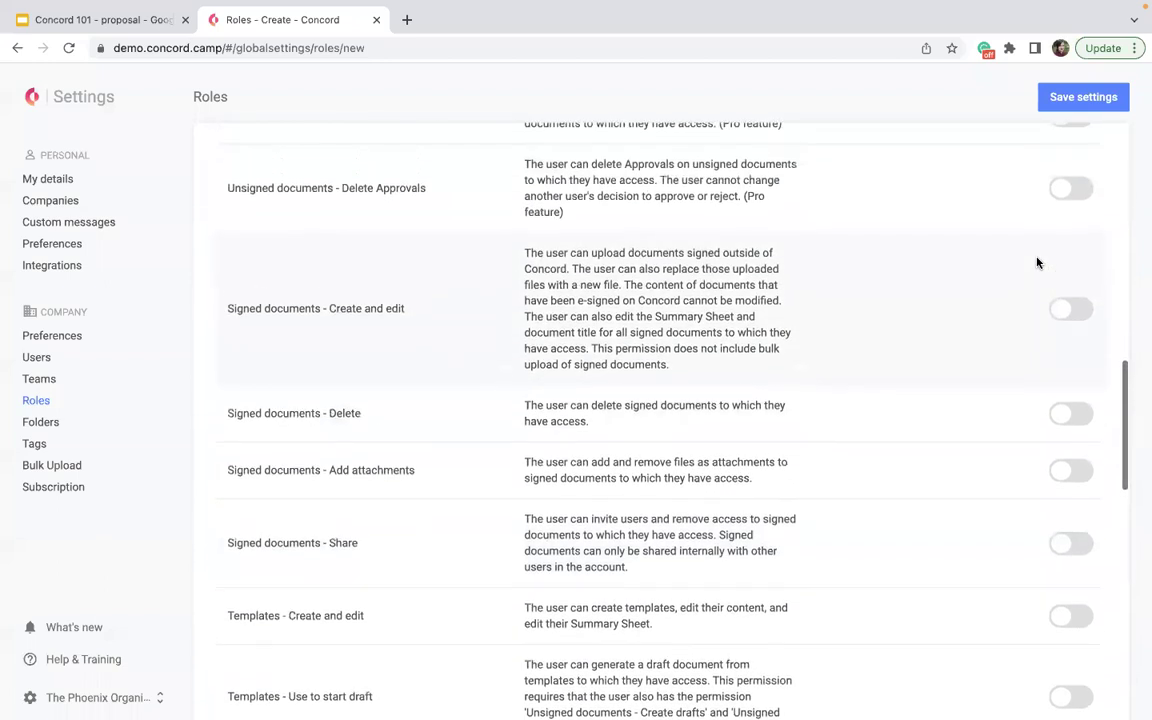
{"action": "left_click", "coordinate": [1070, 309]}
{"action": "left_click", "coordinate": [1067, 415]}
{"action": "left_click", "coordinate": [1070, 472]}
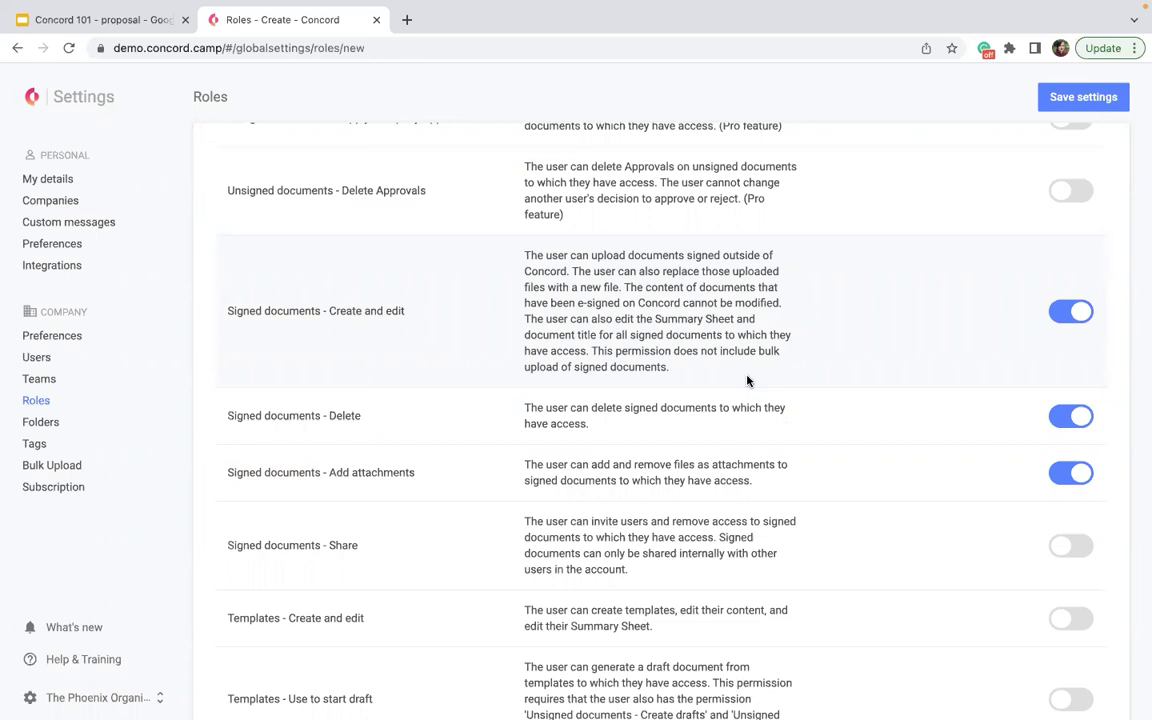
{"action": "left_click", "coordinate": [1080, 97]}
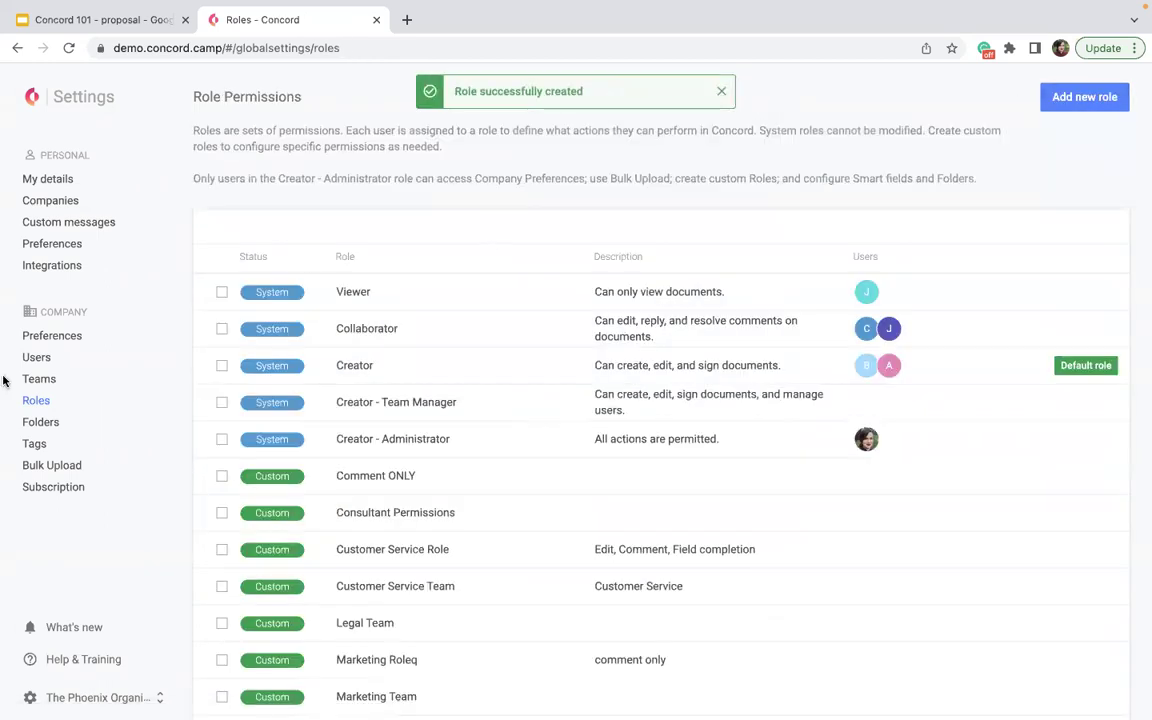
- Open the Teams settings page listing teams such as InfoSec and Tech Support with members
{"action": "left_click", "coordinate": [36, 379]}
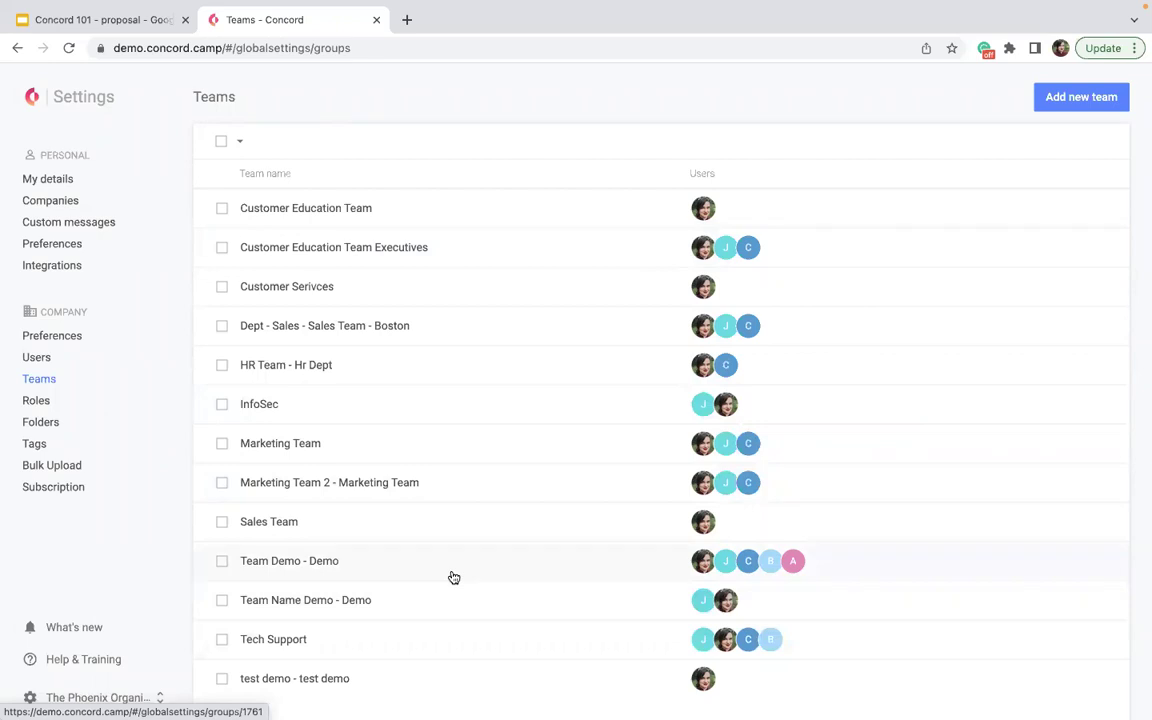
{"action": "mouse_move", "coordinate": [697, 561]}
{"action": "scroll", "coordinate": [604, 563], "scroll_direction": "down", "scroll_amount": 1}
{"action": "mouse_move", "coordinate": [746, 247]}
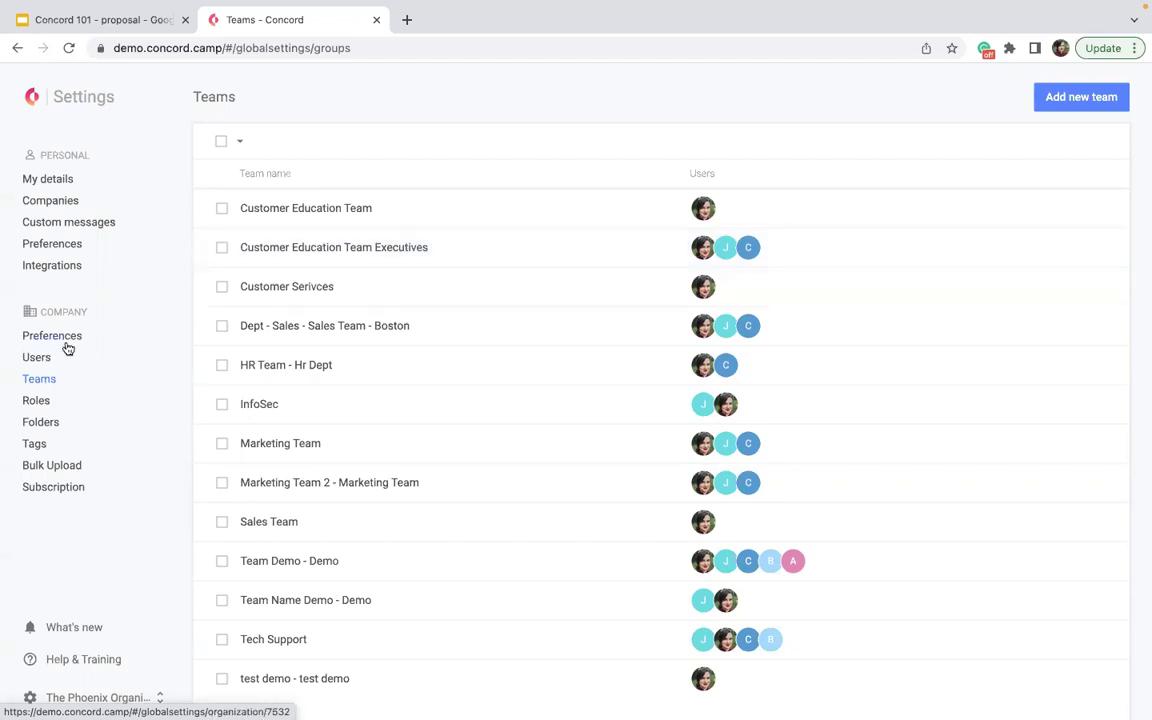
{"action": "left_click", "coordinate": [30, 443]}
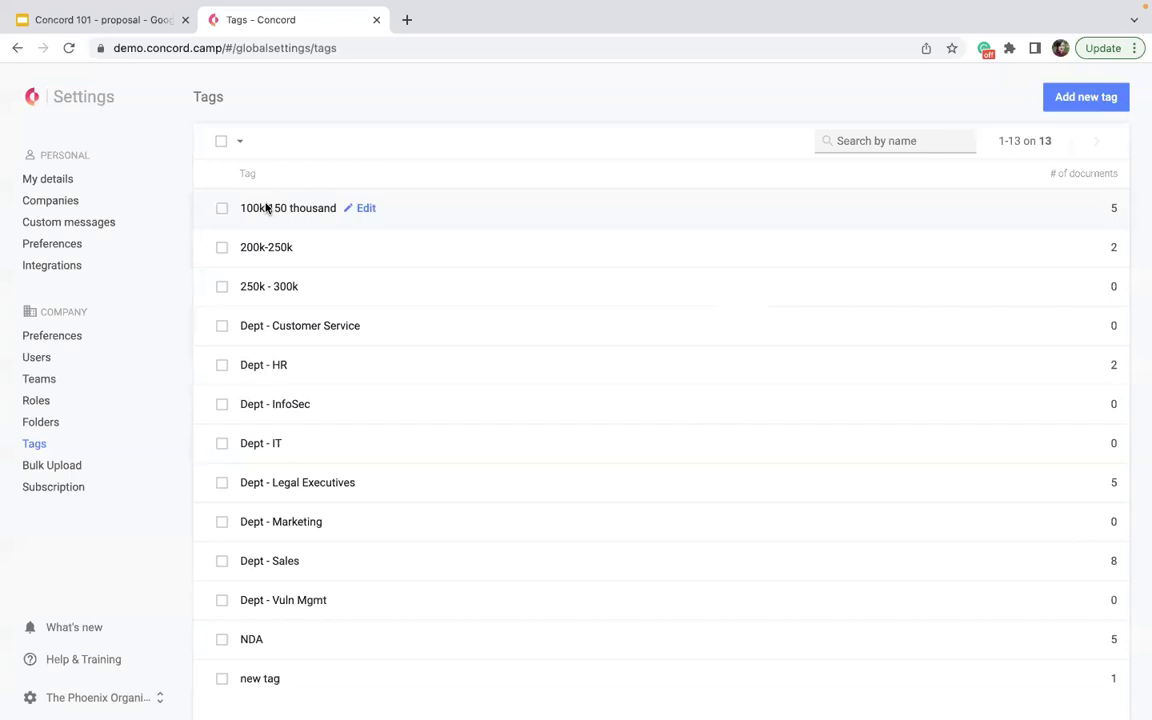
- Return to the Home dashboard and bring up the organization account options
{"action": "left_click", "coordinate": [31, 95]}
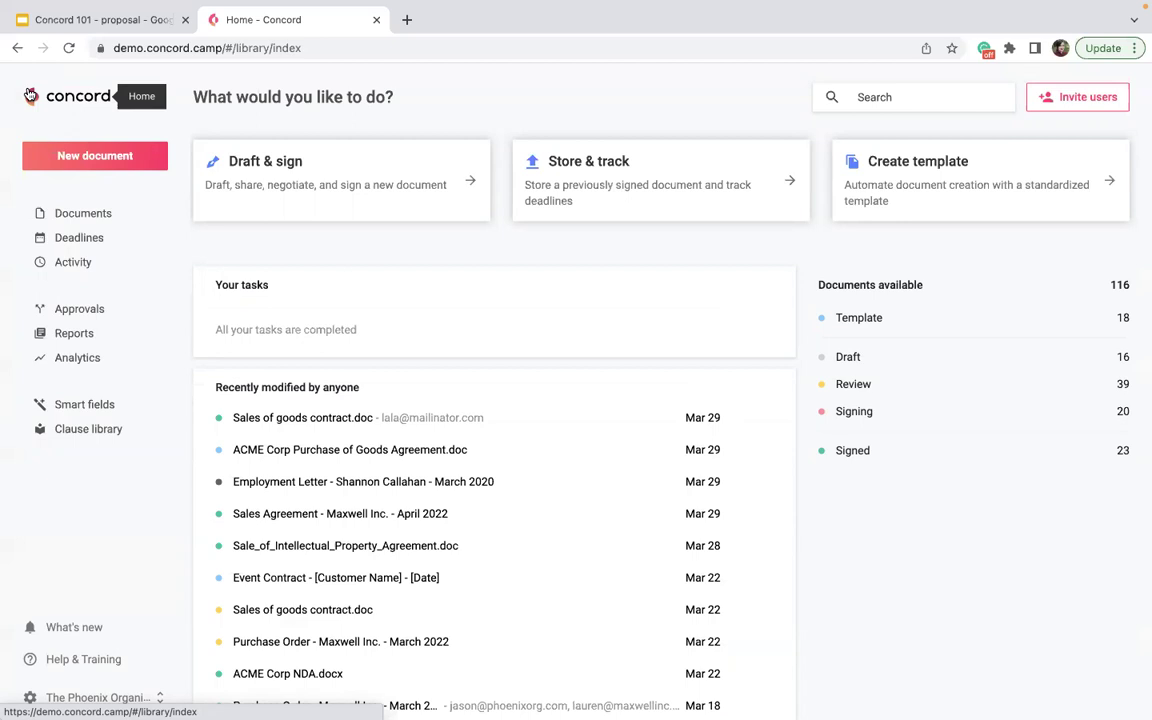
{"action": "left_click", "coordinate": [95, 700]}
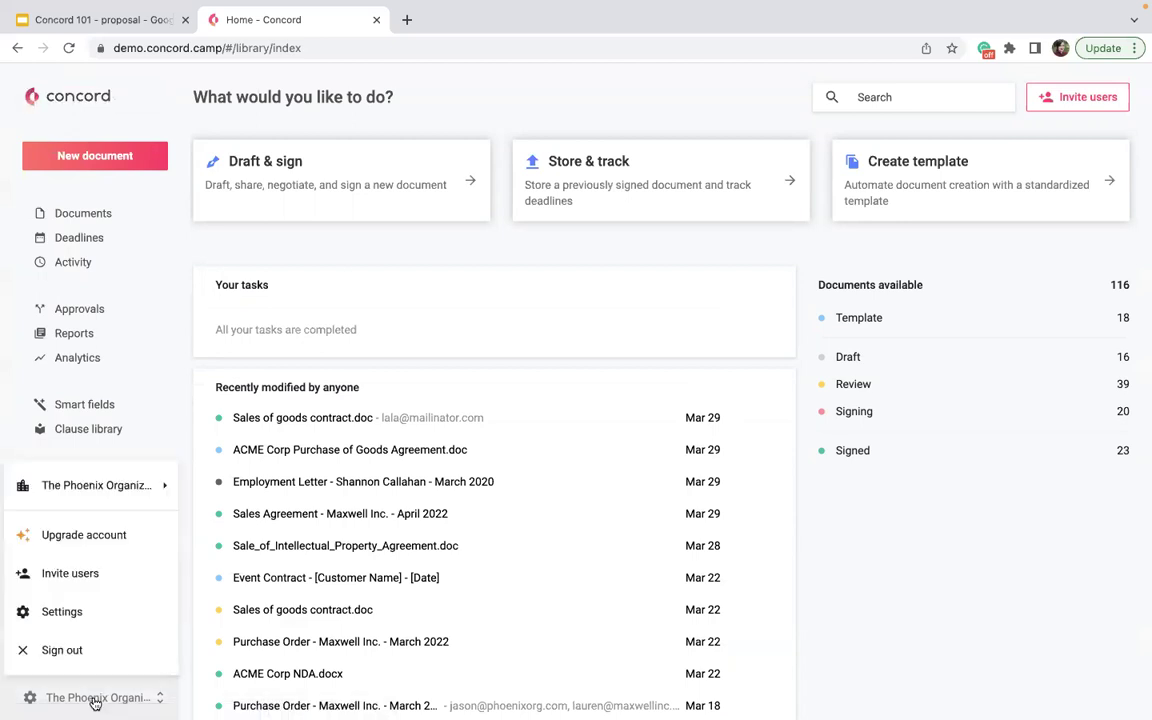
- Show the Documents inbox with Shared folders expanded to Finance, HR, NDA and Sales Agreements
{"action": "left_click", "coordinate": [108, 213]}
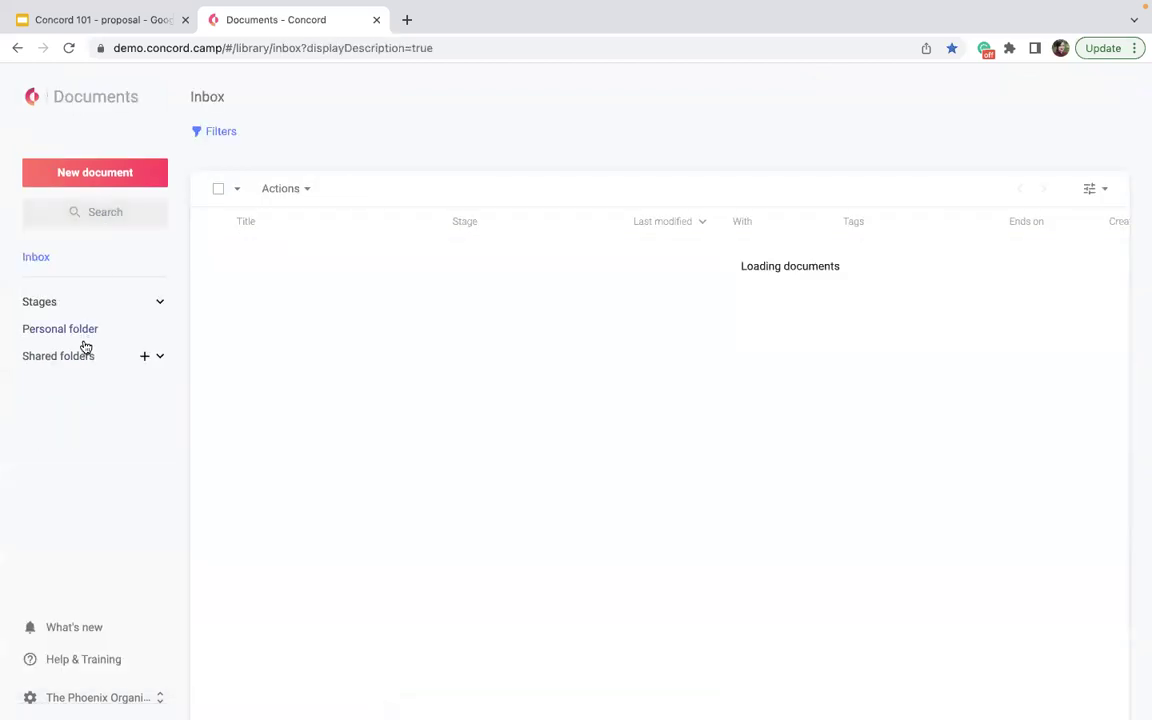
{"action": "left_click", "coordinate": [81, 357]}
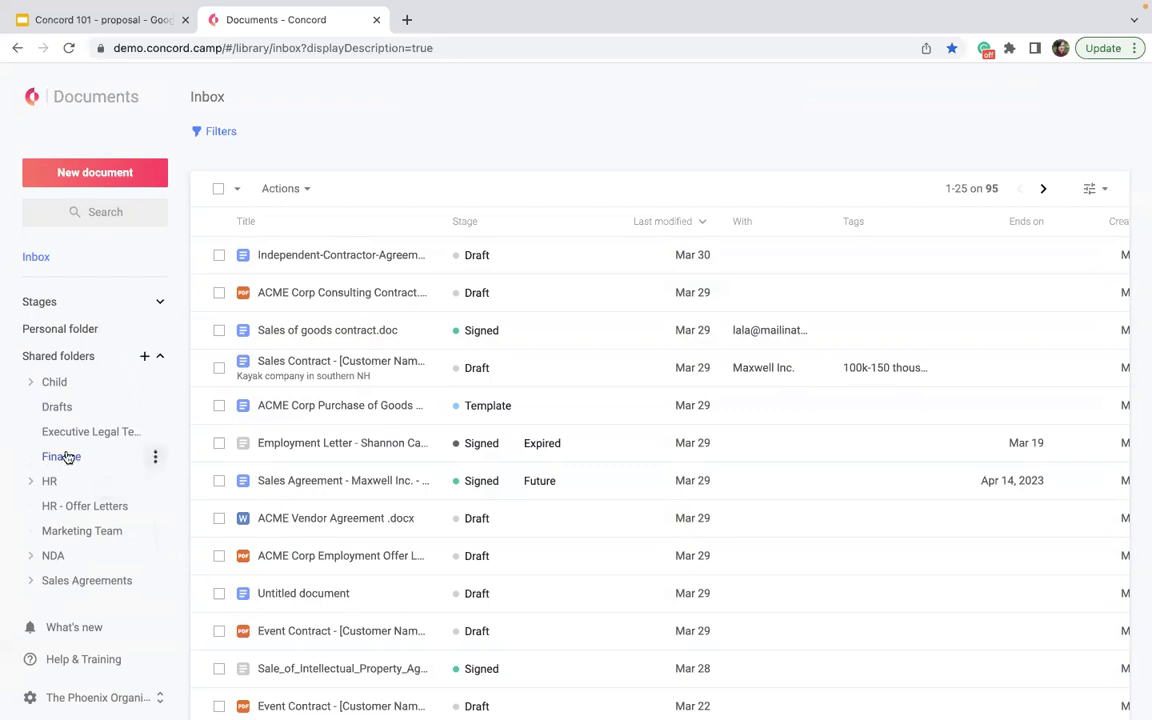
- Open the Finance shared folder and its Lease Agreement draft
{"action": "left_click", "coordinate": [67, 457]}
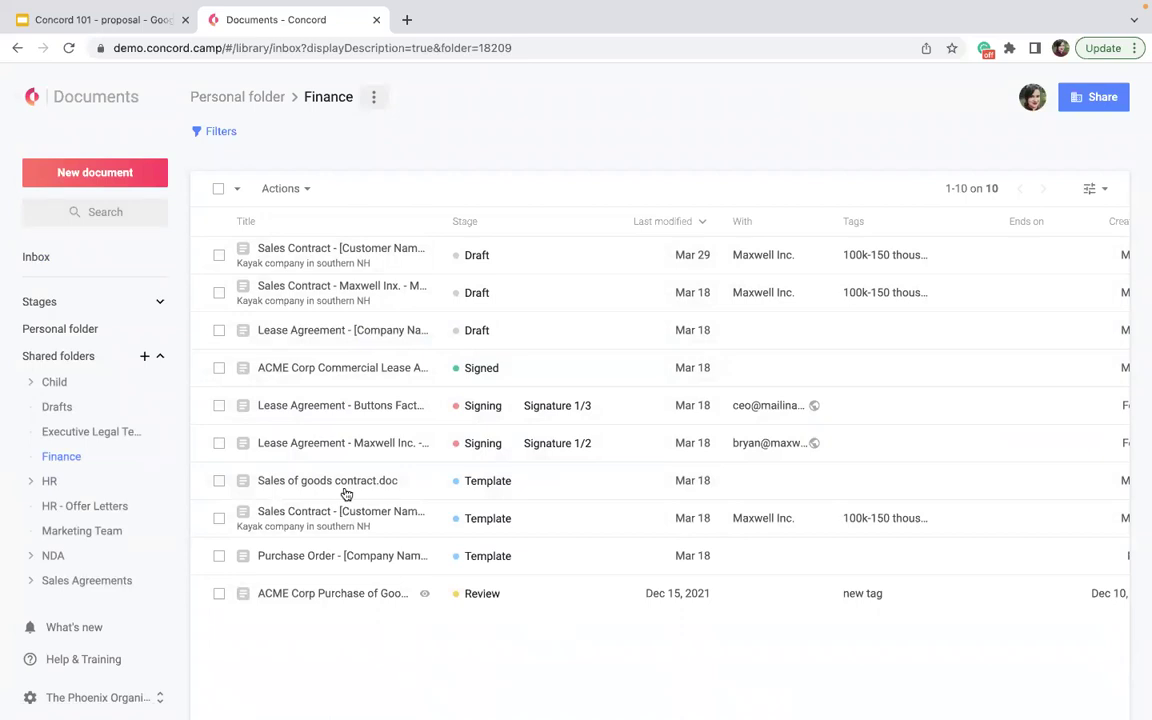
{"action": "left_click", "coordinate": [307, 344]}
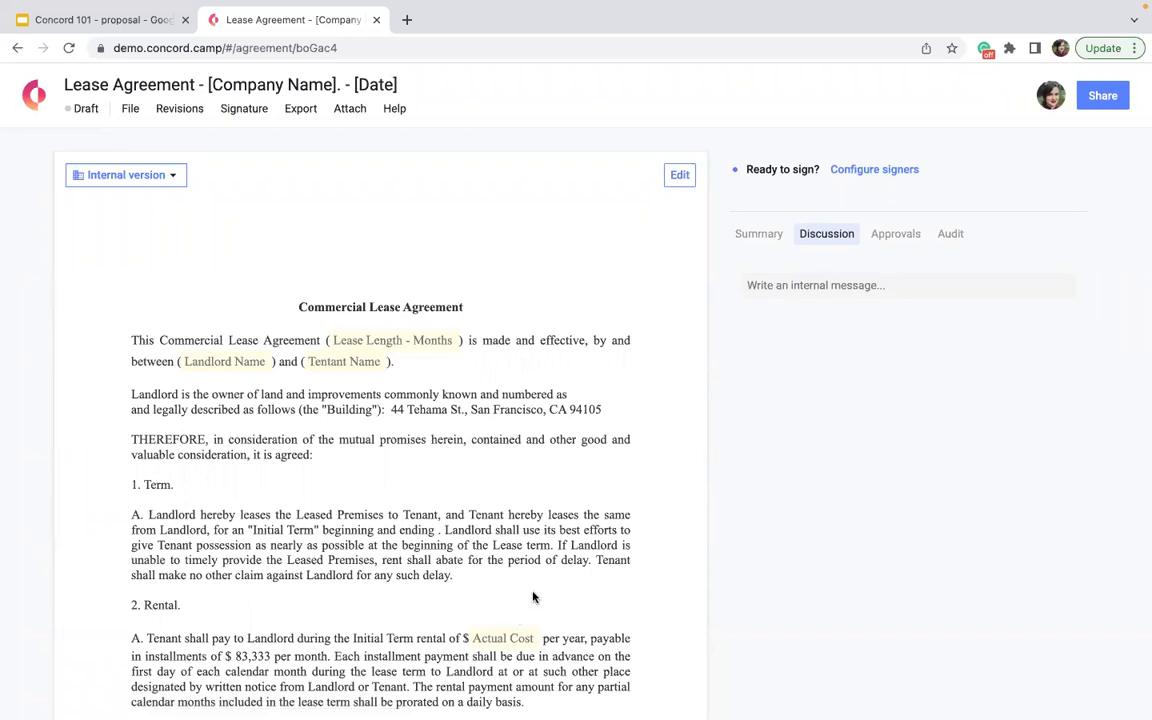
- Start sharing the lease agreement draft, bringing up its Document details dialog
{"action": "left_click", "coordinate": [1101, 97]}
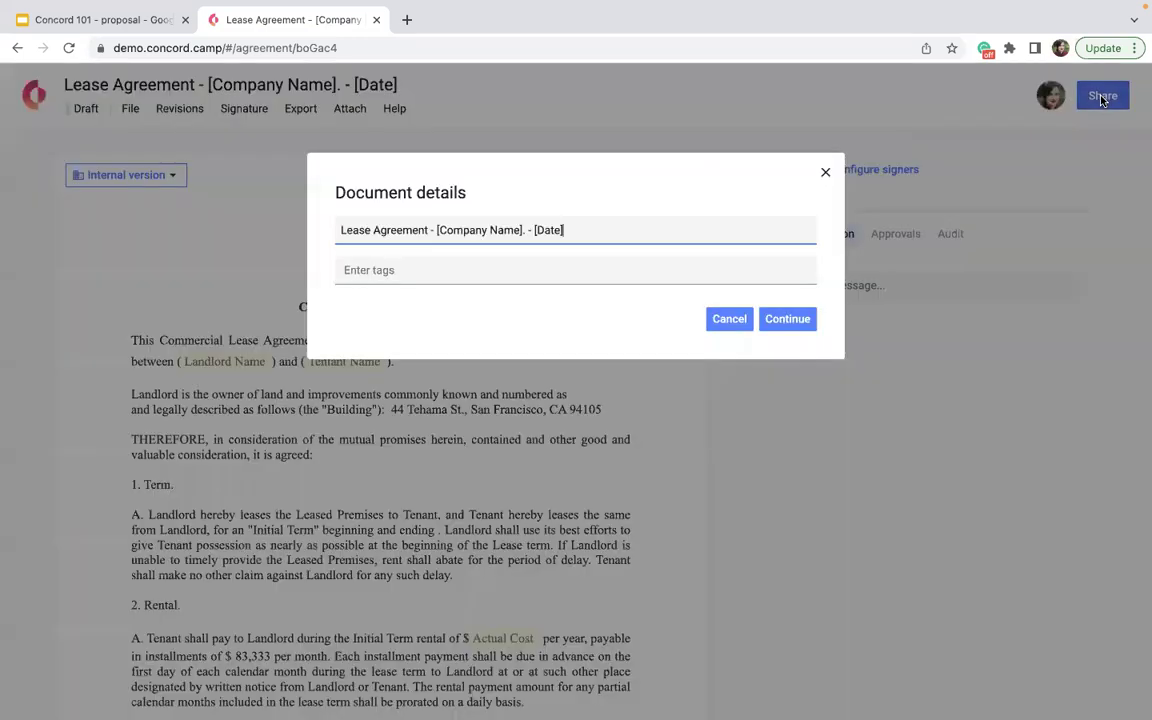
- Send a review invitation for the lease agreement to the suggested contact
{"action": "left_click", "coordinate": [809, 327]}
{"action": "left_click", "coordinate": [495, 222]}
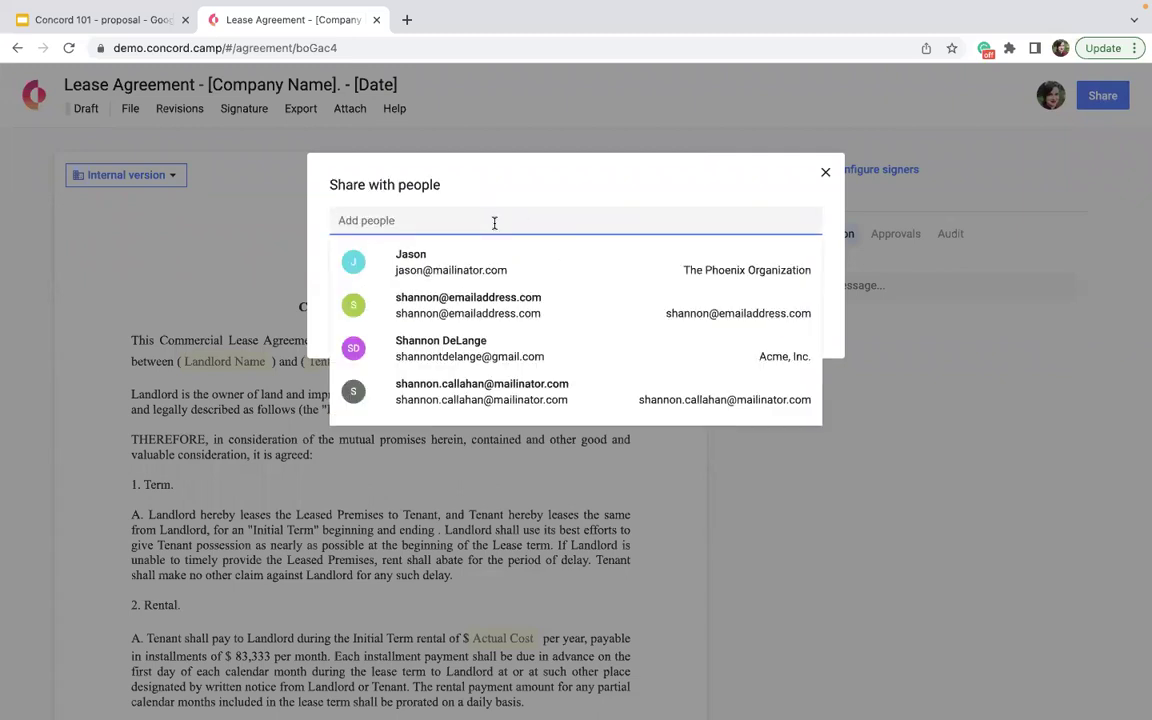
{"action": "left_click", "coordinate": [452, 305]}
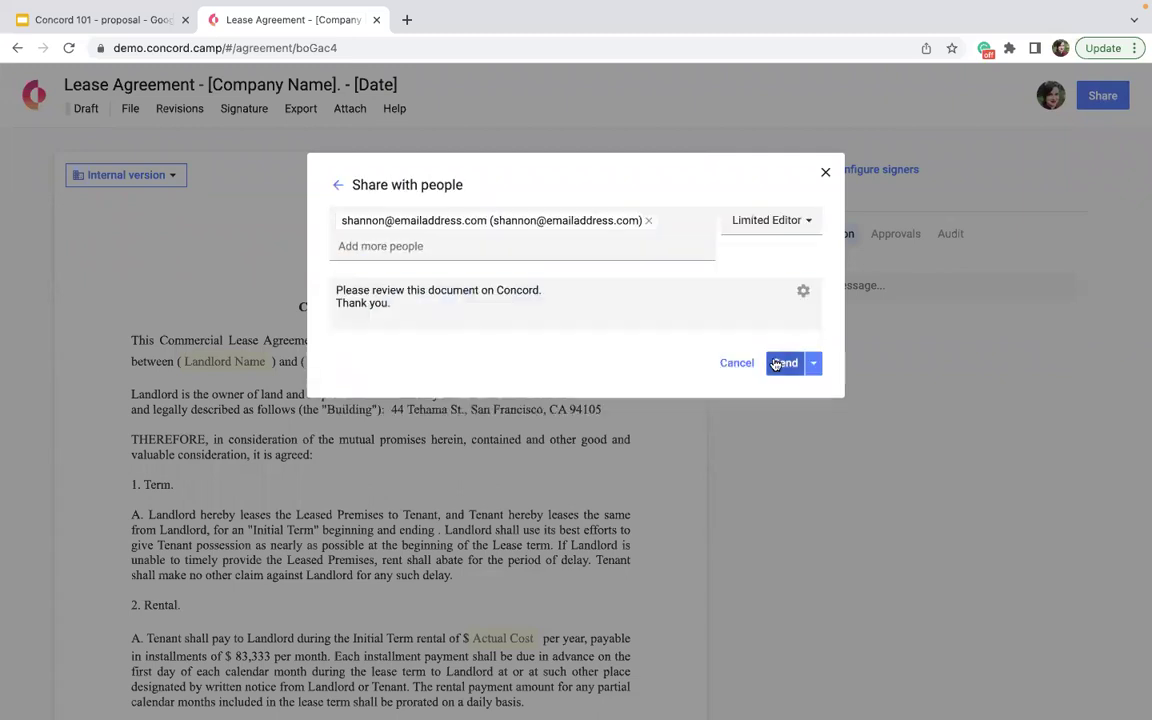
{"action": "left_click", "coordinate": [784, 363]}
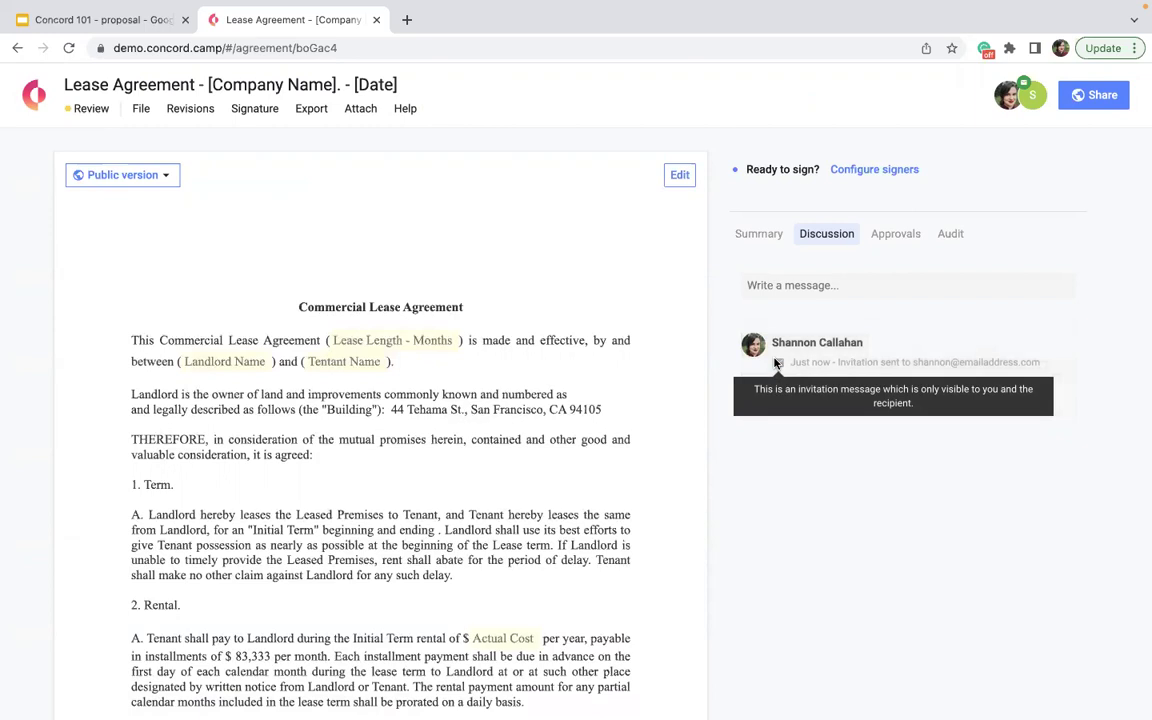
- Check the lease agreement's summary details, then go back to the Home page
{"action": "left_click", "coordinate": [745, 232]}
{"action": "mouse_move", "coordinate": [846, 367]}
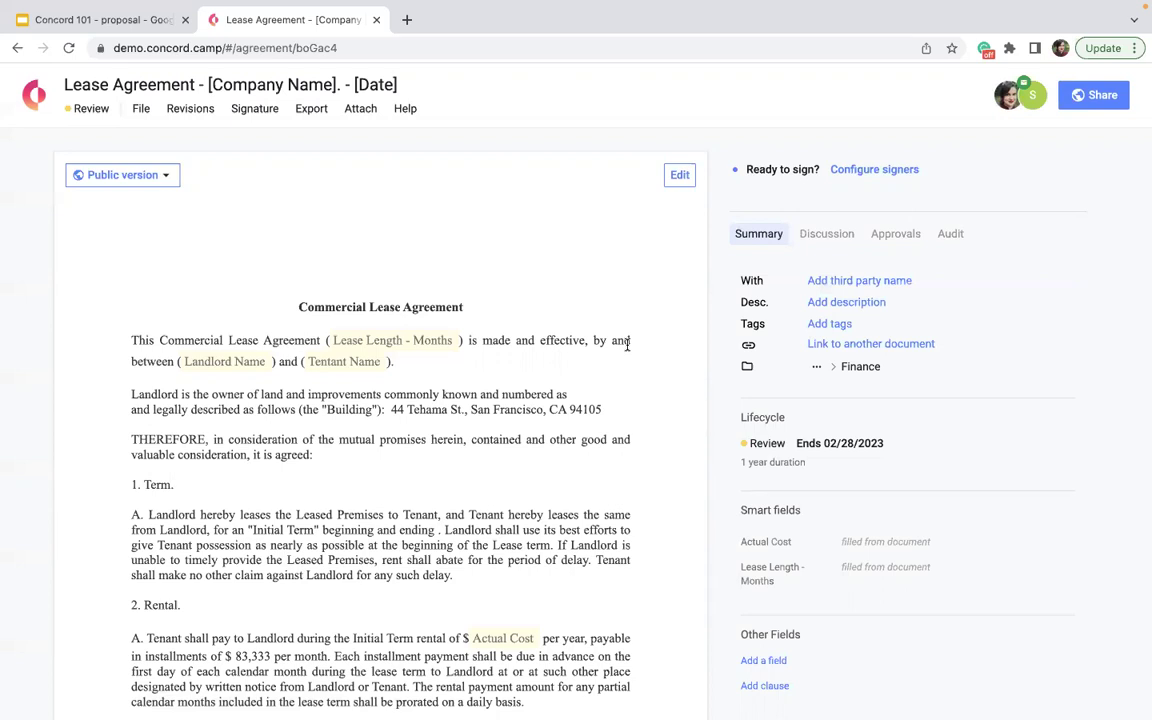
{"action": "left_click", "coordinate": [33, 106]}
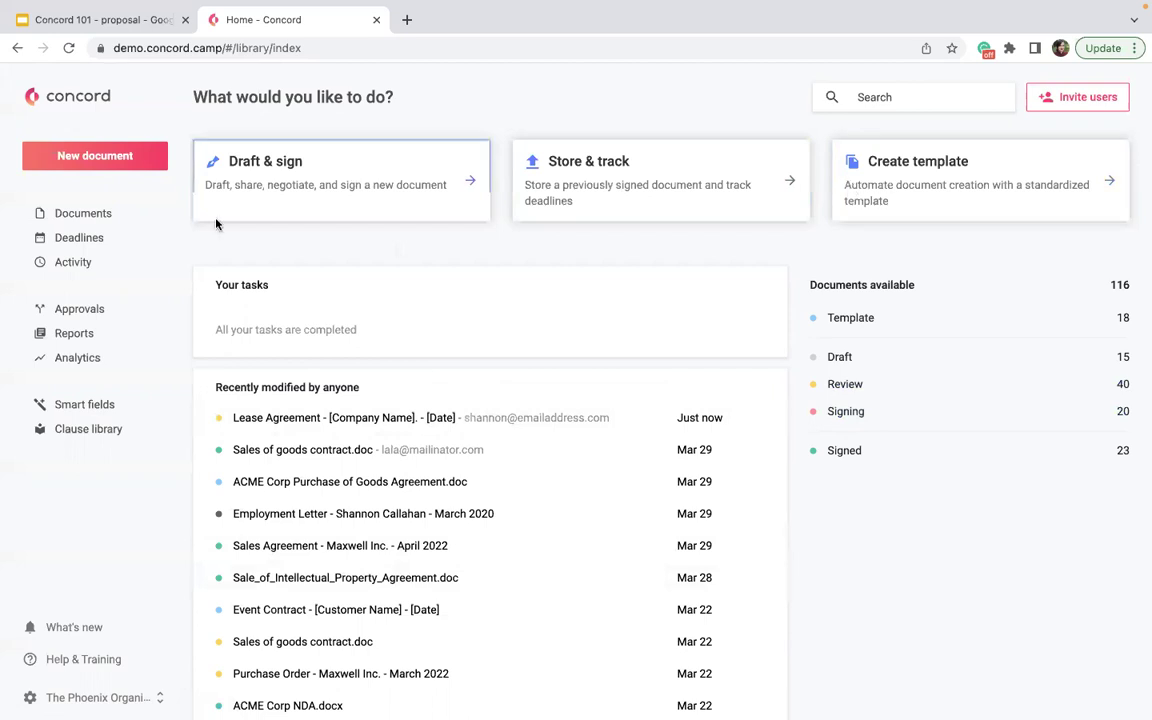
- Start a new document from the Draft & sign card on the Home page
{"action": "left_click", "coordinate": [293, 197]}
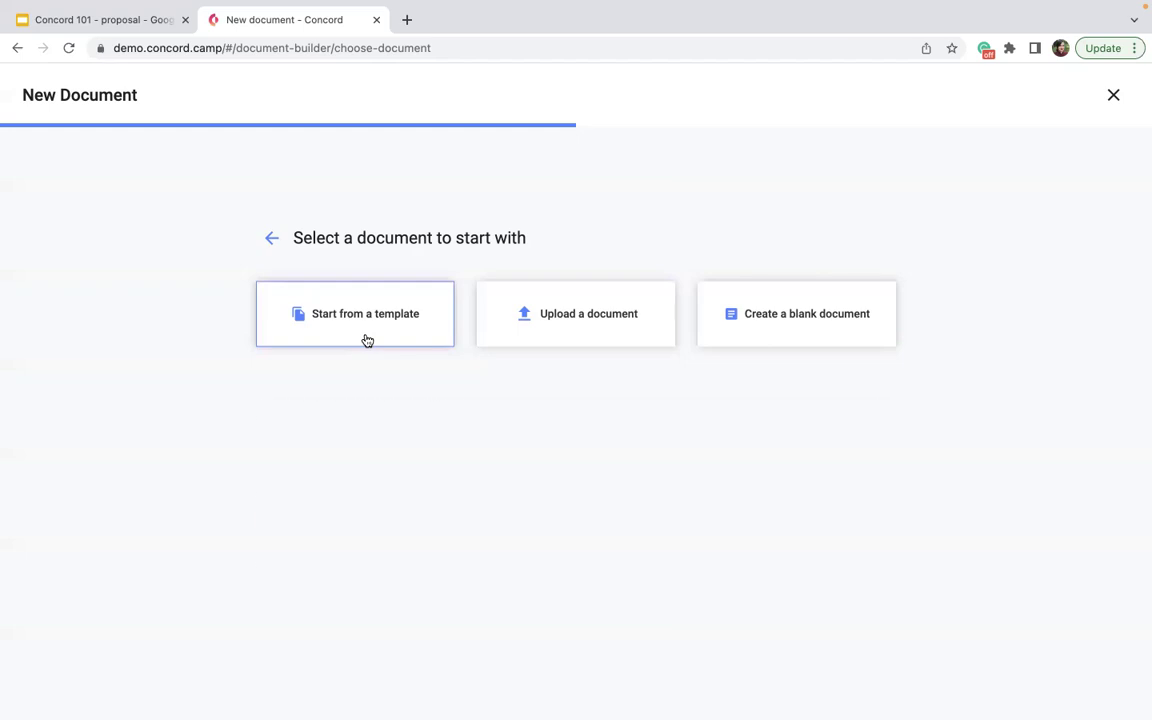
- Create a new draft from the 'Sales Contract - [Customer Name]. - [Date]' template
{"action": "left_click", "coordinate": [367, 340]}
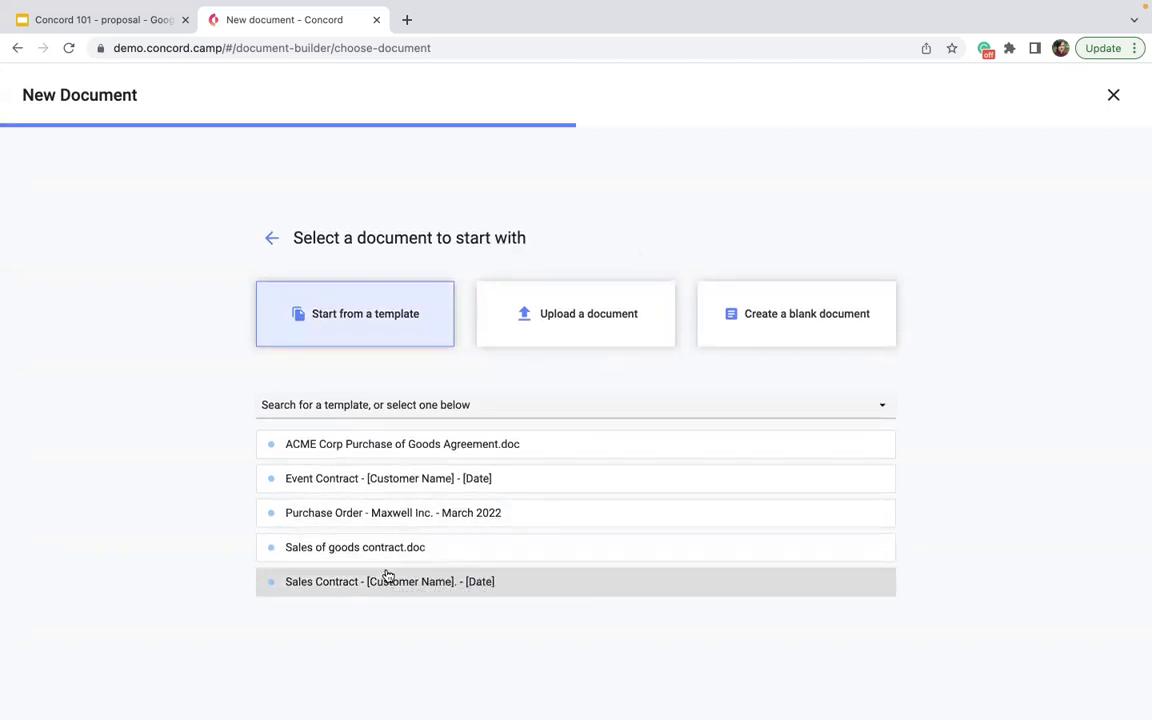
{"action": "left_click", "coordinate": [388, 576]}
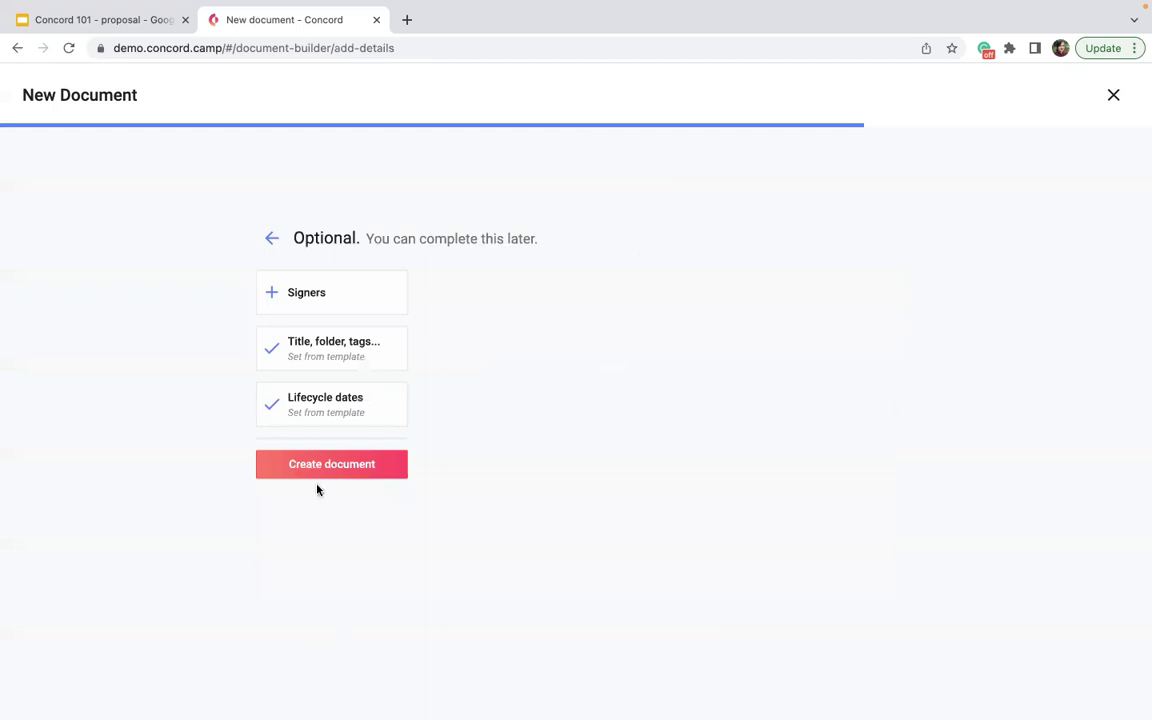
{"action": "left_click", "coordinate": [312, 476]}
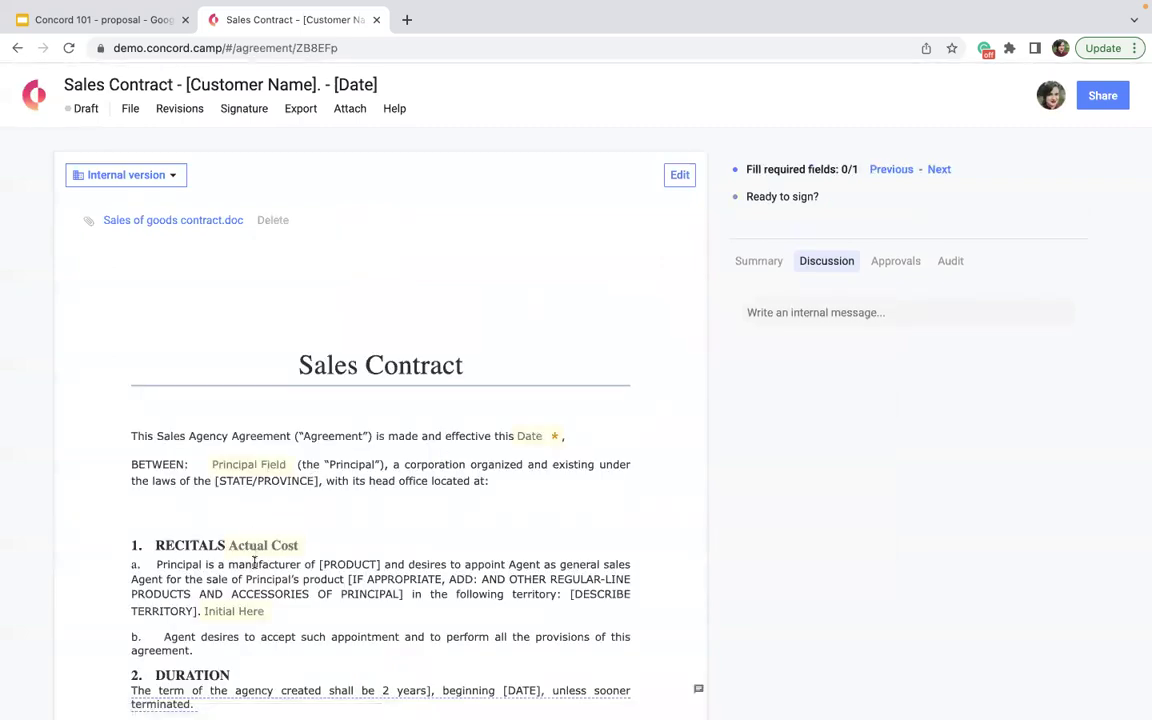
{"action": "scroll", "coordinate": [255, 563], "scroll_direction": "down", "scroll_amount": 5}
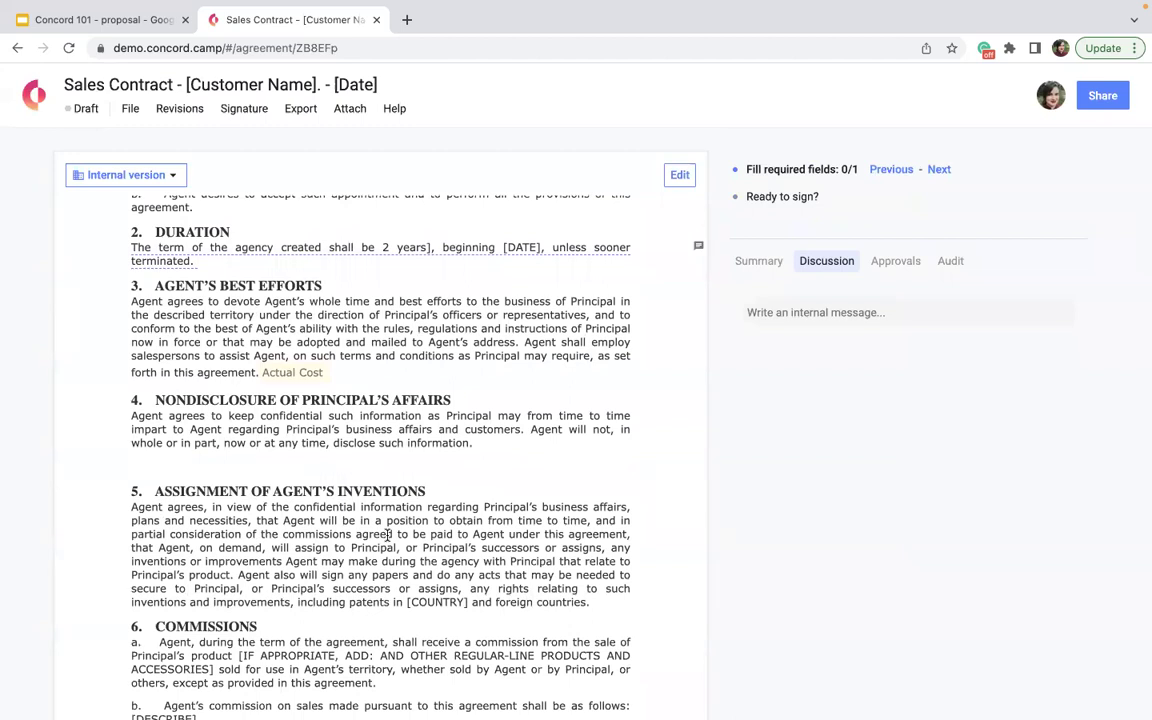
{"action": "scroll", "coordinate": [400, 536], "scroll_direction": "up", "scroll_amount": 3}
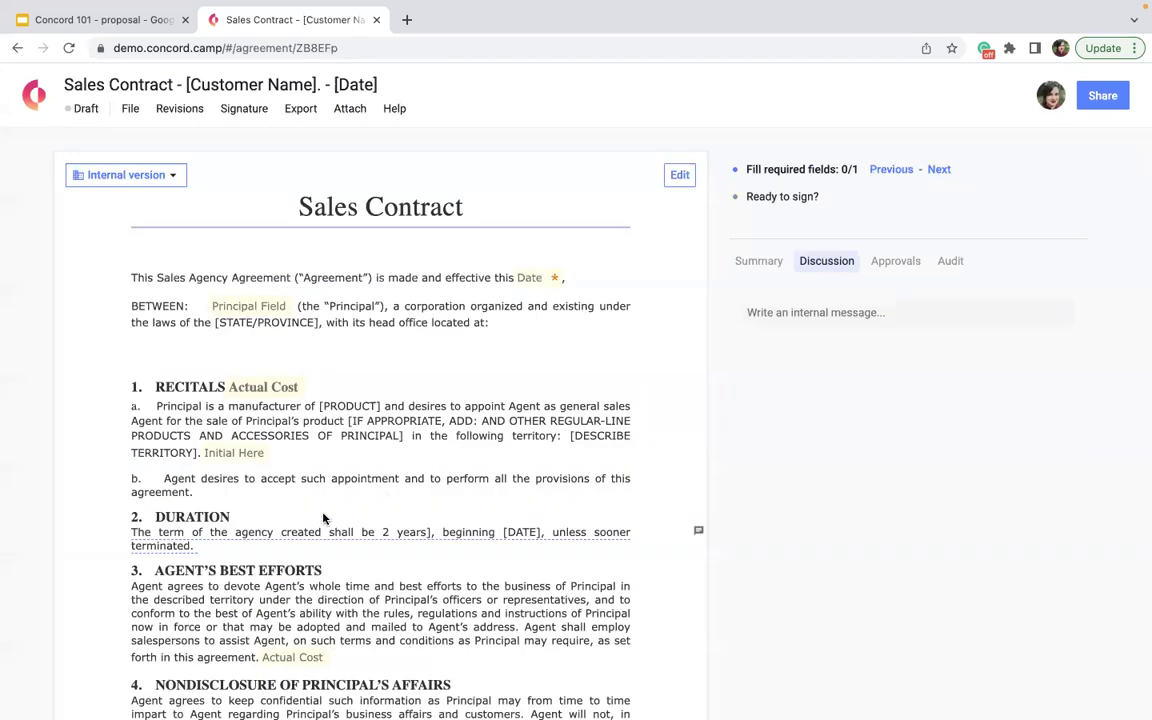
{"action": "scroll", "coordinate": [420, 545], "scroll_direction": "down", "scroll_amount": 2}
{"action": "scroll", "coordinate": [459, 566], "scroll_direction": "down", "scroll_amount": 15}
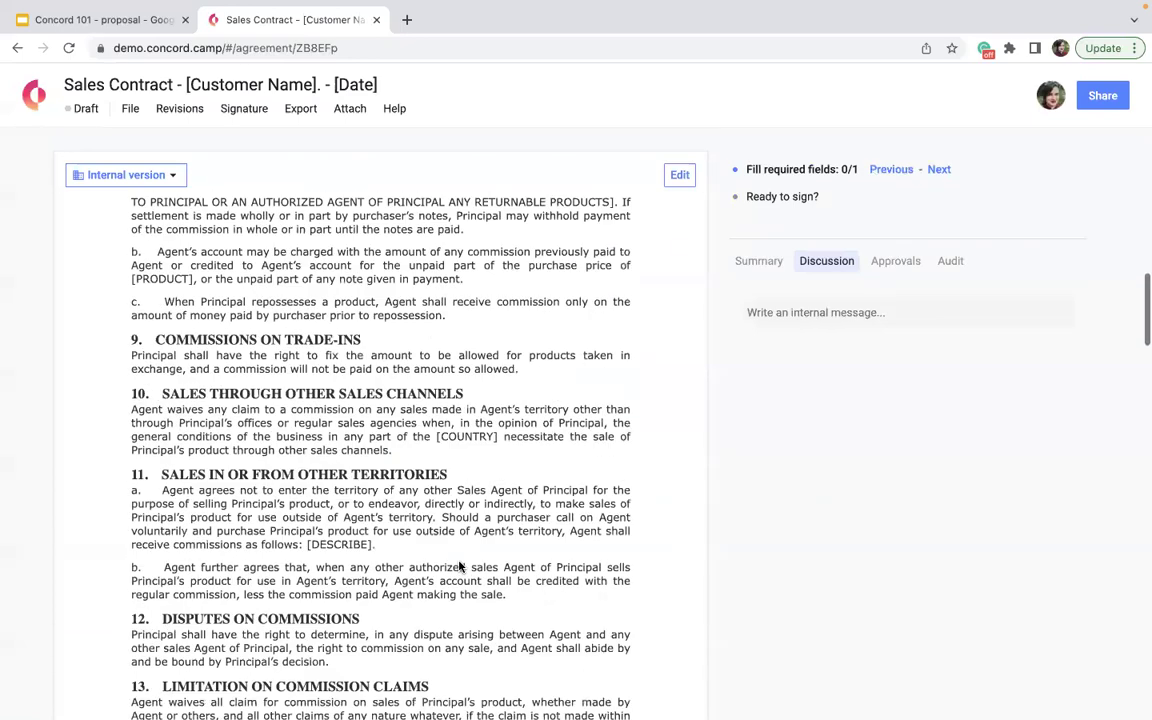
{"action": "scroll", "coordinate": [459, 566], "scroll_direction": "down", "scroll_amount": 3}
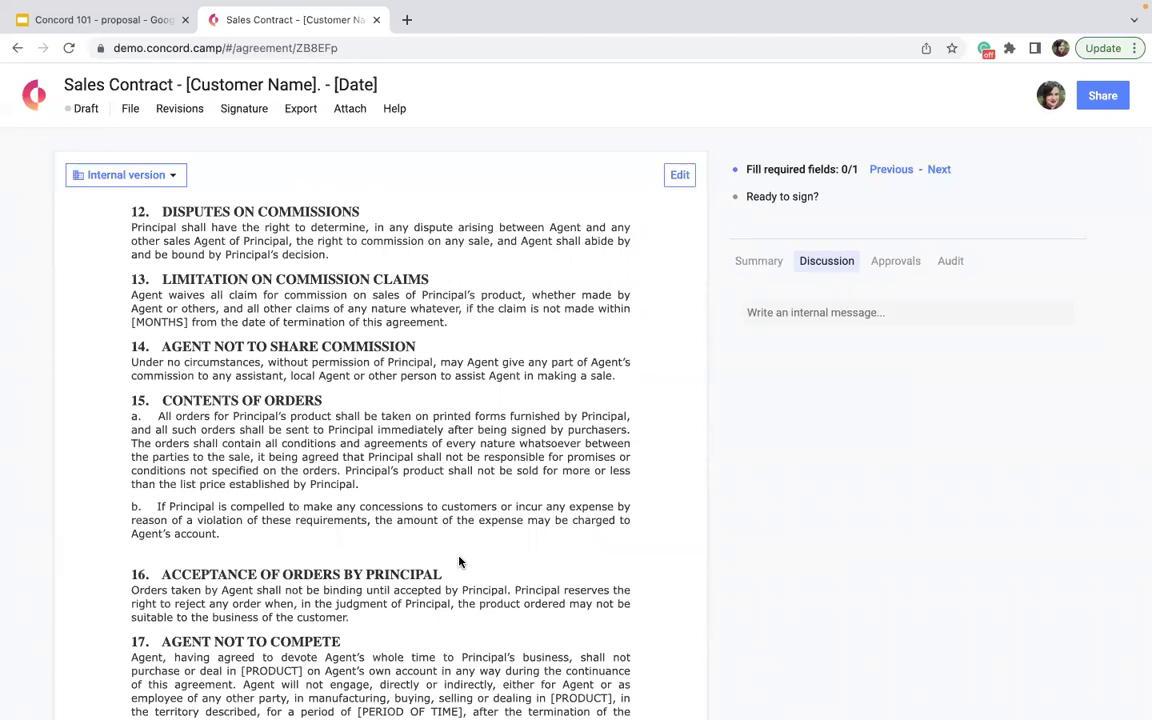
{"action": "scroll", "coordinate": [459, 562], "scroll_direction": "down", "scroll_amount": 2}
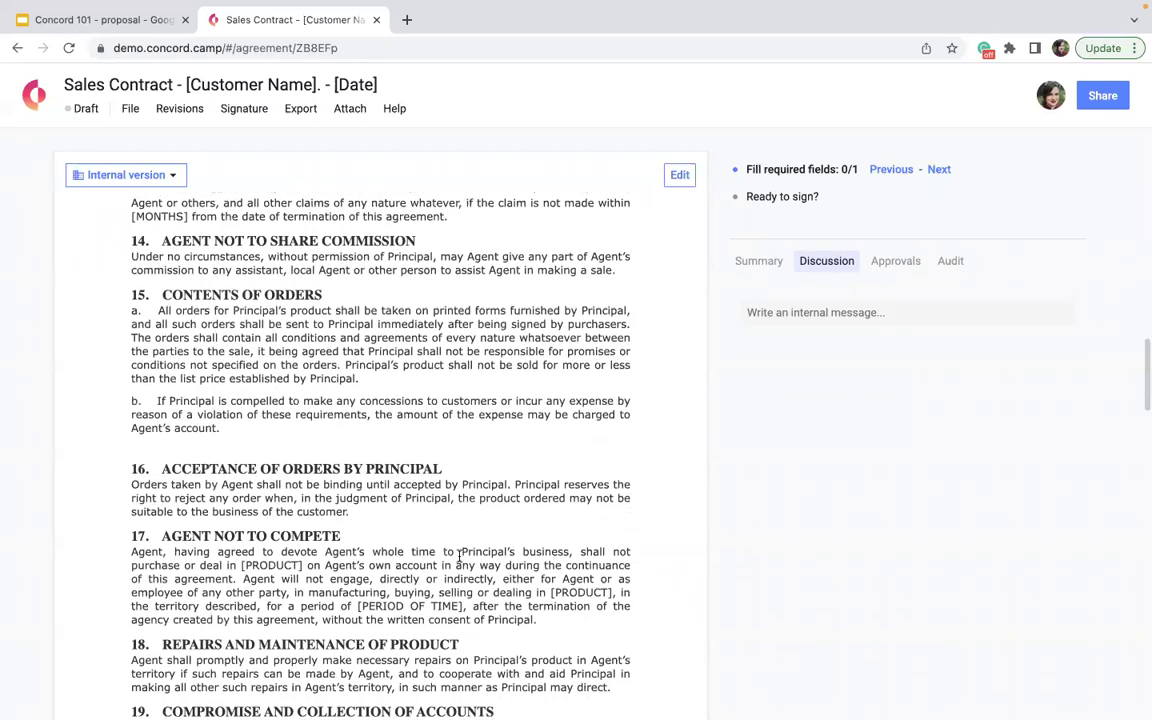
- Retitle the contract 'Sales Contract -Maxwell. - [March 2022]', replacing both placeholders
{"action": "left_click", "coordinate": [300, 84]}
{"action": "left_click_drag", "start_coordinate": [316, 84], "coordinate": [183, 82]}
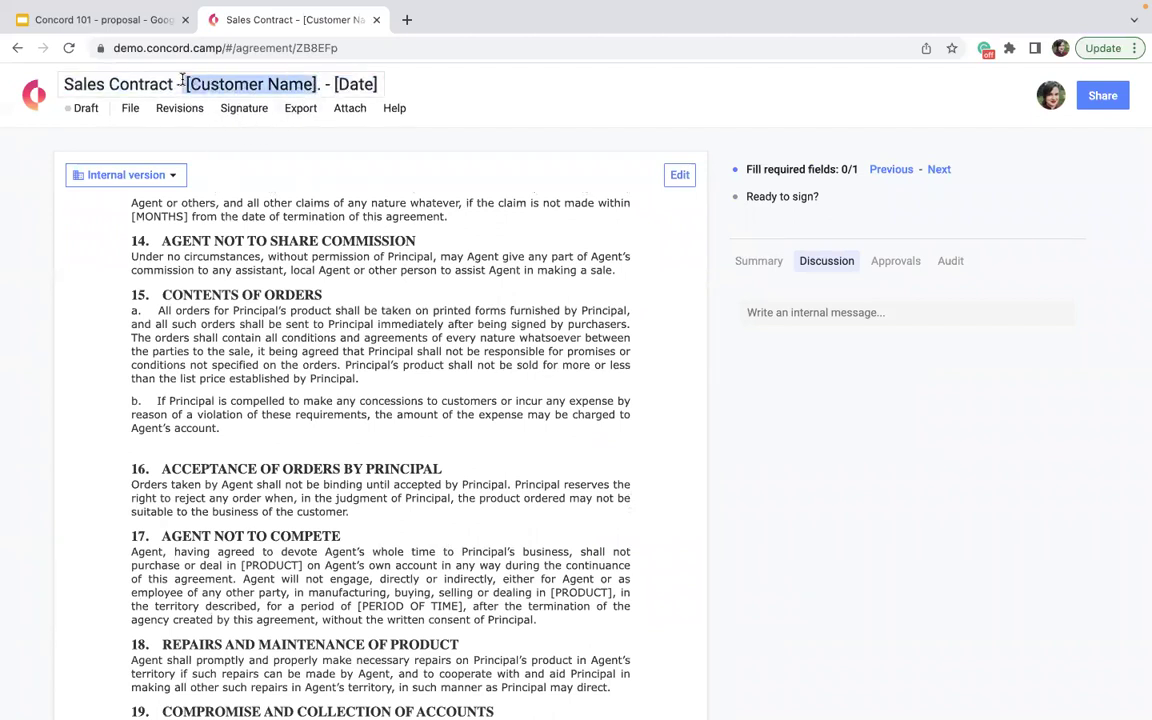
{"action": "type", "text": "Maxweel"}
{"action": "key", "text": "BackSpace"}
{"action": "key", "text": "BackSpace"}
{"action": "type", "text": "ll"}
{"action": "left_click_drag", "start_coordinate": [304, 84], "coordinate": [264, 84]}
{"action": "type", "text": "March 2022]"}
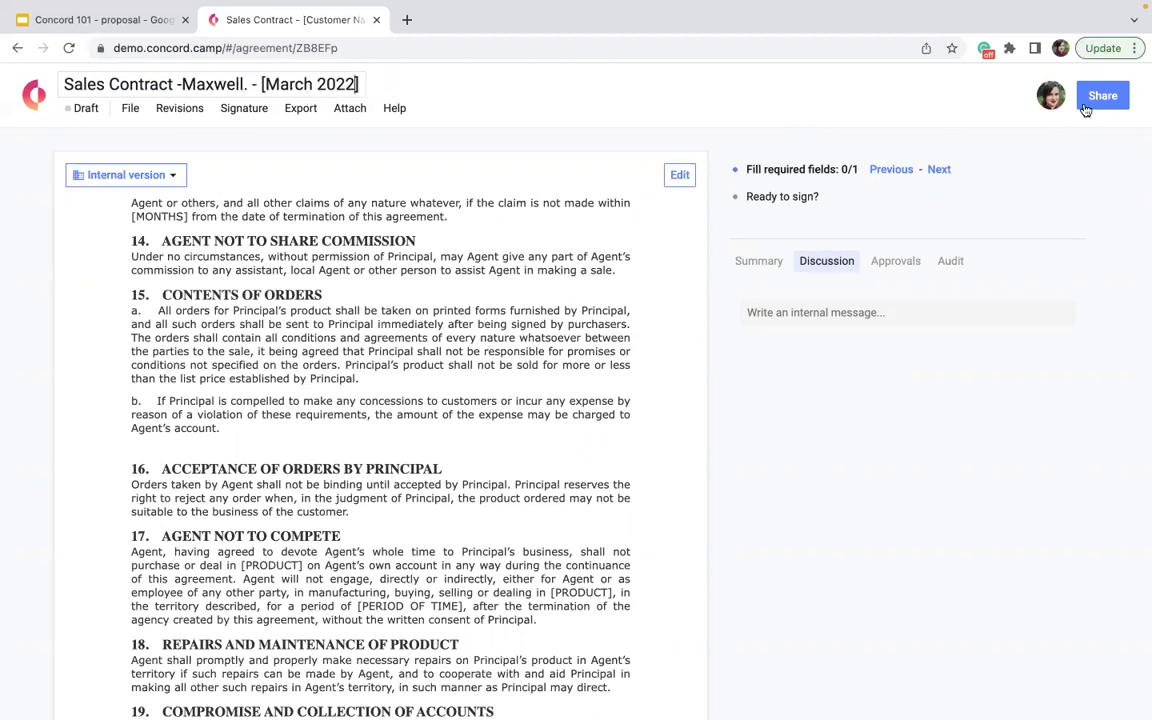
- Send the contract for review to the Maxwell Inc. contact's address
{"action": "left_click", "coordinate": [1090, 102]}
{"action": "type", "text": "m"}
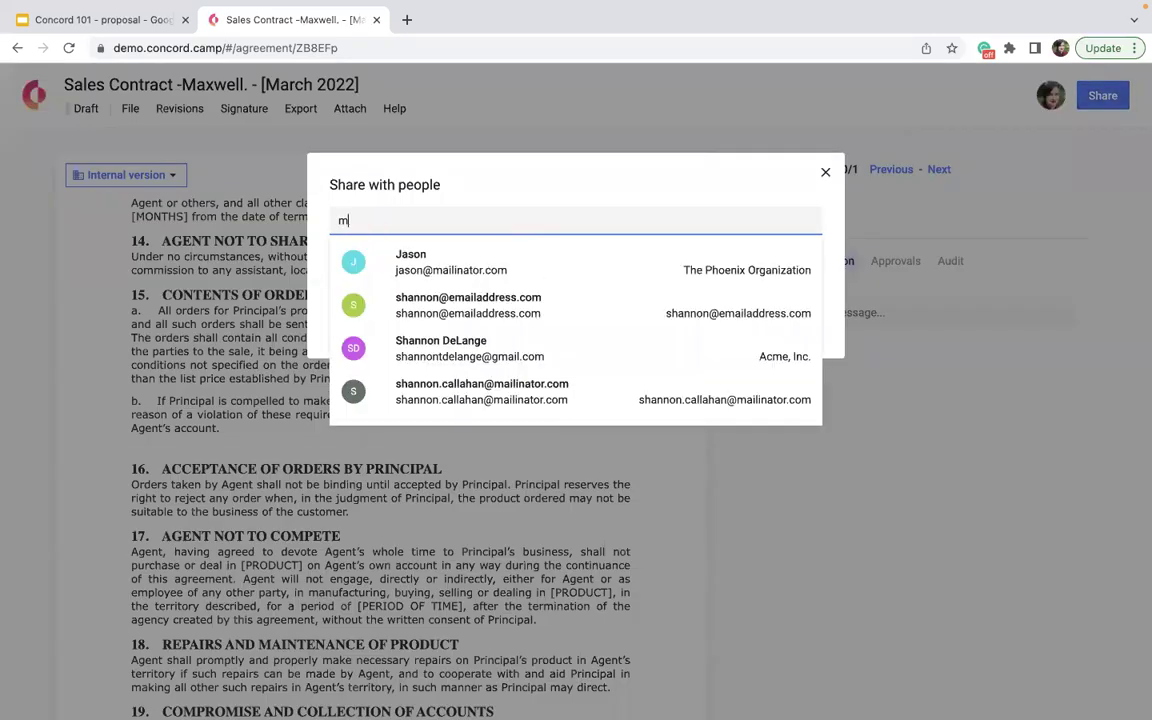
{"action": "type", "text": "axwell"}
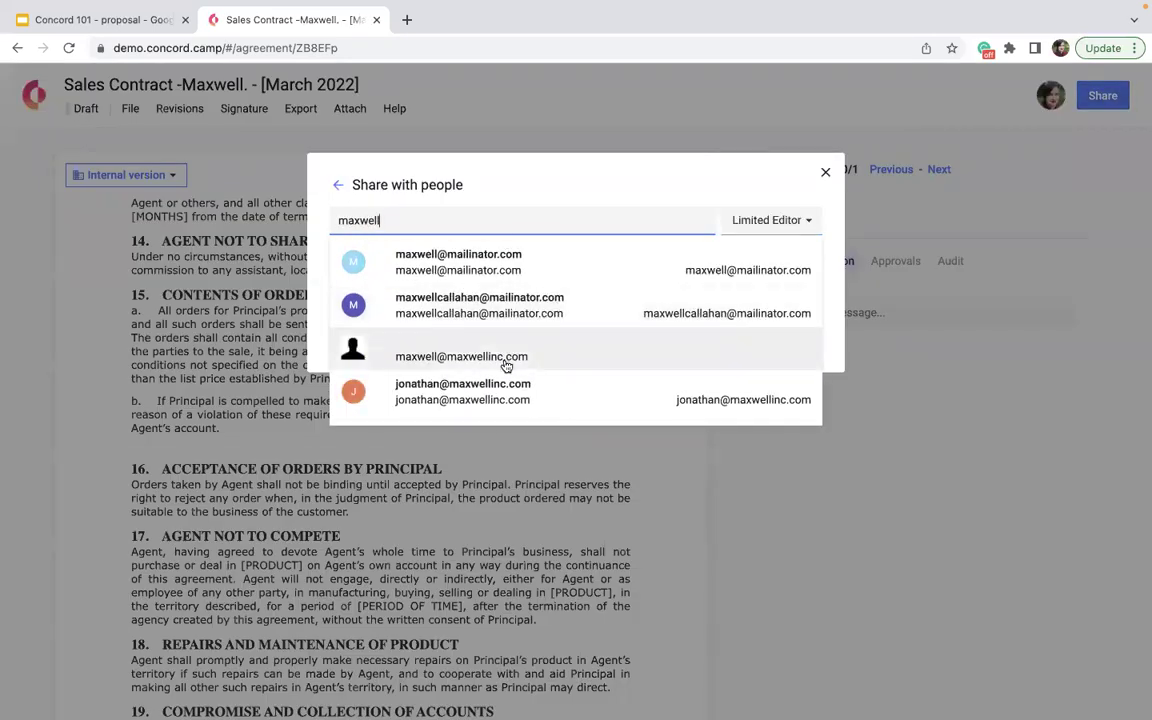
{"action": "left_click", "coordinate": [506, 358]}
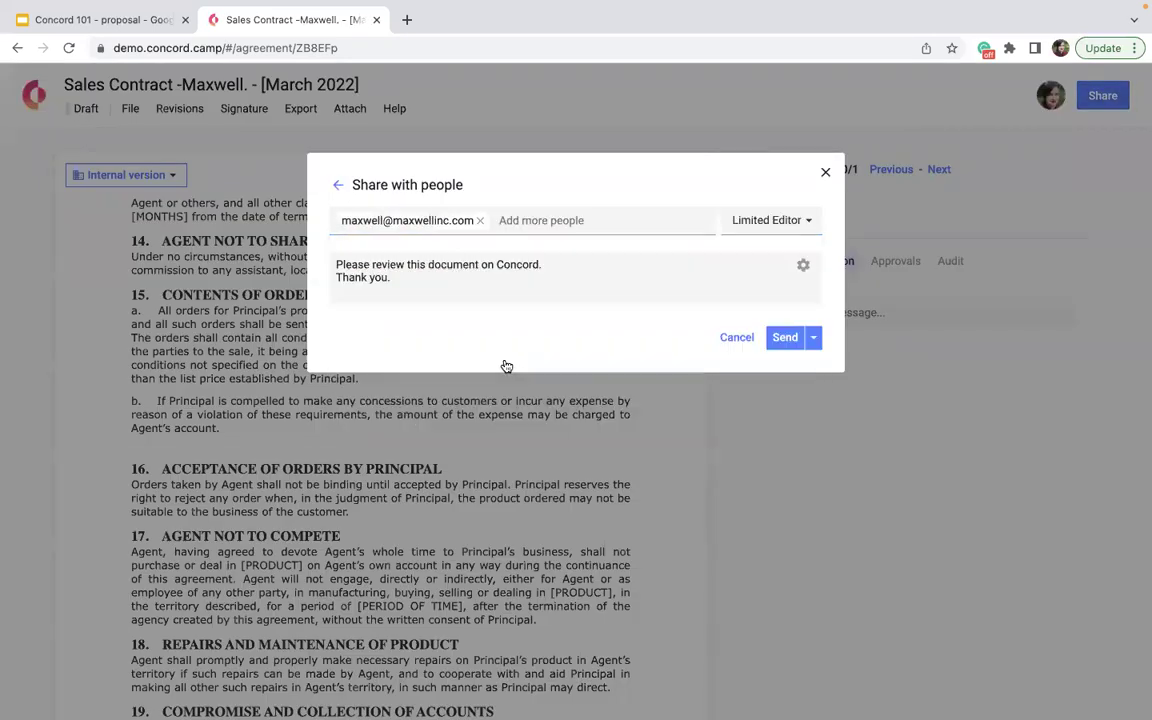
{"action": "left_click", "coordinate": [784, 338]}
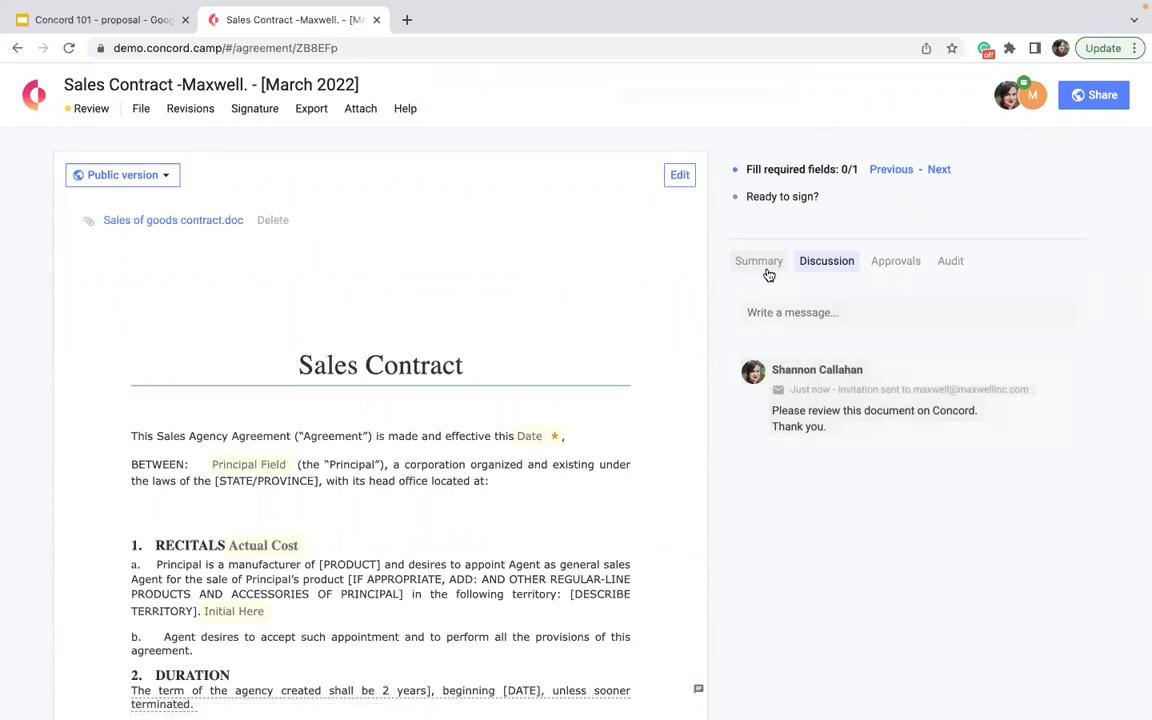
- Check the Sales Contract's approvals and summary: Review, ends 03/31/2024, 2 months notice, $200.00 Month to Month
{"action": "left_click", "coordinate": [894, 264]}
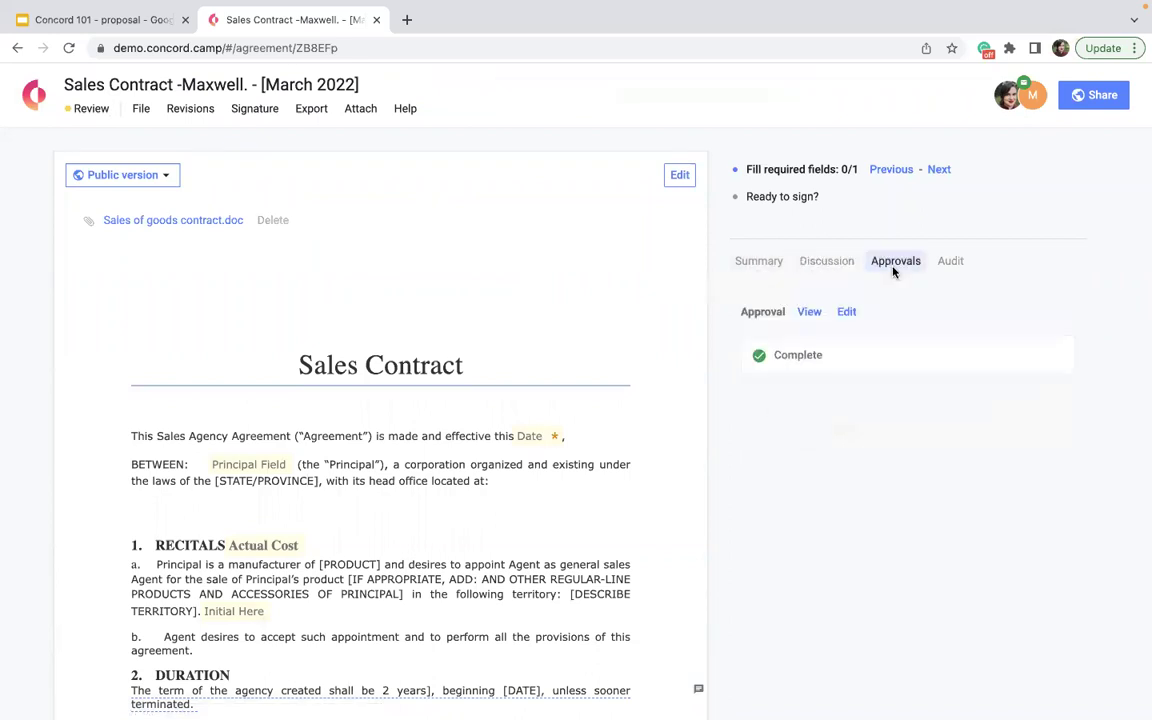
{"action": "left_click", "coordinate": [766, 271]}
{"action": "scroll", "coordinate": [760, 660], "scroll_direction": "down", "scroll_amount": 5}
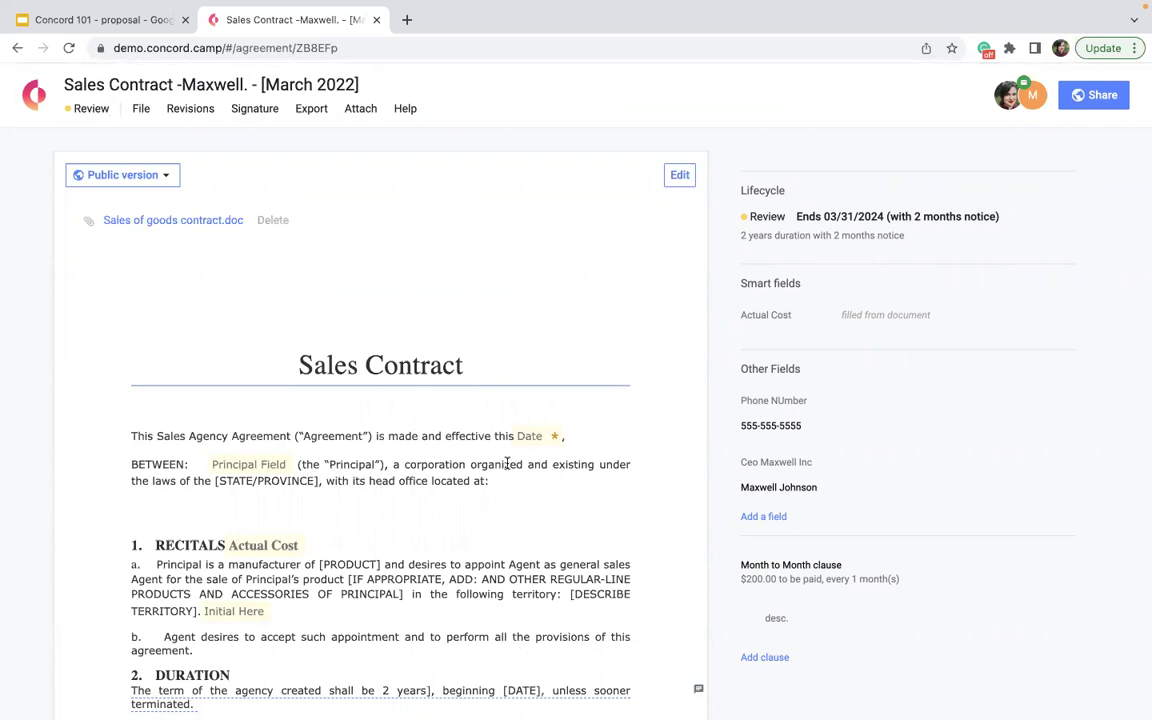
{"action": "scroll", "coordinate": [316, 500], "scroll_direction": "down", "scroll_amount": 20}
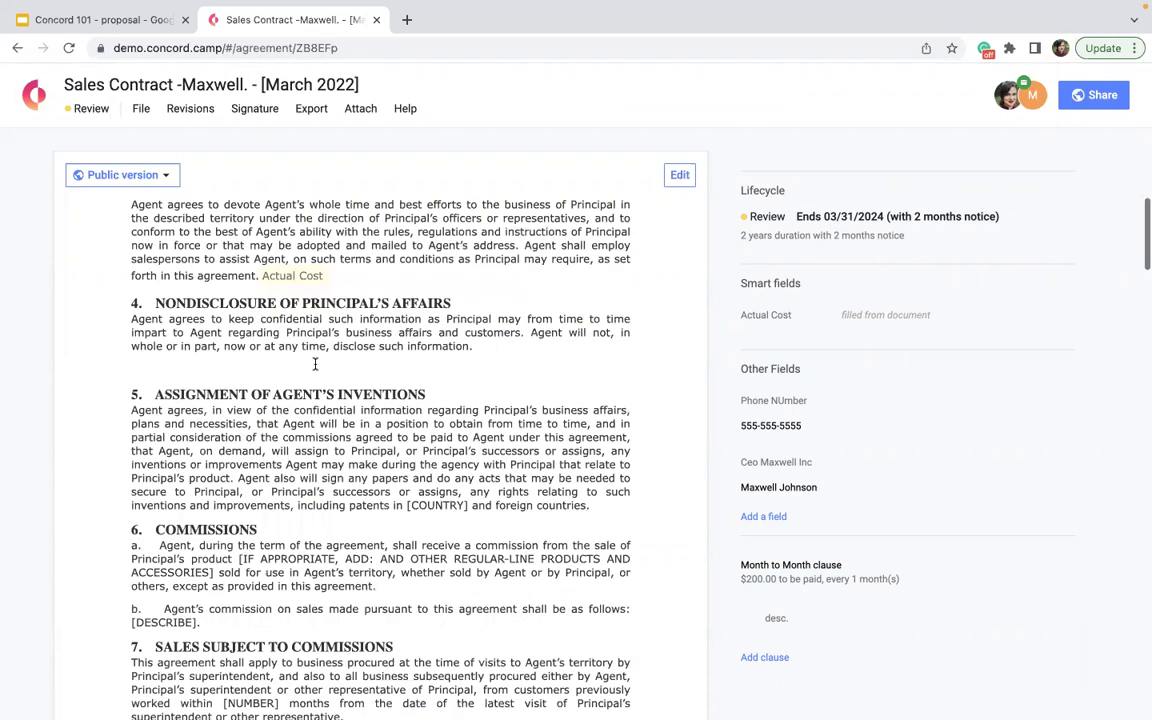
{"action": "scroll", "coordinate": [396, 348], "scroll_direction": "down", "scroll_amount": 20}
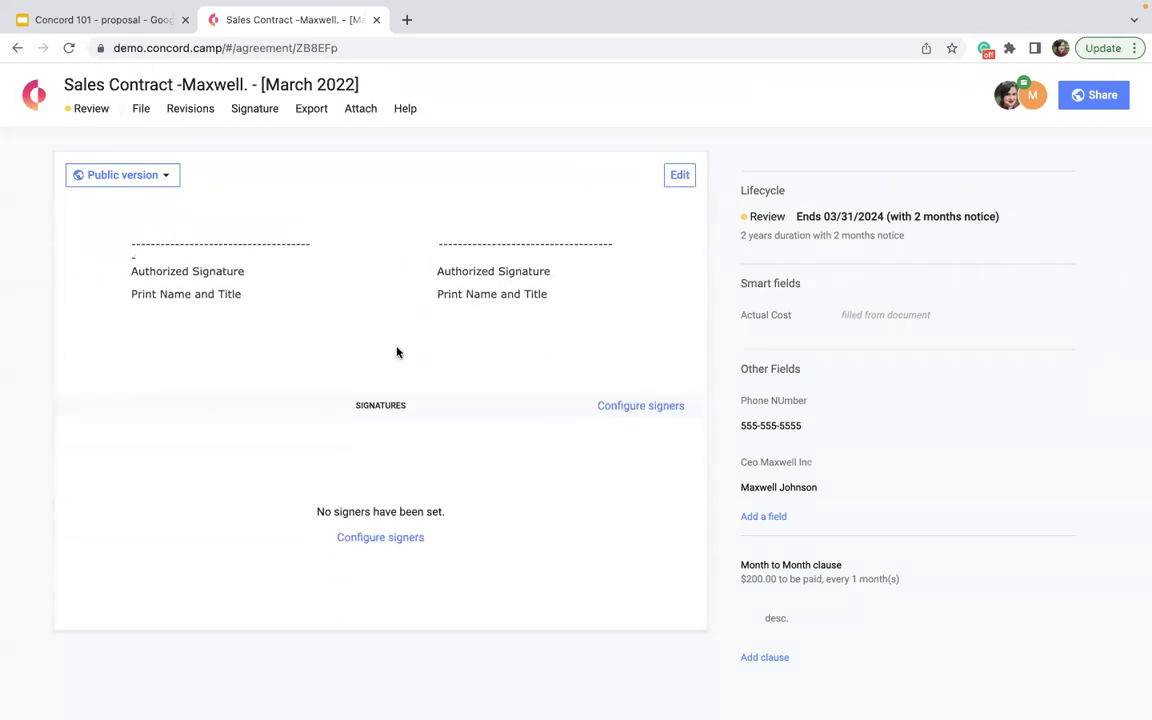
{"action": "scroll", "coordinate": [396, 352], "scroll_direction": "up", "scroll_amount": 20}
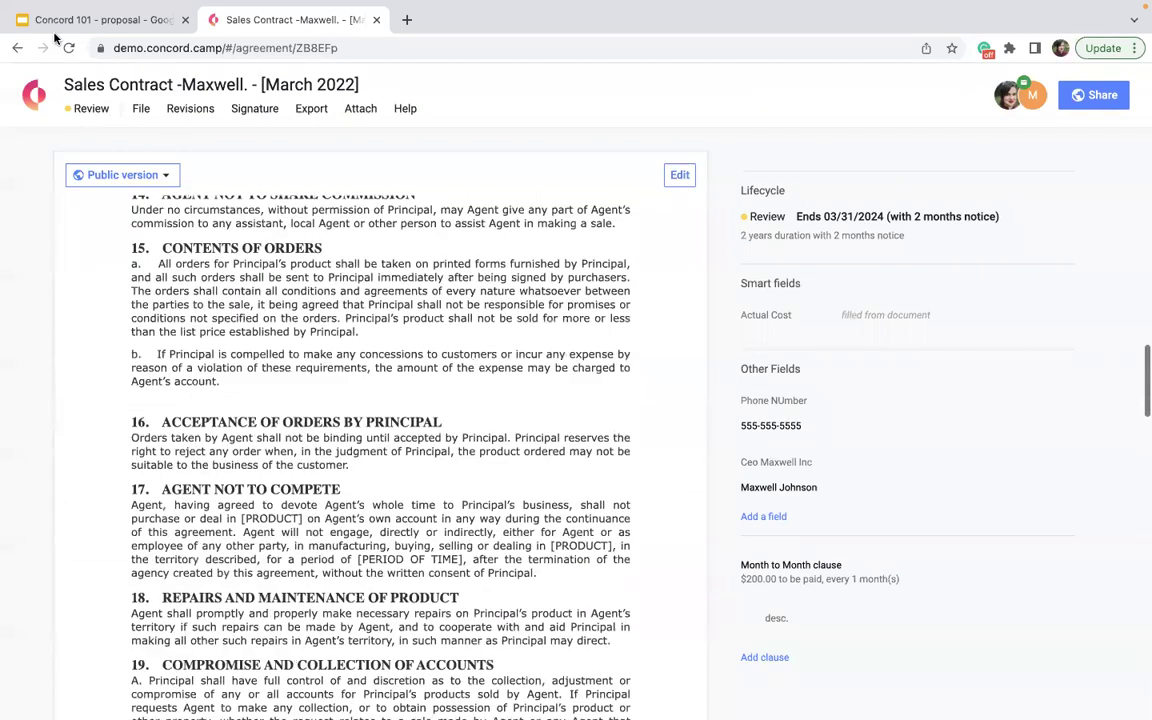
- From Home, start a blank Draft & sign document, skipping optional details, to get 'Untitled document'
{"action": "left_click", "coordinate": [32, 93]}
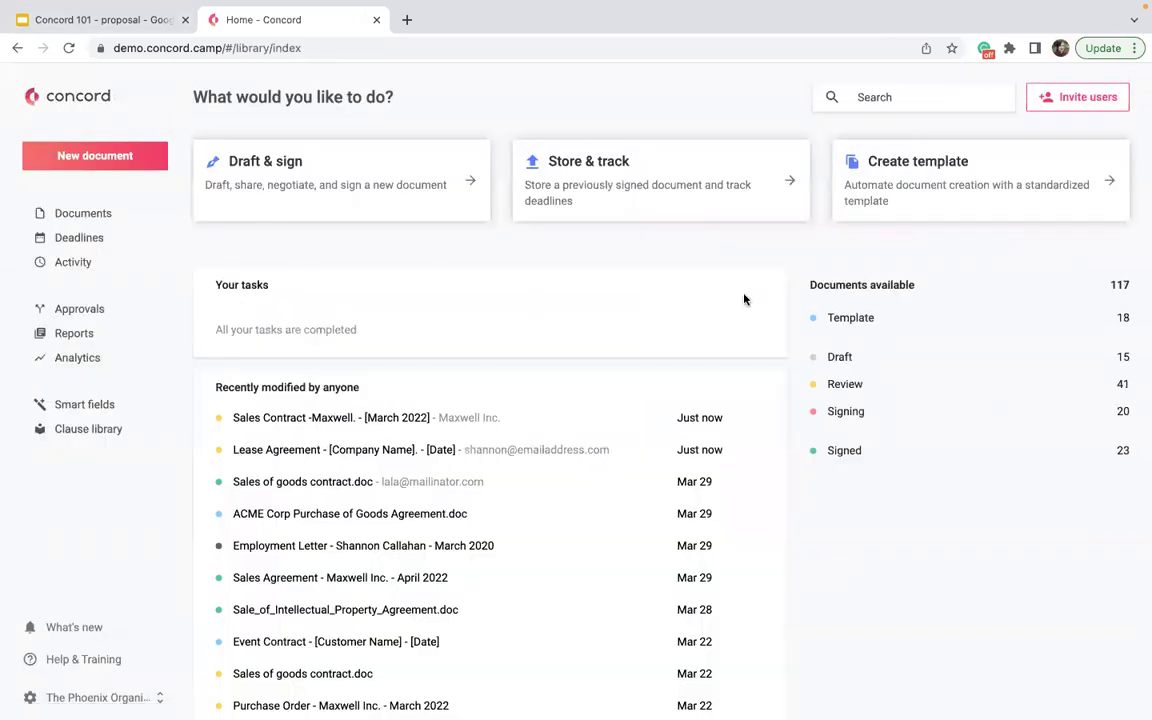
{"action": "left_click", "coordinate": [354, 208]}
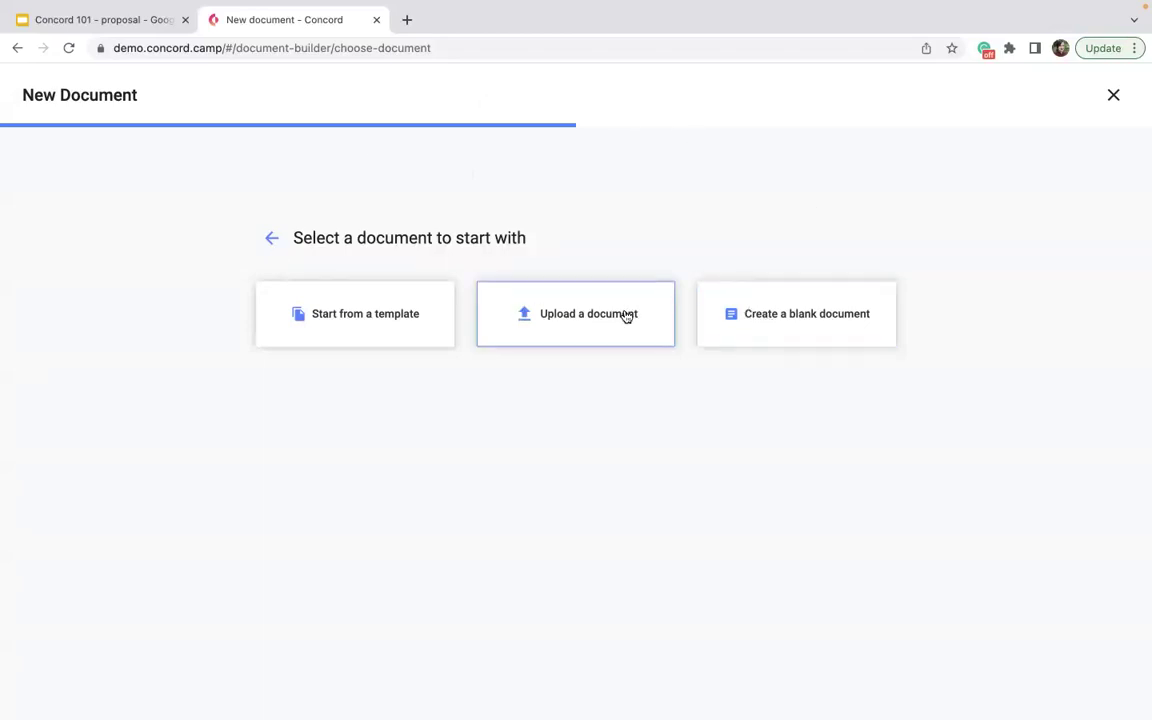
{"action": "left_click", "coordinate": [836, 298]}
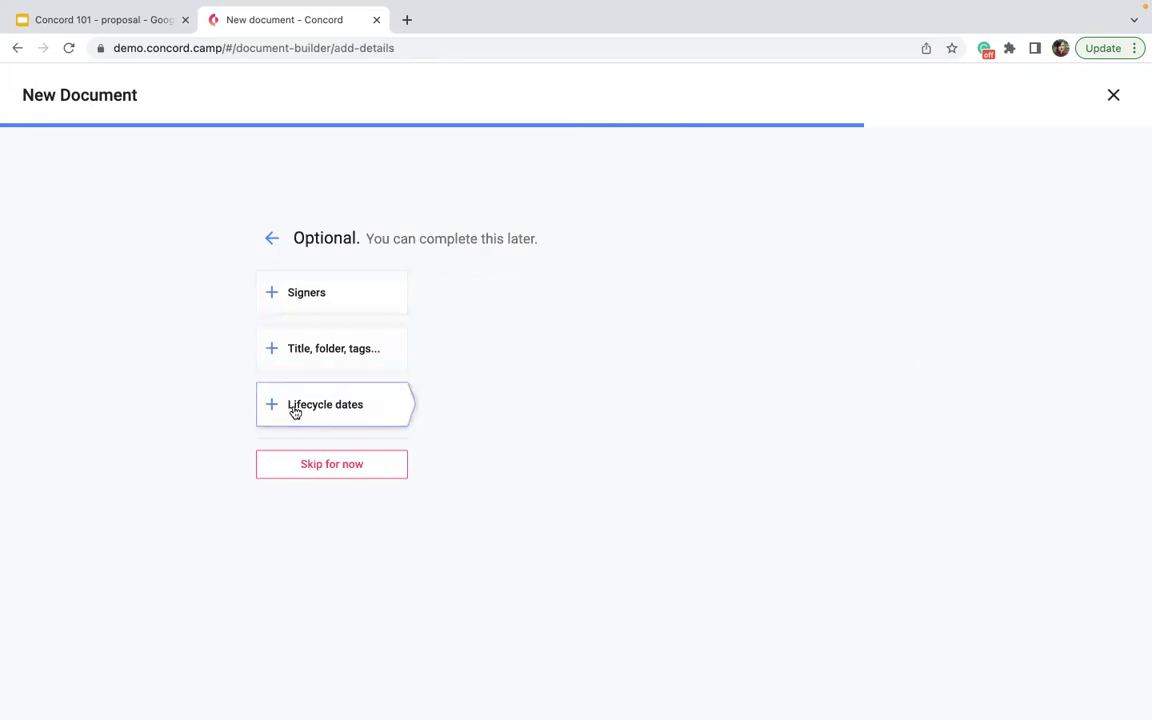
{"action": "left_click", "coordinate": [303, 464]}
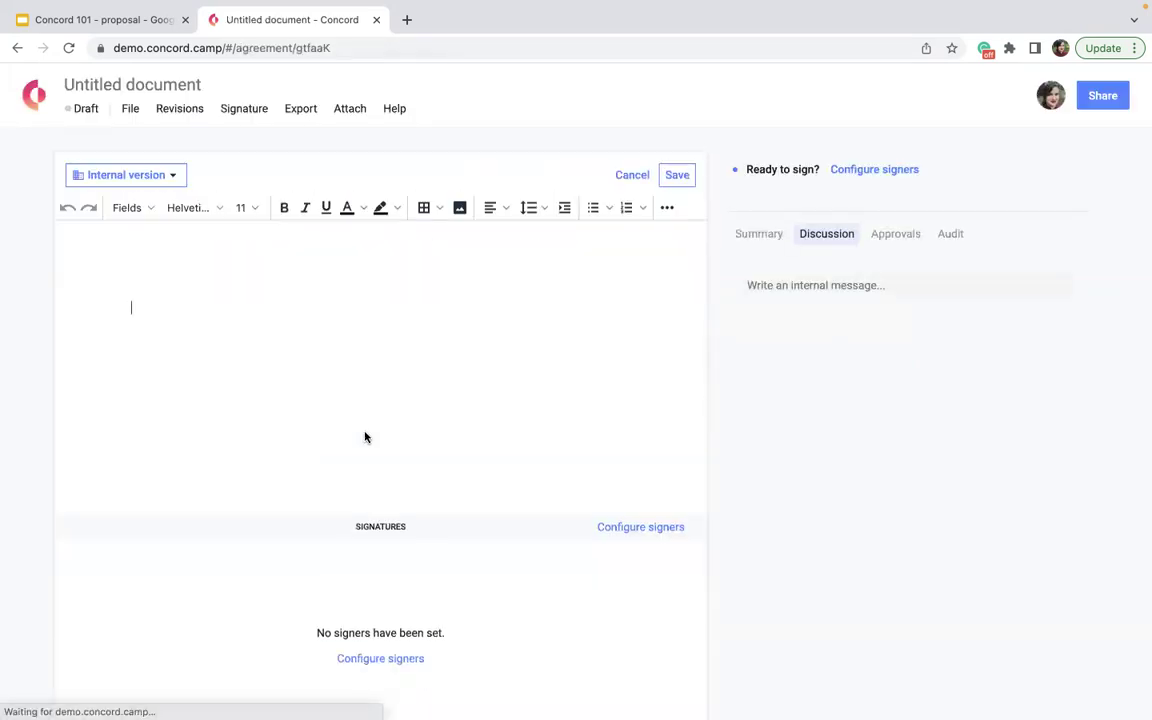
- View the new document's summary, then type 'type informatin in' as its first body line
{"action": "left_click", "coordinate": [745, 238]}
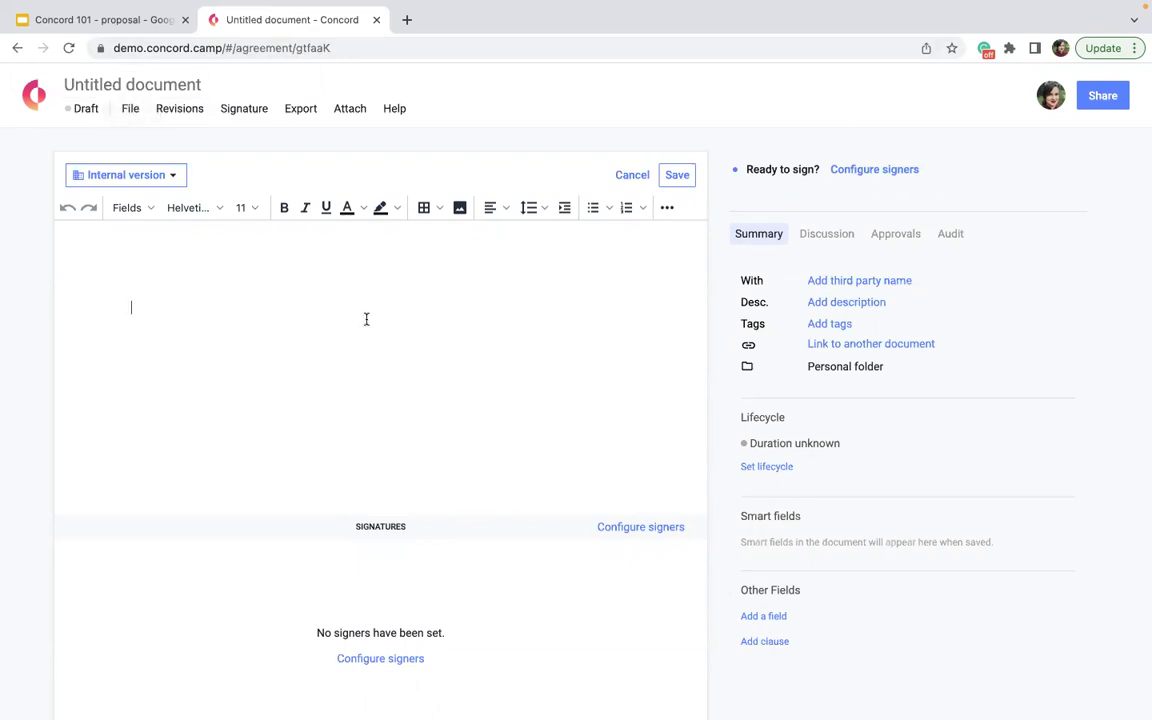
{"action": "scroll", "coordinate": [465, 385], "scroll_direction": "down", "scroll_amount": 1}
{"action": "scroll", "coordinate": [465, 383], "scroll_direction": "up", "scroll_amount": 1}
{"action": "type", "text": "type informatin in"}
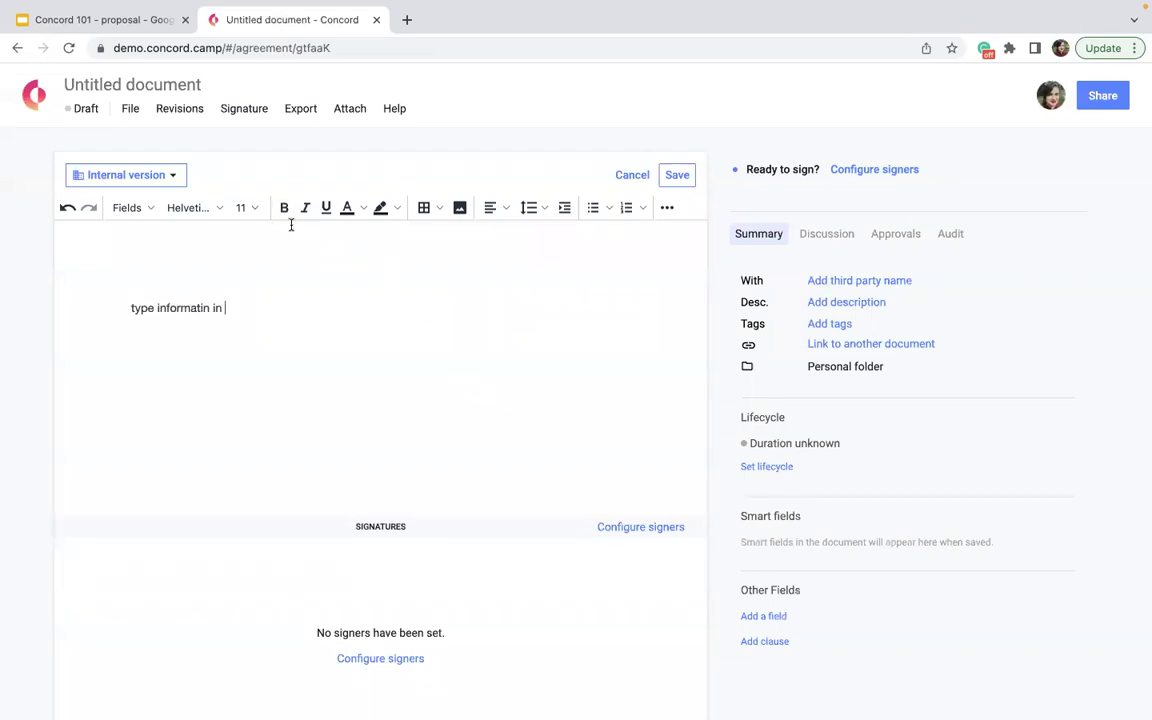
{"action": "left_click", "coordinate": [198, 208]}
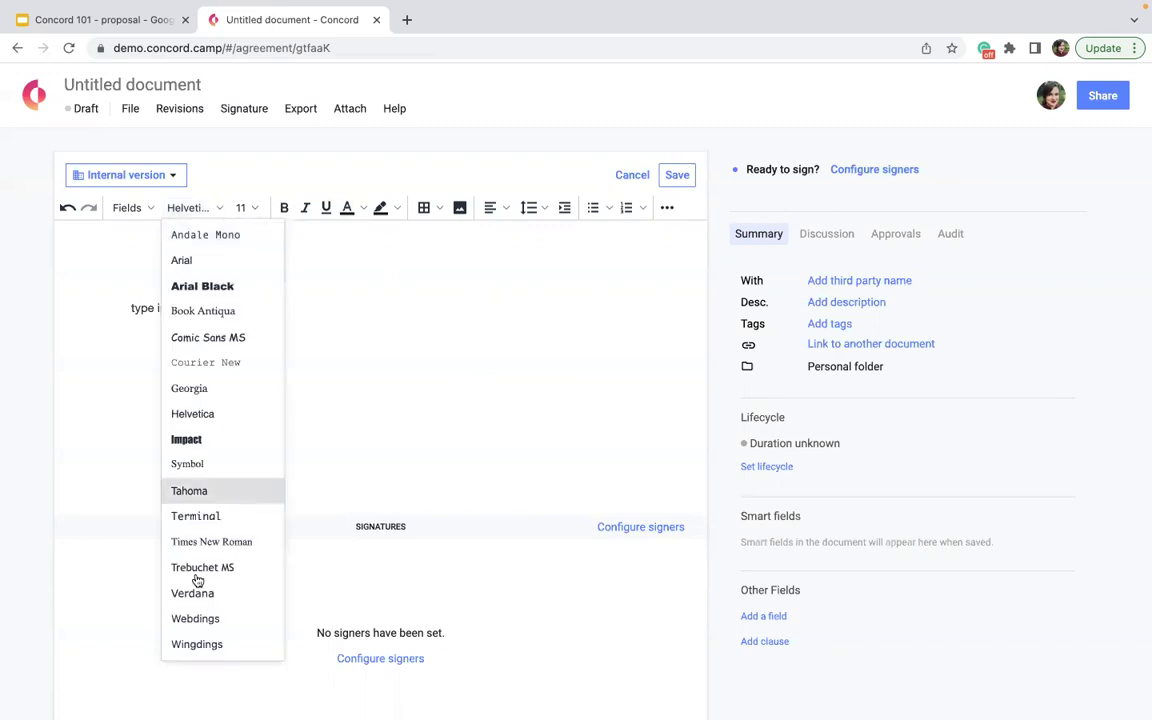
- Insert a 5 by 3 table below the text
{"action": "left_click", "coordinate": [439, 213]}
{"action": "mouse_move", "coordinate": [458, 237]}
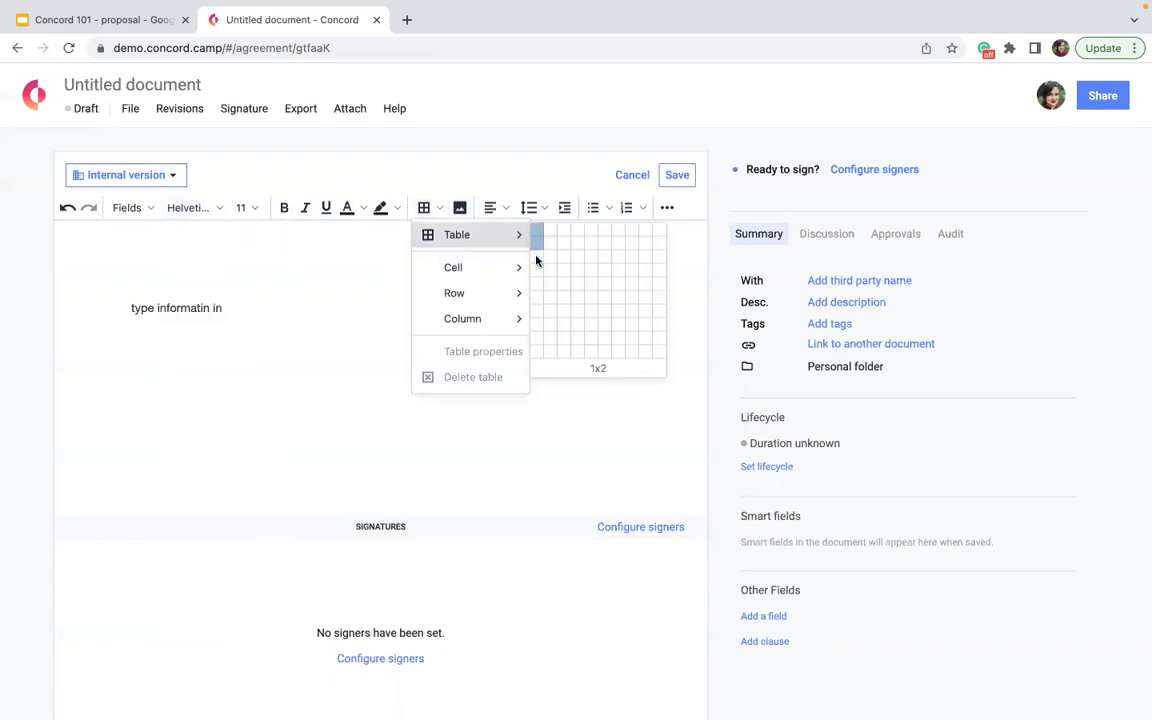
{"action": "left_click", "coordinate": [593, 255]}
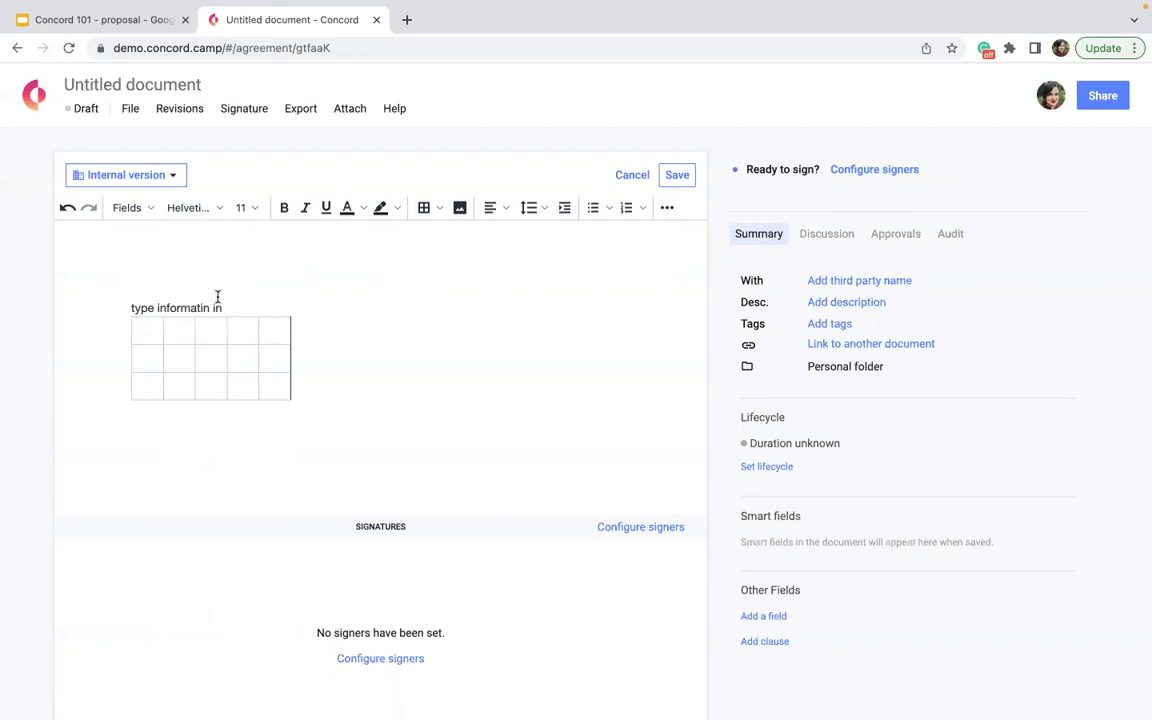
- Browse the font and field lists without changes, then discard the draft and return home
{"action": "left_click", "coordinate": [175, 210]}
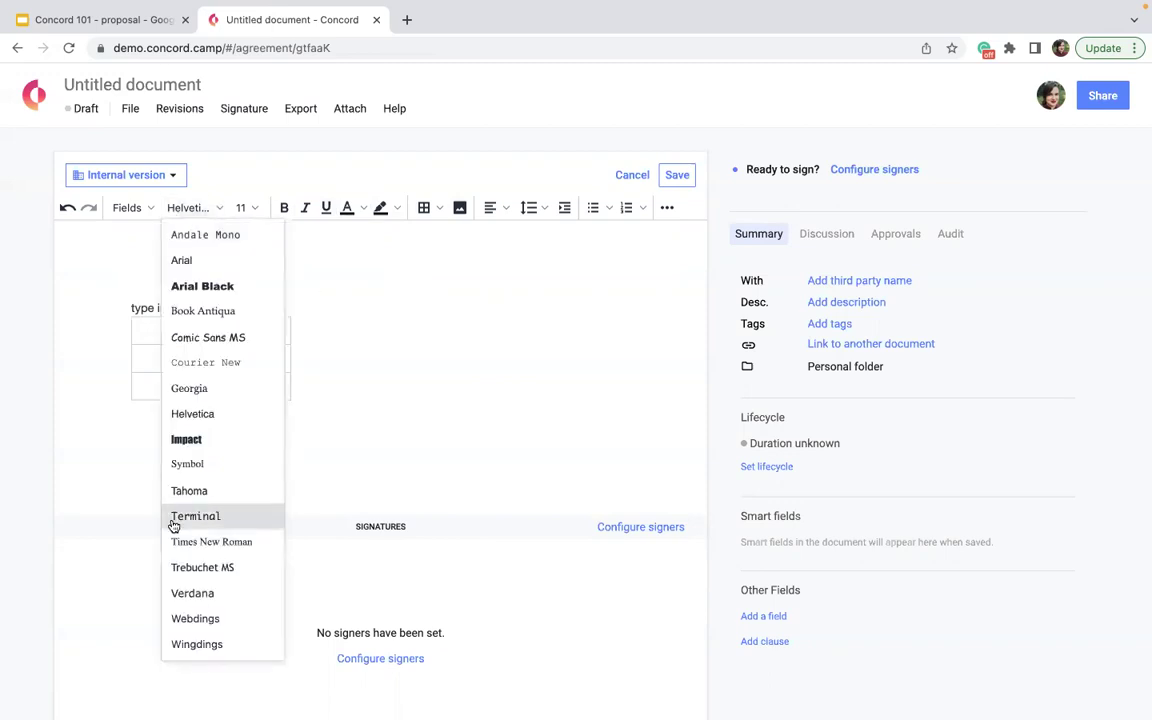
{"action": "left_click", "coordinate": [393, 402]}
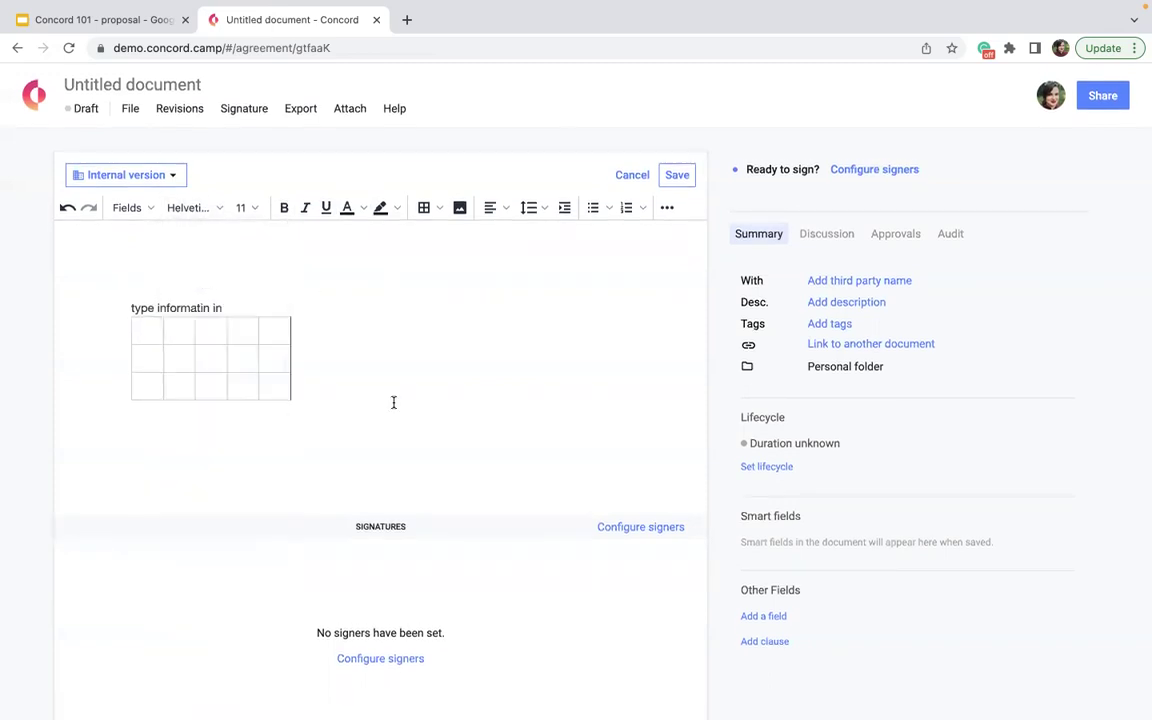
{"action": "left_click", "coordinate": [136, 211]}
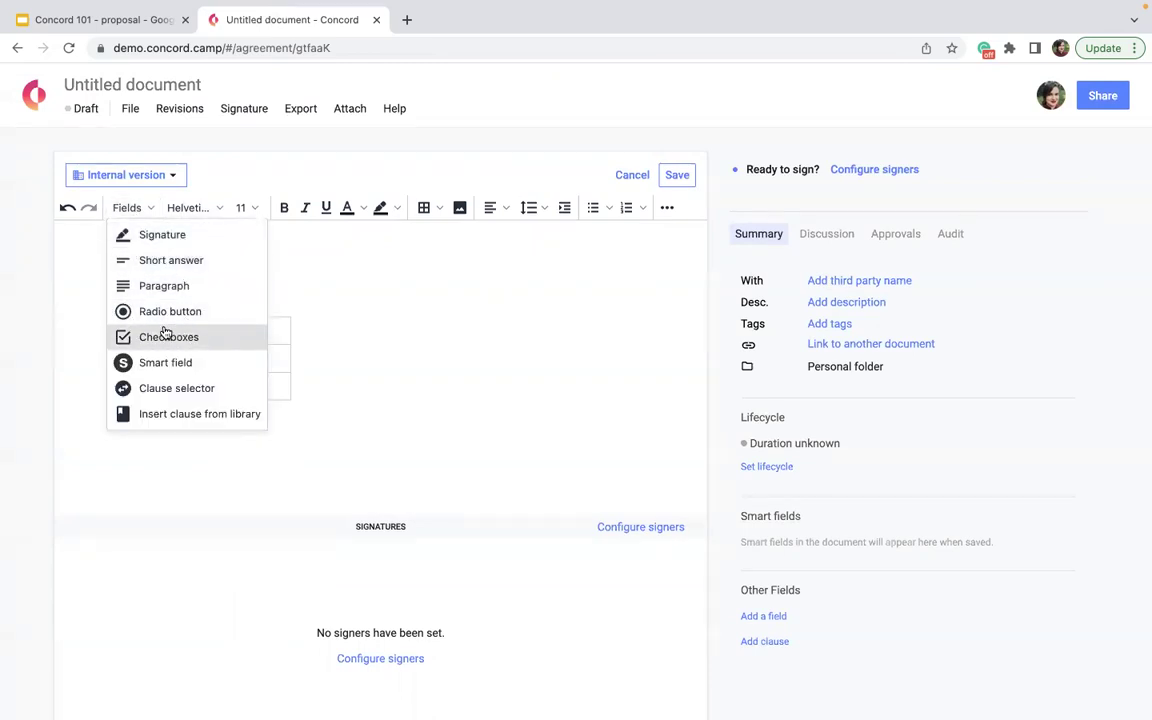
{"action": "left_click", "coordinate": [403, 286]}
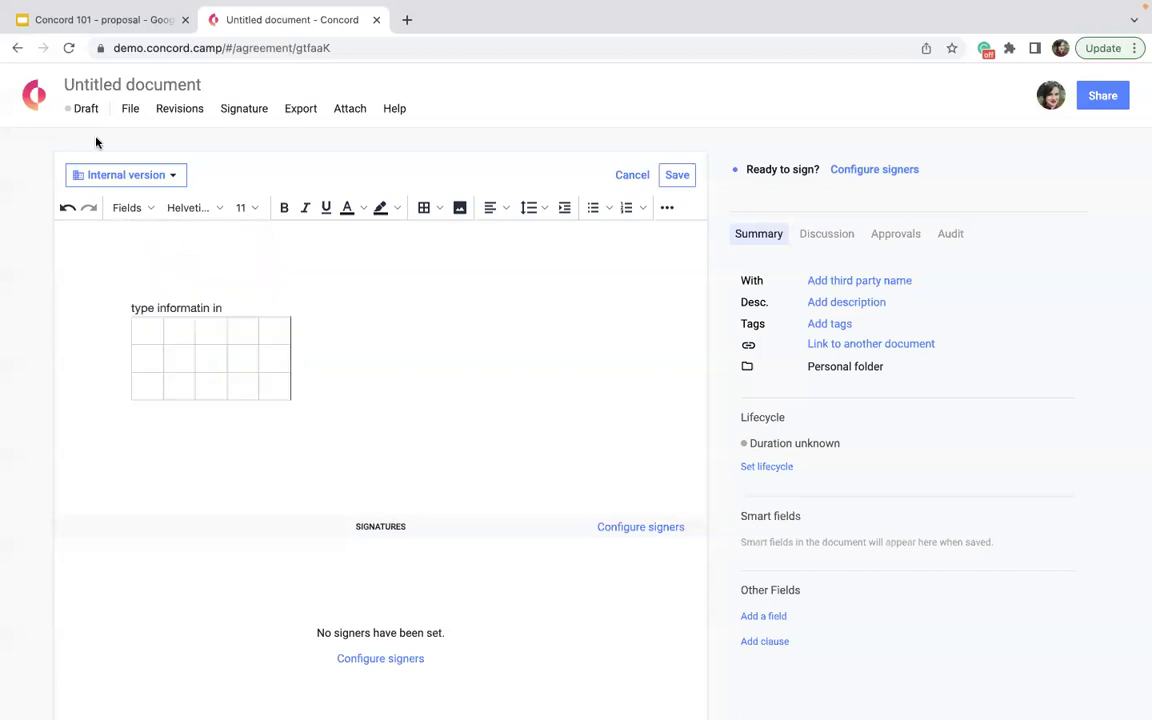
{"action": "left_click", "coordinate": [34, 95]}
{"action": "left_click", "coordinate": [702, 247]}
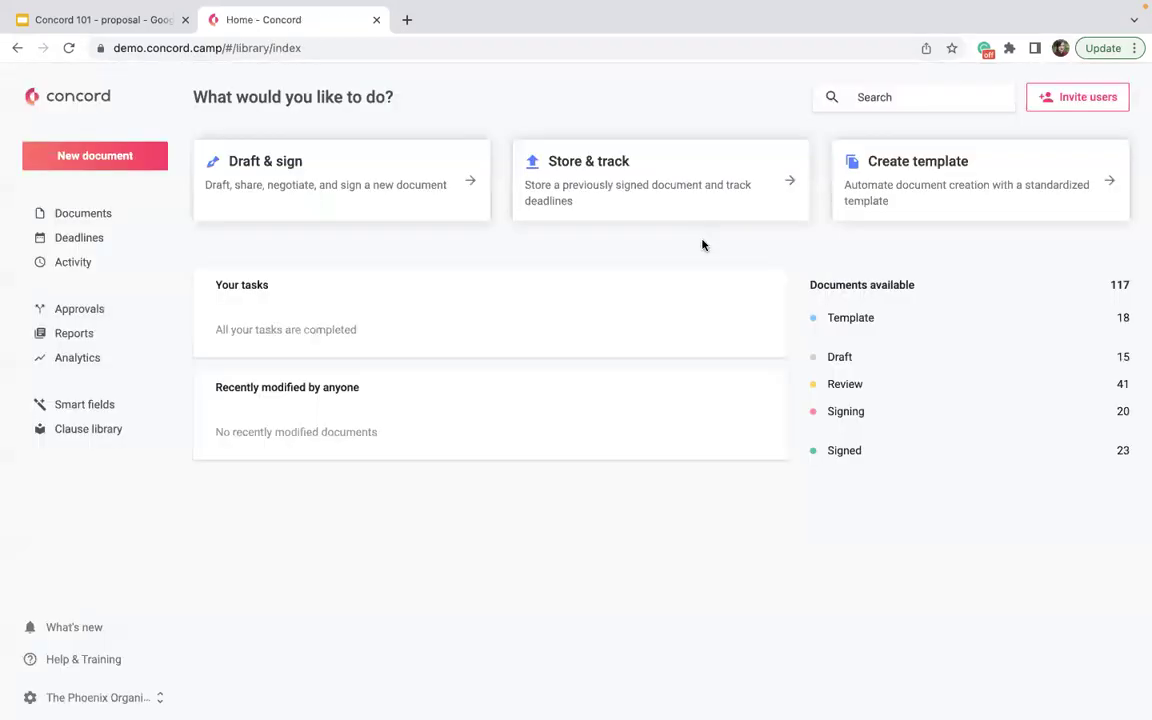
- Upload SaaS Subscription Agreement PDF IMG.pdf through Draft & sign and create a draft from it
{"action": "left_click", "coordinate": [315, 178]}
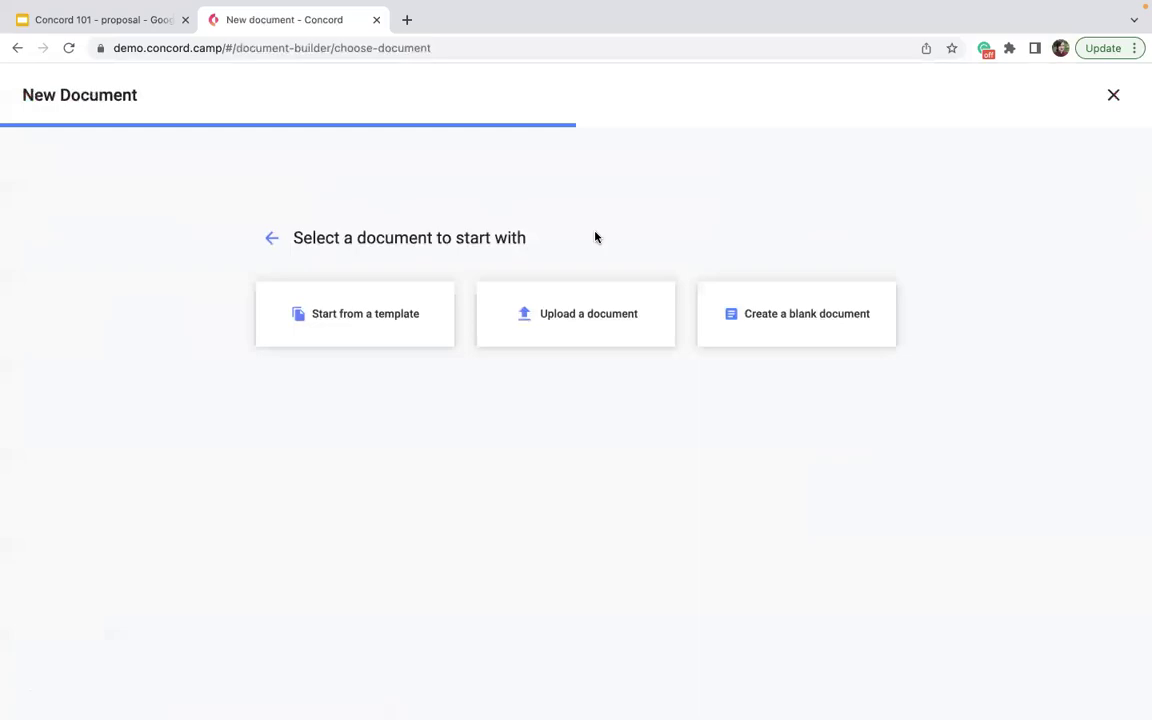
{"action": "left_click", "coordinate": [586, 292]}
{"action": "left_click", "coordinate": [640, 447]}
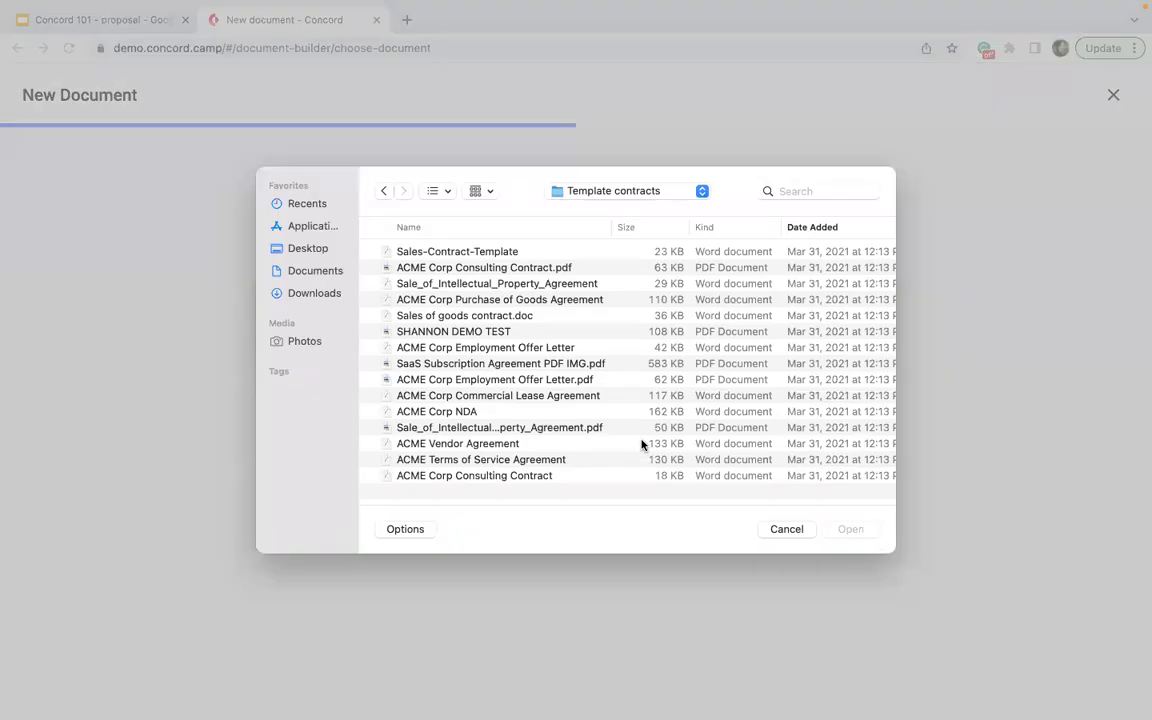
{"action": "left_click", "coordinate": [512, 365]}
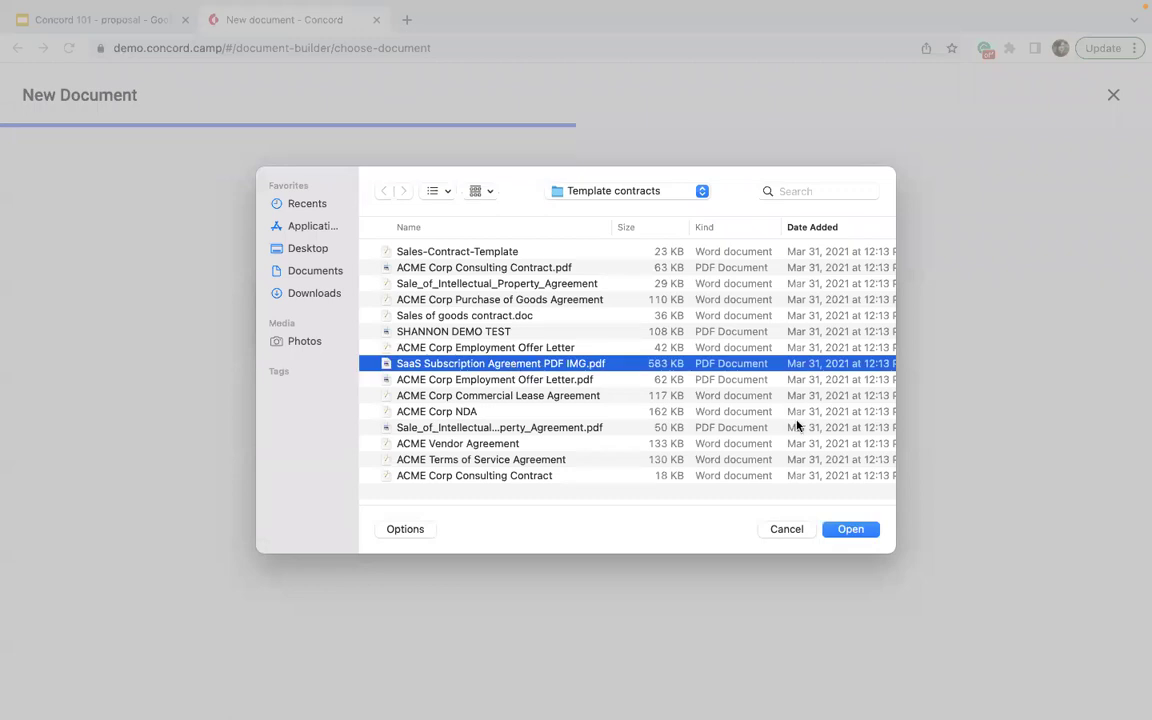
{"action": "left_click", "coordinate": [849, 529]}
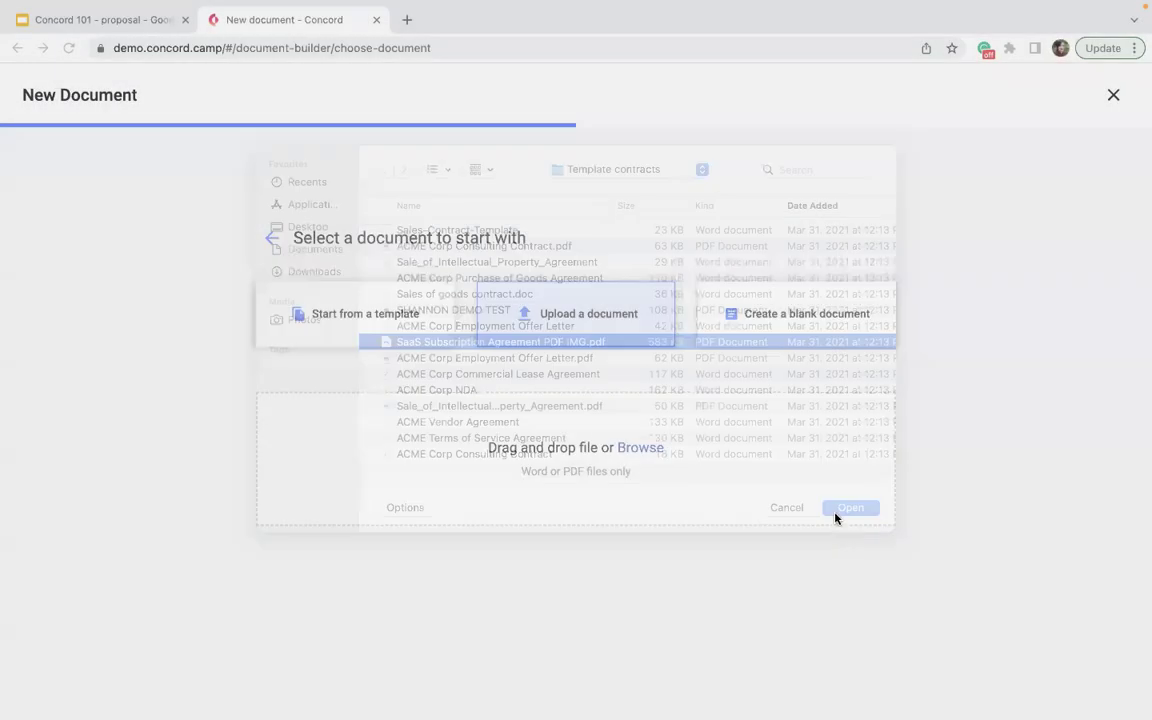
{"action": "left_click", "coordinate": [300, 472]}
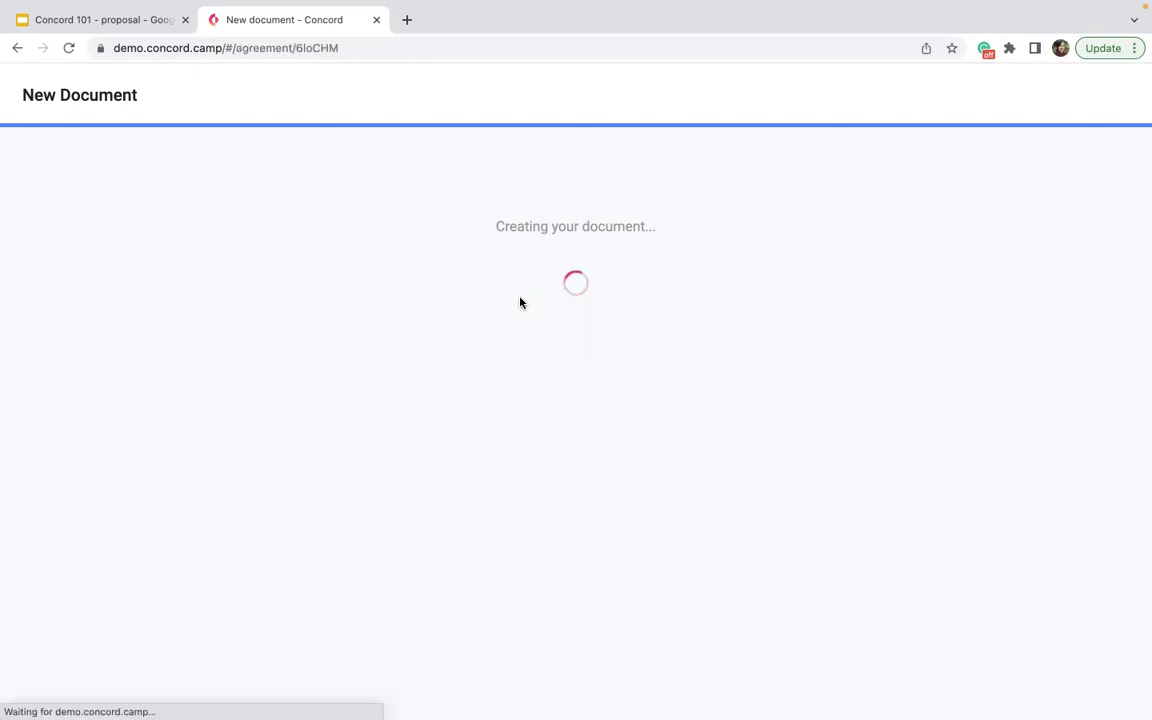
{"action": "scroll", "coordinate": [520, 302], "scroll_direction": "down", "scroll_amount": 2}
{"action": "left_click_drag", "start_coordinate": [270, 455], "coordinate": [362, 487]}
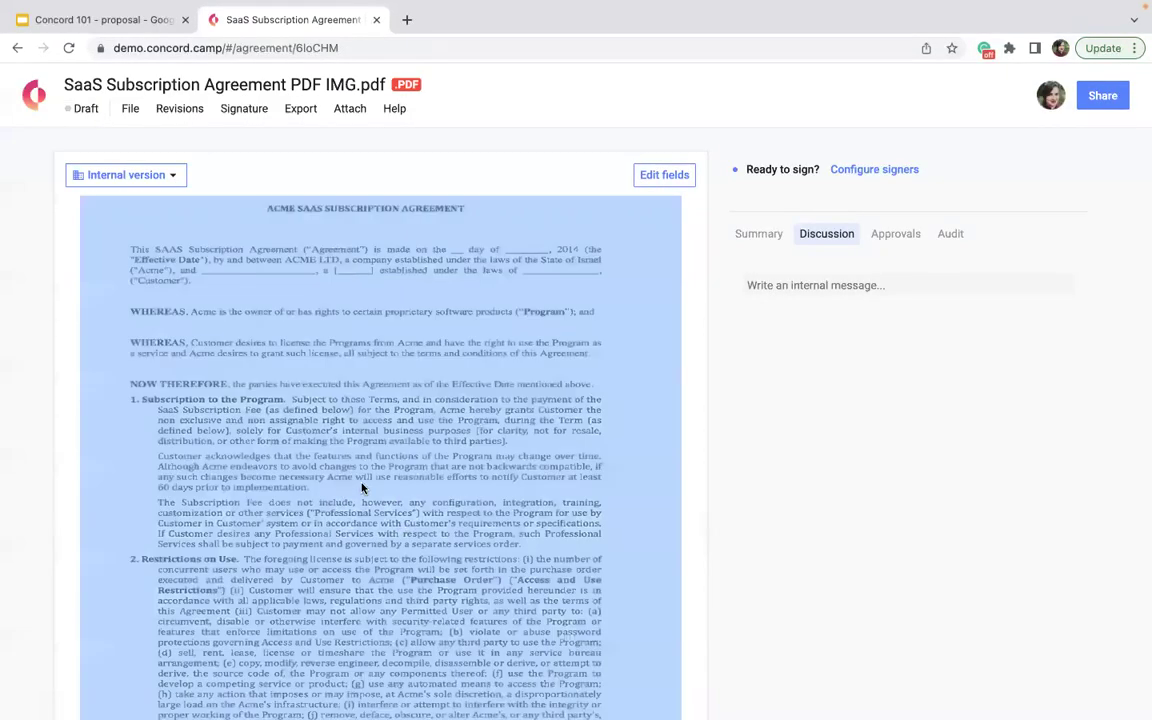
- Enter Edit fields on the PDF and browse the Signature and Insert field options
{"action": "scroll", "coordinate": [355, 545], "scroll_direction": "up", "scroll_amount": 2}
{"action": "left_click", "coordinate": [401, 194]}
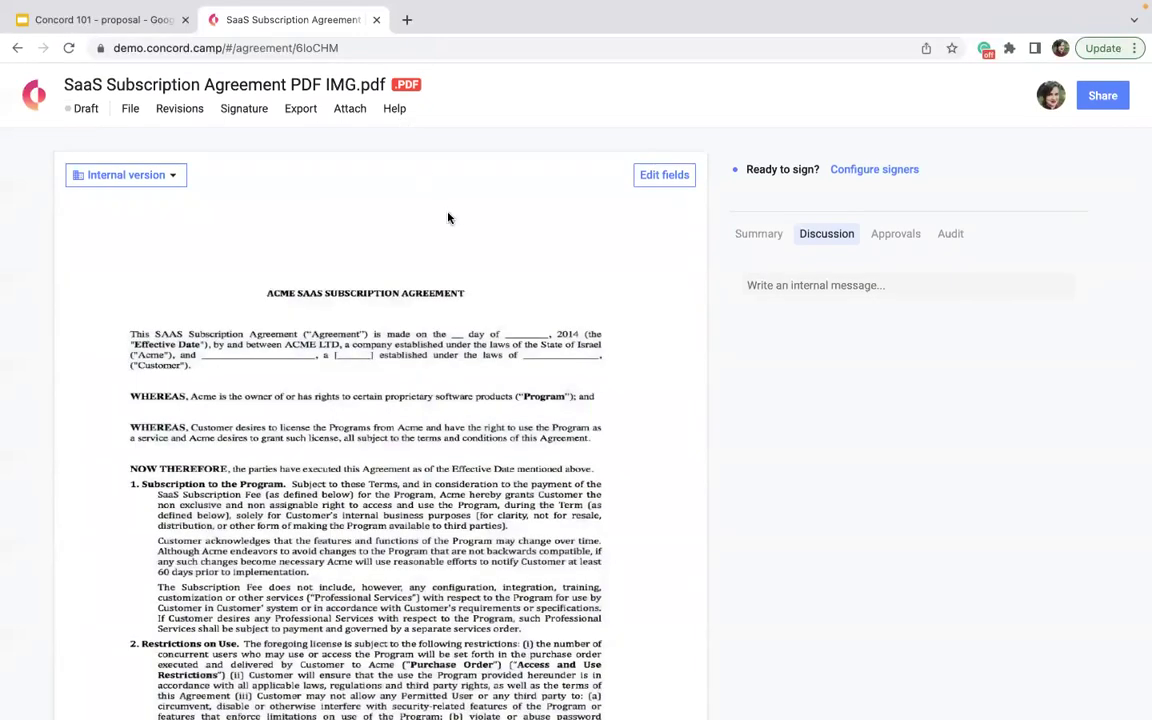
{"action": "left_click", "coordinate": [636, 176]}
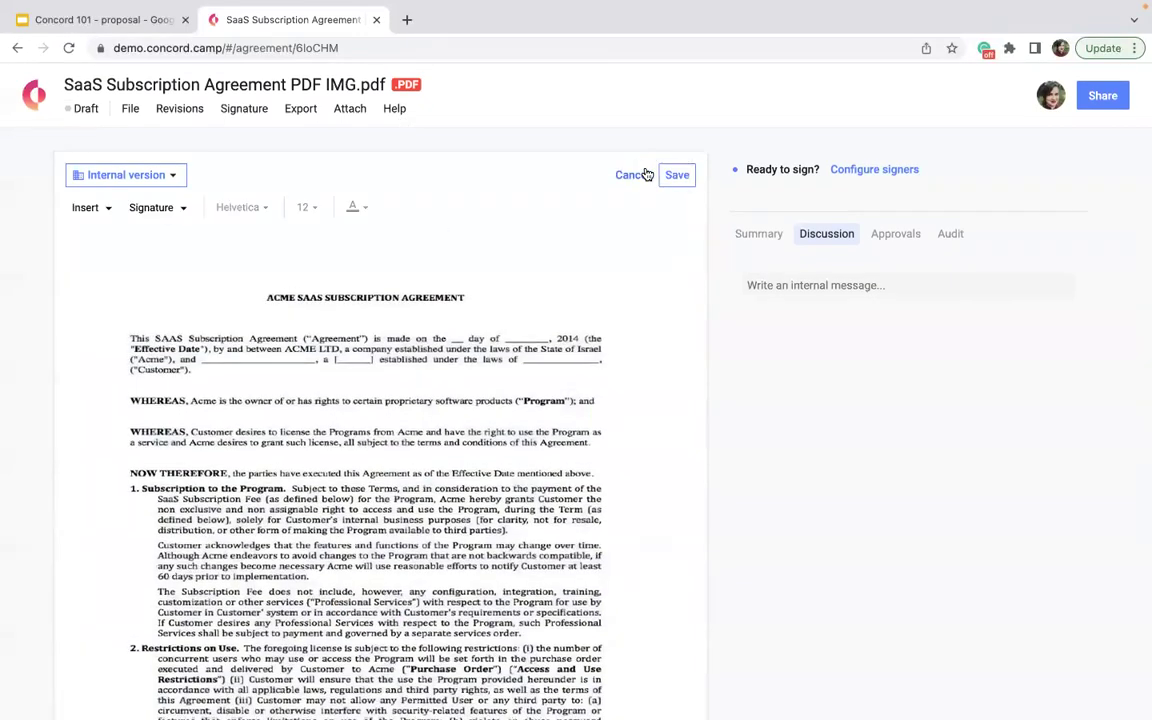
{"action": "left_click", "coordinate": [156, 205]}
{"action": "left_click", "coordinate": [87, 208]}
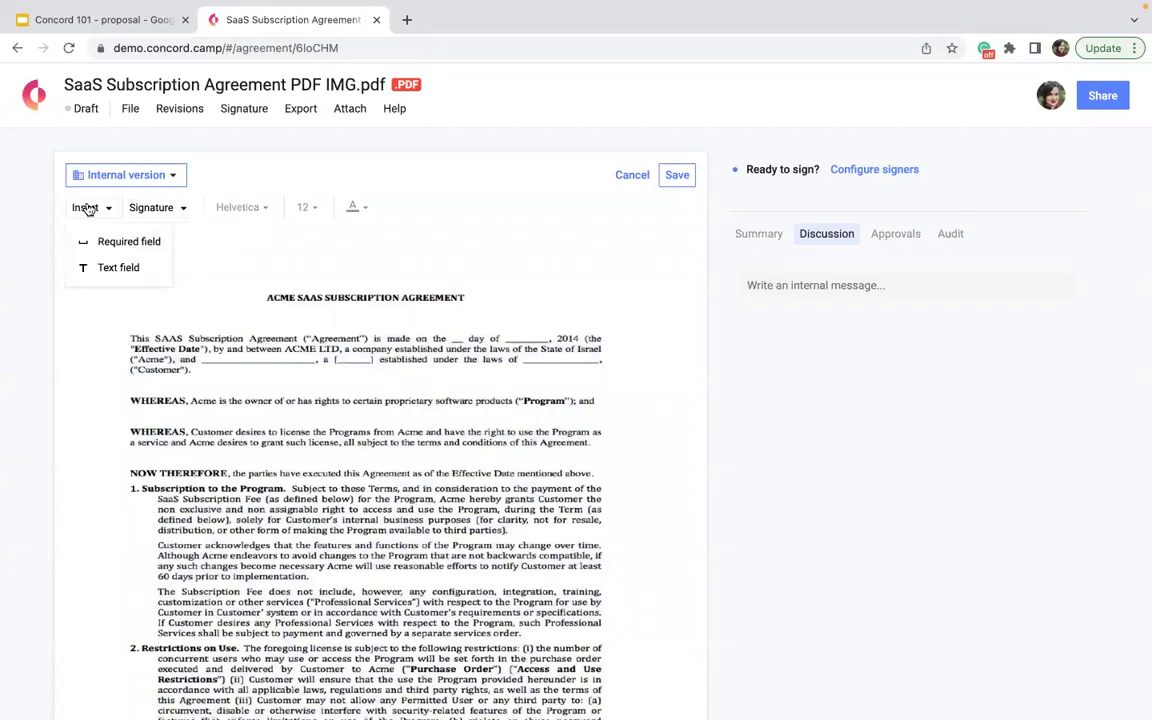
{"action": "left_click", "coordinate": [154, 210]}
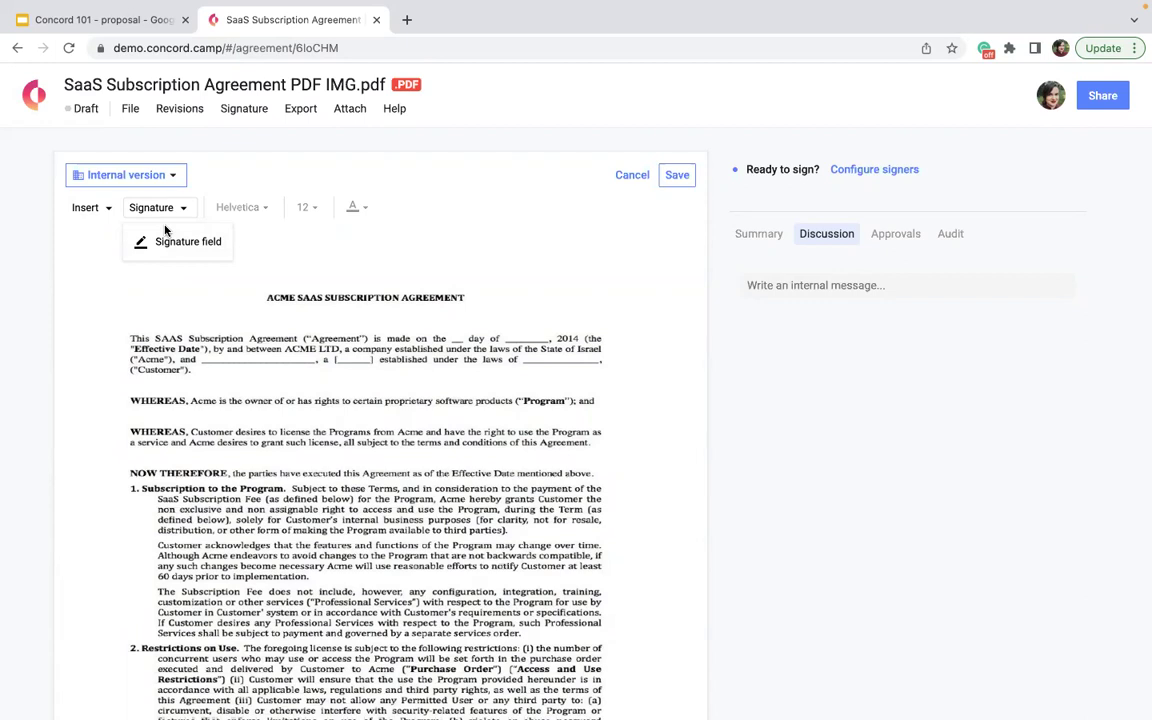
- Check the Summary, Discussion, Audit and Approvals tabs, then head back toward the dashboard
{"action": "left_click", "coordinate": [748, 234]}
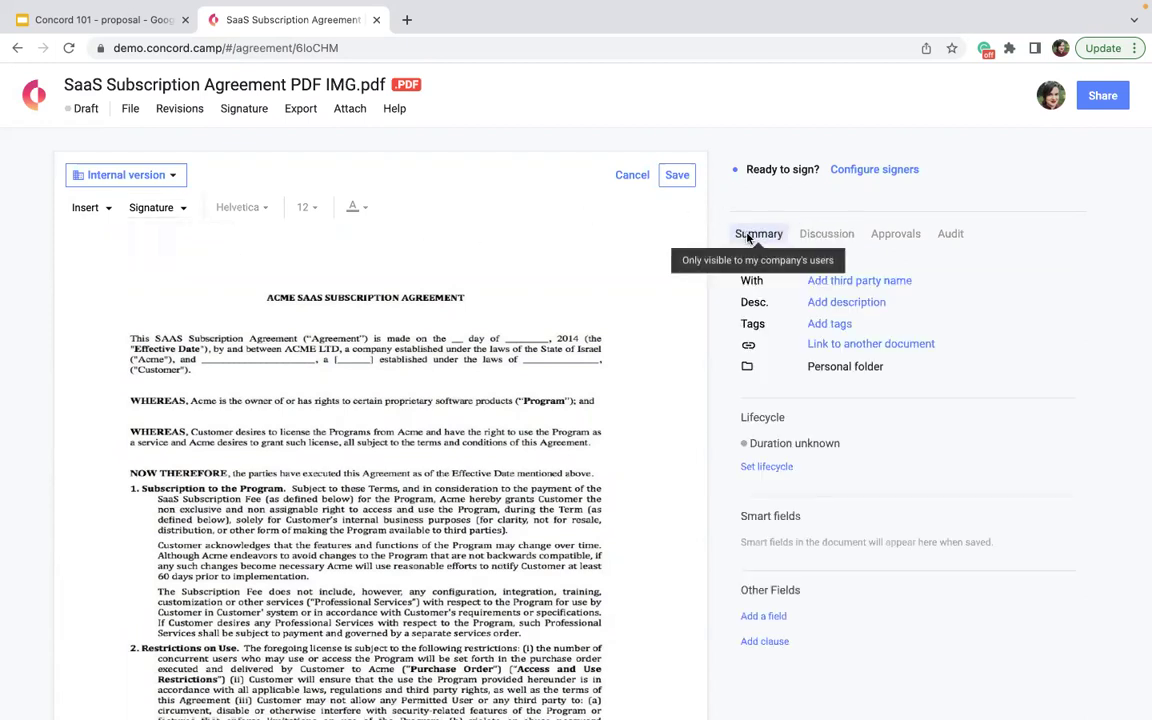
{"action": "left_click", "coordinate": [820, 234]}
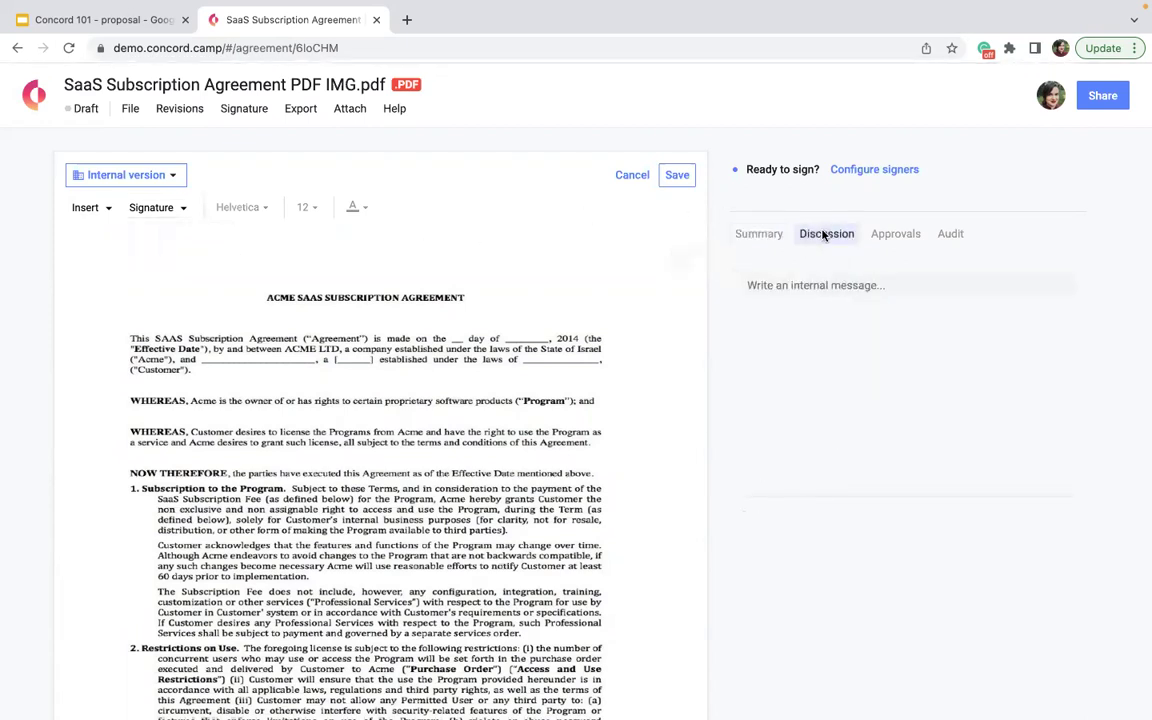
{"action": "left_click", "coordinate": [940, 236]}
{"action": "left_click", "coordinate": [895, 234]}
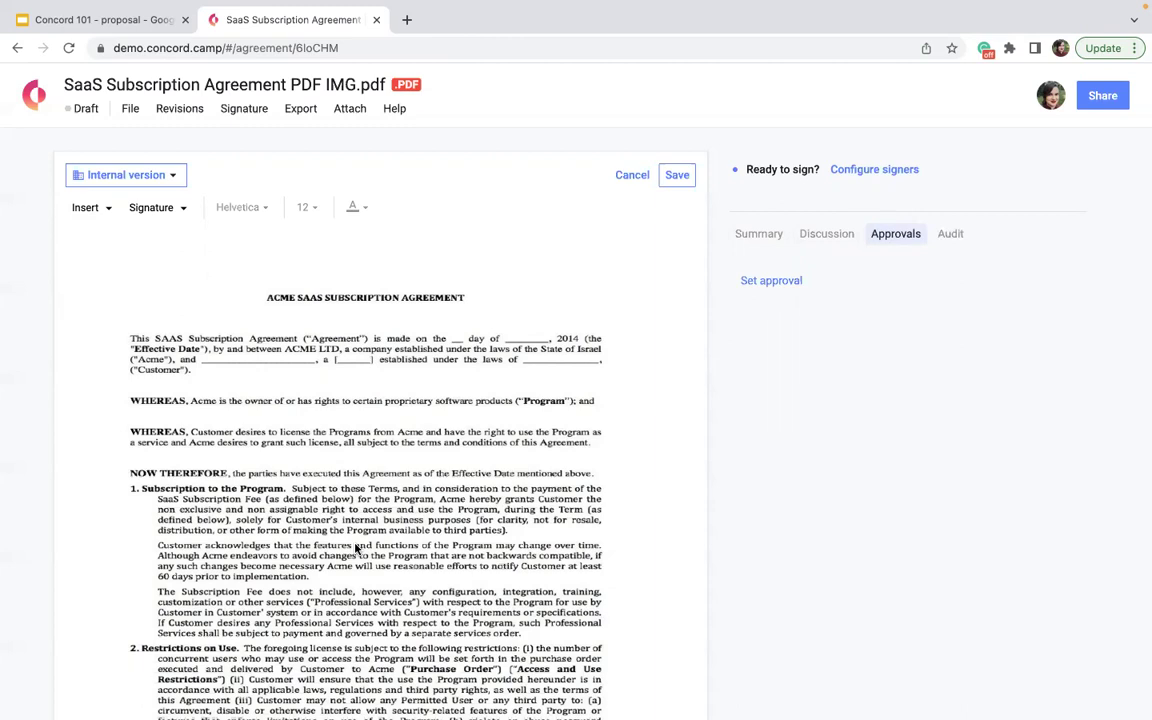
{"action": "left_click", "coordinate": [34, 94]}
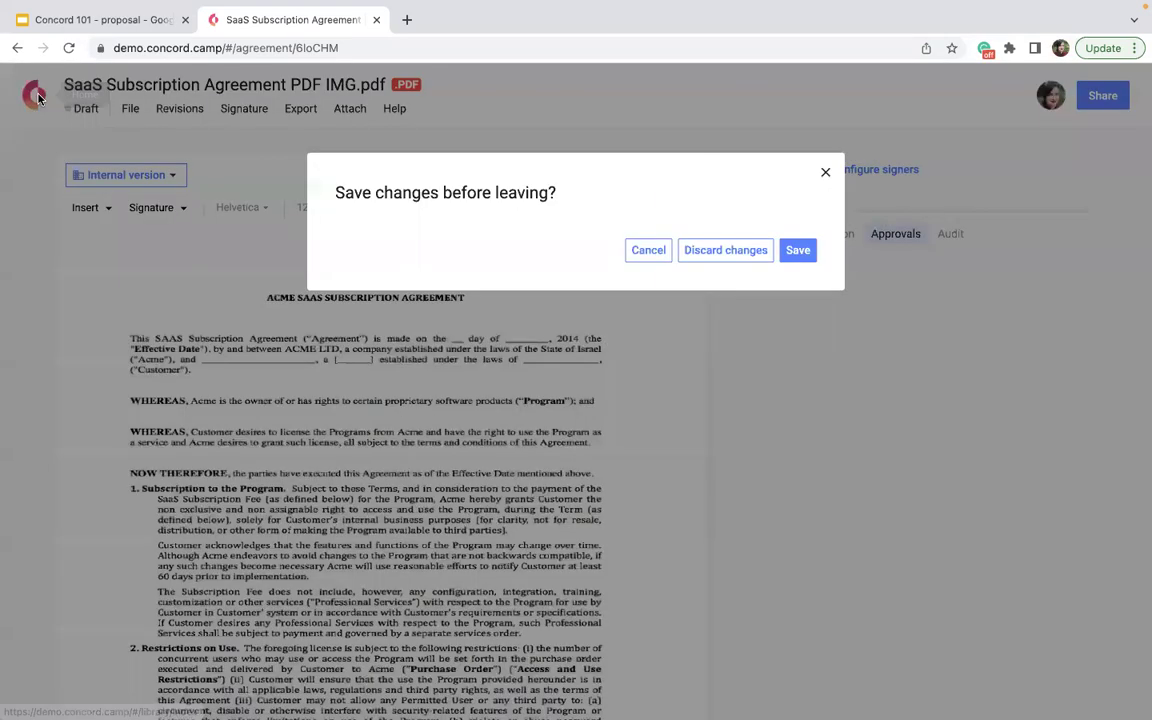
- Discard the unsaved PDF draft and start a new upload from Draft & sign
{"action": "left_click", "coordinate": [712, 252]}
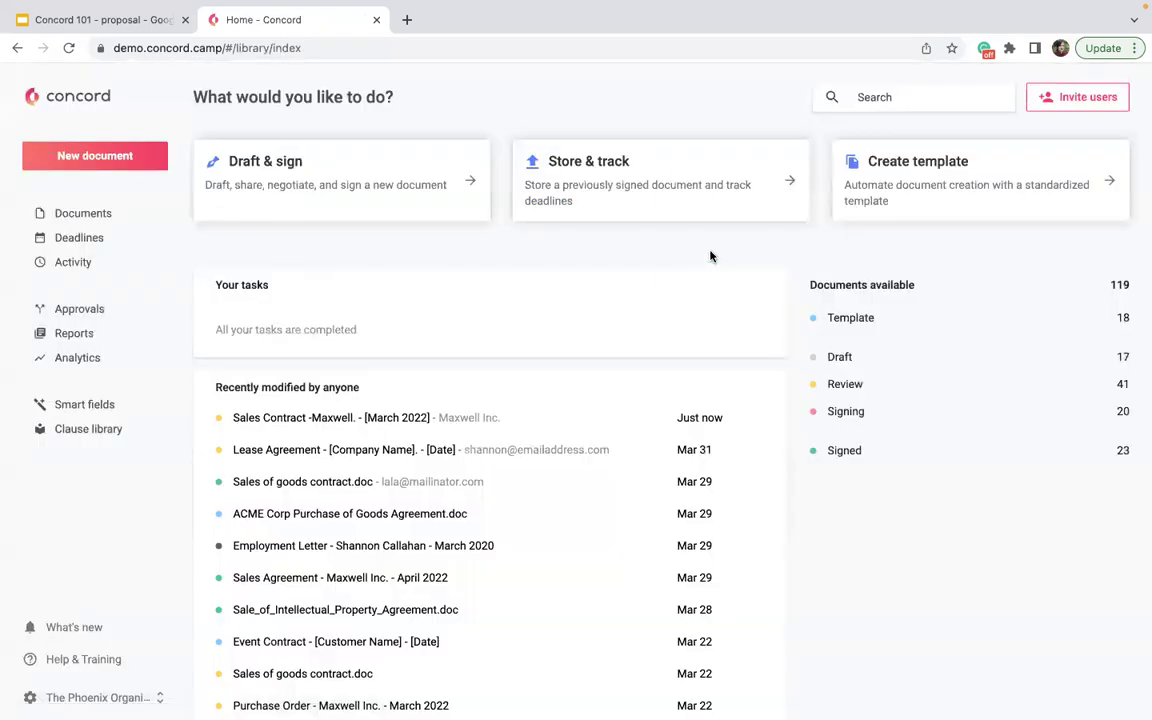
{"action": "left_click", "coordinate": [319, 192]}
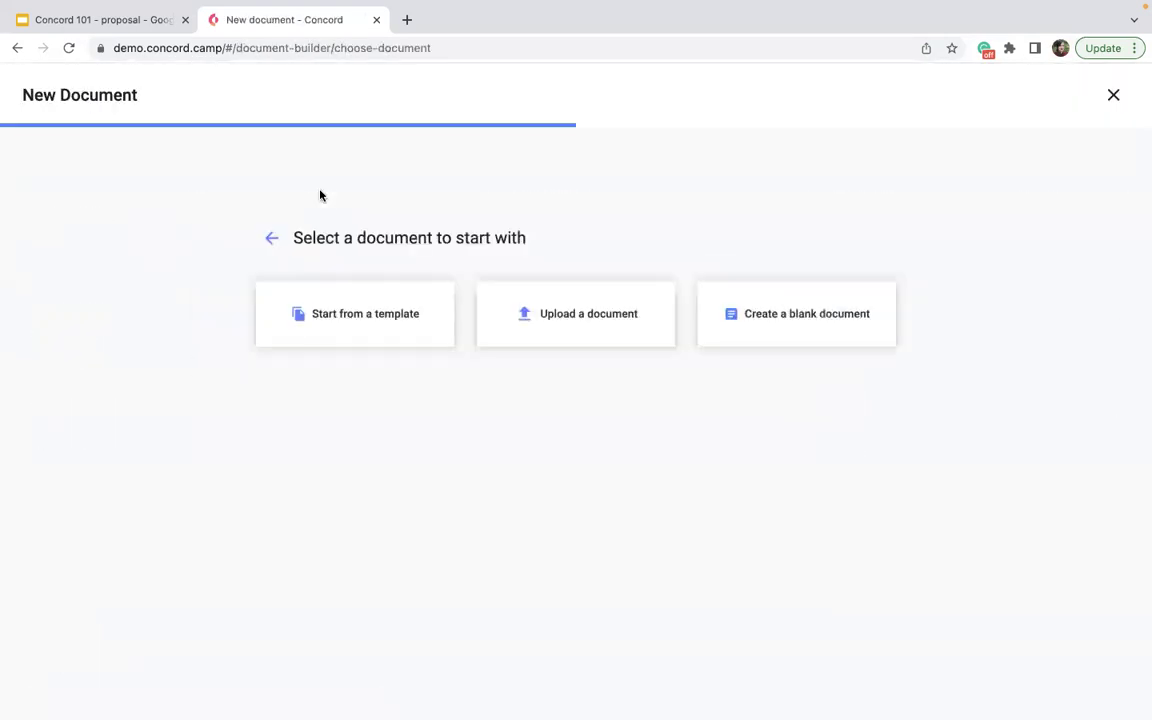
{"action": "left_click", "coordinate": [516, 318]}
- Select Sales of goods contract.doc in the file picker and confirm it for upload
{"action": "left_click", "coordinate": [621, 445]}
{"action": "left_click", "coordinate": [783, 529]}
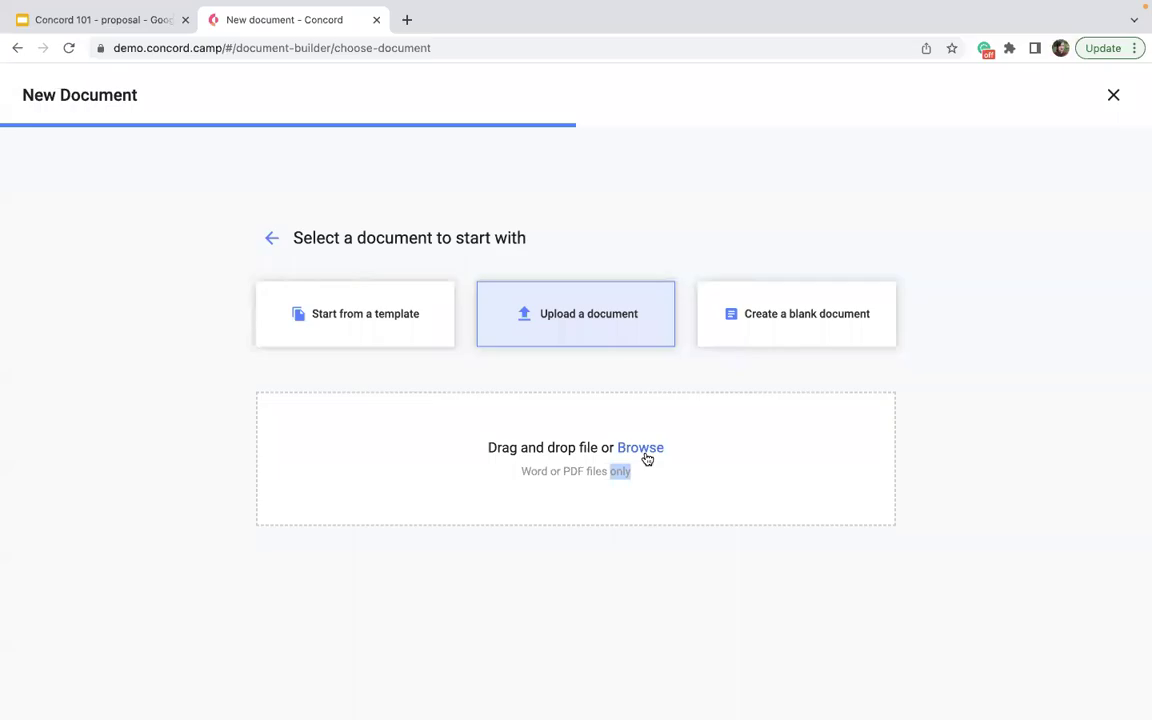
{"action": "left_click", "coordinate": [645, 456]}
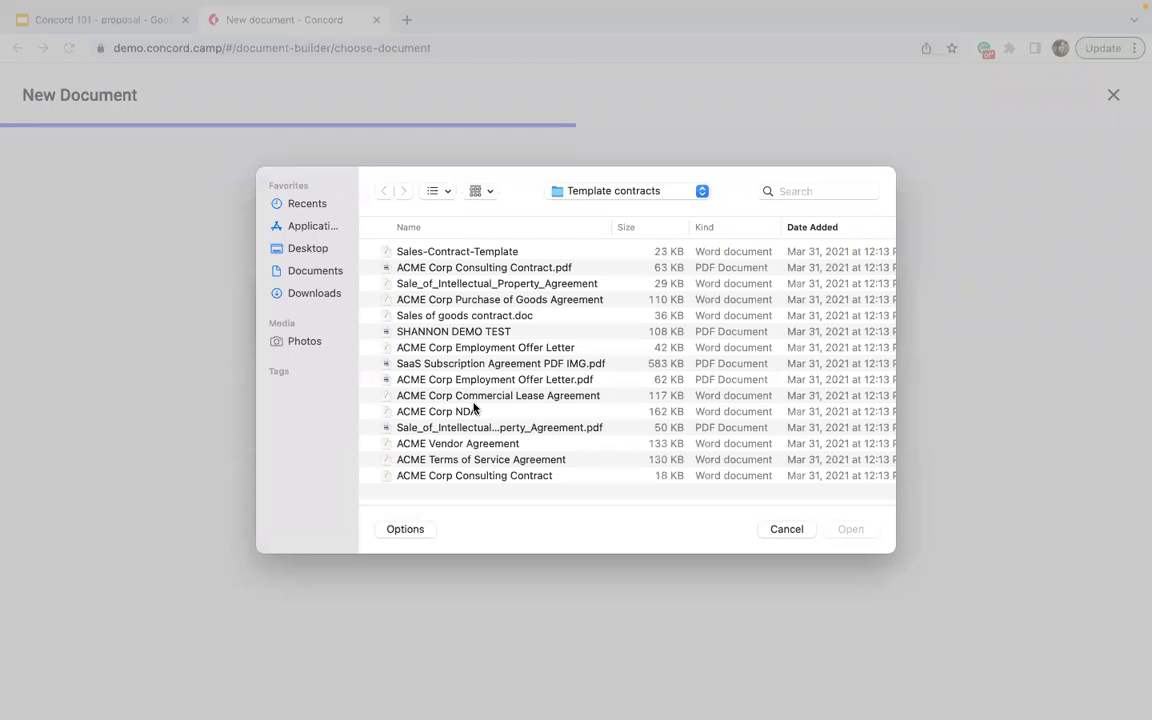
{"action": "left_click", "coordinate": [445, 315]}
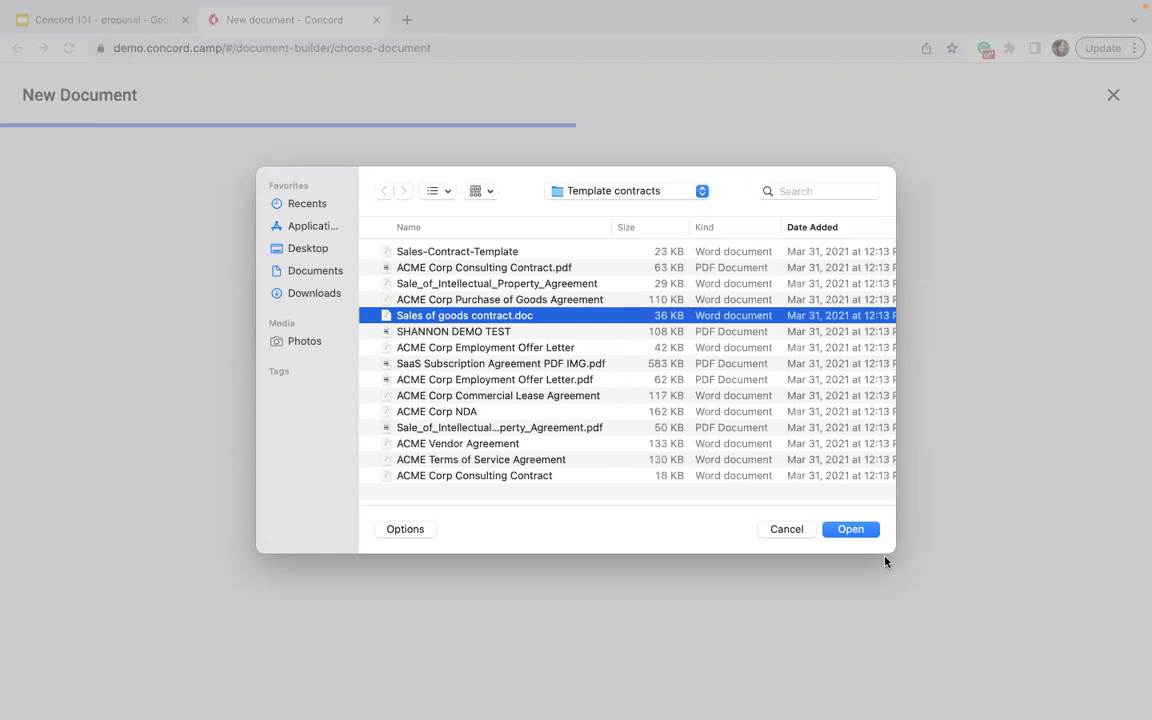
{"action": "left_click", "coordinate": [864, 536]}
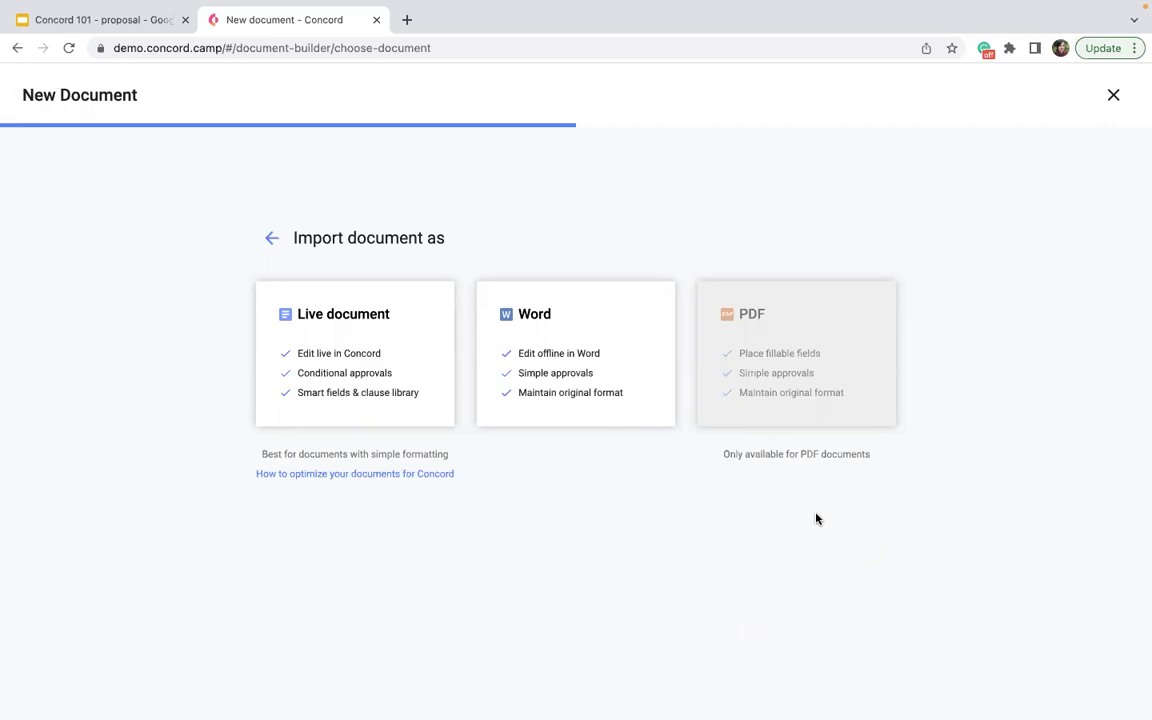
- Import the sales of goods contract as a Word document and review the Insert and Signature field options
{"action": "left_click", "coordinate": [586, 303]}
{"action": "left_click", "coordinate": [324, 468]}
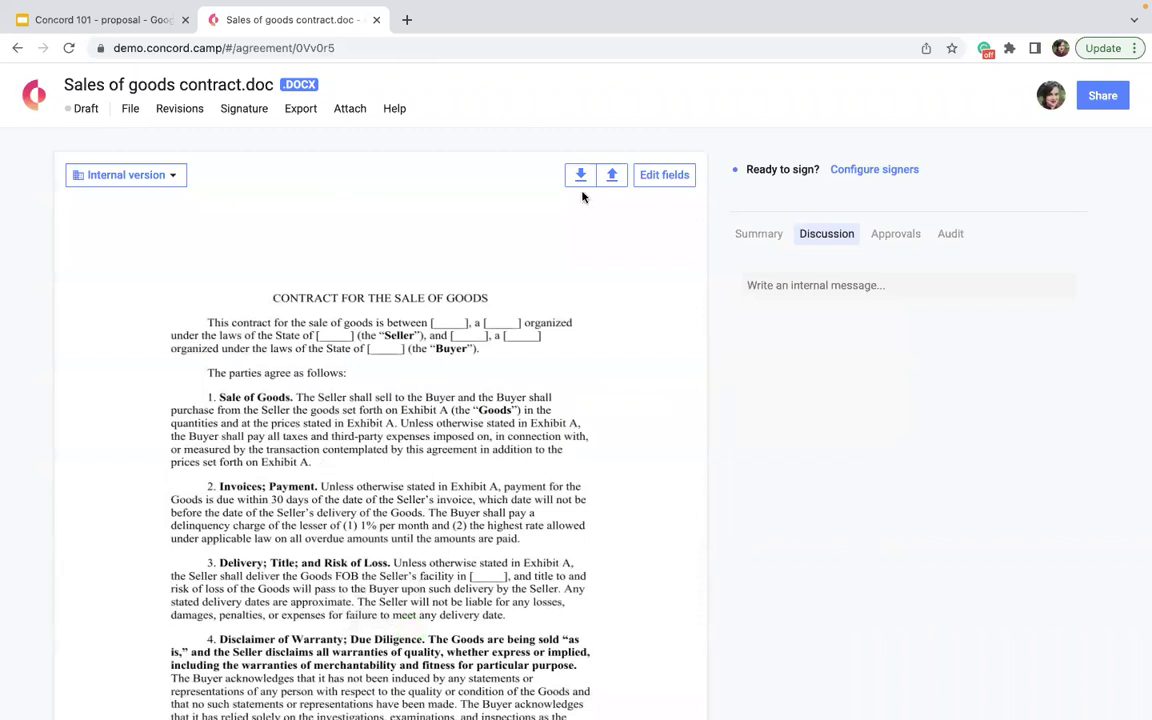
{"action": "left_click", "coordinate": [665, 175]}
{"action": "left_click", "coordinate": [101, 209]}
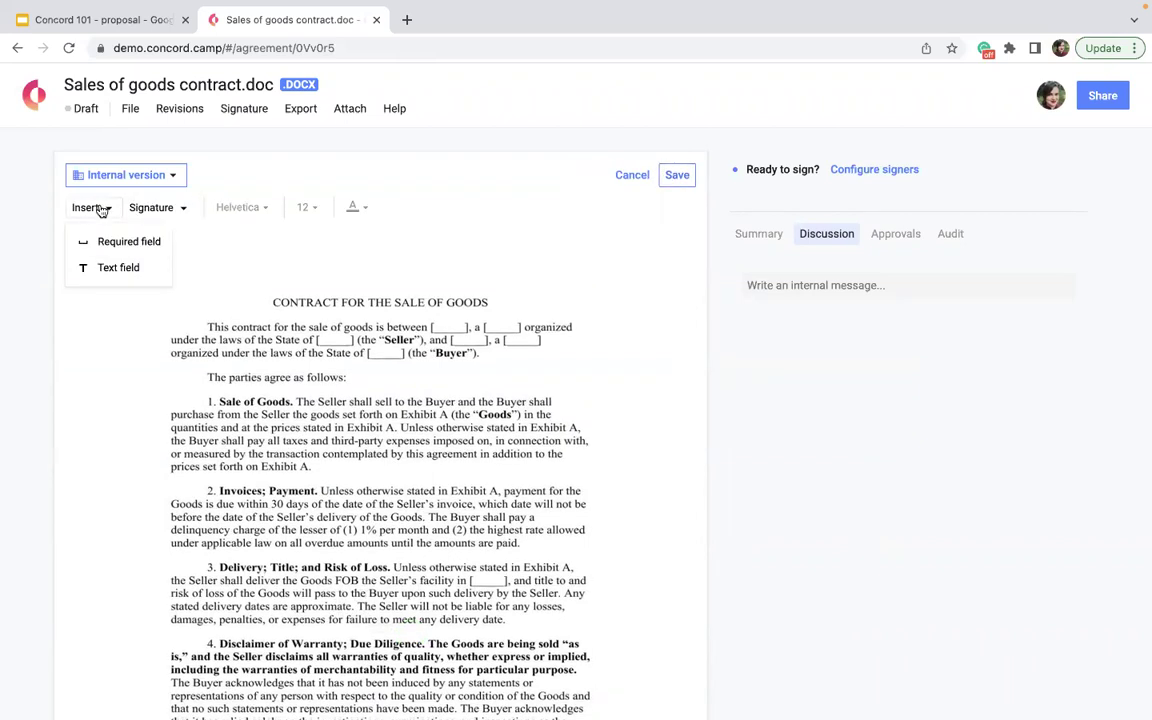
{"action": "left_click", "coordinate": [126, 201]}
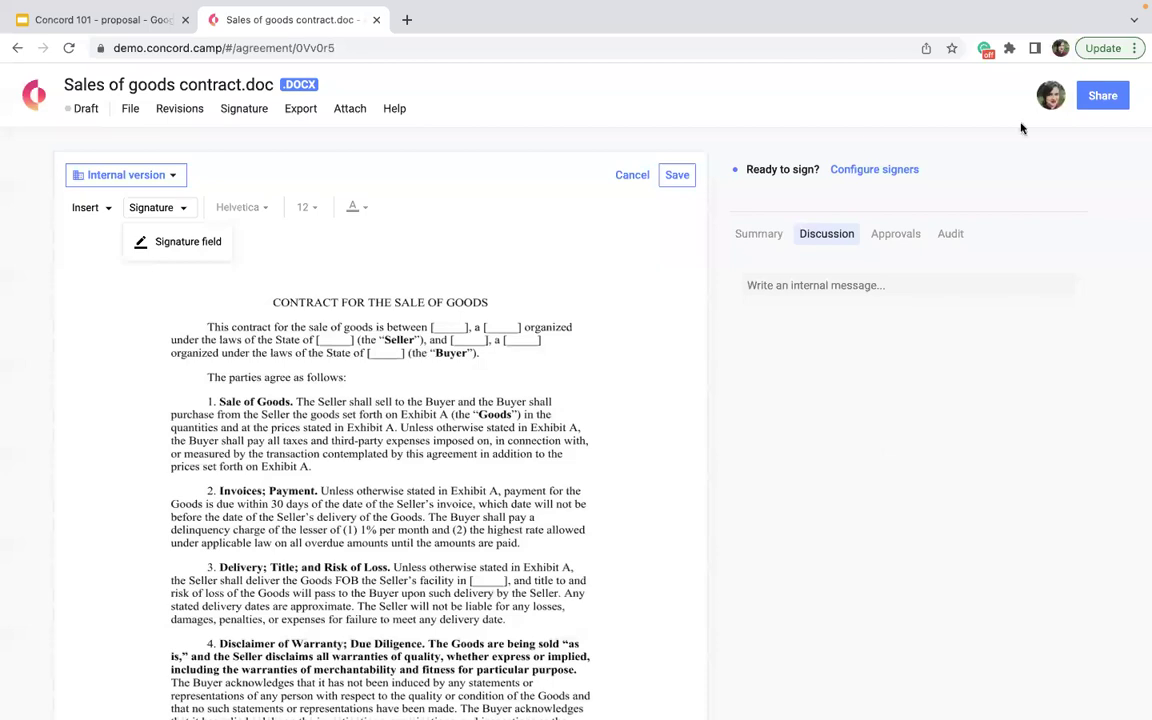
{"action": "left_click", "coordinate": [672, 418]}
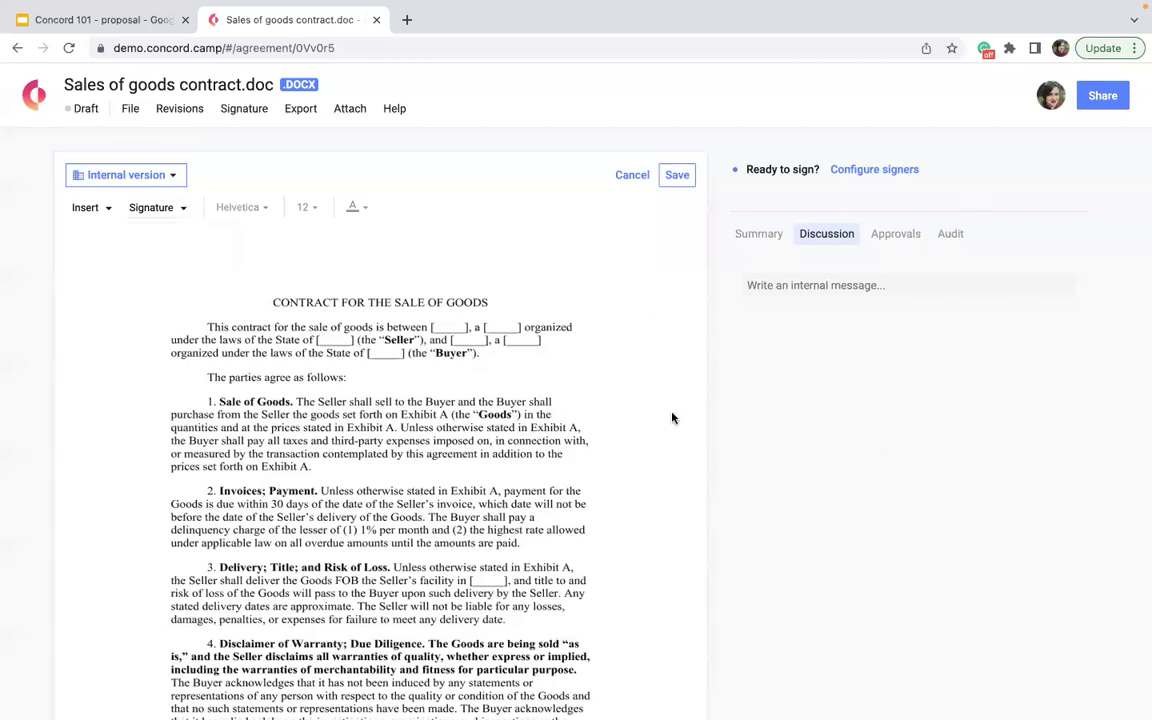
- Save the draft, leave field editing, and return to the home dashboard
{"action": "scroll", "coordinate": [323, 471], "scroll_direction": "down", "scroll_amount": 3}
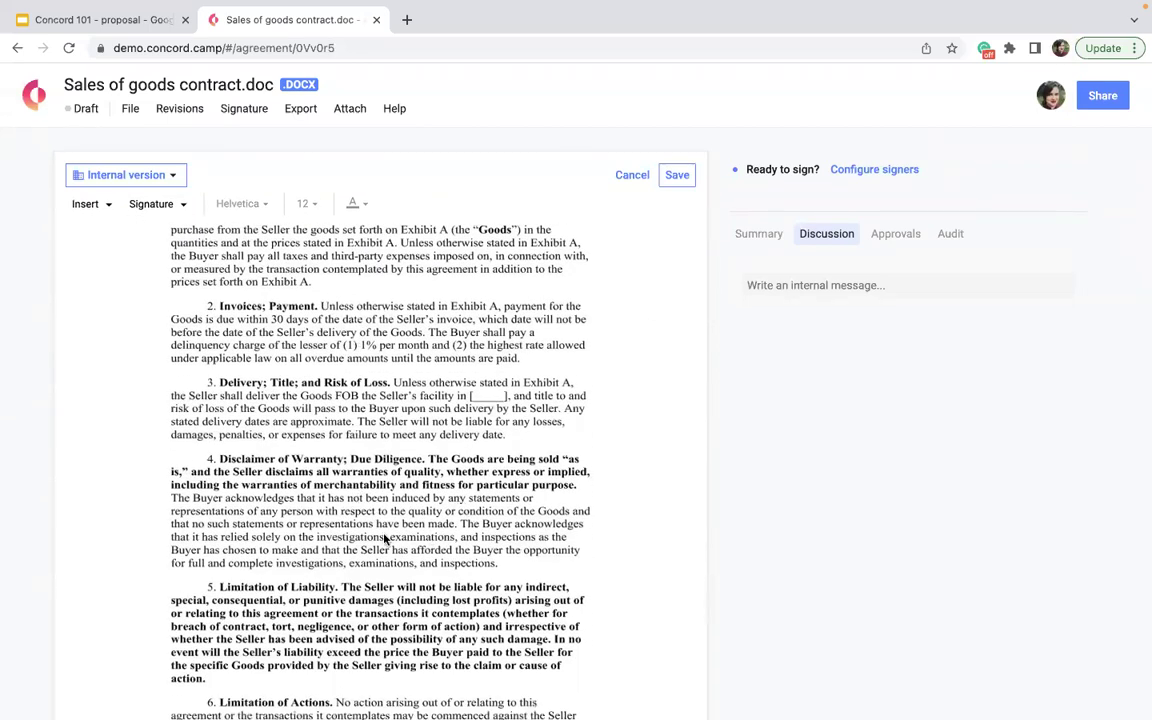
{"action": "scroll", "coordinate": [385, 540], "scroll_direction": "up", "scroll_amount": 3}
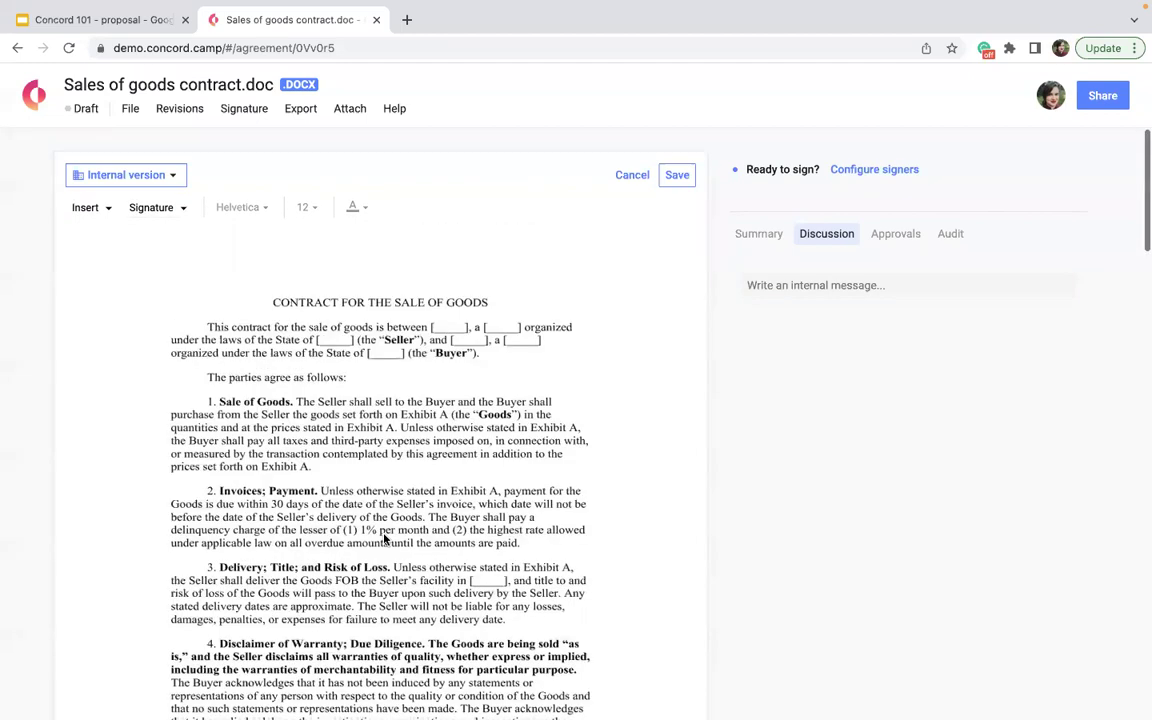
{"action": "left_click", "coordinate": [686, 185]}
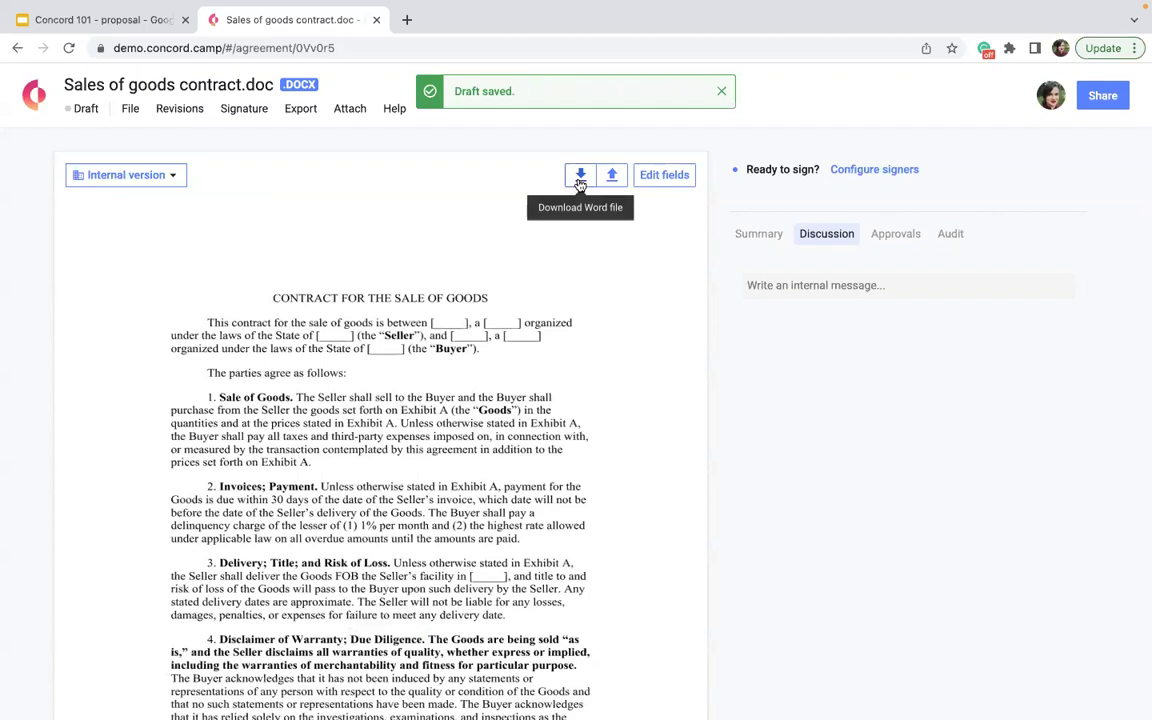
{"action": "left_click", "coordinate": [37, 93]}
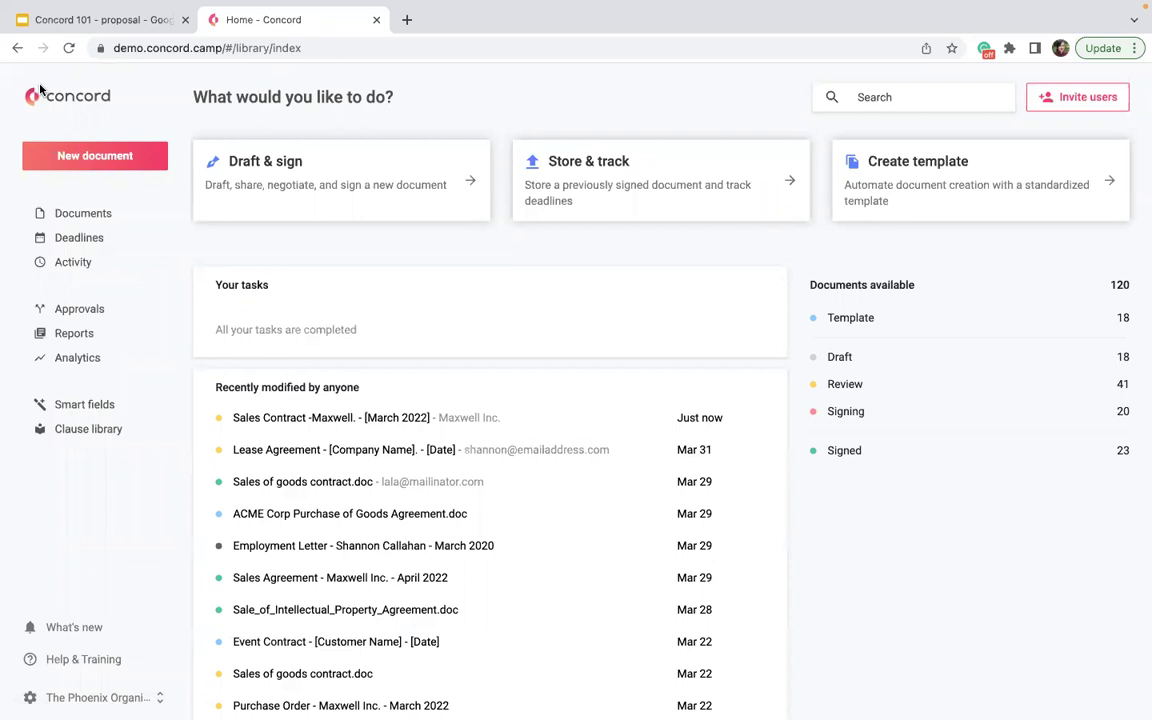
- In a new tab, go to concordnow.com and open Resources > Template Center
{"action": "left_click", "coordinate": [406, 19]}
{"action": "left_click", "coordinate": [389, 39]}
{"action": "type", "text": "concordnow"}
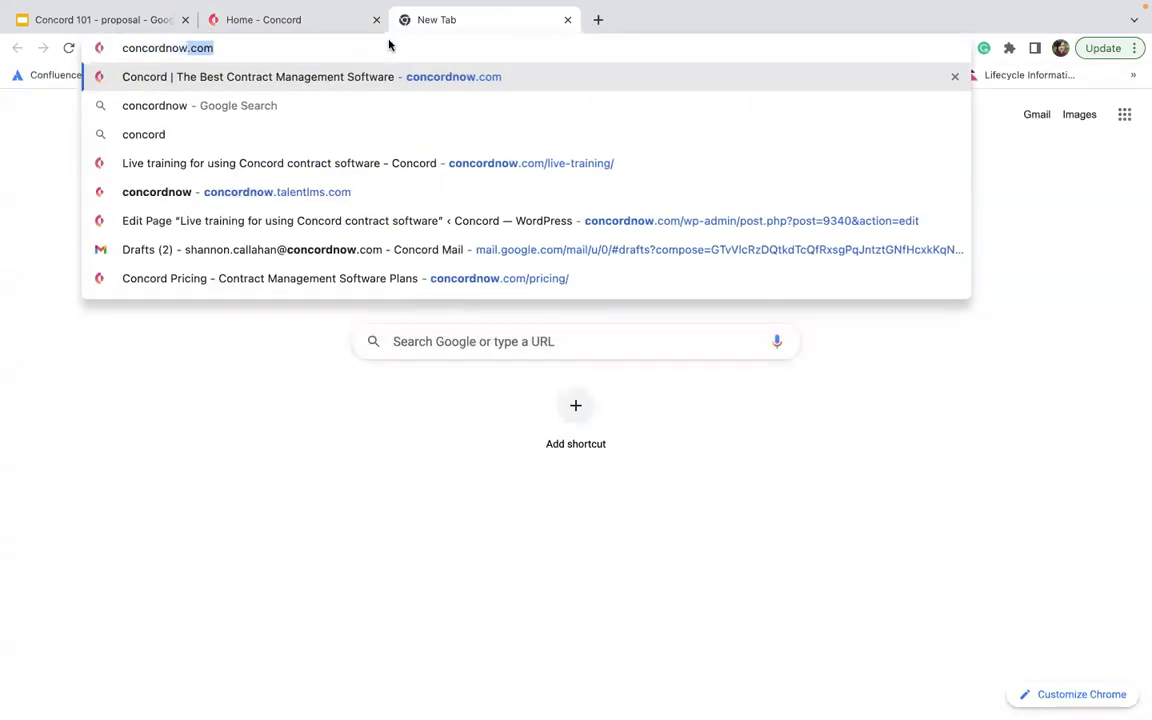
{"action": "key", "text": "Return"}
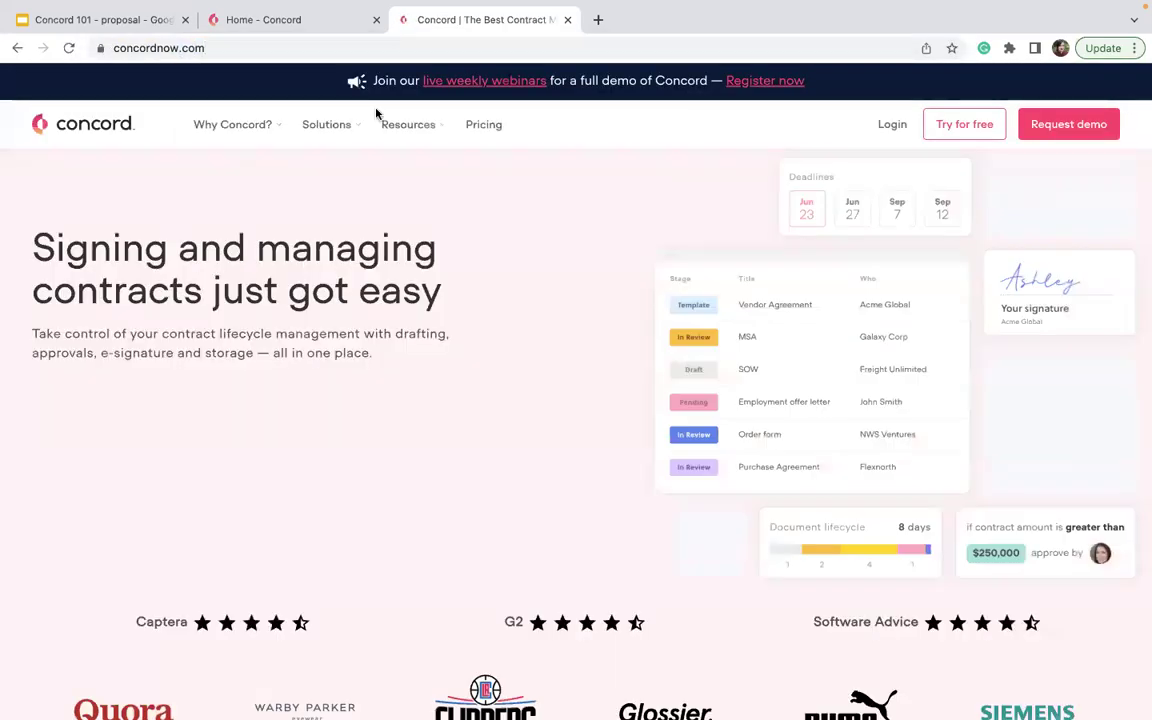
{"action": "mouse_move", "coordinate": [396, 137]}
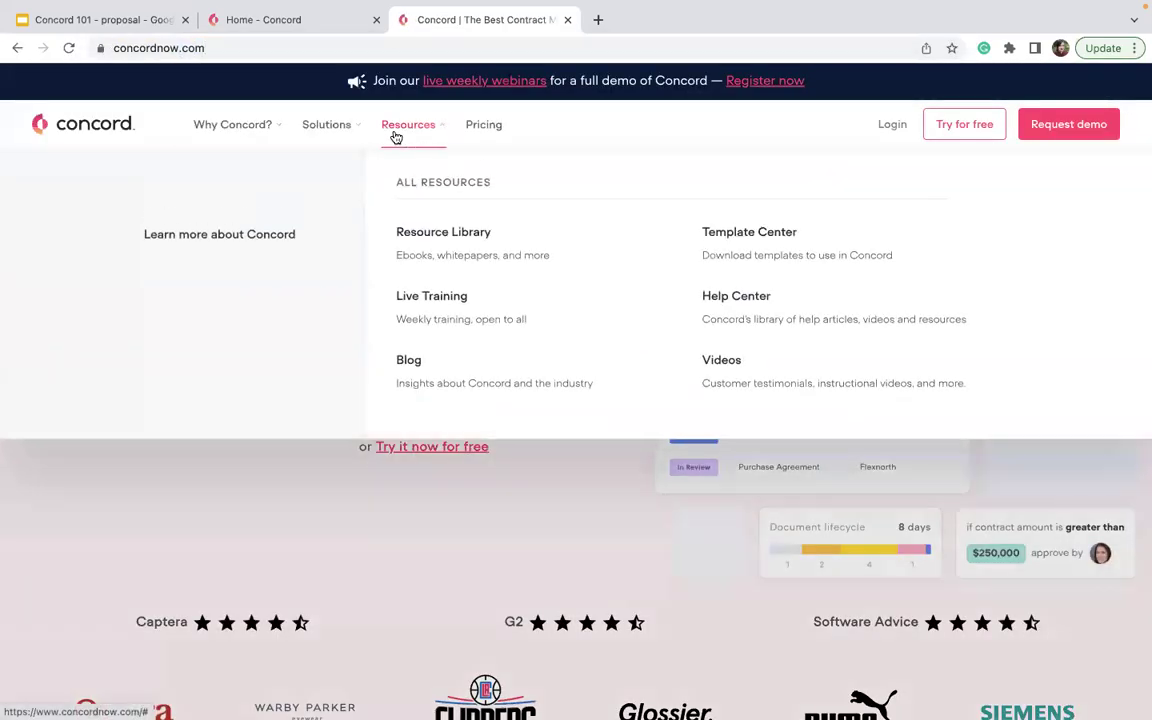
{"action": "left_click", "coordinate": [785, 263]}
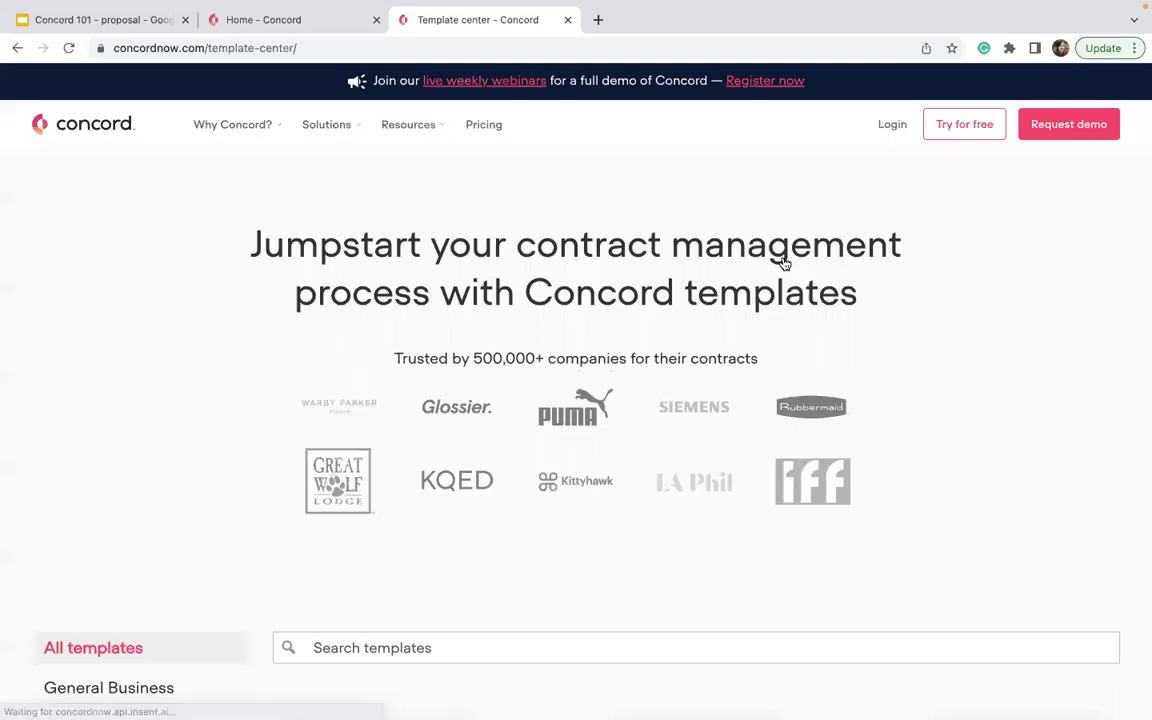
- Find and open the Digital Marketing Agreement Template page
{"action": "scroll", "coordinate": [782, 260], "scroll_direction": "down", "scroll_amount": 10}
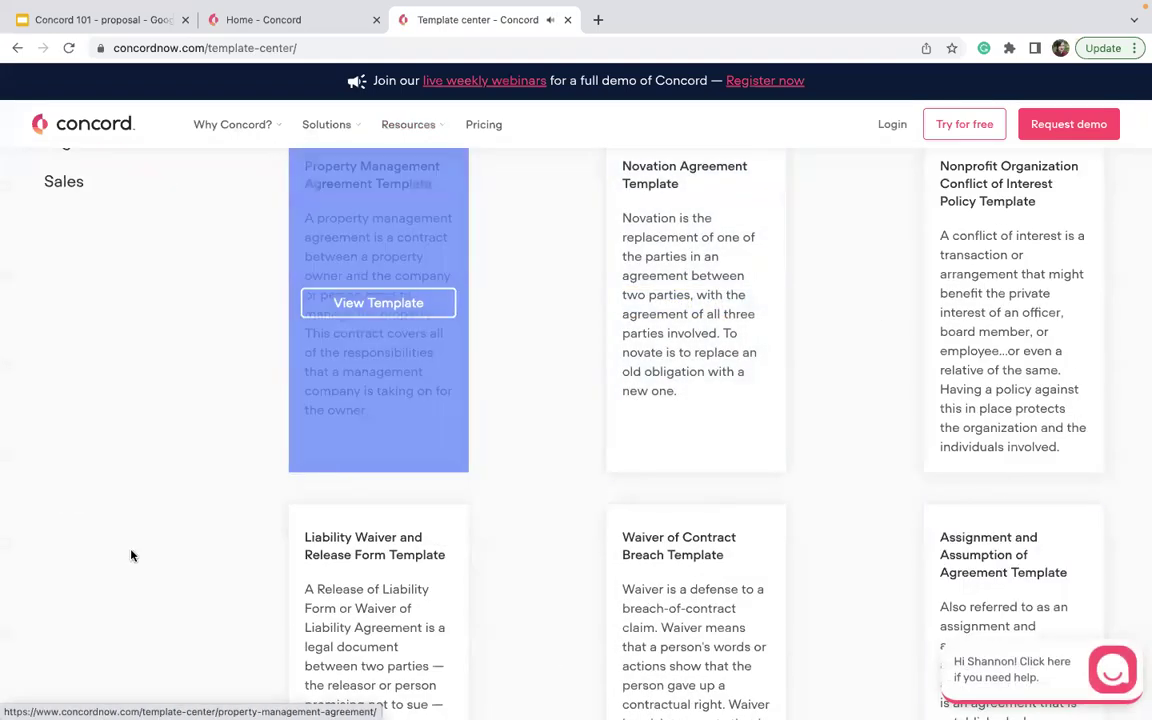
{"action": "scroll", "coordinate": [131, 553], "scroll_direction": "down", "scroll_amount": 5}
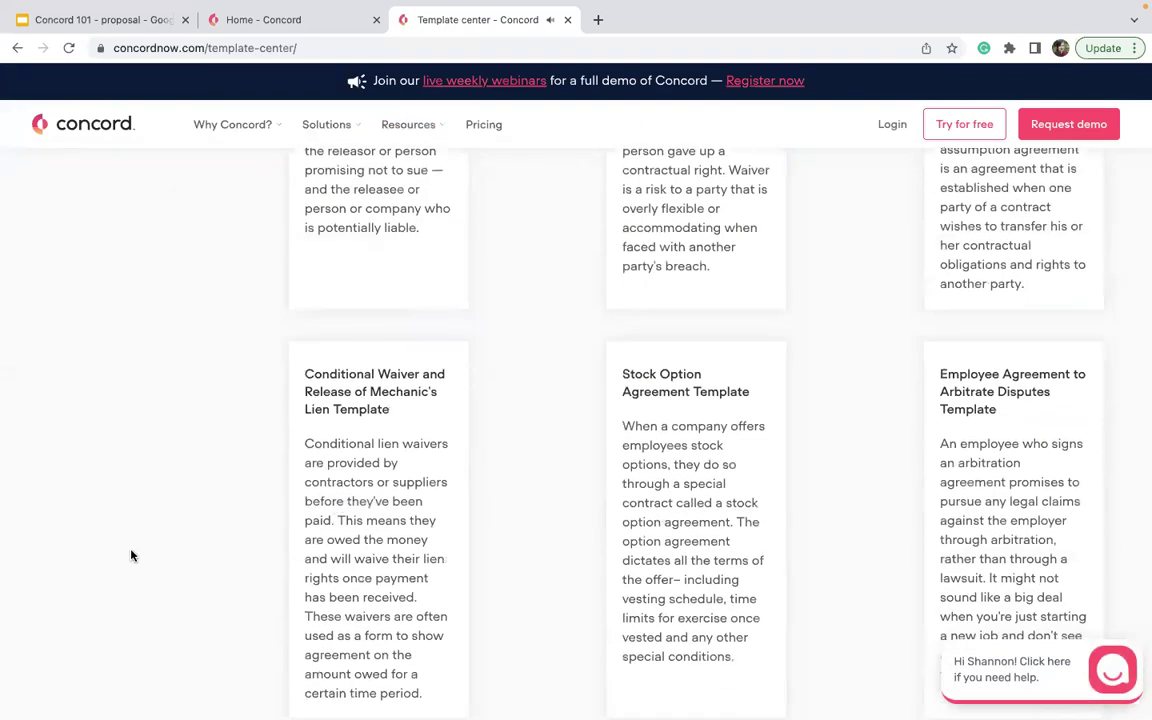
{"action": "scroll", "coordinate": [131, 553], "scroll_direction": "down", "scroll_amount": 7}
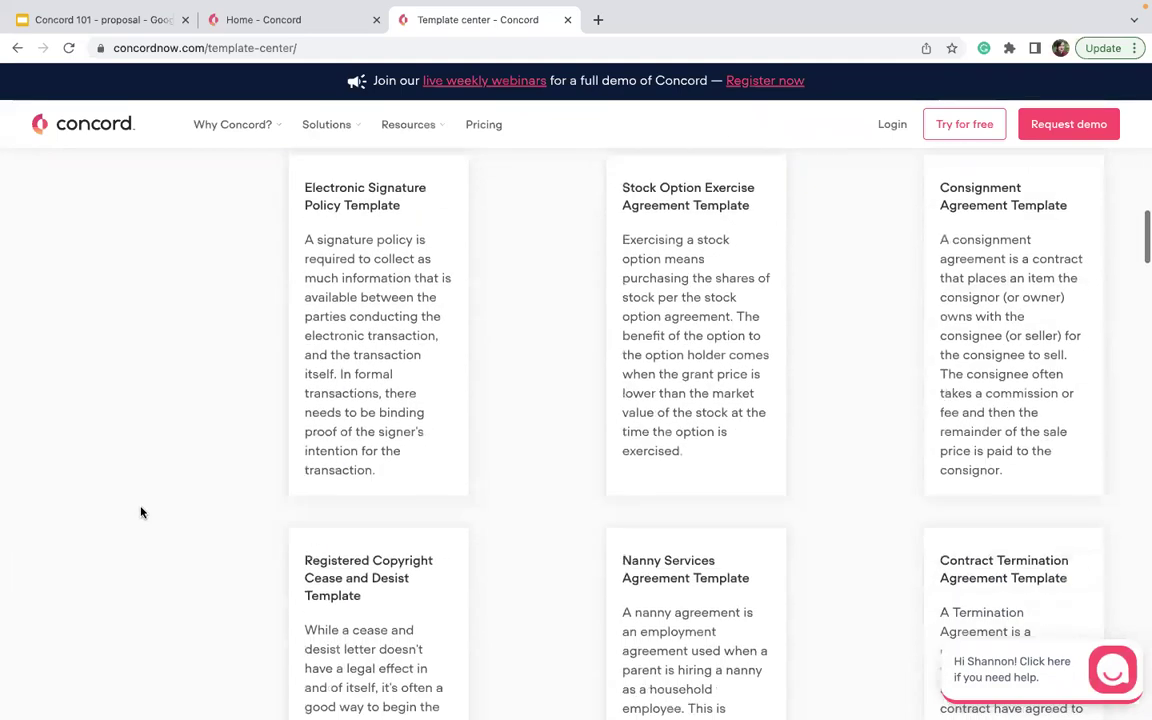
{"action": "scroll", "coordinate": [141, 512], "scroll_direction": "down", "scroll_amount": 2}
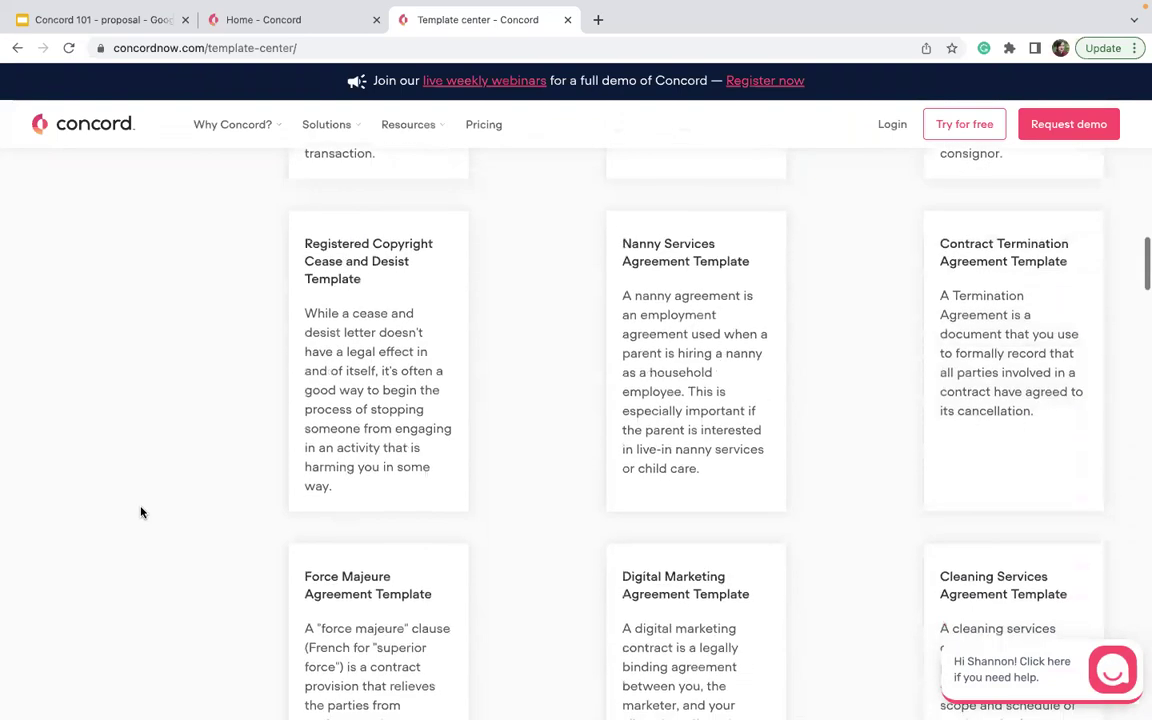
{"action": "scroll", "coordinate": [141, 512], "scroll_direction": "down", "scroll_amount": 1}
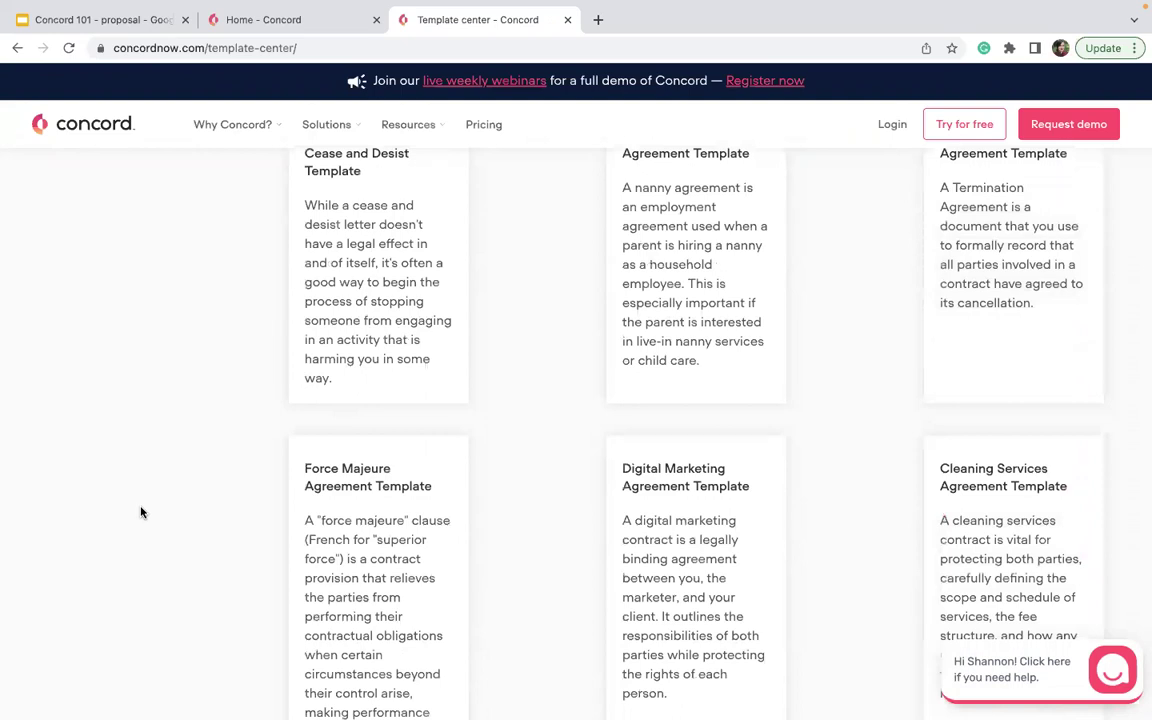
{"action": "scroll", "coordinate": [141, 512], "scroll_direction": "down", "scroll_amount": 6}
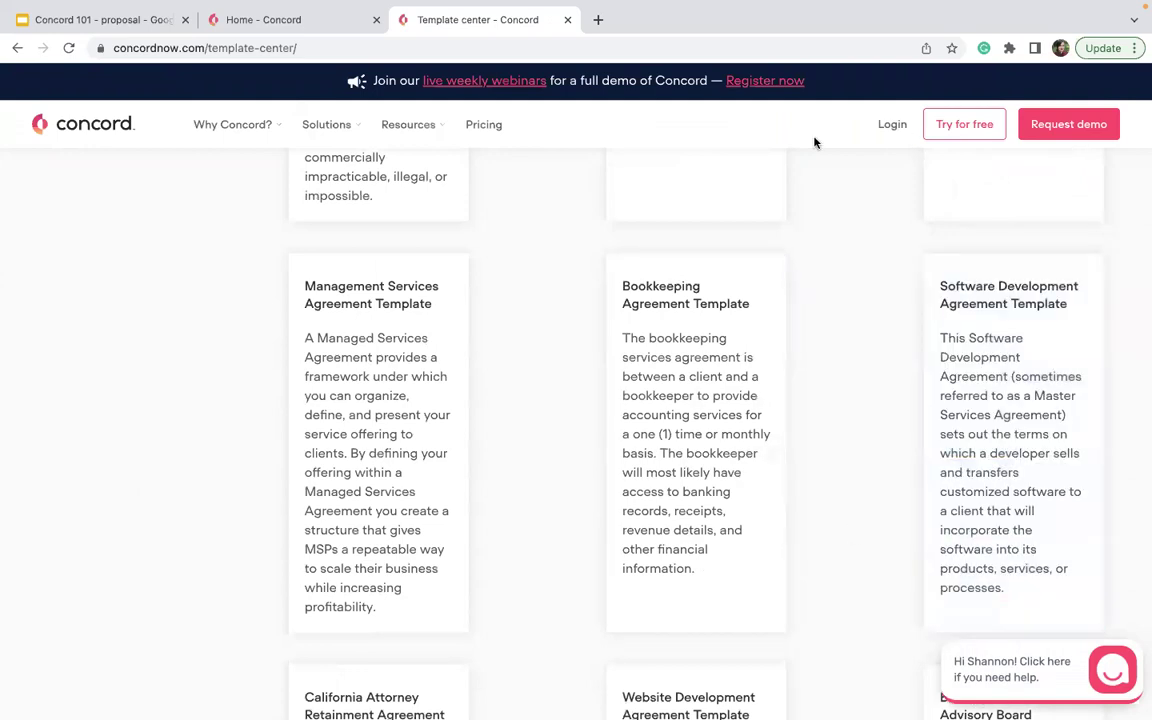
{"action": "scroll", "coordinate": [748, 522], "scroll_direction": "down", "scroll_amount": 5}
{"action": "scroll", "coordinate": [749, 523], "scroll_direction": "down", "scroll_amount": 5}
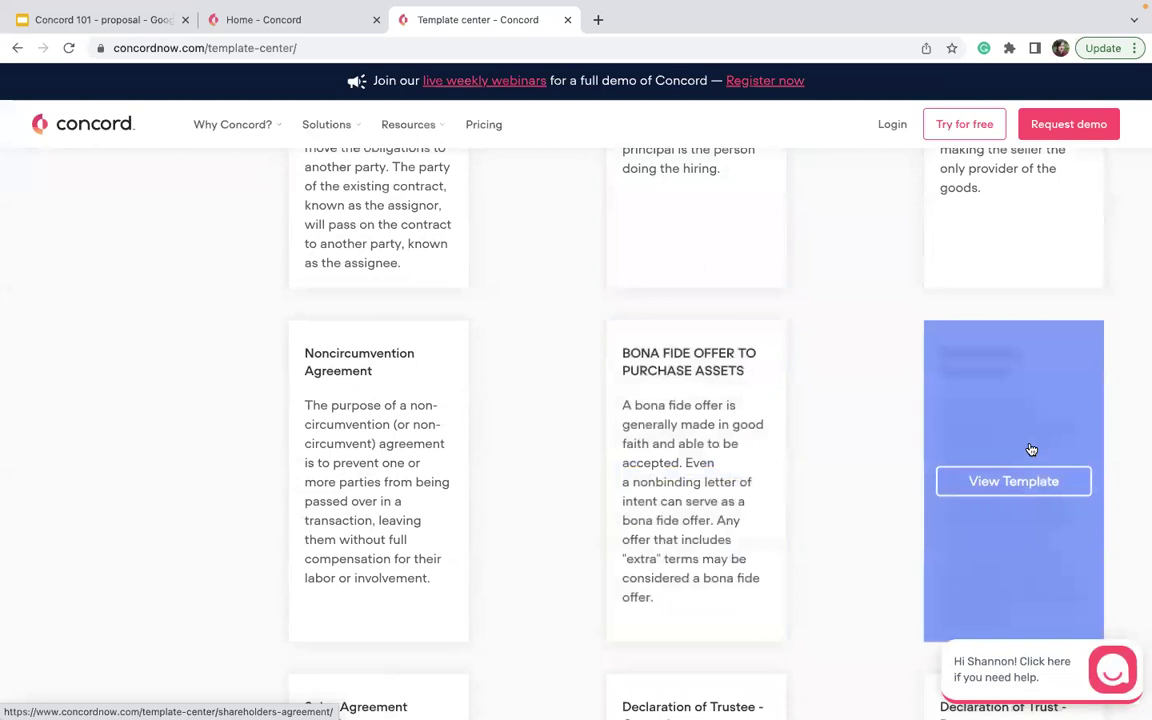
{"action": "scroll", "coordinate": [1028, 450], "scroll_direction": "down", "scroll_amount": 5}
{"action": "scroll", "coordinate": [332, 462], "scroll_direction": "down", "scroll_amount": 1}
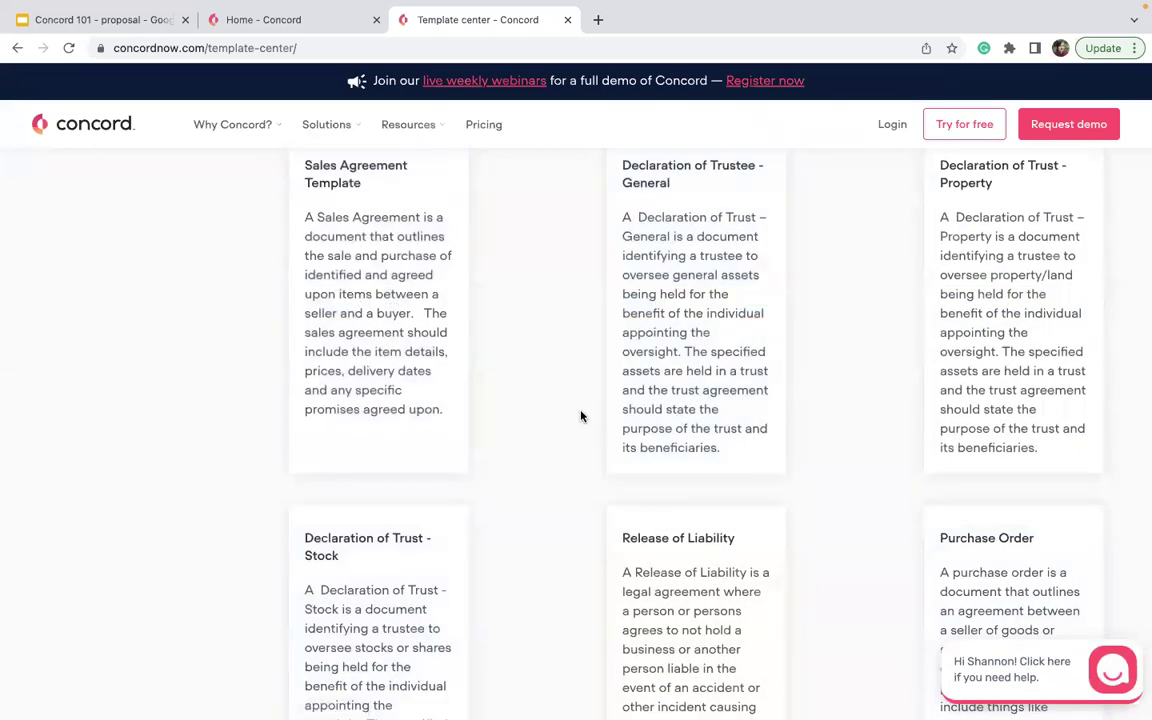
{"action": "scroll", "coordinate": [386, 358], "scroll_direction": "up", "scroll_amount": 6}
{"action": "scroll", "coordinate": [386, 420], "scroll_direction": "up", "scroll_amount": 2}
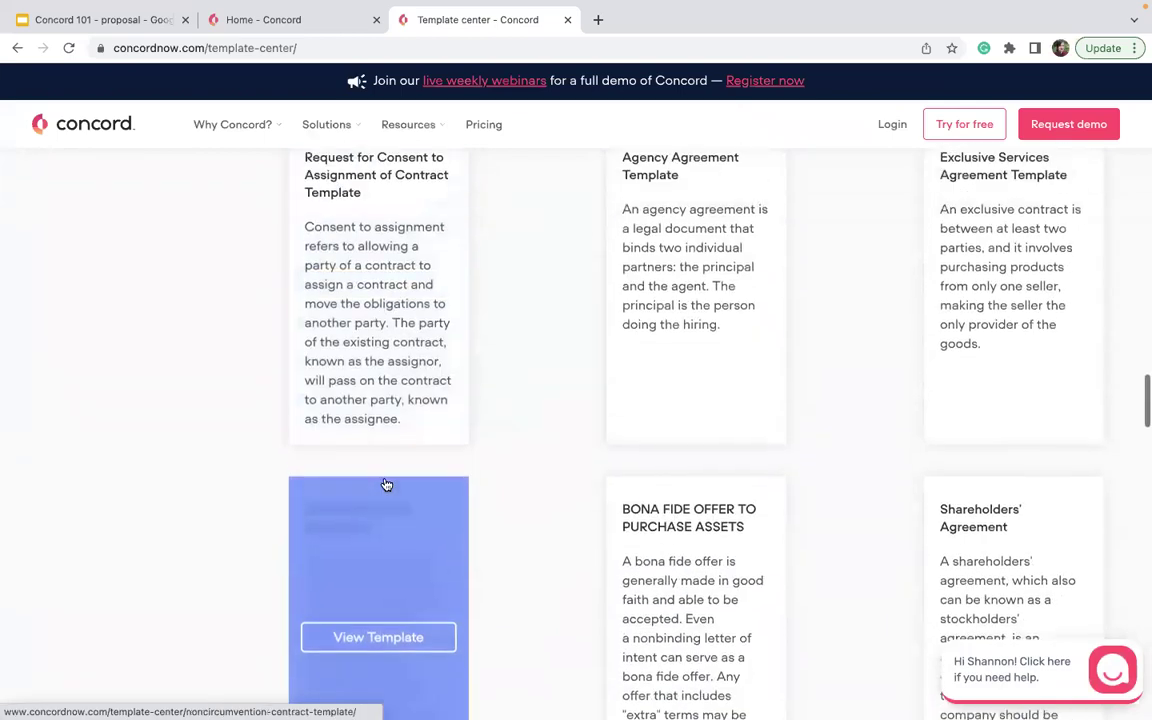
{"action": "scroll", "coordinate": [519, 544], "scroll_direction": "up", "scroll_amount": 5}
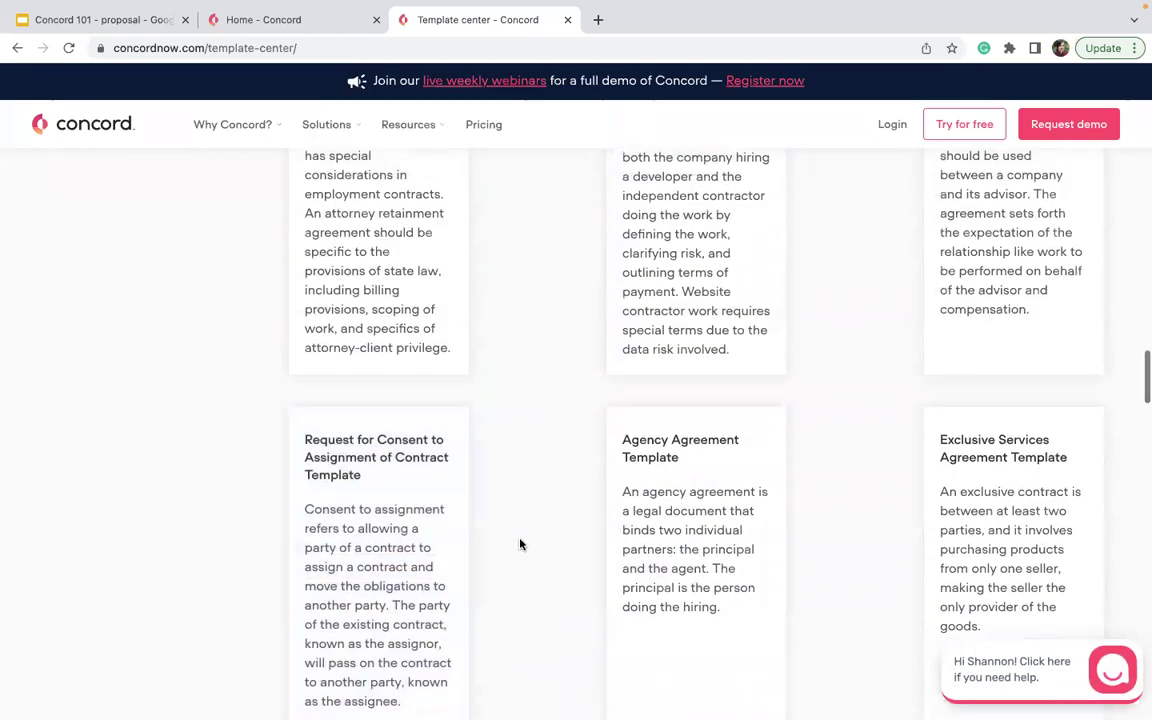
{"action": "scroll", "coordinate": [519, 544], "scroll_direction": "up", "scroll_amount": 3}
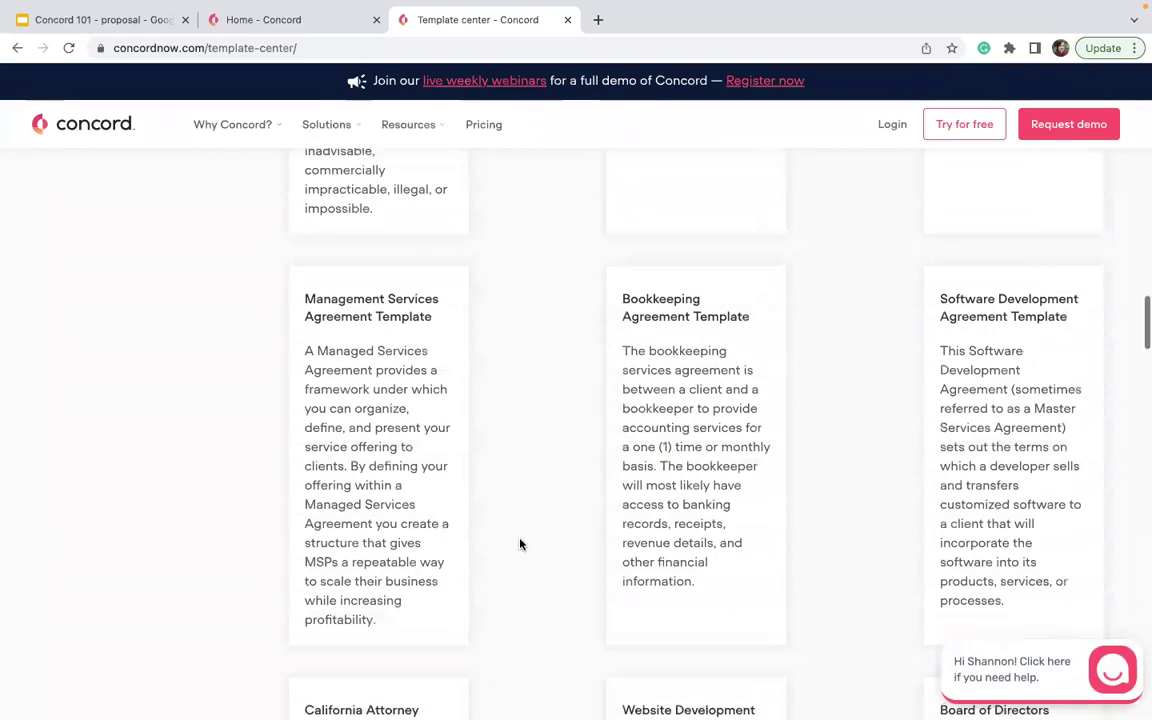
{"action": "scroll", "coordinate": [519, 544], "scroll_direction": "up", "scroll_amount": 3}
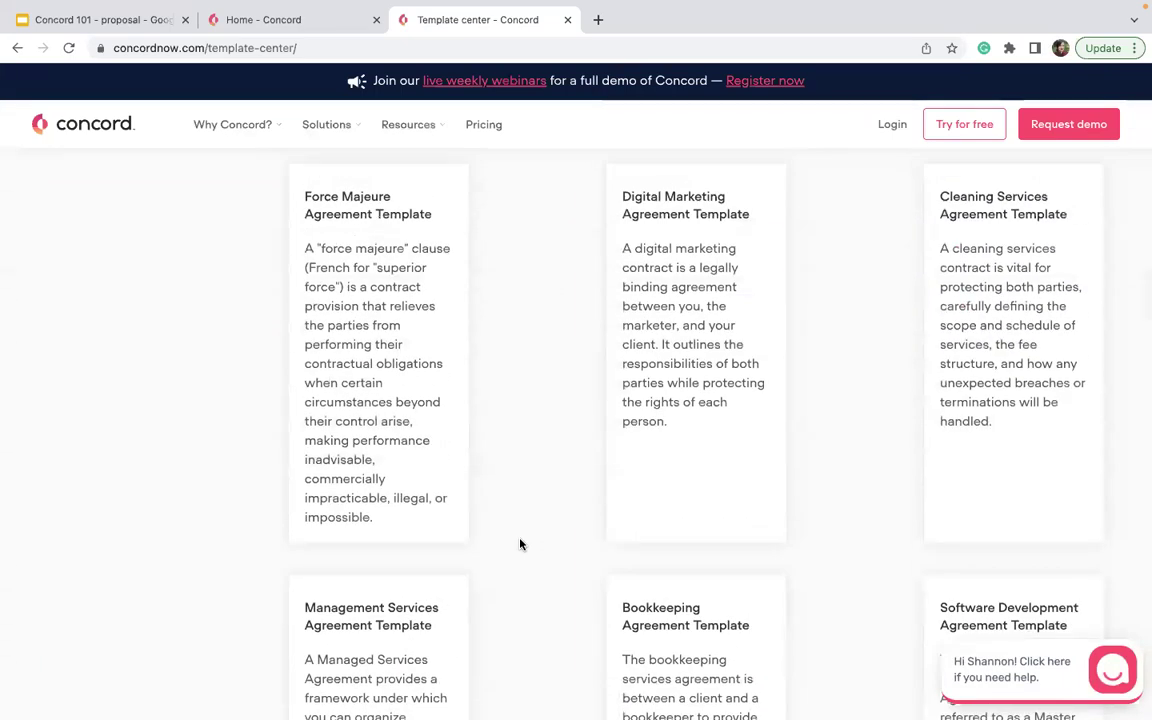
{"action": "scroll", "coordinate": [519, 544], "scroll_direction": "up", "scroll_amount": 2}
{"action": "left_click", "coordinate": [661, 468]}
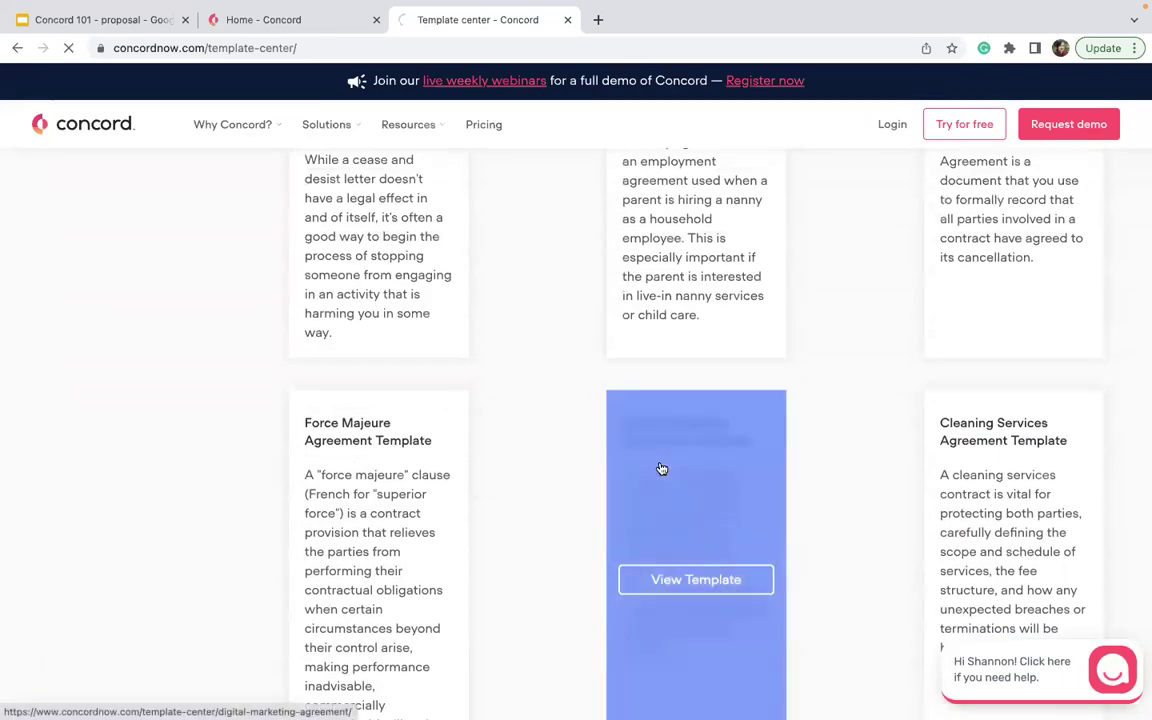
- Download the template as a .docx after accepting the disclaimer, then return to the Concord tab
{"action": "scroll", "coordinate": [658, 468], "scroll_direction": "down", "scroll_amount": 10}
{"action": "scroll", "coordinate": [467, 566], "scroll_direction": "down", "scroll_amount": 15}
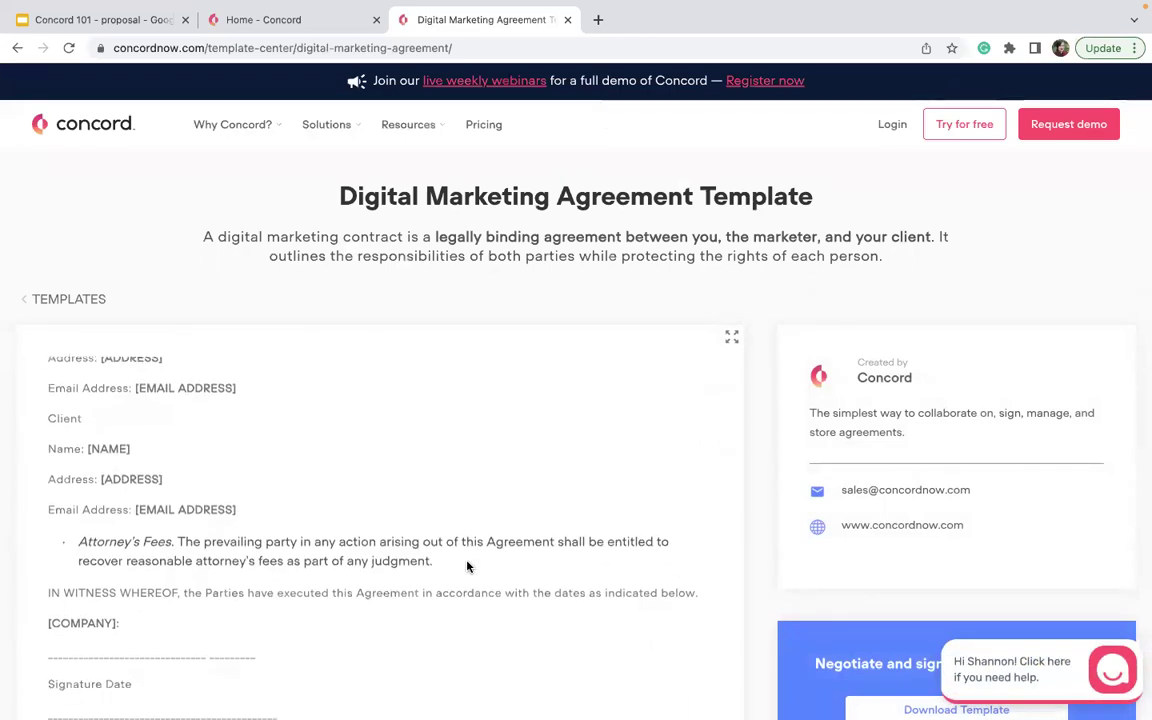
{"action": "scroll", "coordinate": [813, 411], "scroll_direction": "down", "scroll_amount": 5}
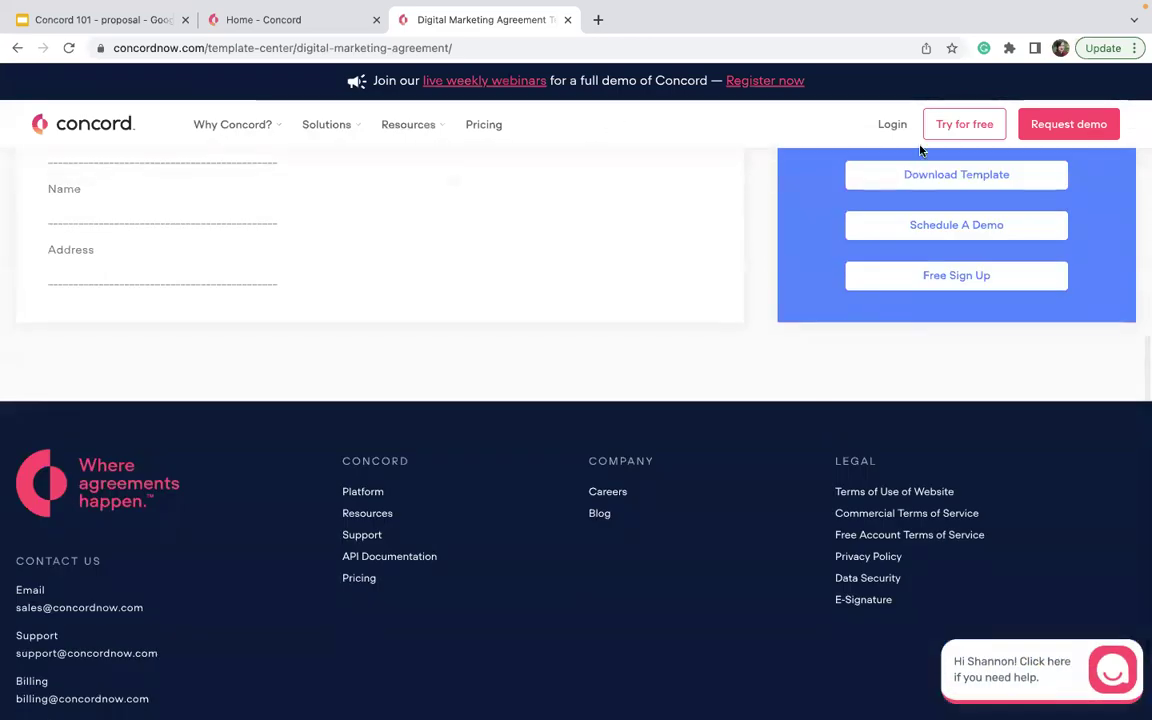
{"action": "left_click", "coordinate": [915, 174]}
{"action": "left_click", "coordinate": [357, 656]}
{"action": "left_click", "coordinate": [468, 688]}
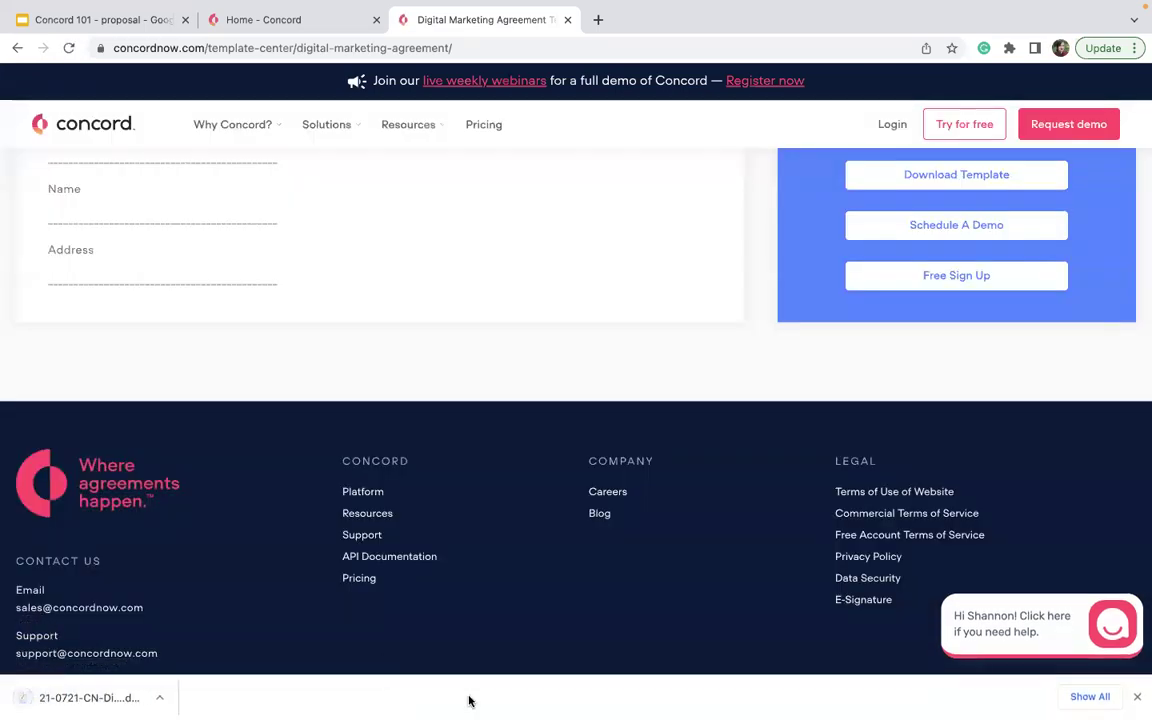
{"action": "left_click", "coordinate": [306, 22]}
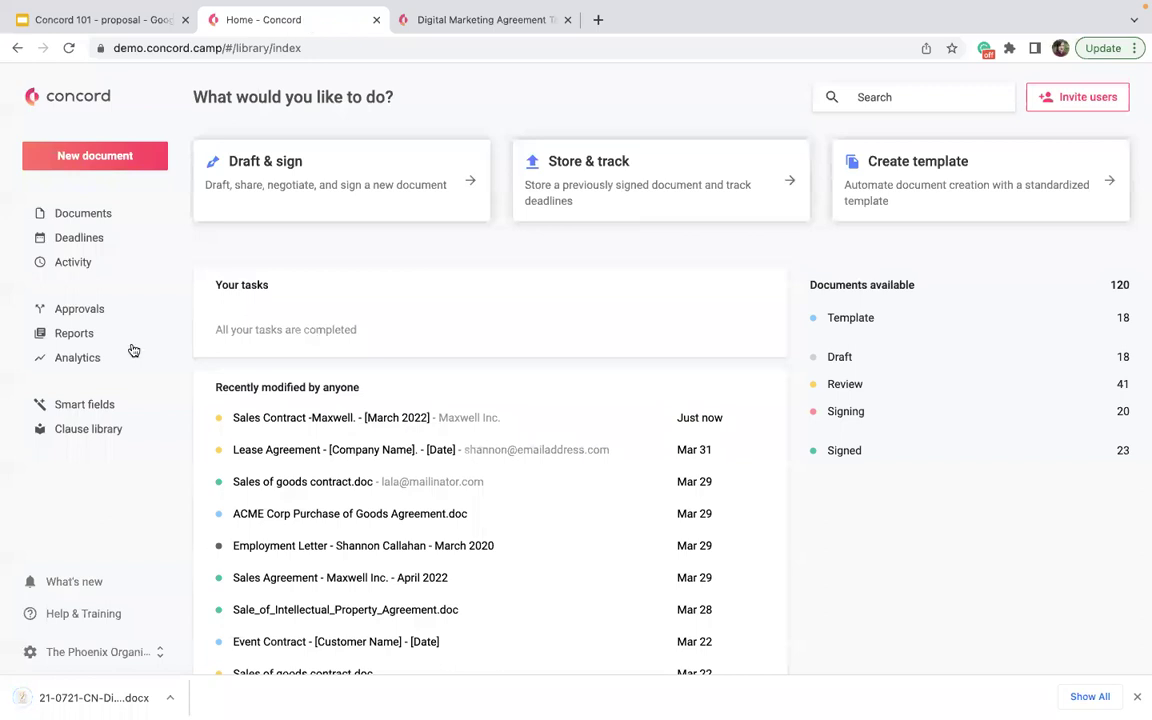
- Upload the downloaded Digital Marketing Agreement .docx via Draft & sign and create it as a live document
{"action": "left_click", "coordinate": [275, 184]}
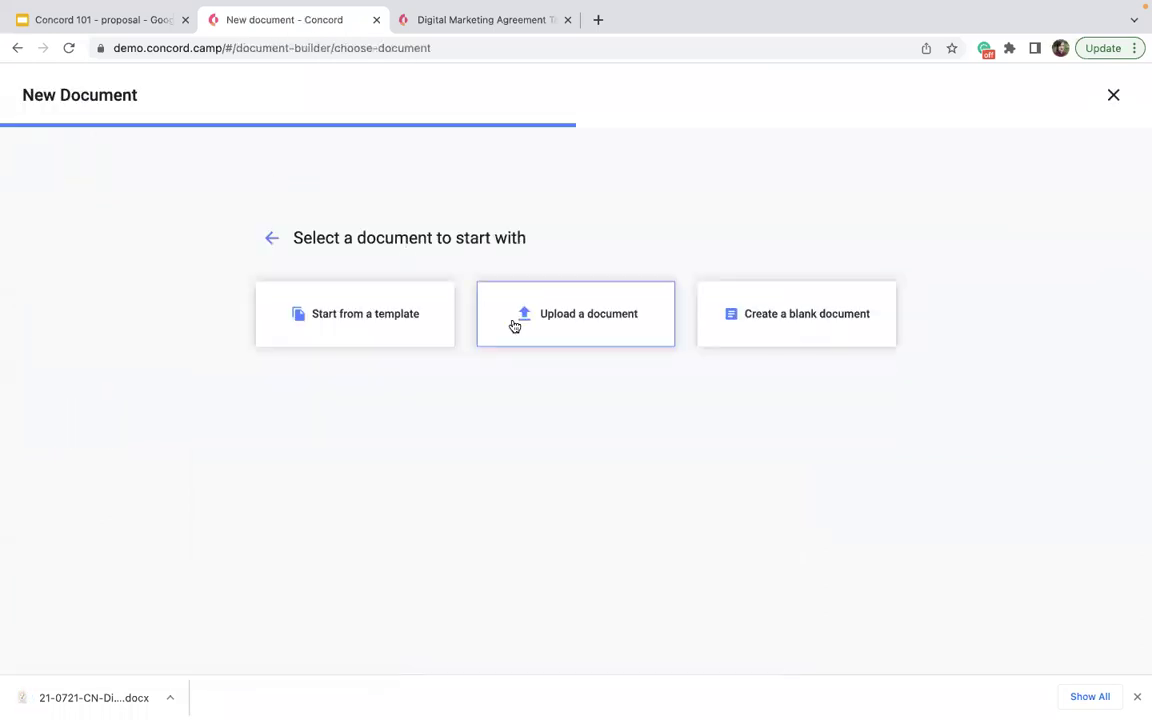
{"action": "left_click", "coordinate": [514, 326]}
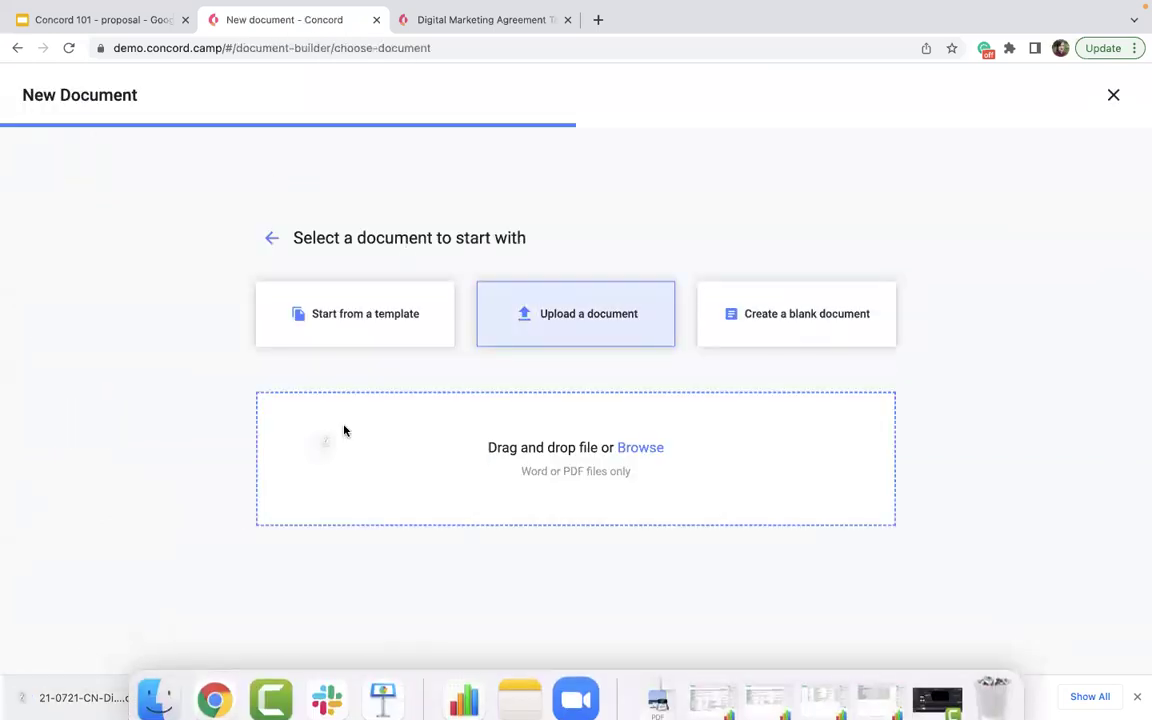
{"action": "left_click_drag", "start_coordinate": [344, 430], "coordinate": [434, 447]}
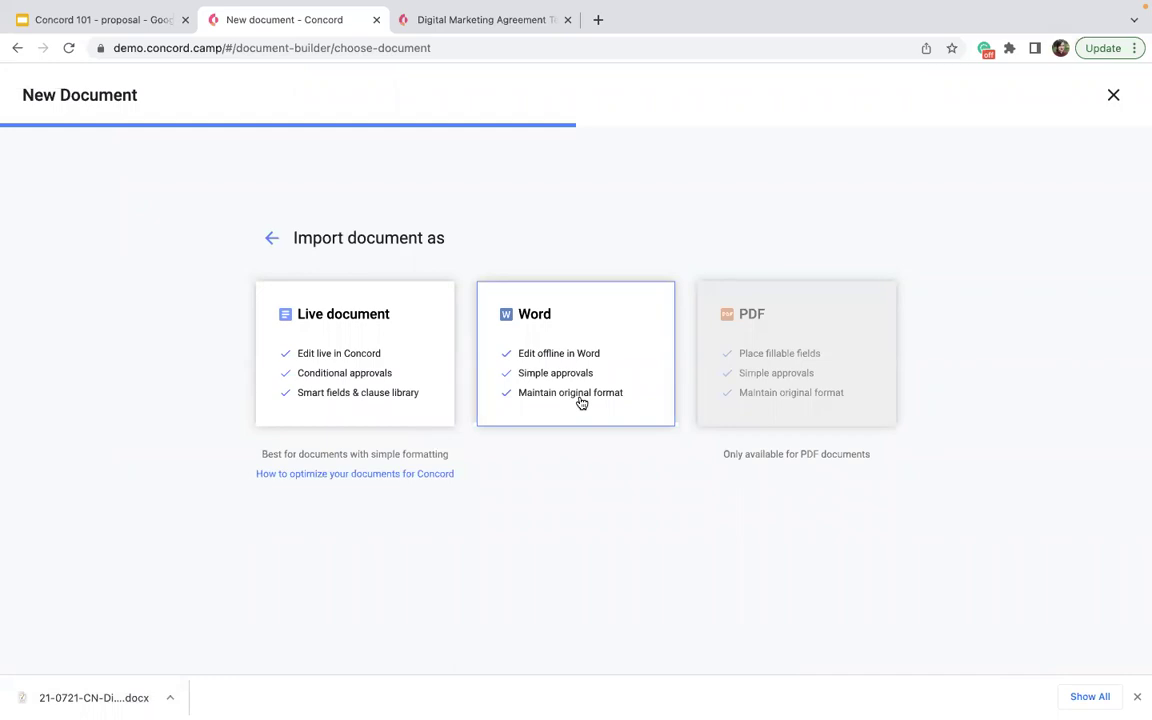
{"action": "left_click", "coordinate": [420, 397]}
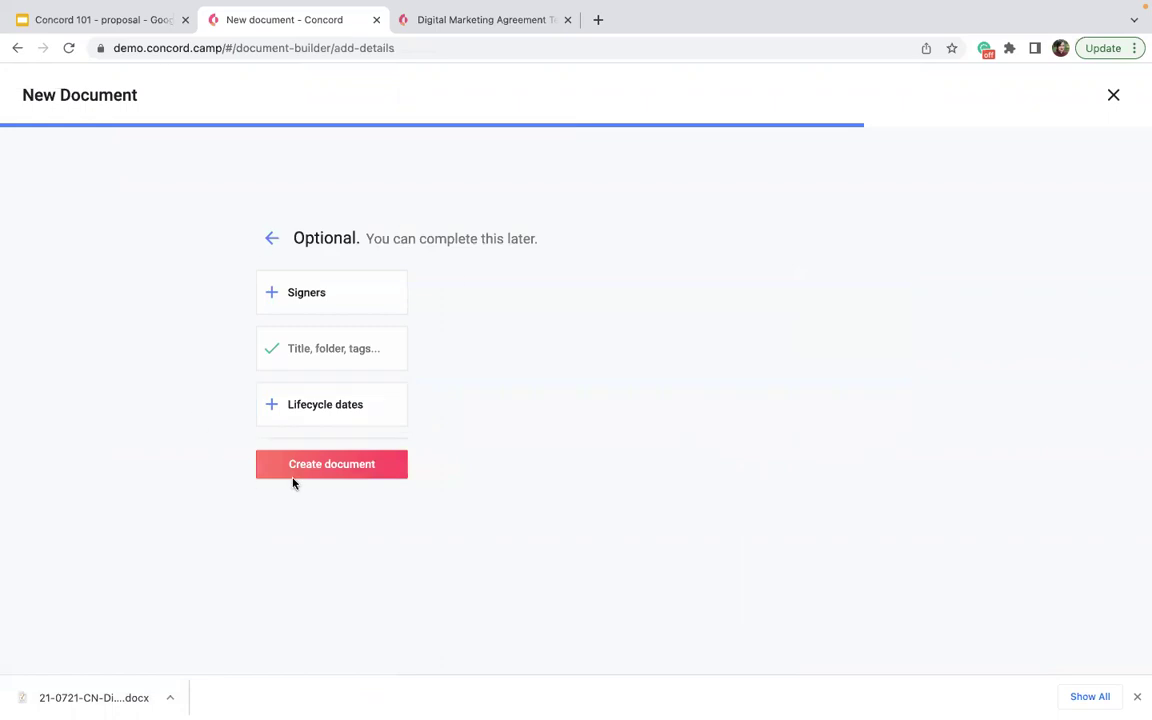
{"action": "left_click", "coordinate": [293, 480]}
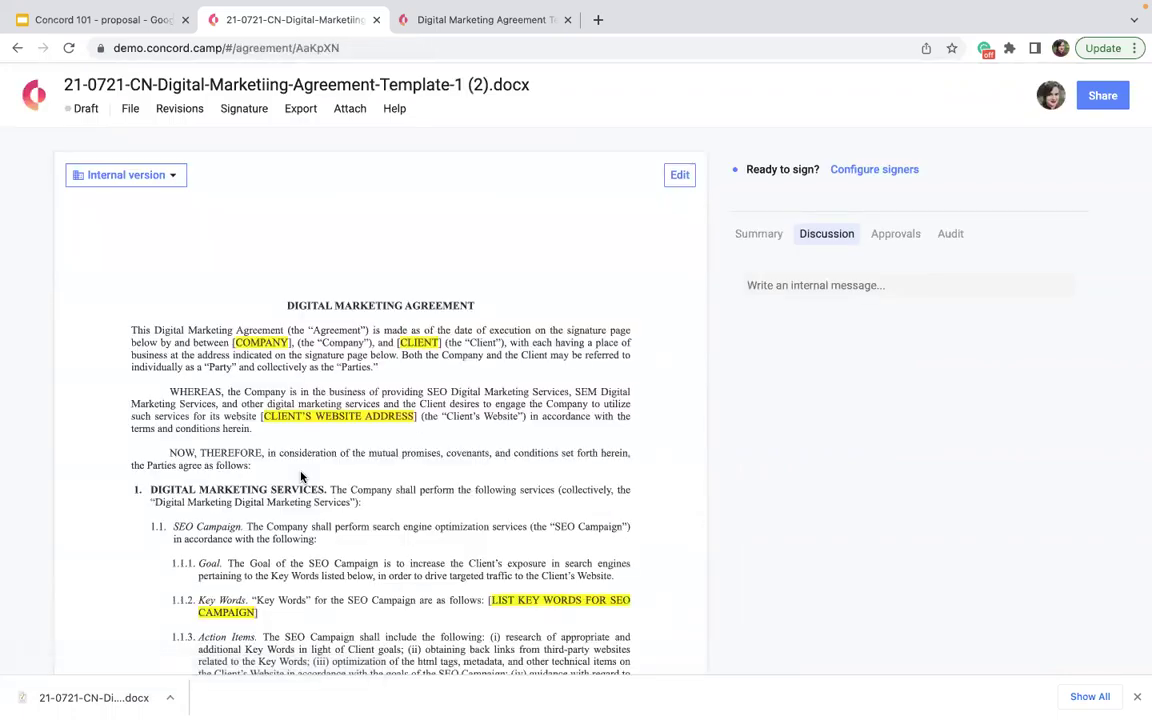
{"action": "scroll", "coordinate": [301, 477], "scroll_direction": "down", "scroll_amount": 20}
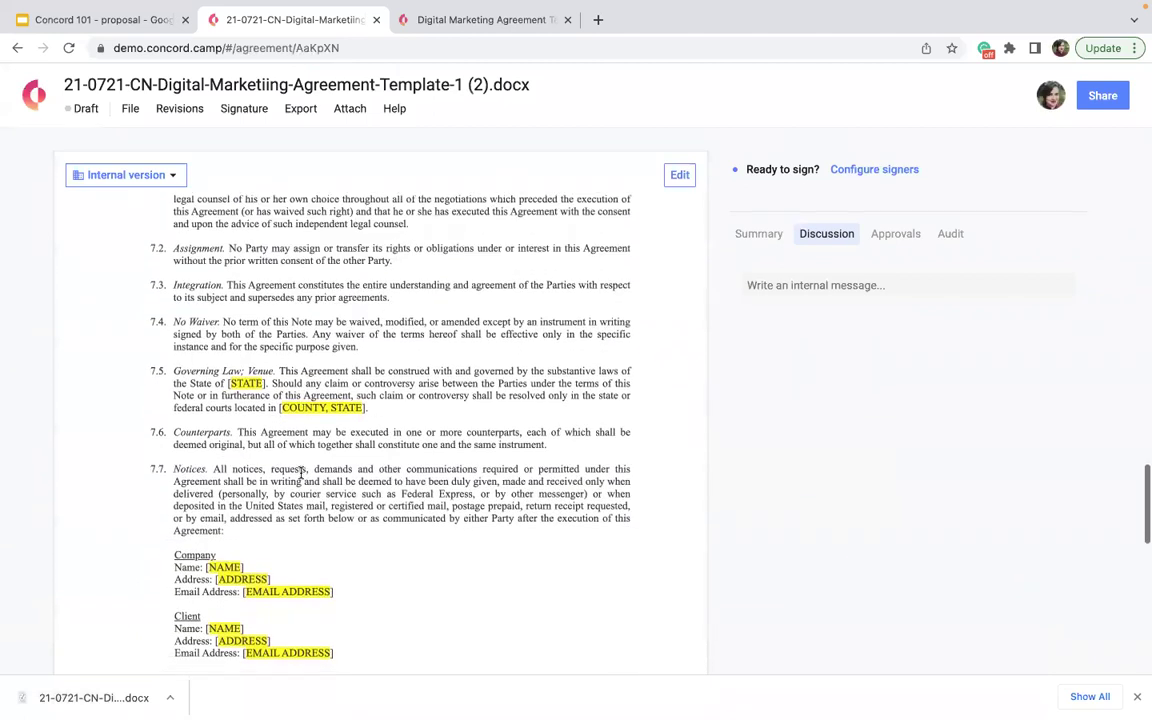
{"action": "scroll", "coordinate": [301, 477], "scroll_direction": "down", "scroll_amount": 10}
{"action": "scroll", "coordinate": [205, 380], "scroll_direction": "up", "scroll_amount": 2}
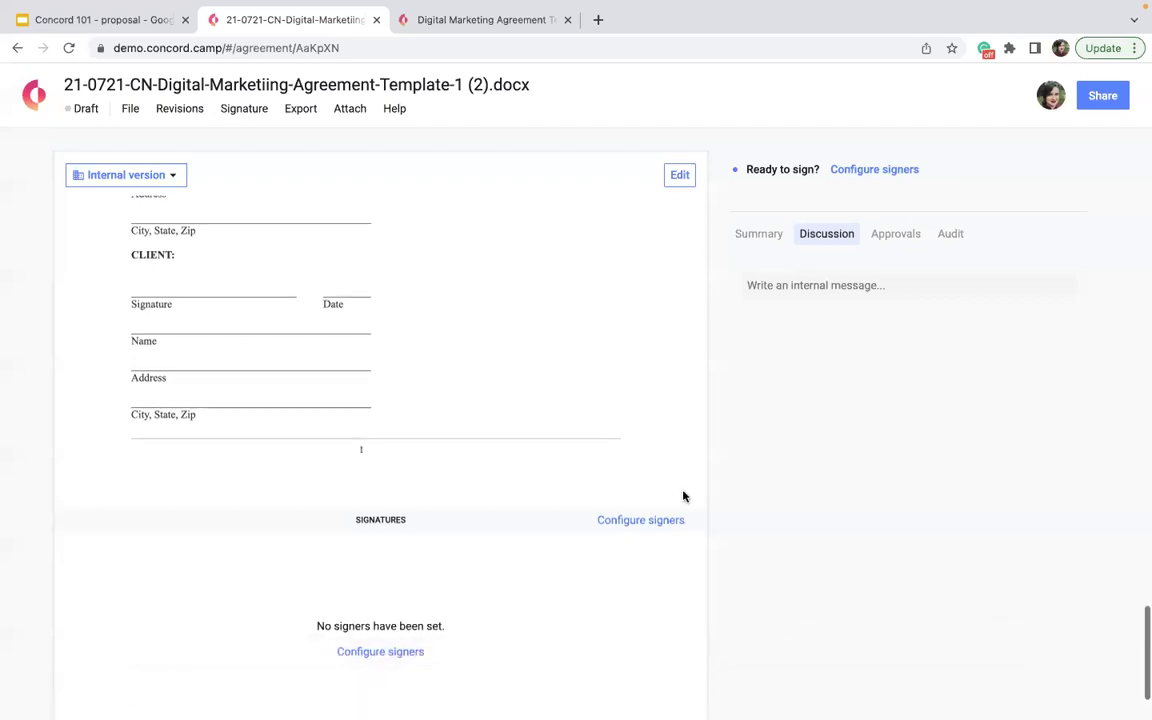
{"action": "scroll", "coordinate": [681, 494], "scroll_direction": "up", "scroll_amount": 15}
{"action": "scroll", "coordinate": [338, 483], "scroll_direction": "up", "scroll_amount": 20}
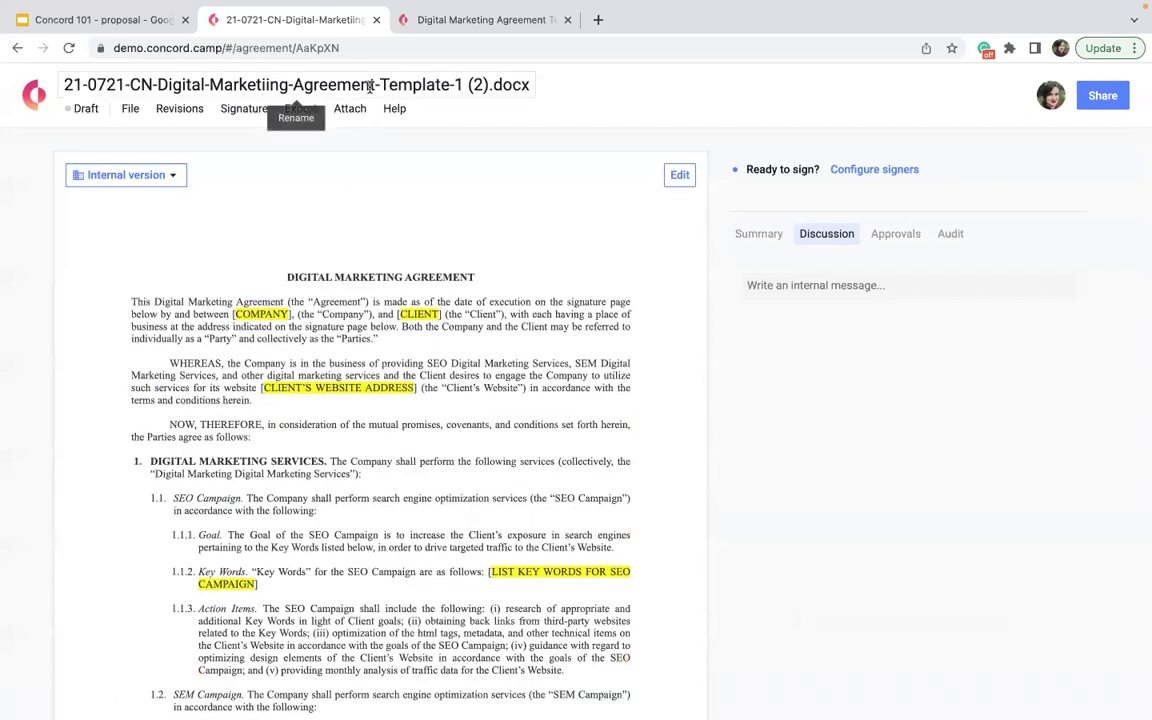
- Retitle the draft 'Digital Marketing Agreement - Maxwell Inc. - March 2022', correcting a typo while typing
{"action": "scroll", "coordinate": [436, 271], "scroll_direction": "up", "scroll_amount": 2}
{"action": "left_click", "coordinate": [496, 82]}
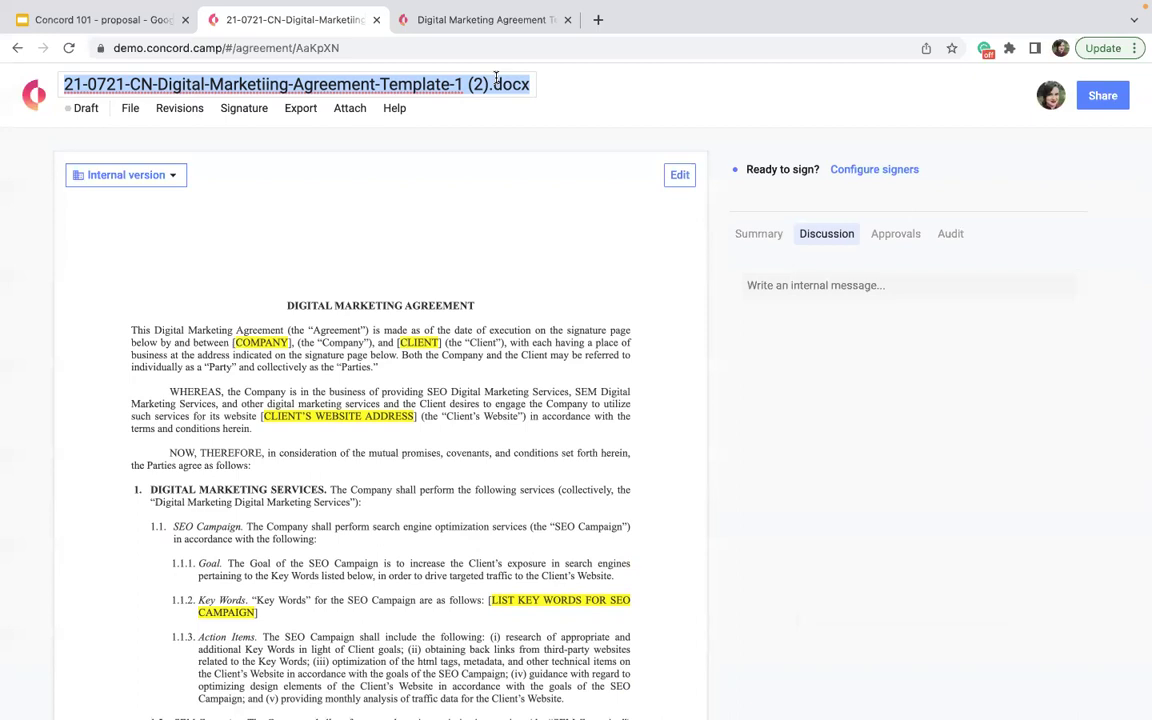
{"action": "key", "text": "BackSpace"}
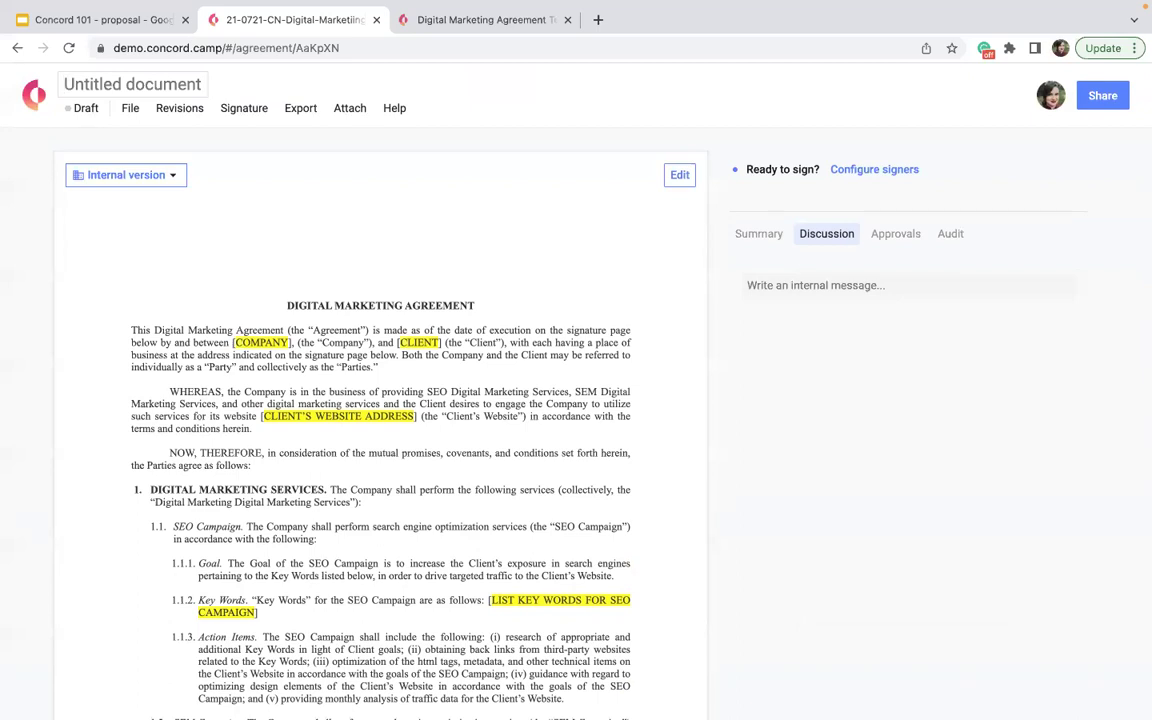
{"action": "type", "text": "Digitial"}
{"action": "key", "text": "BackSpace"}
{"action": "key", "text": "BackSpace"}
{"action": "key", "text": "BackSpace"}
{"action": "key", "text": "BackSpace"}
{"action": "key", "text": "BackSpace"}
{"action": "type", "text": "tal "}
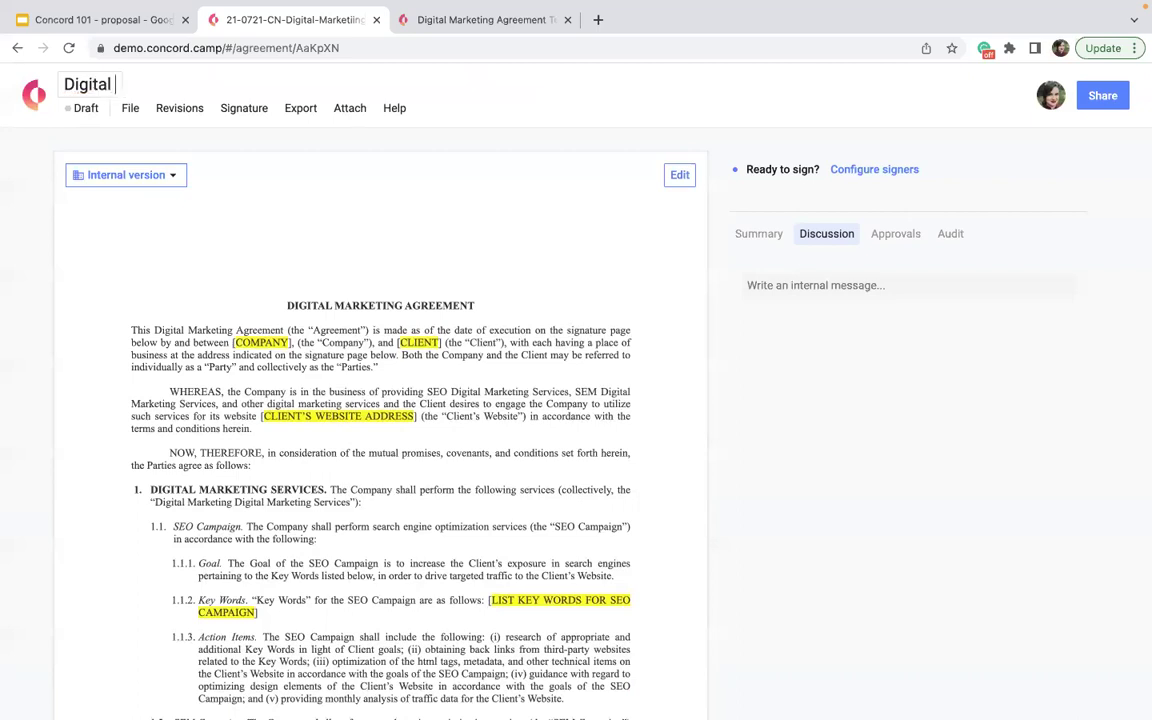
{"action": "type", "text": "Marketing Agreement - "}
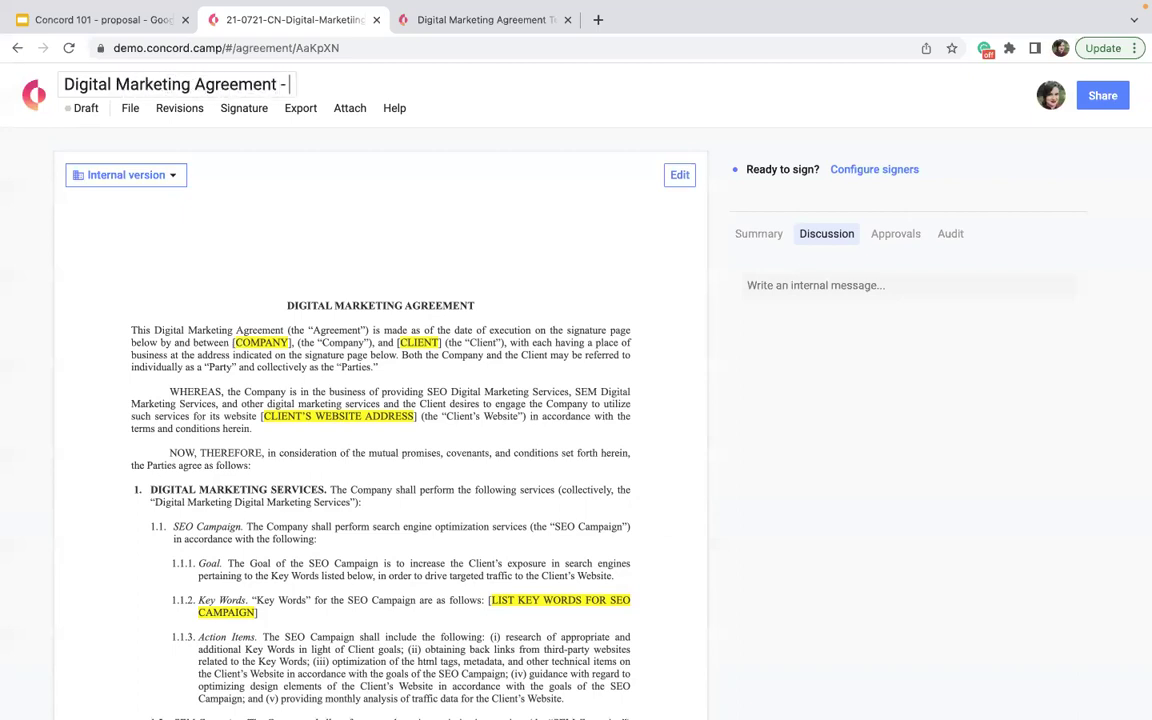
{"action": "type", "text": "Maxwell Inc. - "}
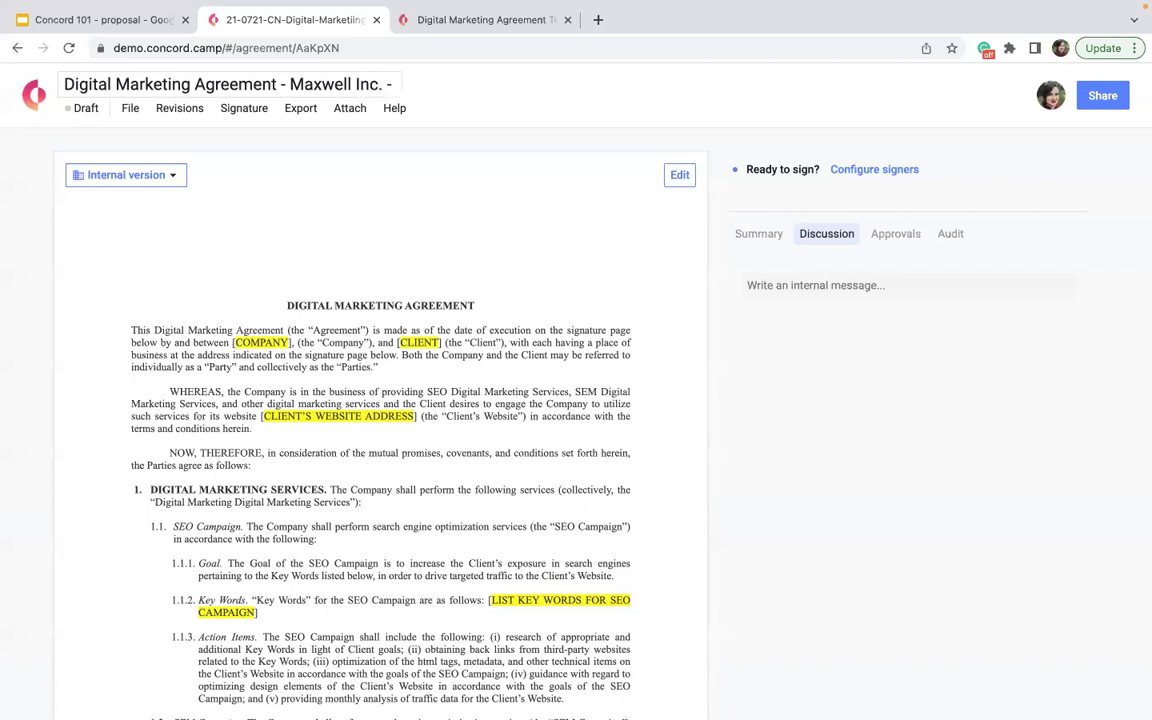
{"action": "type", "text": "March 2022"}
{"action": "left_click", "coordinate": [475, 268]}
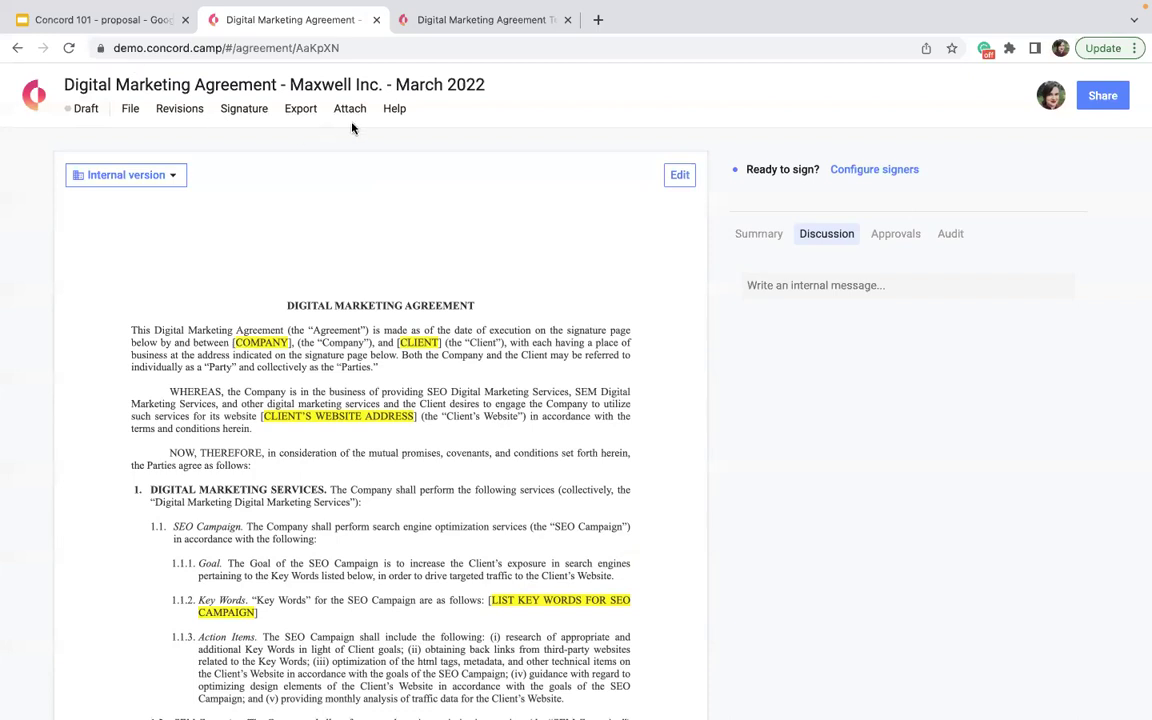
- Open the Summary tab in the right-hand panel to see third party, description, tags, lifecycle and fields
{"action": "scroll", "coordinate": [505, 309], "scroll_direction": "down", "scroll_amount": 5}
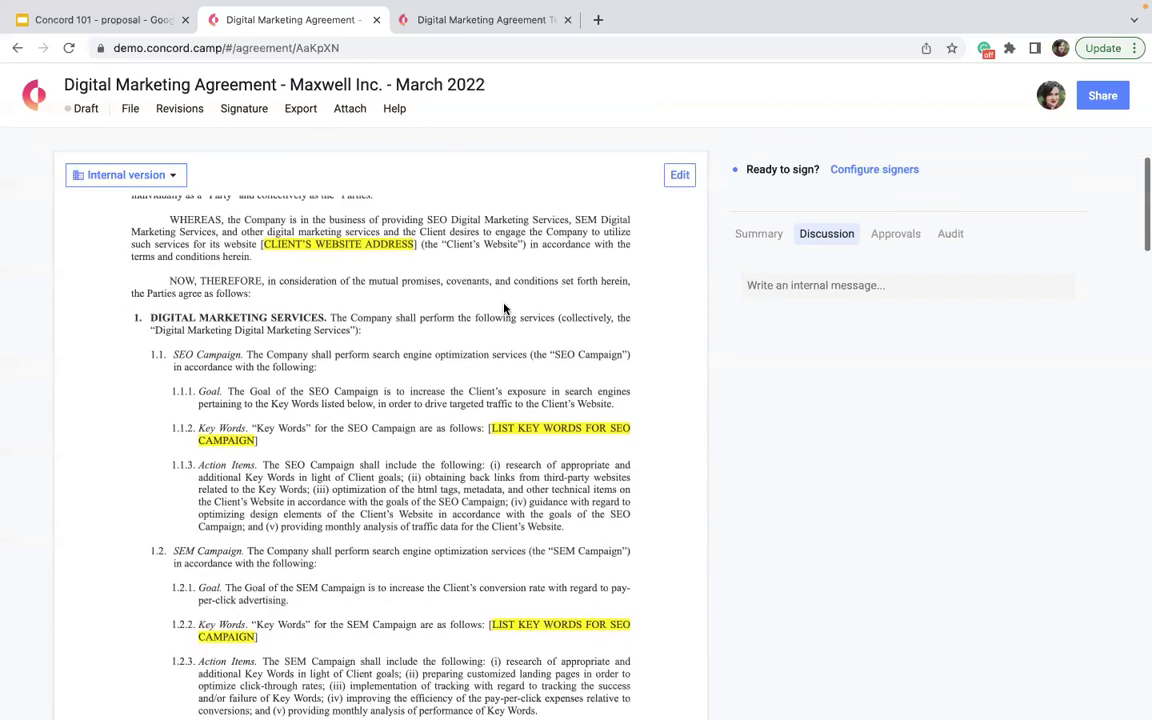
{"action": "left_click", "coordinate": [741, 230]}
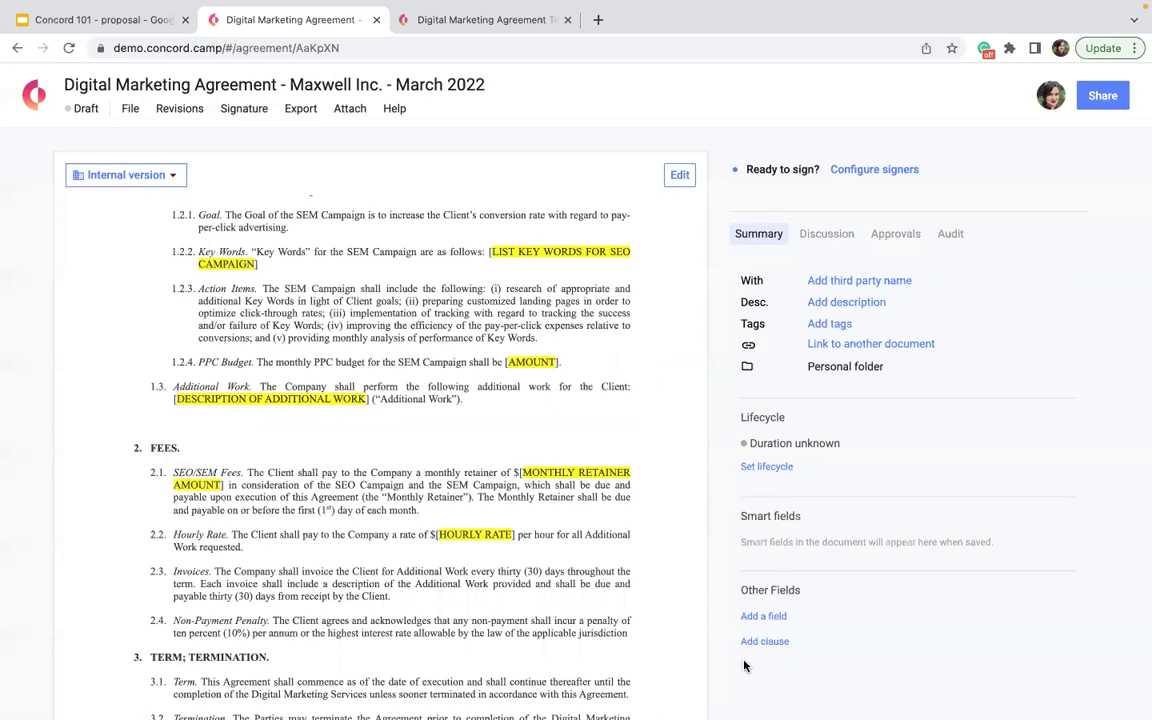
{"action": "scroll", "coordinate": [744, 667], "scroll_direction": "up", "scroll_amount": 1}
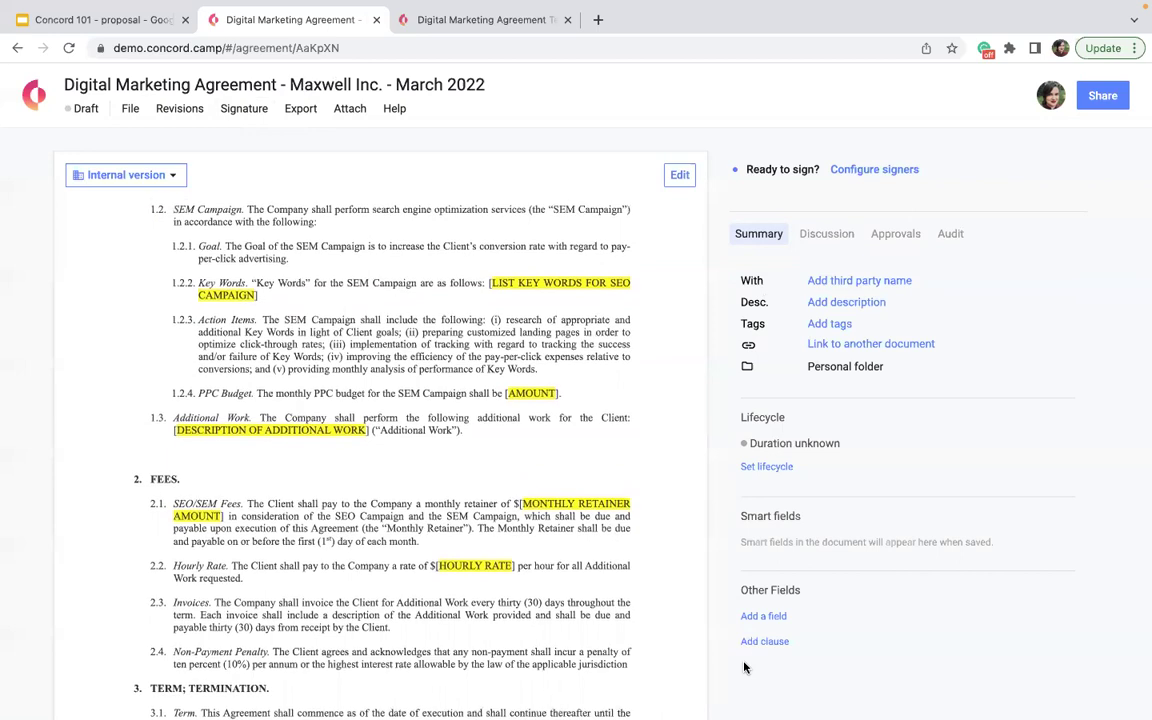
- Set Maxwell Inc. as the agreement's third party
{"action": "left_click", "coordinate": [830, 281]}
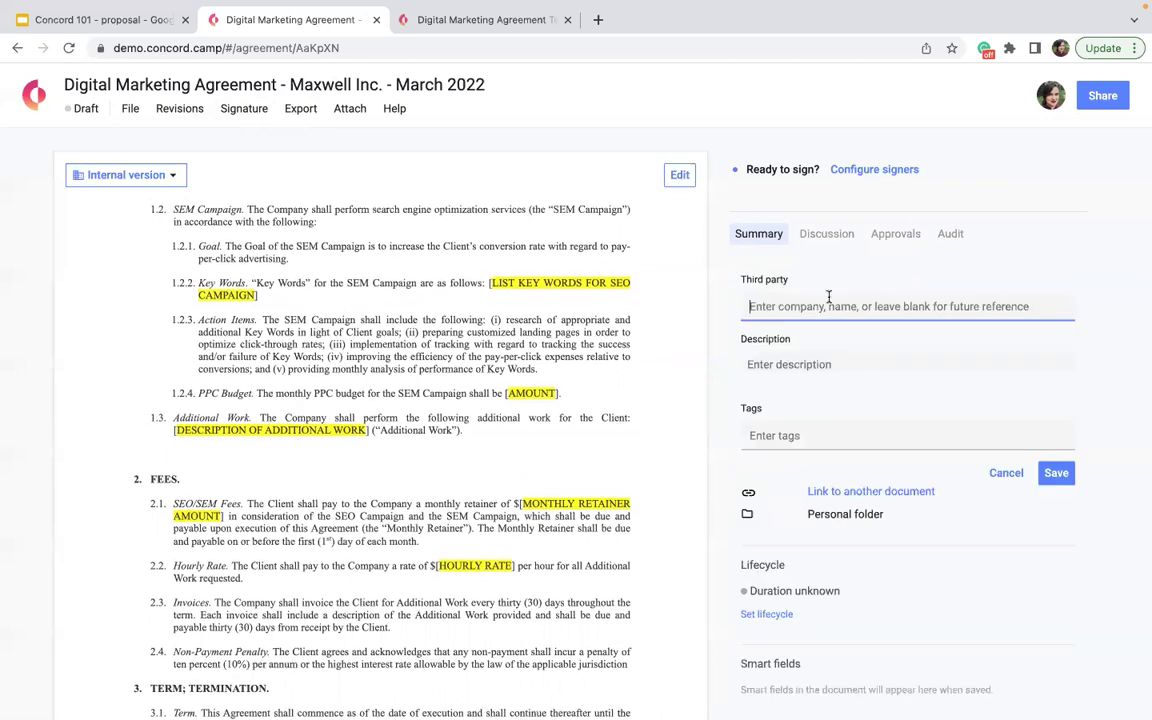
{"action": "type", "text": "Maxwell Inc."}
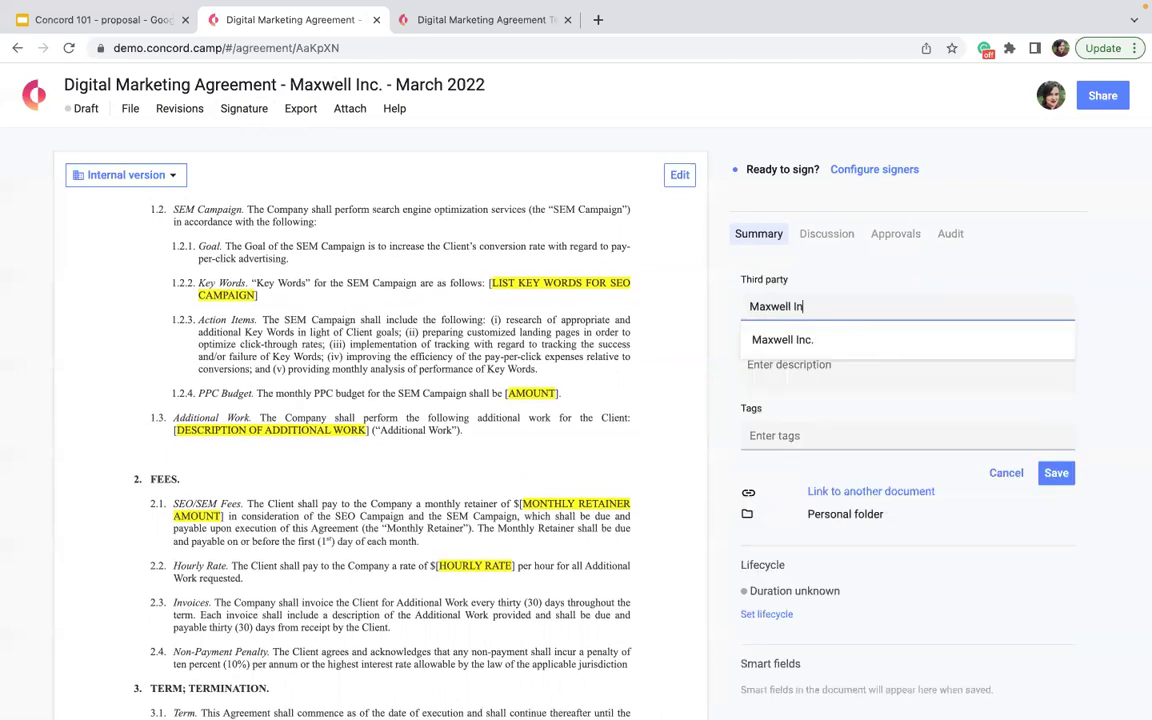
{"action": "left_click", "coordinate": [789, 334]}
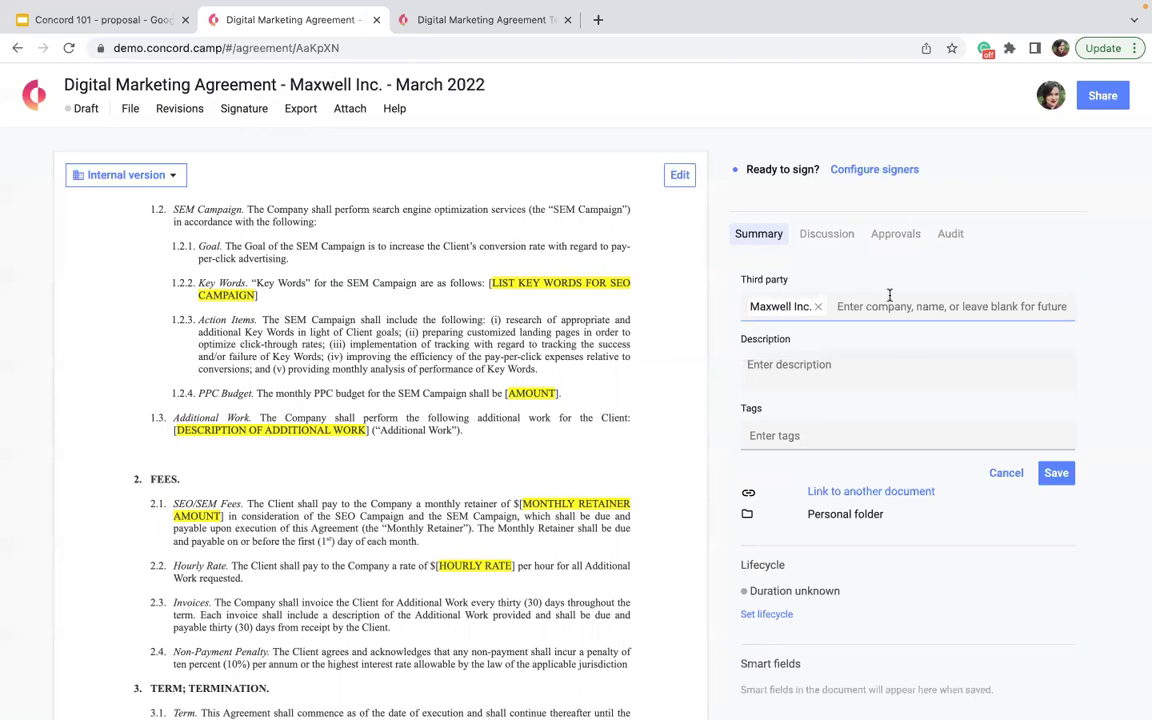
{"action": "left_click", "coordinate": [797, 380]}
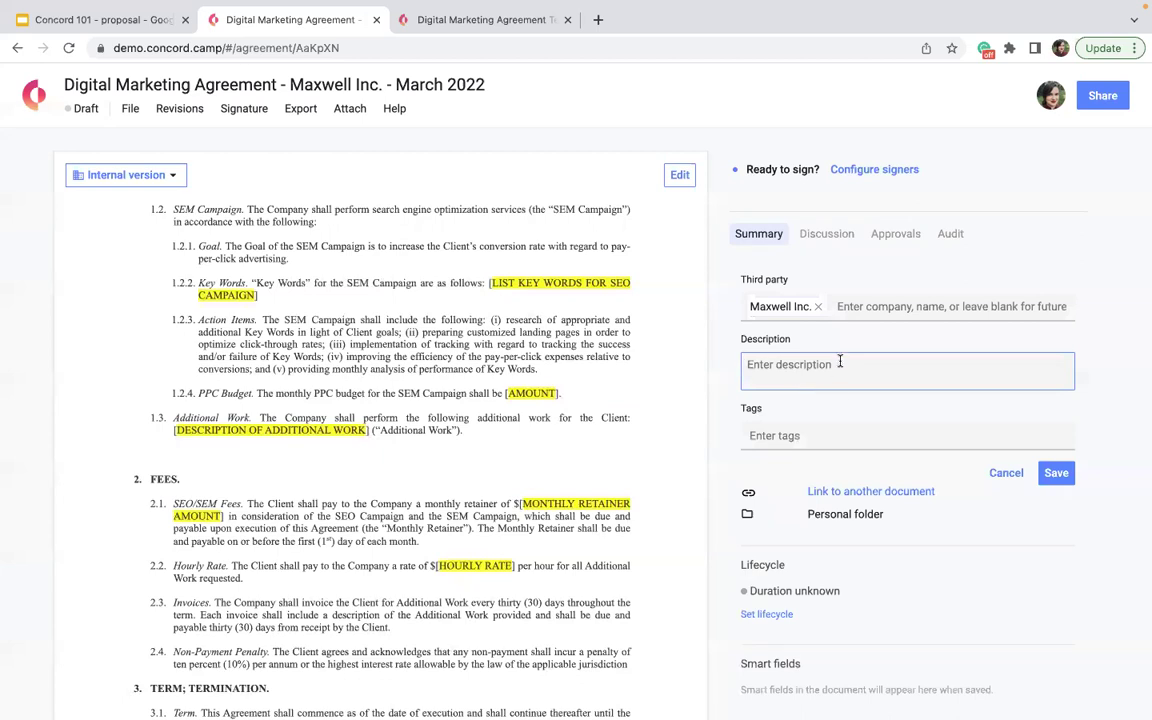
- Tag the agreement 200k-250k and begin linking it to another document
{"action": "left_click", "coordinate": [795, 438]}
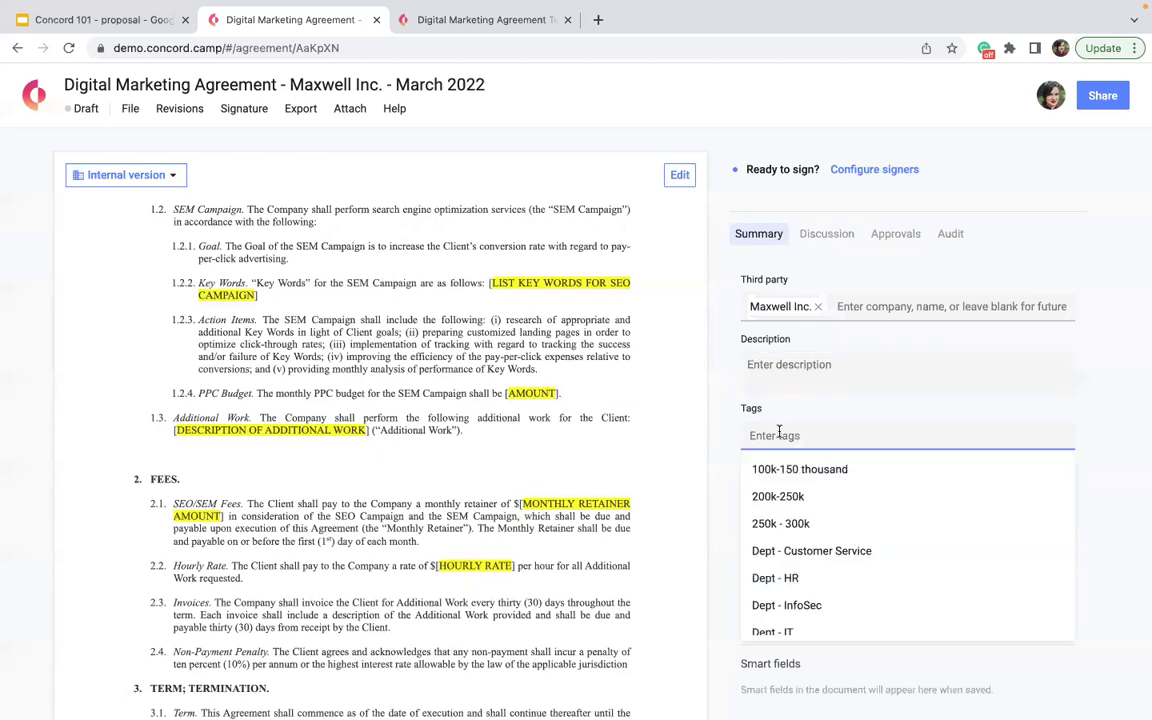
{"action": "scroll", "coordinate": [808, 527], "scroll_direction": "down", "scroll_amount": 1}
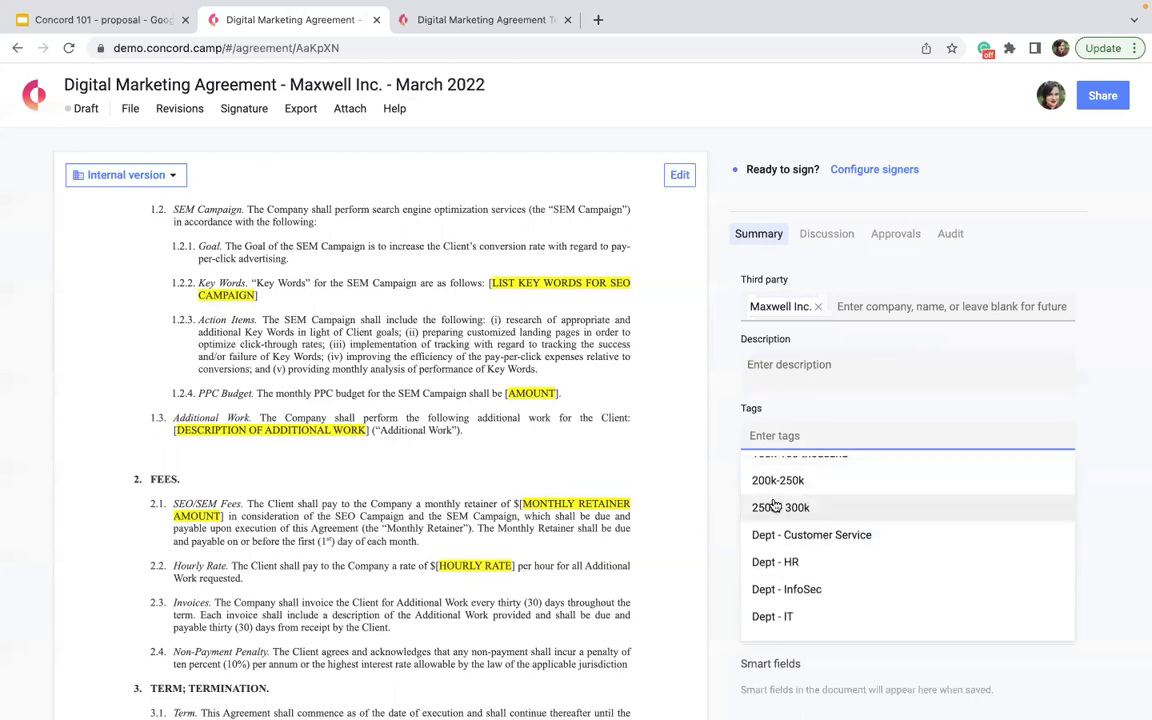
{"action": "left_click", "coordinate": [781, 482]}
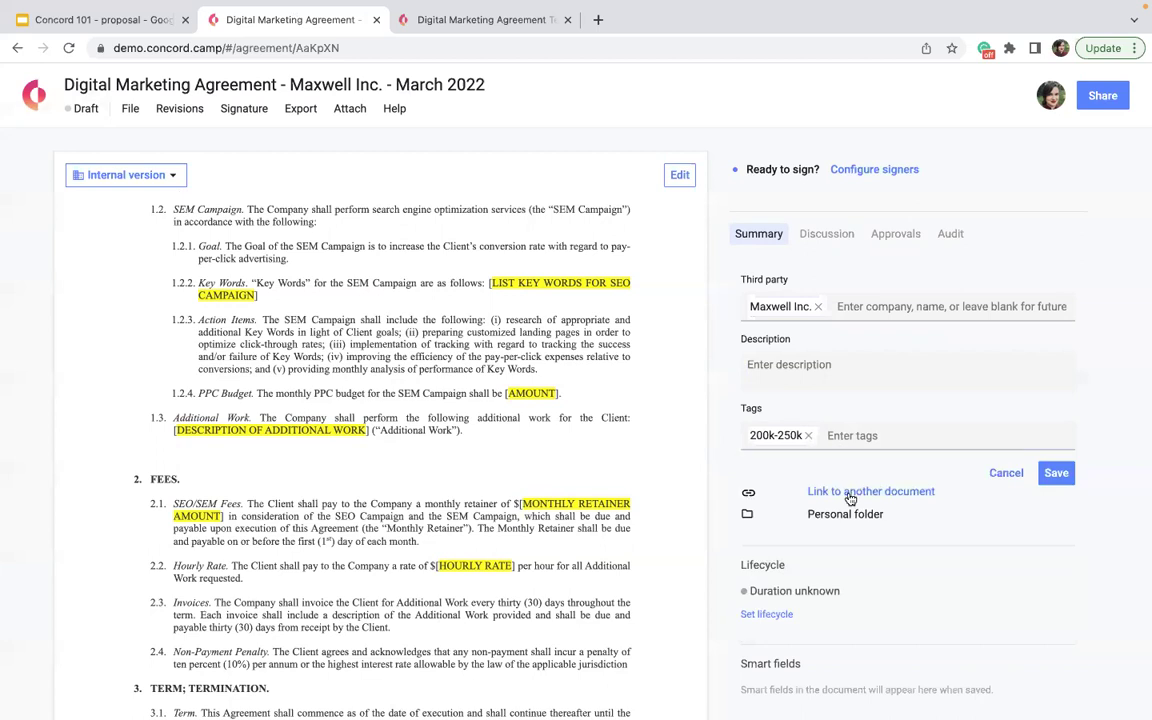
{"action": "left_click", "coordinate": [850, 494]}
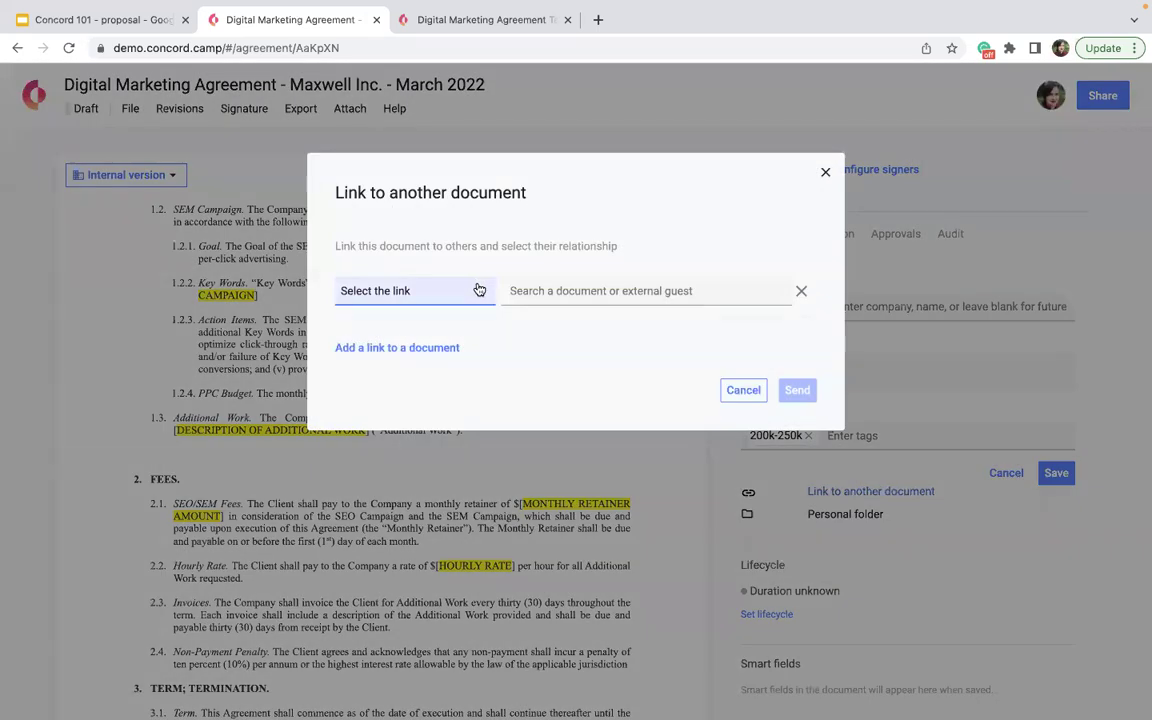
{"action": "left_click", "coordinate": [479, 290]}
{"action": "left_click", "coordinate": [434, 350]}
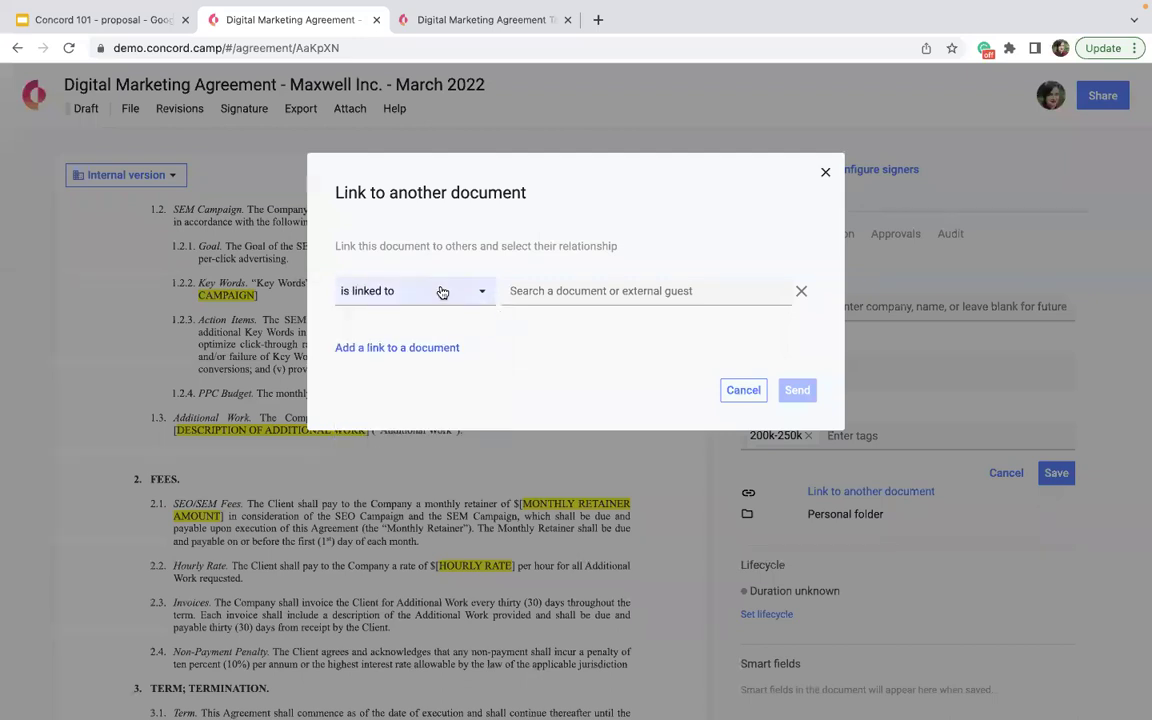
{"action": "left_click", "coordinate": [481, 291]}
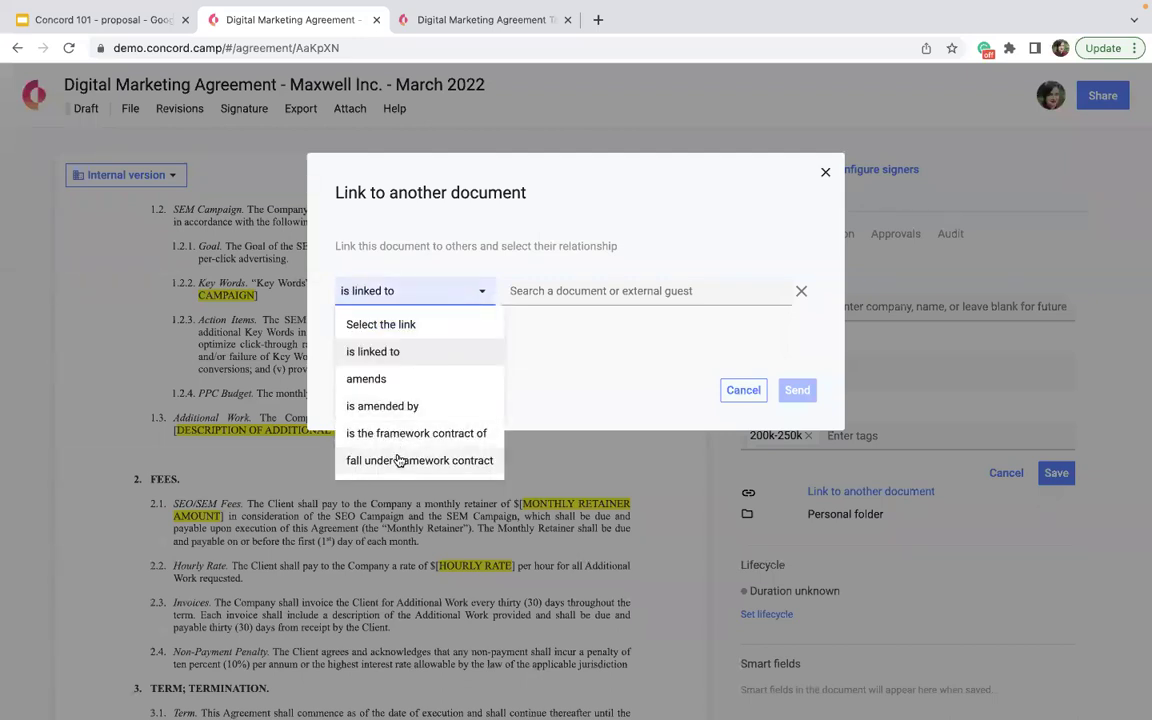
{"action": "left_click", "coordinate": [540, 290]}
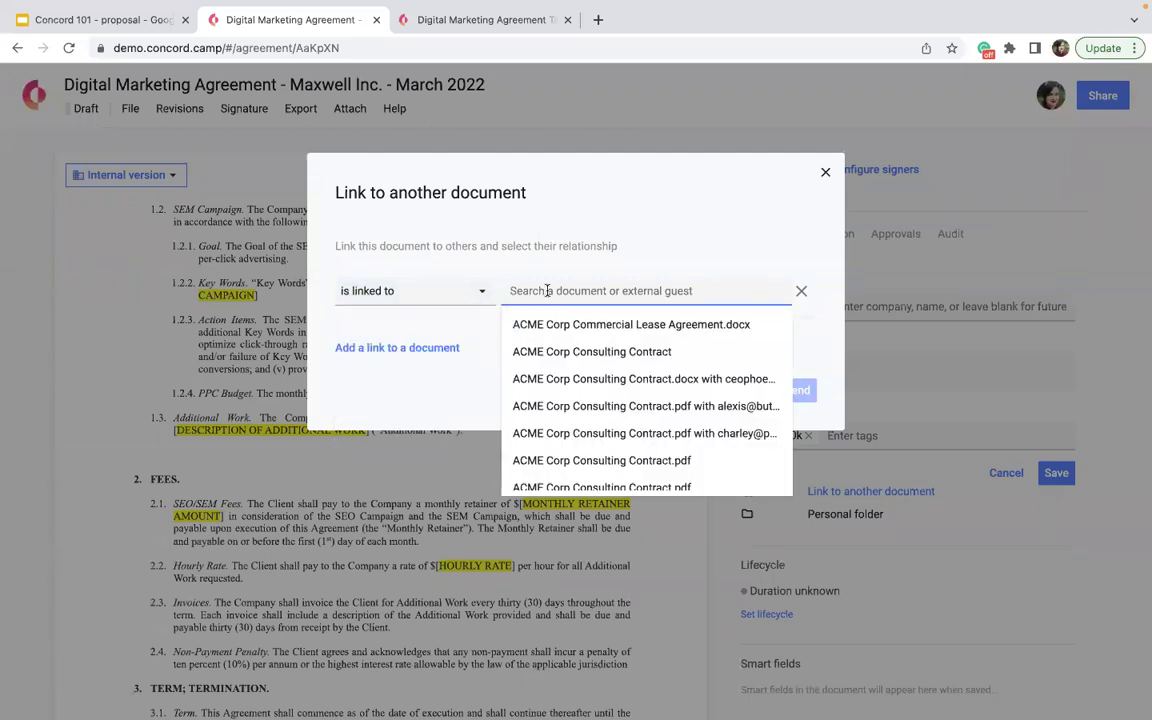
{"action": "type", "text": "maxwell"}
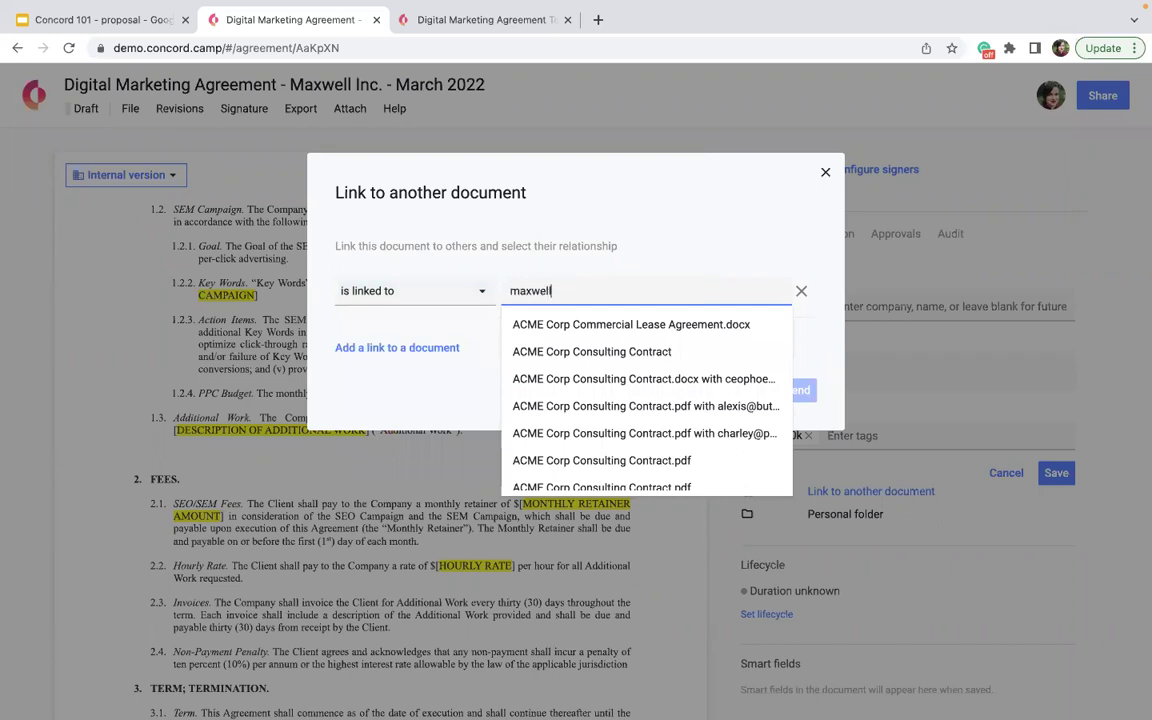
{"action": "left_click", "coordinate": [560, 379]}
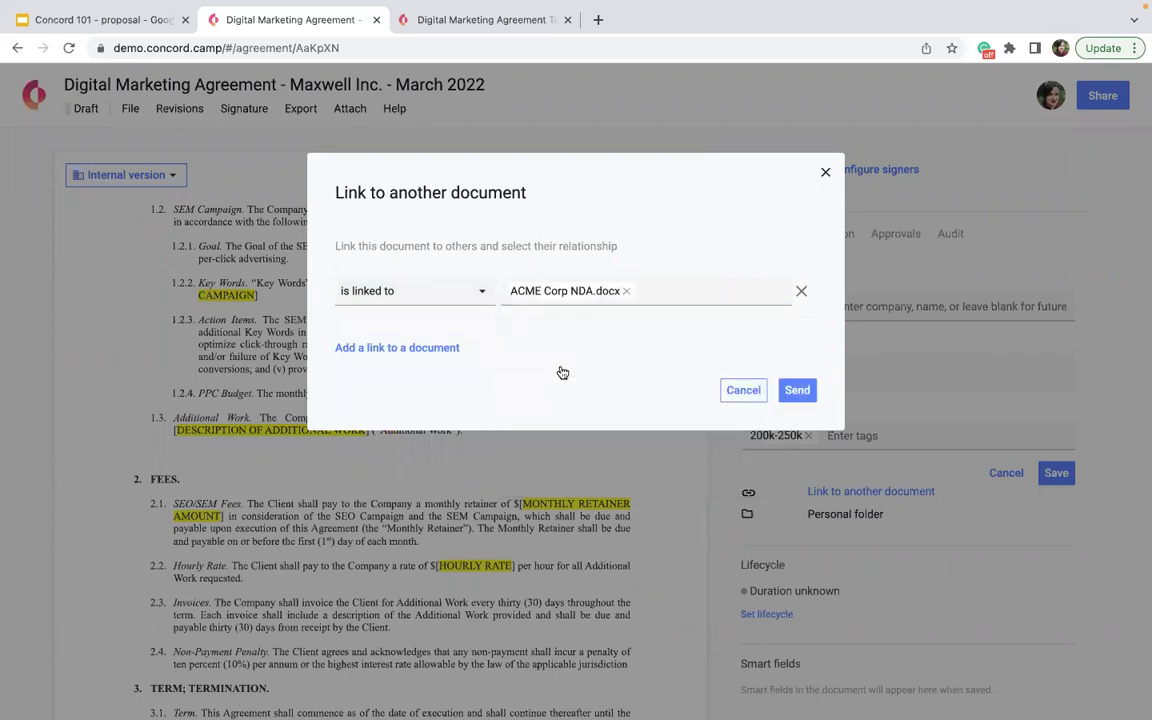
{"action": "left_click", "coordinate": [796, 393]}
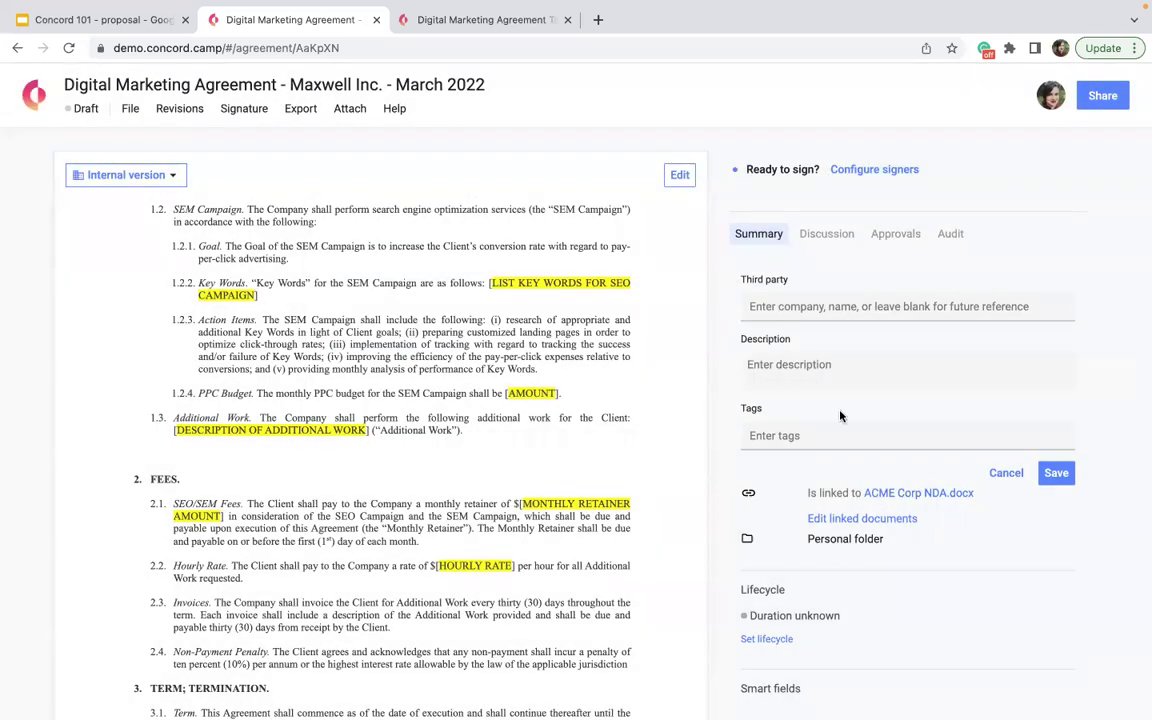
{"action": "mouse_move", "coordinate": [958, 544]}
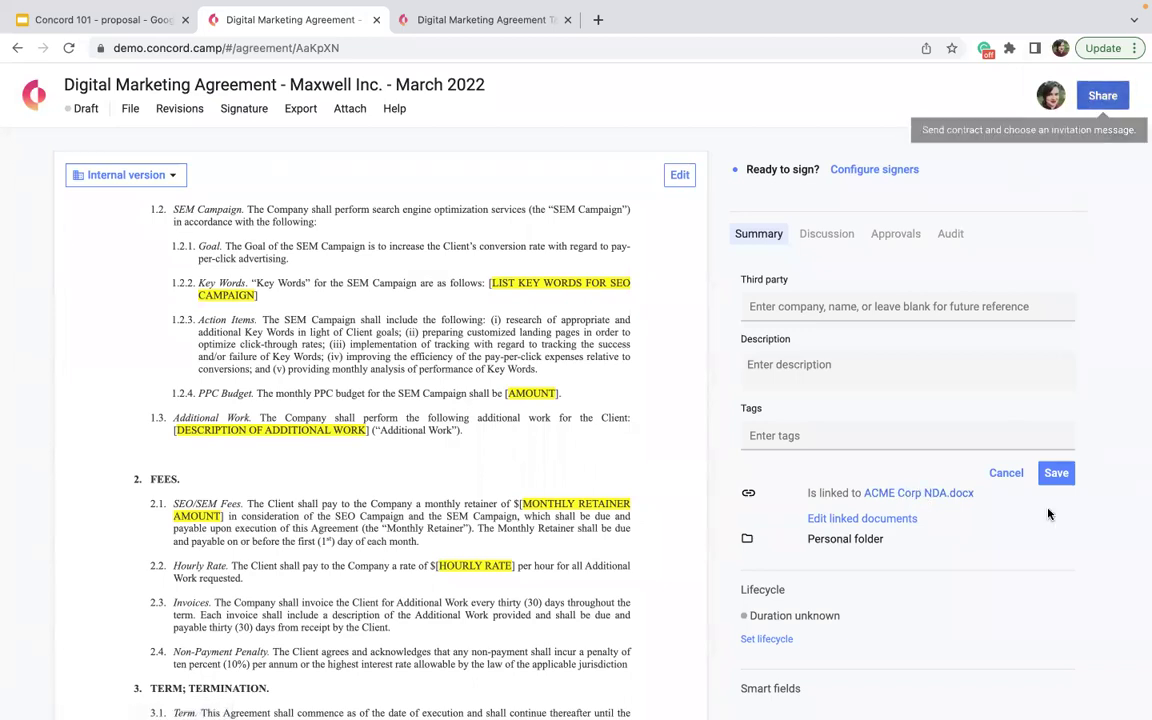
- Save the summary details and send the outside reviewer a Limited Editor share invitation by e-mail
{"action": "left_click", "coordinate": [1055, 474]}
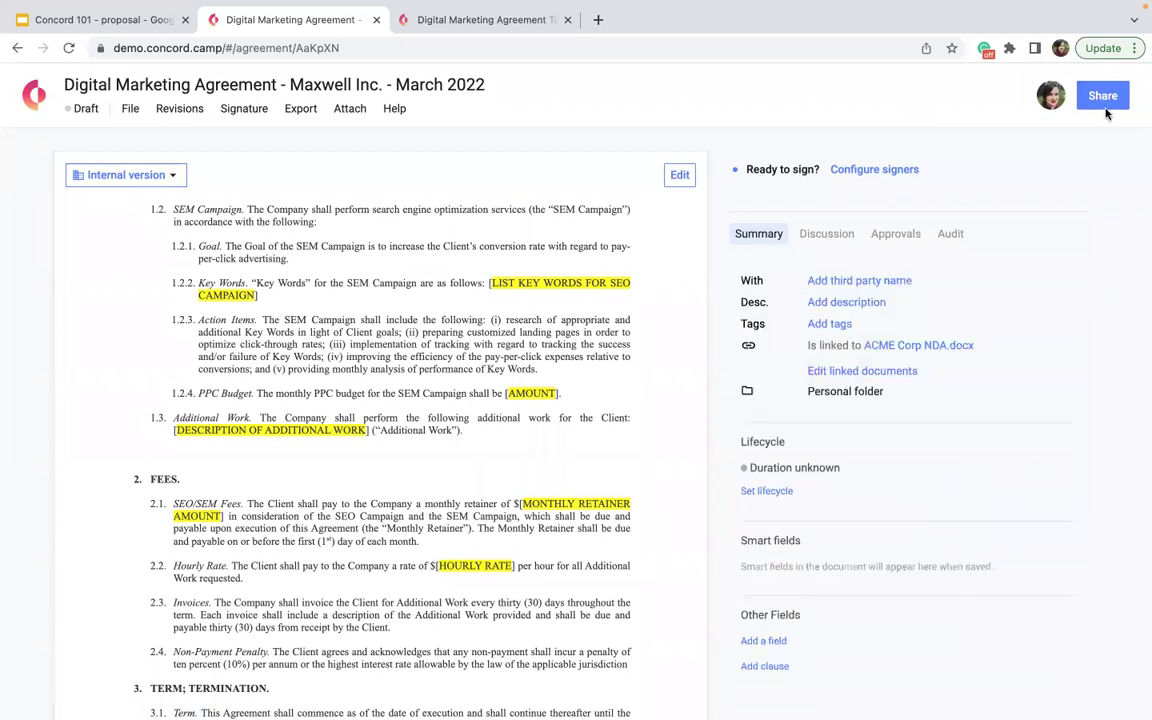
{"action": "left_click", "coordinate": [1103, 97]}
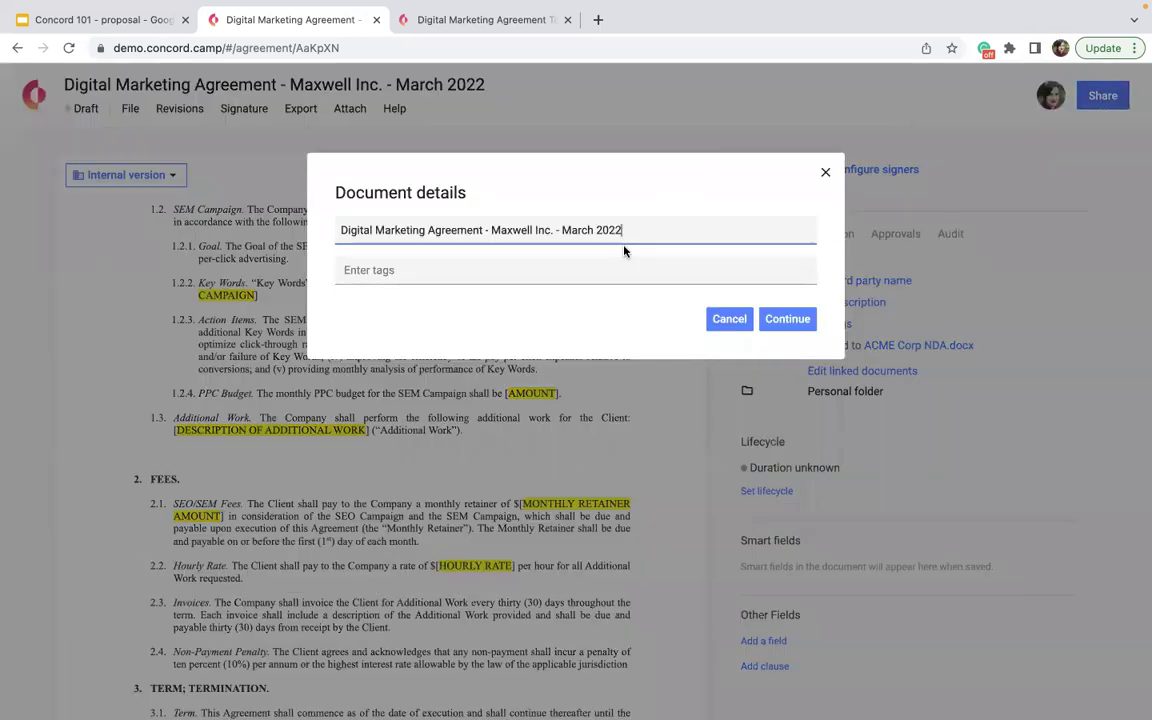
{"action": "left_click", "coordinate": [770, 321]}
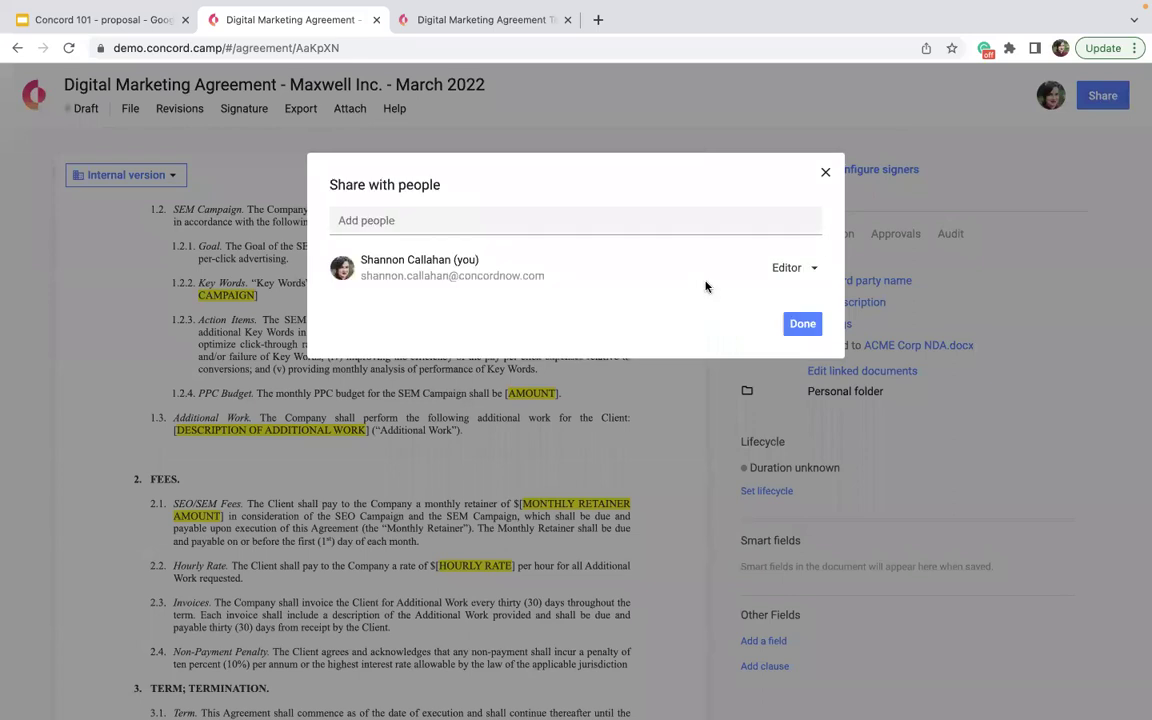
{"action": "left_click", "coordinate": [482, 212]}
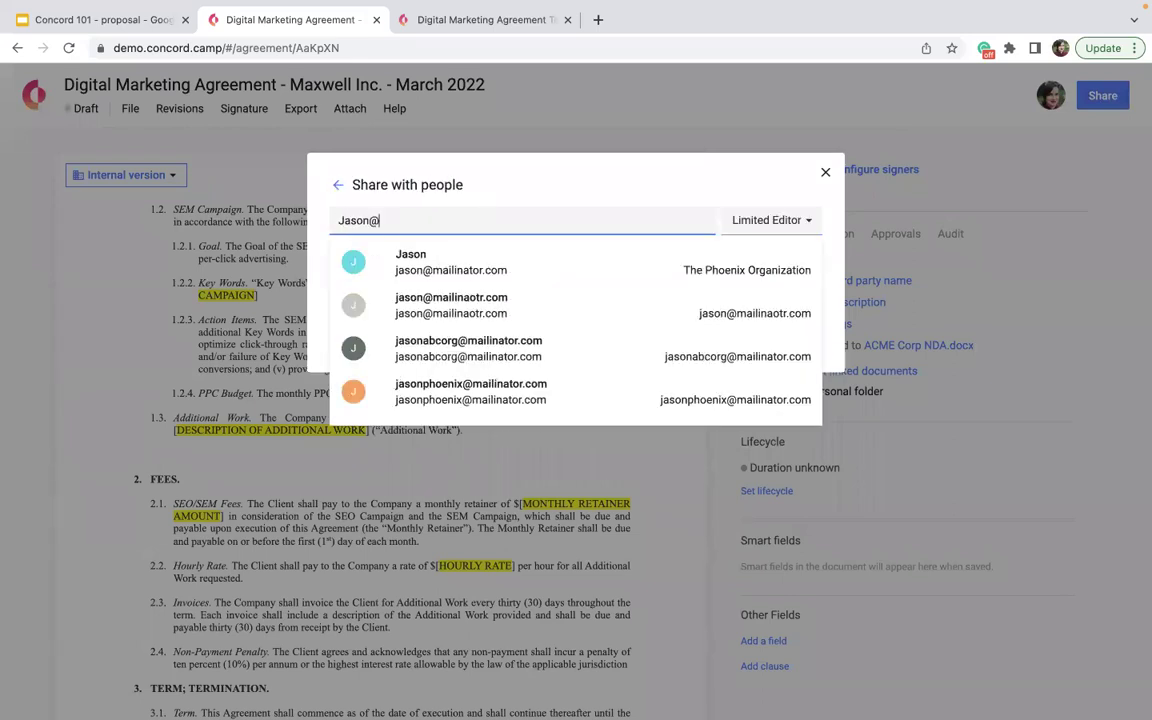
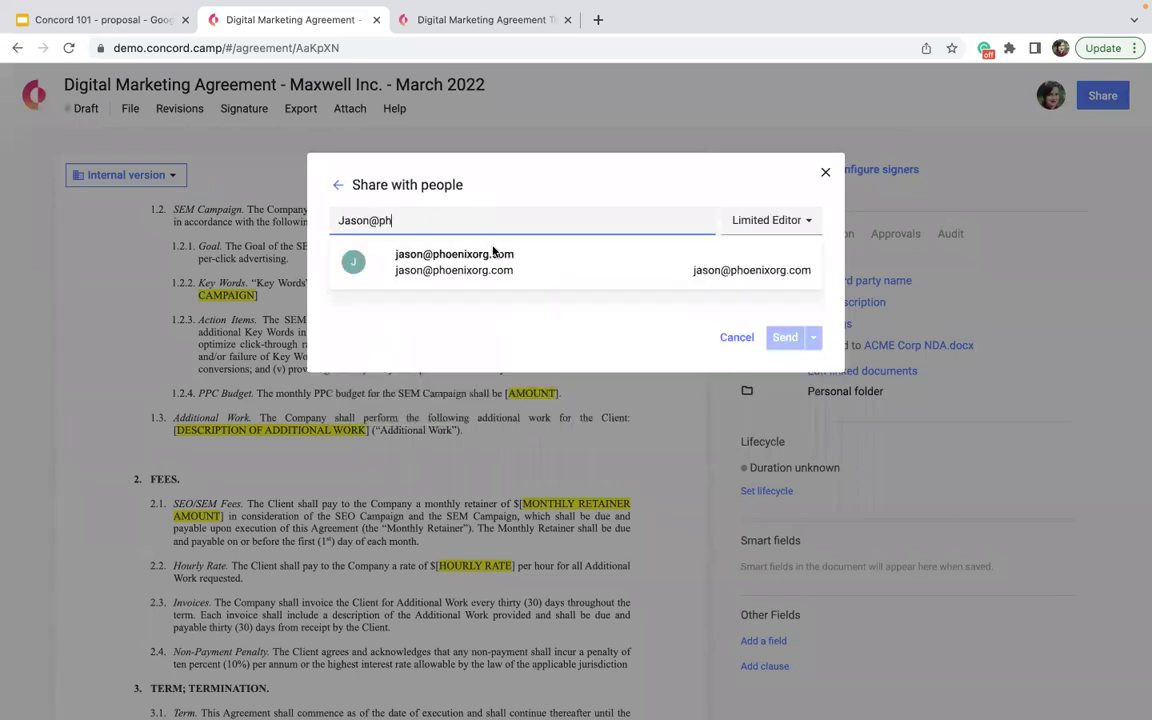
{"action": "left_click", "coordinate": [488, 258]}
{"action": "left_click", "coordinate": [783, 366]}
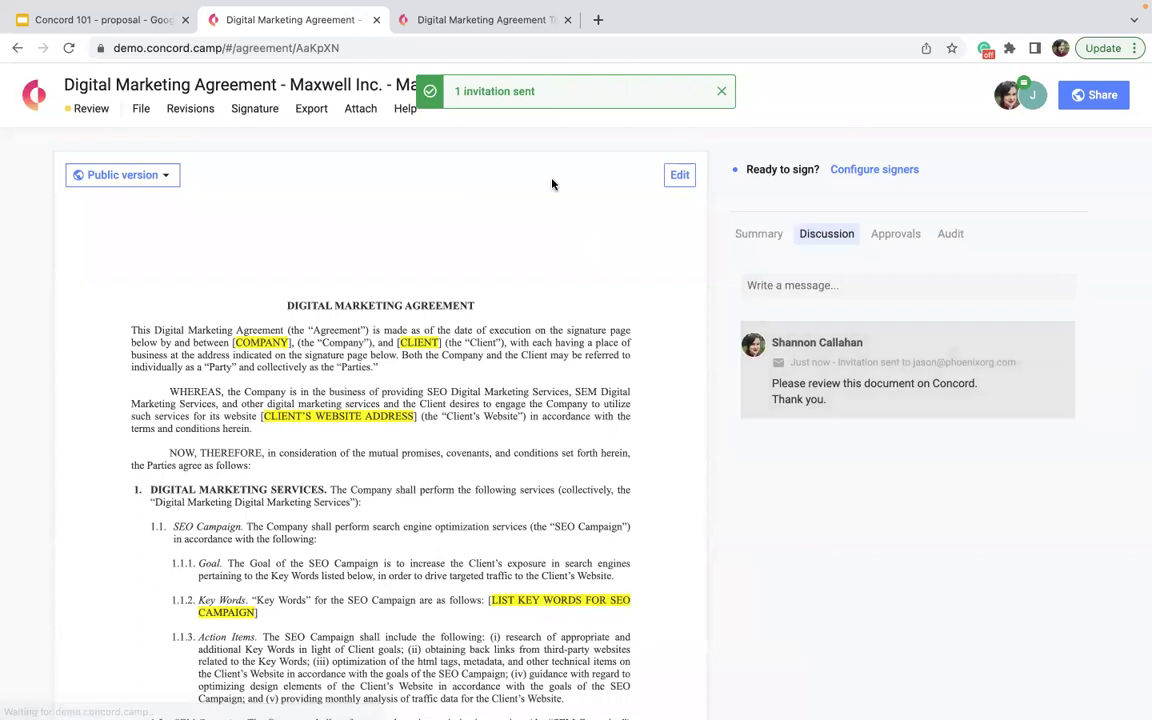
- Switch the right-hand panel from the discussion thread back to the Summary tab
{"action": "left_click", "coordinate": [750, 236]}
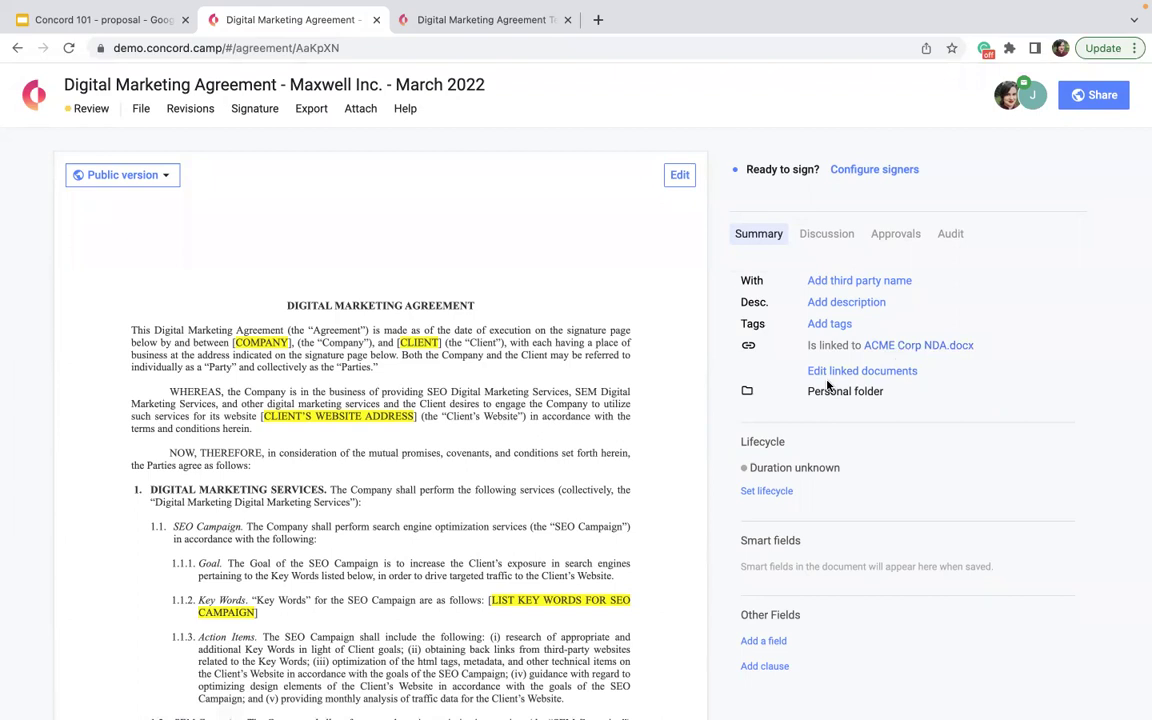
- Move the agreement from the personal folder into Marketing Team, confirming the access change
{"action": "left_click", "coordinate": [900, 392]}
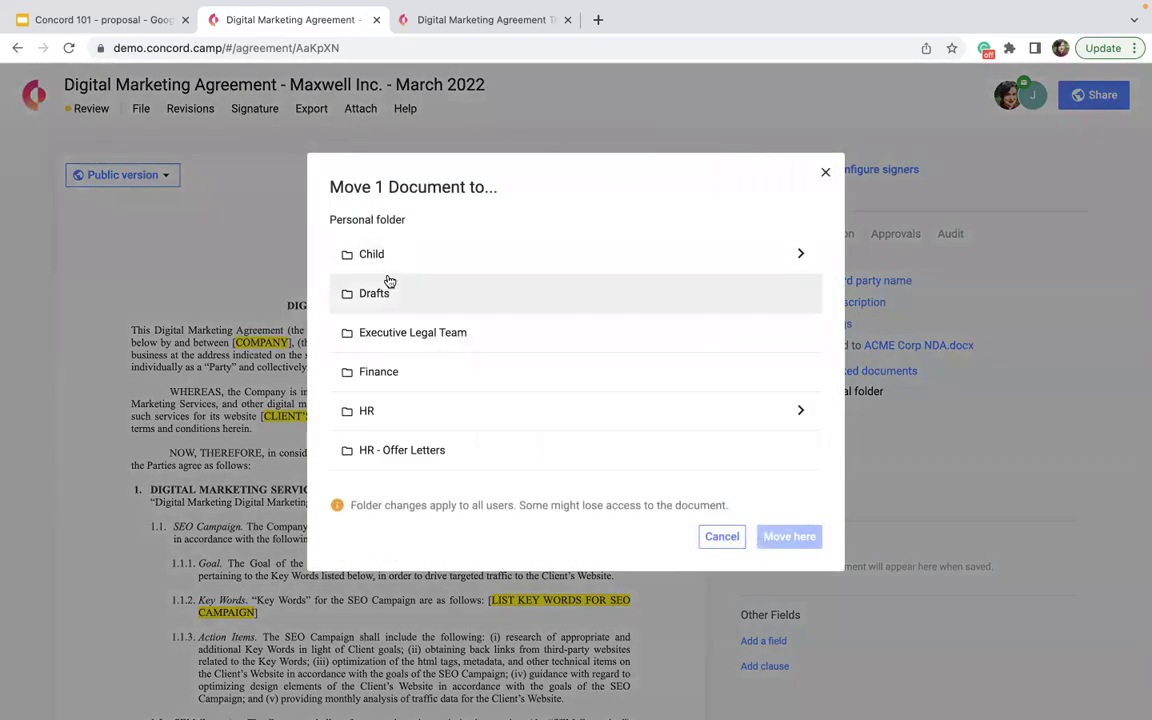
{"action": "scroll", "coordinate": [386, 282], "scroll_direction": "down", "scroll_amount": 1}
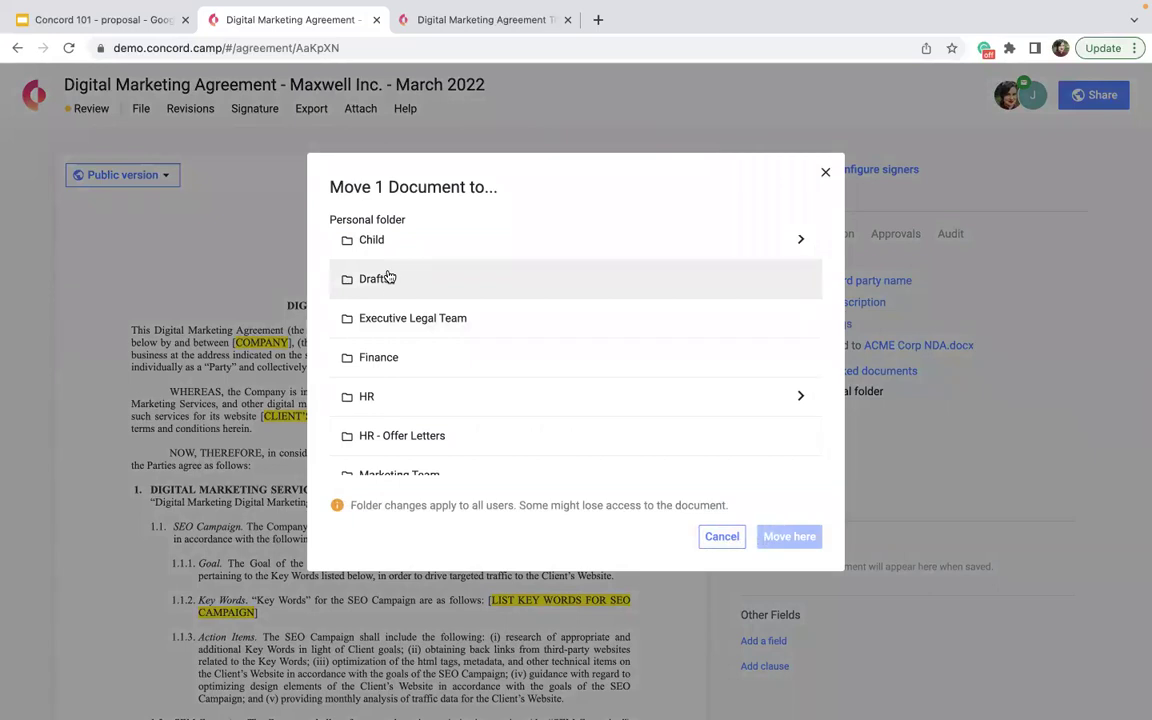
{"action": "scroll", "coordinate": [388, 278], "scroll_direction": "down", "scroll_amount": 3}
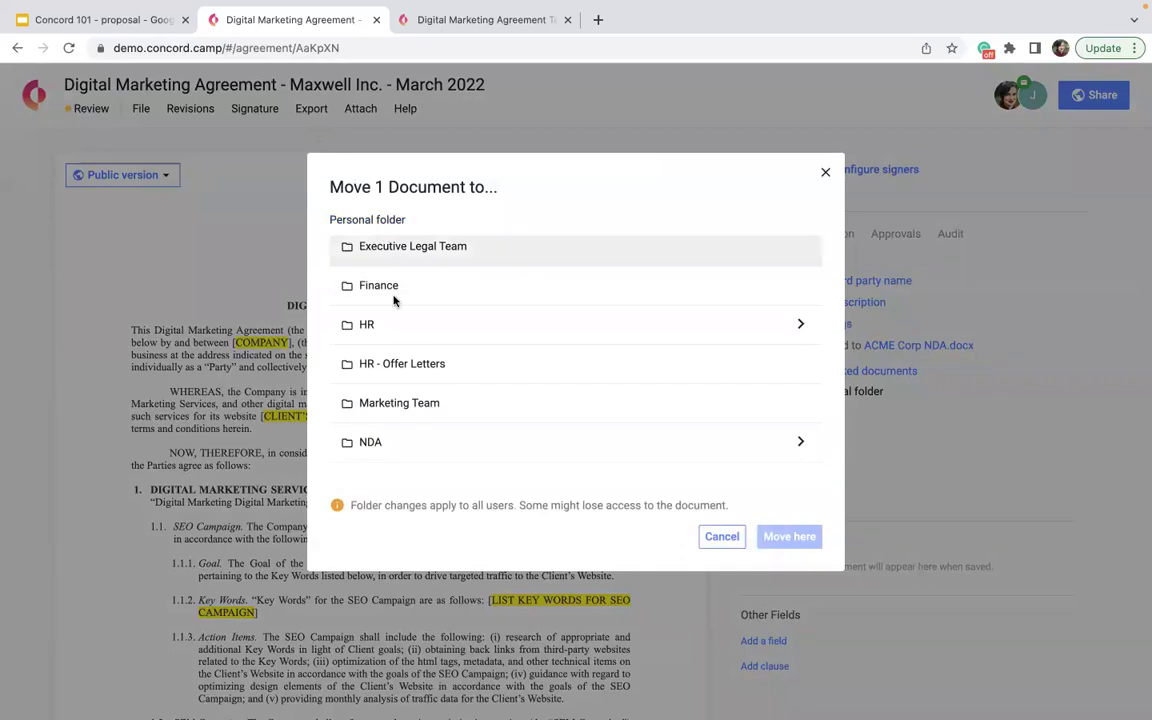
{"action": "left_click", "coordinate": [424, 405]}
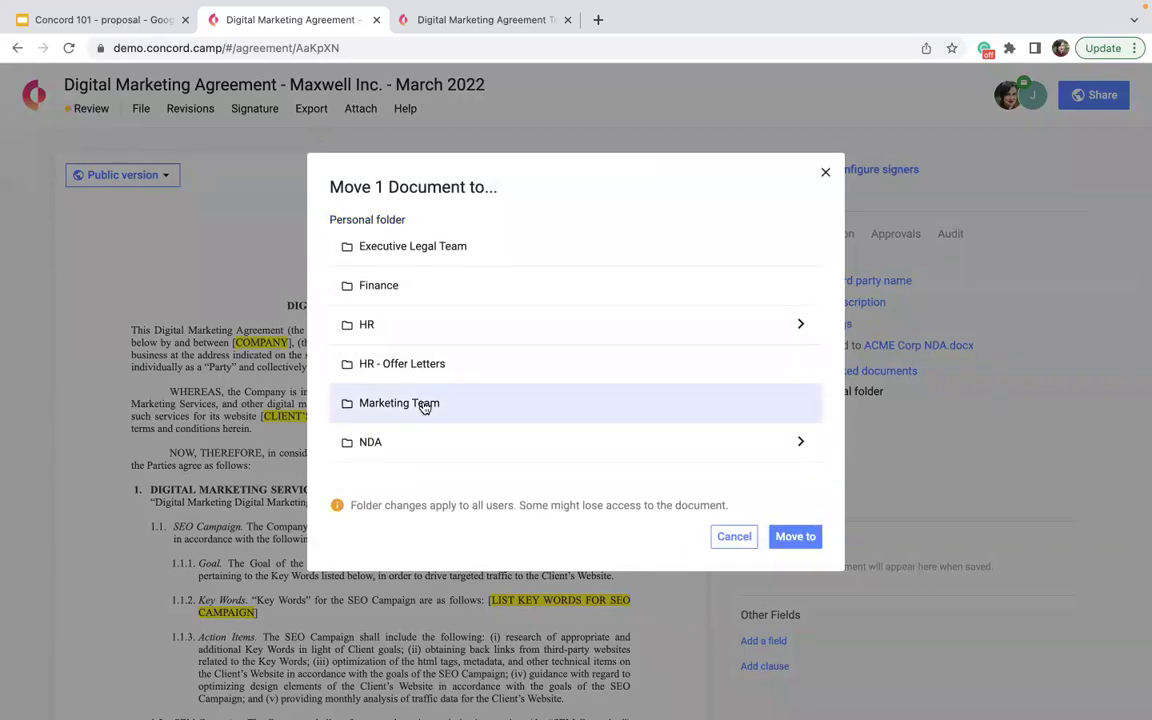
{"action": "left_click", "coordinate": [792, 540]}
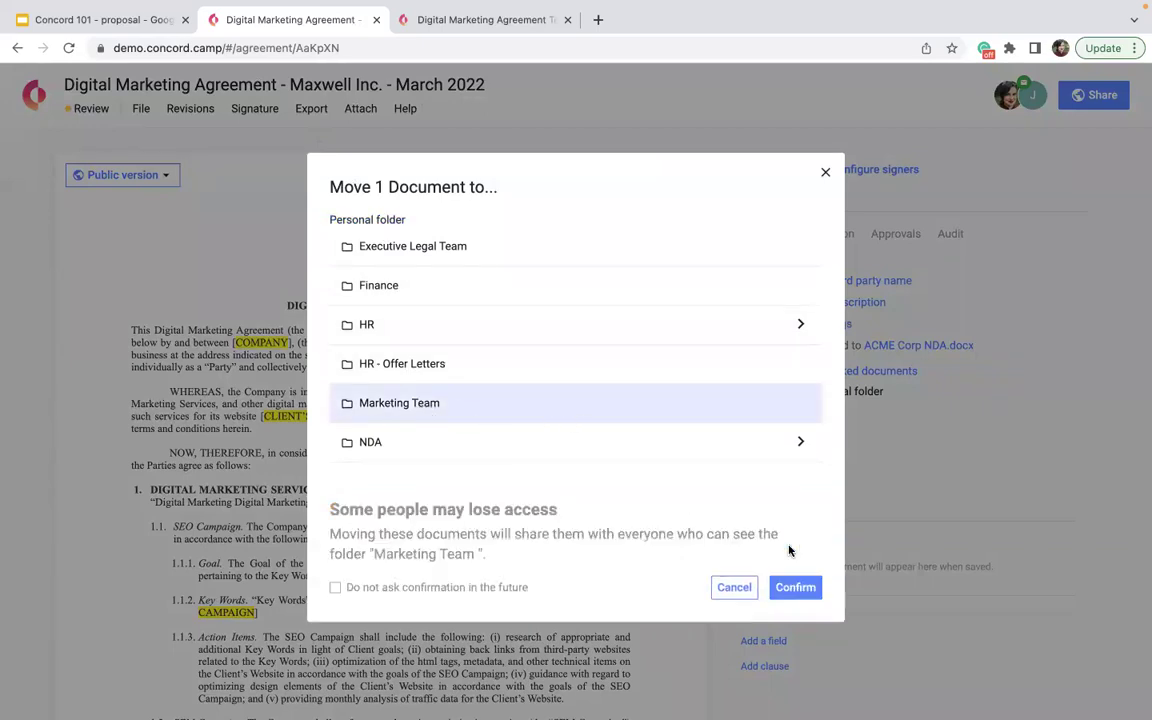
{"action": "left_click", "coordinate": [794, 588]}
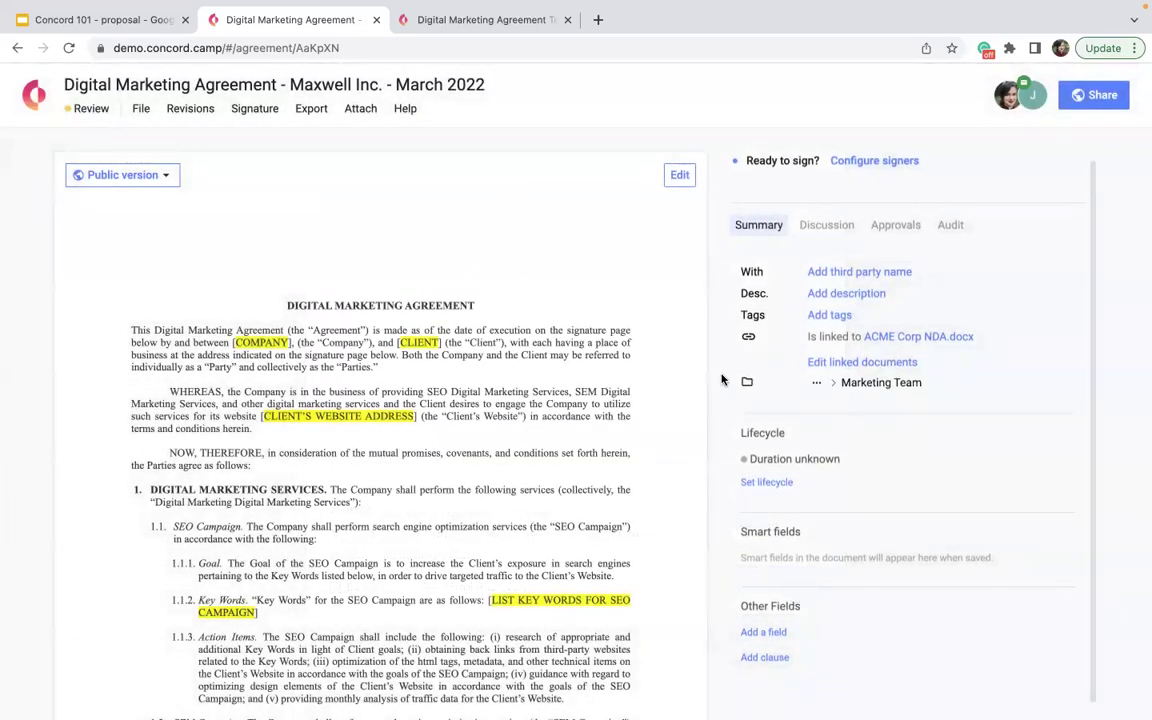
- Set a fixed 1-year lifecycle duration with effective date 04/15/2022
{"action": "left_click", "coordinate": [752, 482]}
{"action": "scroll", "coordinate": [760, 480], "scroll_direction": "down", "scroll_amount": 1}
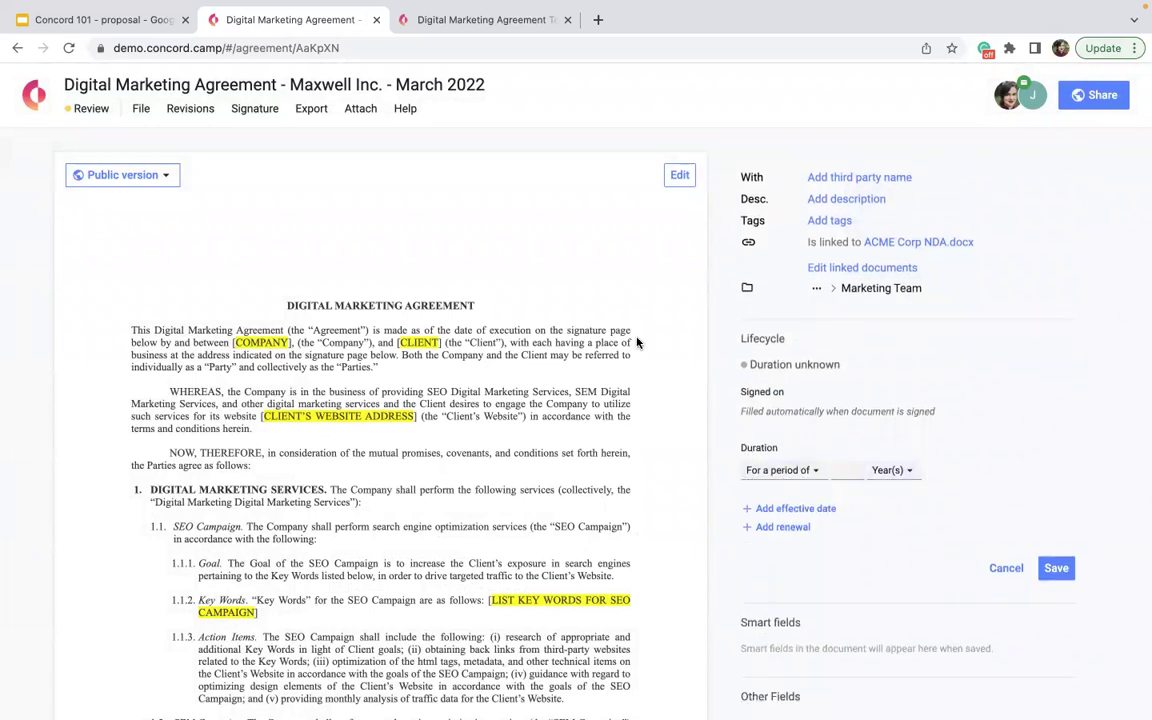
{"action": "type", "text": "1"}
{"action": "left_click", "coordinate": [806, 476]}
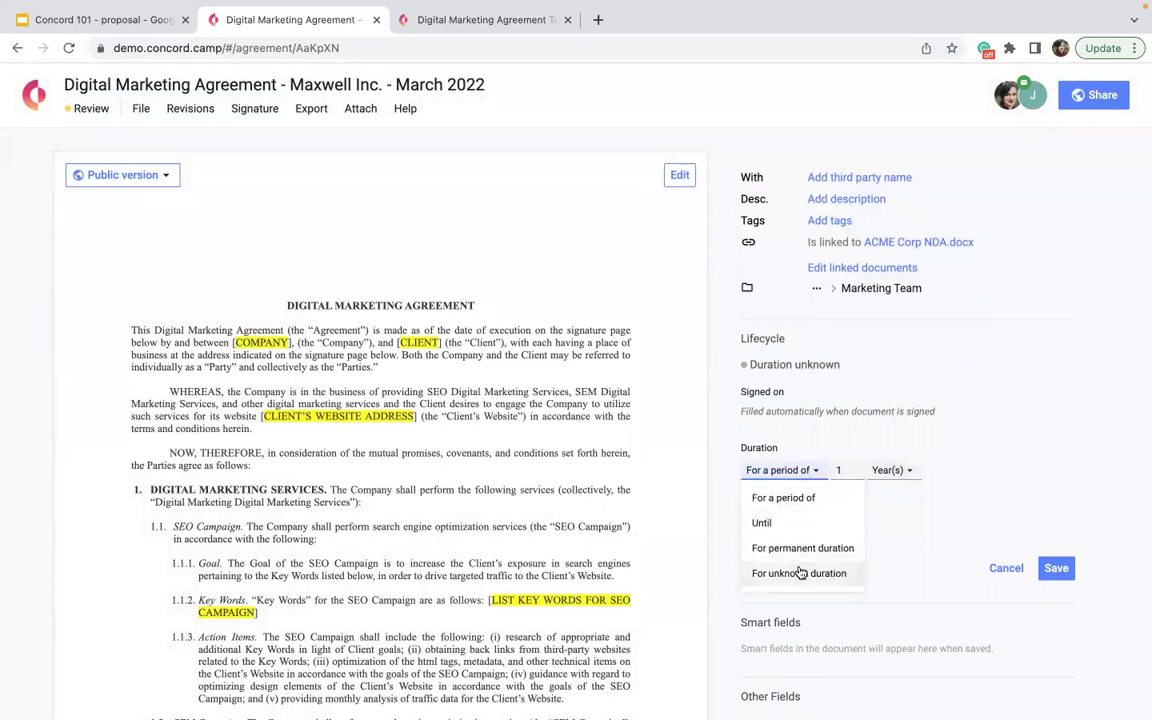
{"action": "left_click", "coordinate": [905, 545]}
{"action": "left_click", "coordinate": [889, 476]}
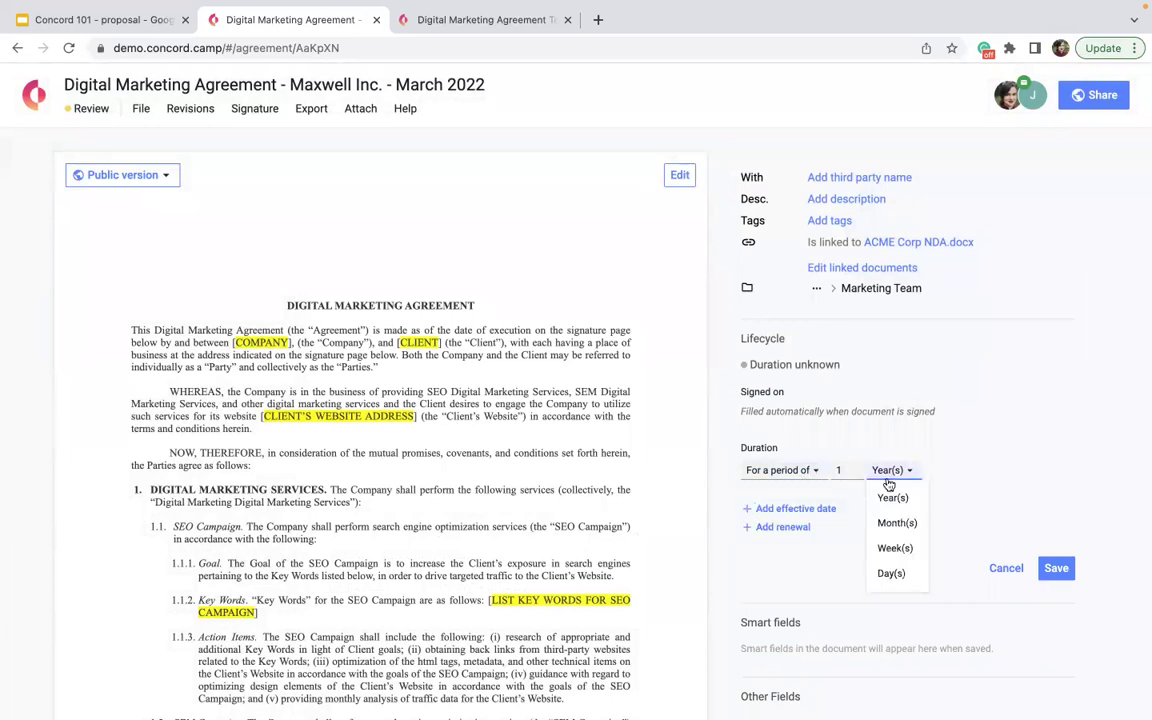
{"action": "left_click", "coordinate": [914, 470]}
{"action": "left_click", "coordinate": [775, 515]}
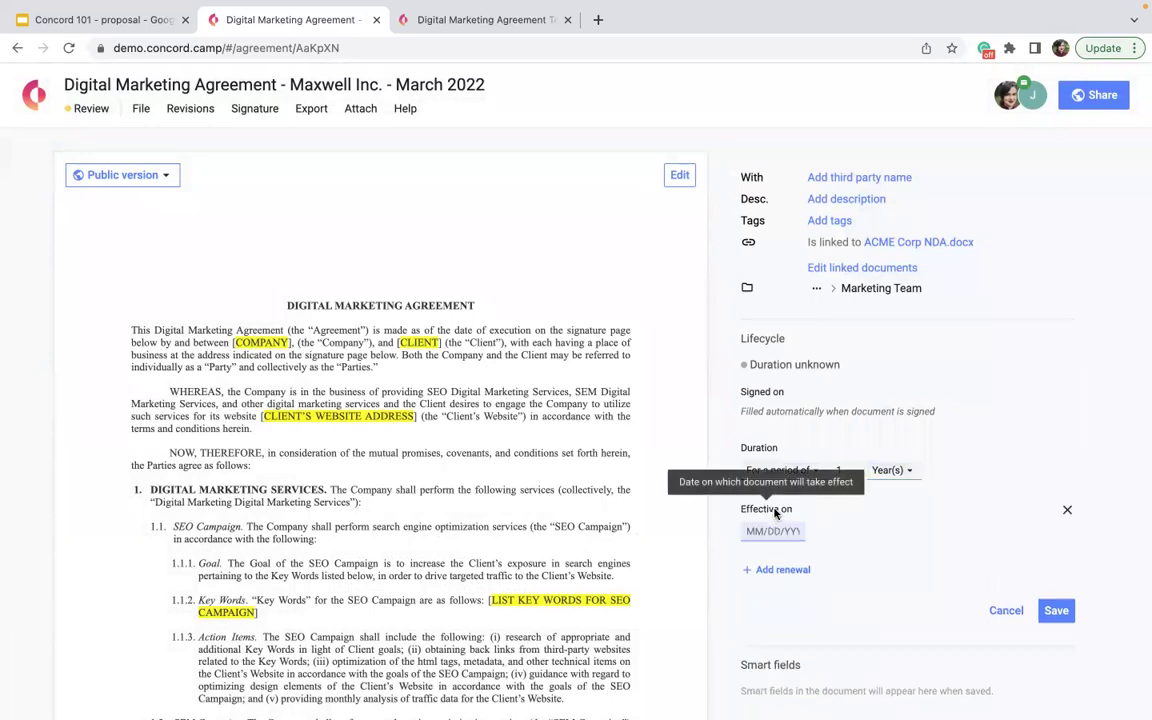
{"action": "left_click", "coordinate": [773, 531]}
{"action": "left_click", "coordinate": [928, 561]}
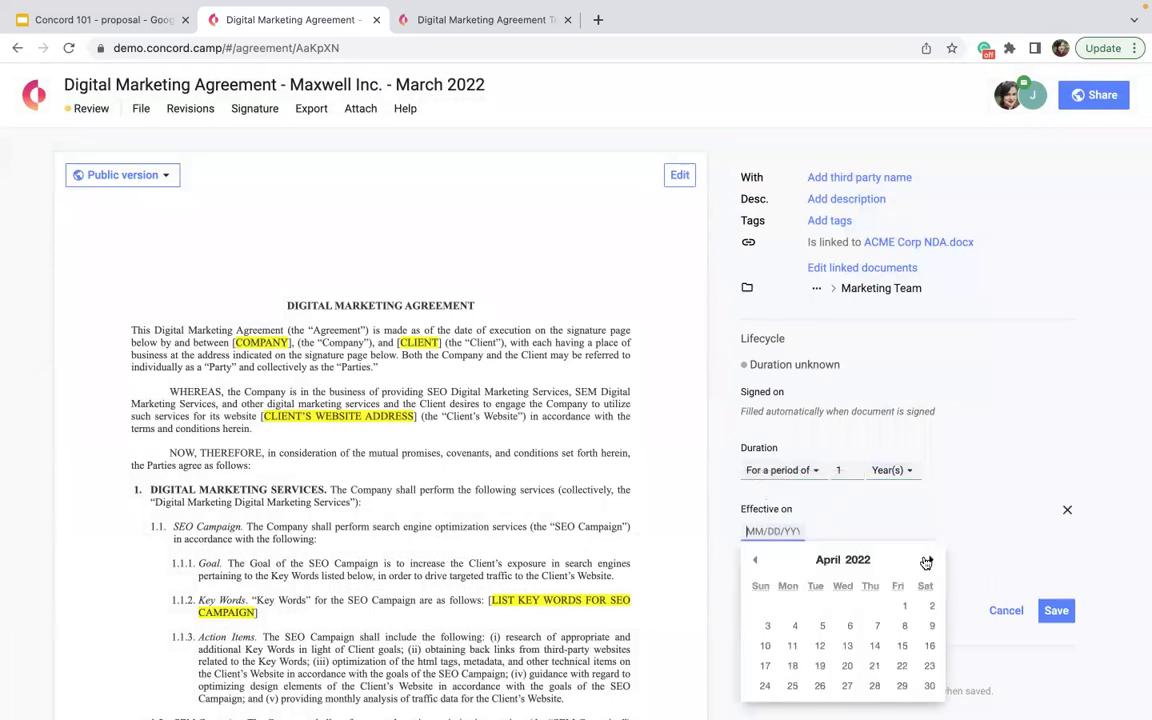
{"action": "left_click", "coordinate": [892, 647]}
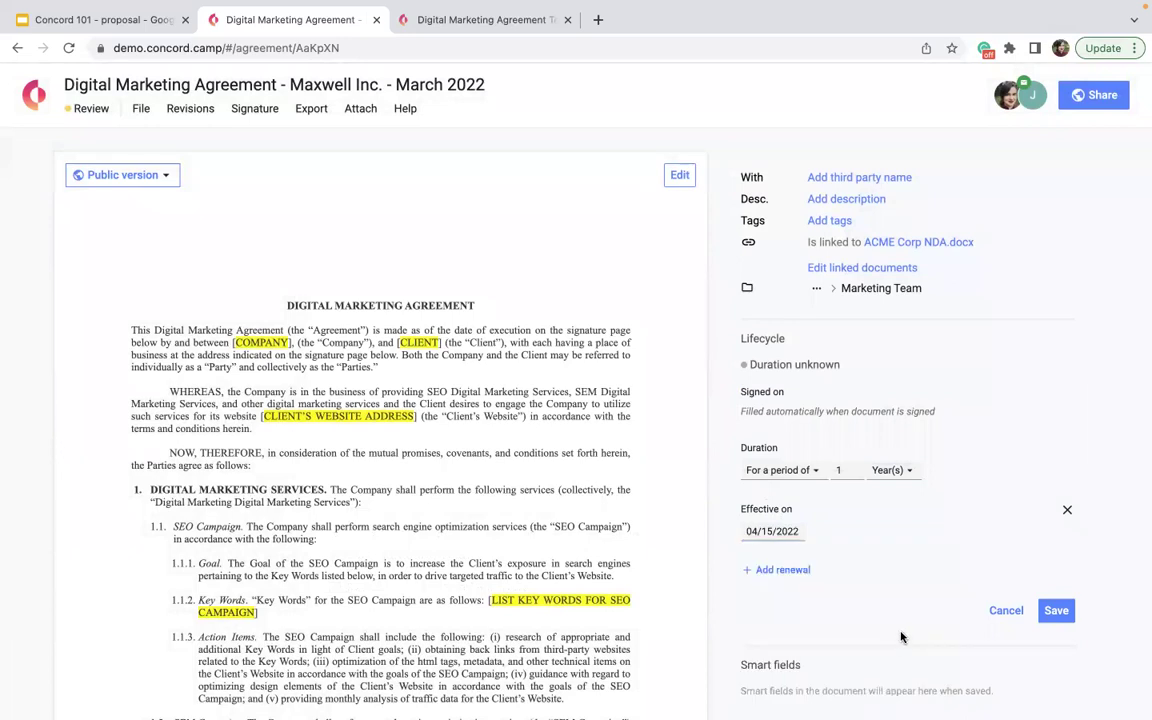
- Add 1-month renewals with 5 days' non-renewal notice and save the lifecycle
{"action": "scroll", "coordinate": [800, 545], "scroll_direction": "down", "scroll_amount": 2}
{"action": "left_click", "coordinate": [780, 489]}
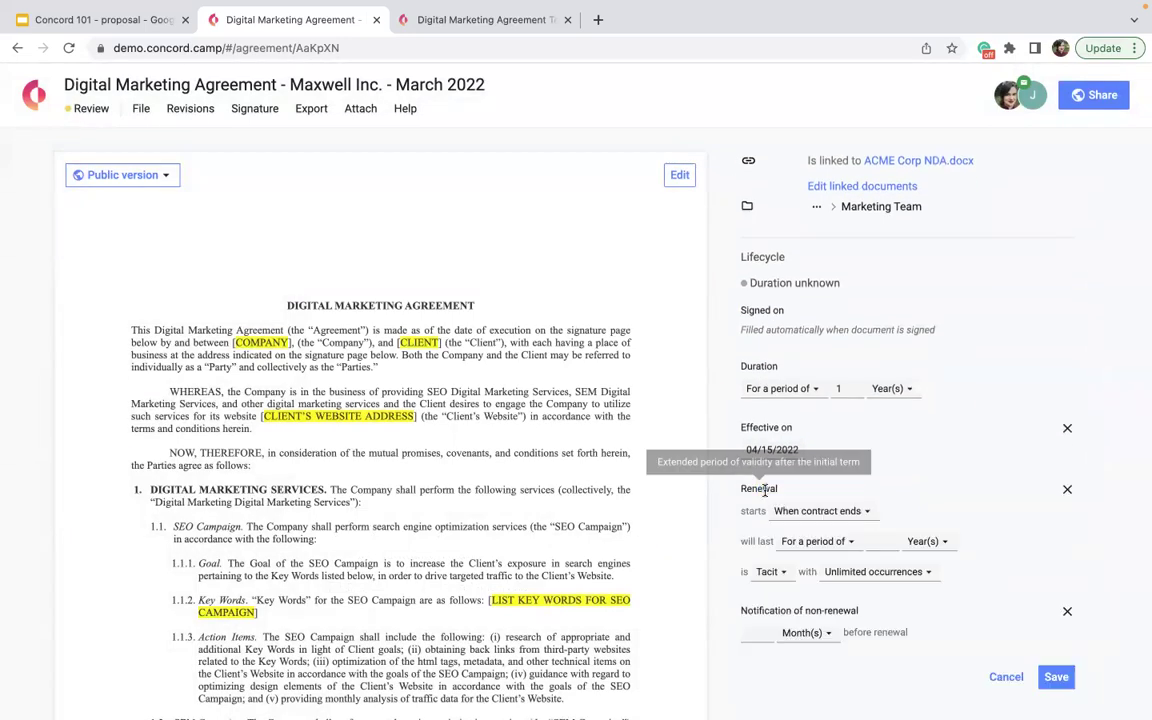
{"action": "scroll", "coordinate": [764, 489], "scroll_direction": "down", "scroll_amount": 1}
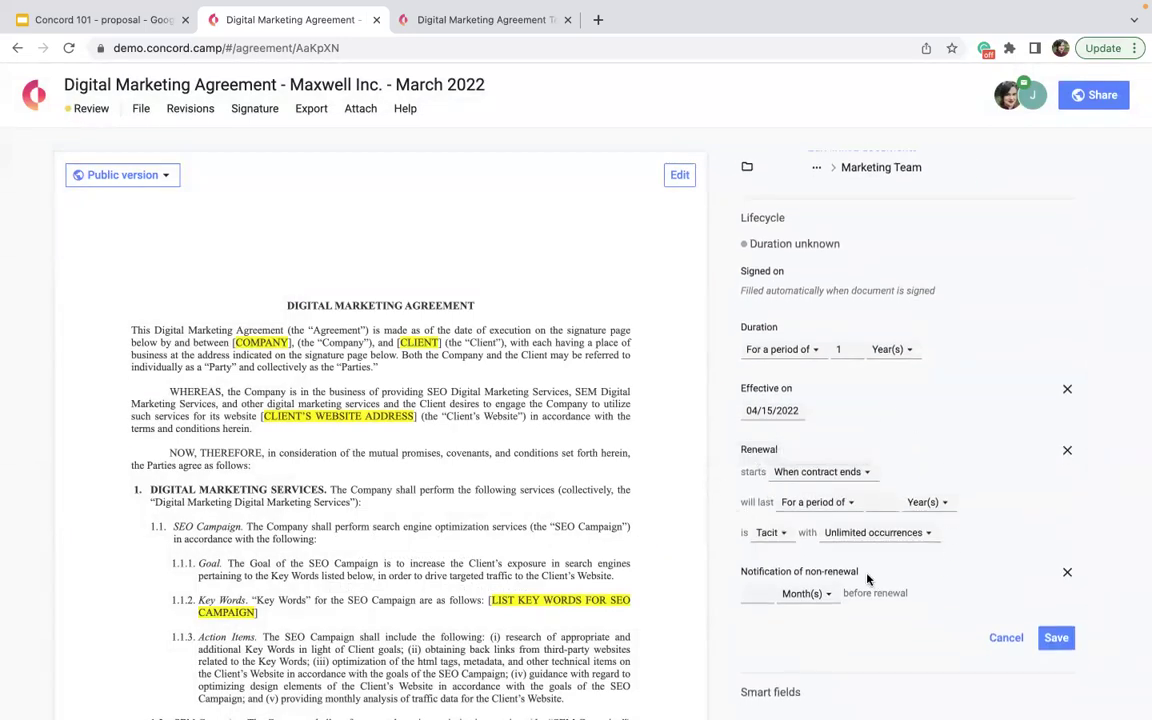
{"action": "left_click", "coordinate": [877, 500]}
{"action": "type", "text": "1"}
{"action": "left_click", "coordinate": [922, 502]}
{"action": "left_click", "coordinate": [913, 553]}
{"action": "left_click", "coordinate": [756, 593]}
{"action": "type", "text": "5"}
{"action": "left_click", "coordinate": [800, 593]}
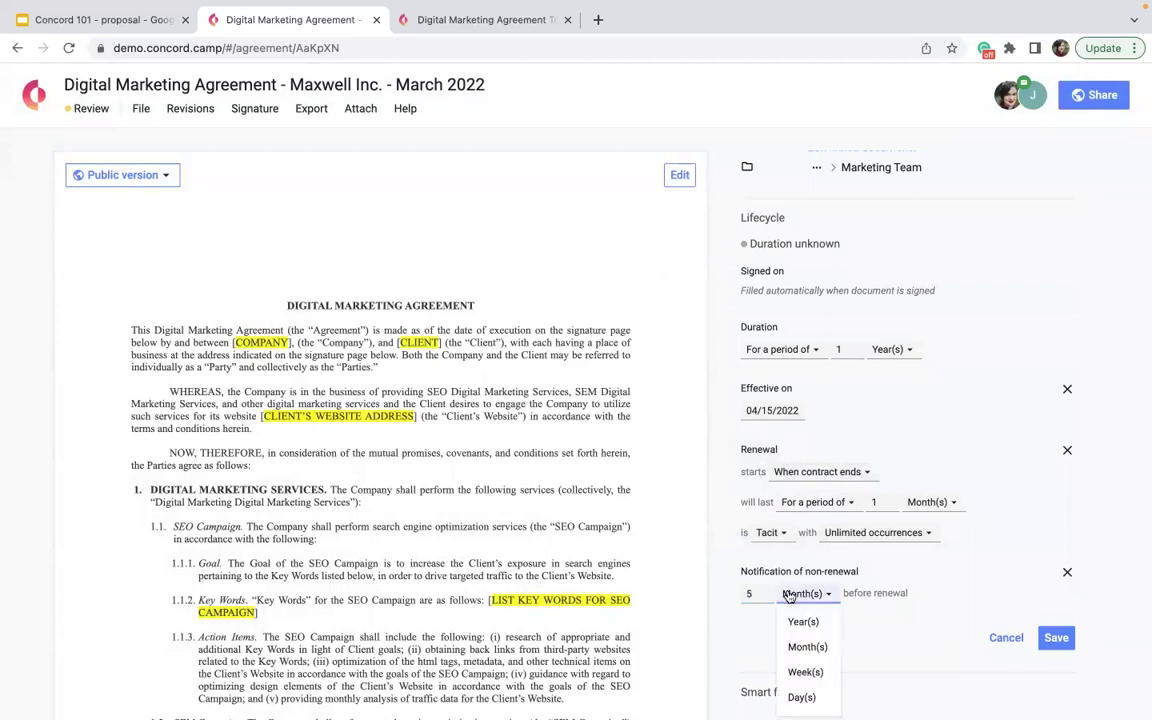
{"action": "left_click", "coordinate": [801, 697]}
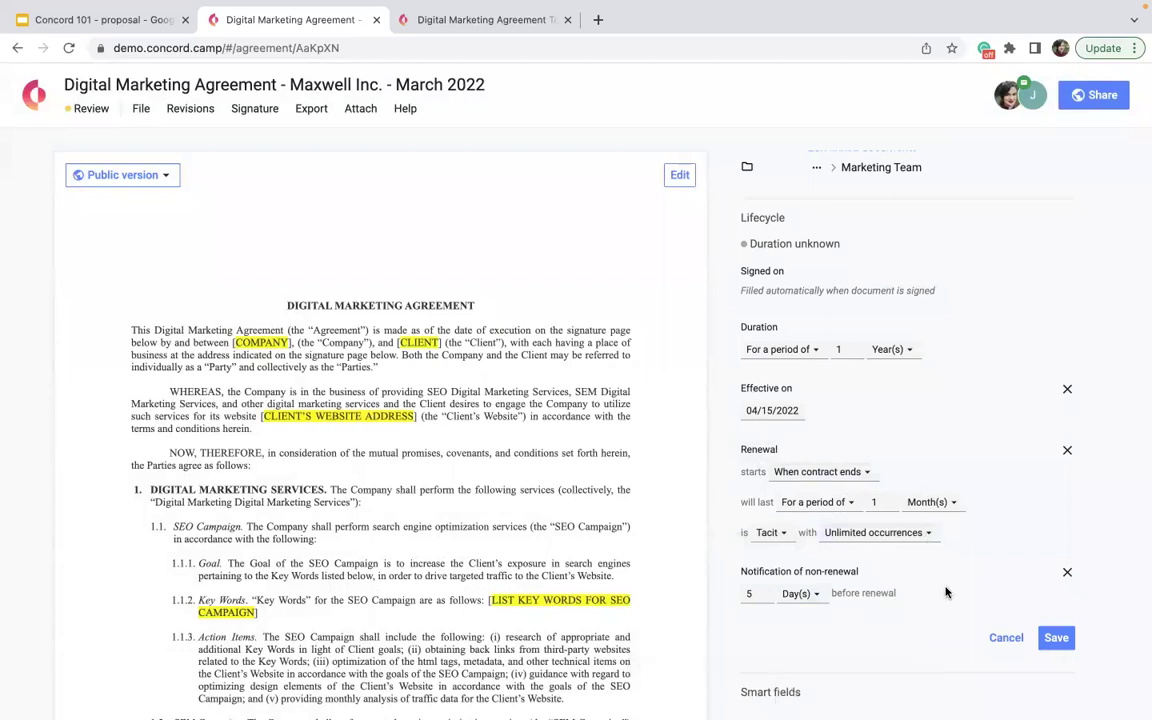
{"action": "left_click", "coordinate": [1055, 641]}
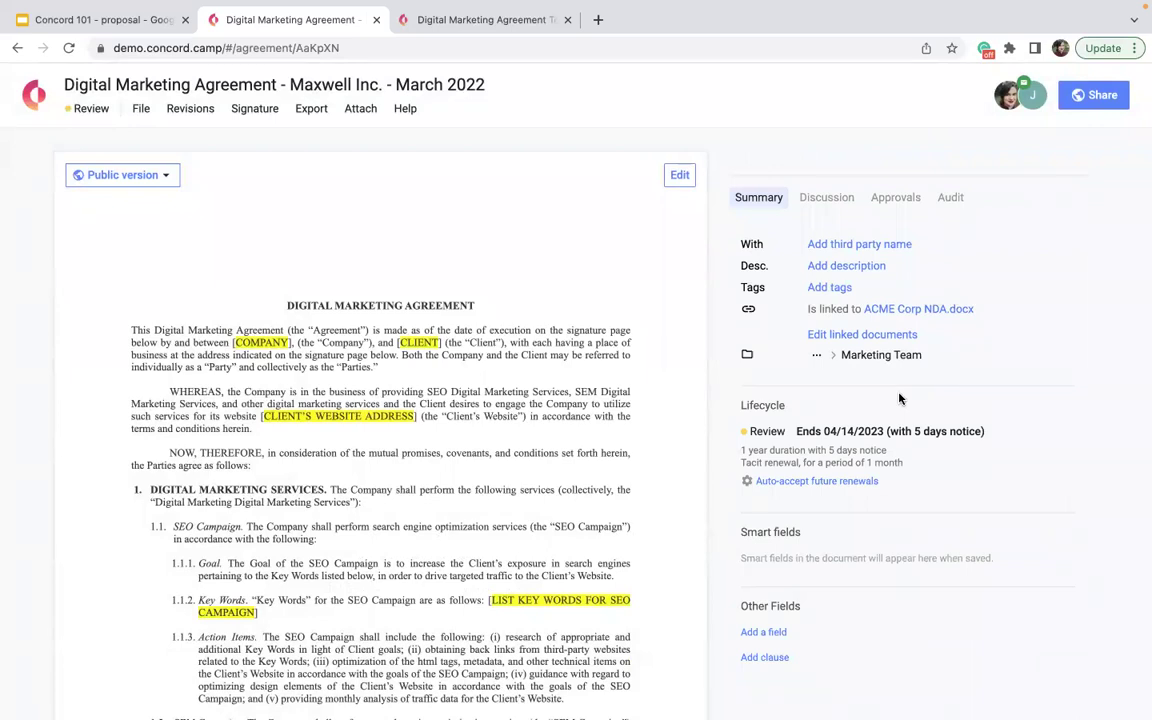
- Add a Company Size custom field with the value 150 employees
{"action": "scroll", "coordinate": [650, 450], "scroll_direction": "down", "scroll_amount": 3}
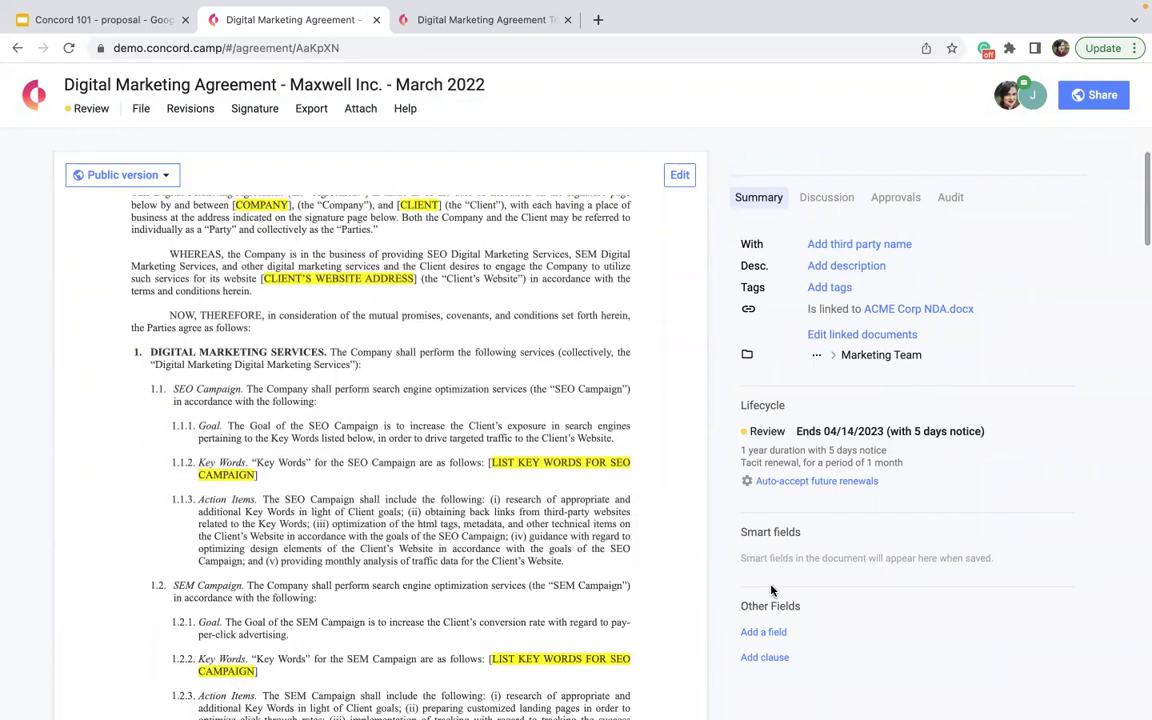
{"action": "scroll", "coordinate": [760, 645], "scroll_direction": "down", "scroll_amount": 3}
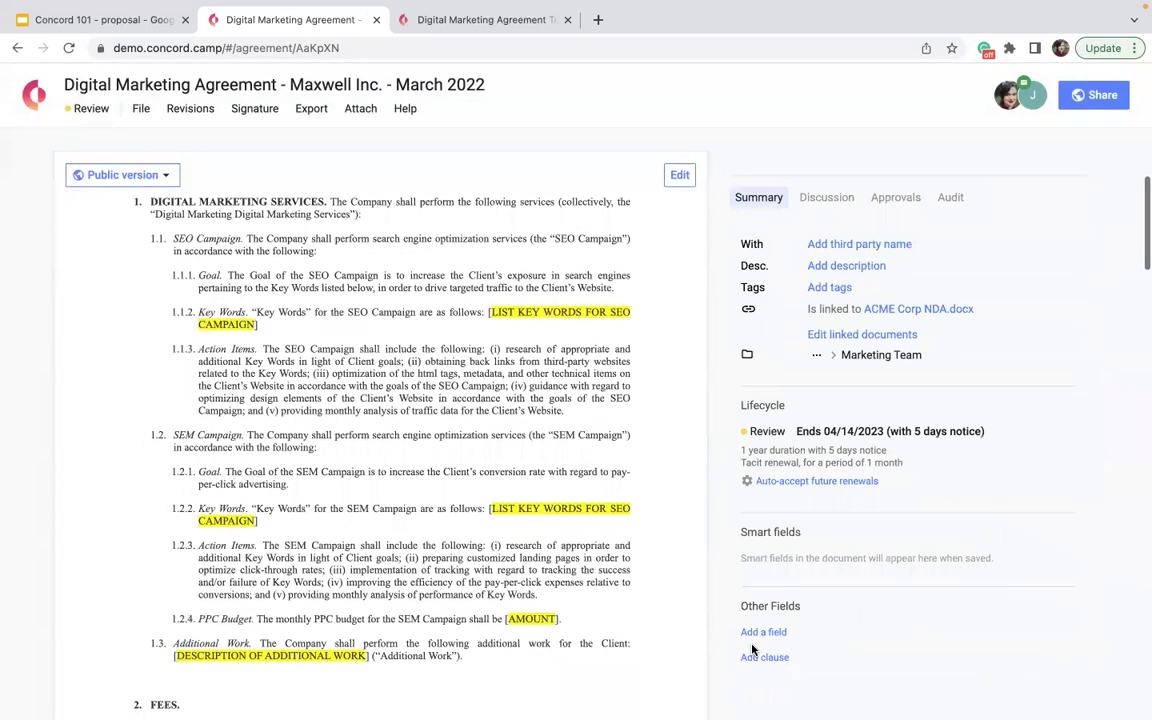
{"action": "left_click", "coordinate": [764, 632]}
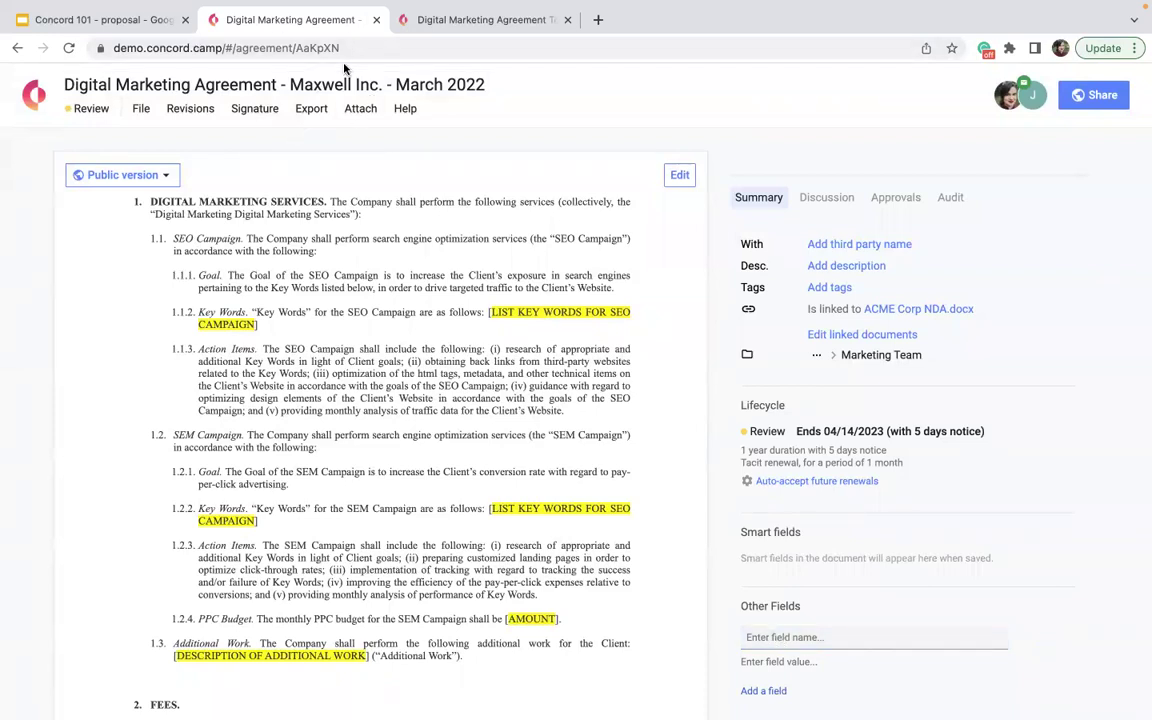
{"action": "left_click", "coordinate": [780, 636]}
{"action": "type", "text": "Company Size"}
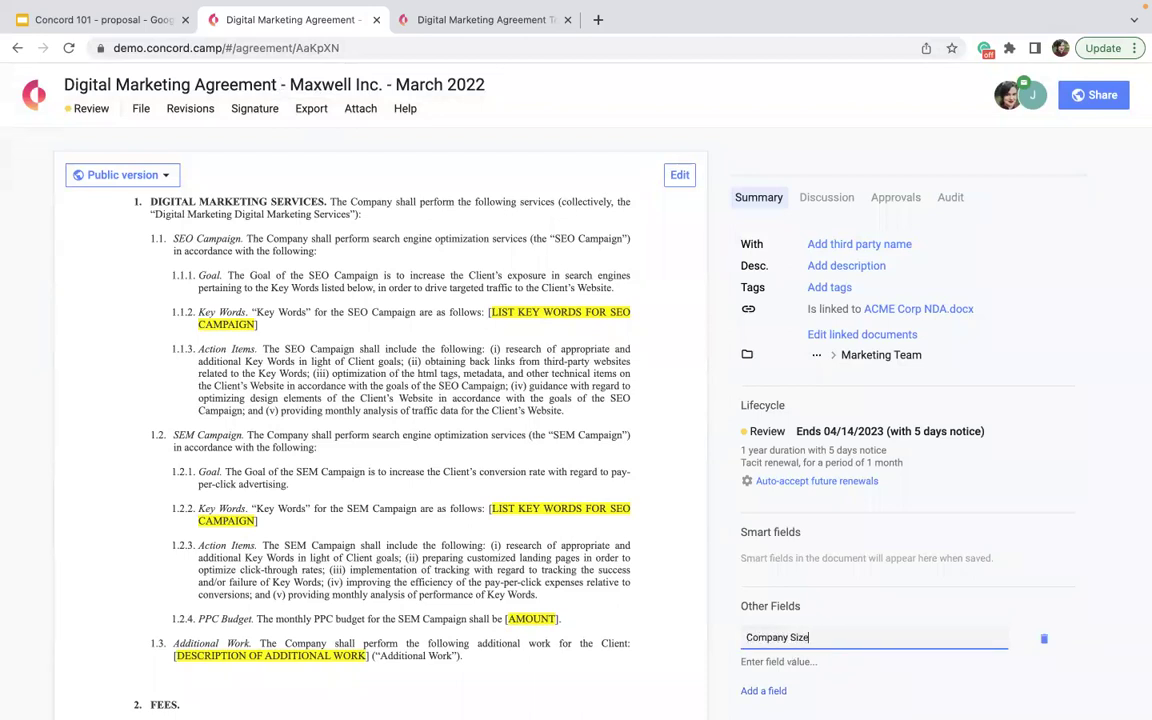
{"action": "left_click", "coordinate": [780, 661]}
{"action": "type", "text": "150 employees"}
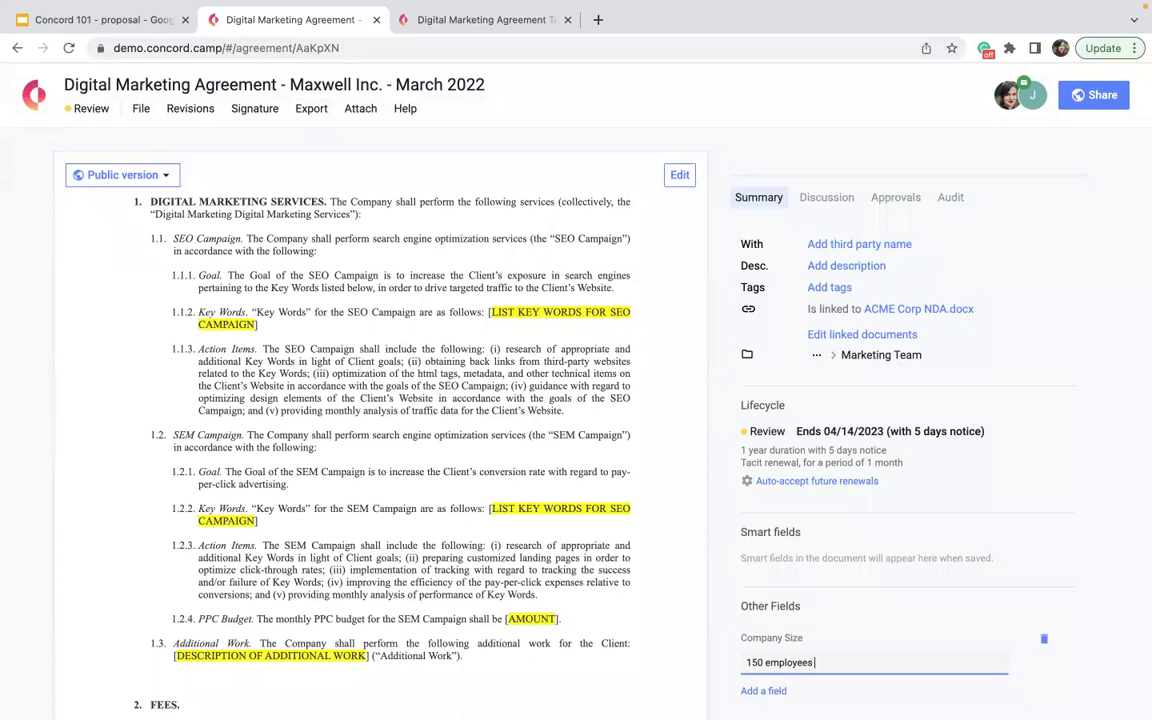
{"action": "left_click", "coordinate": [766, 692]}
- Add a 'Maxwell CEO Phone Number' field holding the CEO's phone number, correcting 'Phoen' to 'Phone'
{"action": "scroll", "coordinate": [765, 640], "scroll_direction": "down", "scroll_amount": 2}
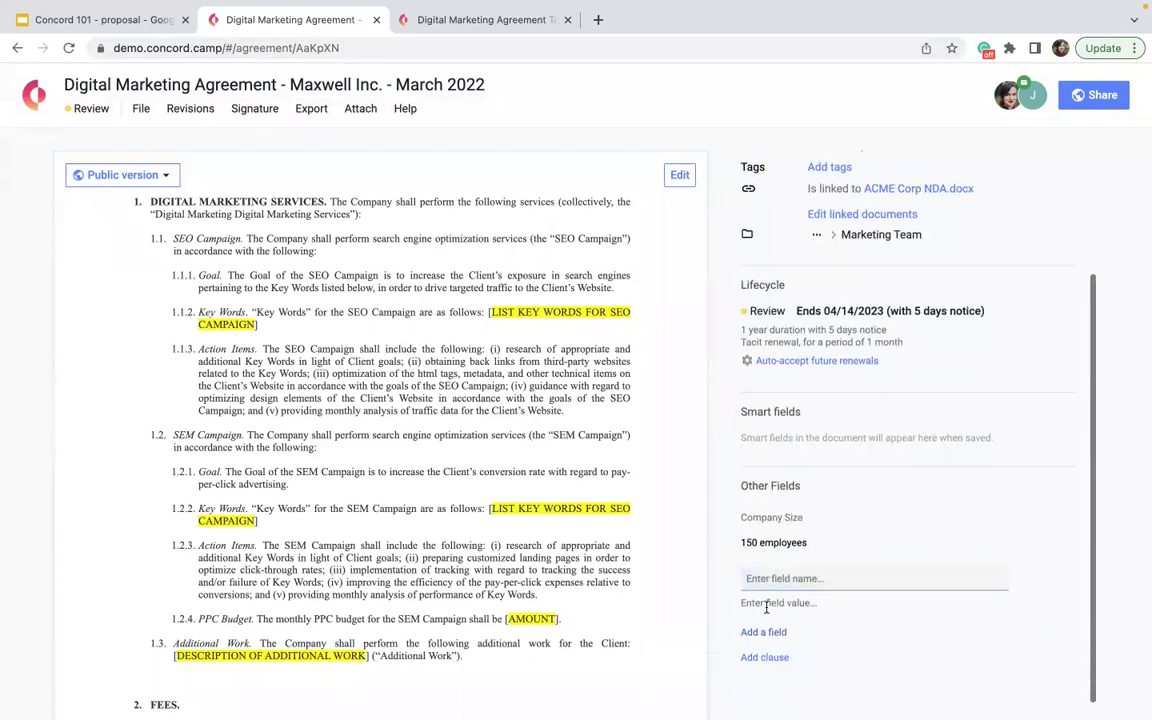
{"action": "type", "text": "Maxwell"}
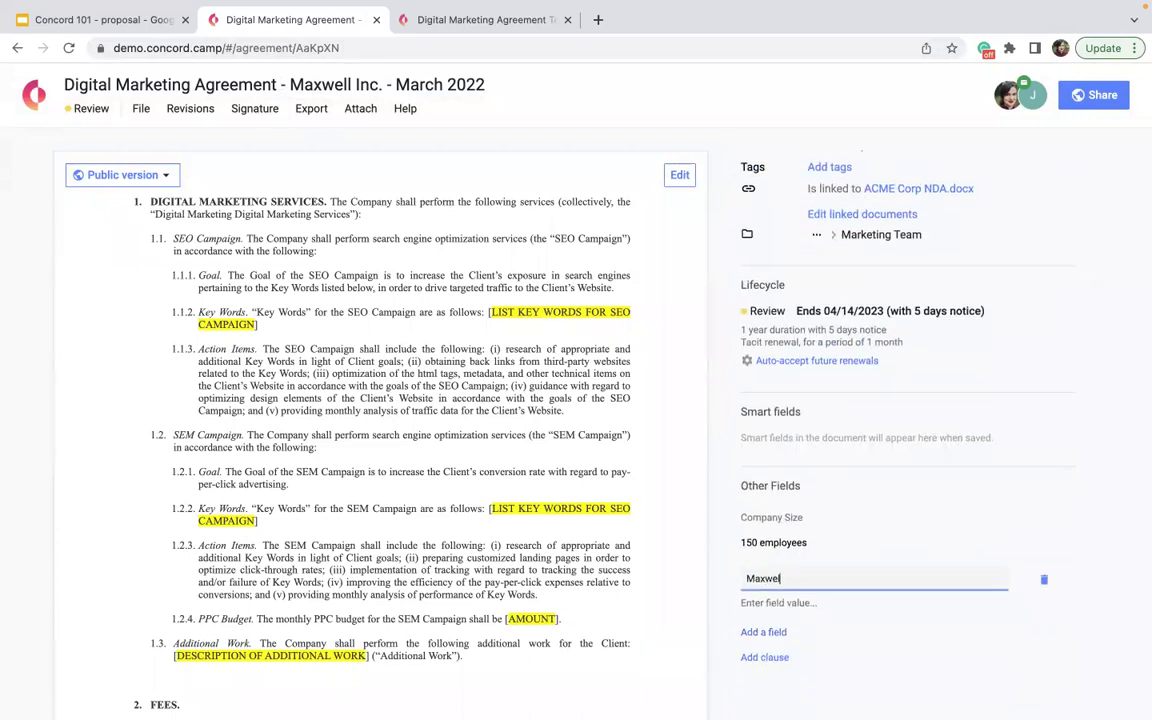
{"action": "type", "text": " CEO Phoen Number"}
{"action": "key", "text": "Tab"}
{"action": "type", "text": "555-555-5555"}
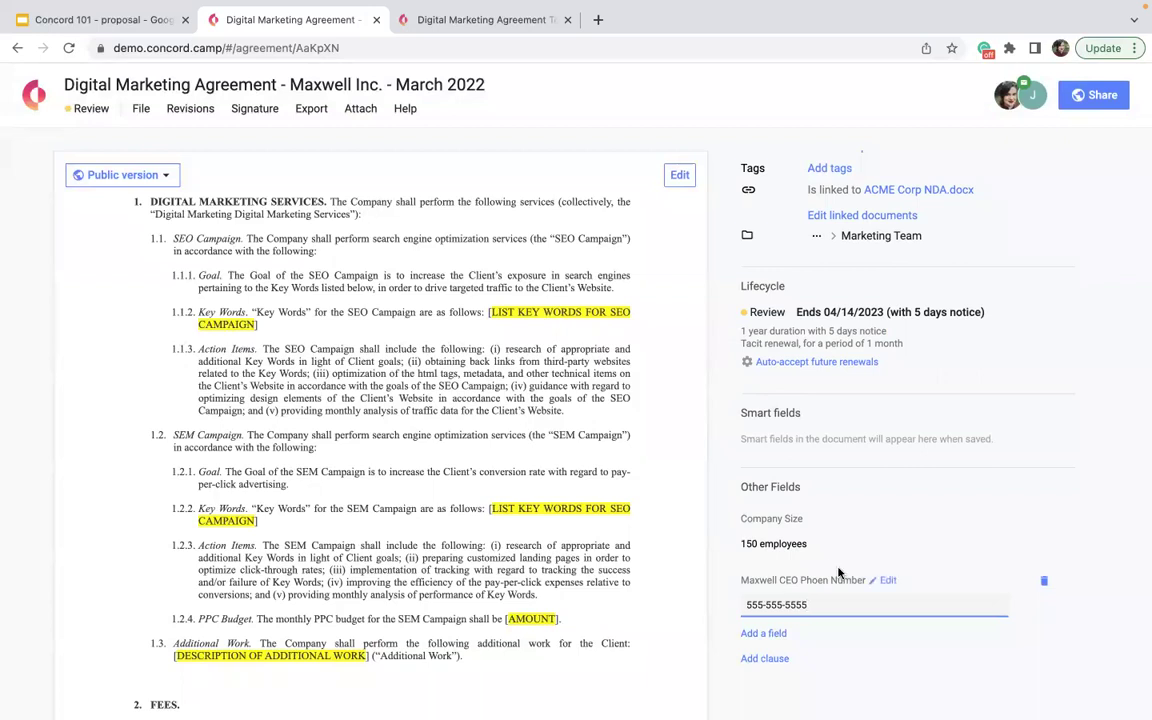
{"action": "left_click", "coordinate": [838, 579]}
{"action": "double_click", "coordinate": [820, 580]}
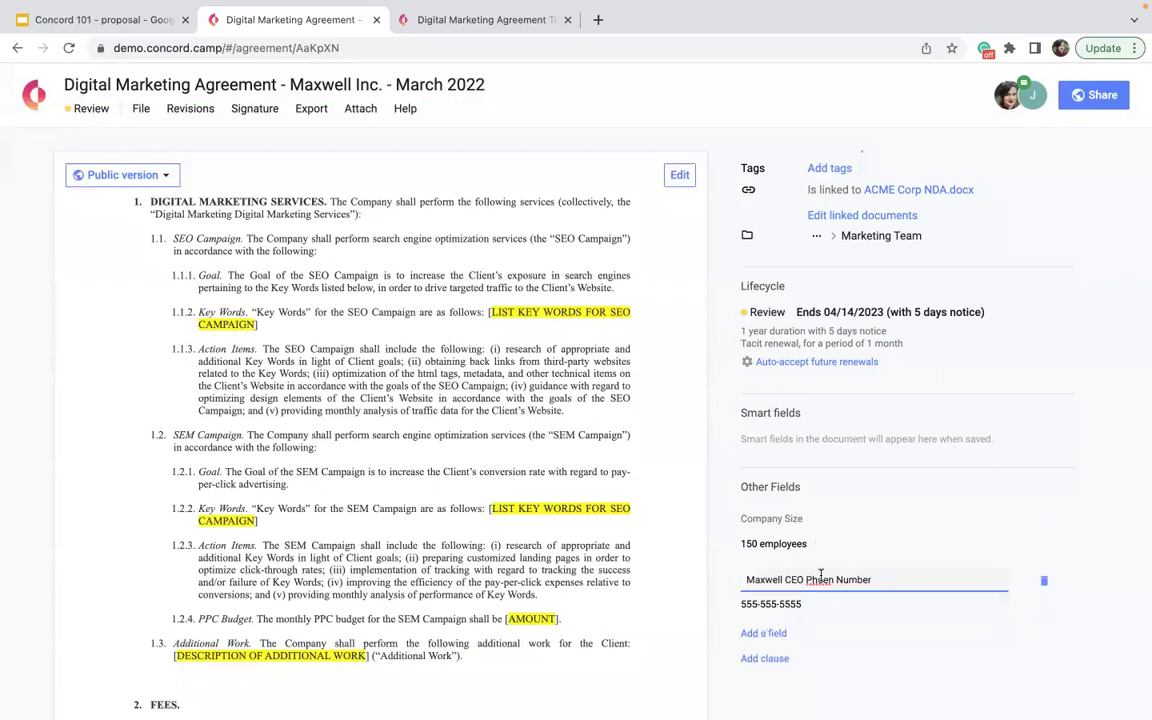
{"action": "right_click", "coordinate": [825, 587]}
{"action": "key", "text": "BackSpace"}
{"action": "type", "text": "Phone"}
{"action": "key", "text": "Return"}
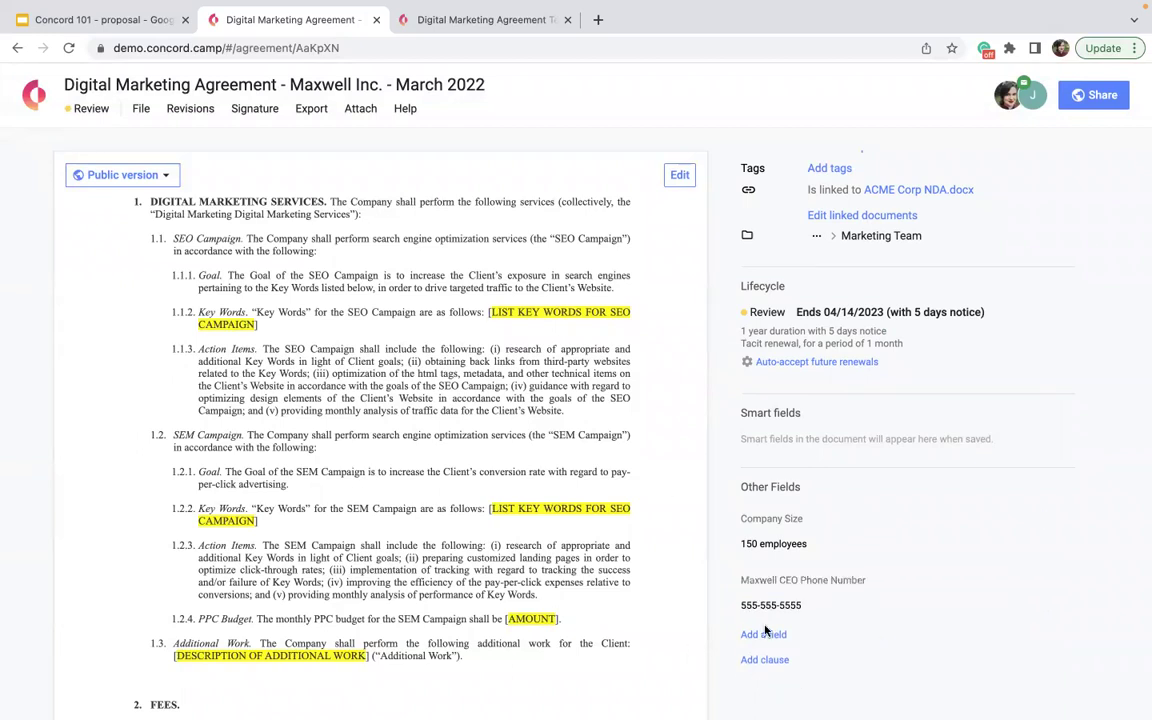
{"action": "left_click", "coordinate": [762, 660]}
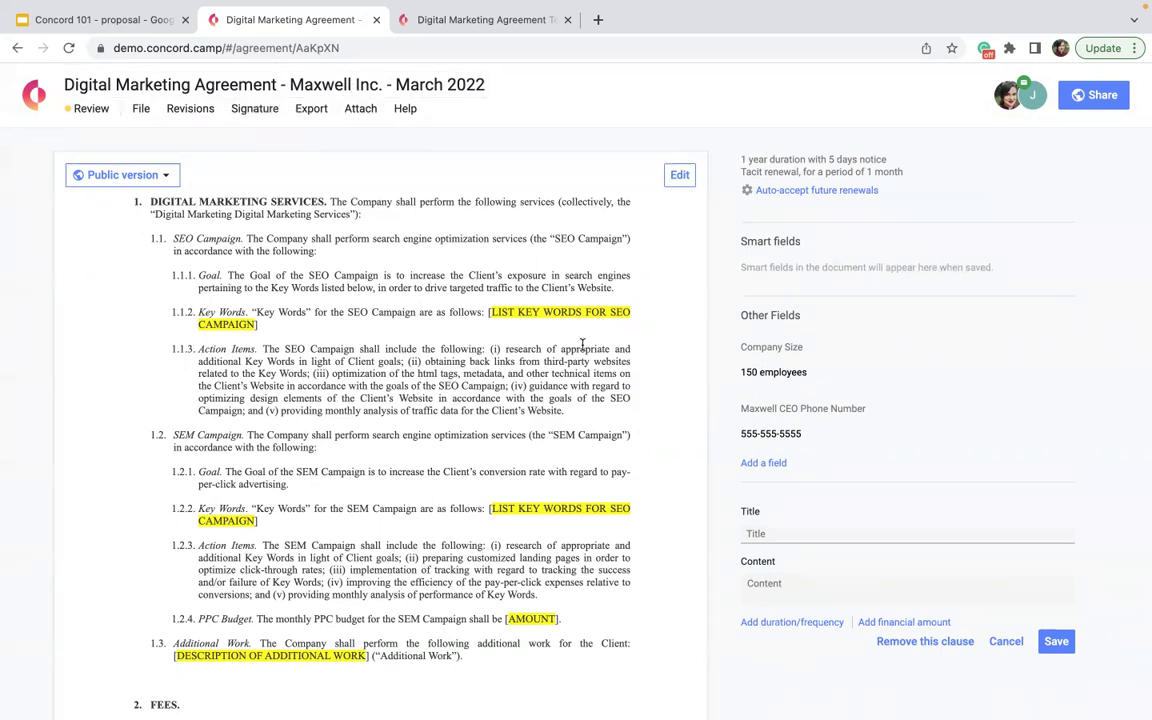
- Create a clause titled 'Maxwell Monthly Plan' with content '12k acorss q year'
{"action": "scroll", "coordinate": [581, 345], "scroll_direction": "down", "scroll_amount": 1}
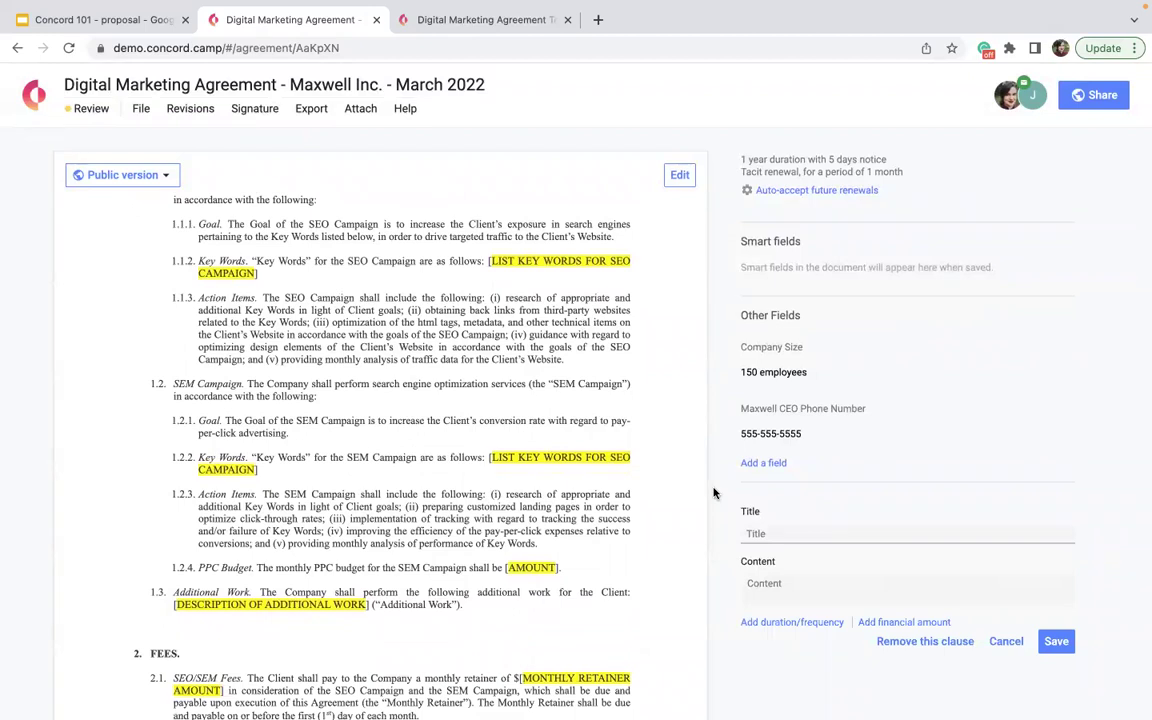
{"action": "left_click", "coordinate": [776, 533]}
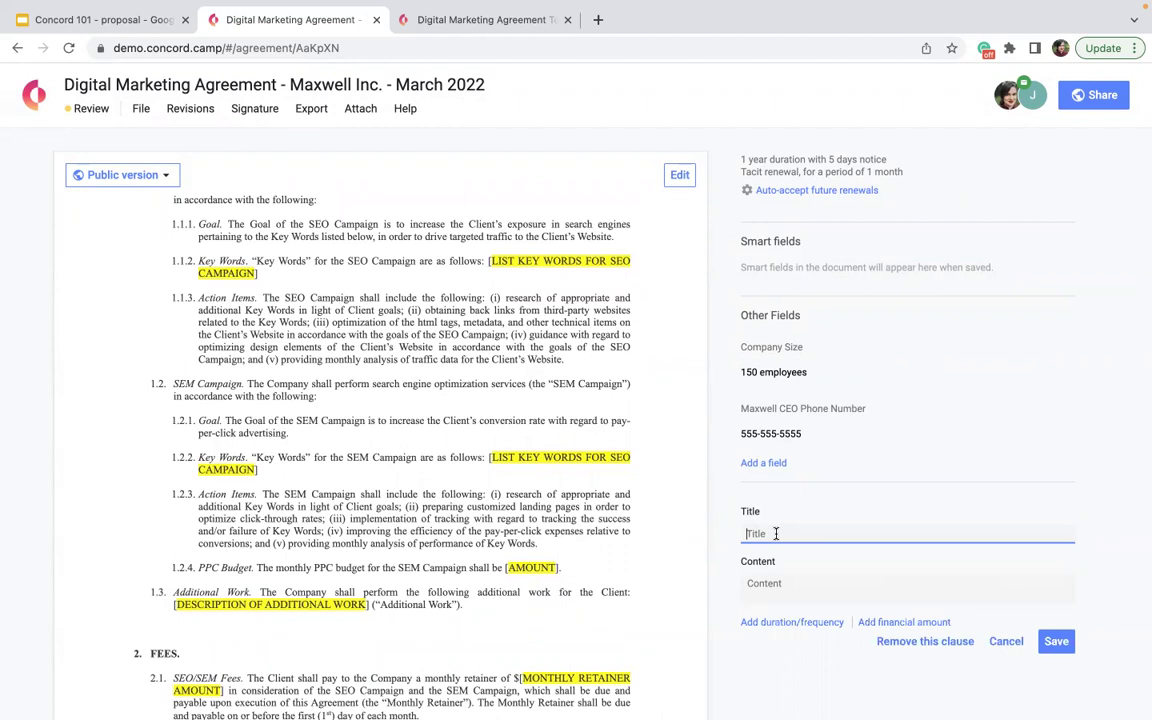
{"action": "type", "text": "Maxwell Monthly Plan"}
{"action": "key", "text": "Tab"}
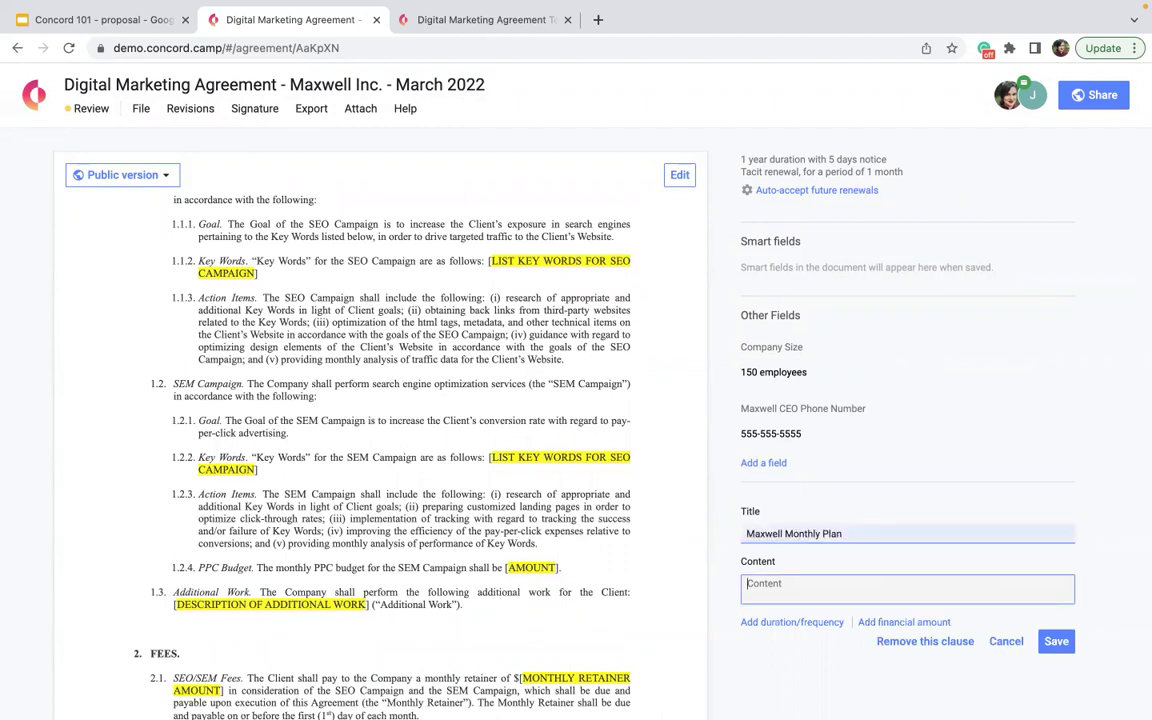
{"action": "type", "text": "12k acorss q year"}
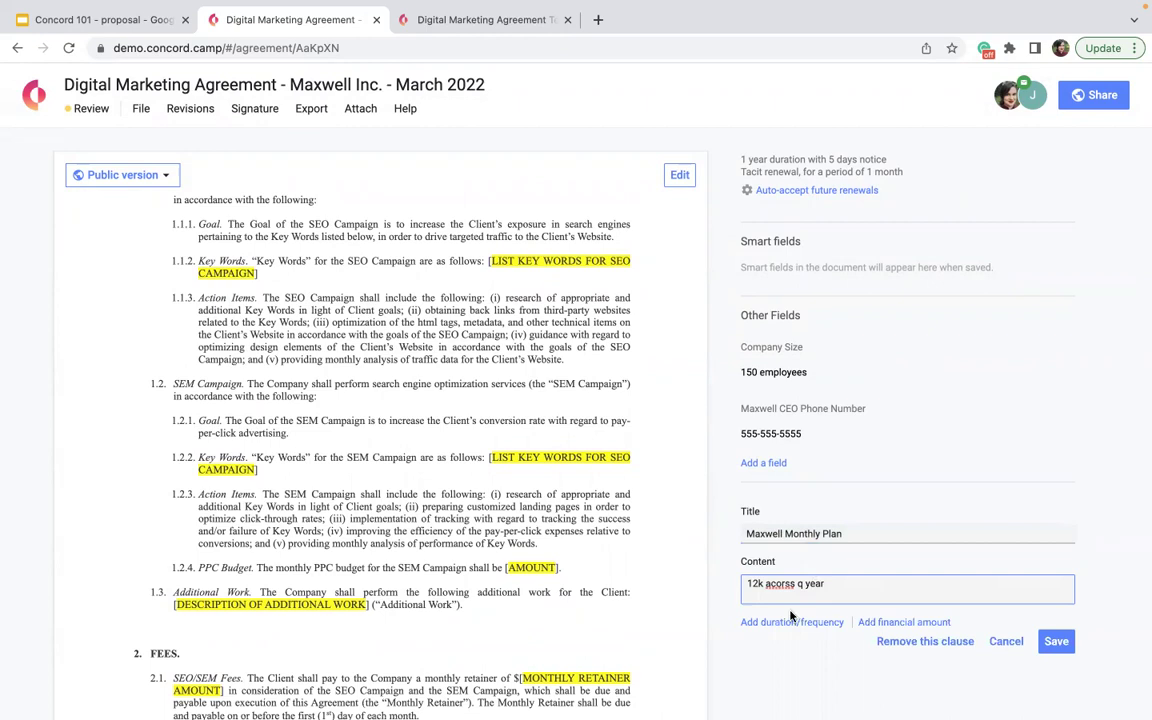
- Make the clause a recurring event repeating every 1 month
{"action": "left_click", "coordinate": [790, 623]}
{"action": "scroll", "coordinate": [790, 625], "scroll_direction": "down", "scroll_amount": 1}
{"action": "left_click", "coordinate": [780, 593]}
{"action": "left_click", "coordinate": [778, 672]}
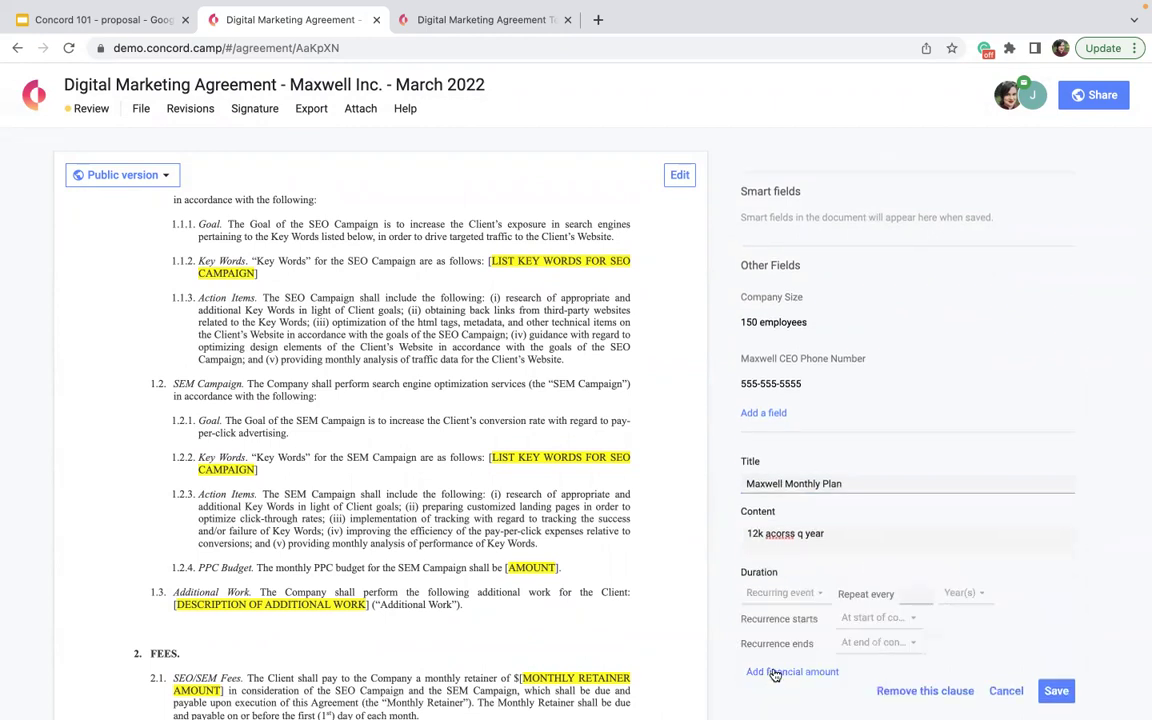
{"action": "scroll", "coordinate": [776, 673], "scroll_direction": "down", "scroll_amount": 1}
{"action": "left_click", "coordinate": [902, 546]}
{"action": "type", "text": "1"}
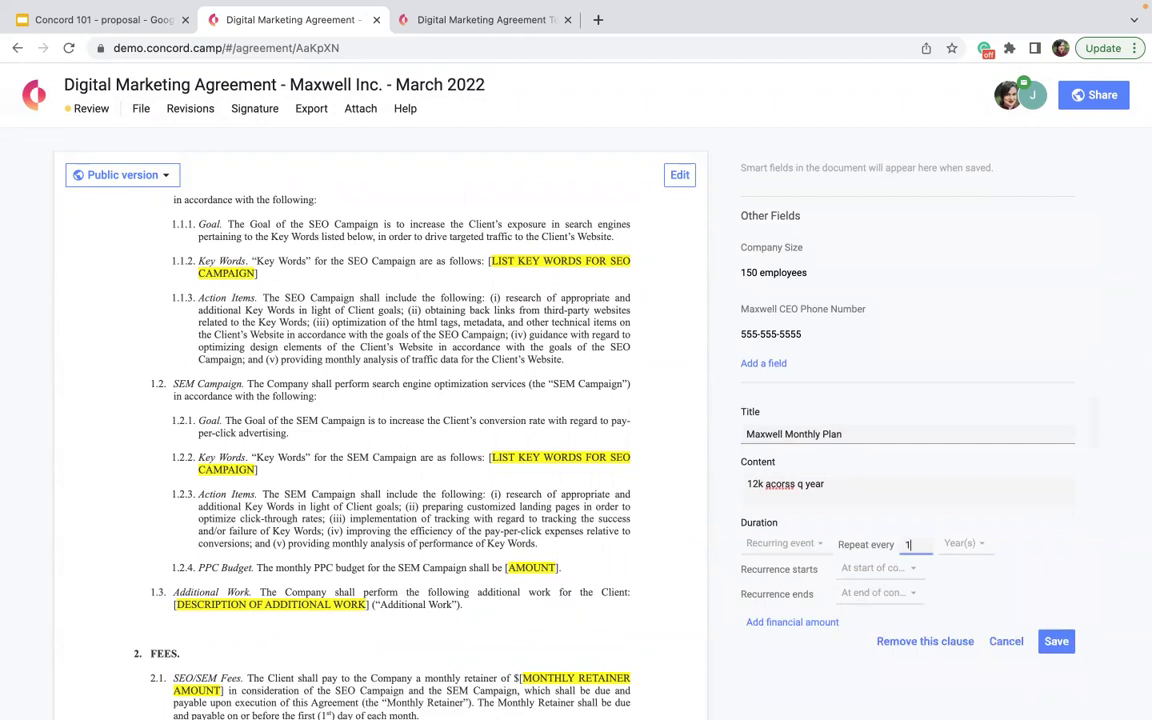
{"action": "left_click", "coordinate": [957, 550]}
{"action": "left_click", "coordinate": [957, 595]}
{"action": "scroll", "coordinate": [797, 578], "scroll_direction": "up", "scroll_amount": 3}
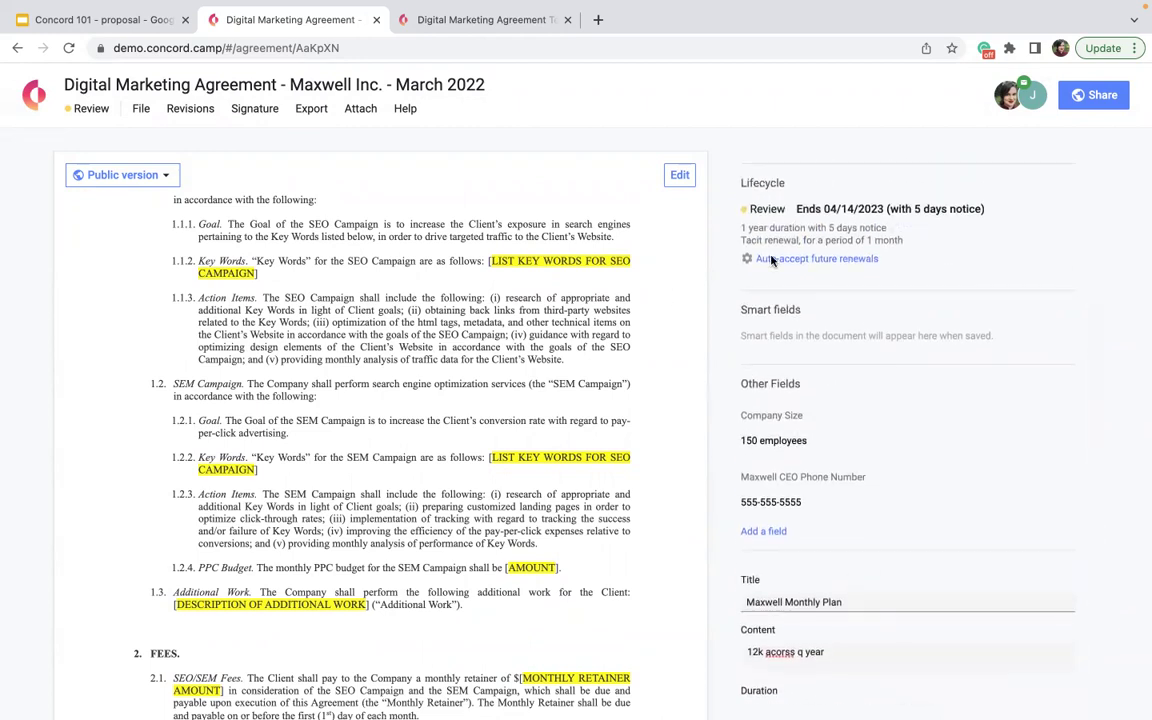
{"action": "scroll", "coordinate": [818, 275], "scroll_direction": "down", "scroll_amount": 2}
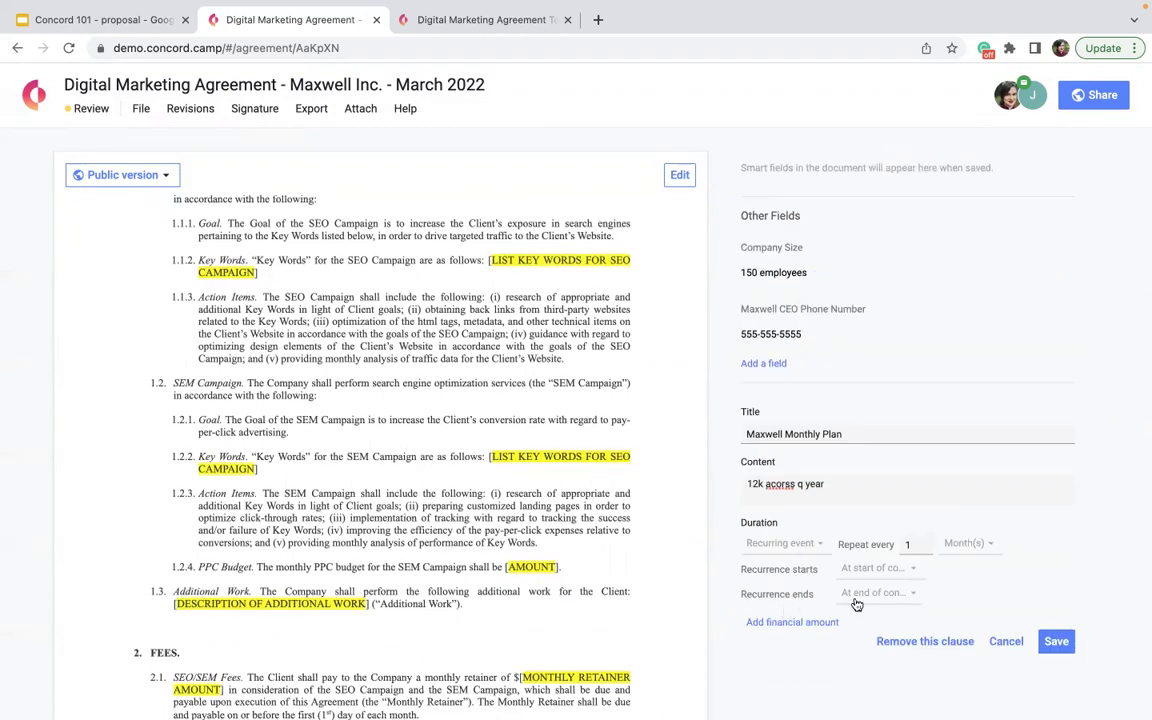
{"action": "scroll", "coordinate": [859, 603], "scroll_direction": "up", "scroll_amount": 3}
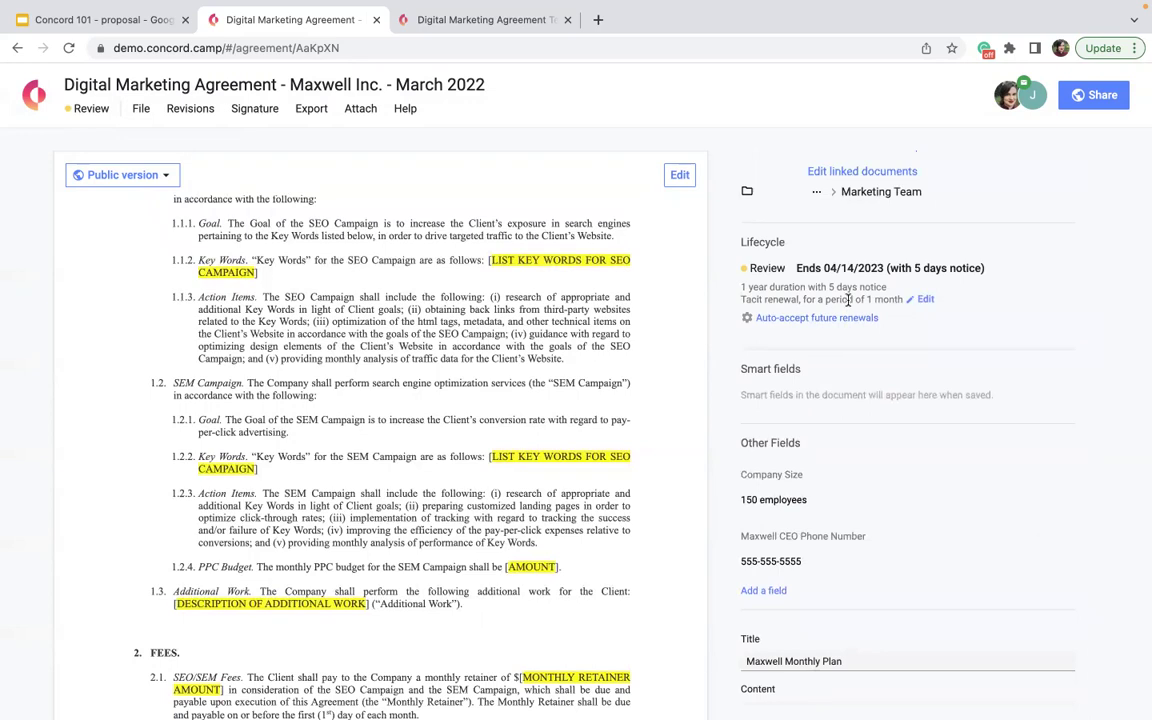
{"action": "scroll", "coordinate": [800, 285], "scroll_direction": "down", "scroll_amount": 5}
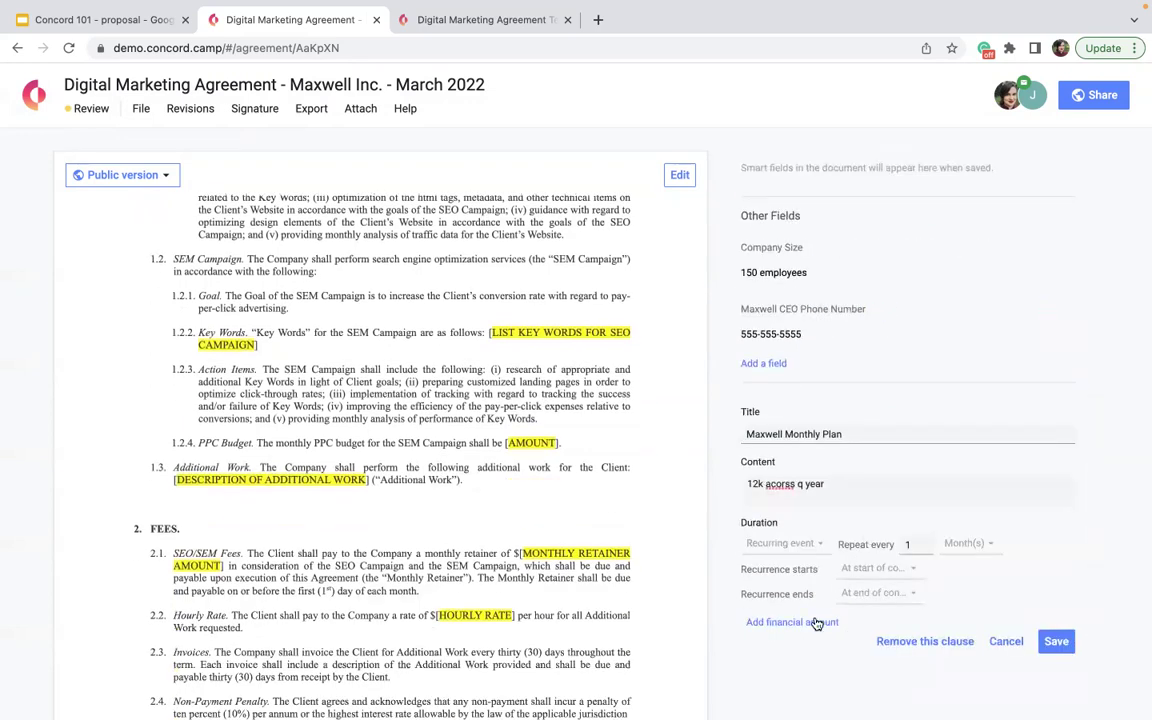
{"action": "scroll", "coordinate": [816, 622], "scroll_direction": "down", "scroll_amount": 1}
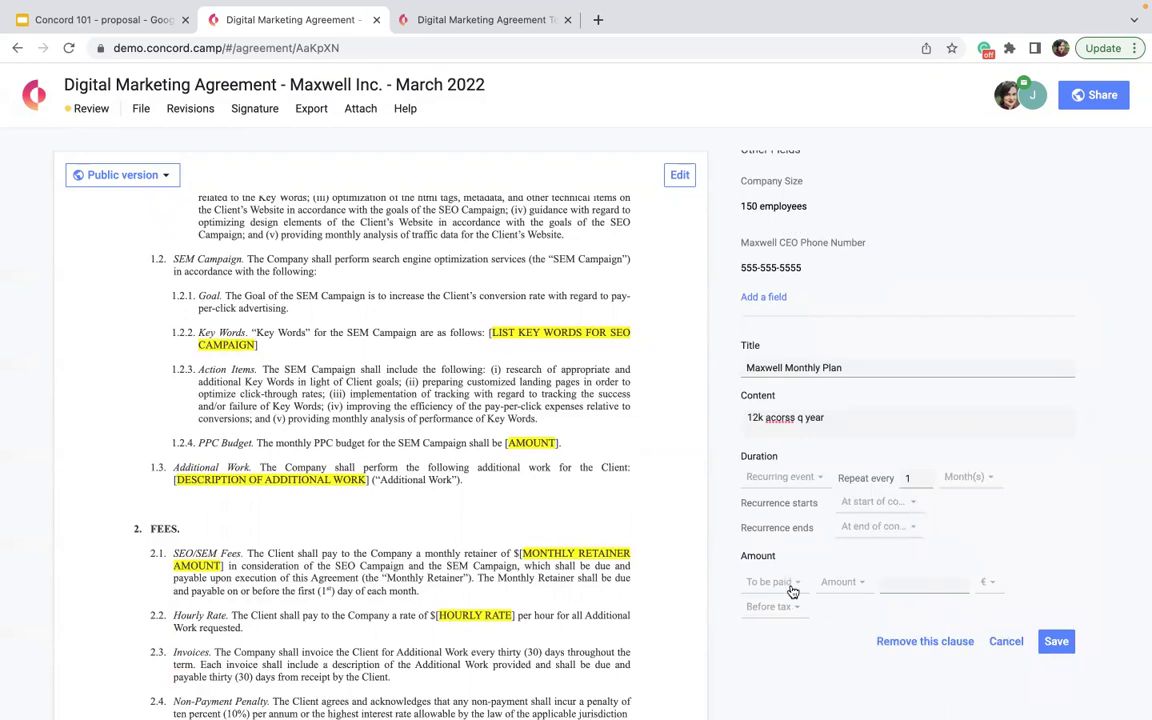
- Give the clause a $1000 amount with all taxes included and save it
{"action": "left_click", "coordinate": [920, 583]}
{"action": "type", "text": "1000"}
{"action": "left_click", "coordinate": [987, 582]}
{"action": "left_click", "coordinate": [987, 302]}
{"action": "left_click", "coordinate": [780, 607]}
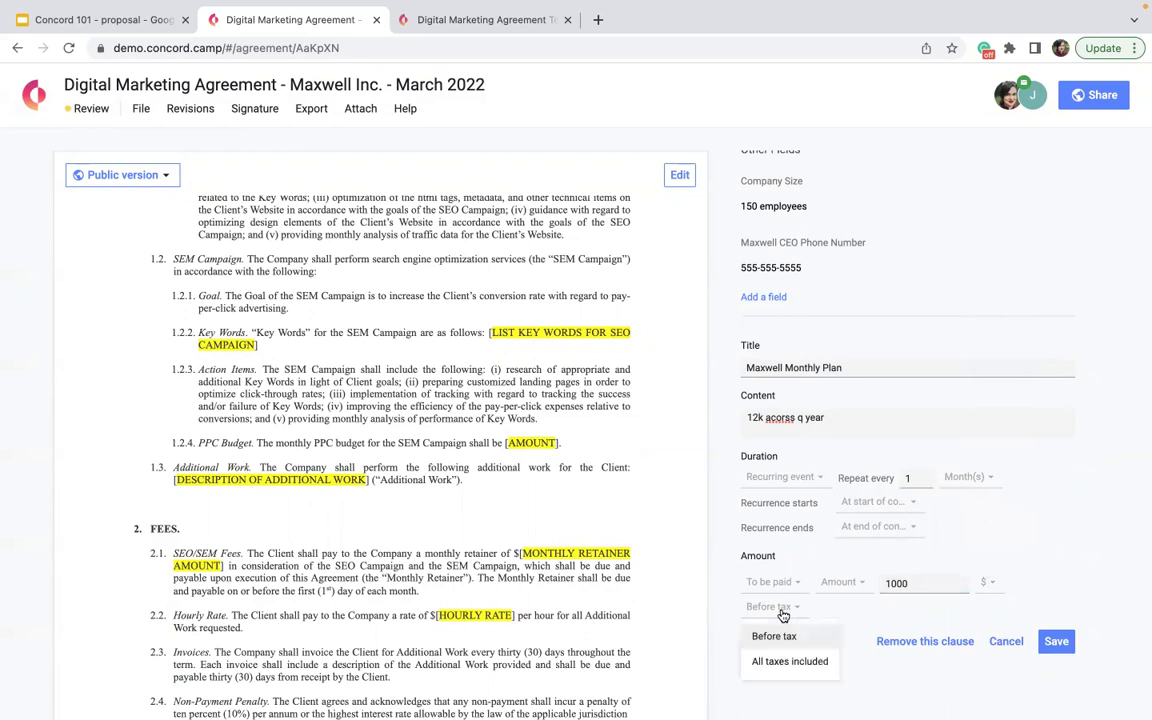
{"action": "left_click", "coordinate": [782, 670]}
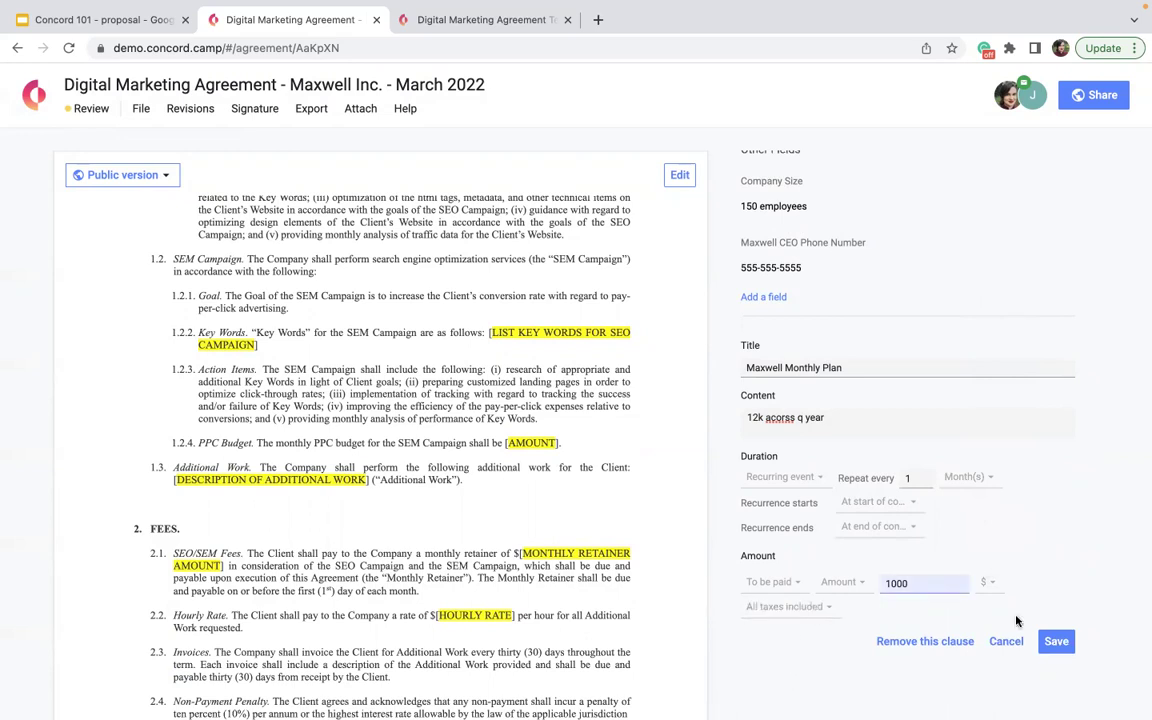
{"action": "left_click", "coordinate": [1057, 643]}
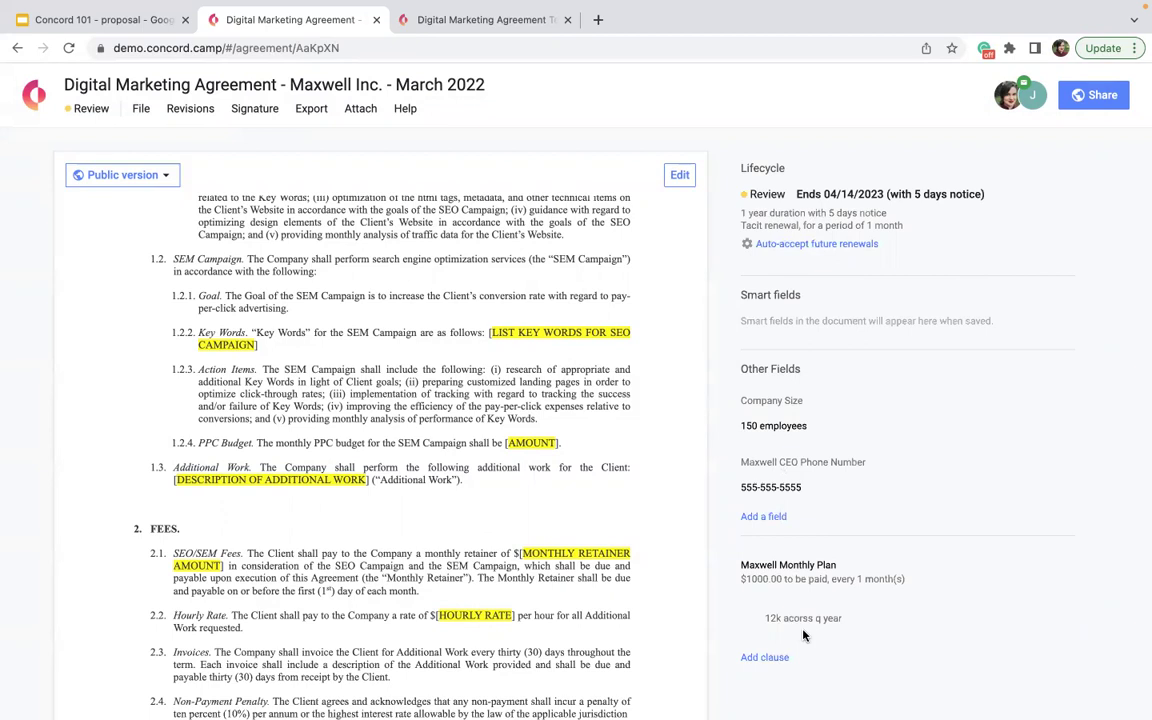
{"action": "scroll", "coordinate": [803, 635], "scroll_direction": "up", "scroll_amount": 5}
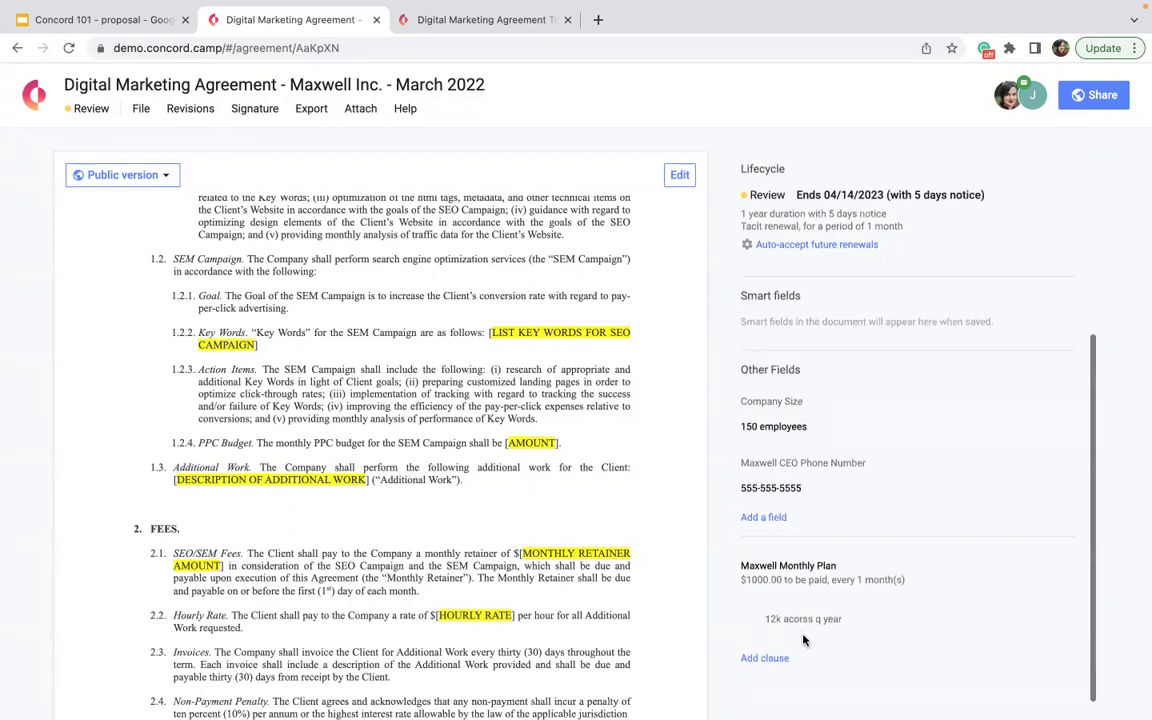
{"action": "scroll", "coordinate": [803, 650], "scroll_direction": "down", "scroll_amount": 5}
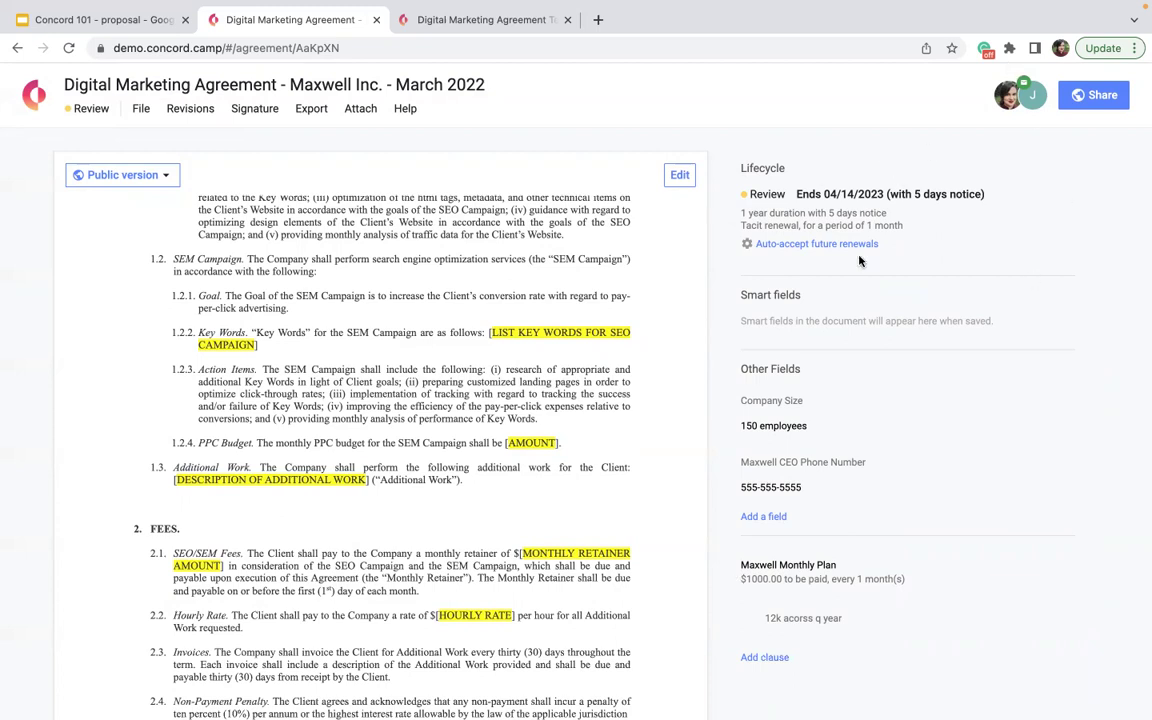
- Enter '10%' as the agreement's description
{"action": "left_click", "coordinate": [835, 304]}
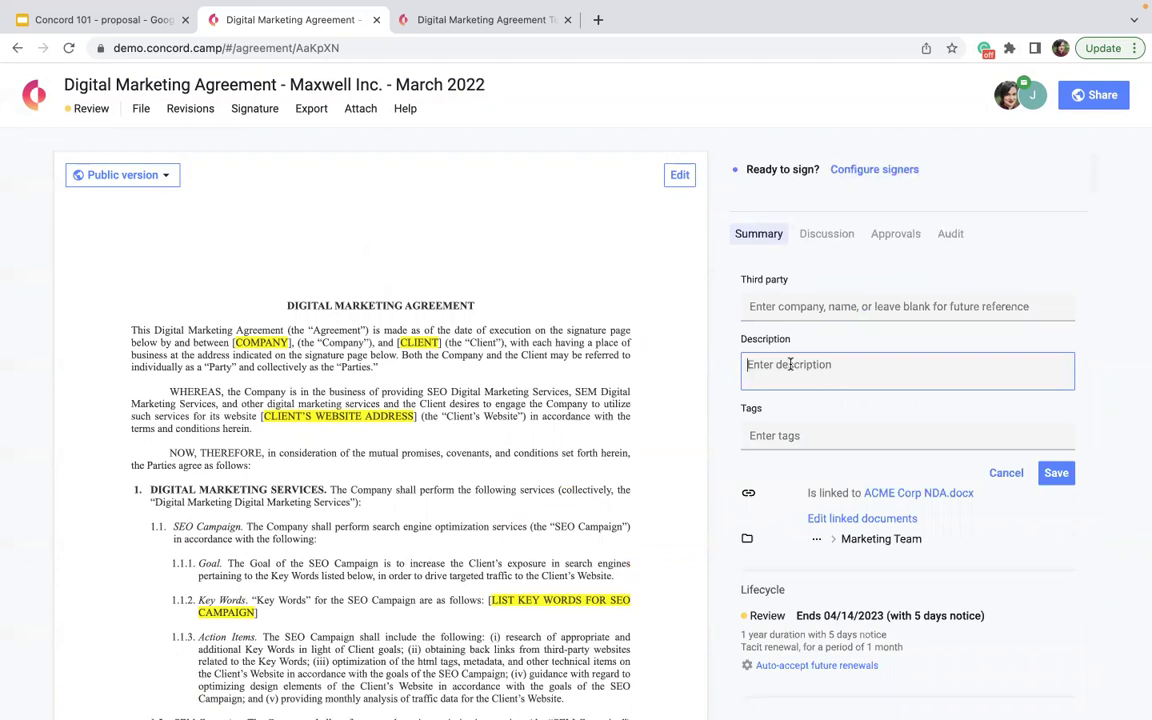
{"action": "type", "text": "10%"}
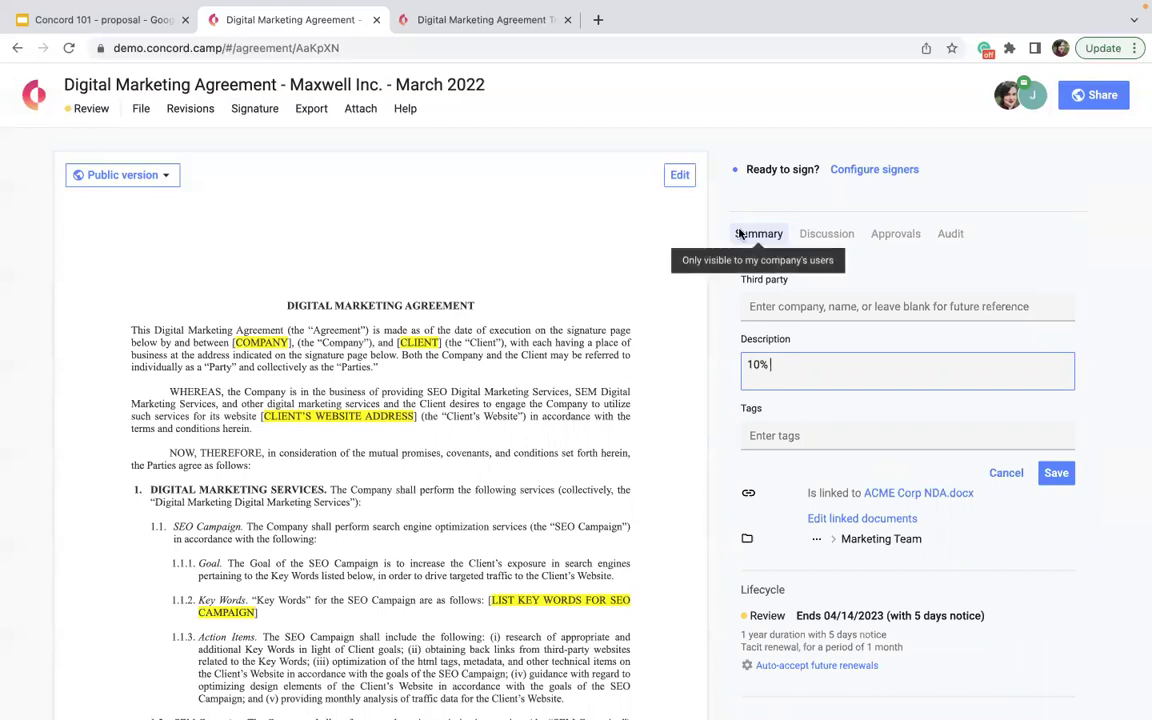
{"action": "left_click", "coordinate": [607, 256]}
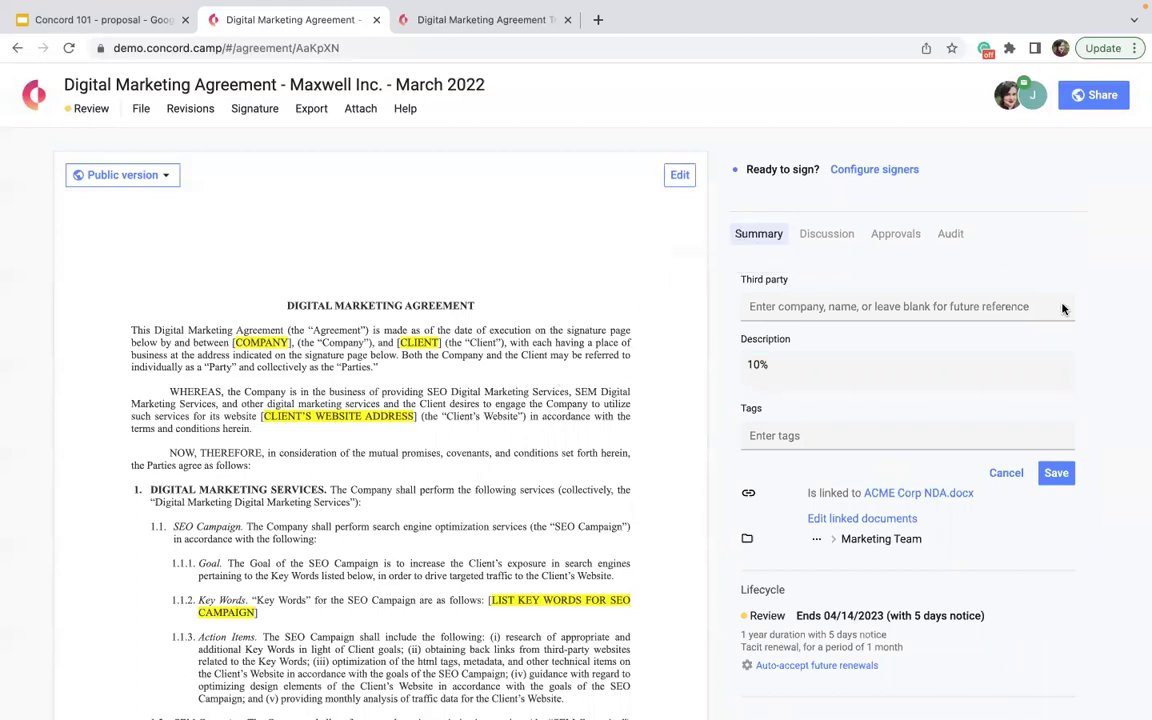
- View the list of people invited to the agreement
{"action": "left_click", "coordinate": [1035, 100]}
{"action": "mouse_move", "coordinate": [760, 710]}
{"action": "scroll", "coordinate": [580, 316], "scroll_direction": "down", "scroll_amount": 5}
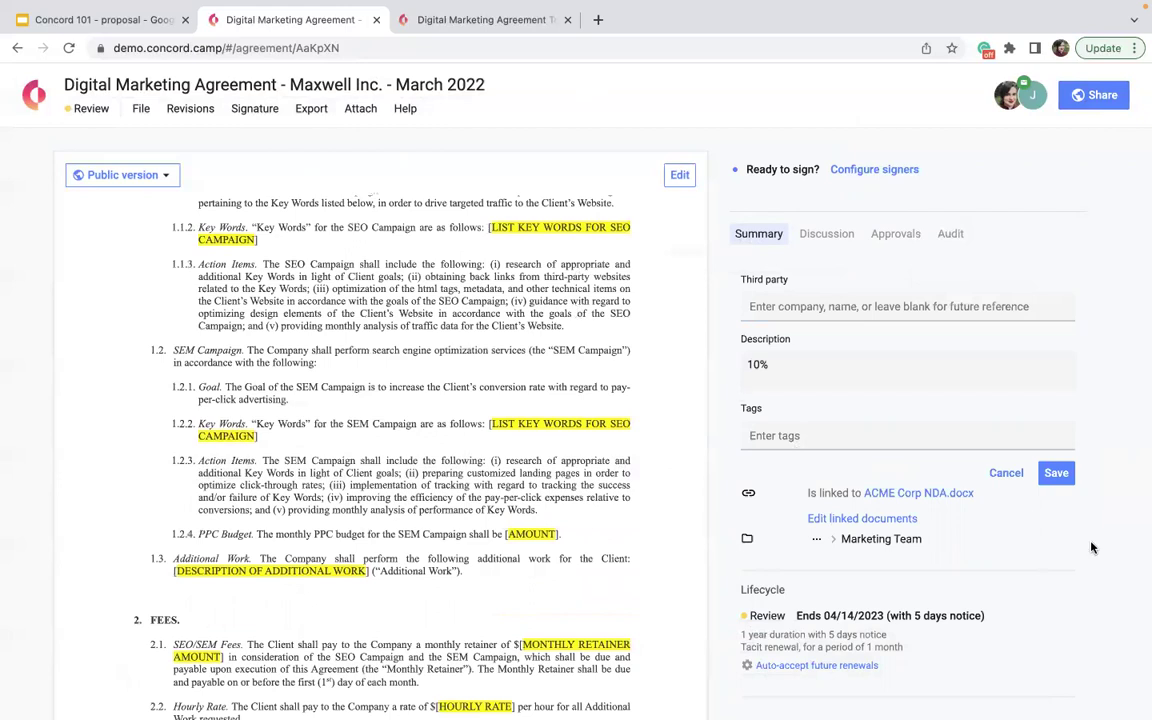
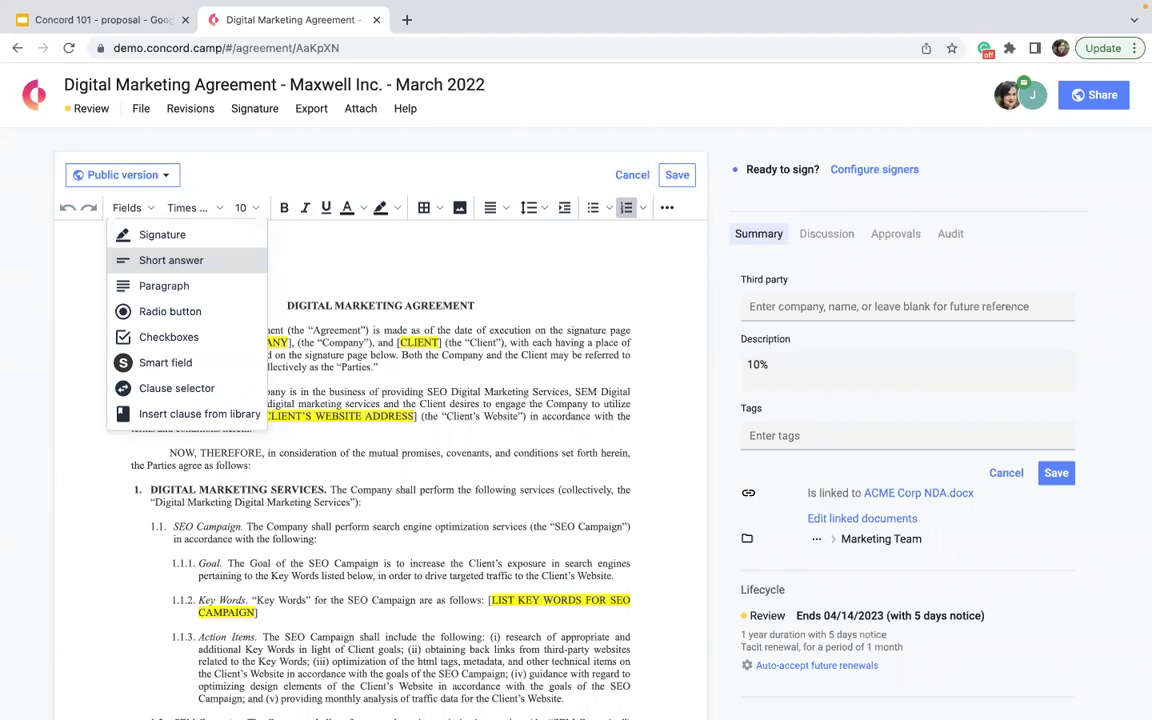
- Insert a 'Company' short-answer field and drag it into the COMPANY placeholder's spot
{"action": "key", "text": "XF86AudioRaiseVolume"}
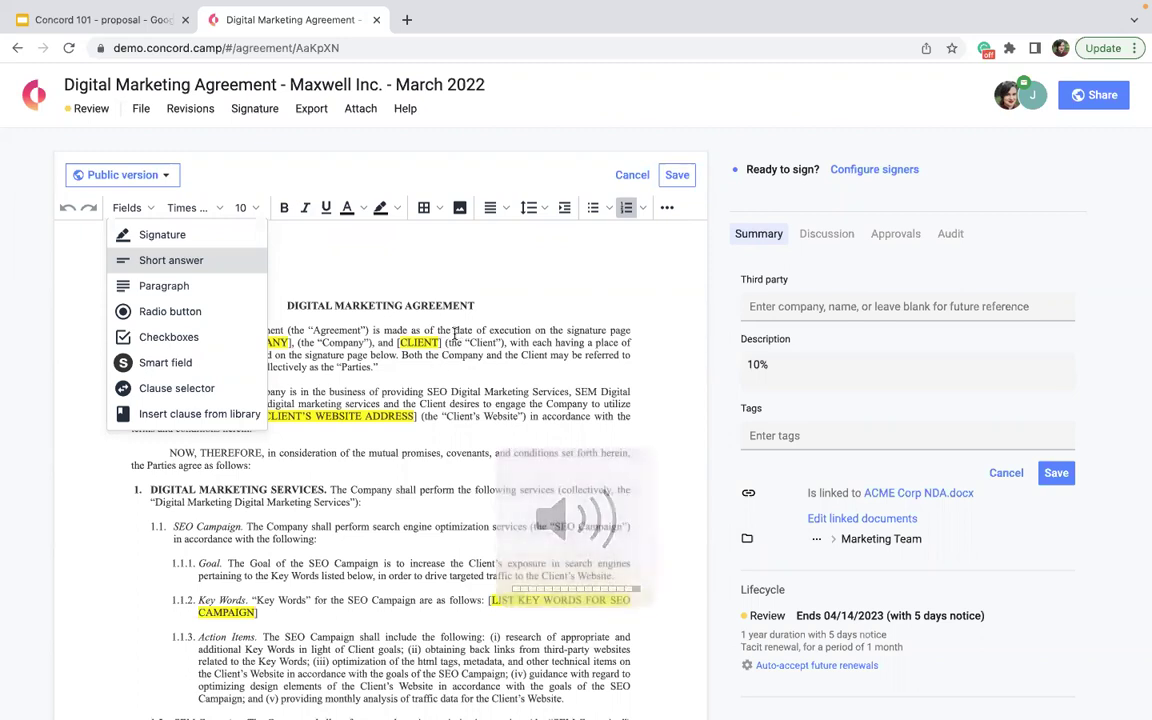
{"action": "left_click", "coordinate": [343, 87]}
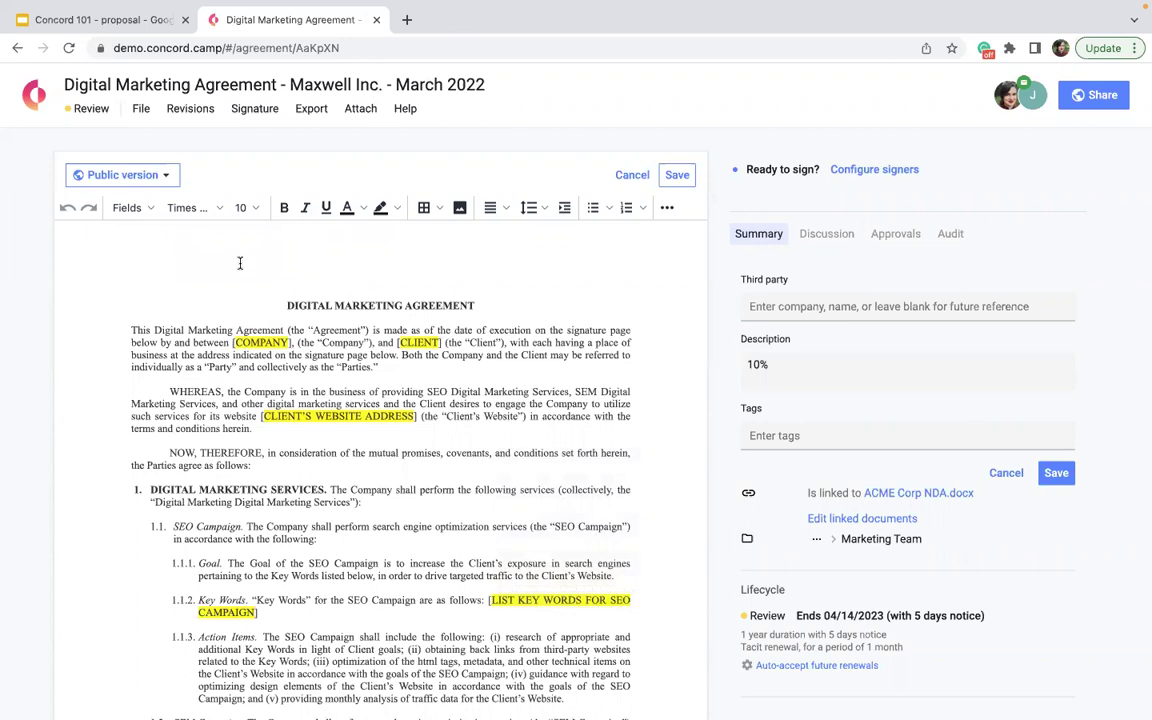
{"action": "left_click", "coordinate": [140, 212]}
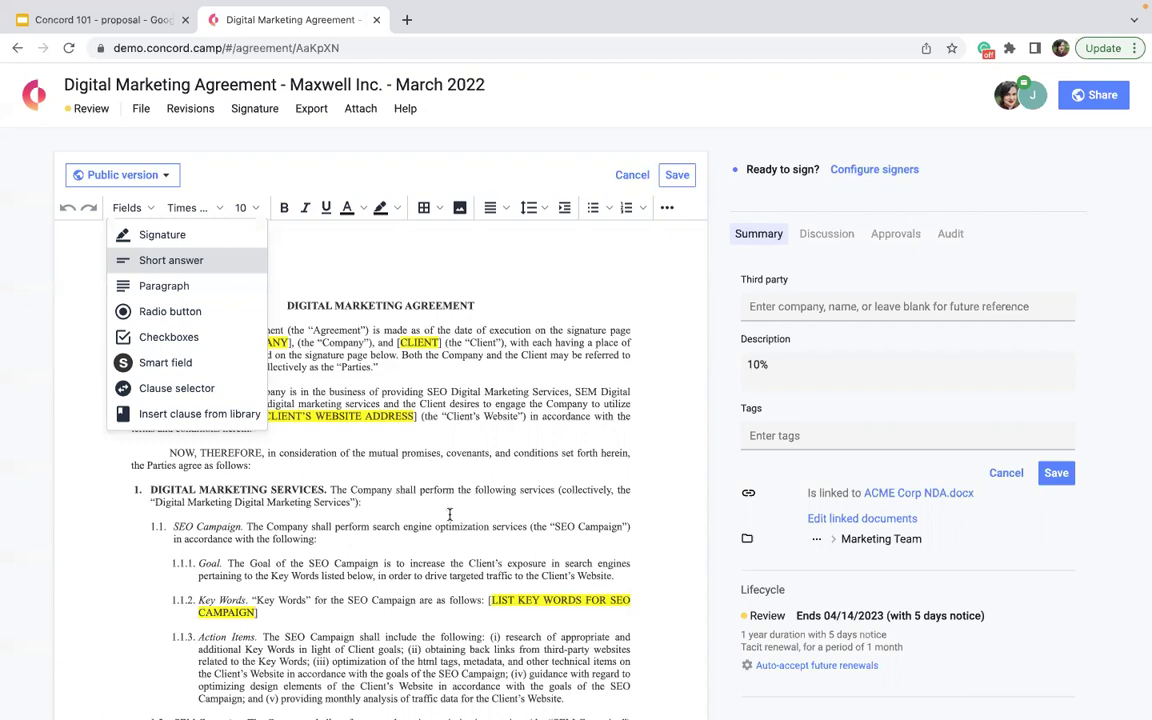
{"action": "left_click", "coordinate": [162, 264]}
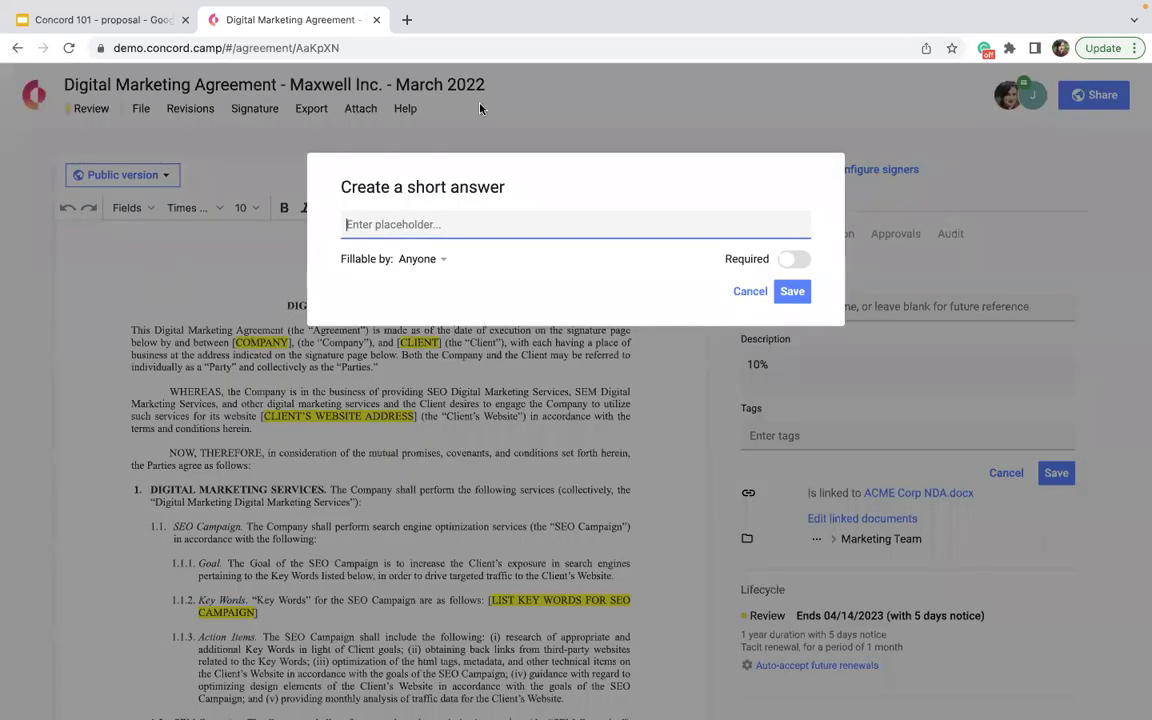
{"action": "type", "text": "Company"}
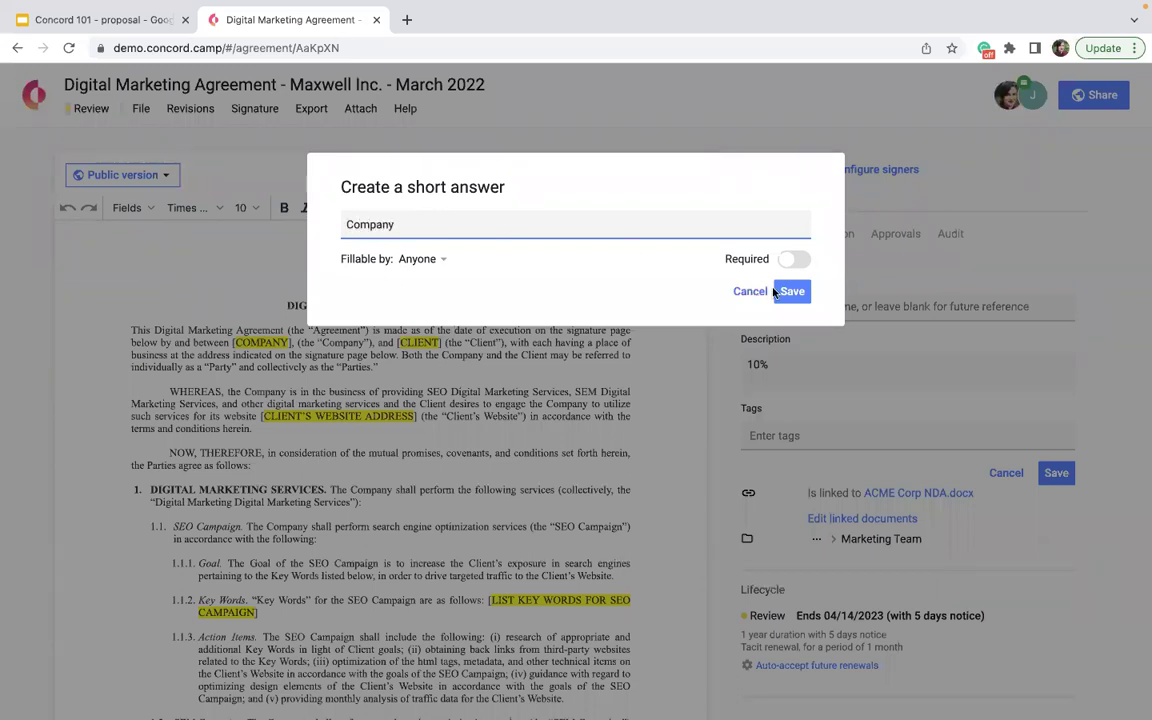
{"action": "left_click", "coordinate": [792, 291]}
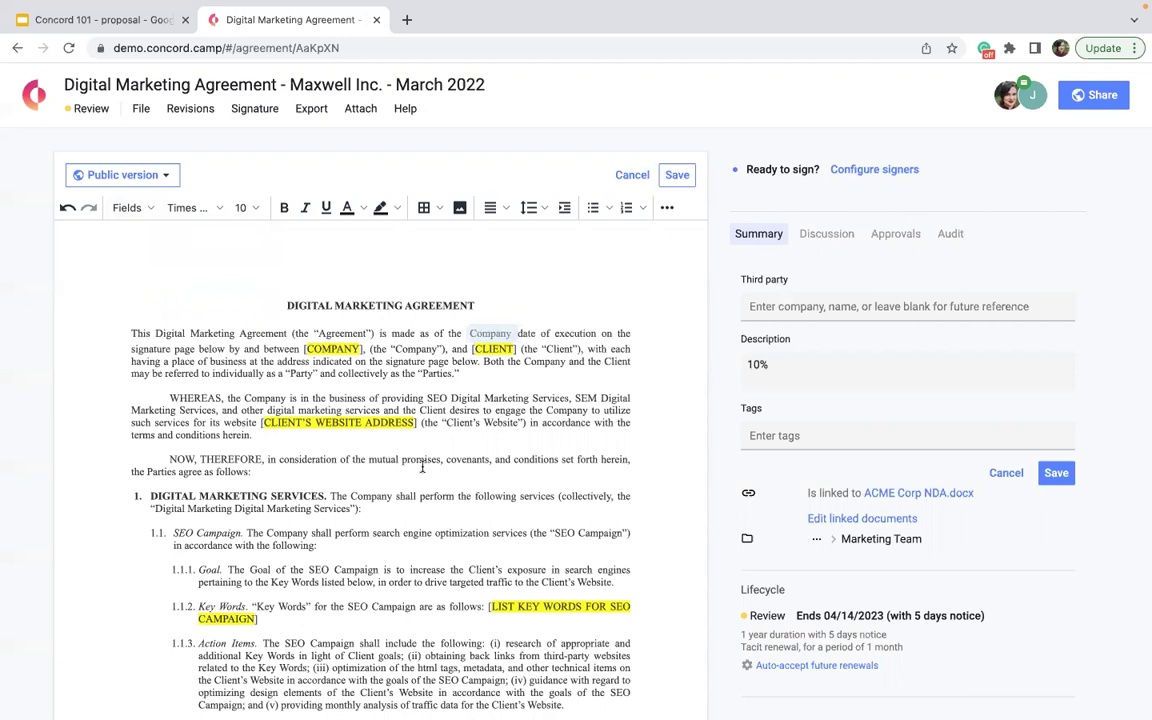
{"action": "left_click_drag", "start_coordinate": [478, 333], "coordinate": [230, 343]}
- Replace the CLIENT placeholder with a 'Client' short-answer field
{"action": "left_click", "coordinate": [414, 346]}
{"action": "left_click", "coordinate": [128, 208]}
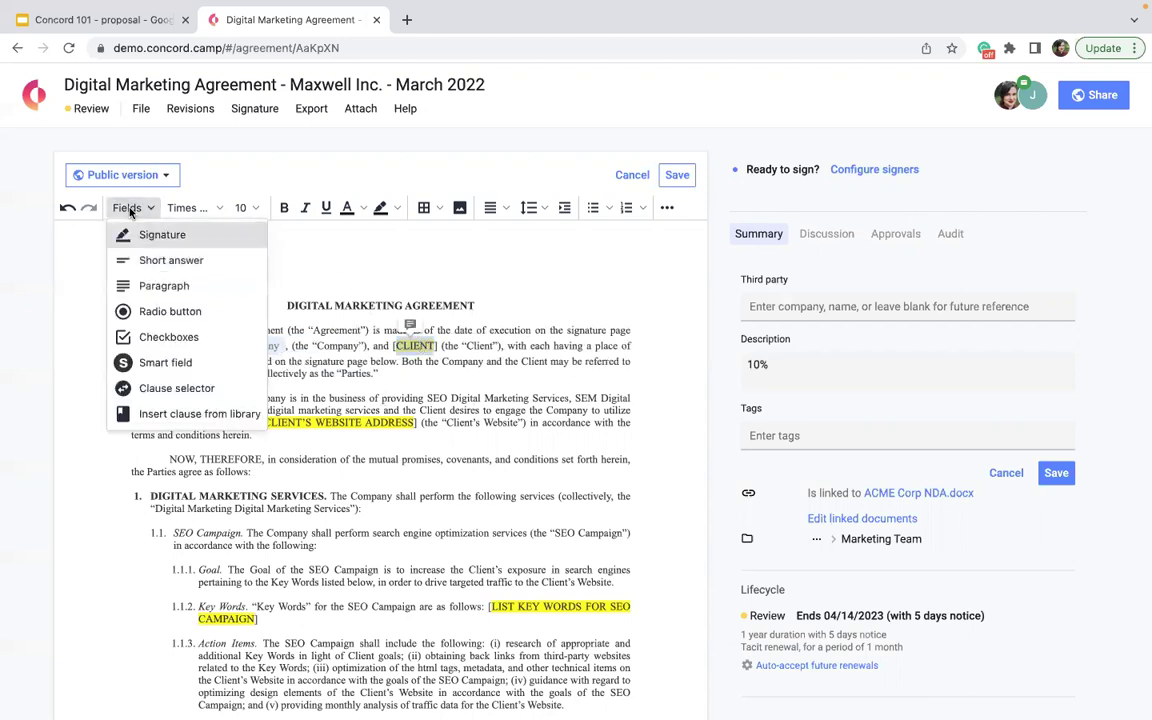
{"action": "left_click", "coordinate": [148, 260]}
{"action": "type", "text": "Cal"}
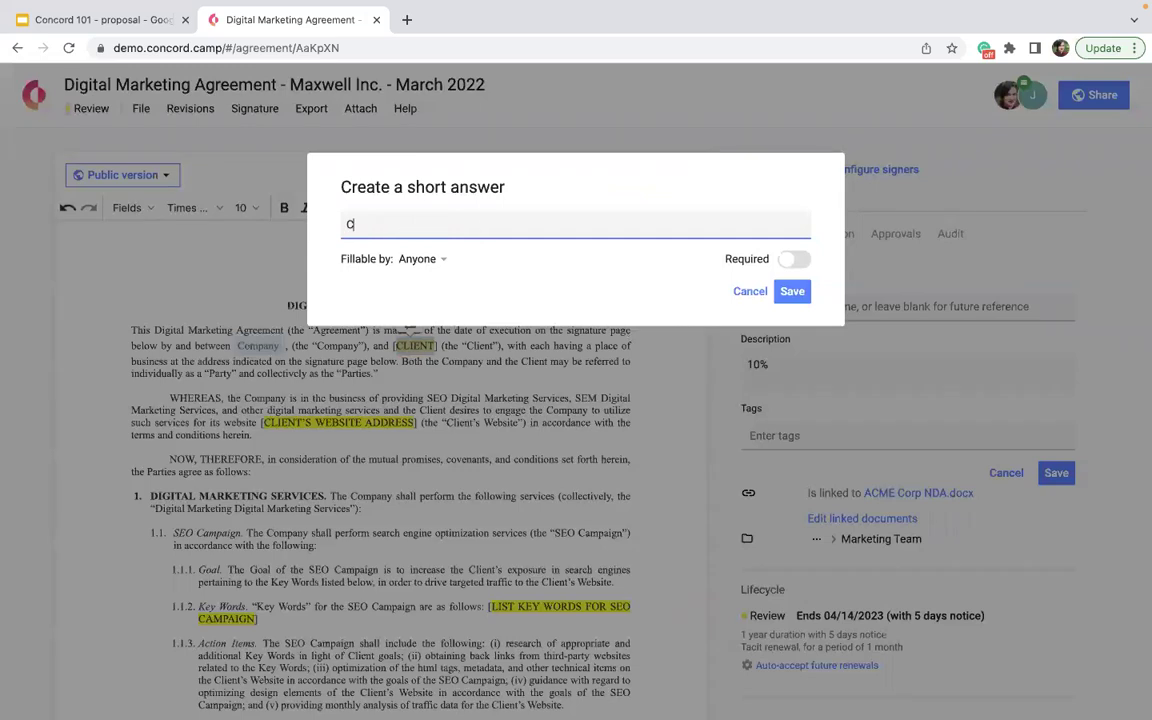
{"action": "key", "text": "BackSpace"}
{"action": "key", "text": "BackSpace"}
{"action": "type", "text": "lient"}
{"action": "left_click", "coordinate": [792, 291]}
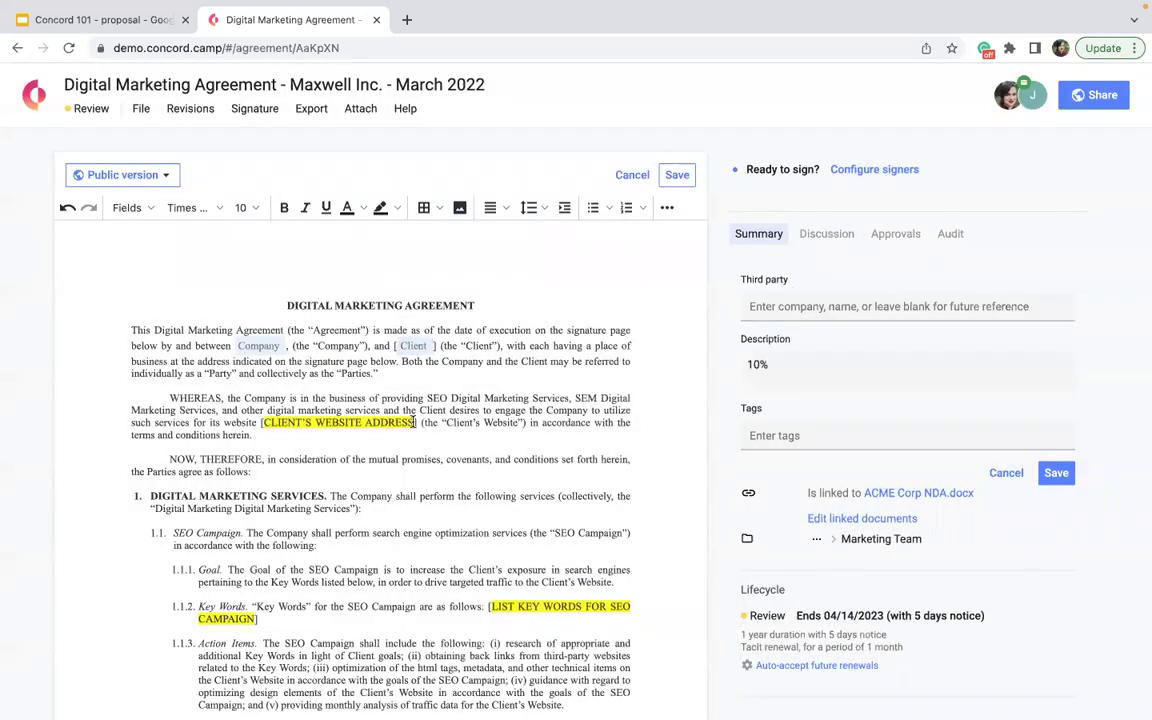
- Replace the CLIENT'S WEBSITE ADDRESS placeholder with a 'Website Address' short-answer field
{"action": "left_click", "coordinate": [414, 422]}
{"action": "left_click", "coordinate": [130, 208]}
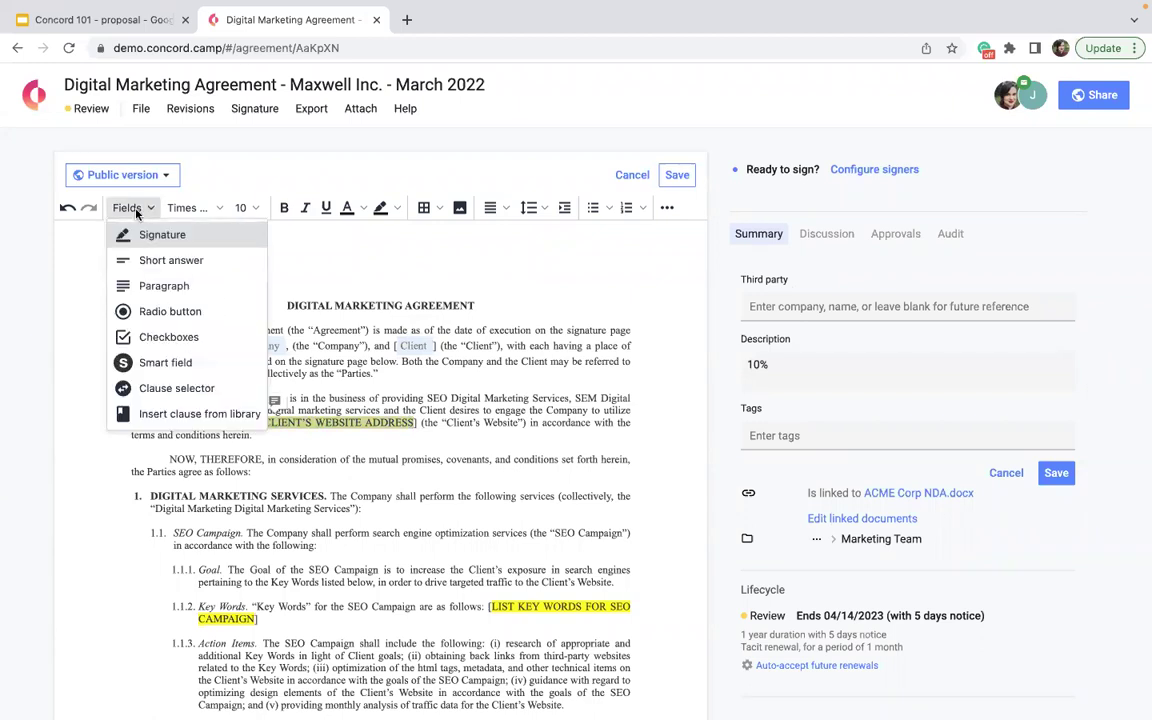
{"action": "left_click", "coordinate": [140, 260]}
{"action": "type", "text": "Website Address"}
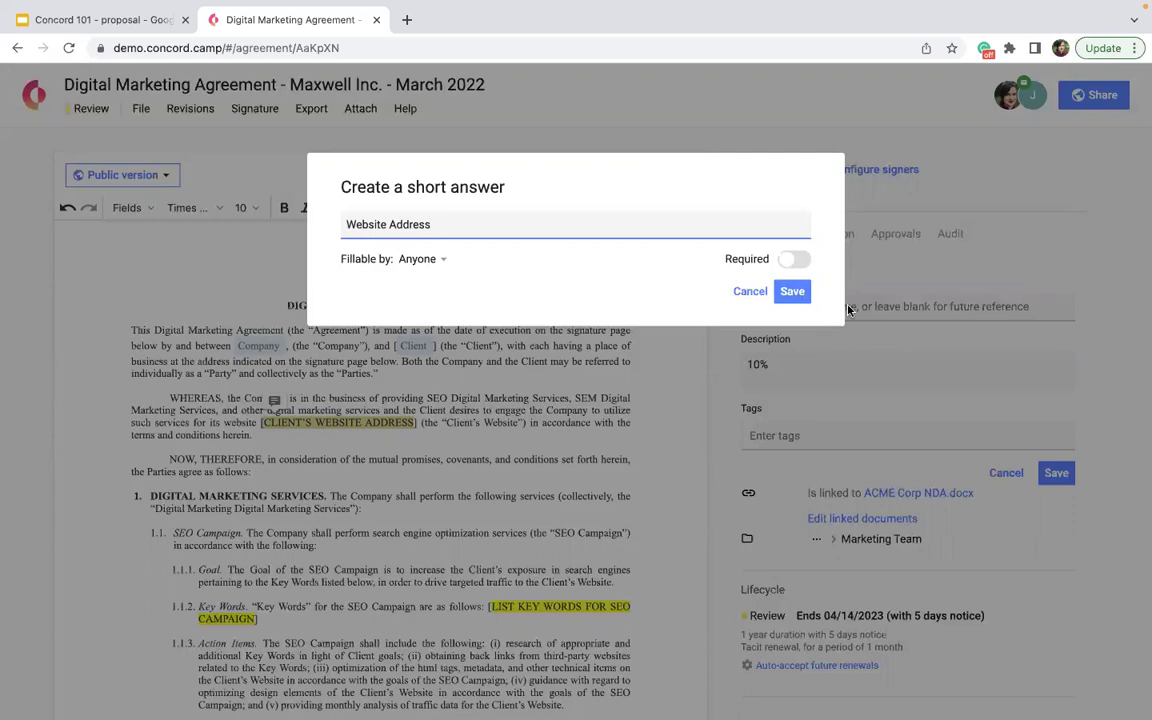
{"action": "left_click", "coordinate": [792, 291]}
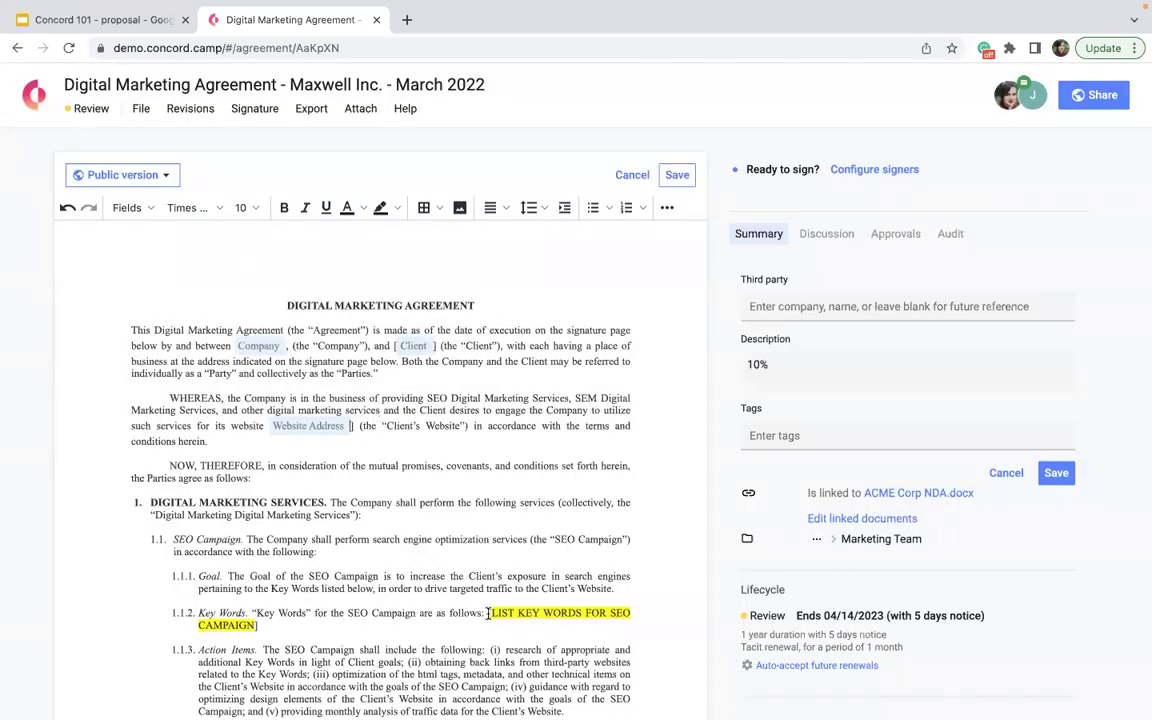
{"action": "left_click", "coordinate": [565, 614]}
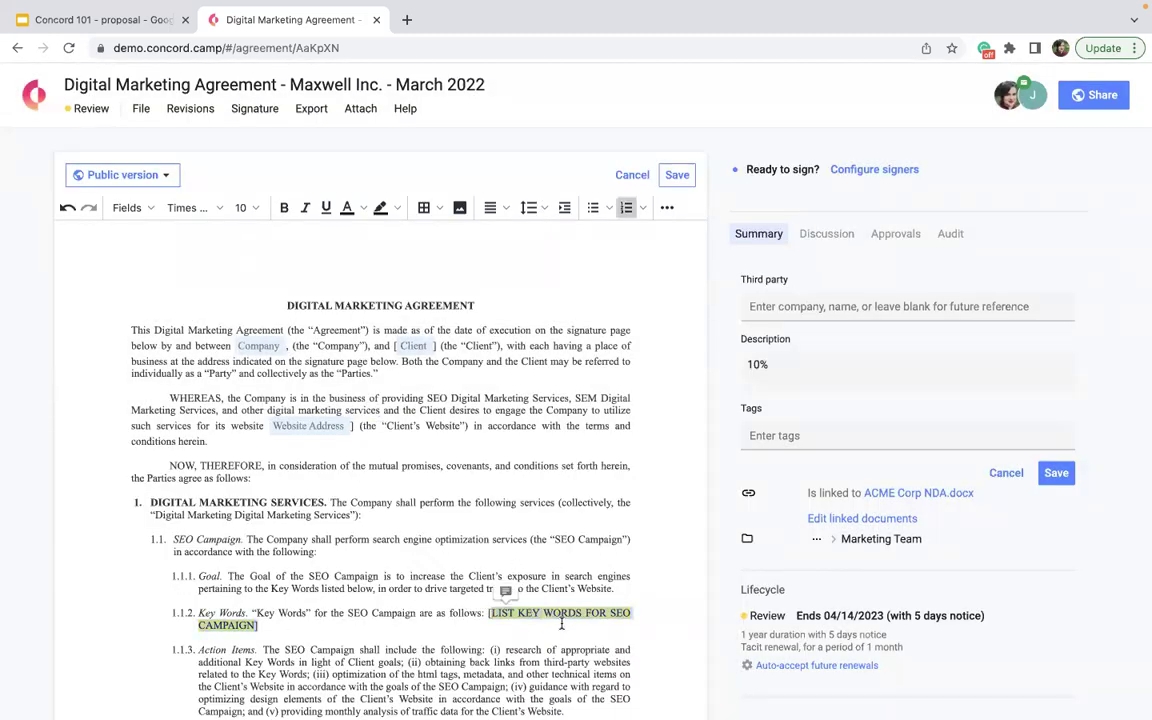
- Insert a required 'Key Words SEO Campaign' paragraph field, fillable by Anyone, in clause 1.1.2
{"action": "left_click", "coordinate": [124, 207]}
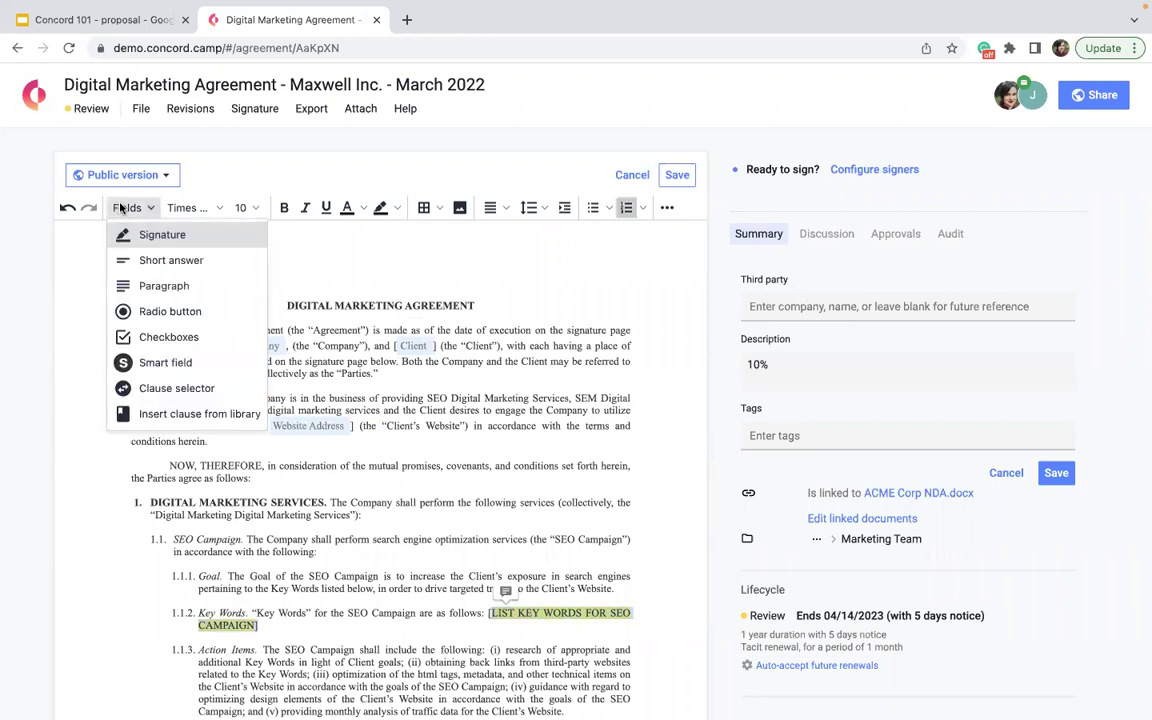
{"action": "left_click", "coordinate": [152, 285]}
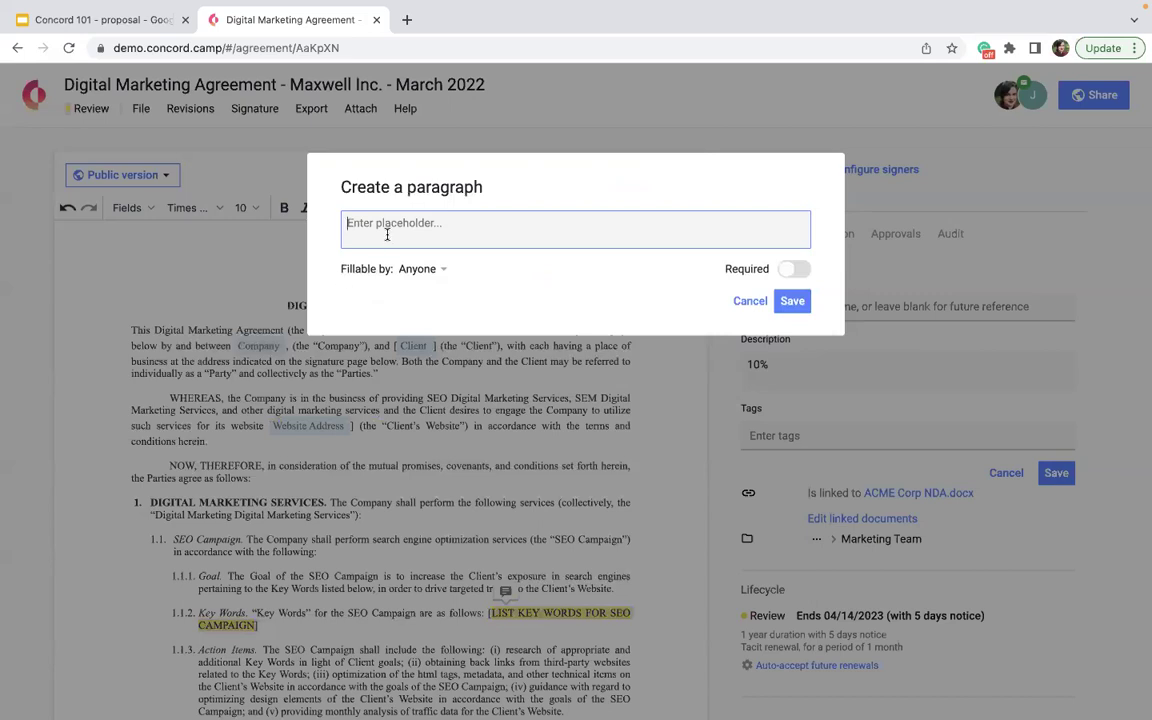
{"action": "type", "text": "Key Words SEO Campaign"}
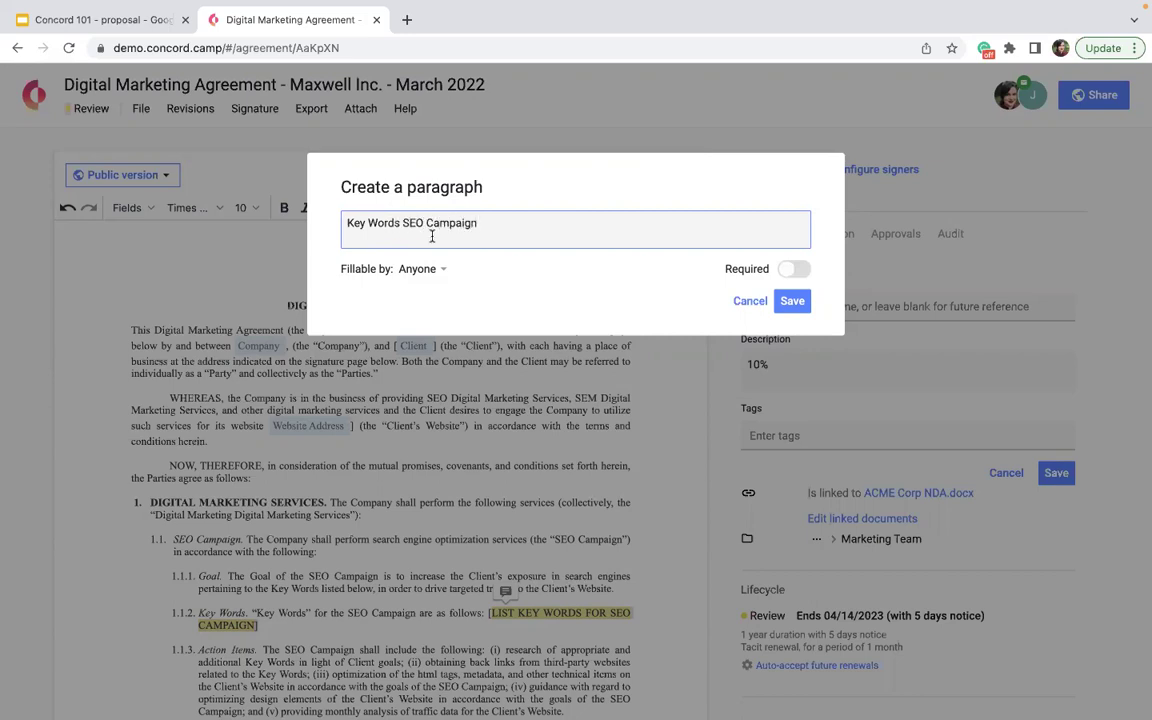
{"action": "left_click", "coordinate": [420, 268]}
{"action": "left_click", "coordinate": [787, 268]}
{"action": "left_click", "coordinate": [410, 268]}
{"action": "mouse_move", "coordinate": [442, 370]}
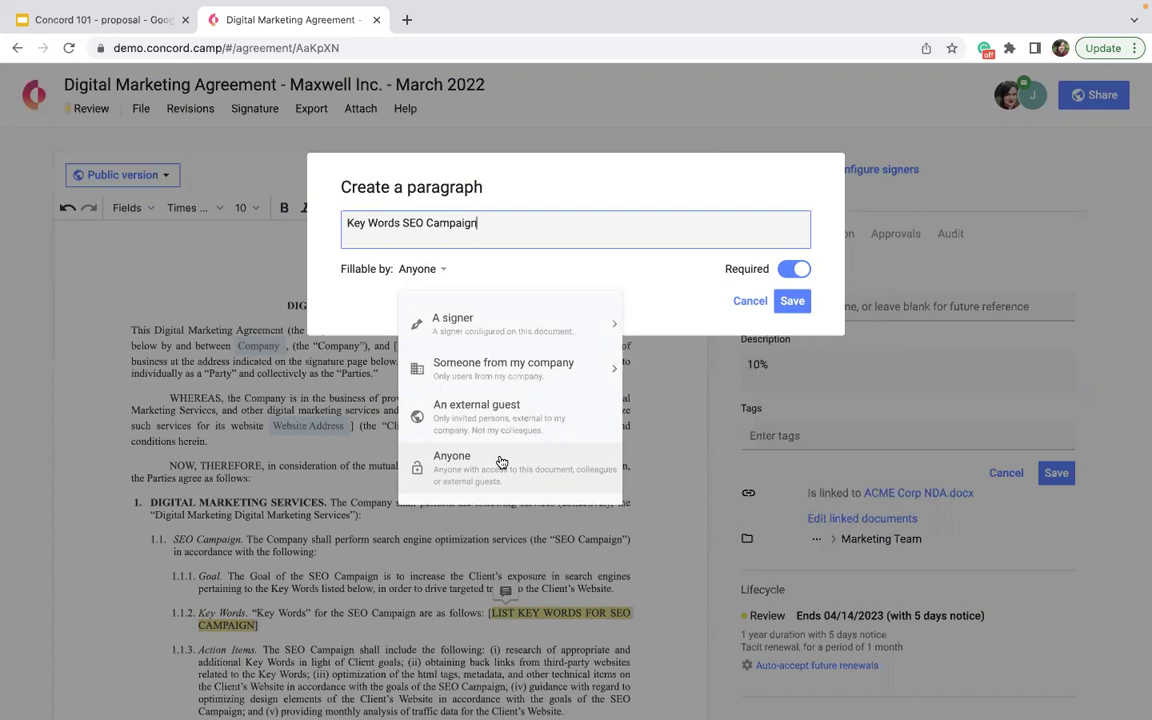
{"action": "mouse_move", "coordinate": [560, 325]}
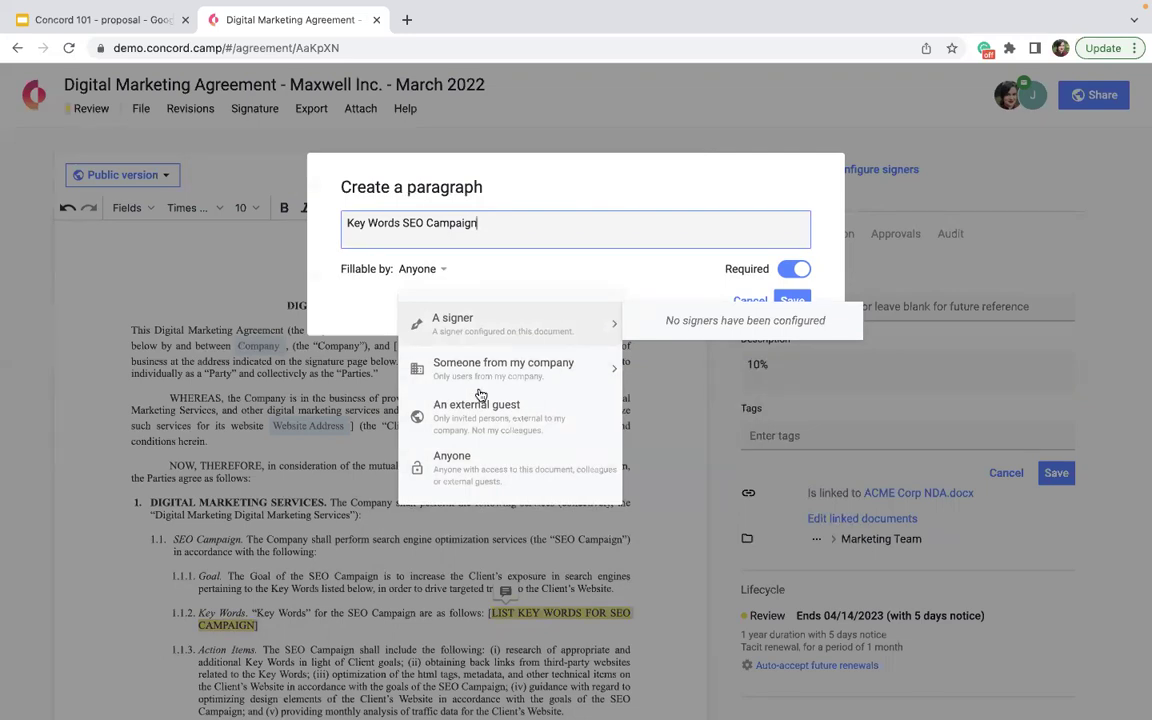
{"action": "left_click", "coordinate": [449, 475]}
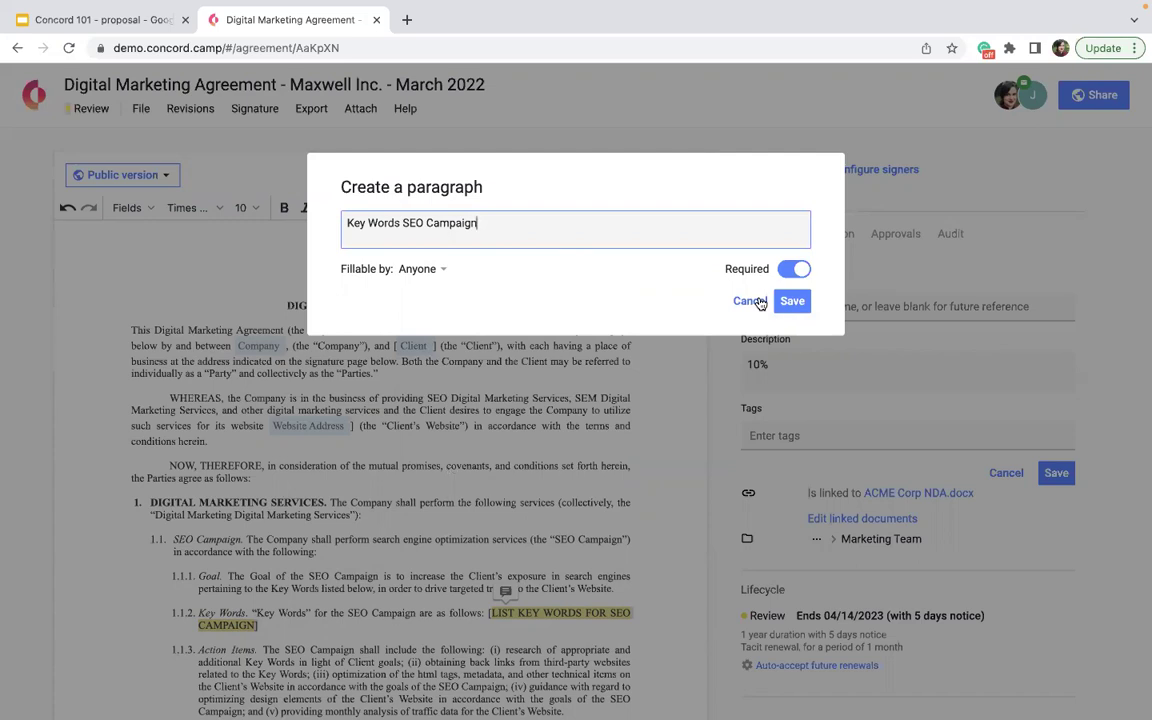
{"action": "left_click", "coordinate": [792, 301]}
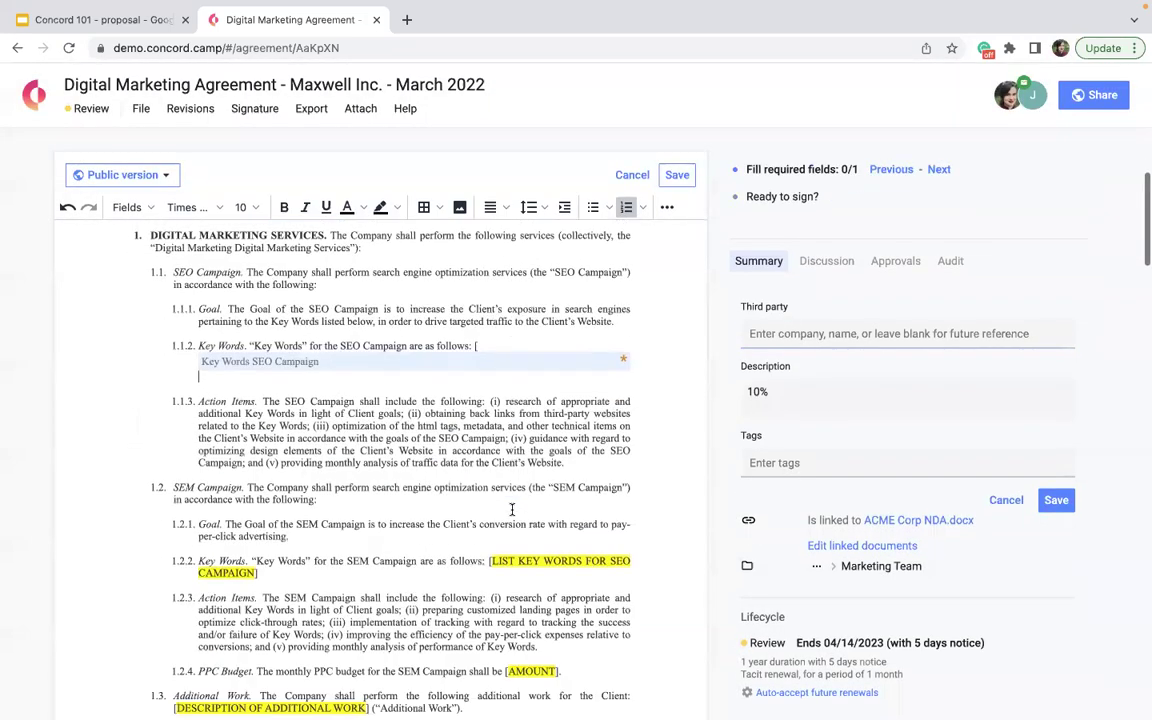
- Insert an Actual Cost smart field fillable by anyone and drag it to the end of clause 1.1.3
{"action": "scroll", "coordinate": [230, 540], "scroll_direction": "down", "scroll_amount": 2}
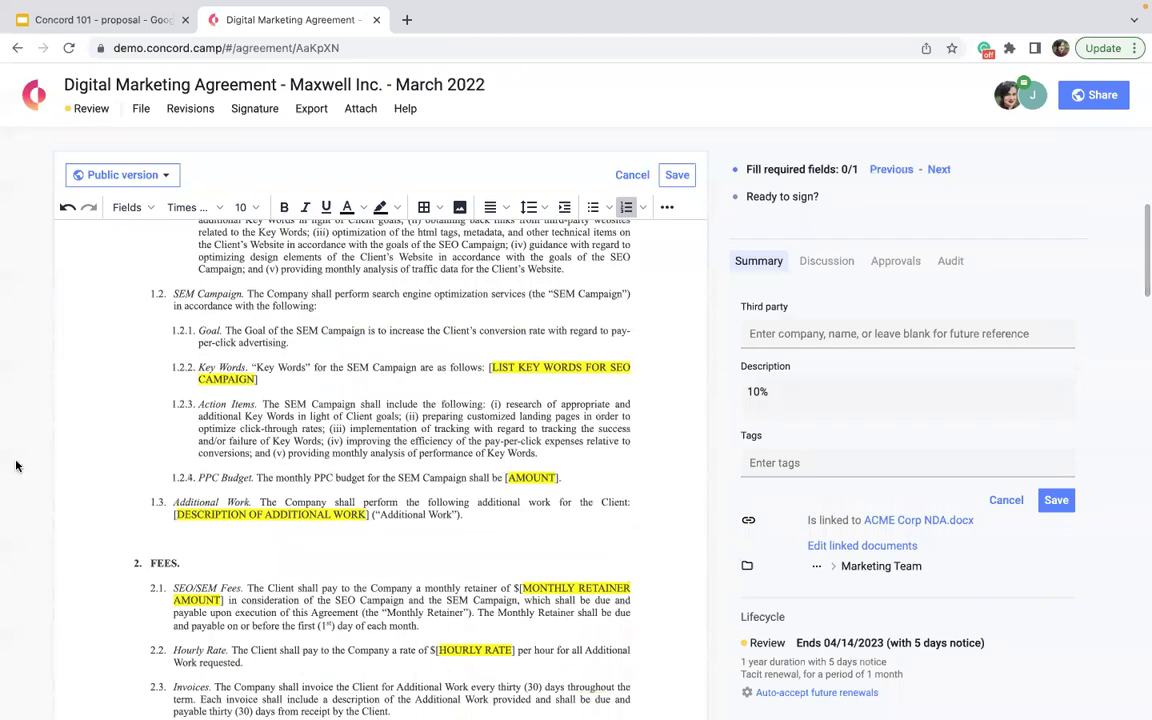
{"action": "scroll", "coordinate": [385, 594], "scroll_direction": "down", "scroll_amount": 4}
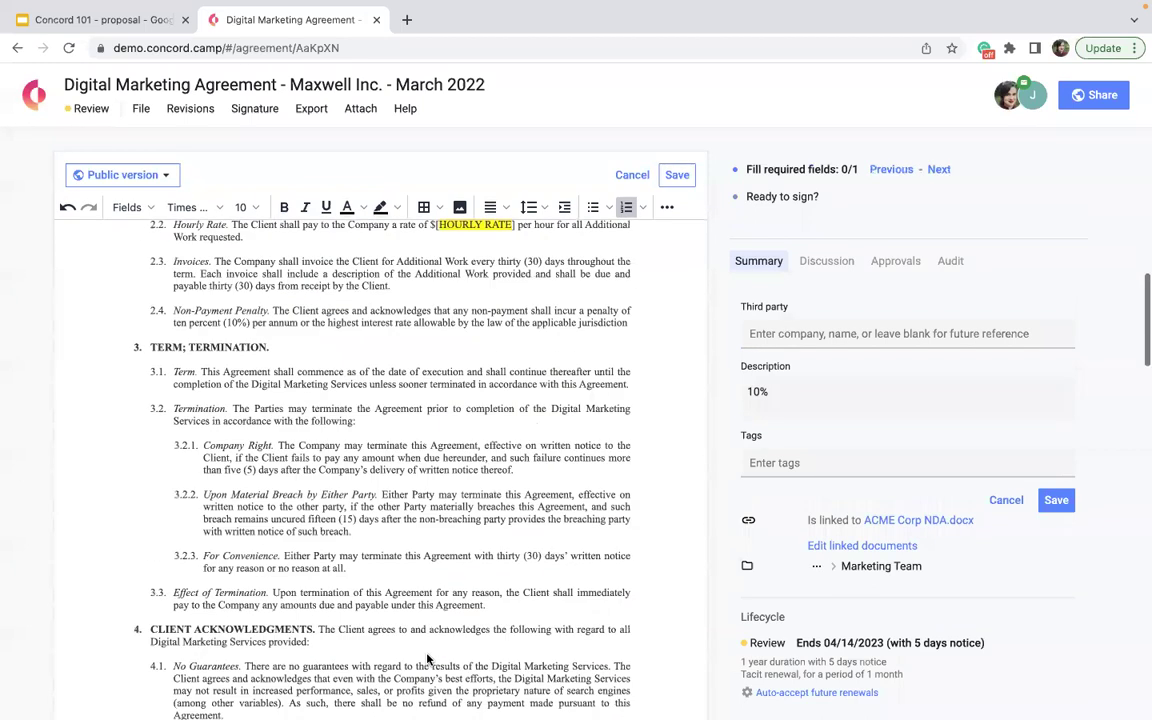
{"action": "scroll", "coordinate": [581, 503], "scroll_direction": "up", "scroll_amount": 5}
{"action": "scroll", "coordinate": [581, 503], "scroll_direction": "up", "scroll_amount": 1}
{"action": "scroll", "coordinate": [581, 503], "scroll_direction": "up", "scroll_amount": 1}
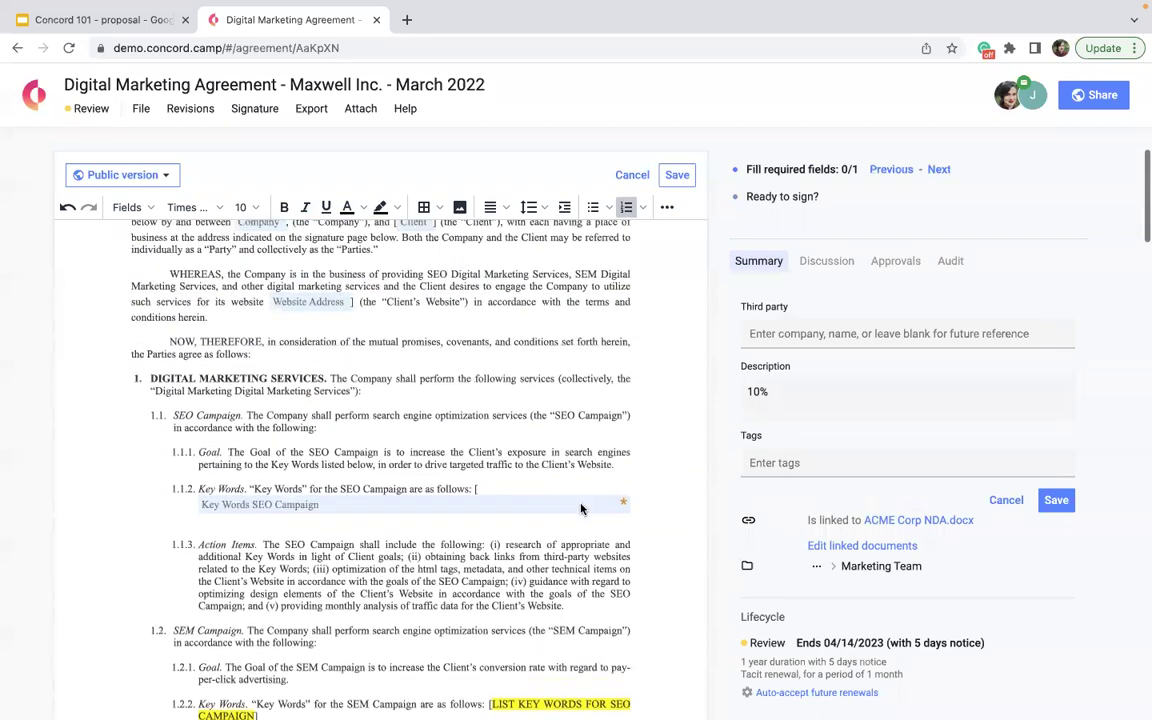
{"action": "left_click", "coordinate": [125, 207]}
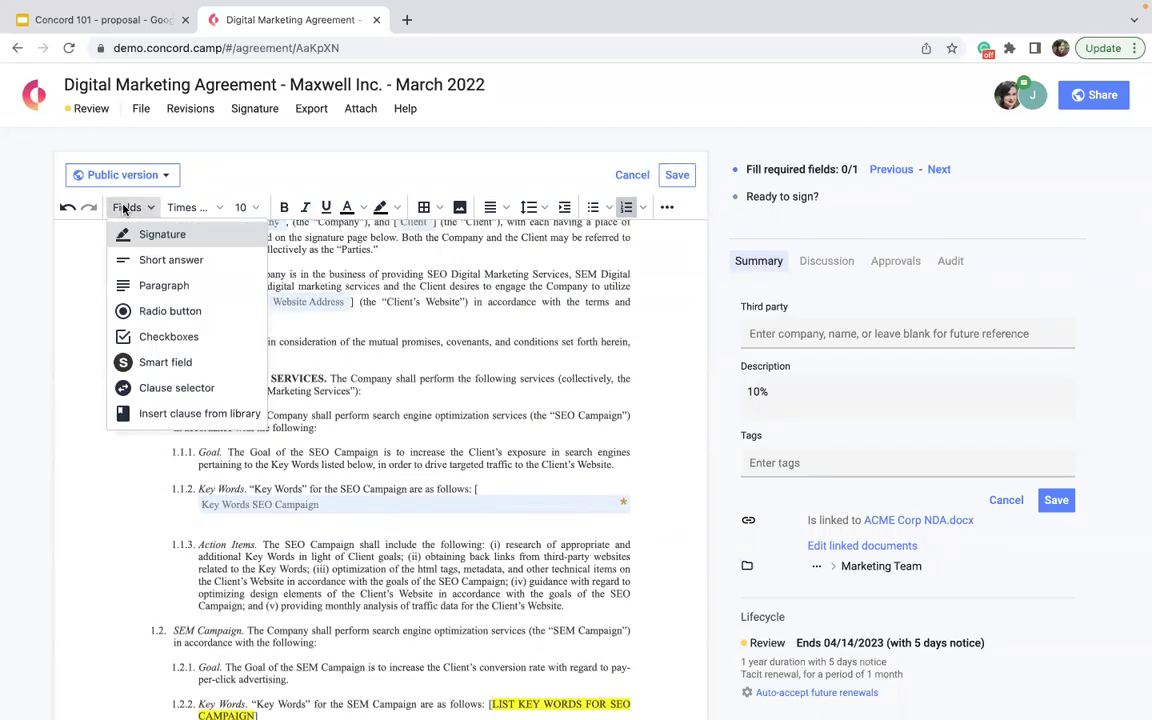
{"action": "left_click", "coordinate": [164, 366]}
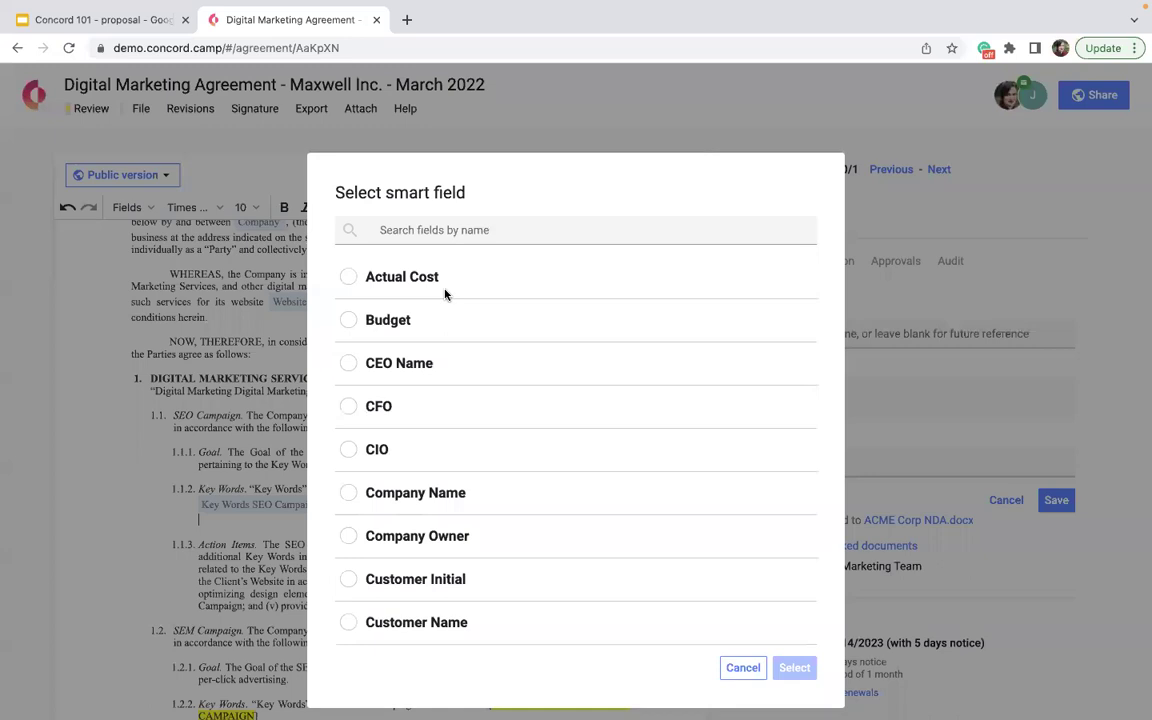
{"action": "scroll", "coordinate": [445, 293], "scroll_direction": "down", "scroll_amount": 3}
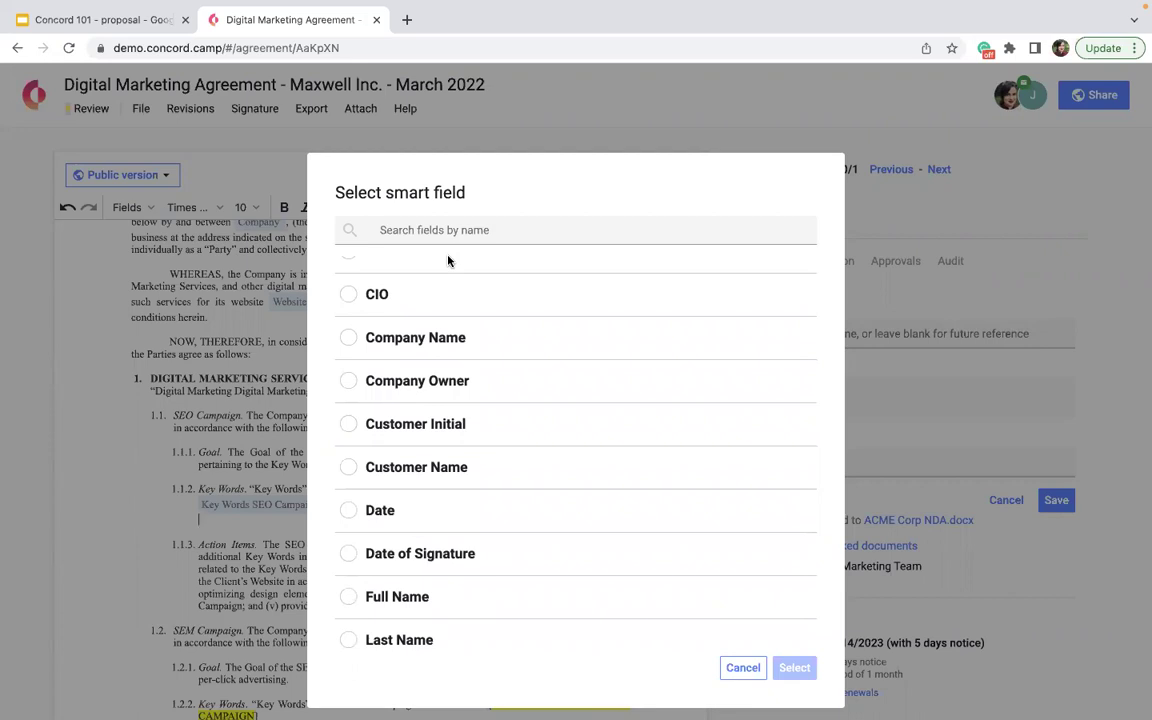
{"action": "scroll", "coordinate": [484, 372], "scroll_direction": "down", "scroll_amount": 5}
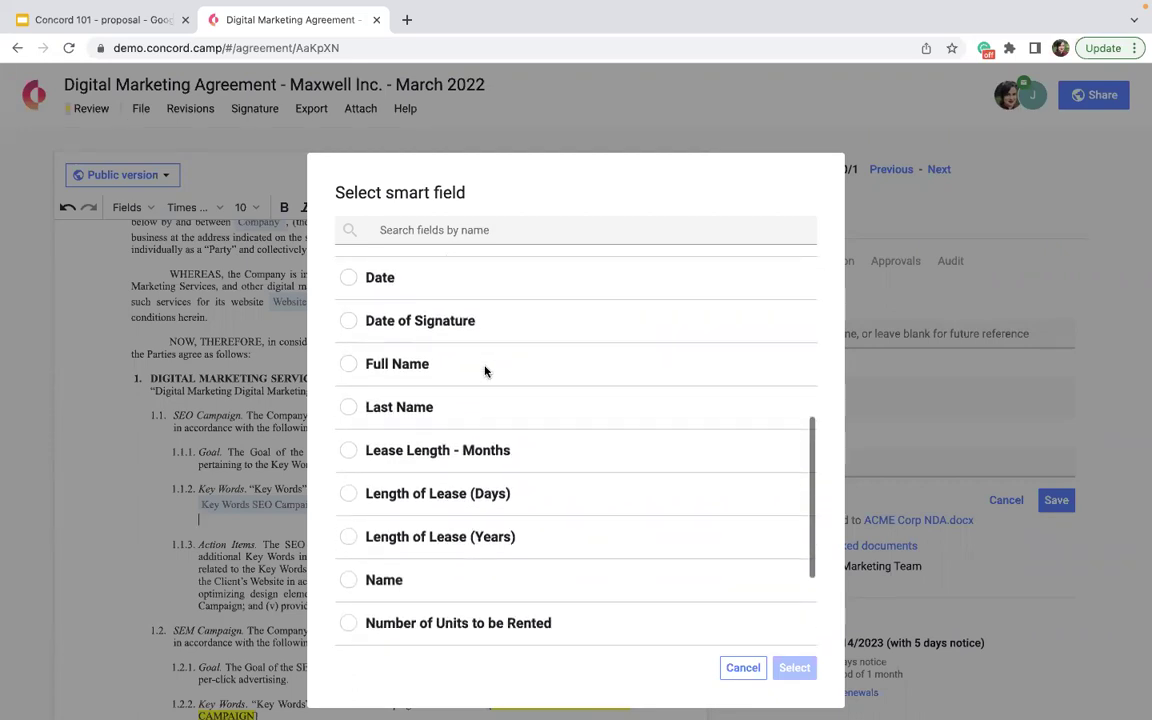
{"action": "scroll", "coordinate": [484, 372], "scroll_direction": "up", "scroll_amount": 8}
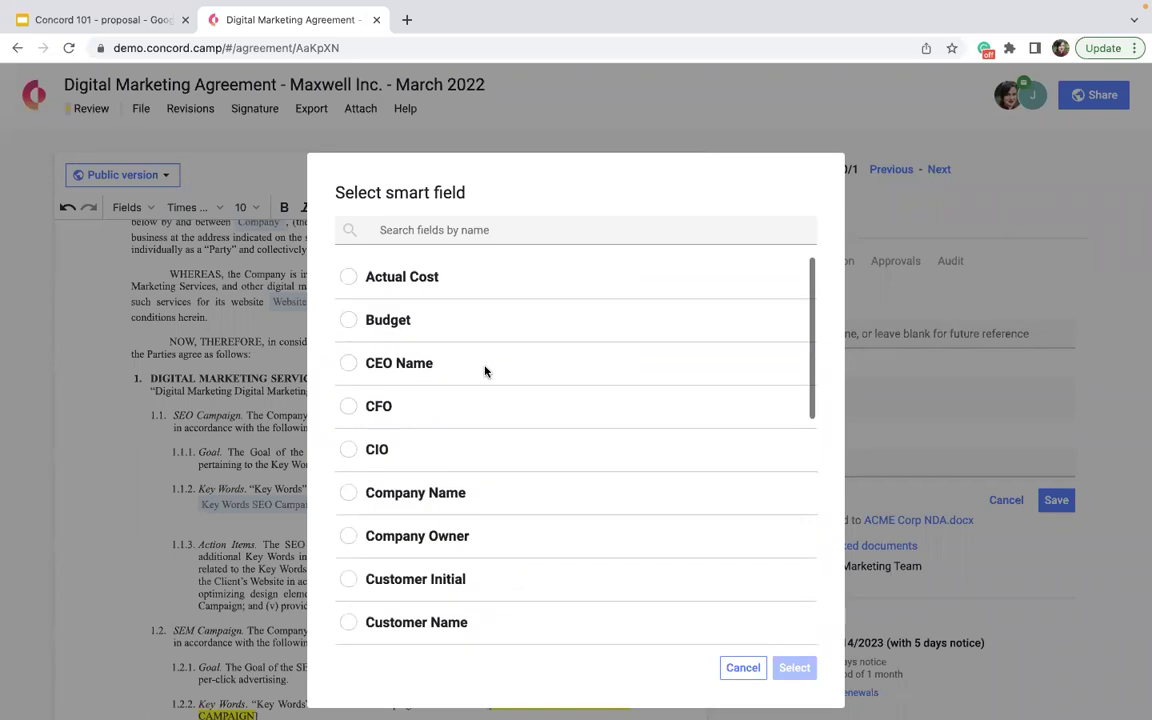
{"action": "left_click", "coordinate": [348, 277]}
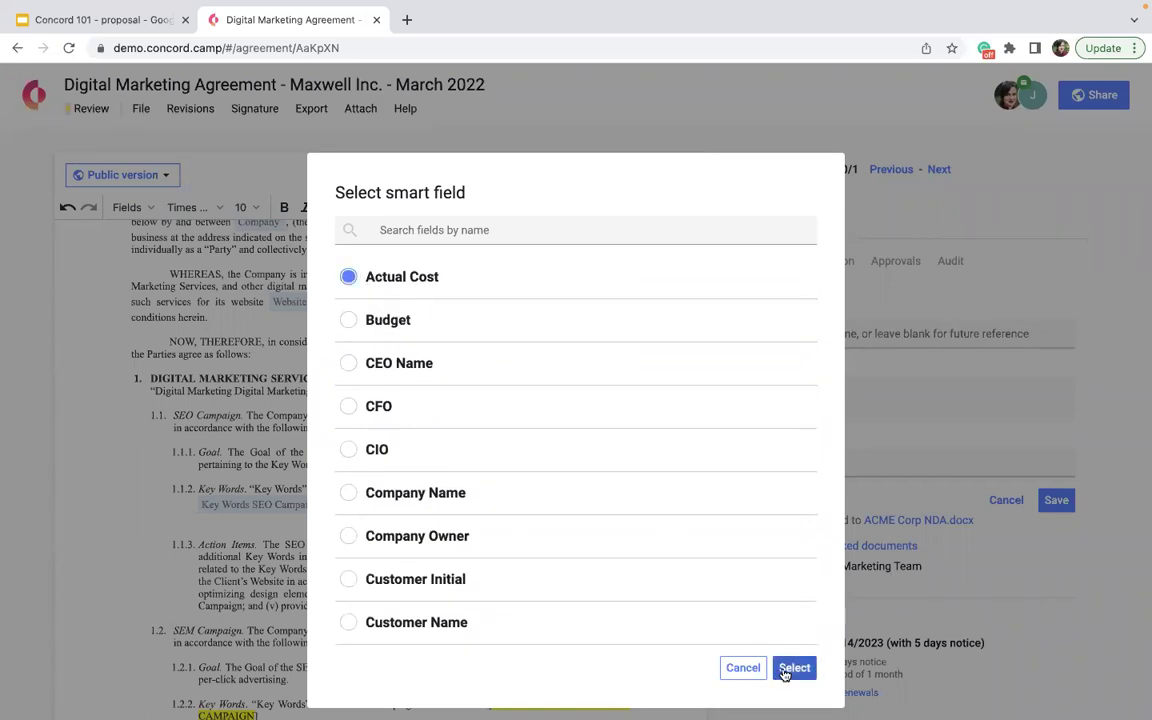
{"action": "left_click", "coordinate": [779, 670]}
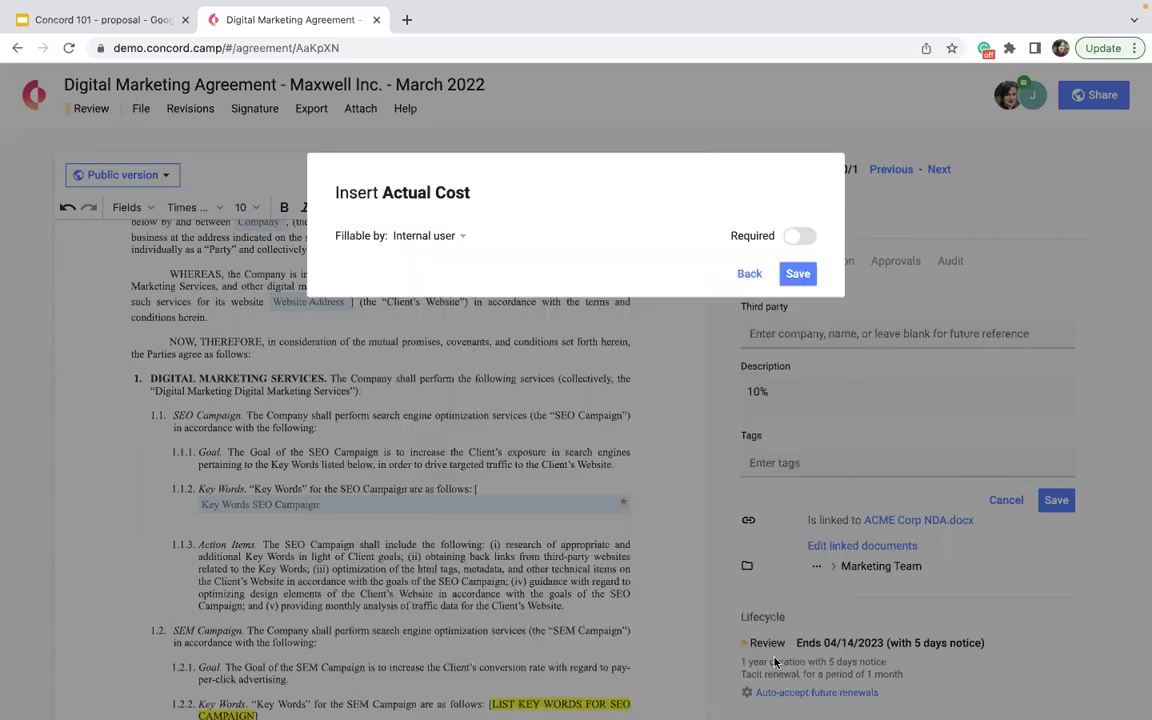
{"action": "left_click", "coordinate": [462, 238]}
{"action": "left_click", "coordinate": [464, 440]}
{"action": "left_click", "coordinate": [800, 273]}
{"action": "left_click_drag", "start_coordinate": [240, 525], "coordinate": [548, 583]}
- Insert a second Actual Cost smart field after fees clause 2.1
{"action": "scroll", "coordinate": [475, 640], "scroll_direction": "down", "scroll_amount": 3}
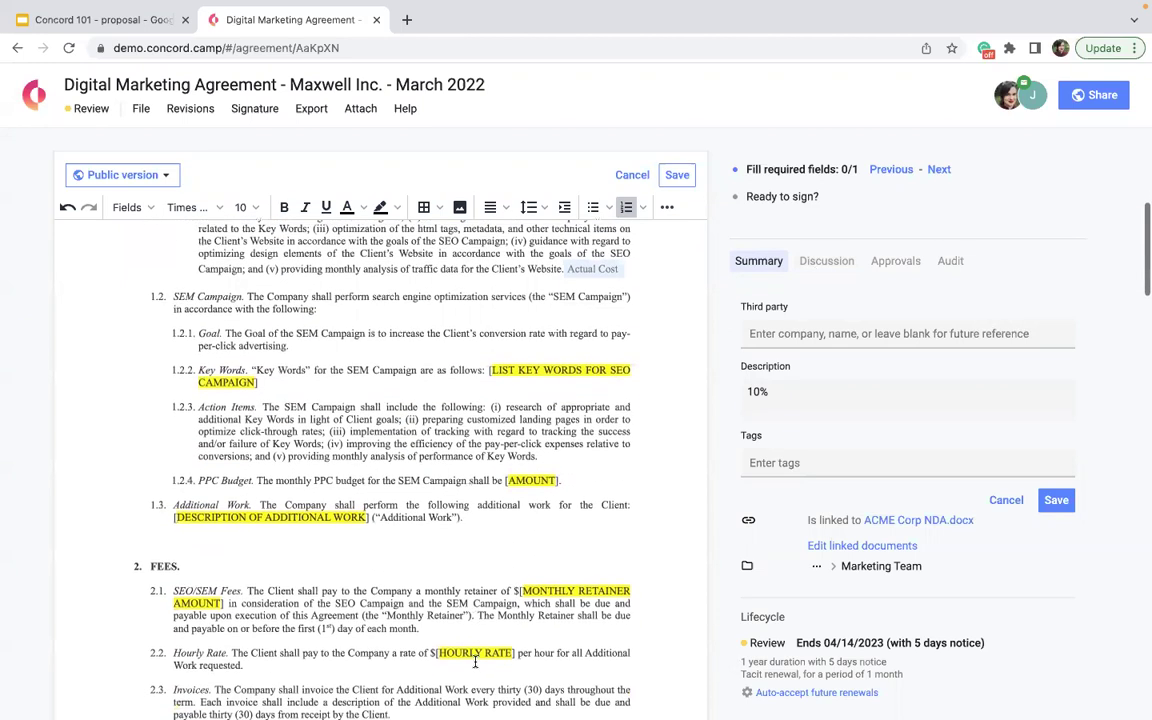
{"action": "left_click", "coordinate": [138, 209]}
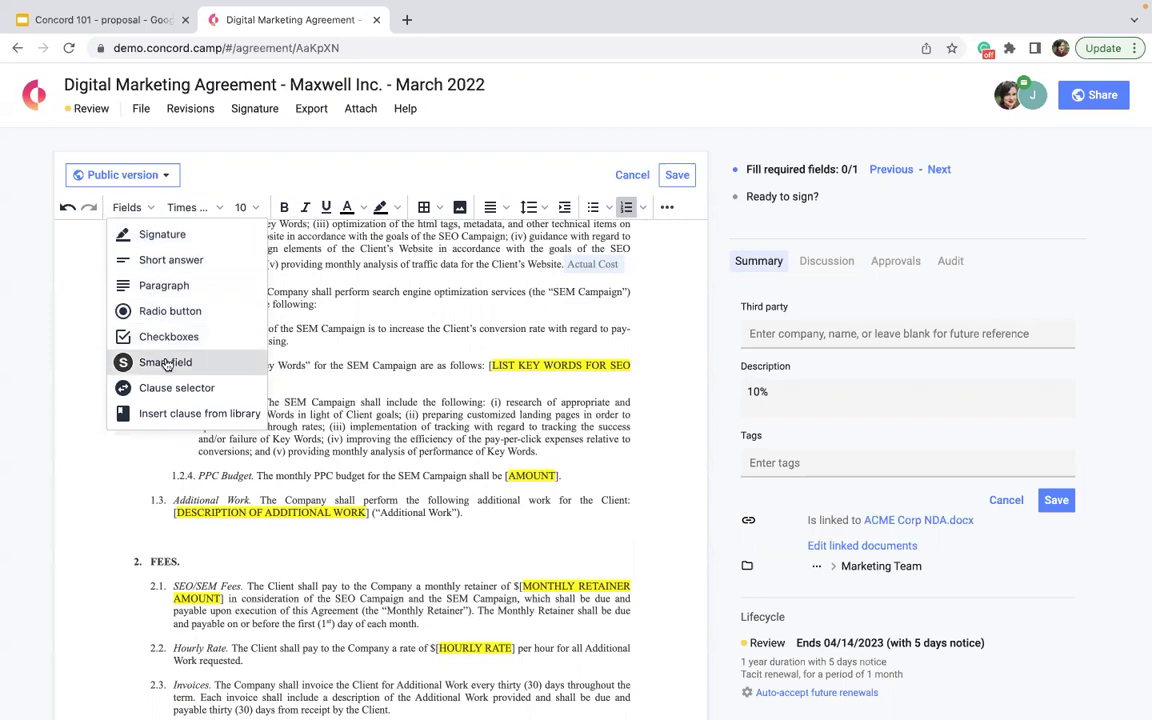
{"action": "left_click", "coordinate": [166, 363]}
{"action": "left_click", "coordinate": [440, 277]}
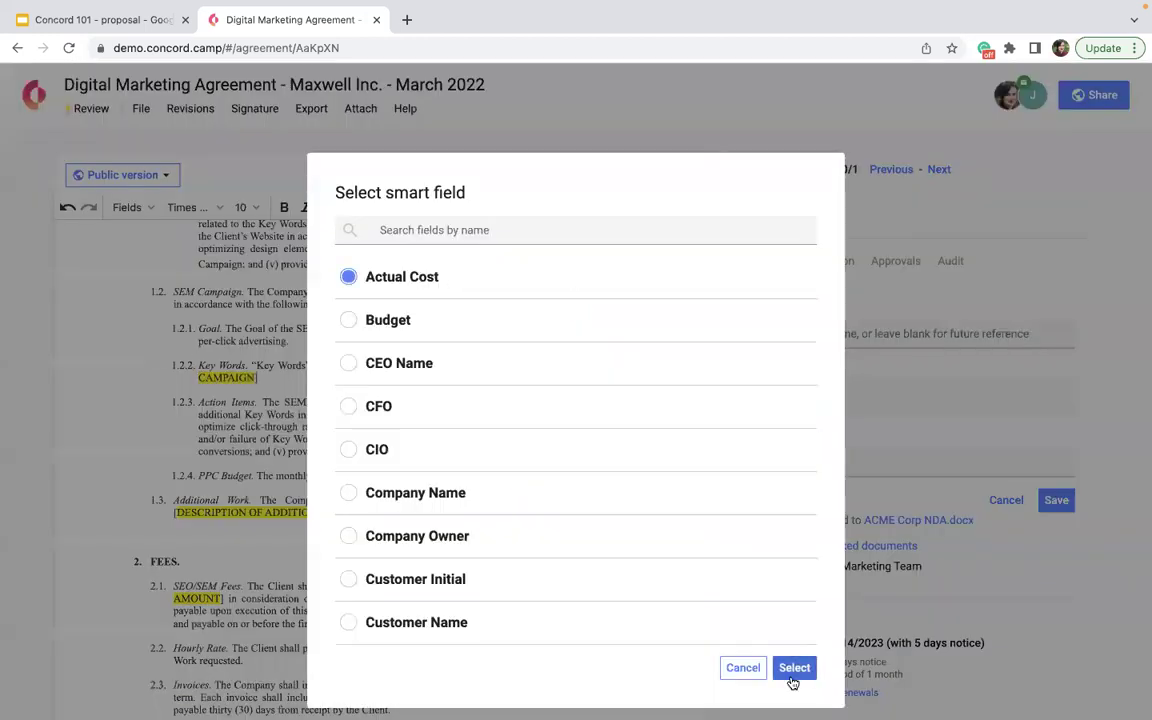
{"action": "left_click", "coordinate": [794, 668]}
{"action": "left_click", "coordinate": [798, 273]}
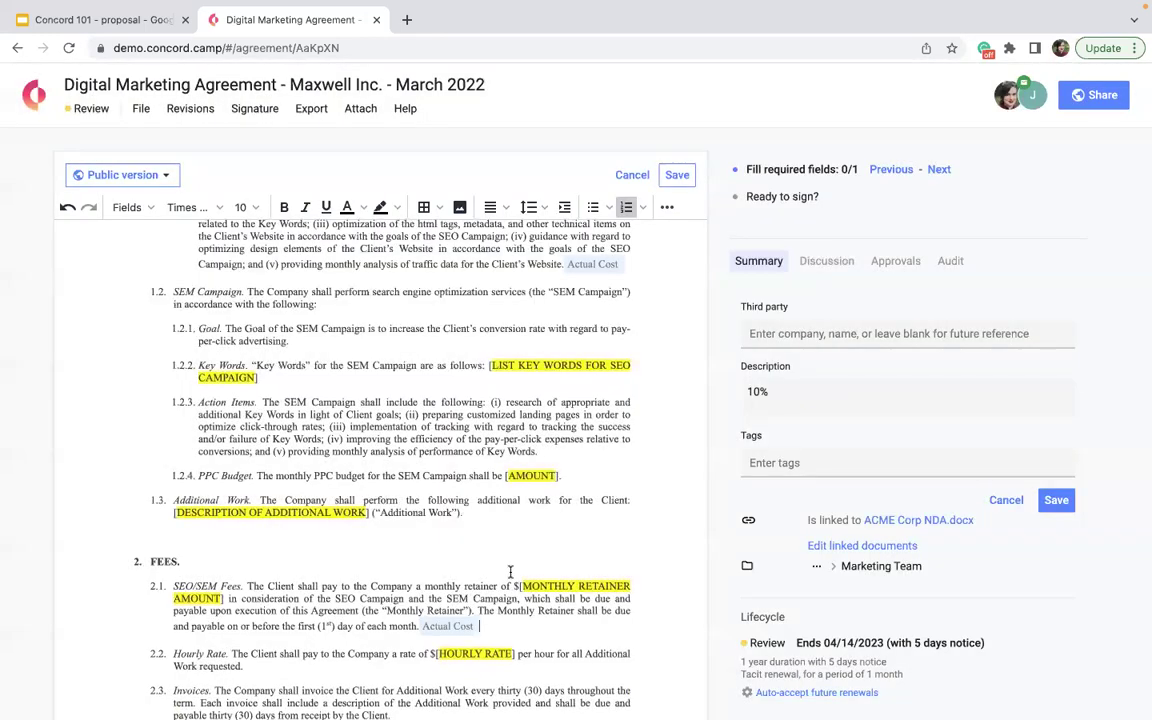
{"action": "scroll", "coordinate": [447, 622], "scroll_direction": "down", "scroll_amount": 3}
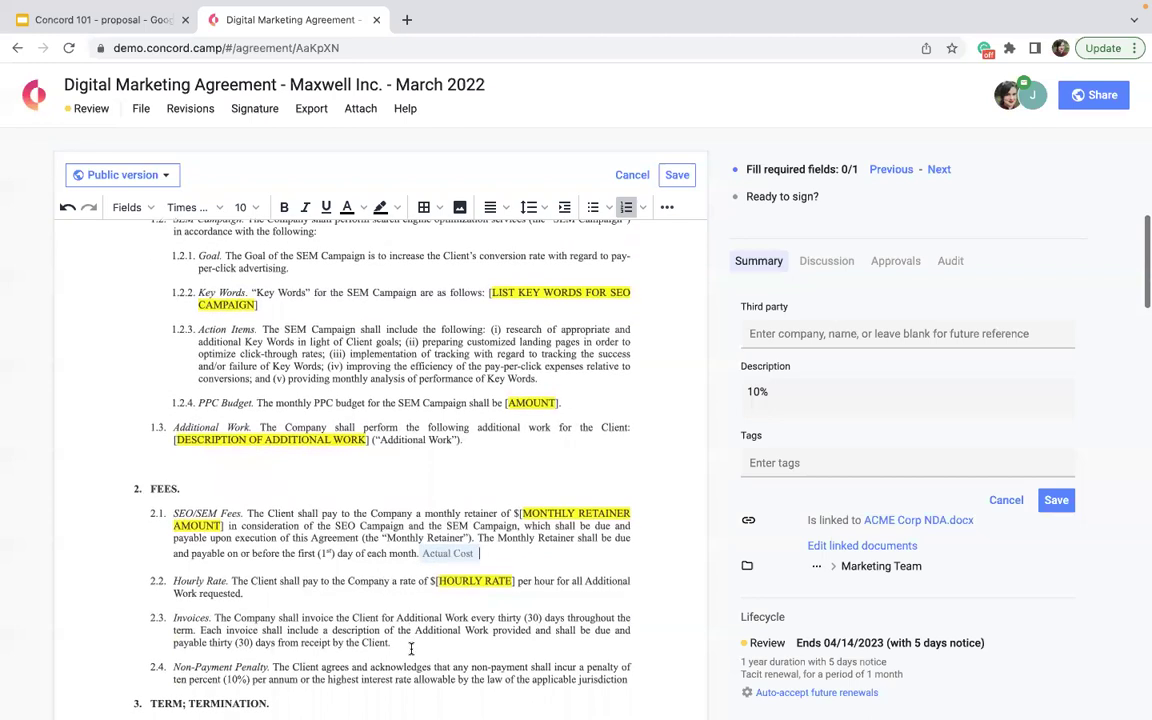
{"action": "scroll", "coordinate": [381, 626], "scroll_direction": "up", "scroll_amount": 4}
{"action": "scroll", "coordinate": [381, 626], "scroll_direction": "up", "scroll_amount": 1}
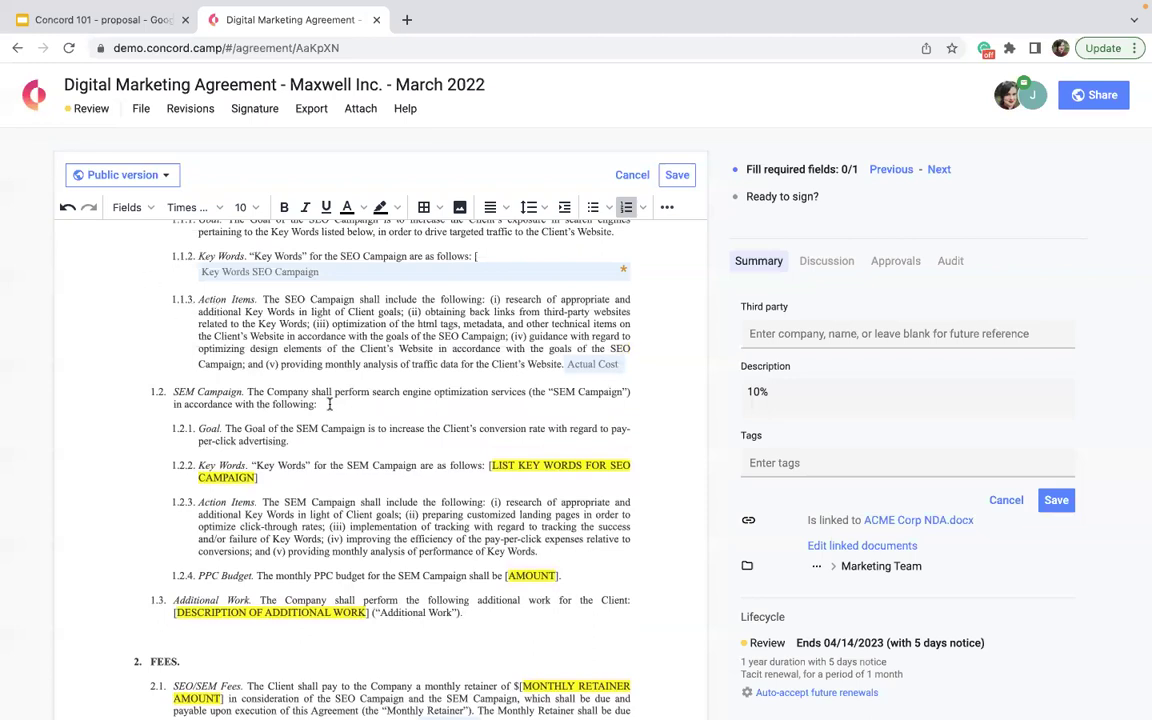
- Replace Additional Work clause 1.3 with an 'Initials' short-answer field and save the agreement
{"action": "left_click_drag", "start_coordinate": [318, 404], "coordinate": [168, 380]}
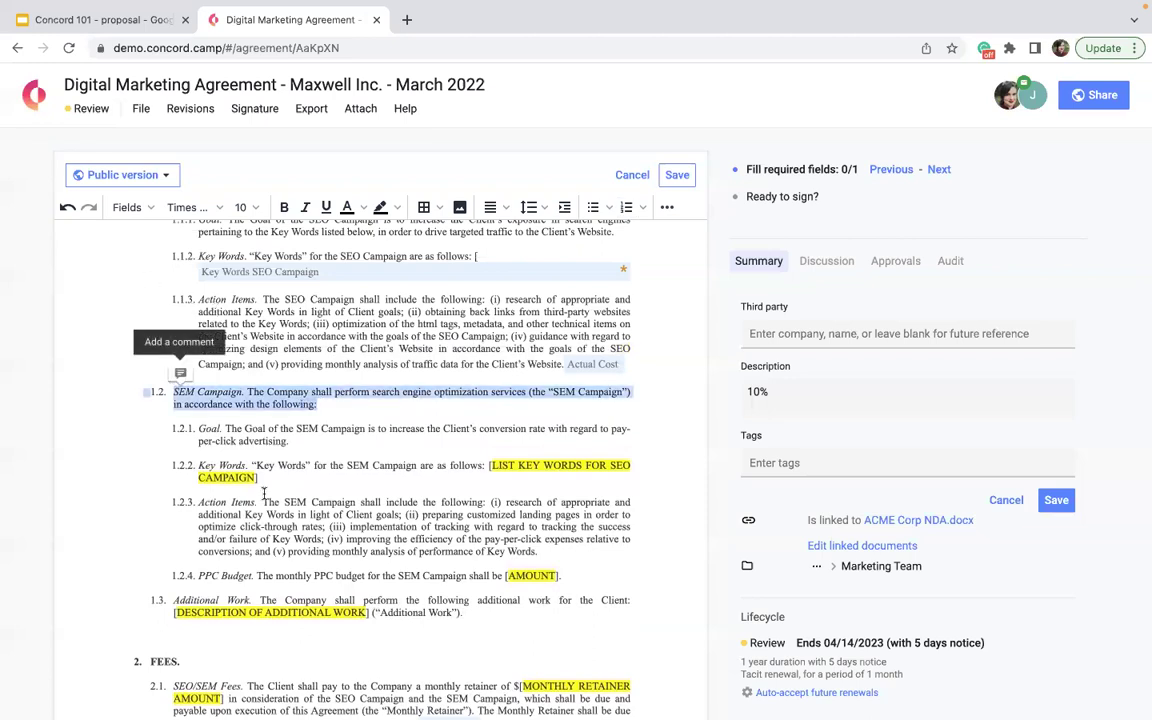
{"action": "left_click", "coordinate": [466, 613]}
{"action": "left_click_drag", "start_coordinate": [466, 613], "coordinate": [172, 600]}
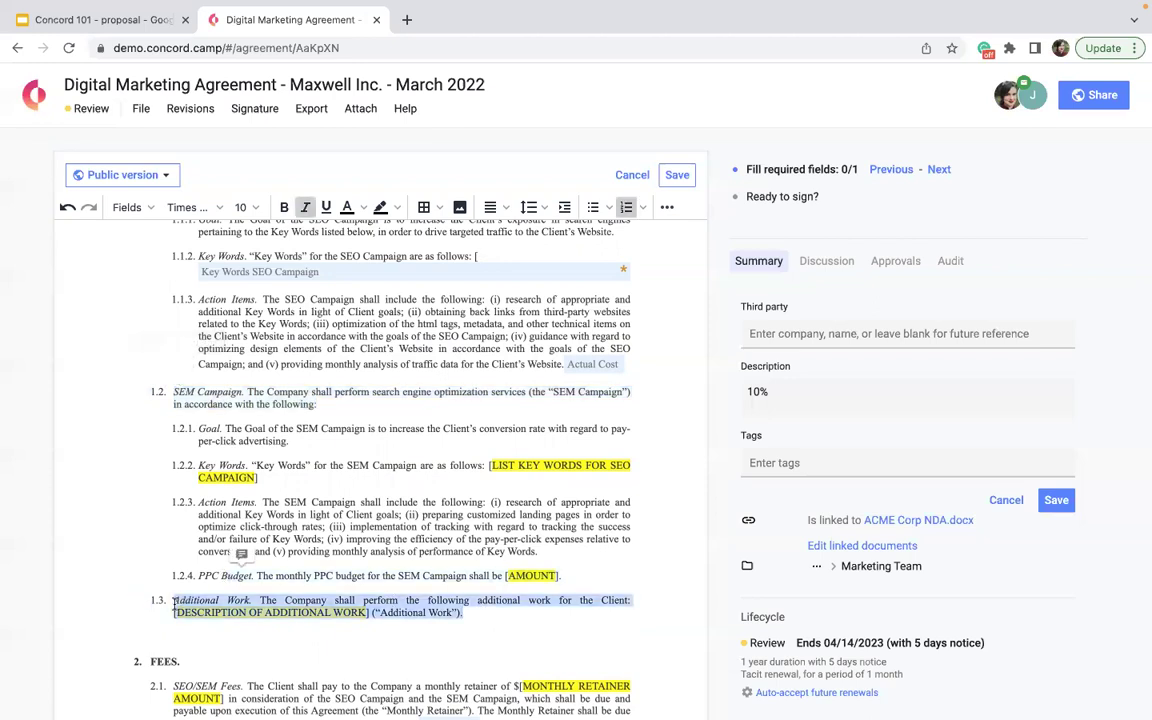
{"action": "scroll", "coordinate": [123, 575], "scroll_direction": "down", "scroll_amount": 5}
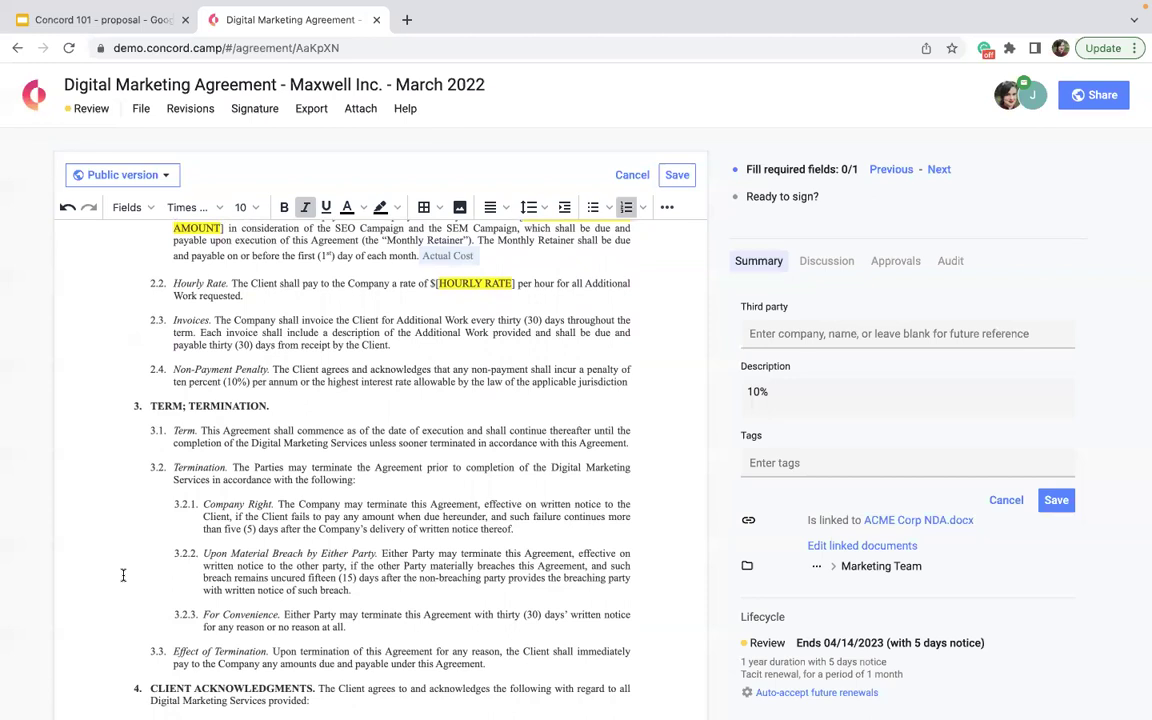
{"action": "left_click", "coordinate": [127, 207]}
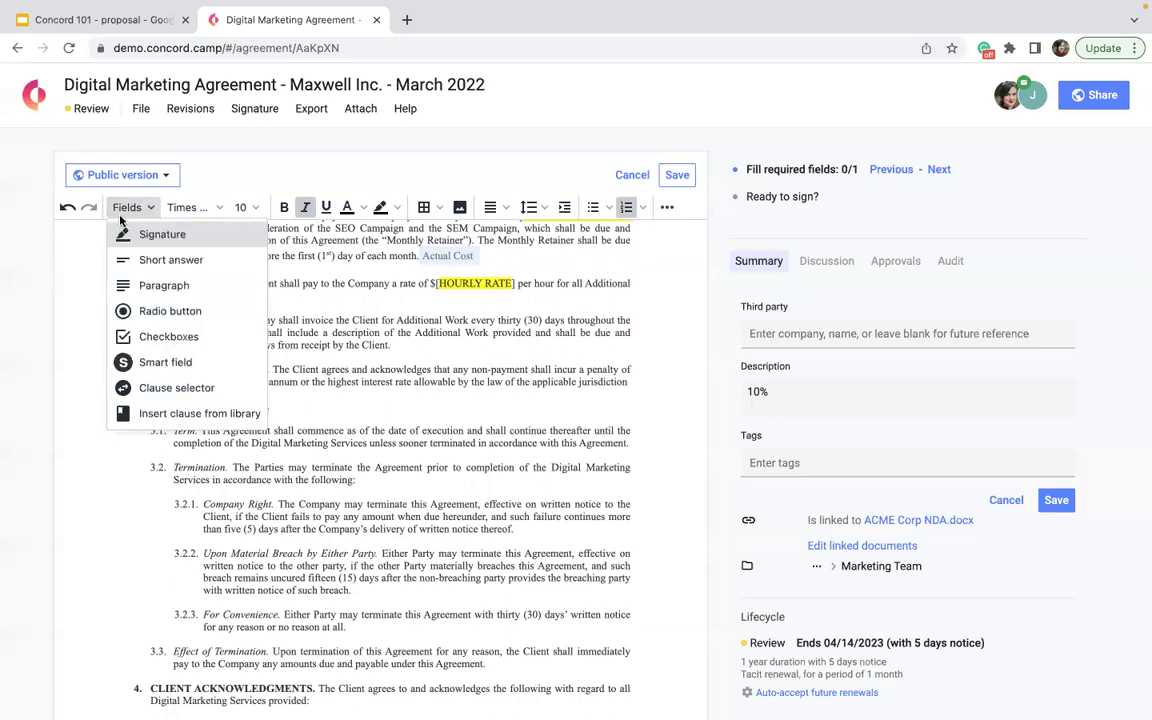
{"action": "left_click", "coordinate": [152, 259]}
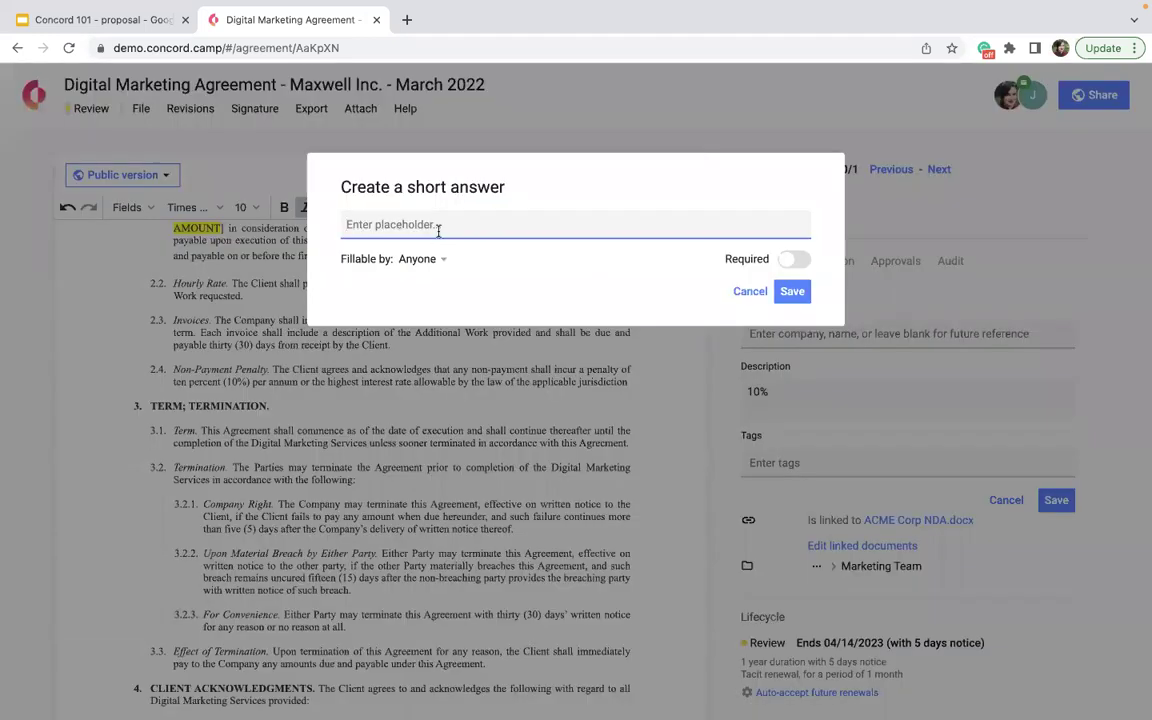
{"action": "type", "text": "Initials"}
{"action": "left_click", "coordinate": [792, 291]}
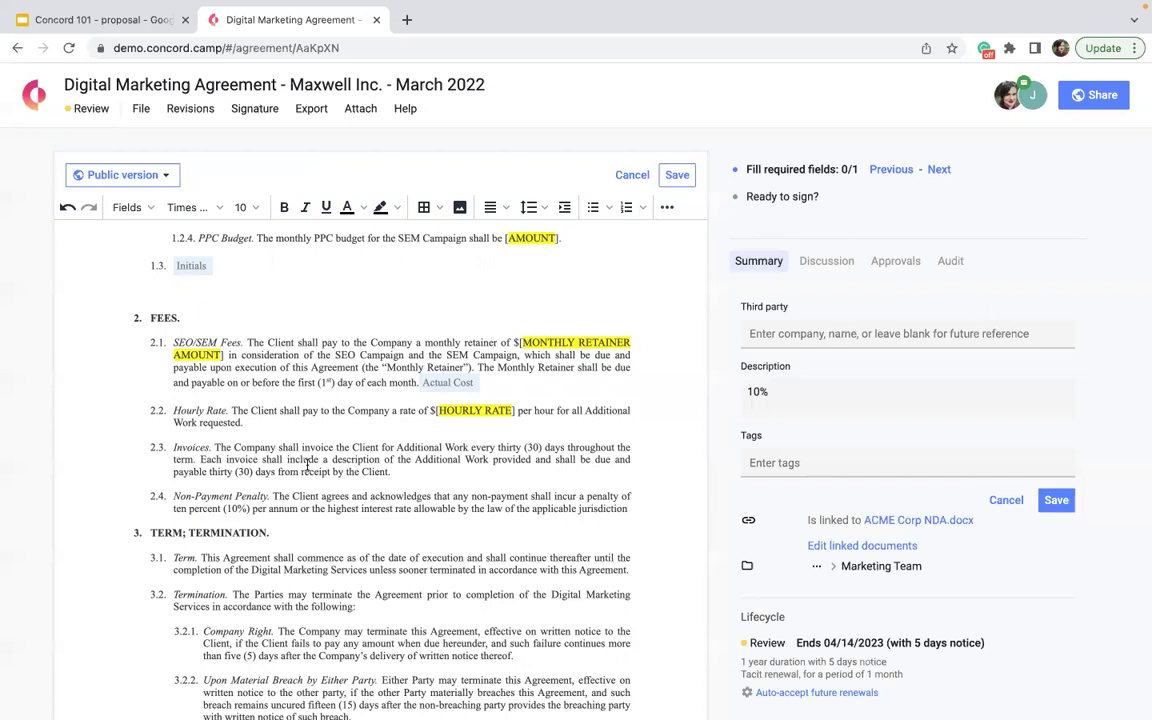
{"action": "left_click", "coordinate": [684, 178]}
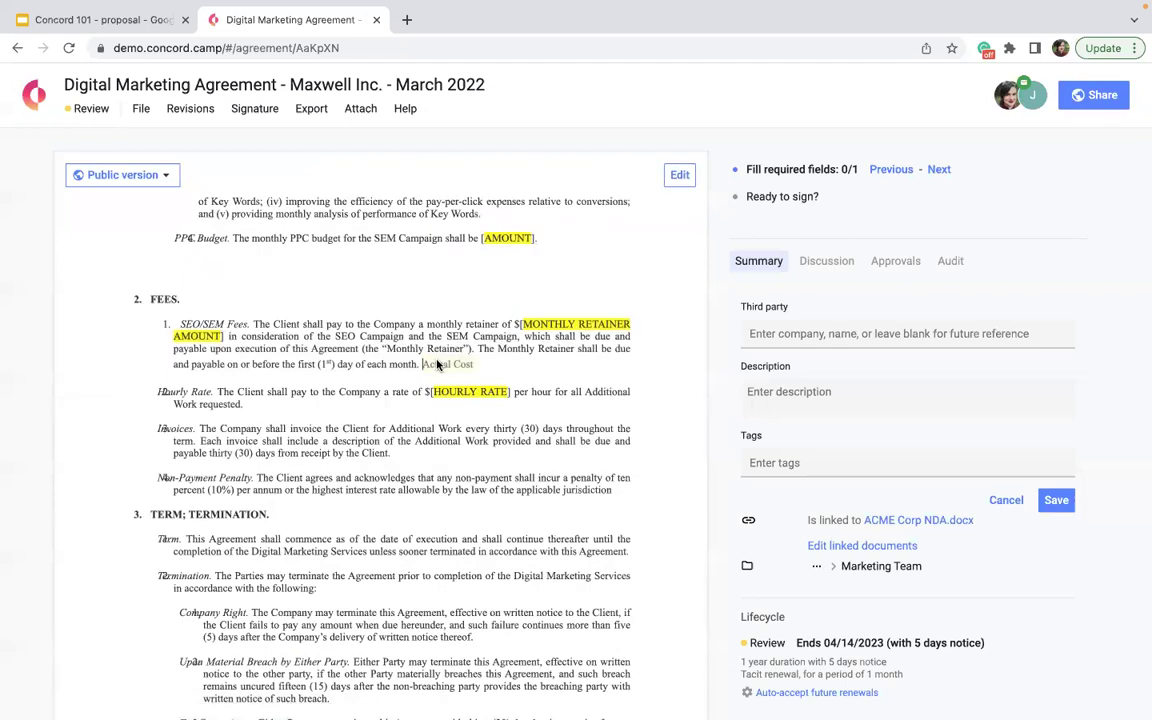
- Enter 500 as the Actual Cost value, then put the agreement back into edit mode
{"action": "type", "text": "500"}
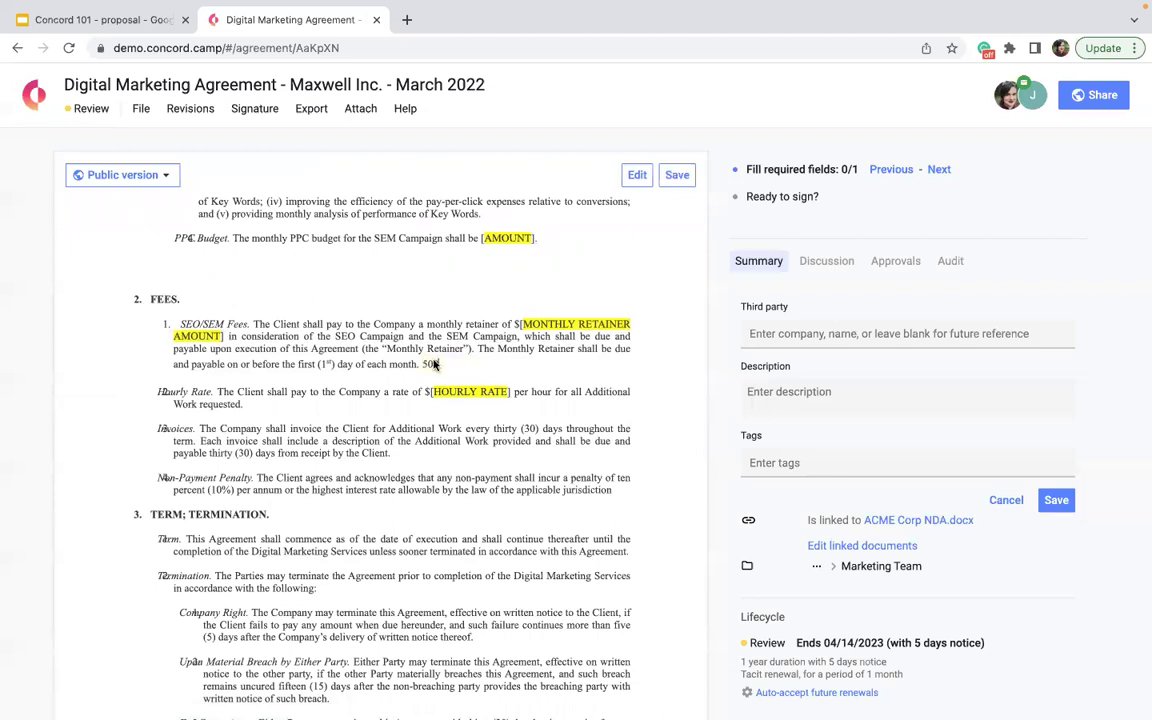
{"action": "scroll", "coordinate": [367, 420], "scroll_direction": "down", "scroll_amount": 3}
{"action": "scroll", "coordinate": [551, 341], "scroll_direction": "up", "scroll_amount": 6}
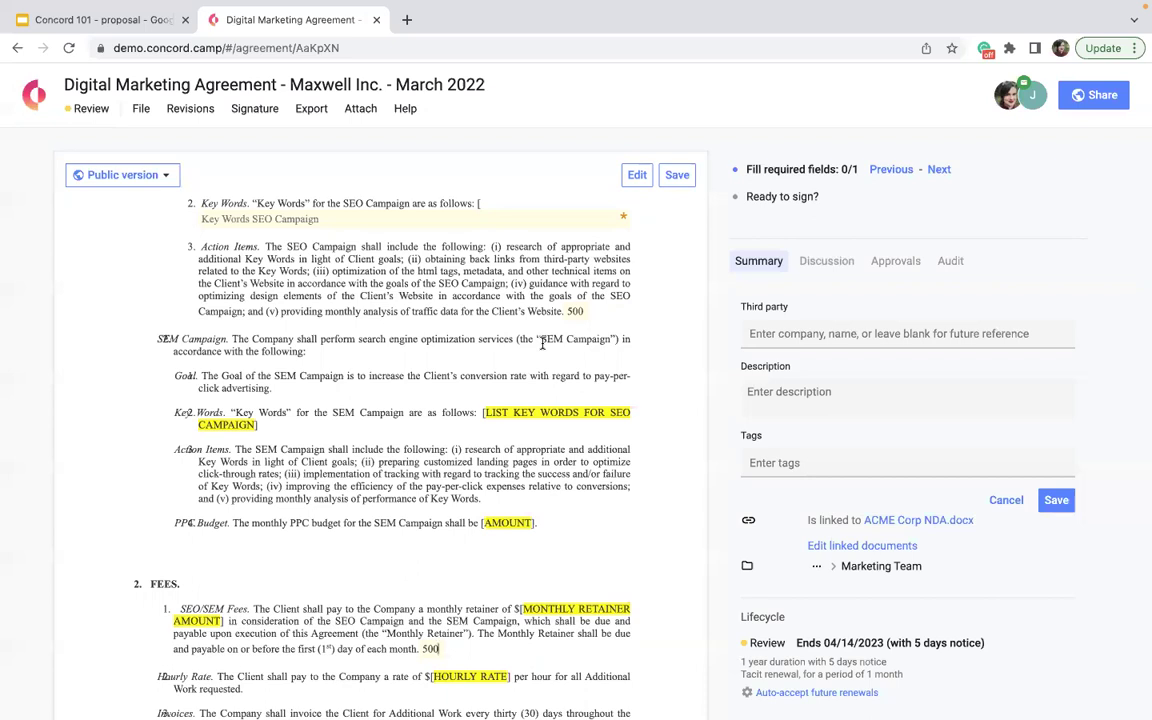
{"action": "scroll", "coordinate": [395, 583], "scroll_direction": "down", "scroll_amount": 3}
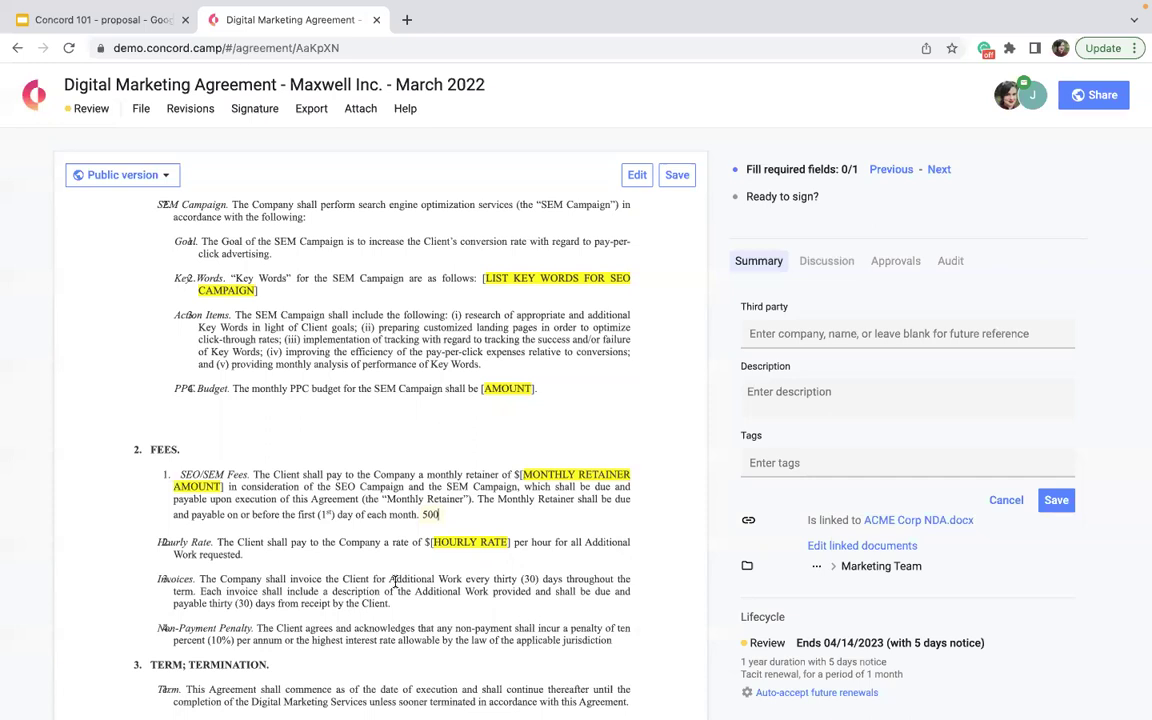
{"action": "scroll", "coordinate": [395, 581], "scroll_direction": "up", "scroll_amount": 10}
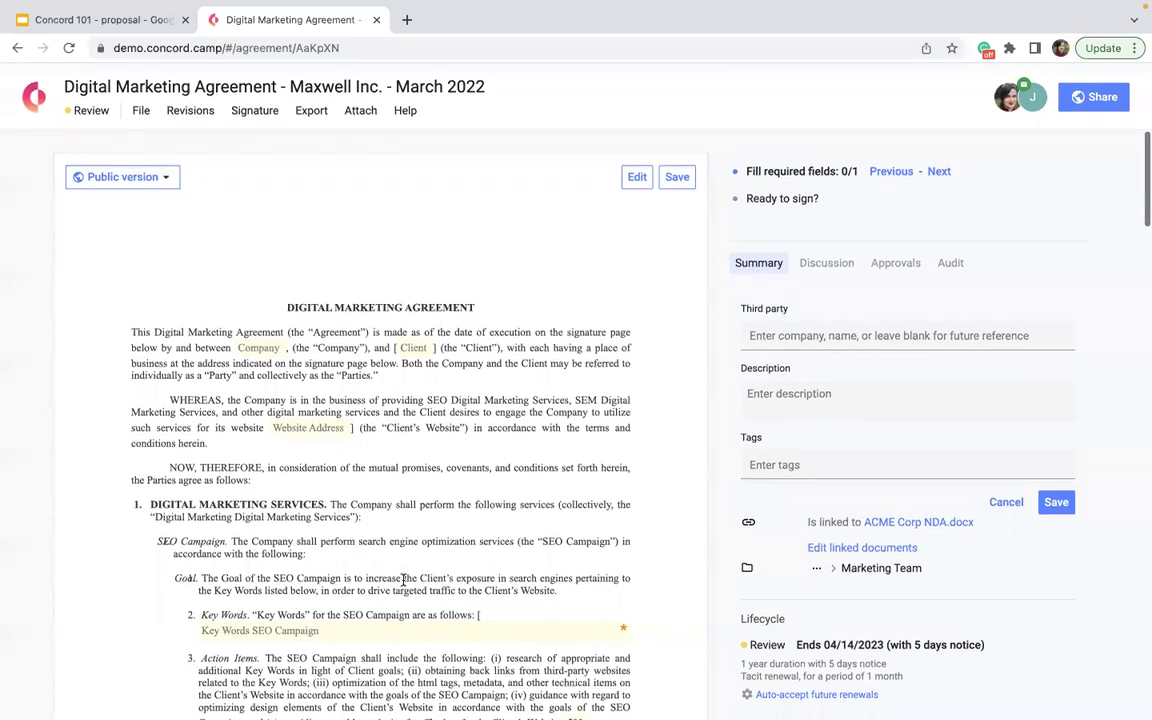
{"action": "left_click", "coordinate": [634, 177]}
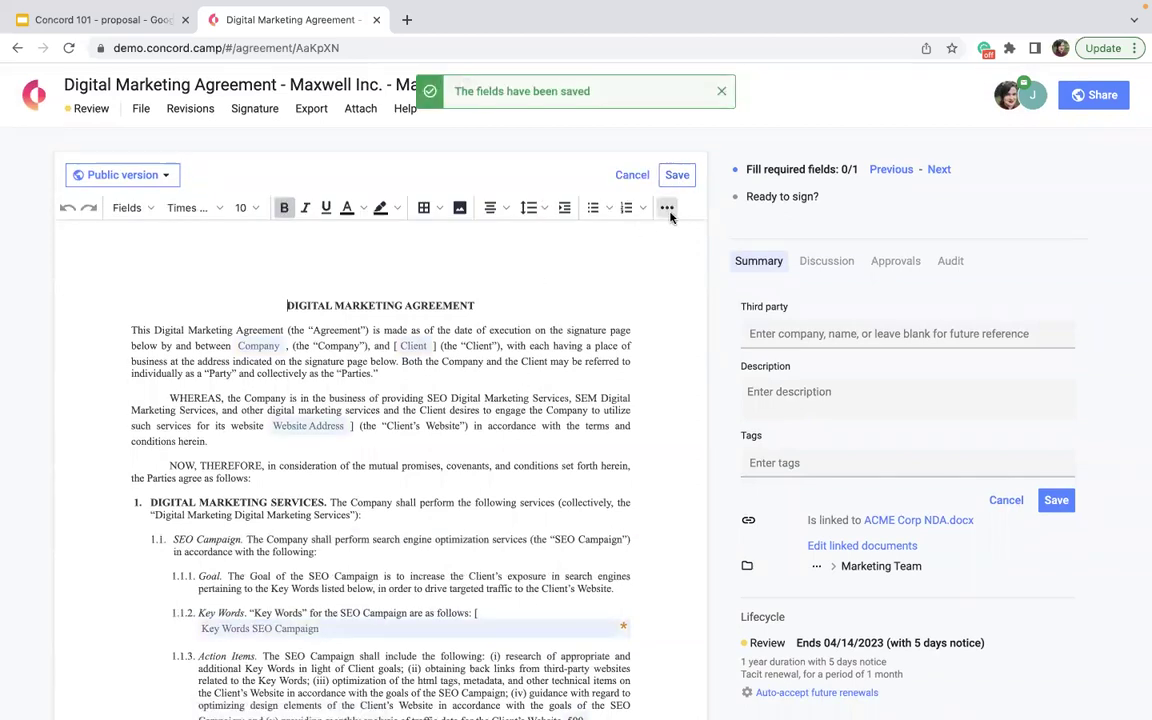
- Show the extra formatting tools and put the cursor before the agreement title
{"action": "left_click", "coordinate": [668, 210]}
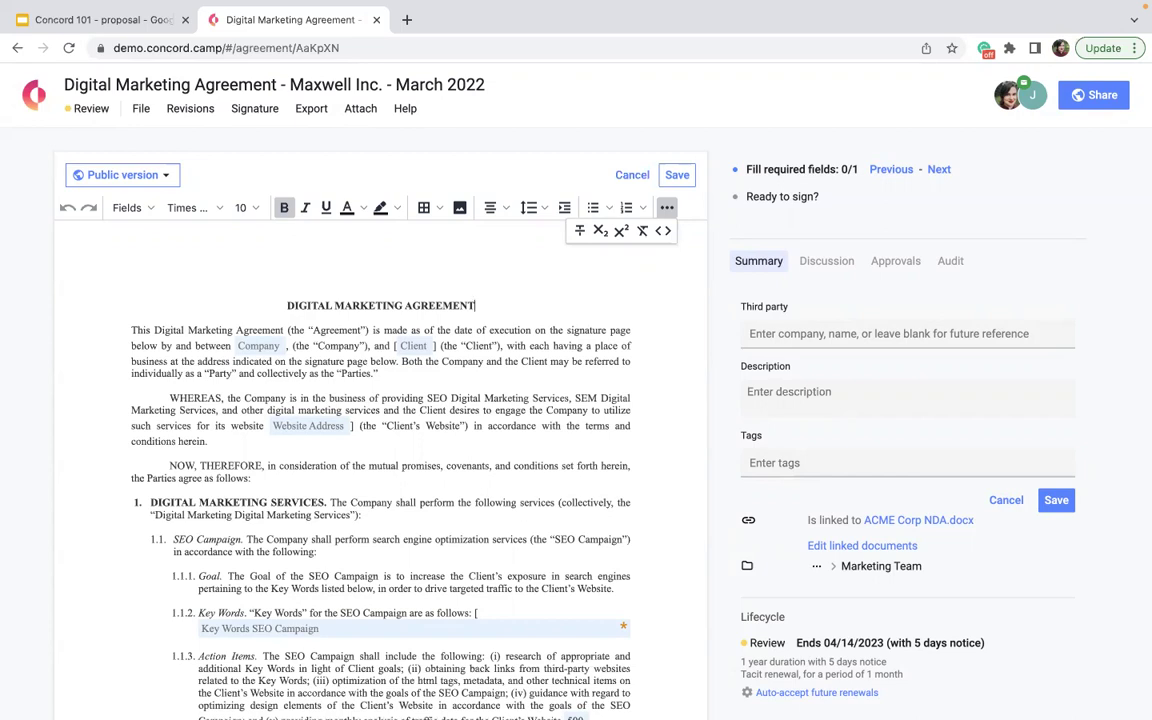
{"action": "left_click", "coordinate": [287, 305]}
- Insert 'Screen Shot 2022-03-30 at 6.02.07 PM' from Recents as an image at the title
{"action": "left_click", "coordinate": [460, 207]}
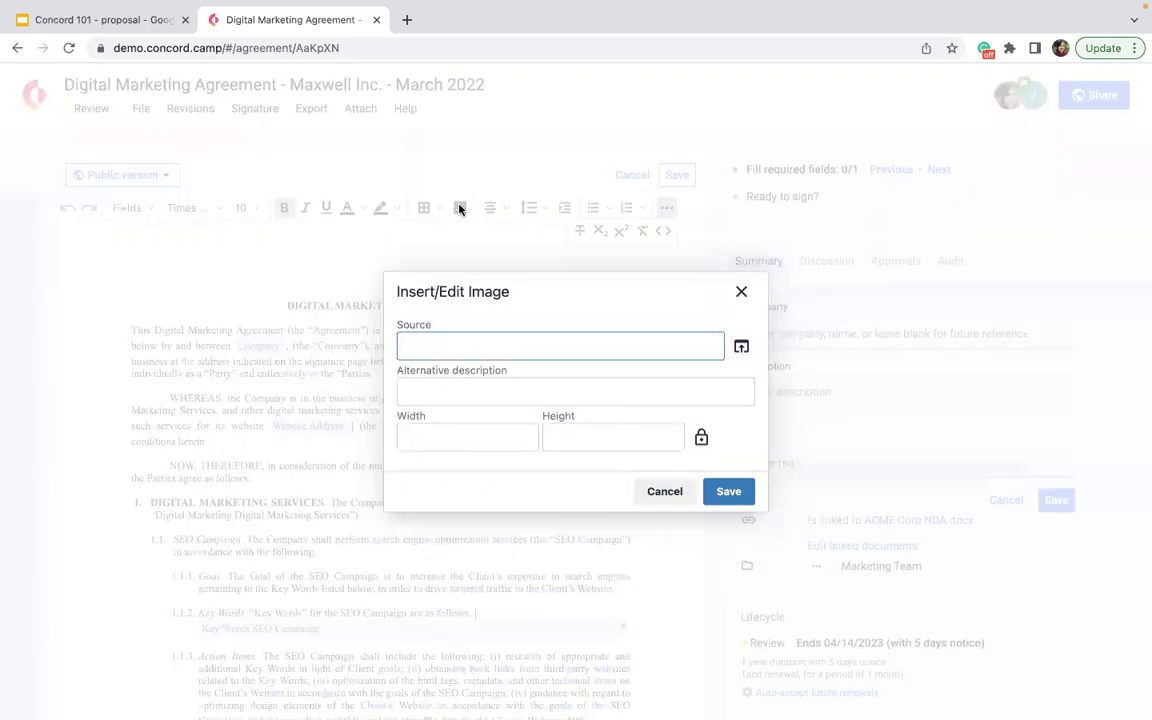
{"action": "left_click", "coordinate": [741, 346]}
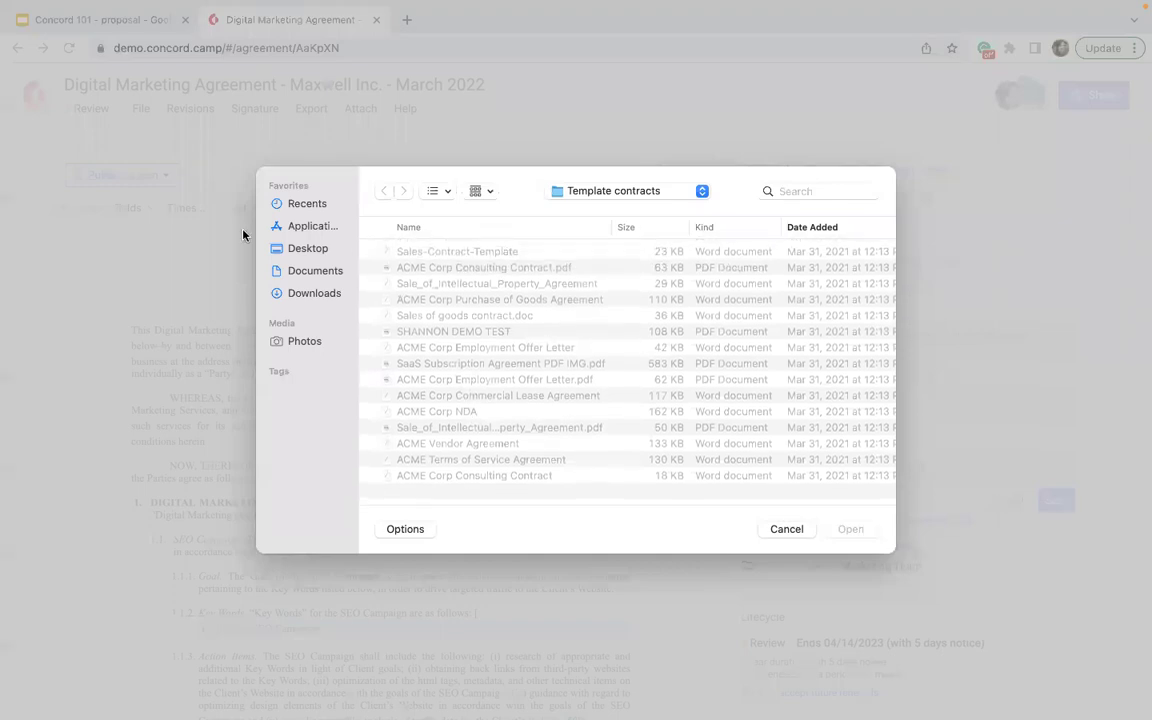
{"action": "left_click", "coordinate": [300, 271]}
{"action": "scroll", "coordinate": [431, 388], "scroll_direction": "down", "scroll_amount": 15}
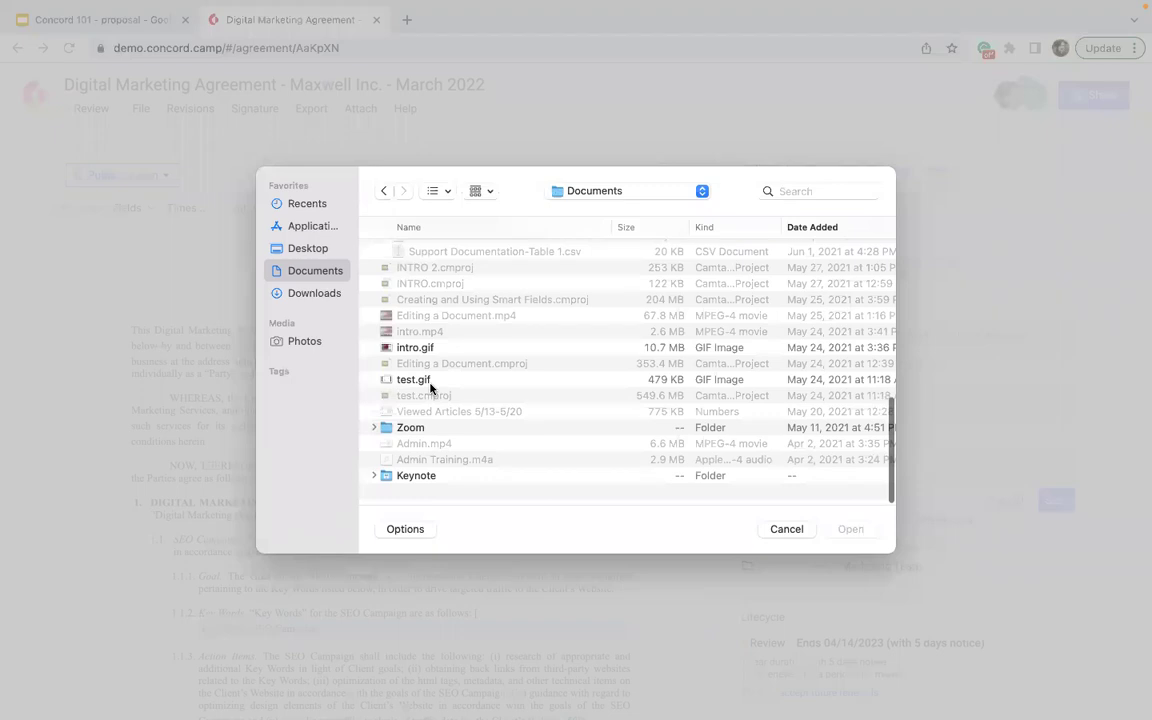
{"action": "left_click", "coordinate": [300, 293]}
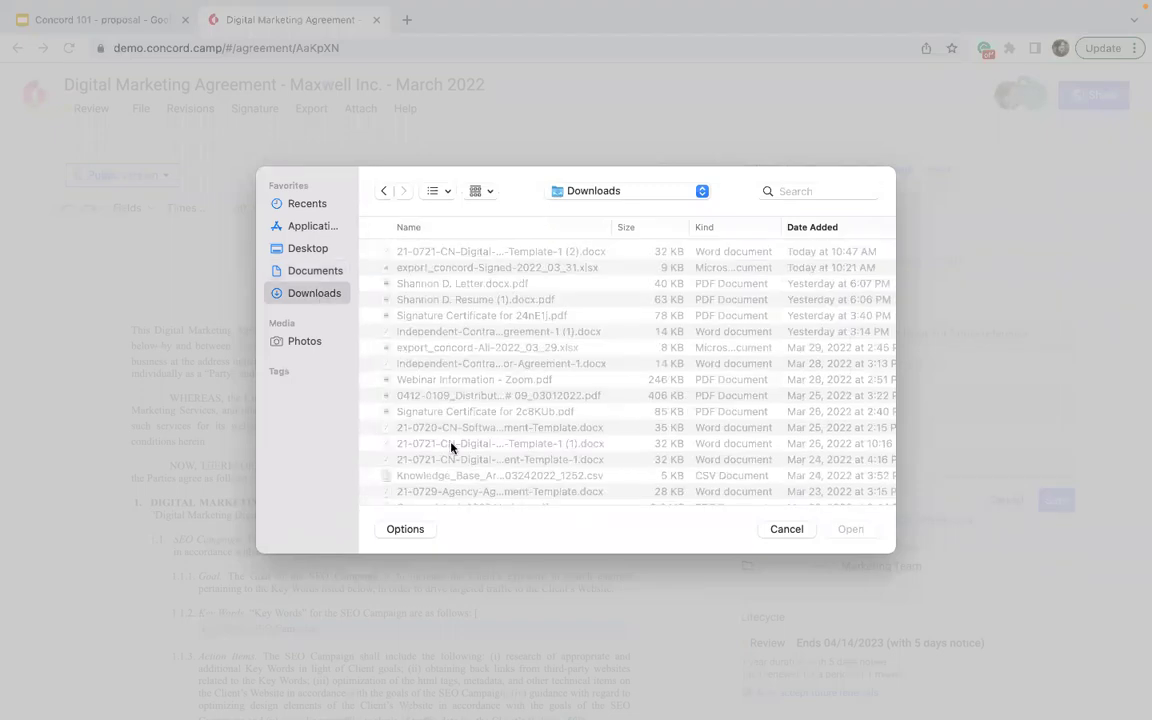
{"action": "scroll", "coordinate": [448, 446], "scroll_direction": "down", "scroll_amount": 2}
{"action": "scroll", "coordinate": [448, 446], "scroll_direction": "up", "scroll_amount": 3}
{"action": "left_click", "coordinate": [297, 226]}
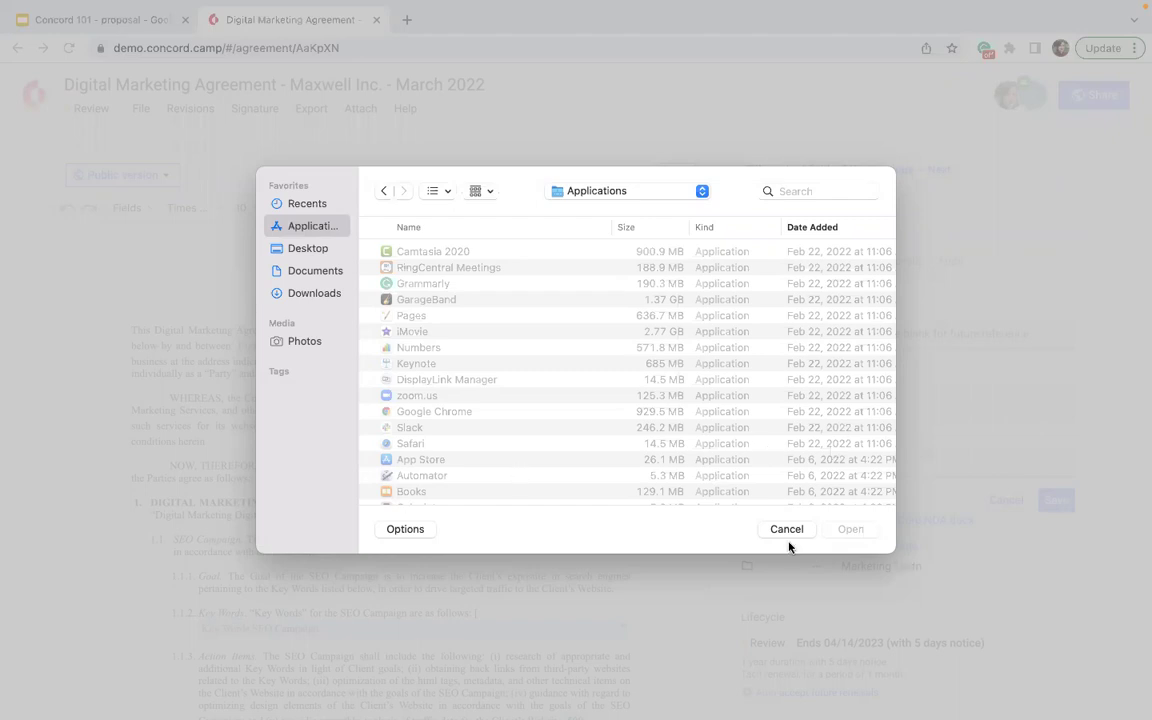
{"action": "left_click", "coordinate": [304, 202]}
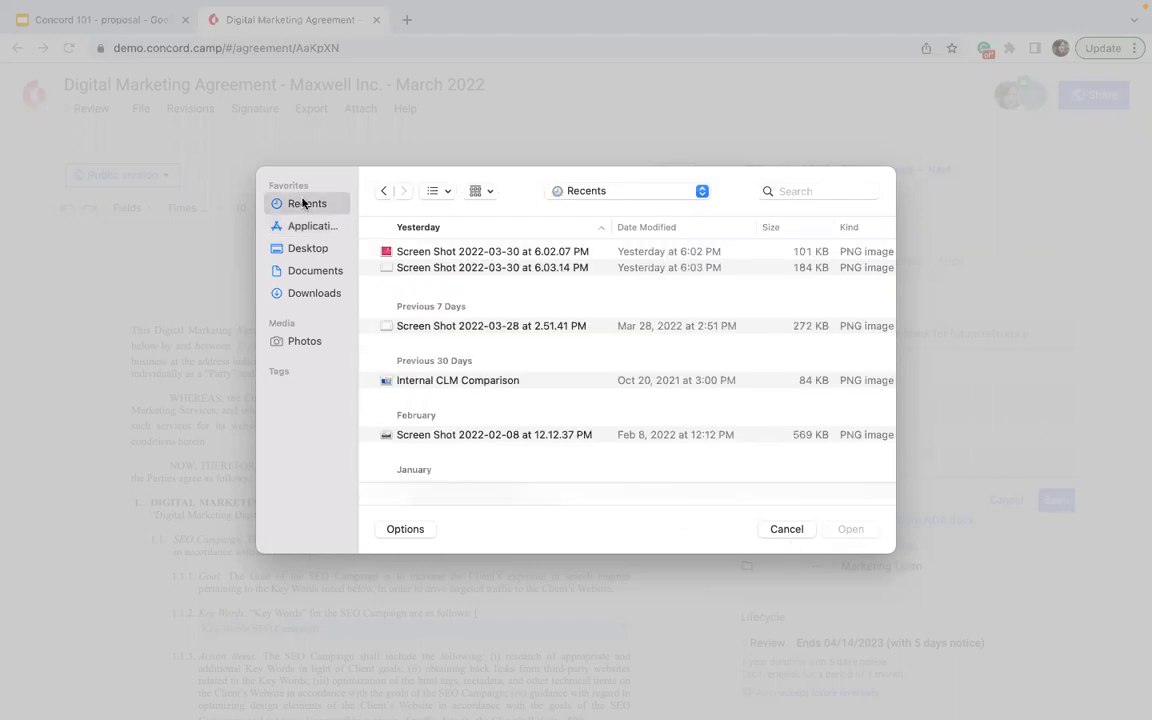
{"action": "left_click", "coordinate": [473, 258]}
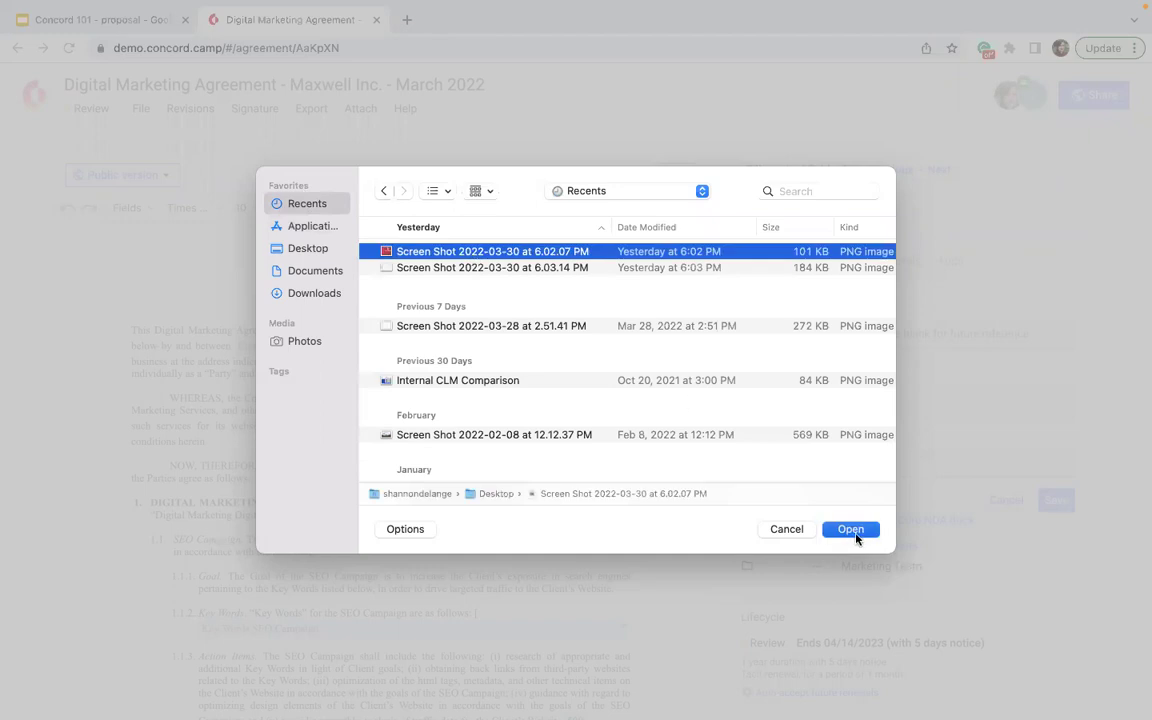
{"action": "left_click", "coordinate": [852, 530]}
{"action": "left_click", "coordinate": [745, 499]}
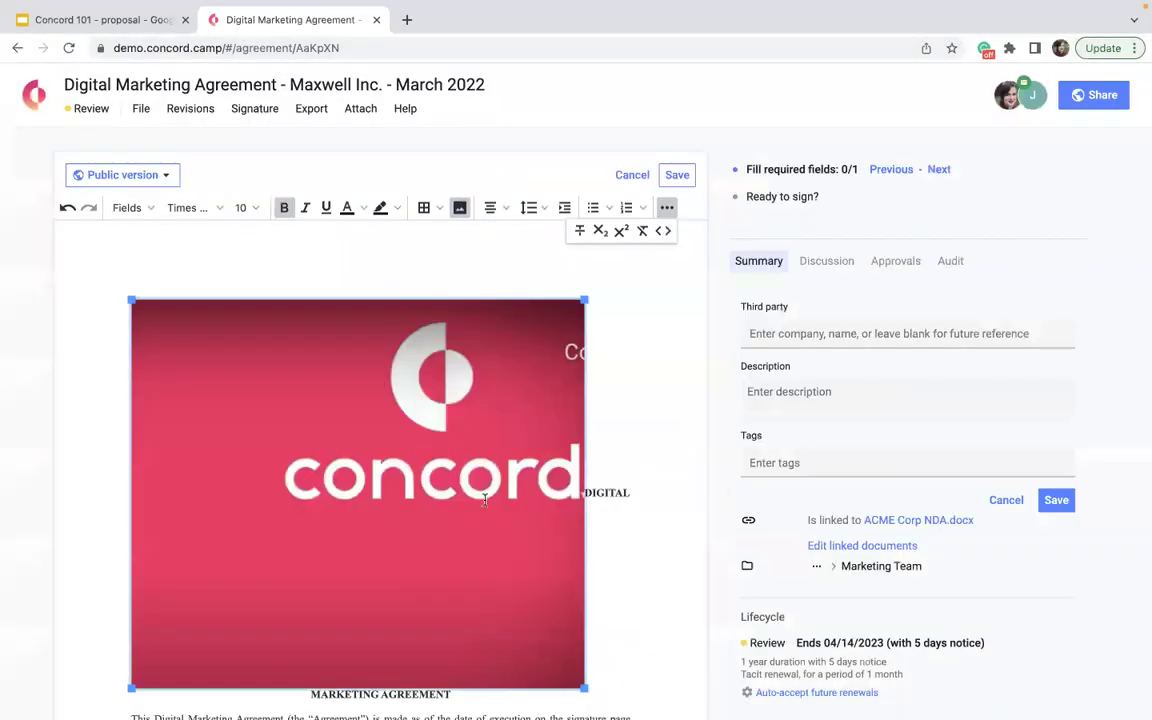
- Shrink the logo image, then delete it and scroll through the agreement to review it
{"action": "left_click_drag", "start_coordinate": [581, 689], "coordinate": [480, 392]}
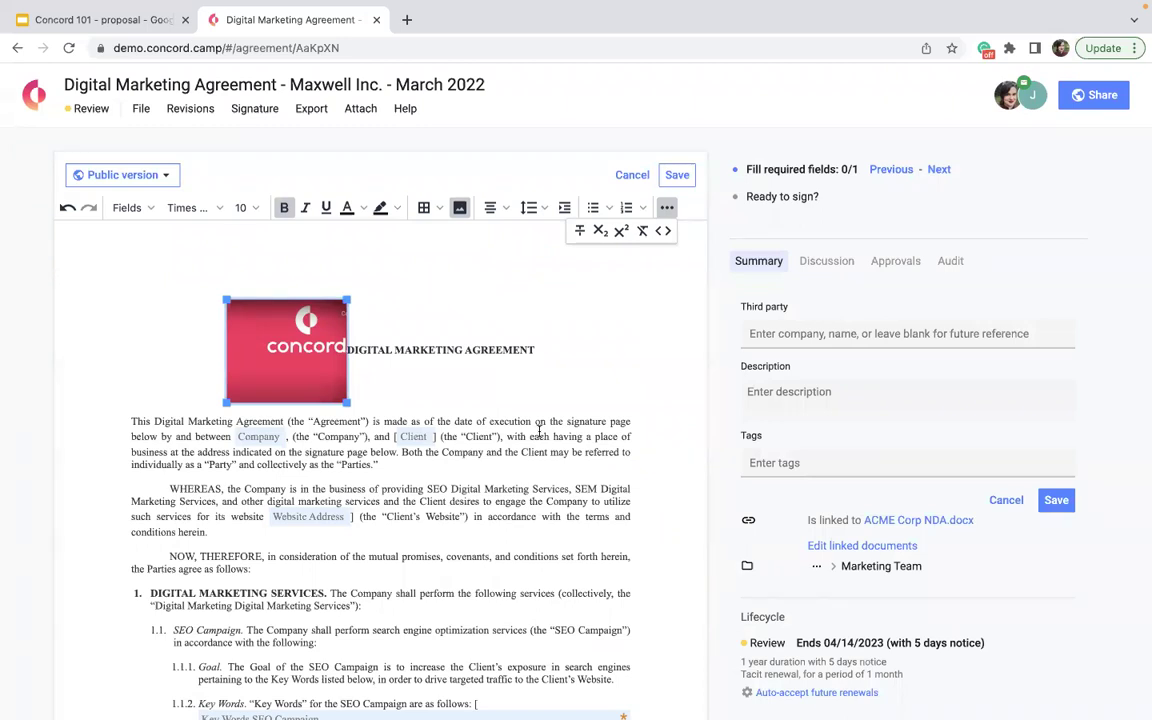
{"action": "key", "text": "Delete"}
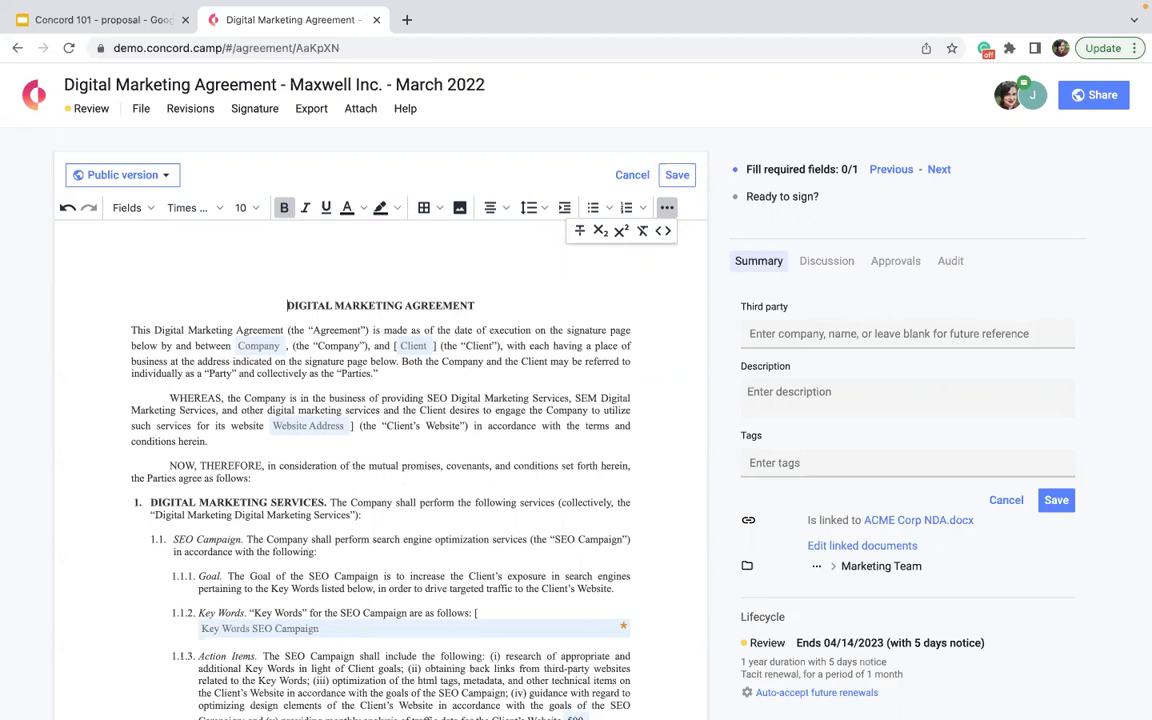
{"action": "scroll", "coordinate": [489, 414], "scroll_direction": "down", "scroll_amount": 4}
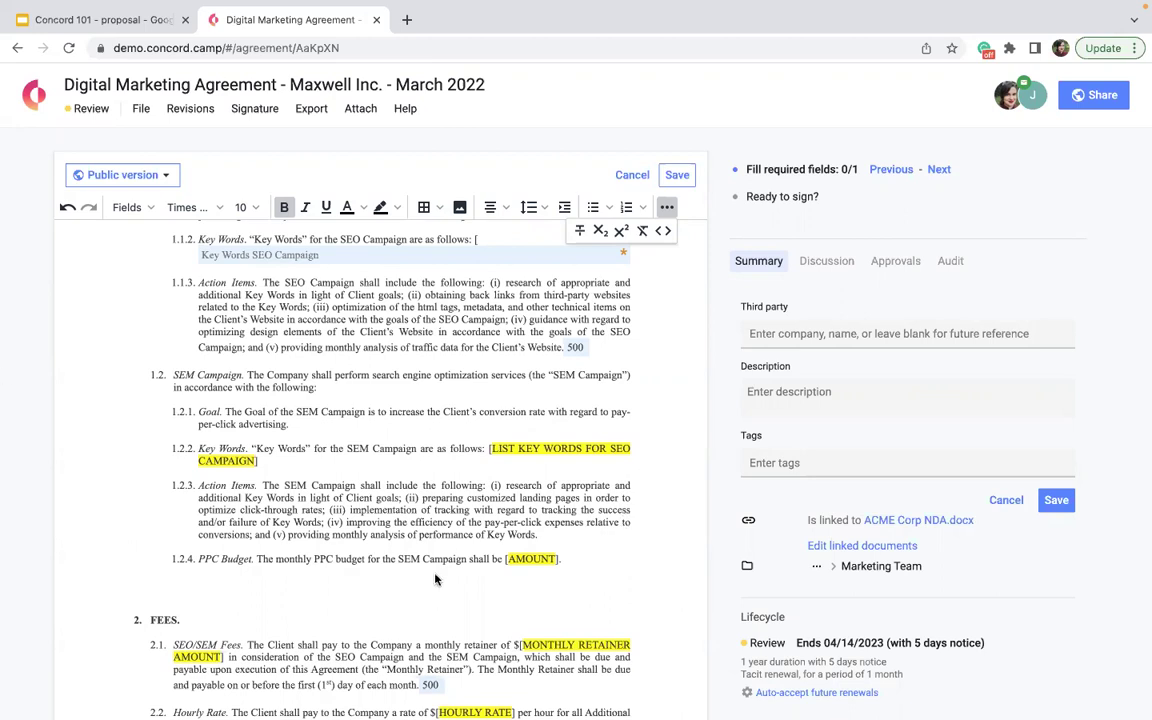
{"action": "scroll", "coordinate": [437, 582], "scroll_direction": "up", "scroll_amount": 5}
- Keep the title 'Digital Marketing Agreement - Maxwell Inc. - March 2022' in Document details and continue to sharing
{"action": "left_click", "coordinate": [1097, 98]}
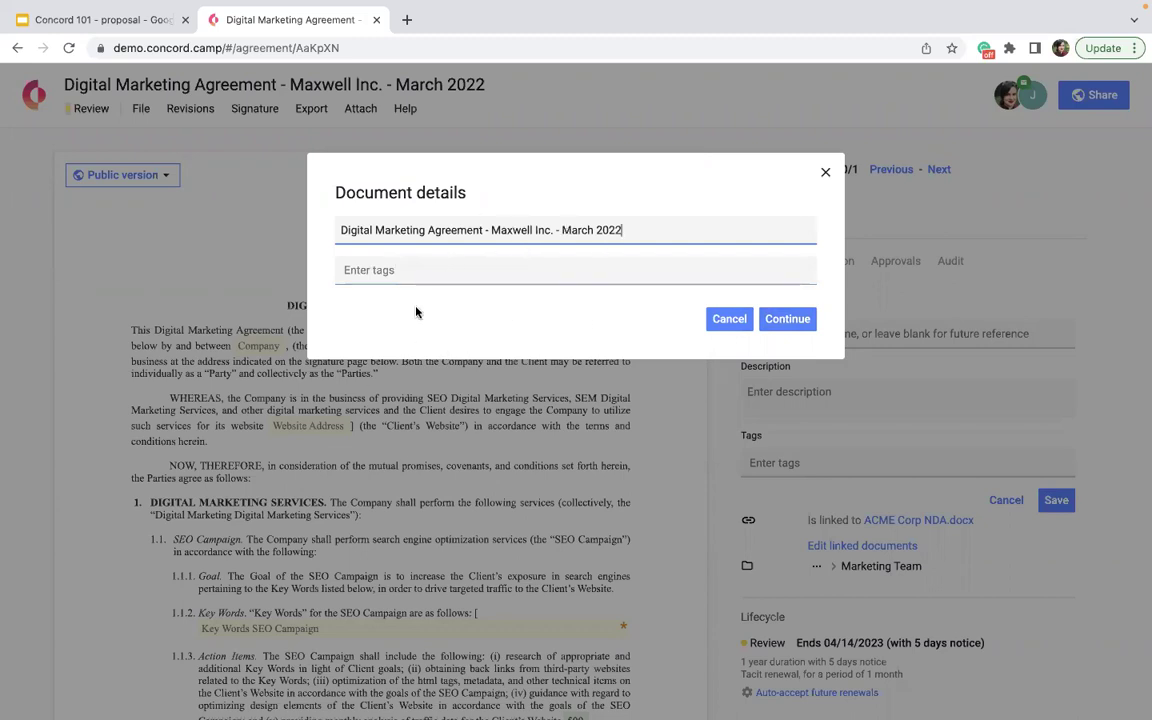
{"action": "left_click", "coordinate": [470, 277]}
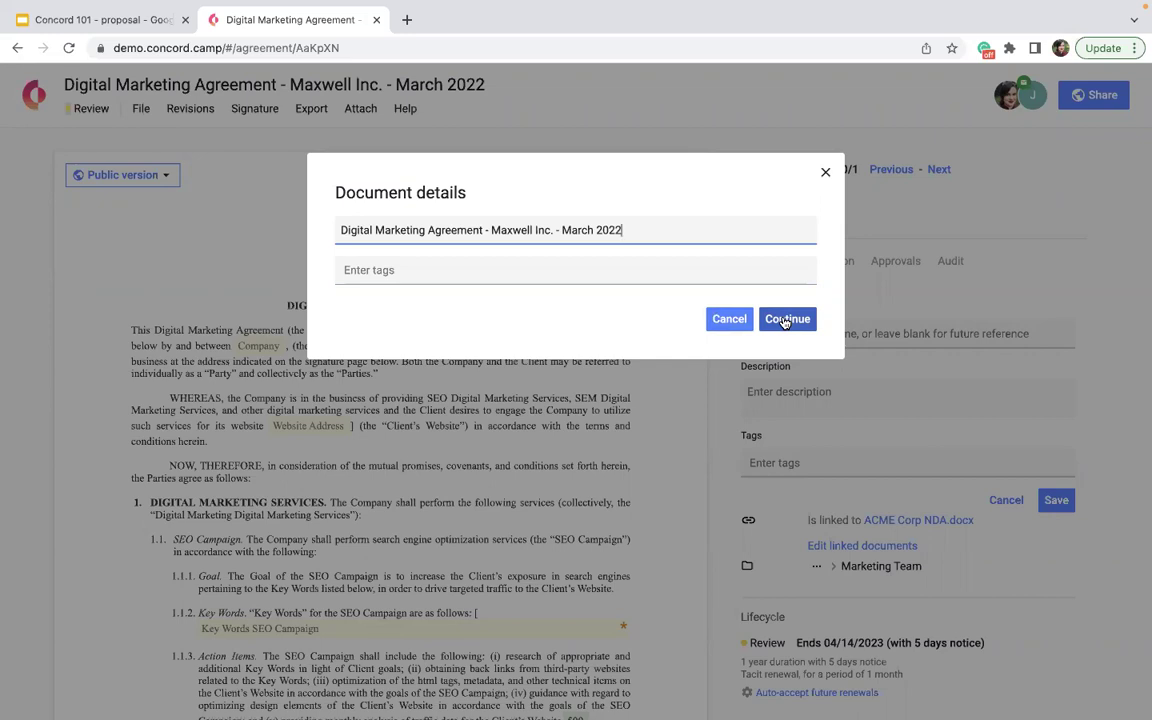
{"action": "left_click", "coordinate": [786, 319]}
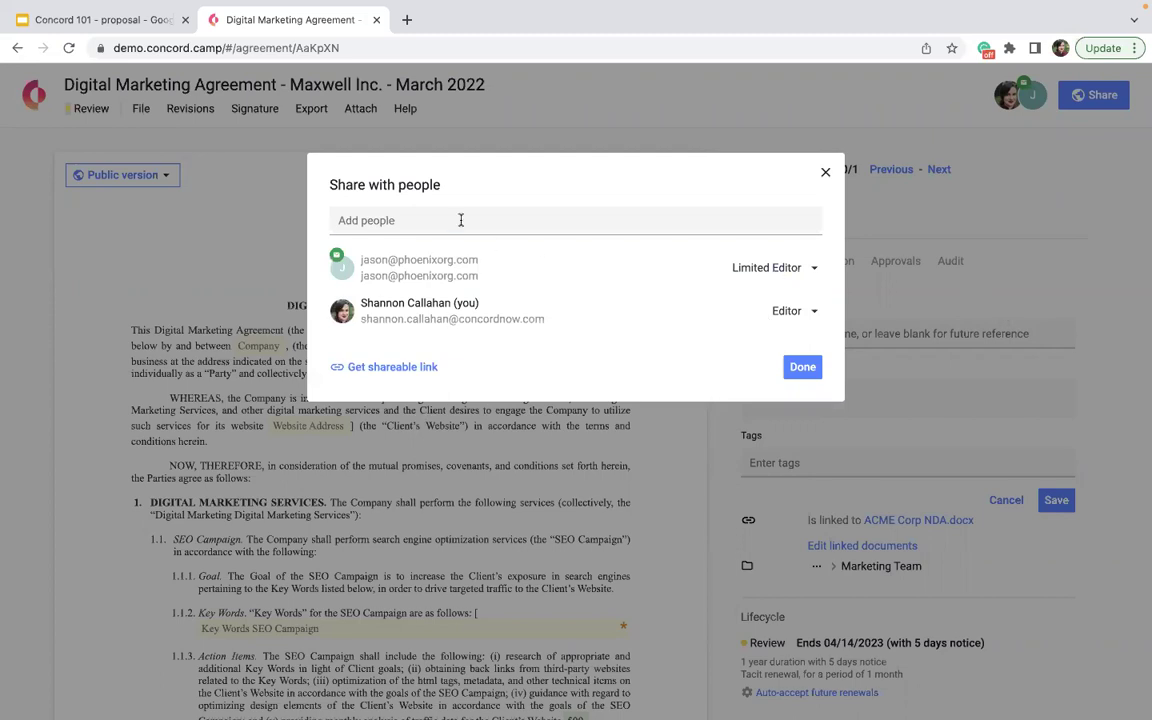
- Share the agreement with the client contact's e-mail as Editor and send the review request
{"action": "left_click", "coordinate": [461, 220]}
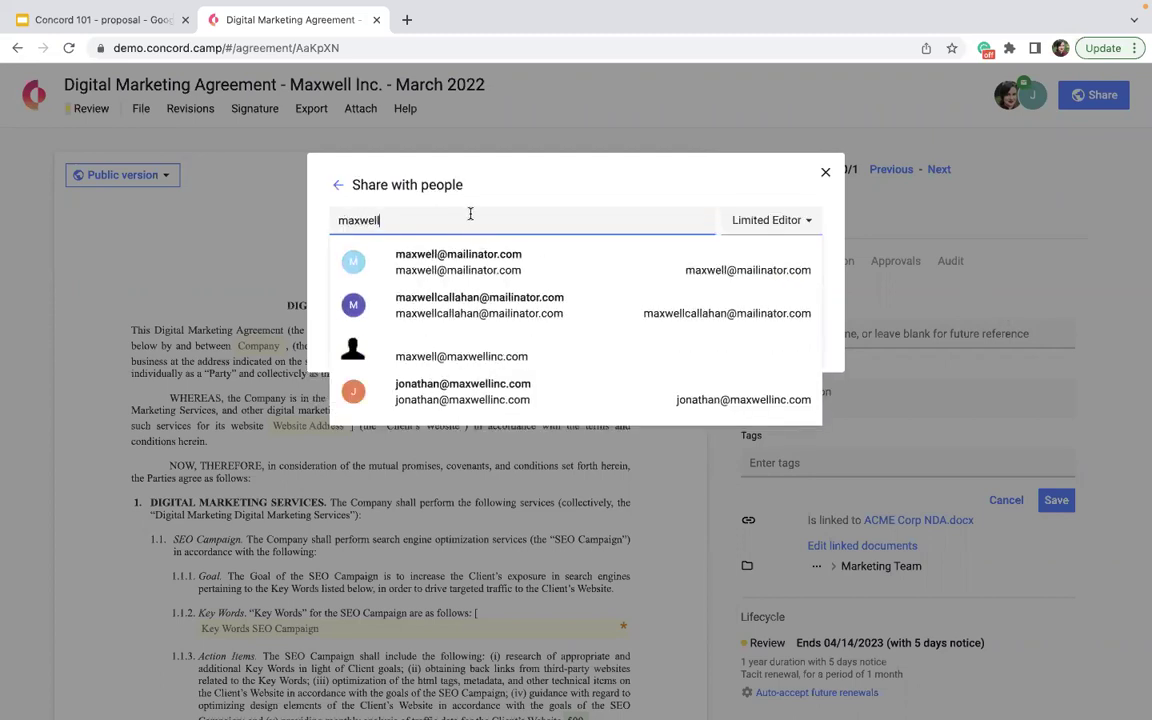
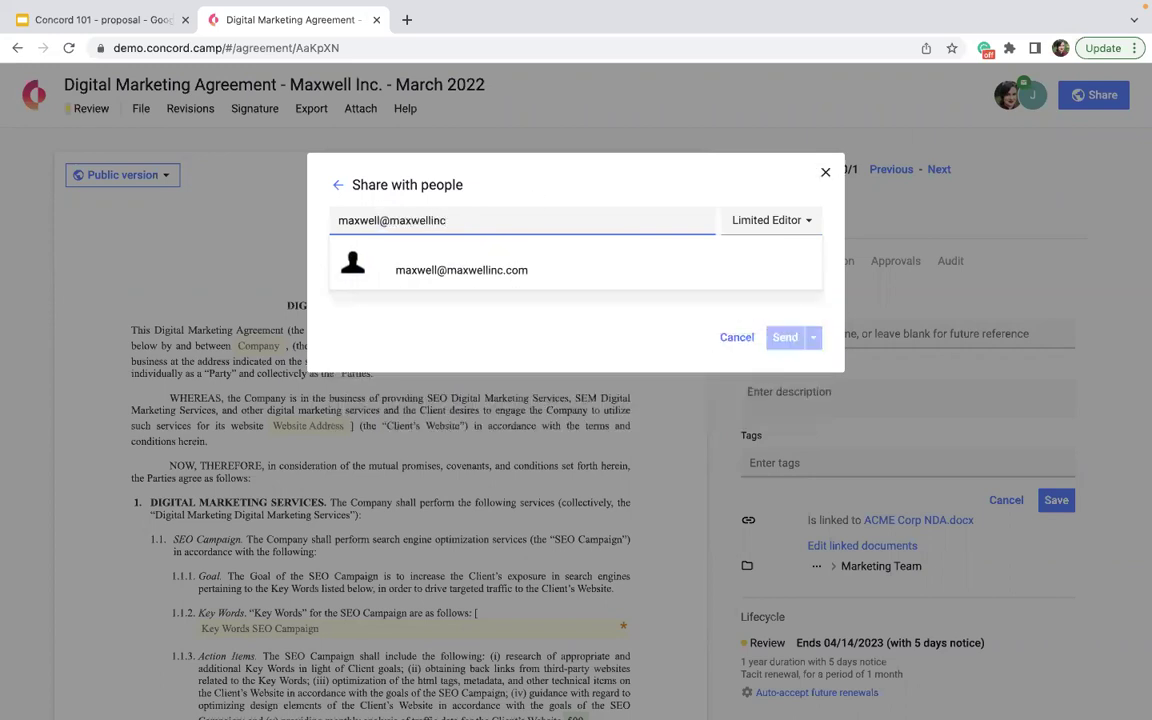
{"action": "left_click", "coordinate": [641, 258]}
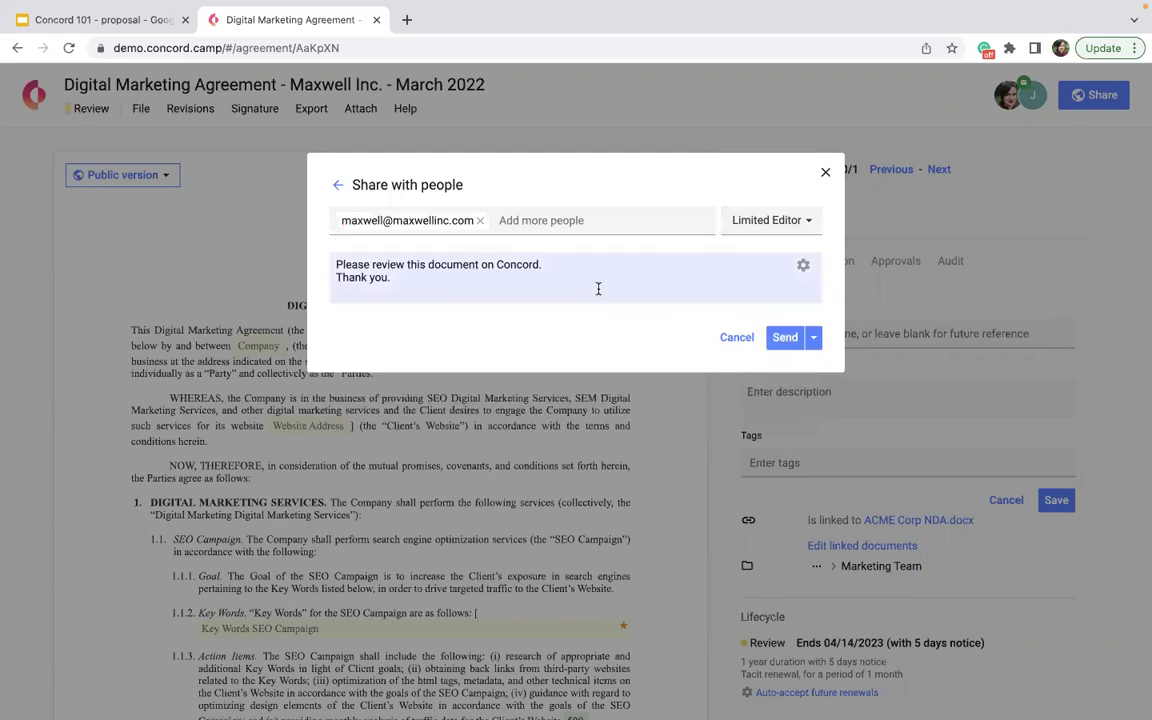
{"action": "left_click", "coordinate": [598, 289]}
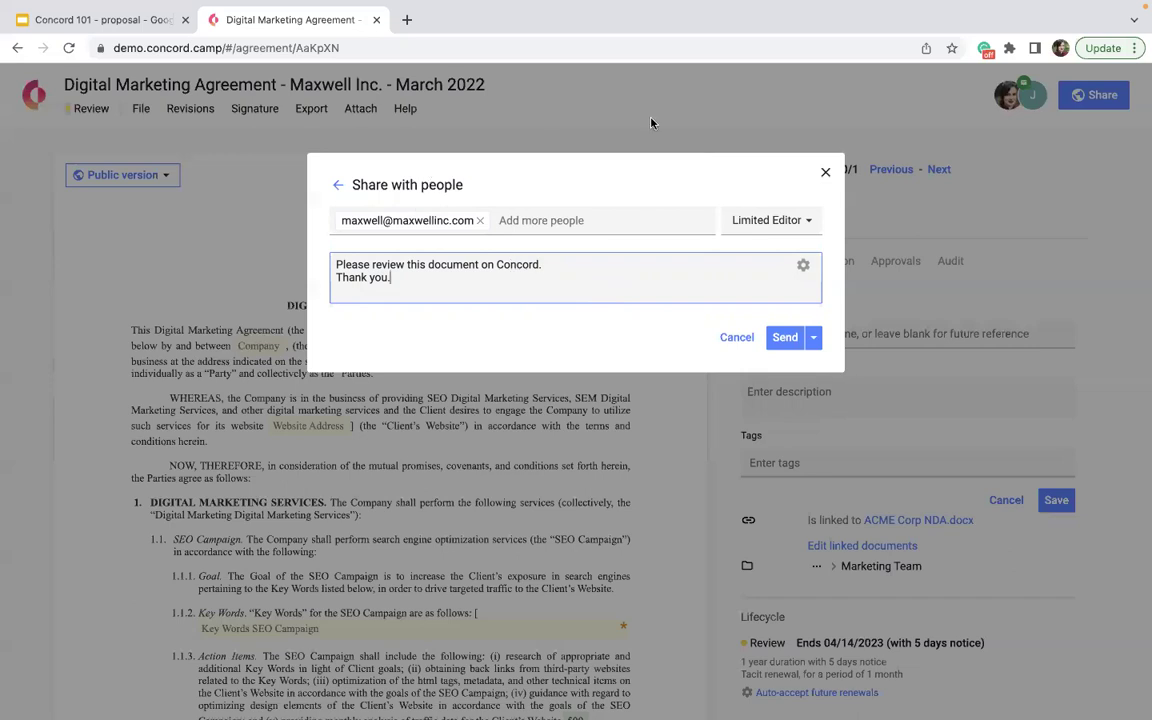
{"action": "left_click", "coordinate": [745, 222]}
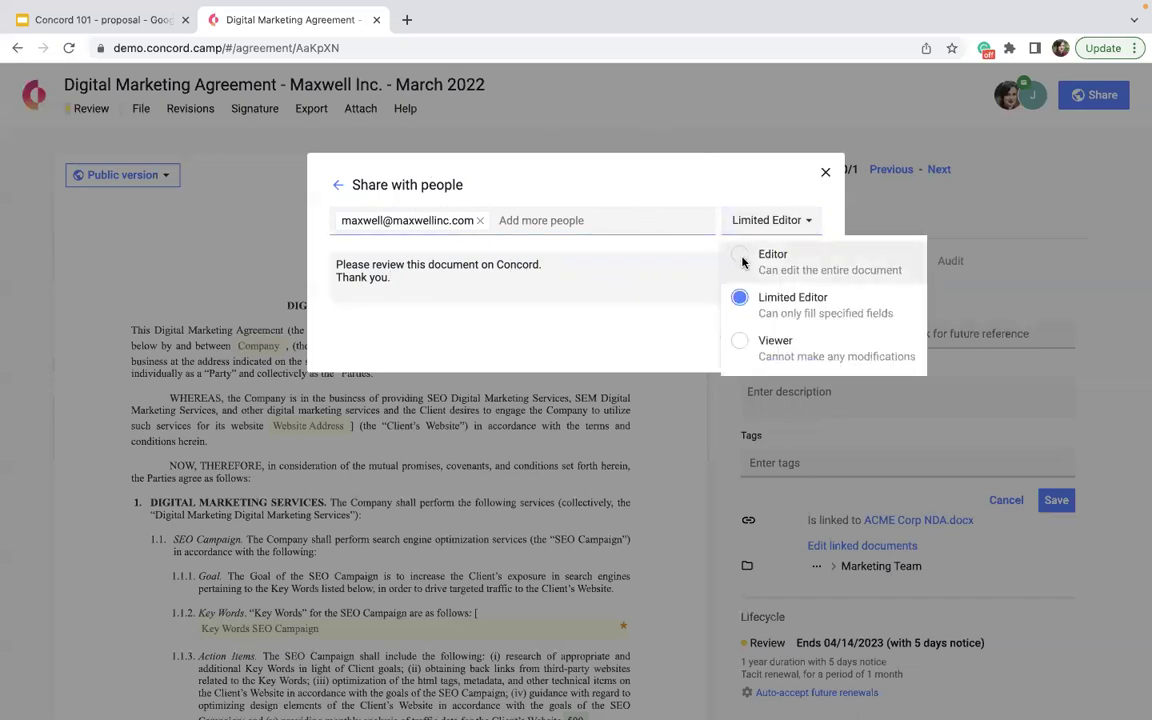
{"action": "left_click", "coordinate": [742, 261]}
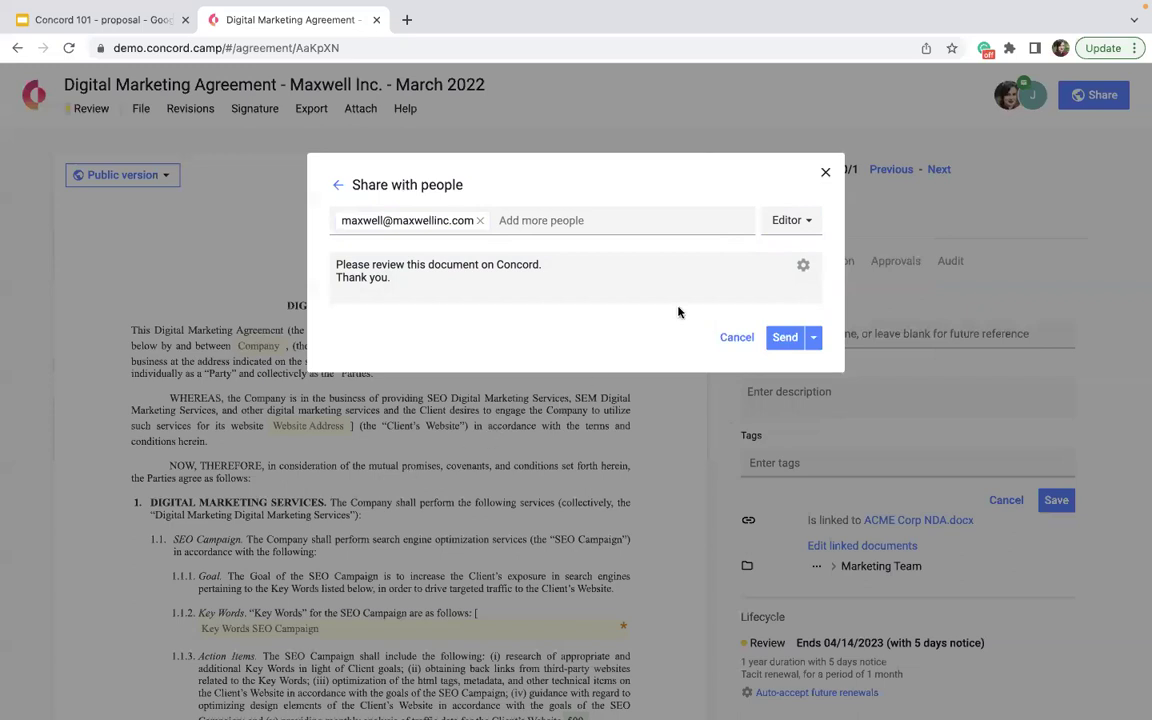
{"action": "left_click", "coordinate": [784, 339]}
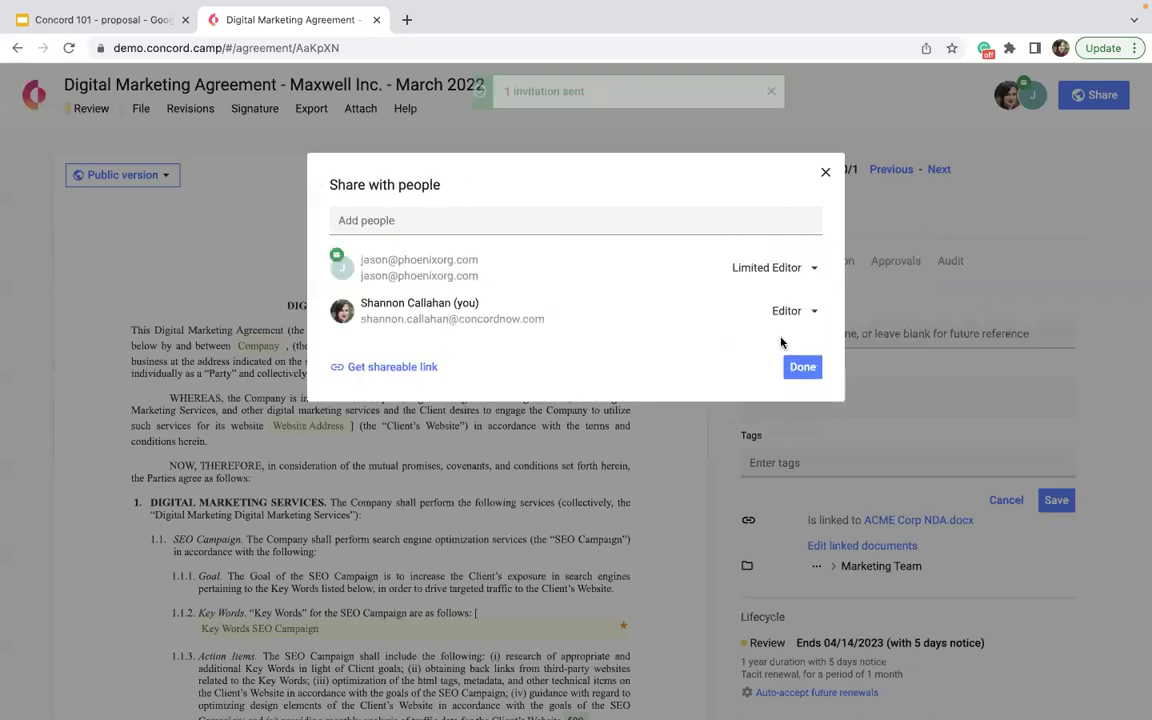
{"action": "left_click", "coordinate": [802, 411]}
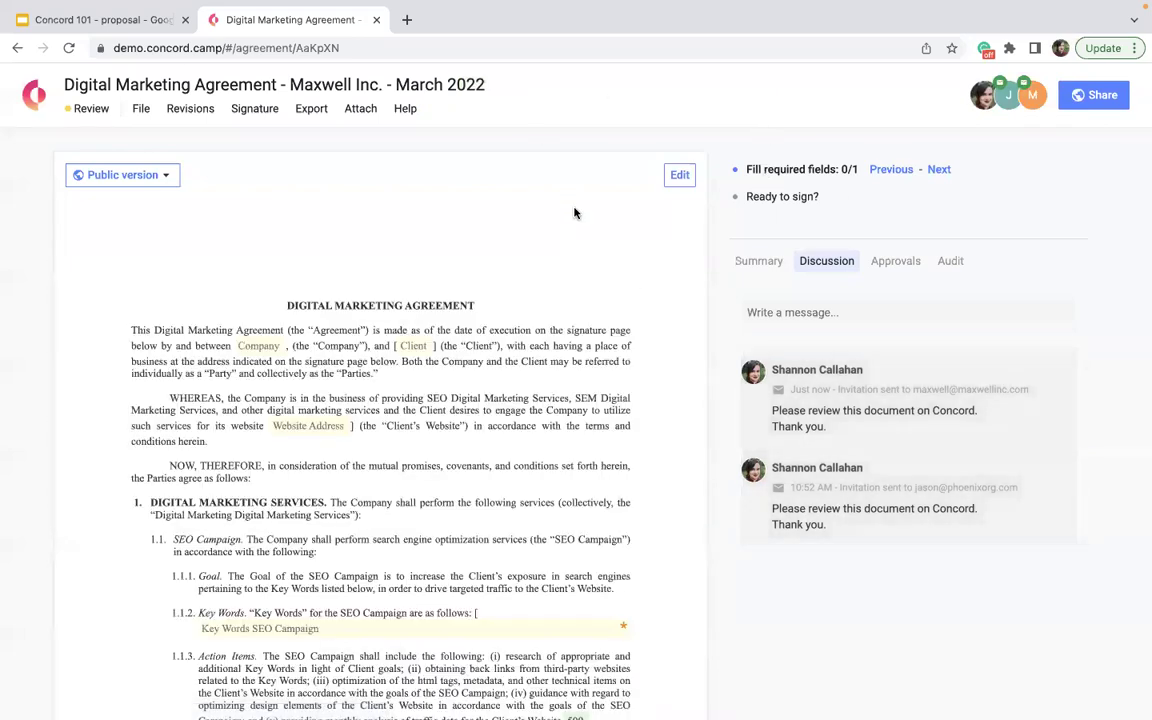
- Return to the Home dashboard and open Settings from the organization menu
{"action": "left_click", "coordinate": [34, 104]}
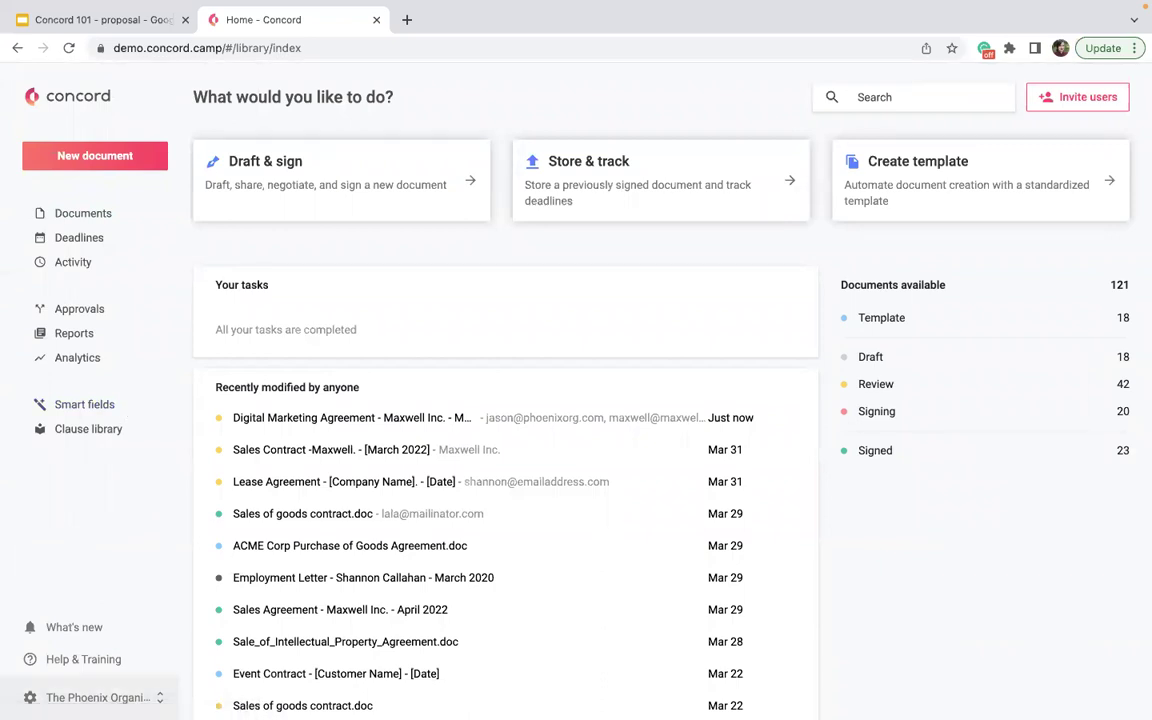
{"action": "left_click", "coordinate": [95, 697]}
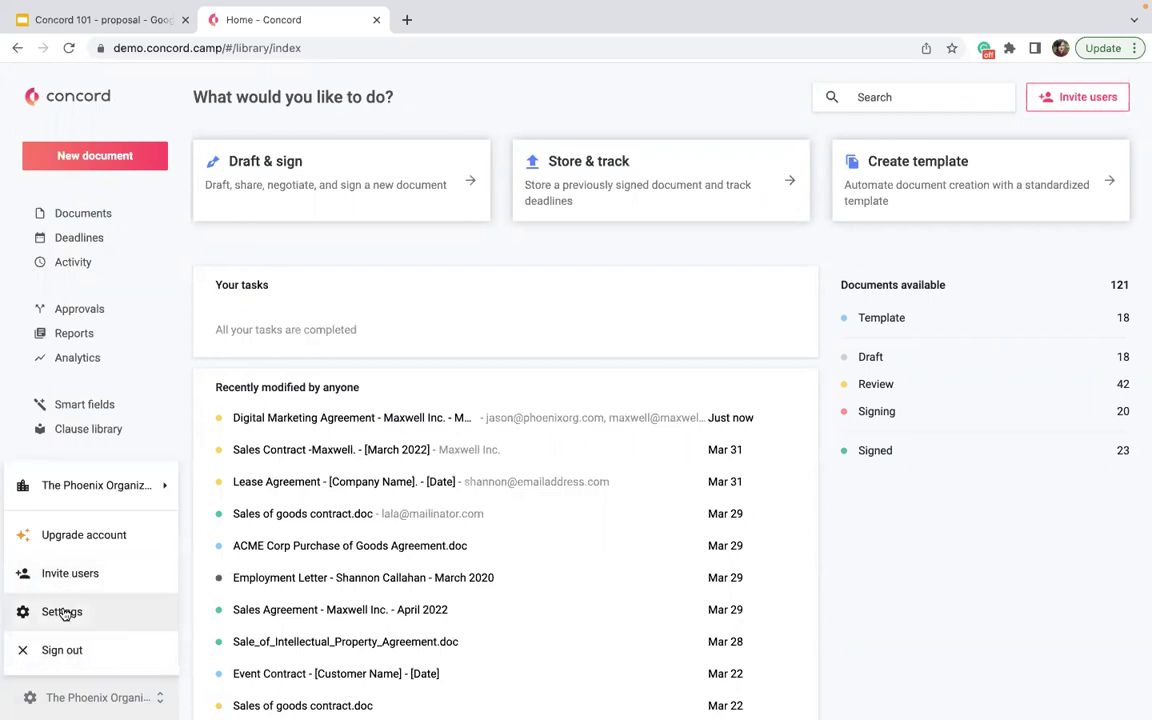
{"action": "left_click", "coordinate": [62, 612]}
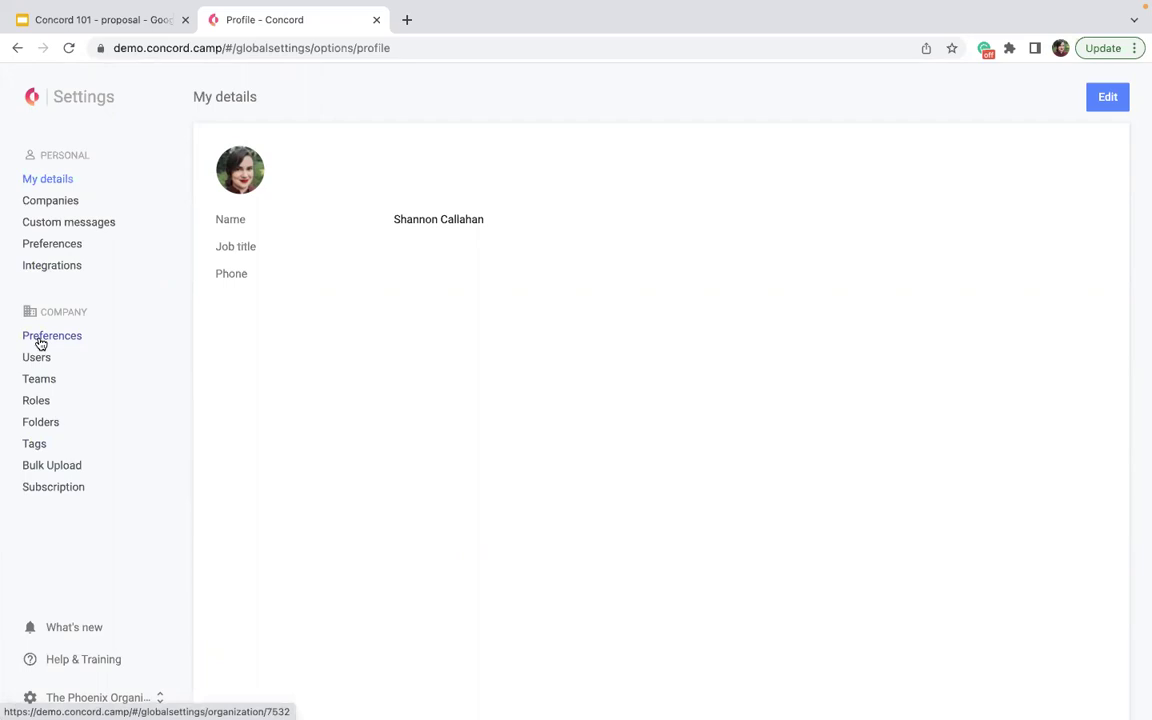
- In Company Preferences, tick Mandatory tagging and switch off the Document tagging reminder, then return Home
{"action": "left_click", "coordinate": [40, 344]}
{"action": "scroll", "coordinate": [349, 400], "scroll_direction": "down", "scroll_amount": 3}
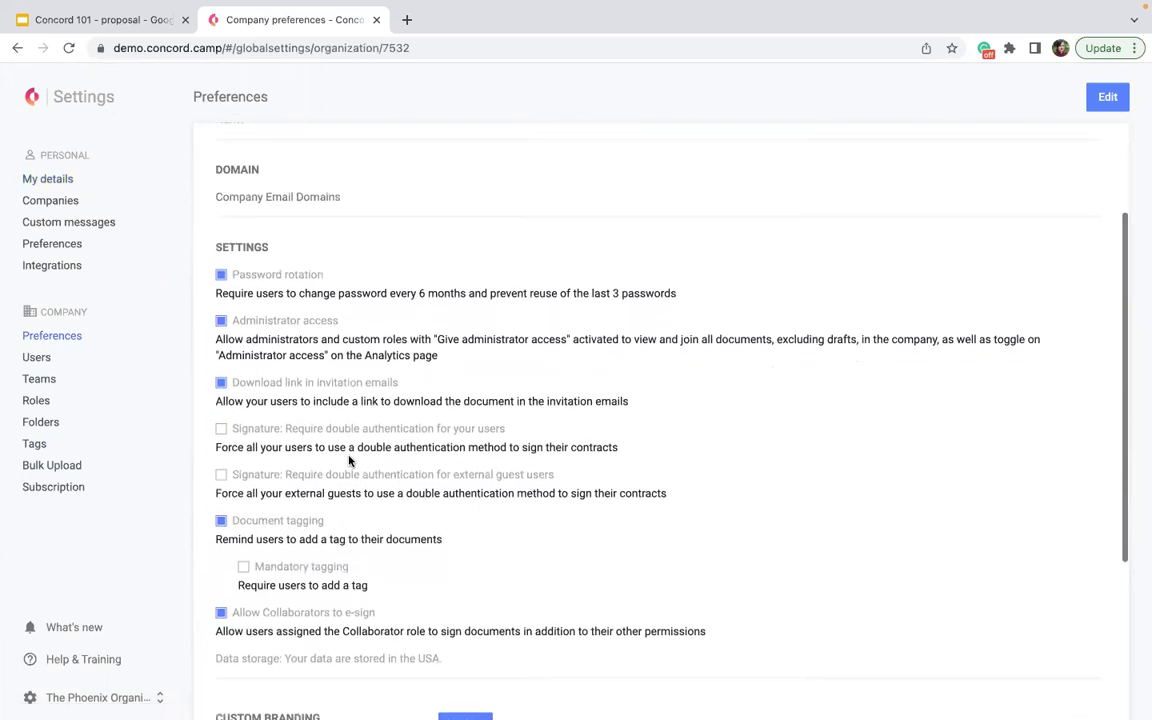
{"action": "scroll", "coordinate": [349, 459], "scroll_direction": "down", "scroll_amount": 3}
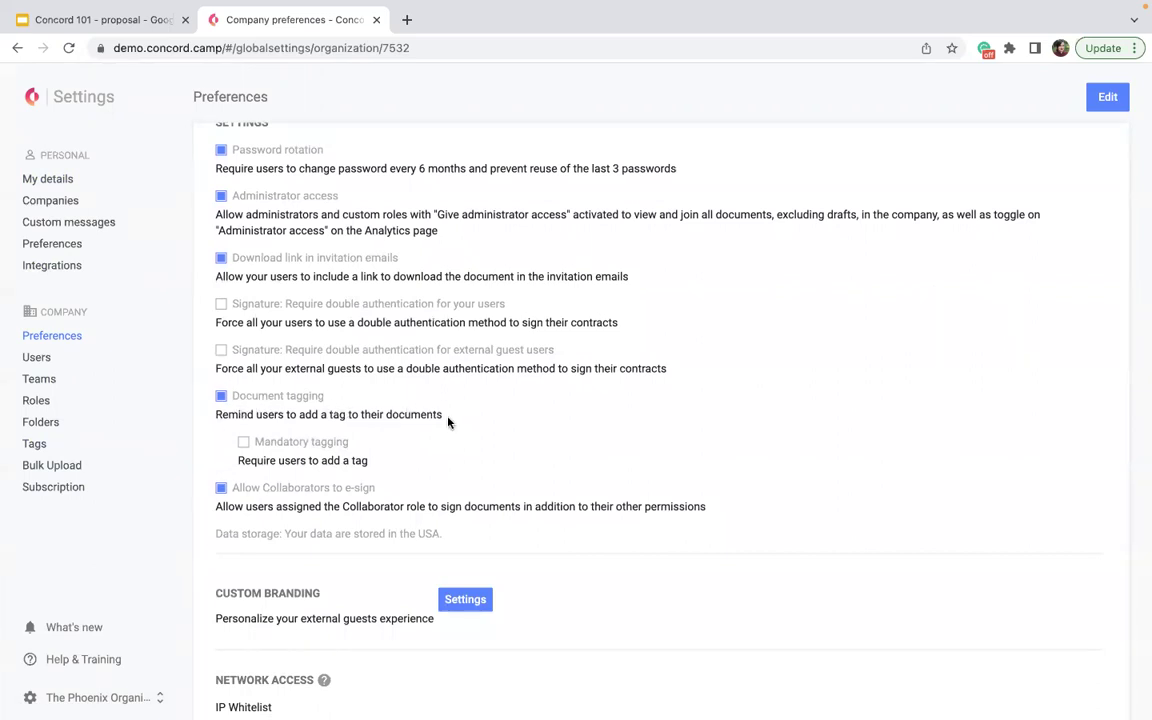
{"action": "left_click", "coordinate": [245, 445]}
{"action": "left_click", "coordinate": [221, 396]}
{"action": "scroll", "coordinate": [290, 455], "scroll_direction": "down", "scroll_amount": 2}
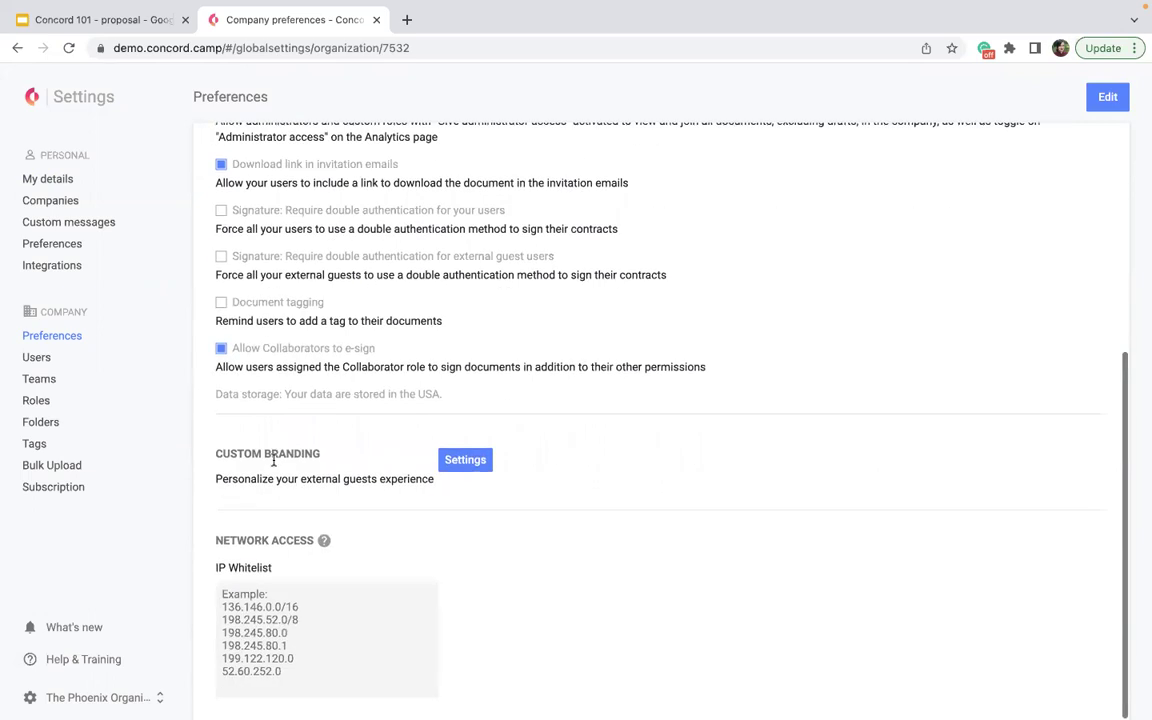
{"action": "scroll", "coordinate": [273, 461], "scroll_direction": "up", "scroll_amount": 4}
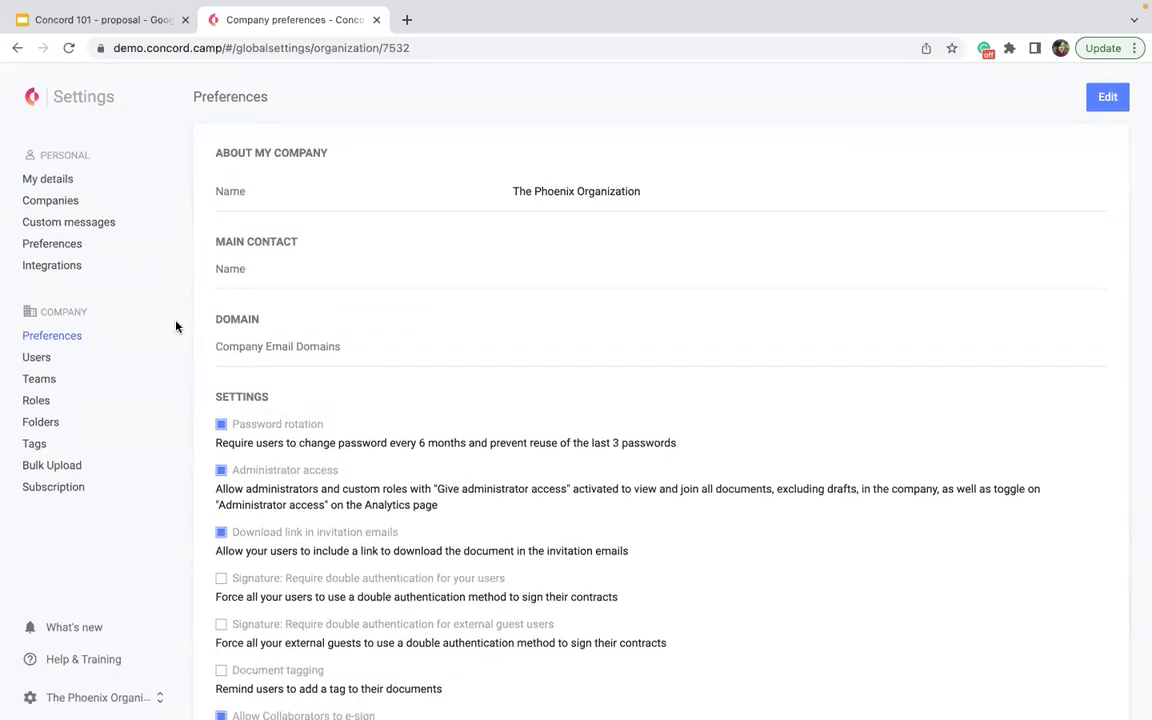
{"action": "left_click", "coordinate": [31, 104]}
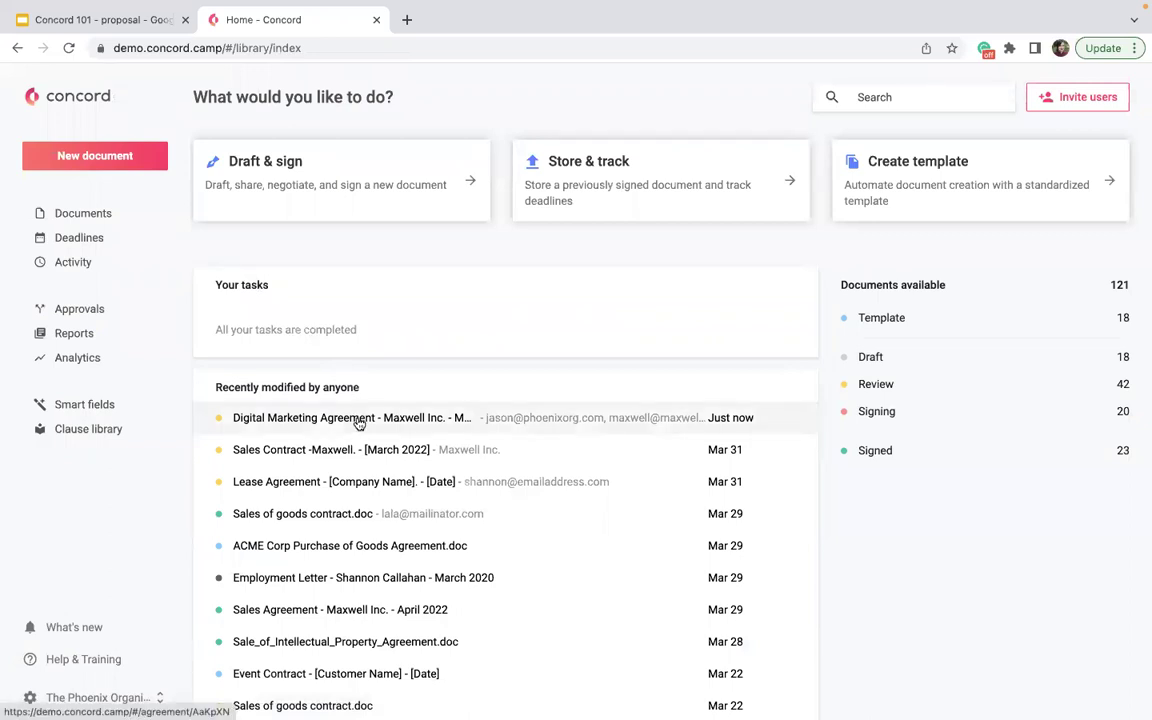
- Reopen the Digital Marketing Agreement and resend the review invitation to the second invitee
{"action": "left_click", "coordinate": [358, 423]}
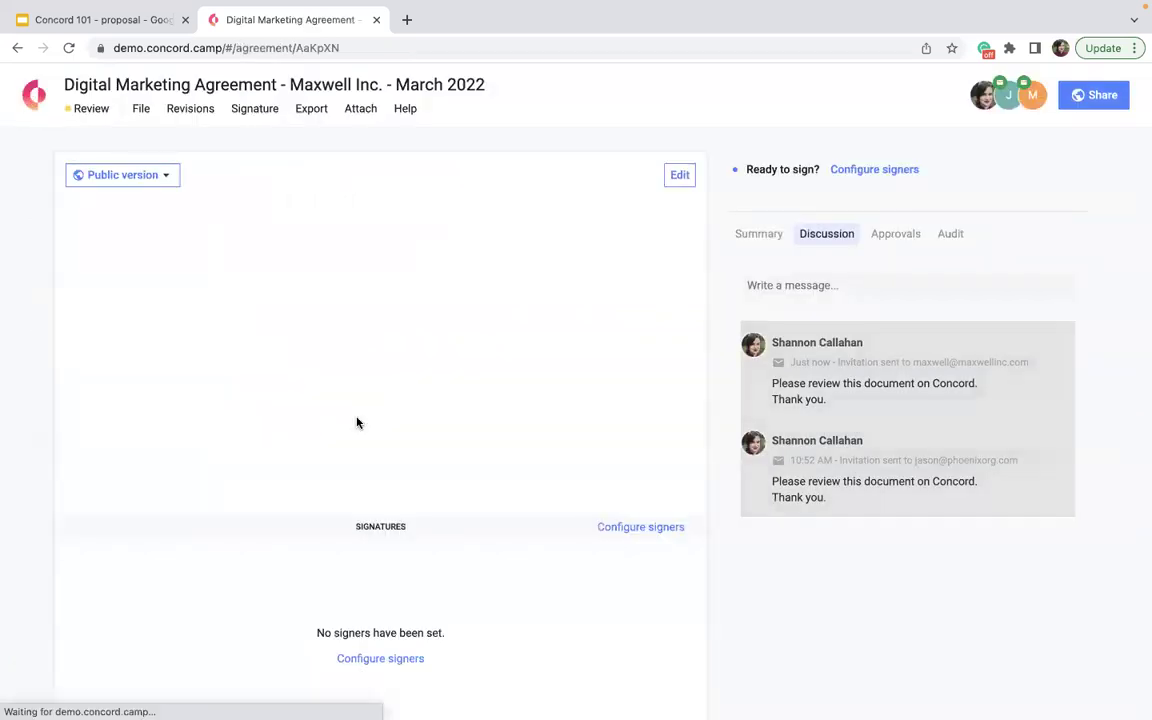
{"action": "left_click", "coordinate": [1034, 95]}
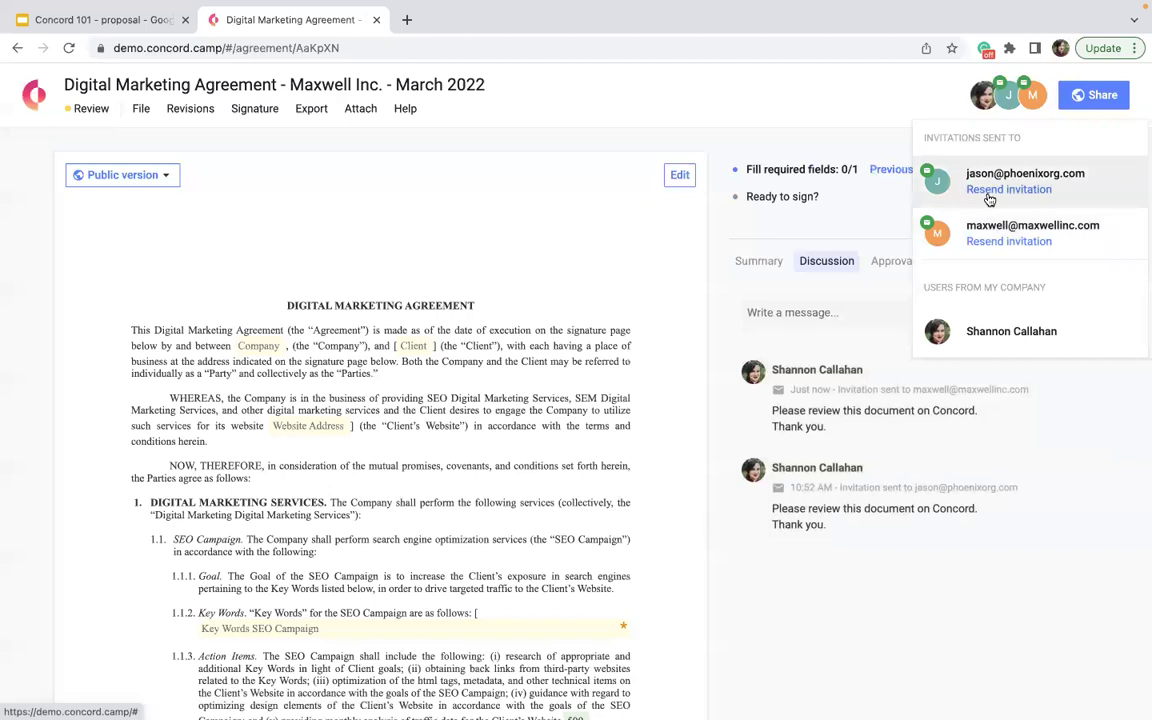
{"action": "mouse_move", "coordinate": [931, 177]}
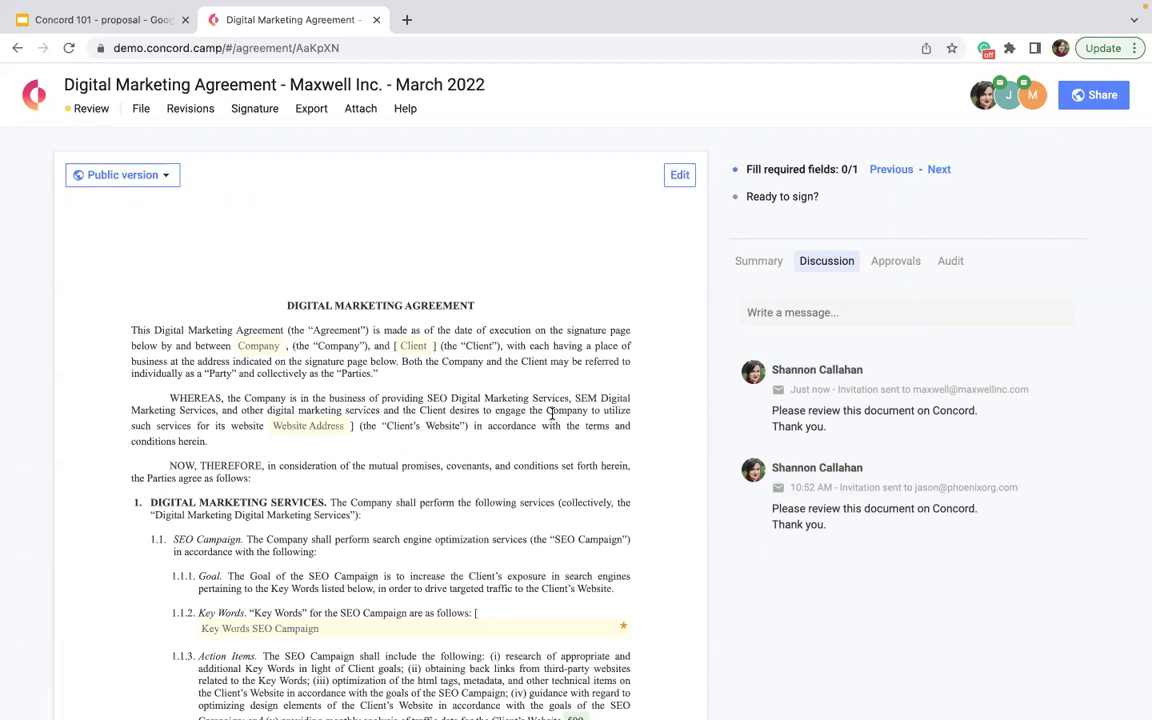
{"action": "left_click", "coordinate": [1008, 95]}
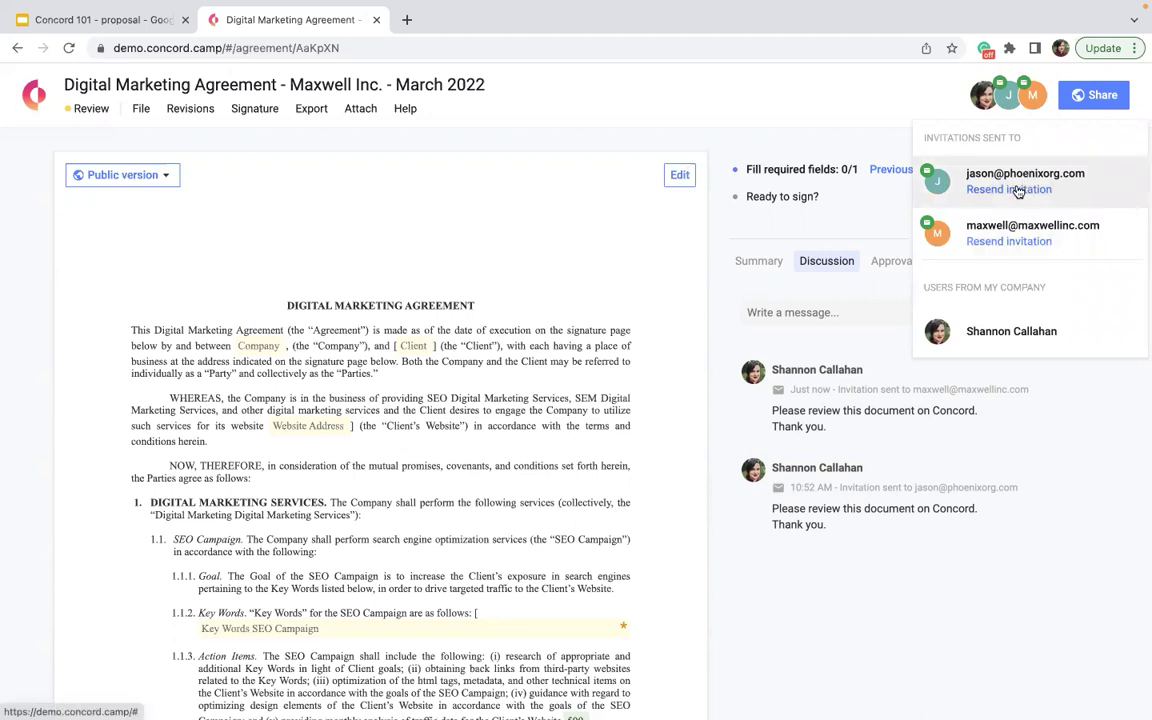
{"action": "left_click", "coordinate": [997, 244]}
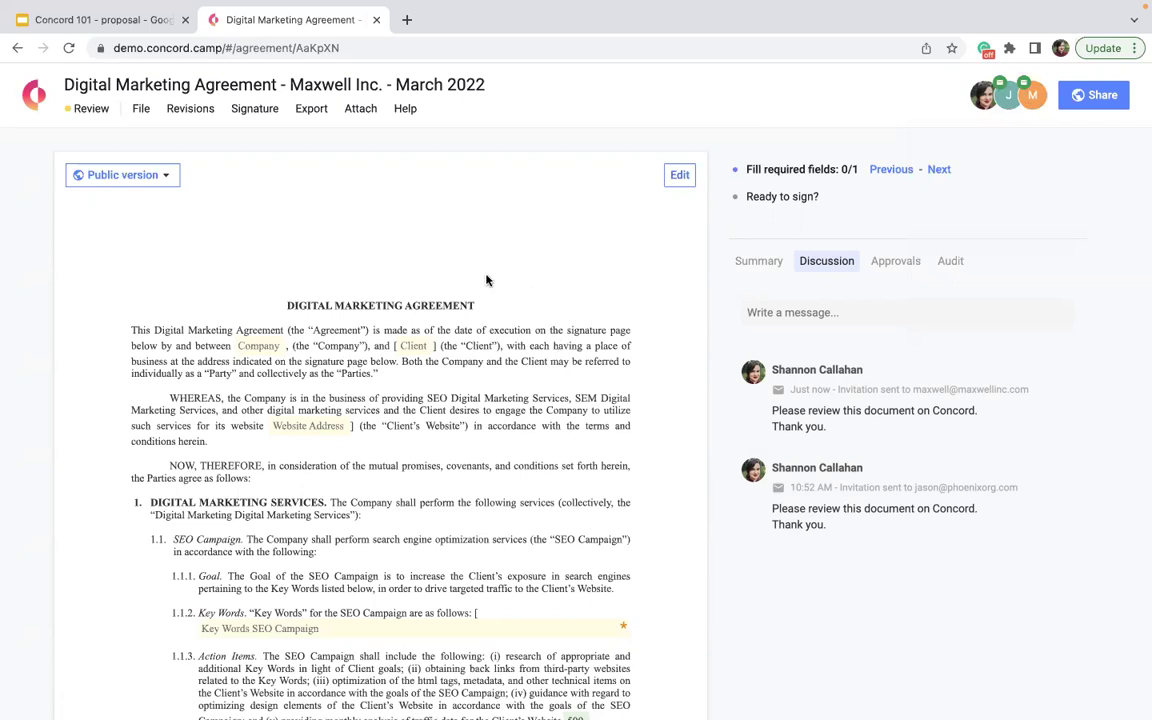
- Delete clauses 3.1 and 3.2 under Term; Termination, leaving stray text 'lksdhflkadfsj' after the heading
{"action": "left_click", "coordinate": [679, 175]}
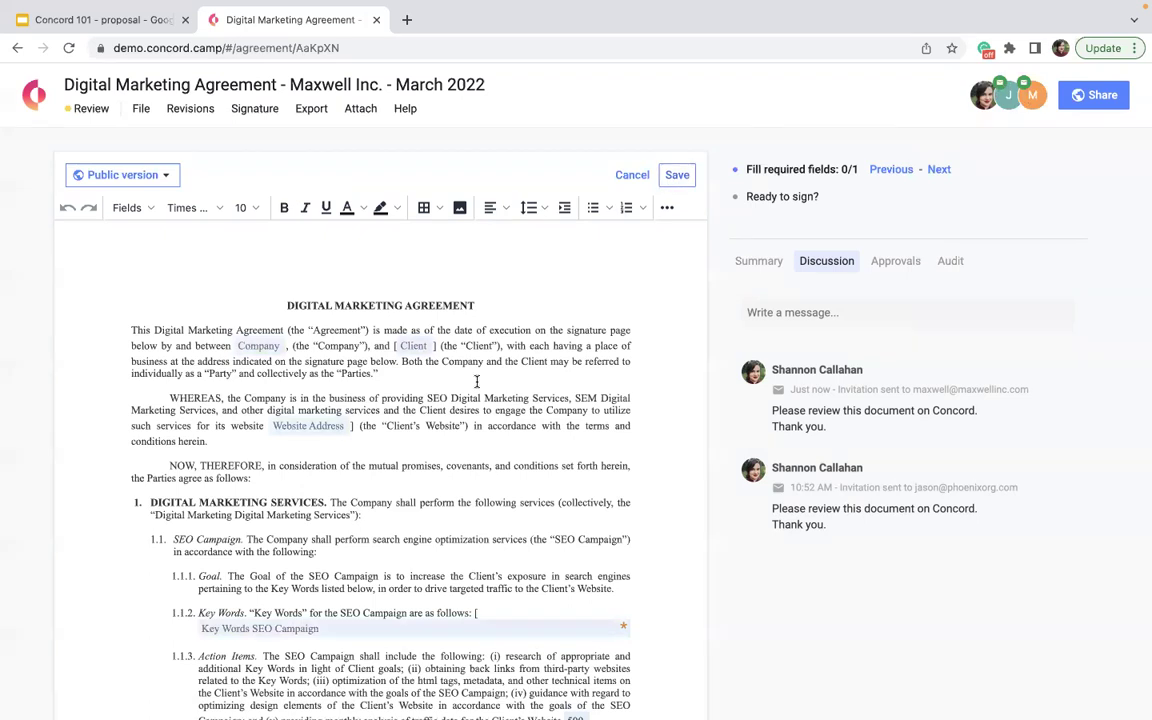
{"action": "scroll", "coordinate": [473, 380], "scroll_direction": "down", "scroll_amount": 5}
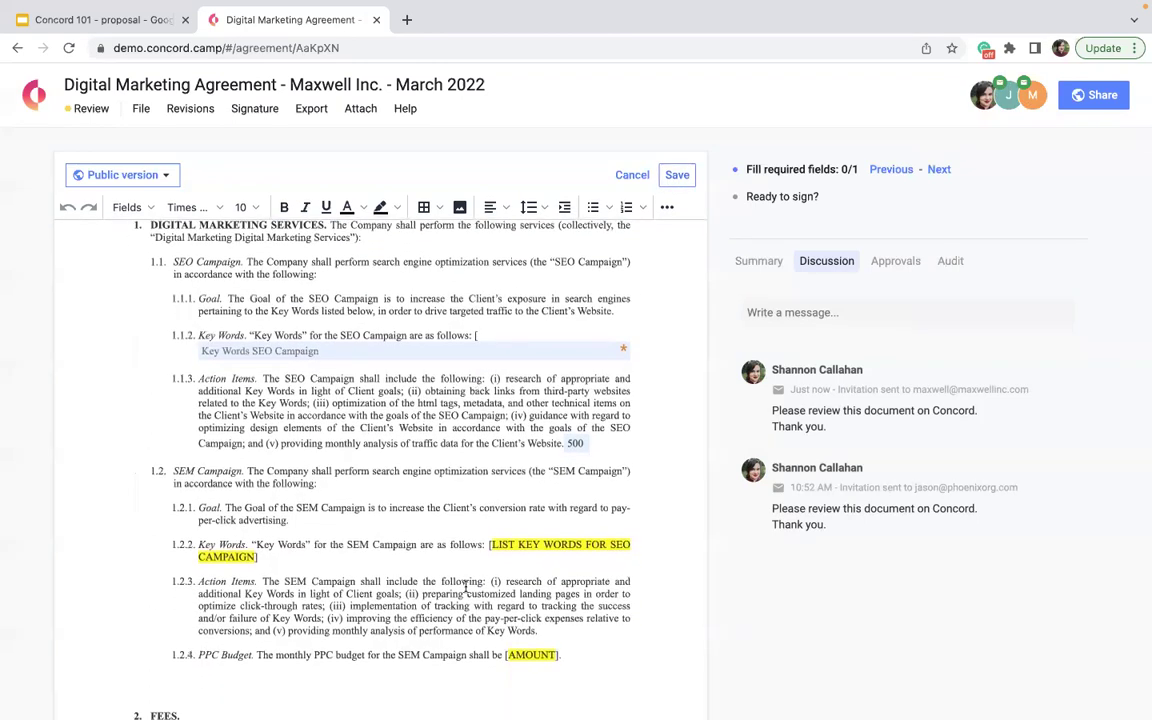
{"action": "scroll", "coordinate": [475, 420], "scroll_direction": "down", "scroll_amount": 3}
{"action": "scroll", "coordinate": [465, 587], "scroll_direction": "down", "scroll_amount": 6}
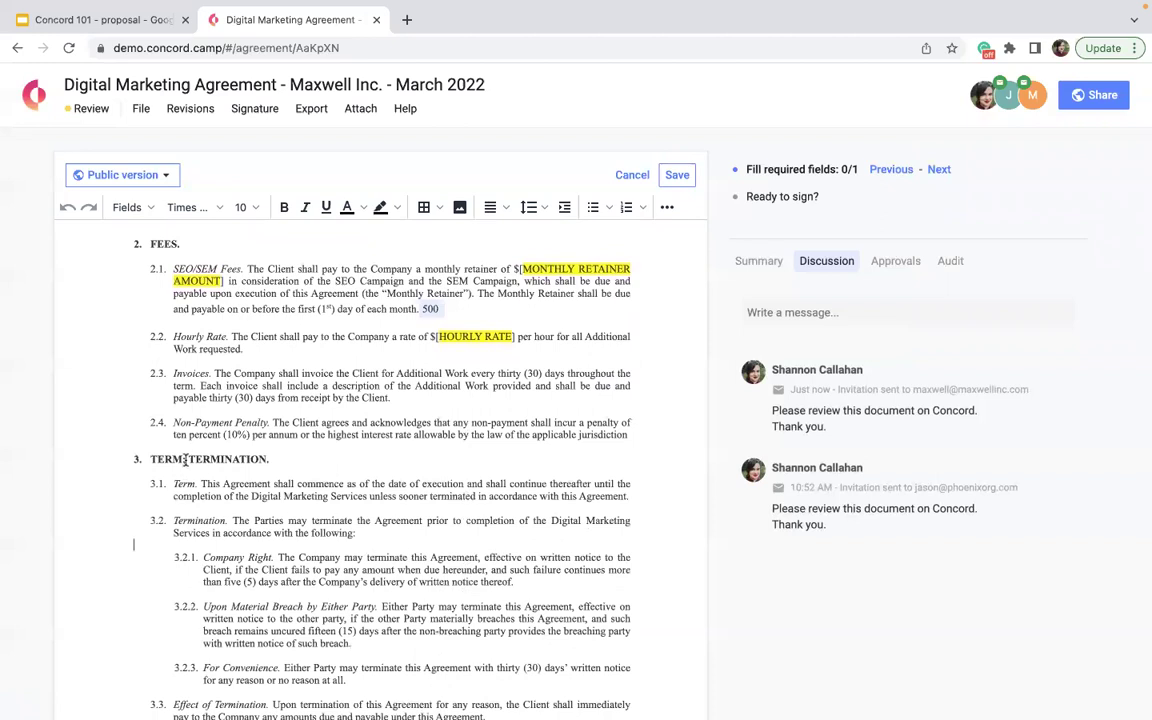
{"action": "left_click_drag", "start_coordinate": [347, 540], "coordinate": [283, 462]}
{"action": "key", "text": "BackSpace"}
{"action": "left_click", "coordinate": [283, 459]}
{"action": "type", "text": "lksdhflkadfsj"}
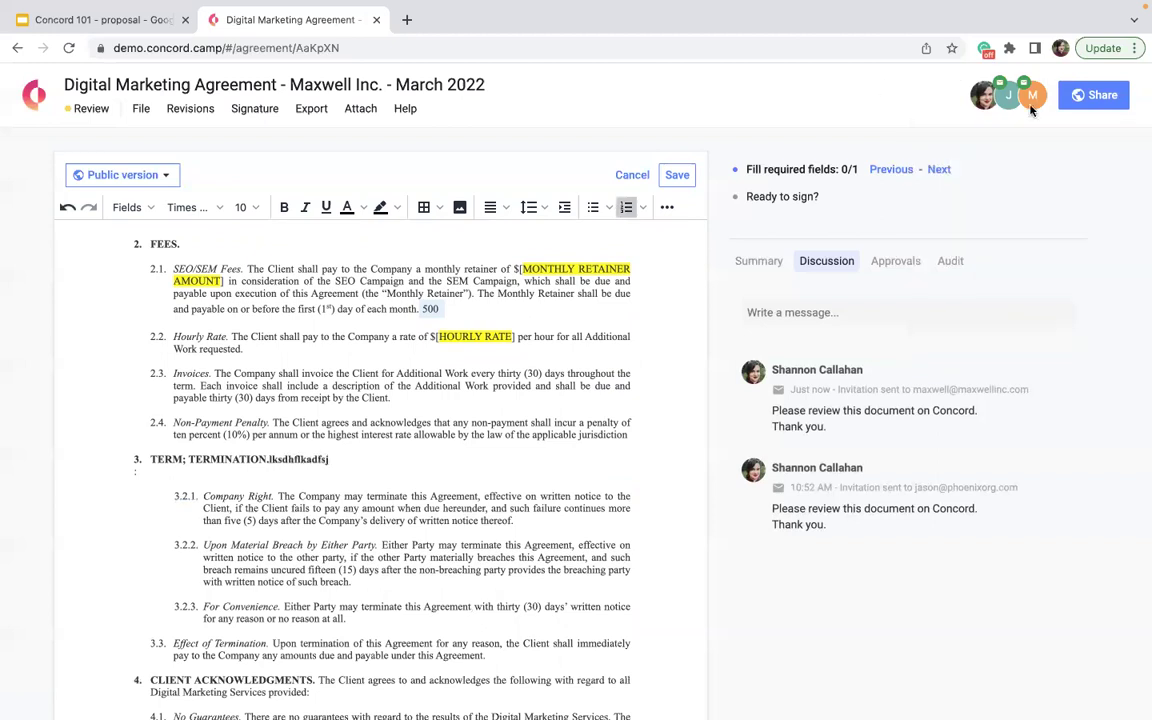
- Check the invited participants list and save the edited agreement
{"action": "left_click", "coordinate": [985, 100]}
{"action": "left_click", "coordinate": [982, 100]}
{"action": "left_click", "coordinate": [676, 175]}
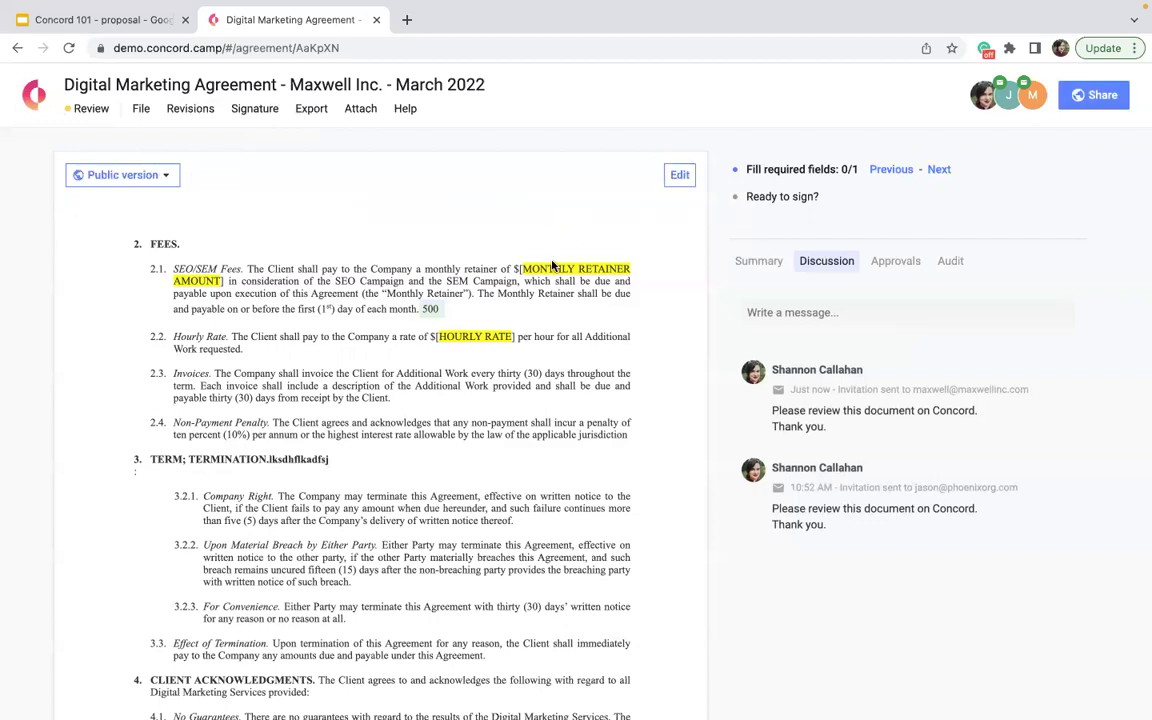
{"action": "left_click", "coordinate": [182, 112]}
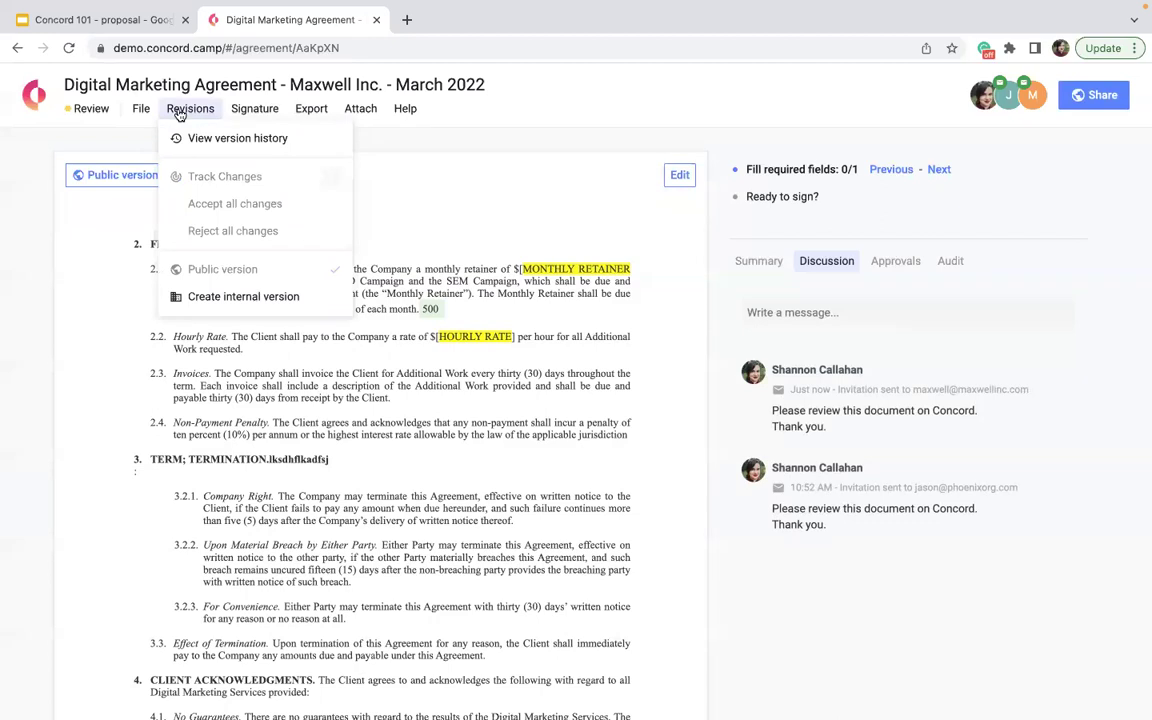
- Restore Version 4 of the agreement from the version history
{"action": "left_click", "coordinate": [190, 138]}
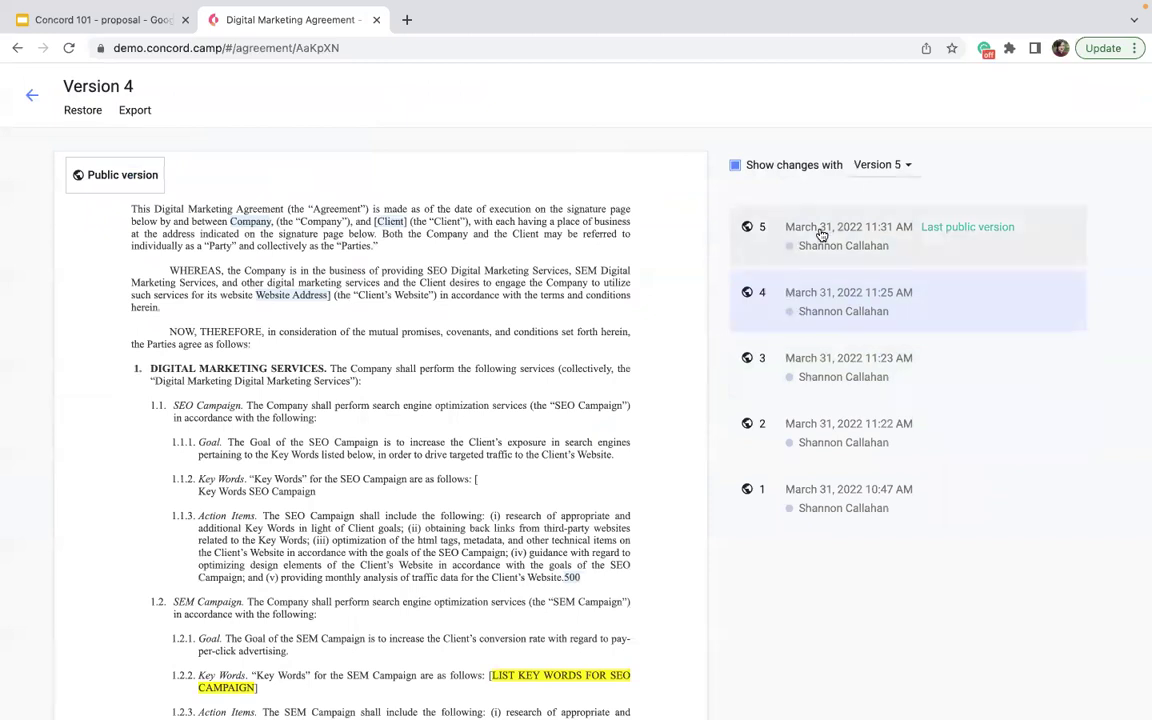
{"action": "left_click", "coordinate": [767, 310]}
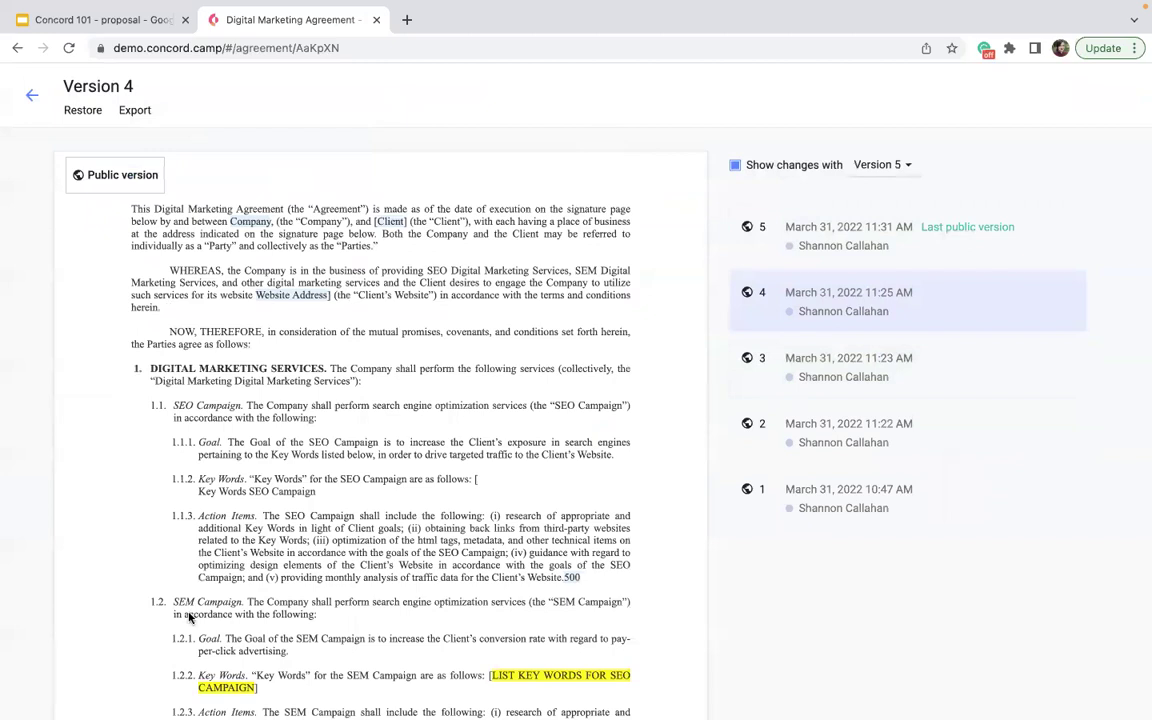
{"action": "left_click", "coordinate": [80, 110]}
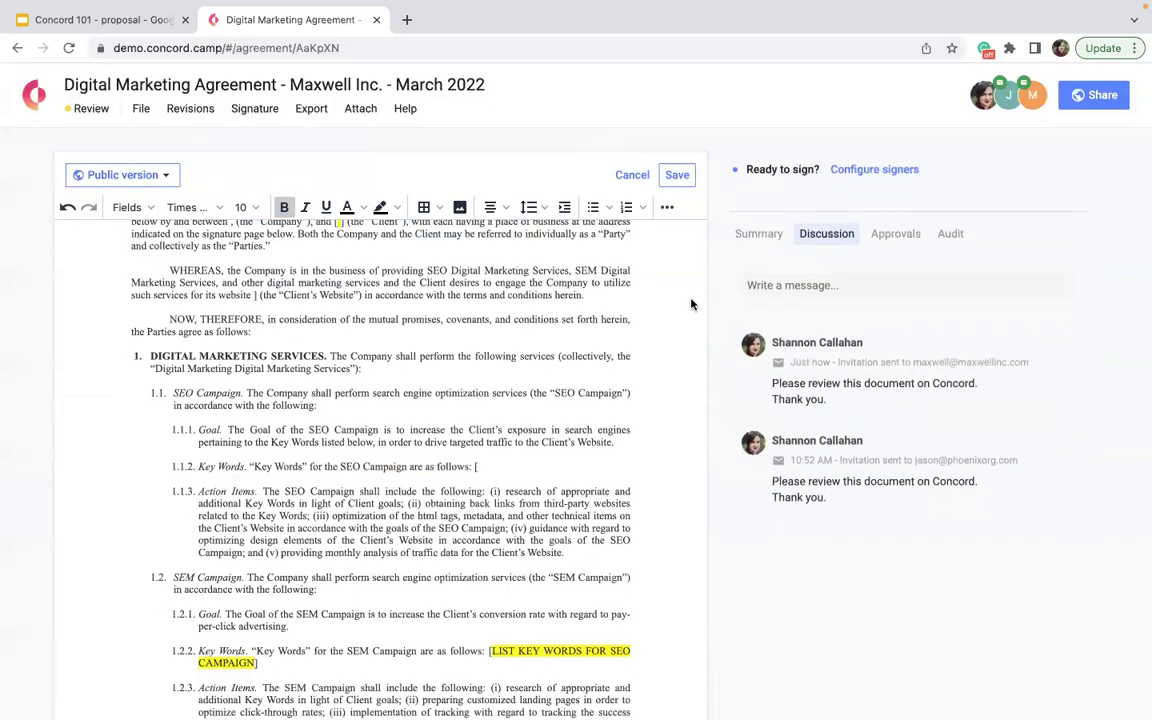
{"action": "scroll", "coordinate": [338, 390], "scroll_direction": "down", "scroll_amount": 5}
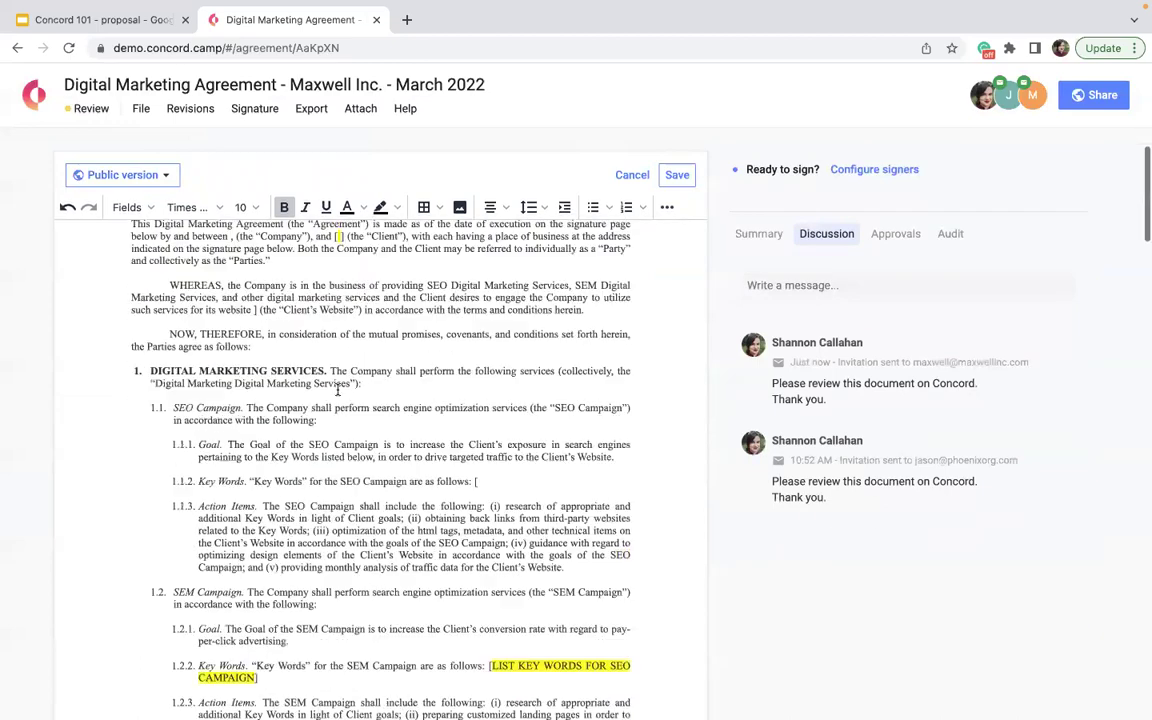
{"action": "scroll", "coordinate": [338, 390], "scroll_direction": "down", "scroll_amount": 10}
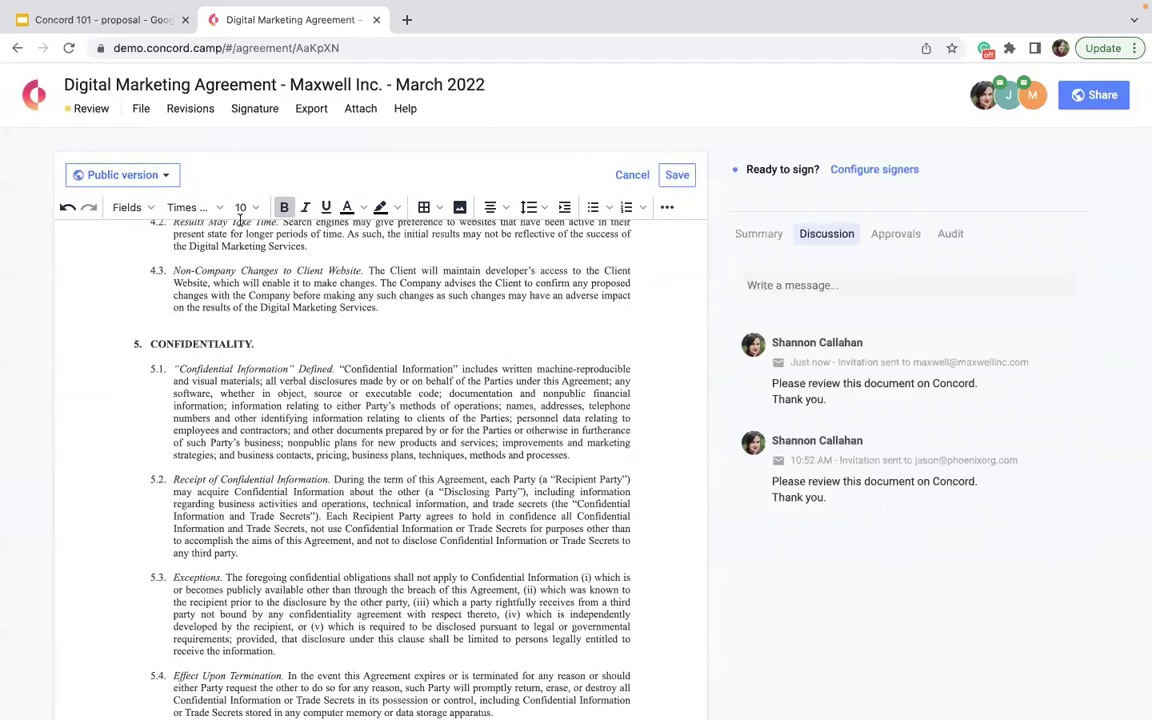
- Discard the unsaved edits and restore Version 5, the last public version
{"action": "left_click", "coordinate": [161, 113]}
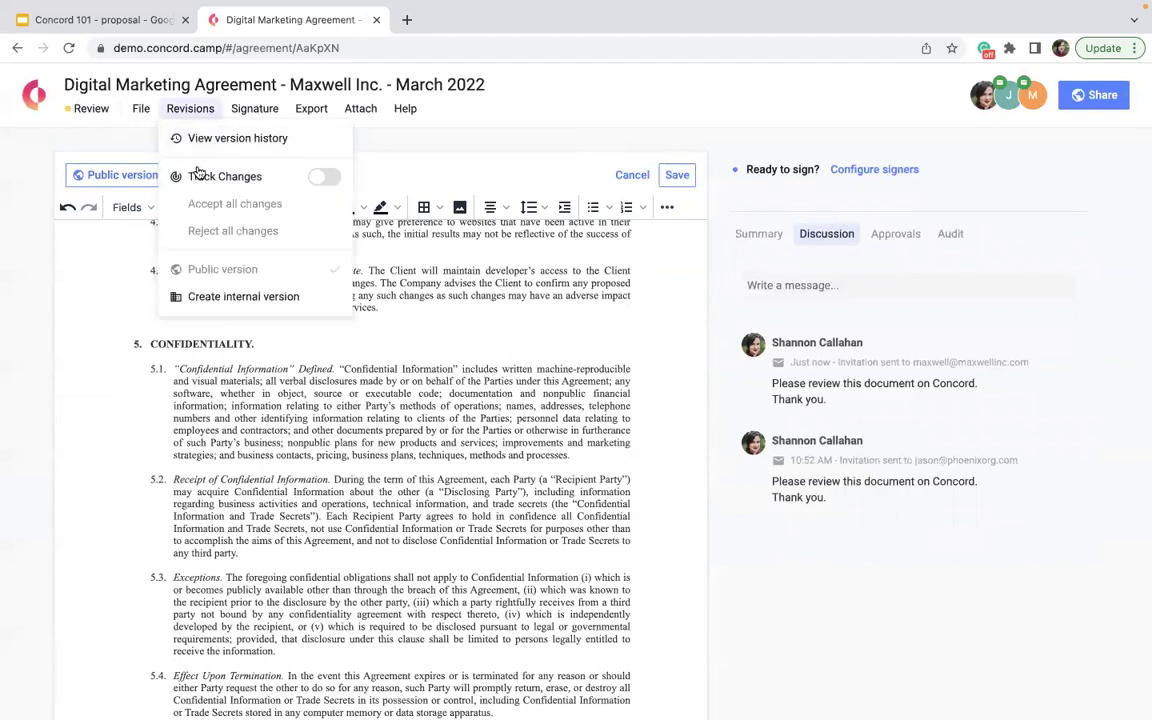
{"action": "left_click", "coordinate": [206, 140]}
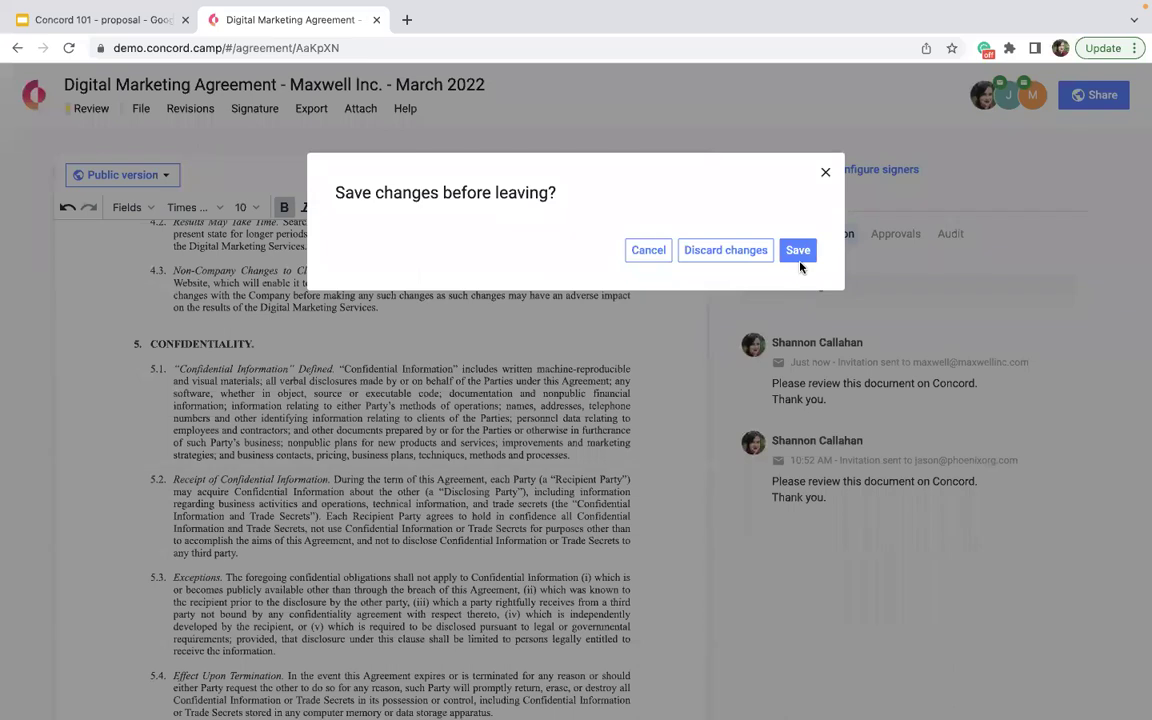
{"action": "left_click", "coordinate": [727, 250]}
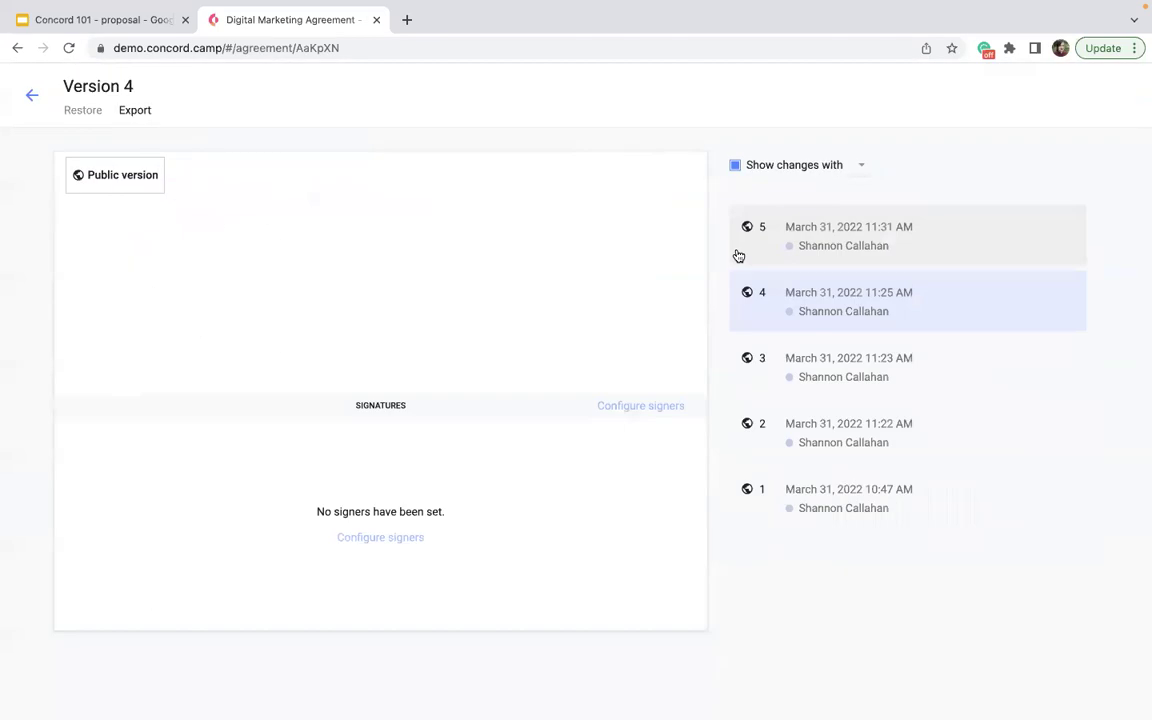
{"action": "left_click", "coordinate": [797, 242]}
{"action": "left_click", "coordinate": [813, 249]}
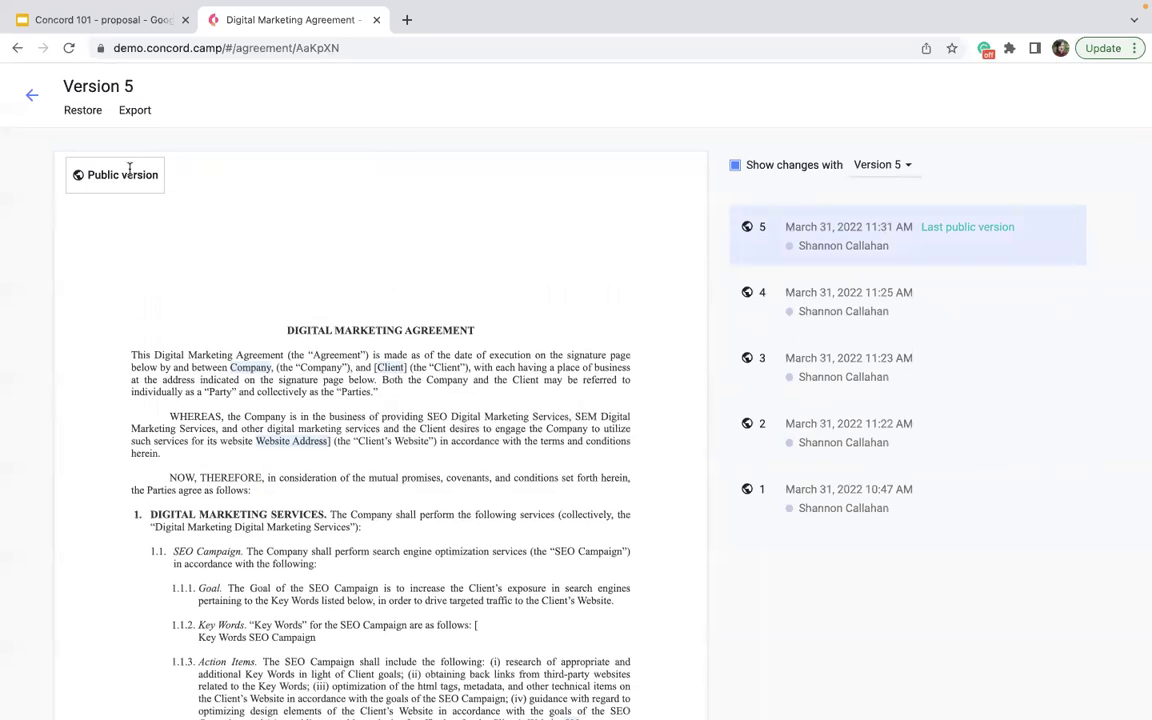
{"action": "left_click", "coordinate": [85, 113]}
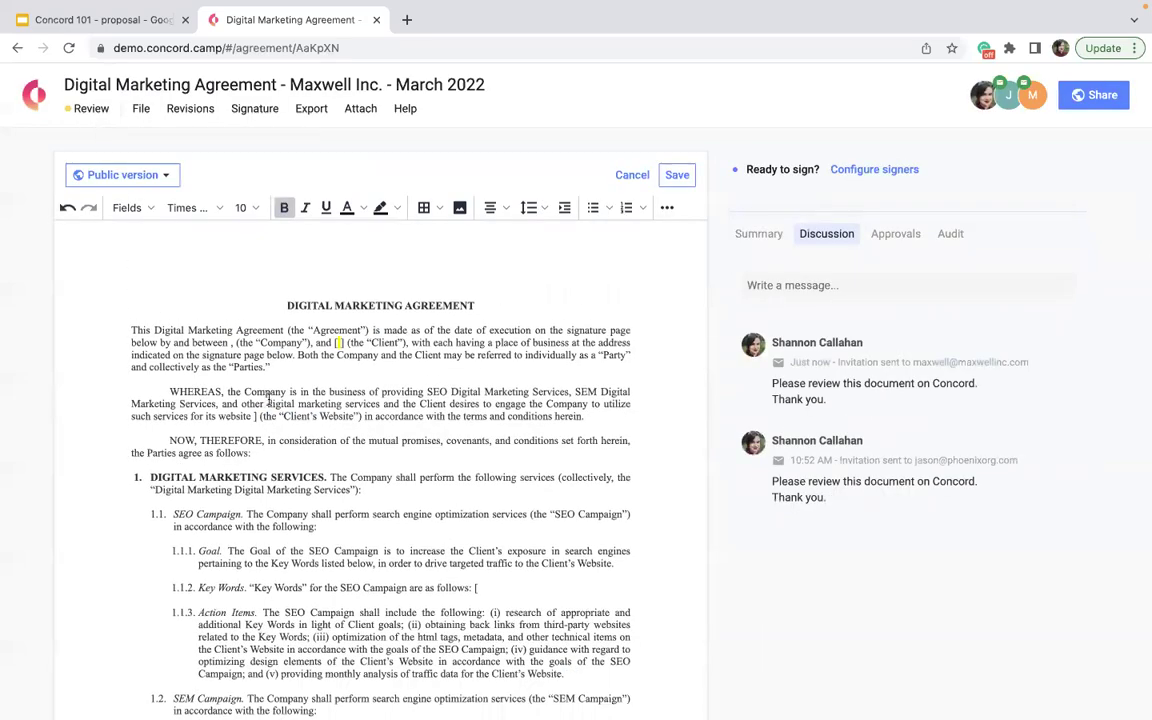
- With Track Changes on, insert 'edit' into clause 1.1.2 and delete the 1.1.3 Action Items paragraph
{"action": "left_click", "coordinate": [172, 108]}
{"action": "left_click", "coordinate": [324, 180]}
{"action": "scroll", "coordinate": [530, 403], "scroll_direction": "down", "scroll_amount": 3}
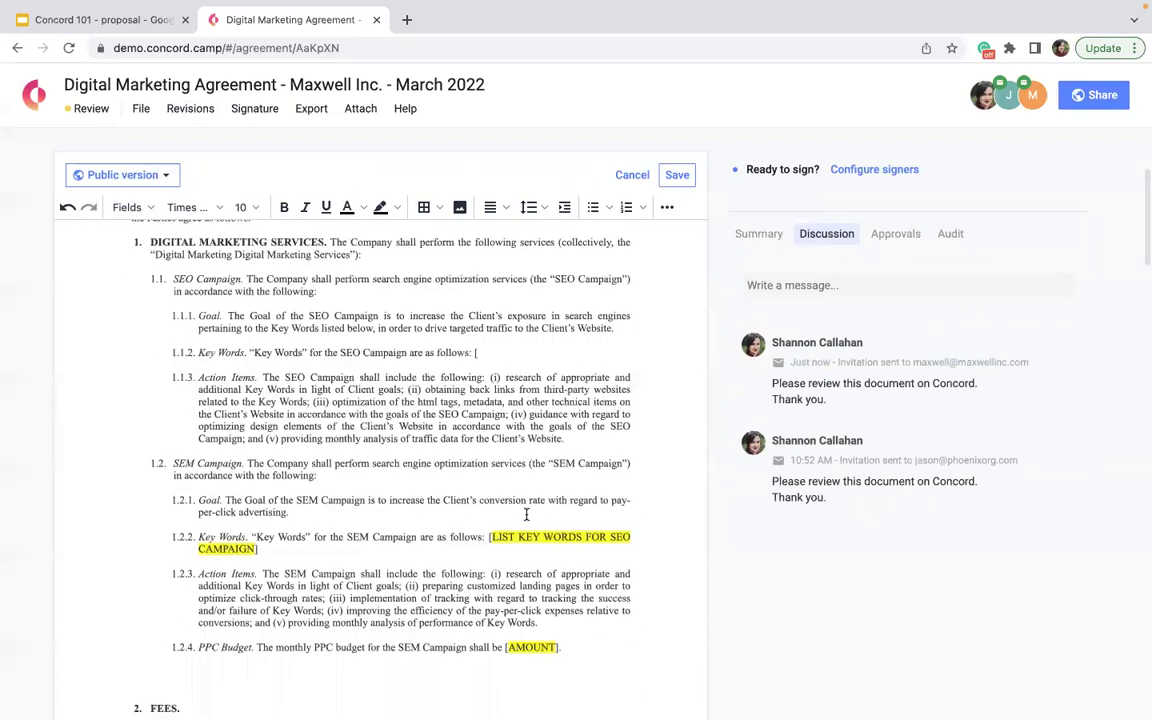
{"action": "left_click", "coordinate": [486, 354]}
{"action": "type", "text": "edit"}
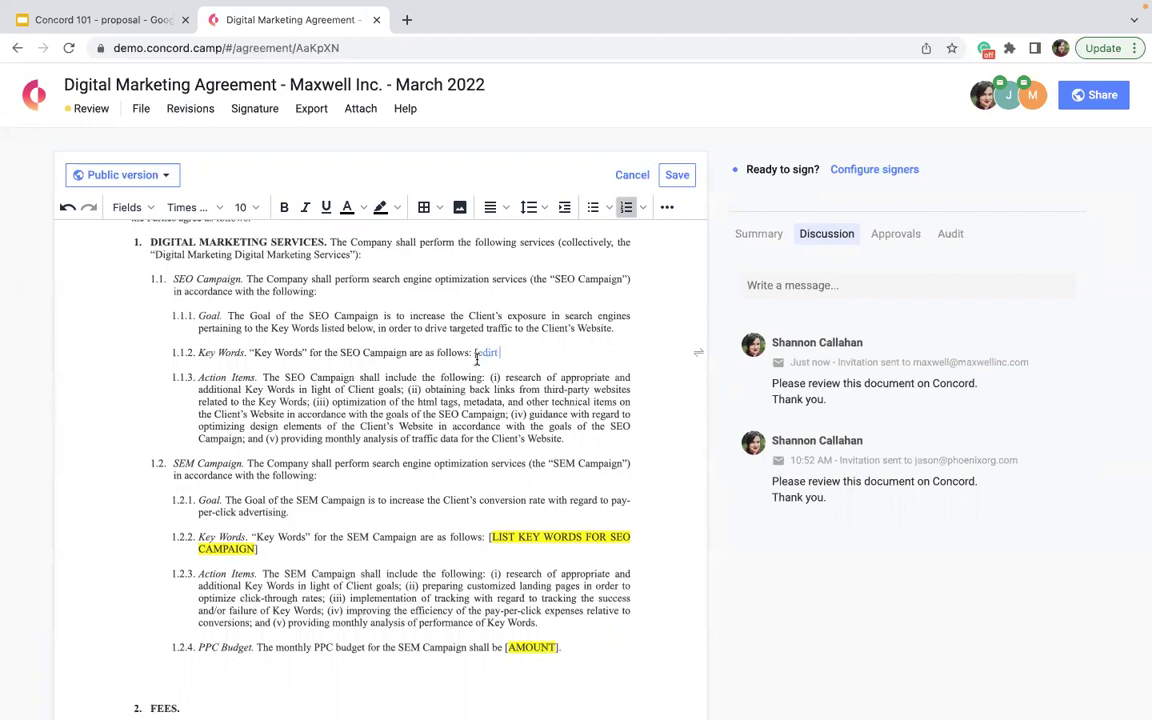
{"action": "left_click_drag", "start_coordinate": [560, 438], "coordinate": [198, 377]}
{"action": "key", "text": "Delete"}
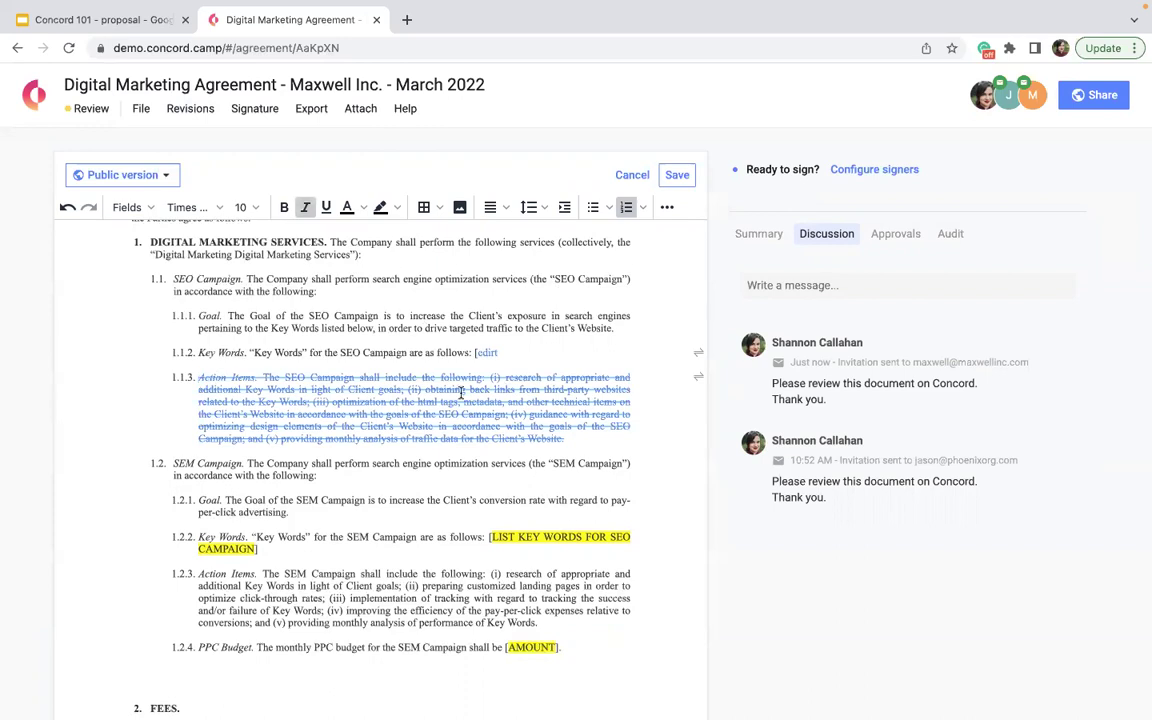
{"action": "mouse_move", "coordinate": [461, 393]}
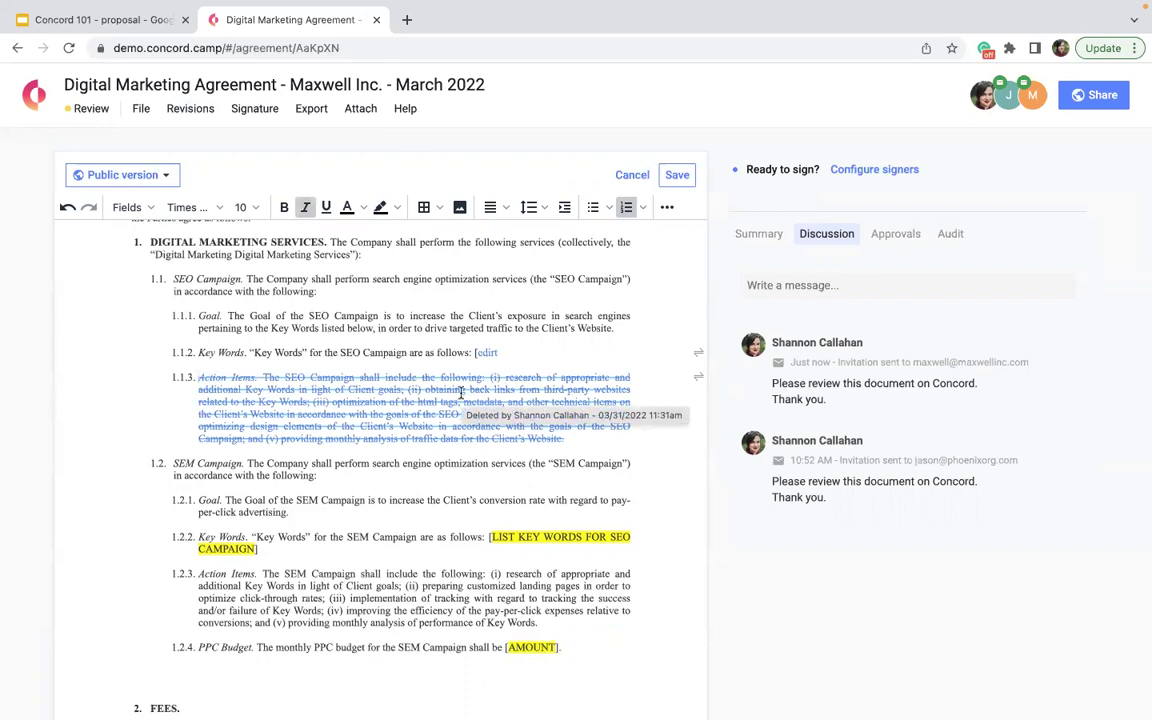
- Reject the tracked insertion in 1.1.2 and accept the tracked deletion of 1.1.3
{"action": "left_click", "coordinate": [1008, 95]}
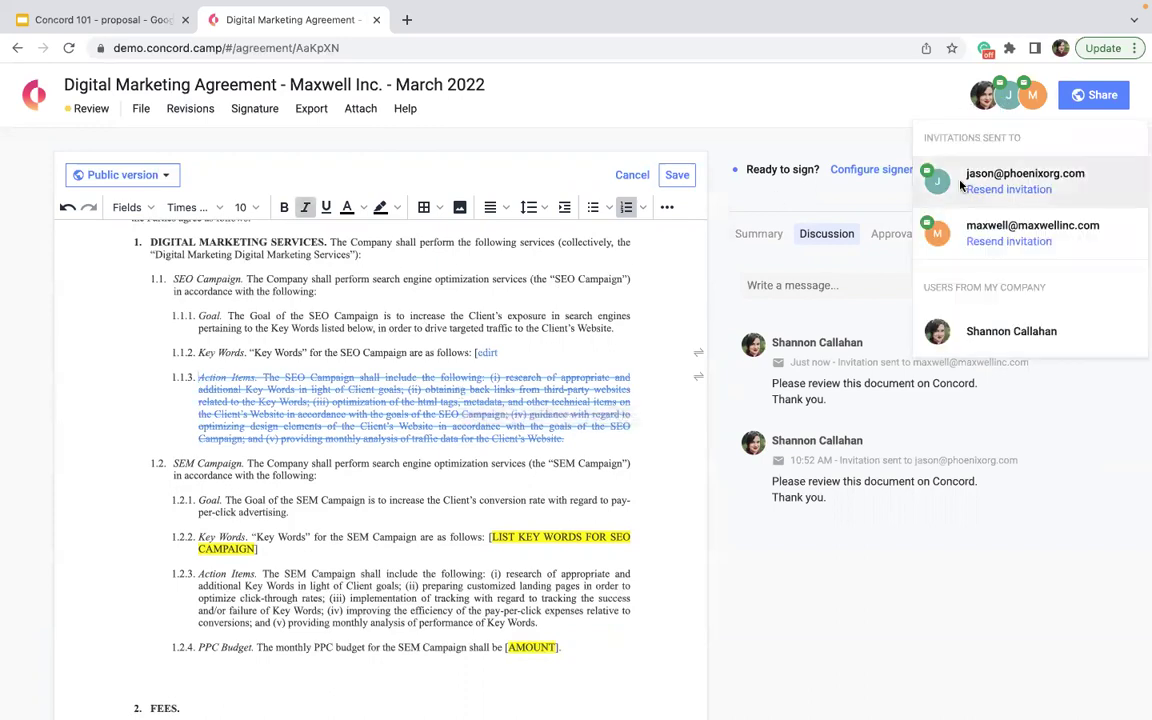
{"action": "mouse_move", "coordinate": [697, 354]}
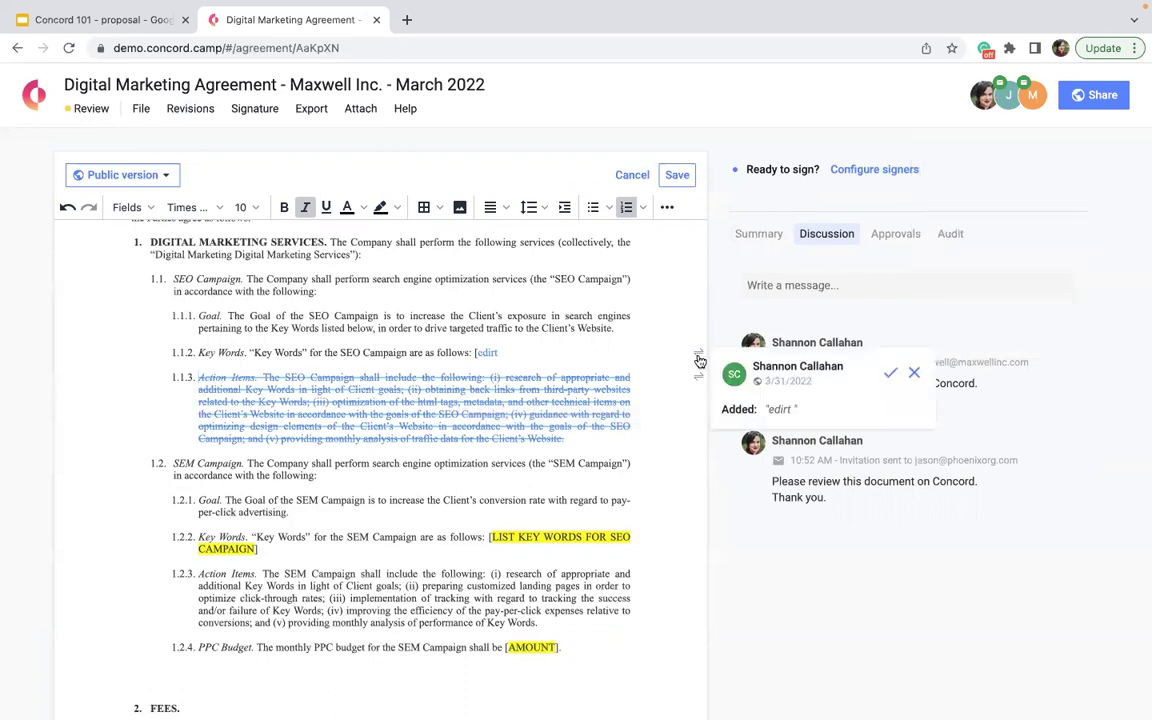
{"action": "left_click", "coordinate": [914, 373]}
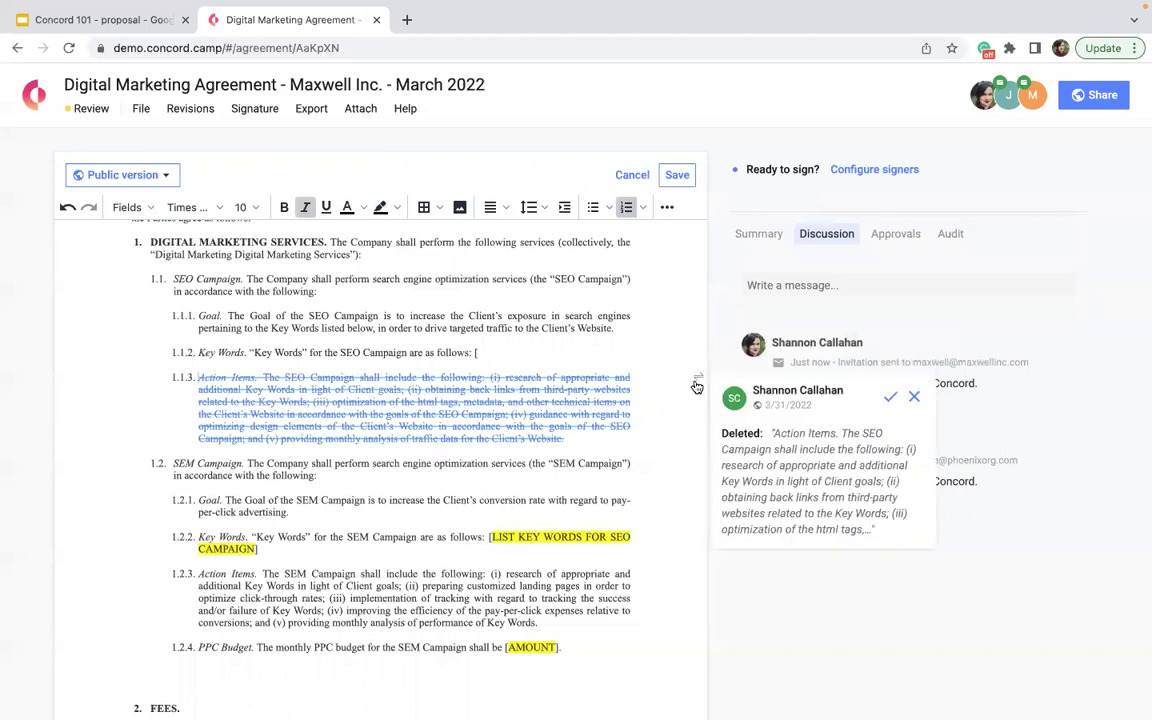
{"action": "mouse_move", "coordinate": [698, 382]}
{"action": "left_click", "coordinate": [890, 396]}
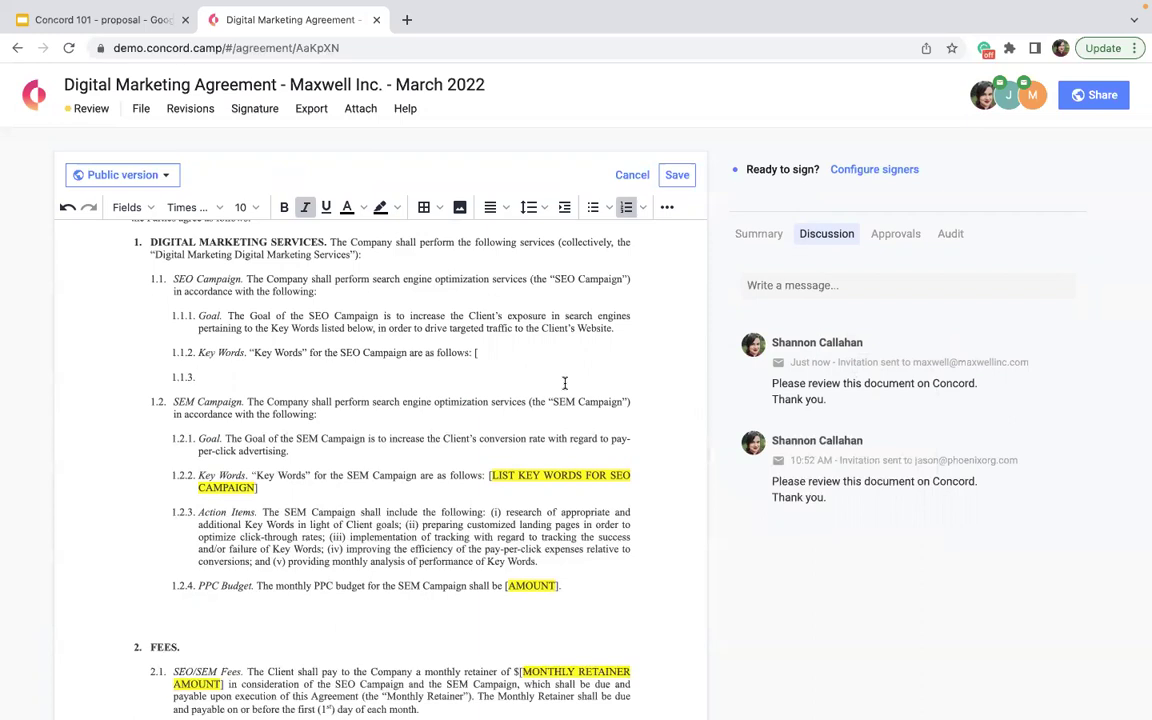
{"action": "scroll", "coordinate": [565, 383], "scroll_direction": "up", "scroll_amount": 3}
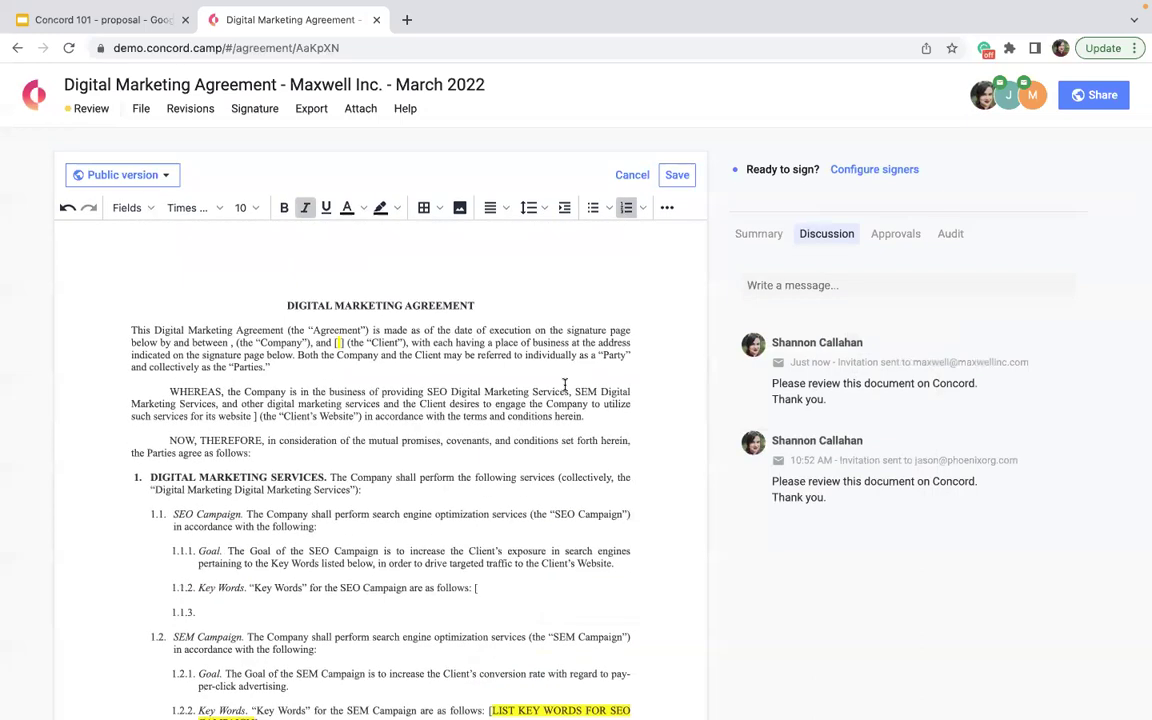
{"action": "scroll", "coordinate": [460, 460], "scroll_direction": "down", "scroll_amount": 8}
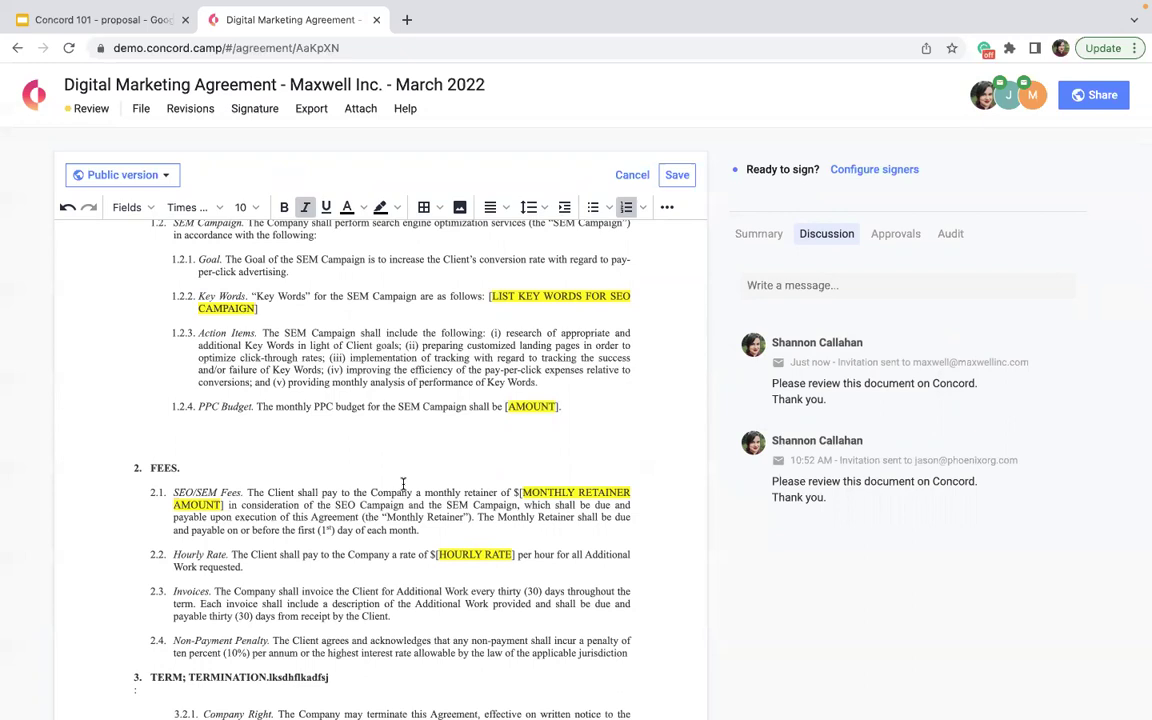
- Look over the version visibility choices, the invitee list and the FEES section of the agreement
{"action": "left_click", "coordinate": [106, 179]}
{"action": "left_click", "coordinate": [128, 347]}
{"action": "left_click", "coordinate": [163, 182]}
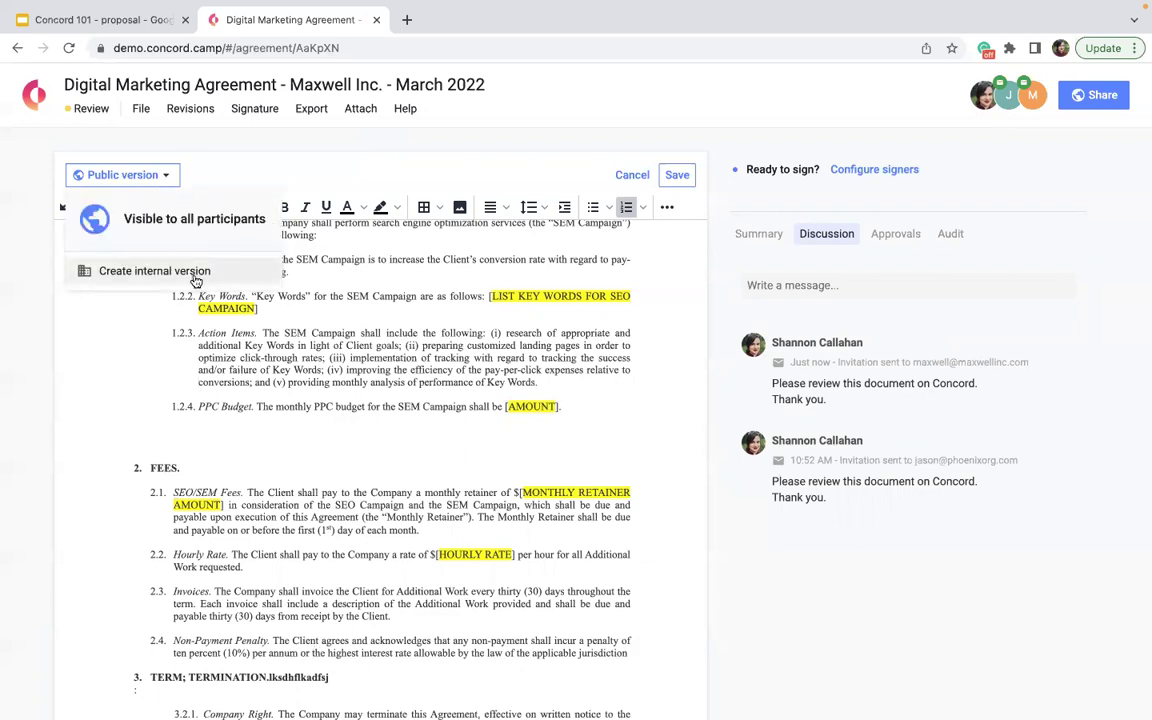
{"action": "left_click", "coordinate": [416, 463]}
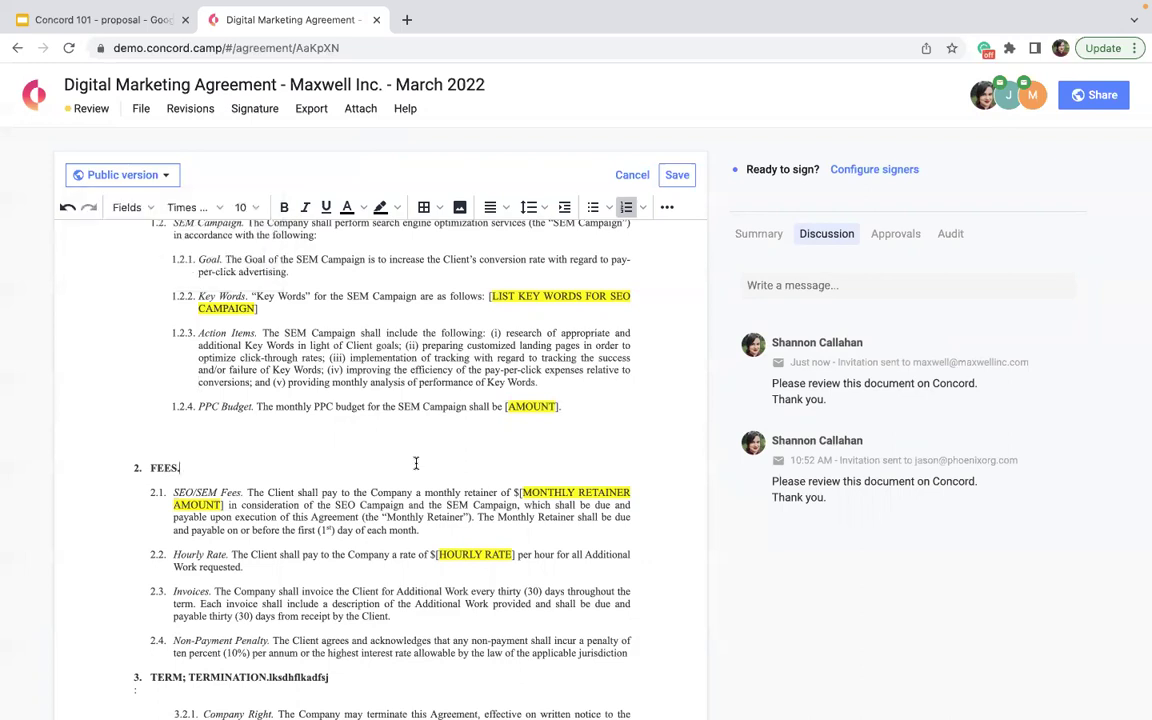
{"action": "scroll", "coordinate": [600, 250], "scroll_direction": "up", "scroll_amount": 3}
{"action": "left_click", "coordinate": [1017, 105]}
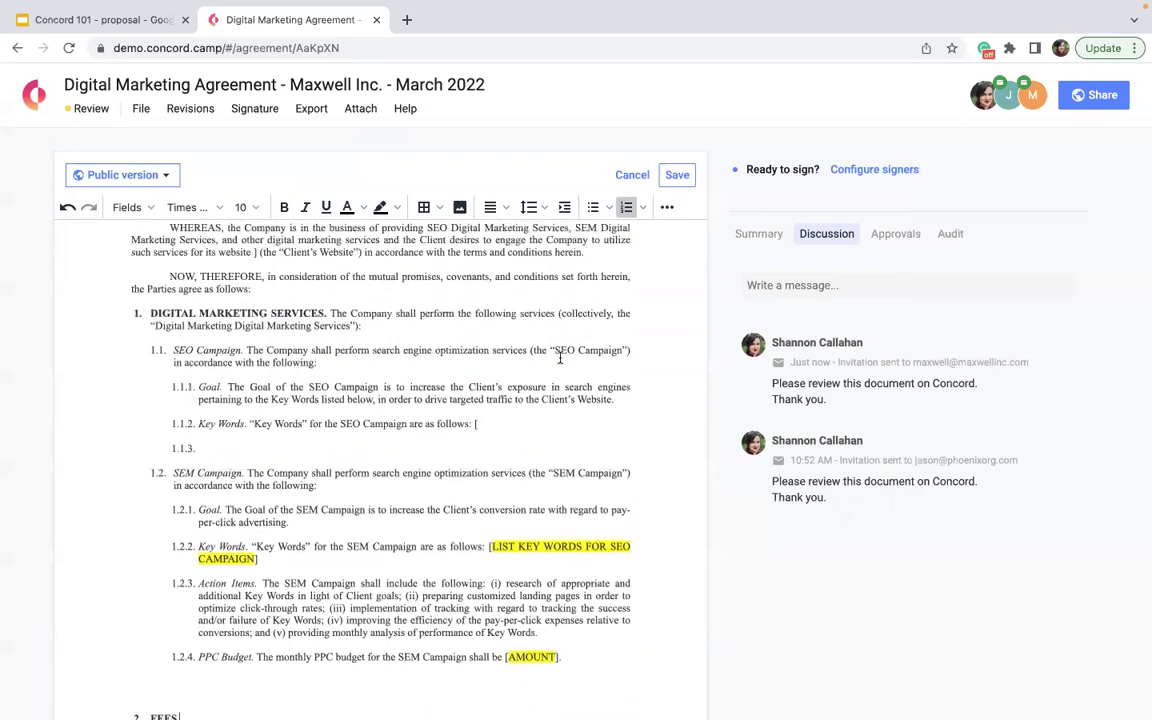
{"action": "scroll", "coordinate": [558, 357], "scroll_direction": "up", "scroll_amount": 1}
{"action": "scroll", "coordinate": [558, 345], "scroll_direction": "down", "scroll_amount": 3}
{"action": "scroll", "coordinate": [558, 345], "scroll_direction": "down", "scroll_amount": 20}
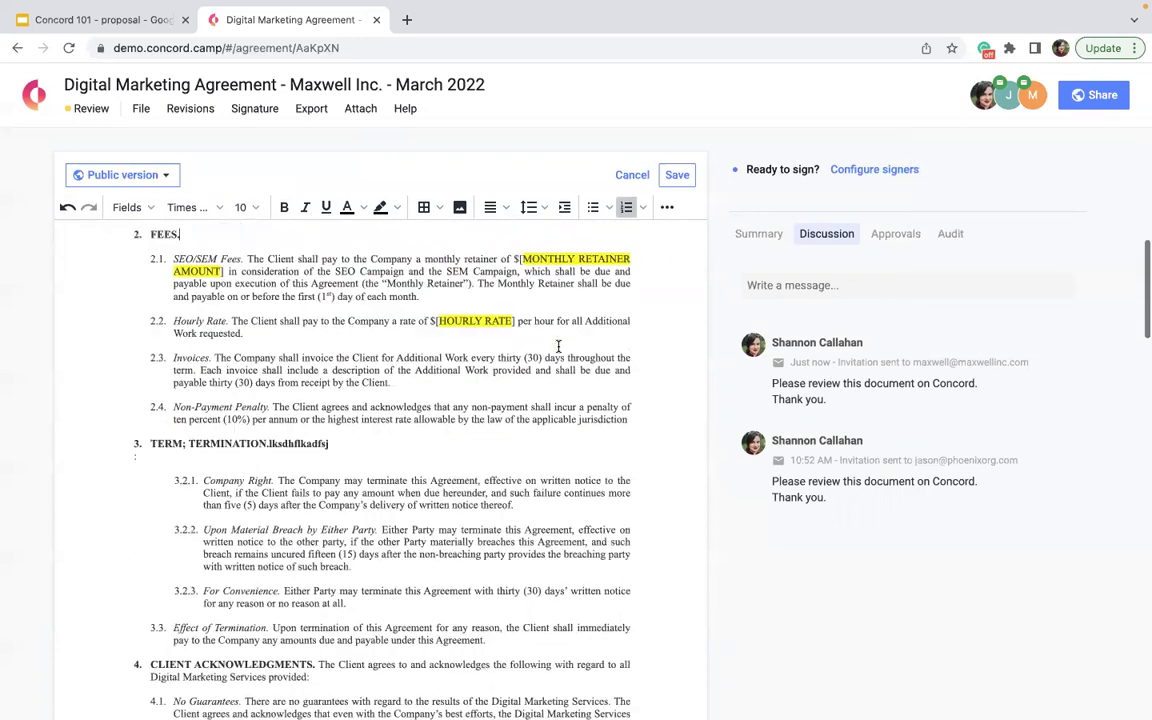
{"action": "scroll", "coordinate": [558, 345], "scroll_direction": "down", "scroll_amount": 5}
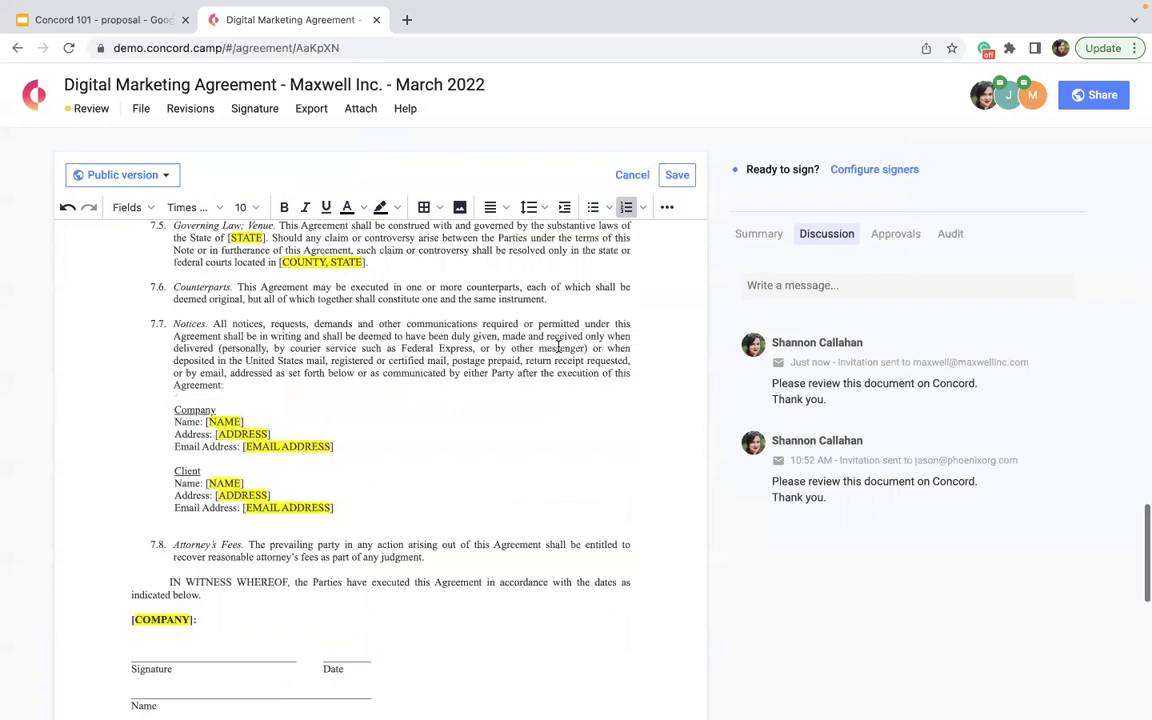
{"action": "scroll", "coordinate": [558, 345], "scroll_direction": "up", "scroll_amount": 8}
{"action": "scroll", "coordinate": [558, 346], "scroll_direction": "up", "scroll_amount": 1}
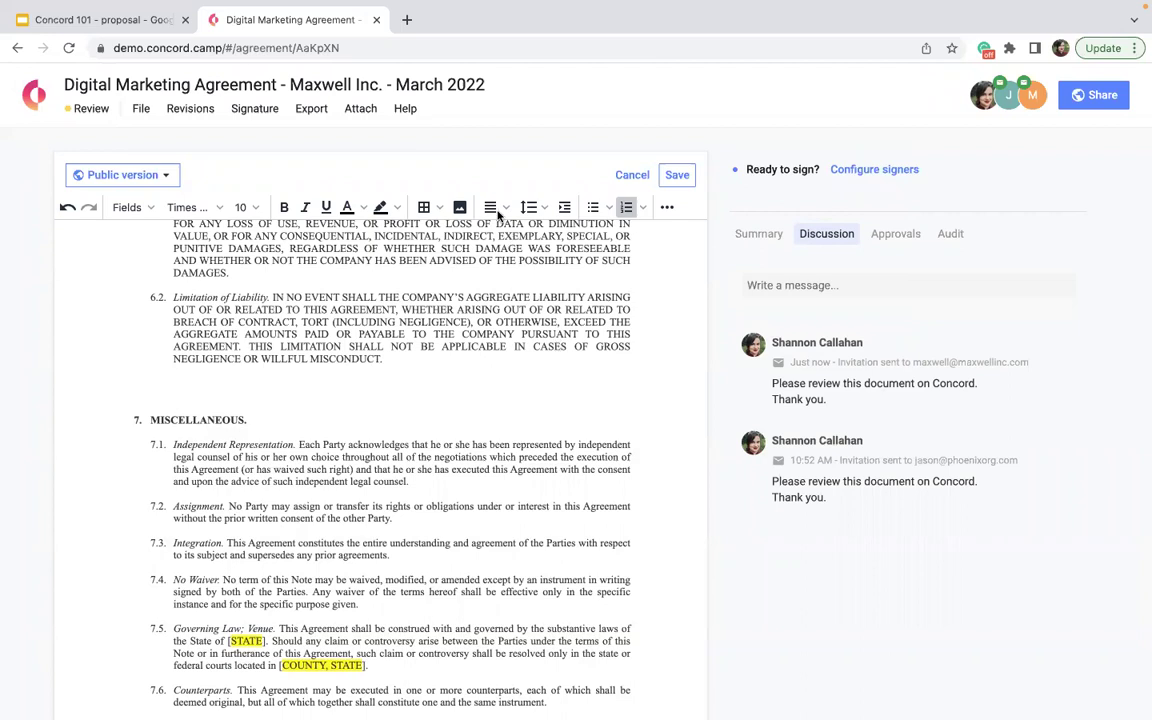
- Create an internal version of the agreement from the Public version dropdown
{"action": "left_click", "coordinate": [127, 175]}
{"action": "left_click", "coordinate": [140, 272]}
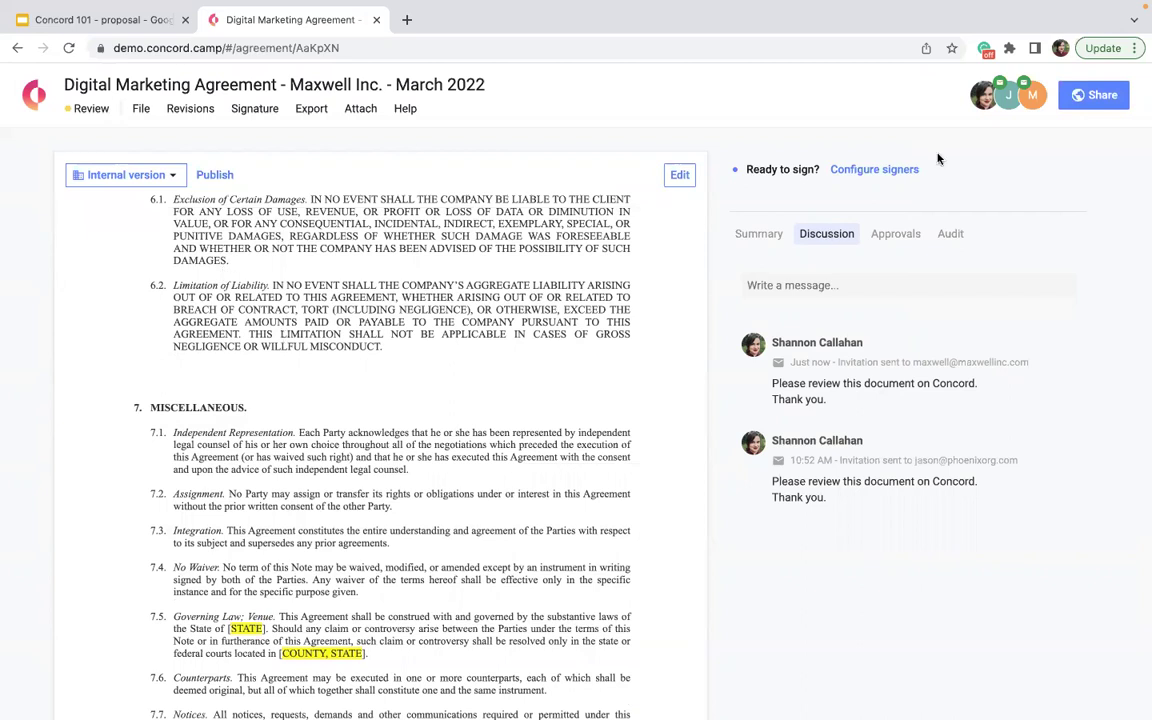
{"action": "left_click", "coordinate": [1030, 95]}
{"action": "mouse_move", "coordinate": [1026, 104]}
- In the internal version, delete the clause 6.2 Limitation of Liability text as a tracked strikethrough
{"action": "left_click", "coordinate": [1034, 94]}
{"action": "left_click", "coordinate": [679, 175]}
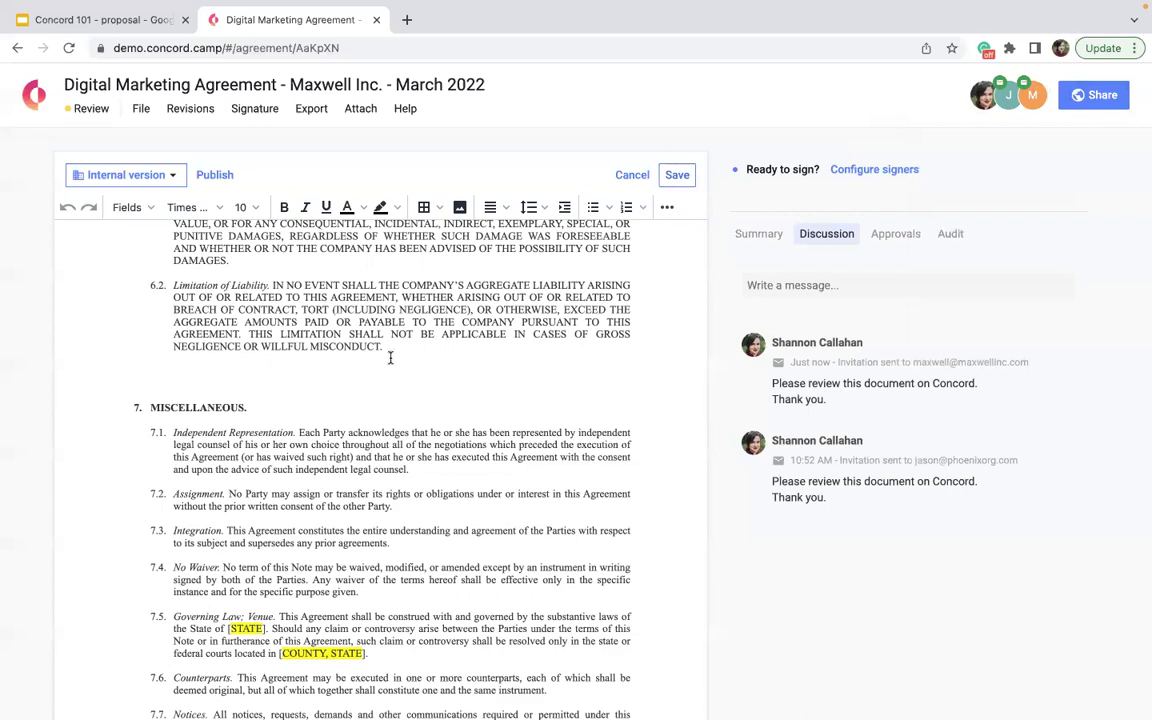
{"action": "left_click_drag", "start_coordinate": [384, 348], "coordinate": [170, 285]}
{"action": "key", "text": "Delete"}
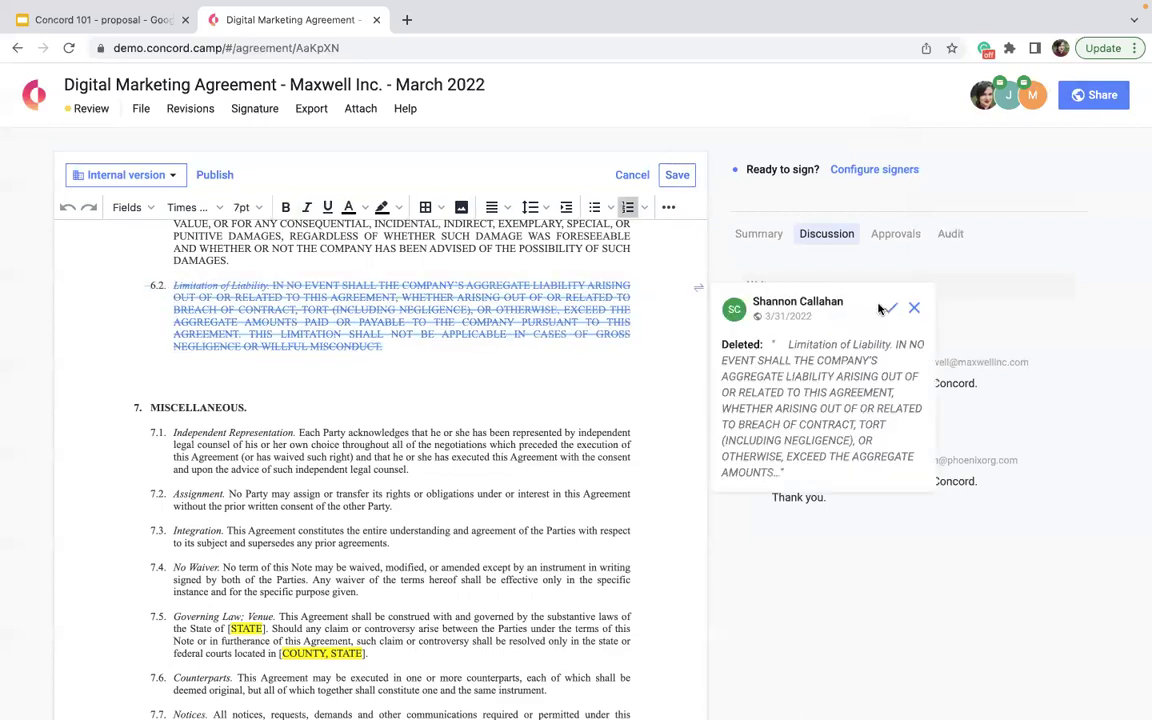
{"action": "scroll", "coordinate": [350, 448], "scroll_direction": "down", "scroll_amount": 10}
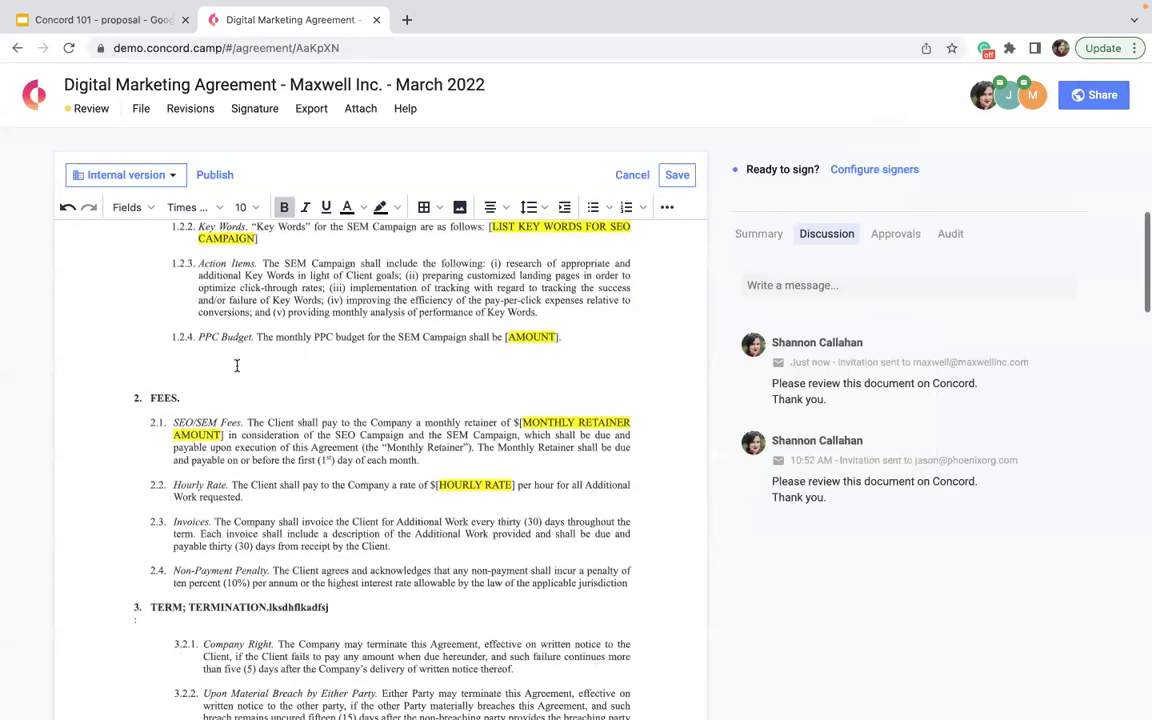
{"action": "scroll", "coordinate": [253, 407], "scroll_direction": "down", "scroll_amount": 5}
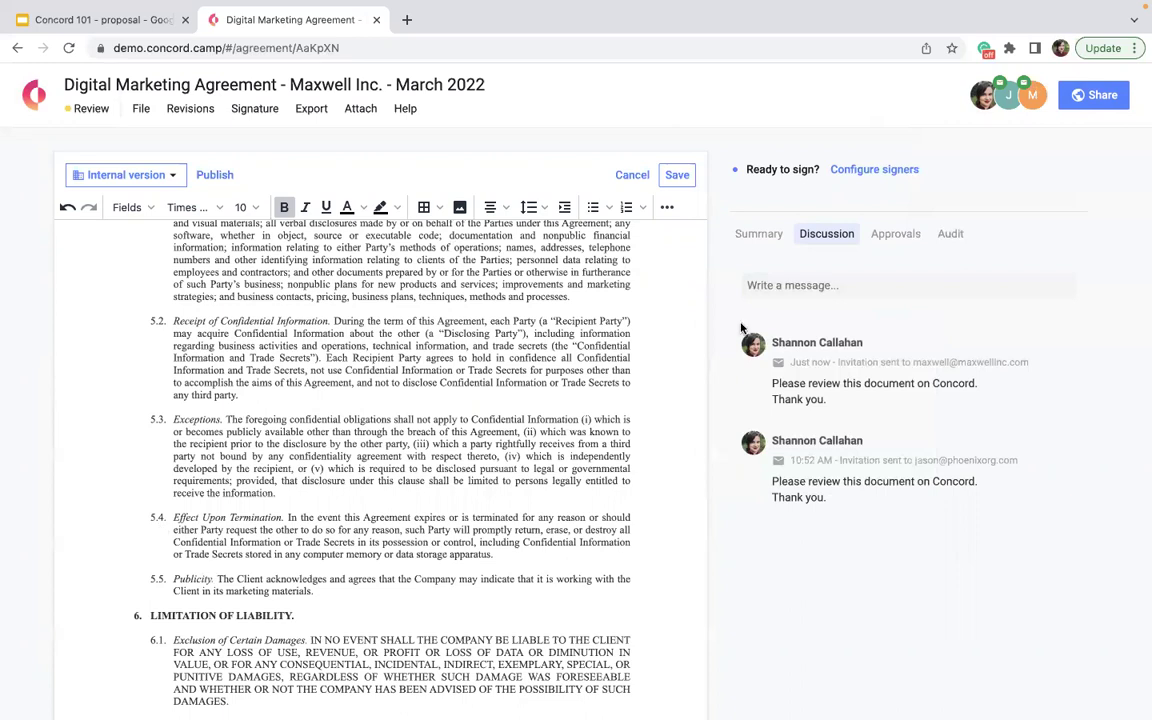
- Publish the internal version as the public version, confirming in the 'Publish as public version?' dialog
{"action": "left_click", "coordinate": [216, 177]}
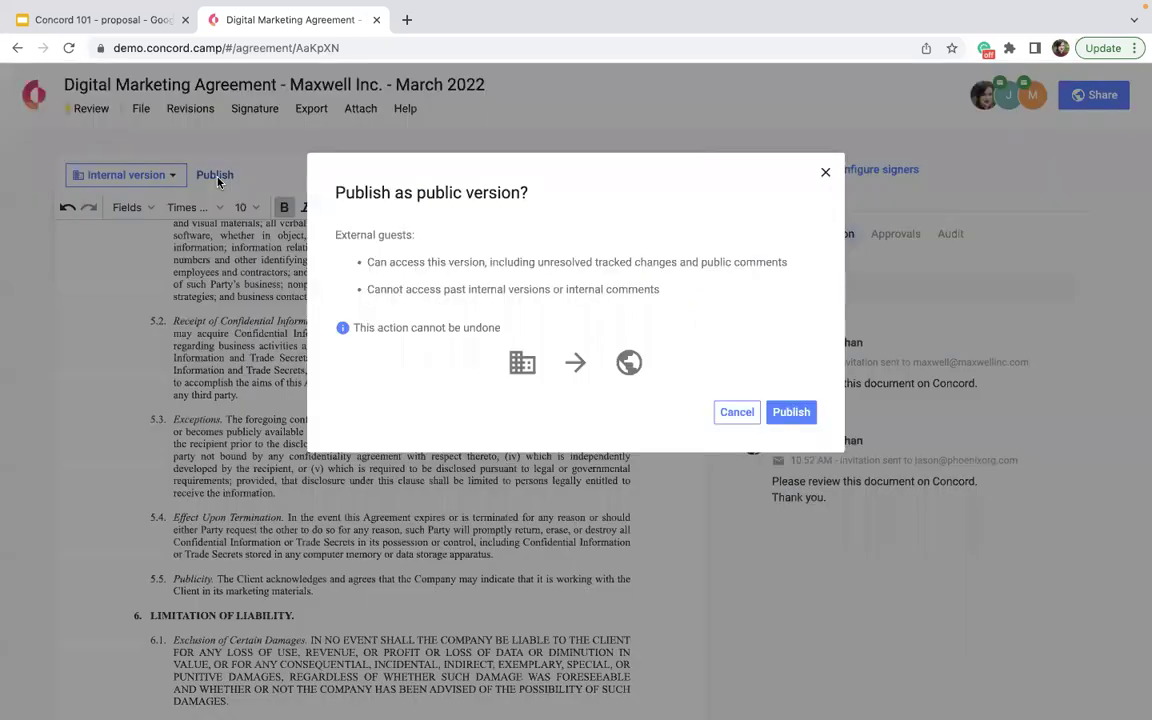
{"action": "left_click", "coordinate": [795, 414]}
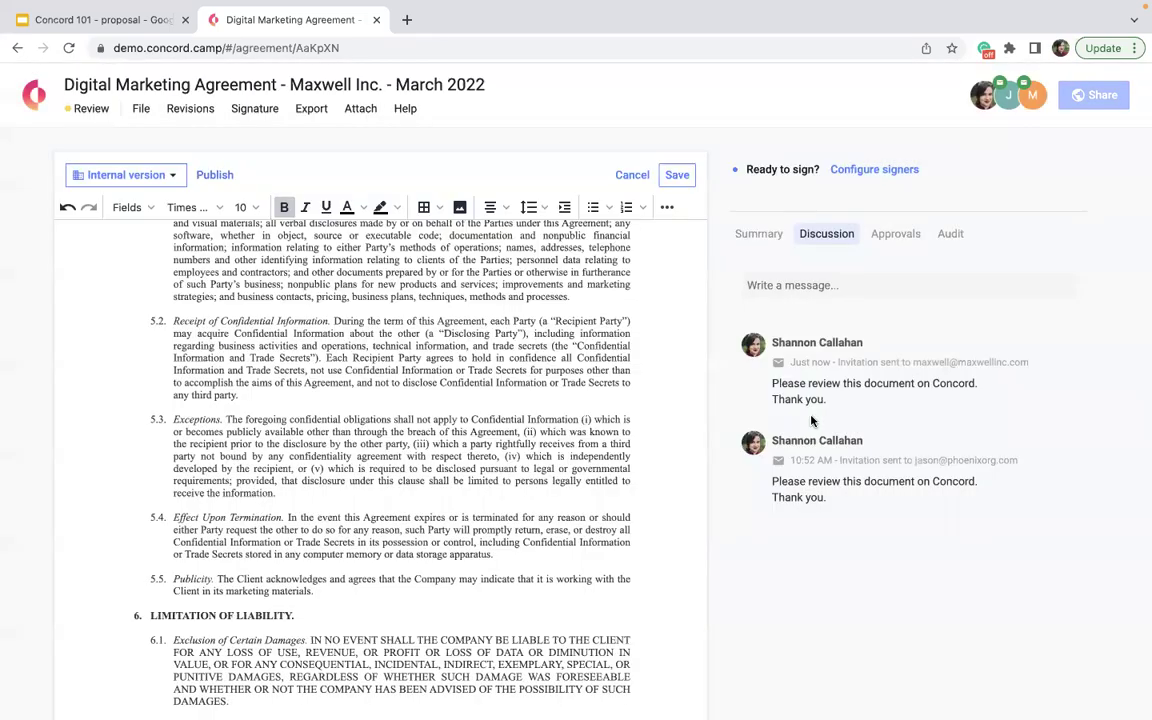
{"action": "left_click", "coordinate": [1020, 97]}
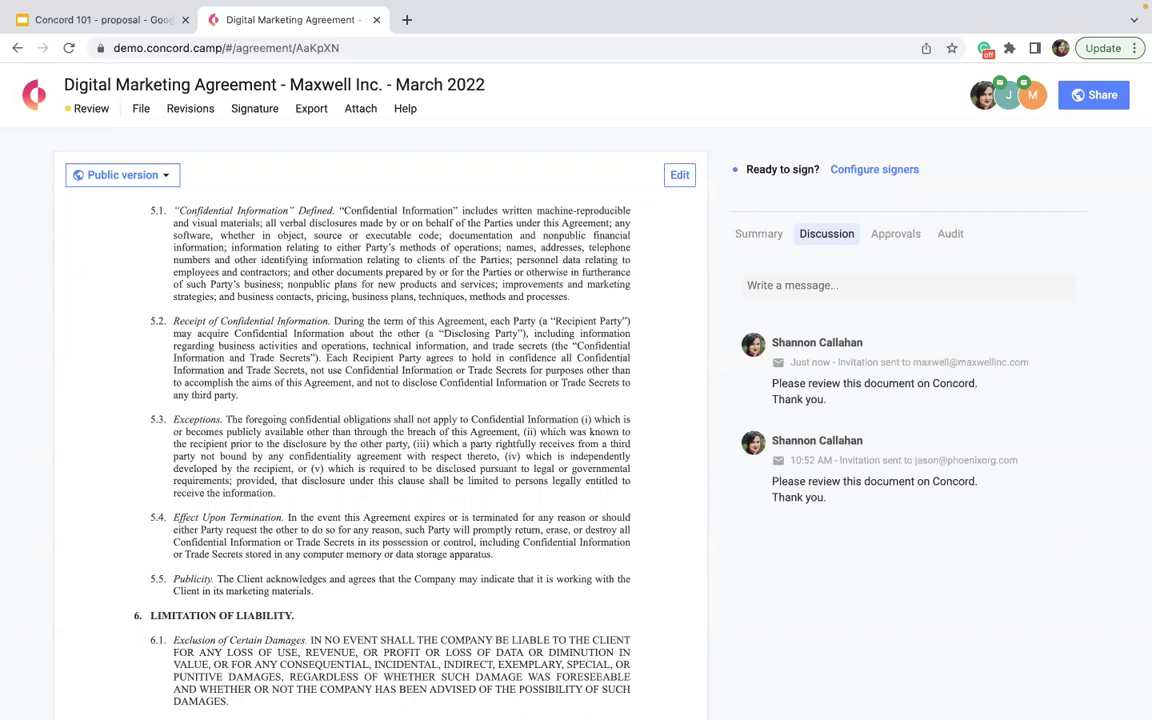
- Put the public version into editing and review the invitations and company users on the document
{"action": "left_click", "coordinate": [679, 175]}
{"action": "scroll", "coordinate": [527, 373], "scroll_direction": "up", "scroll_amount": 15}
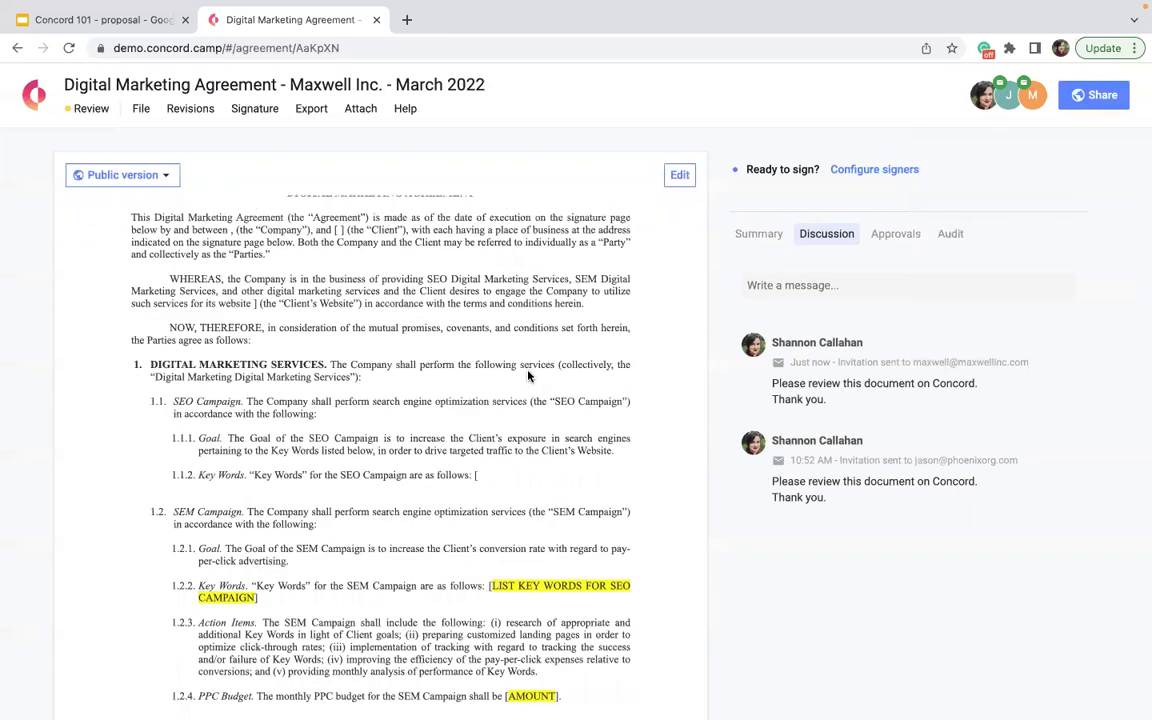
{"action": "left_click", "coordinate": [988, 100]}
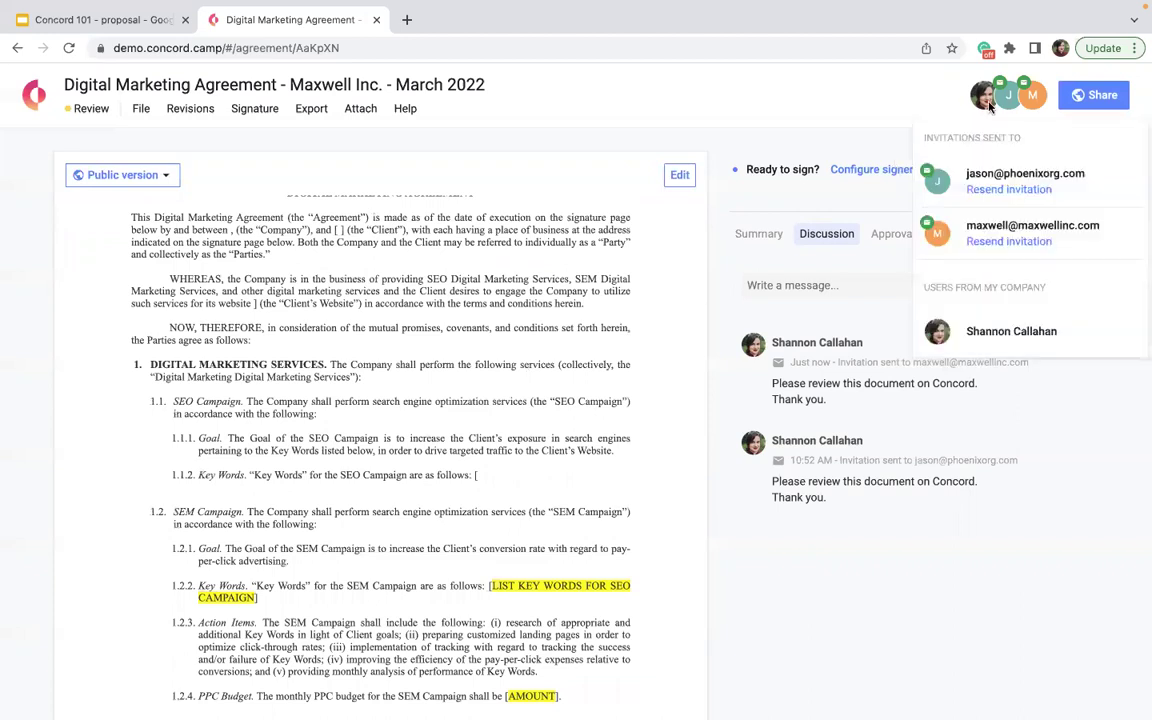
{"action": "scroll", "coordinate": [527, 270], "scroll_direction": "up", "scroll_amount": 2}
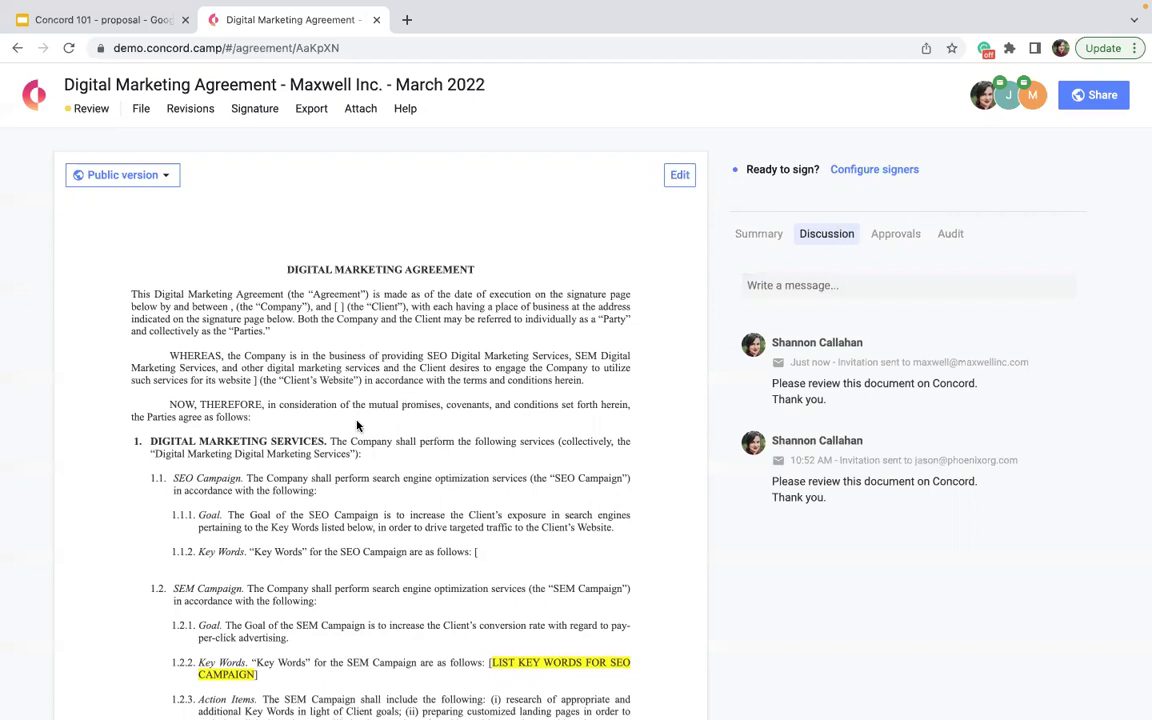
- Post 'this is unclear, can we edit?' as an Internal comment on the WHEREAS and NOW, THEREFORE paragraphs
{"action": "left_click_drag", "start_coordinate": [252, 417], "coordinate": [151, 357]}
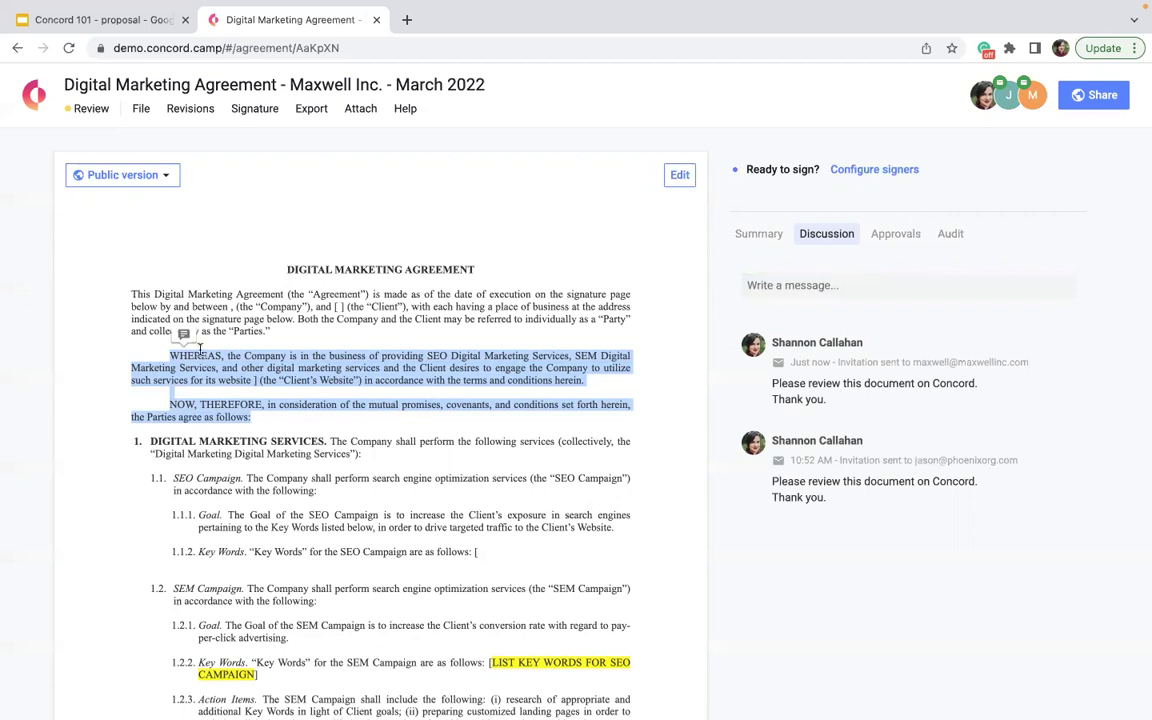
{"action": "left_click", "coordinate": [183, 334]}
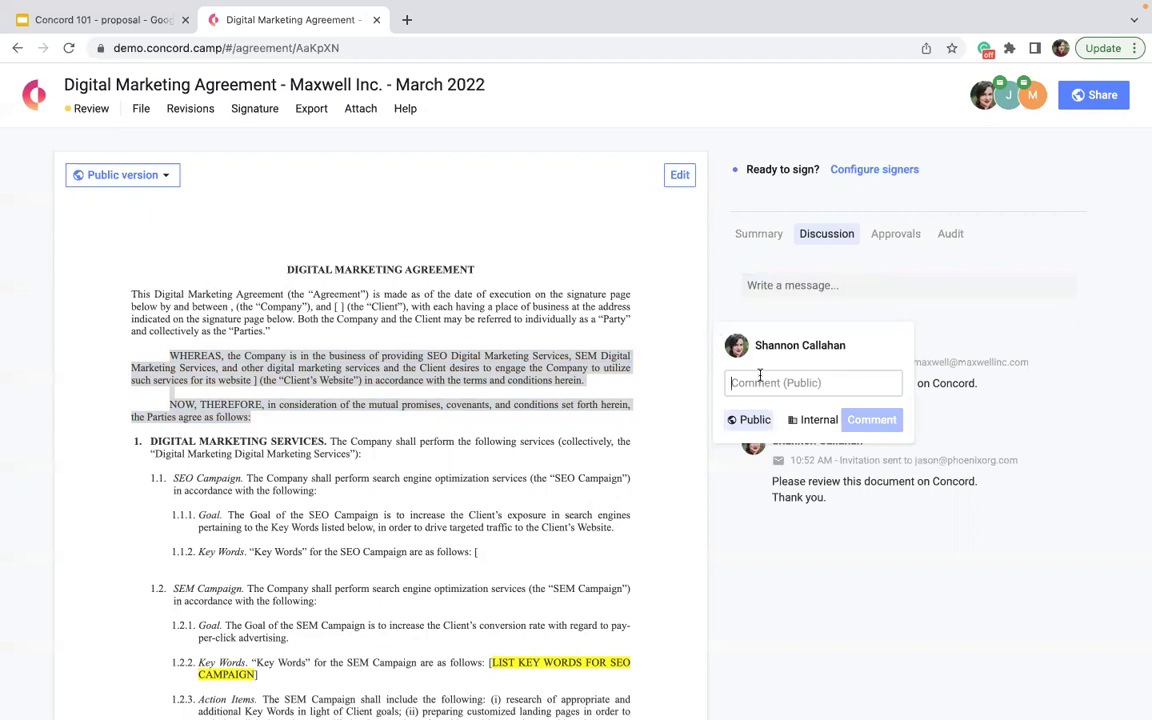
{"action": "type", "text": "this is unclear"}
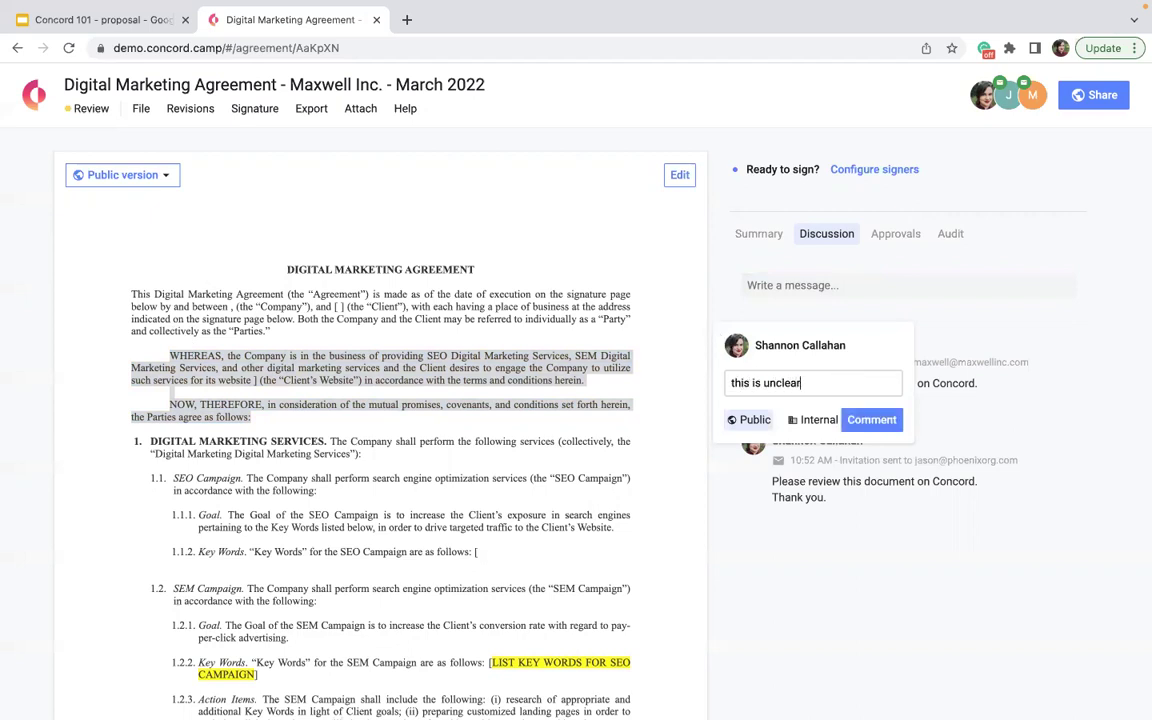
{"action": "type", "text": ", can we edit?"}
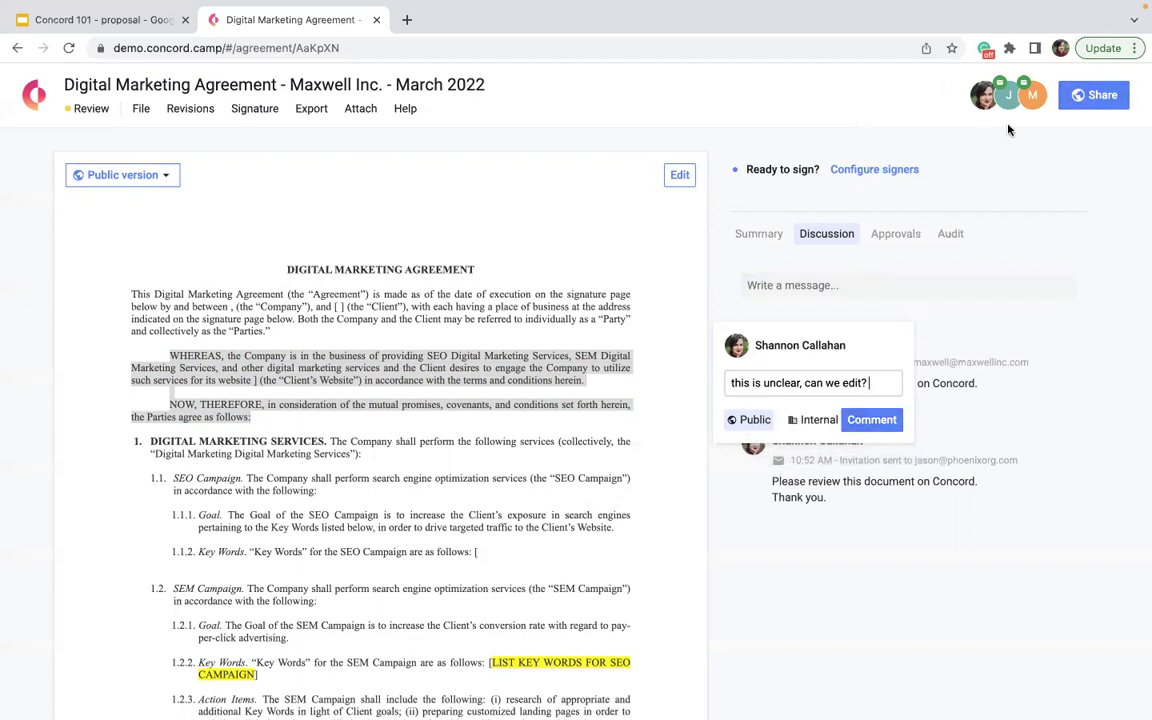
{"action": "left_click", "coordinate": [810, 421]}
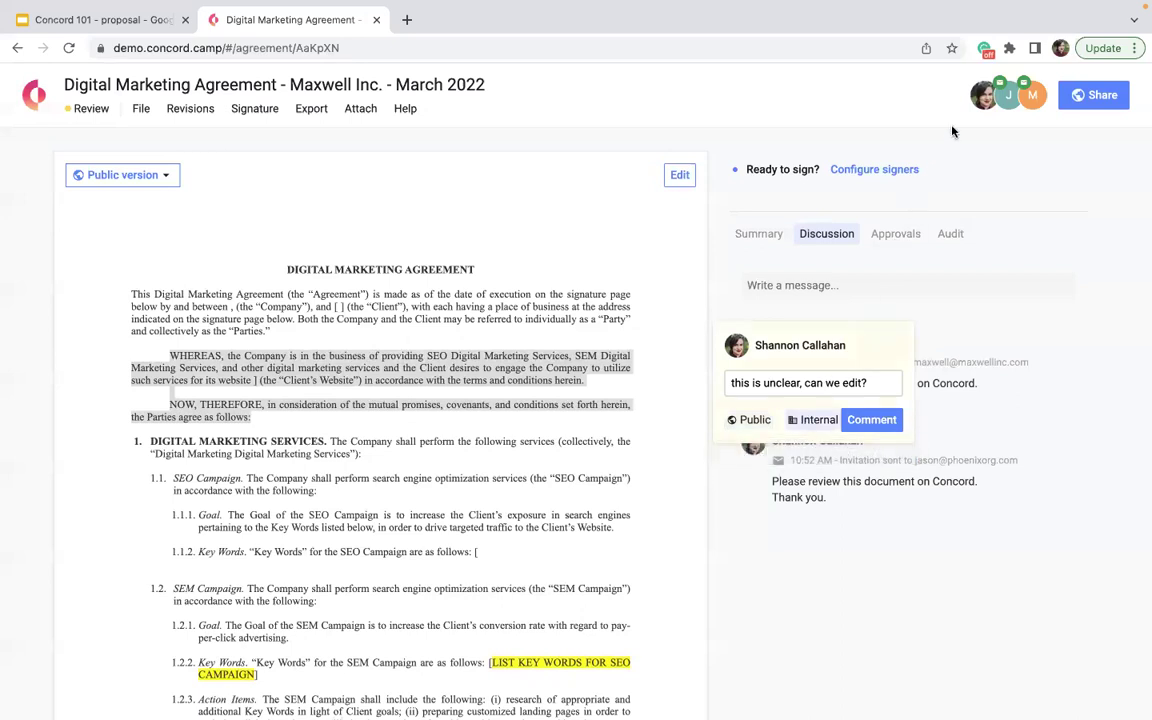
{"action": "left_click", "coordinate": [1007, 108]}
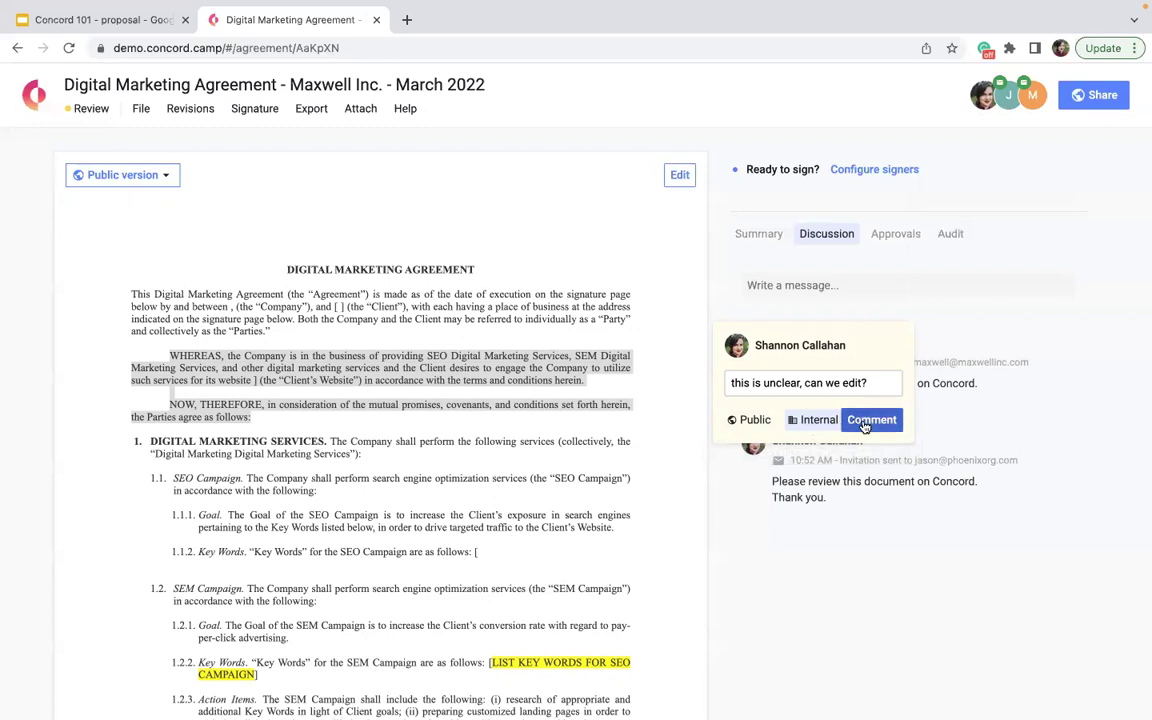
{"action": "left_click", "coordinate": [865, 421]}
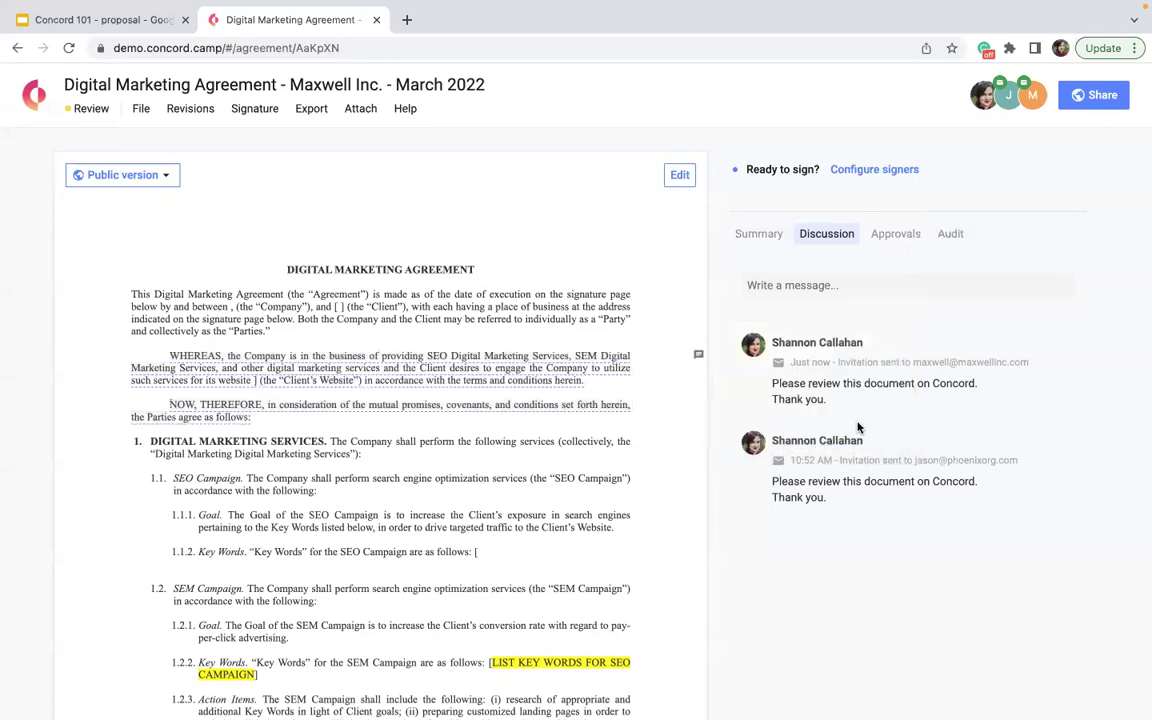
{"action": "left_click", "coordinate": [698, 355]}
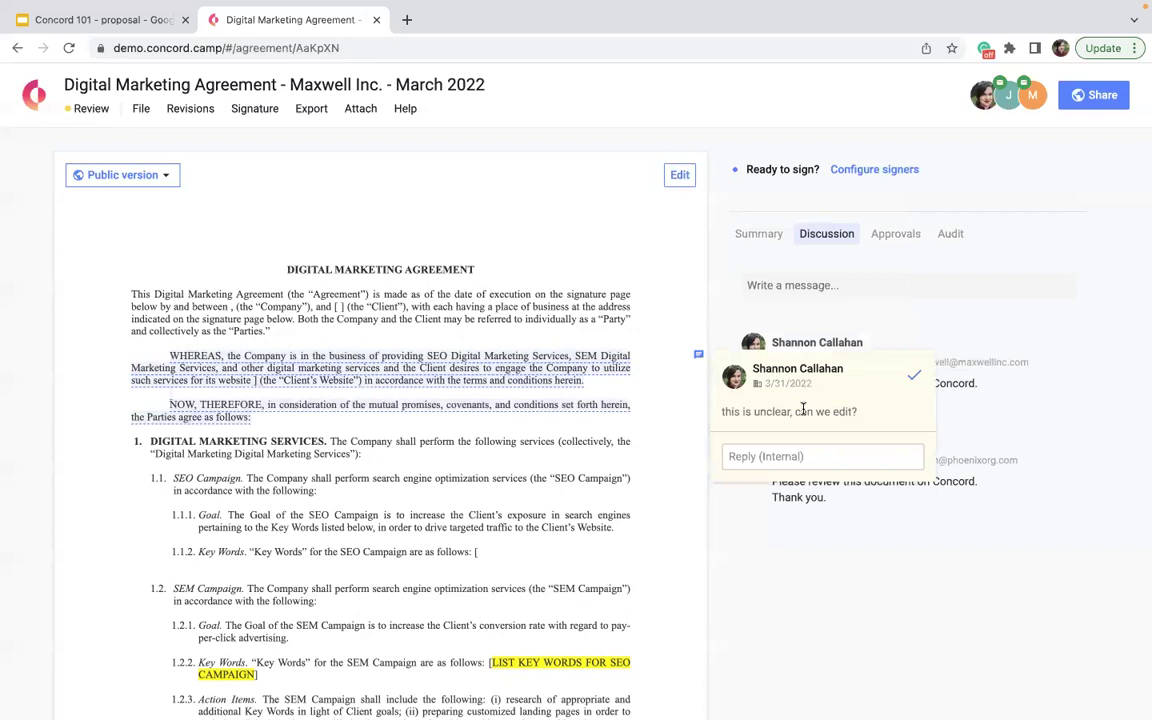
{"action": "left_click", "coordinate": [686, 428]}
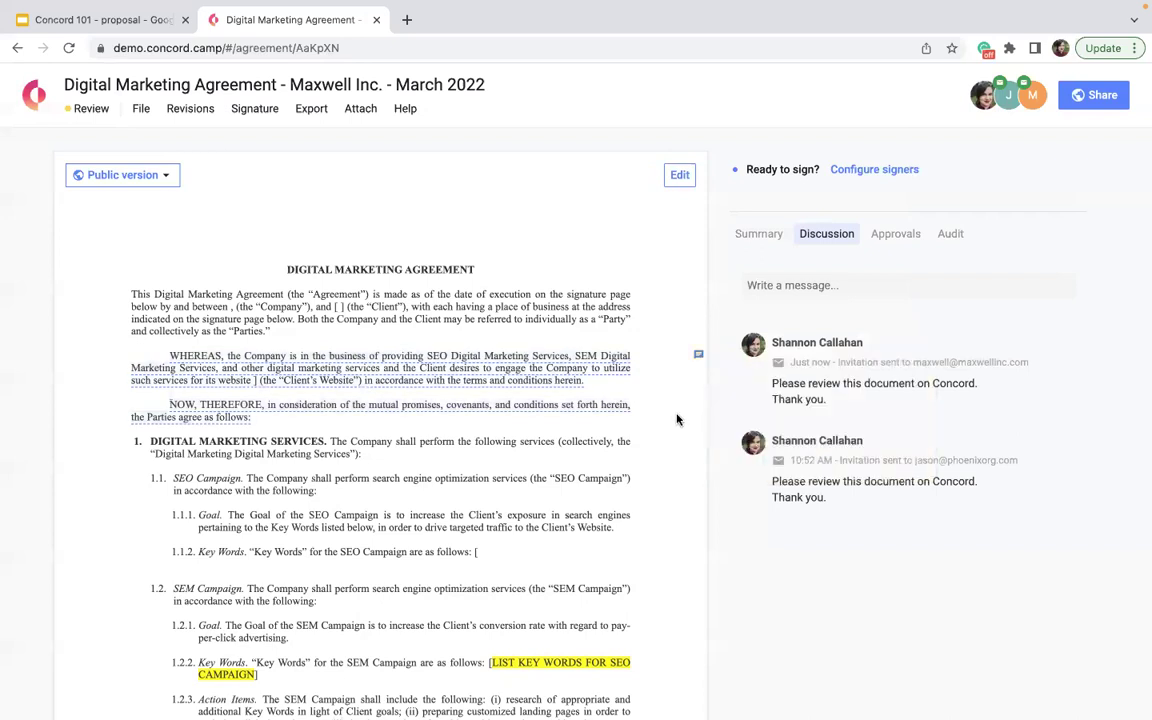
{"action": "left_click", "coordinate": [612, 376]}
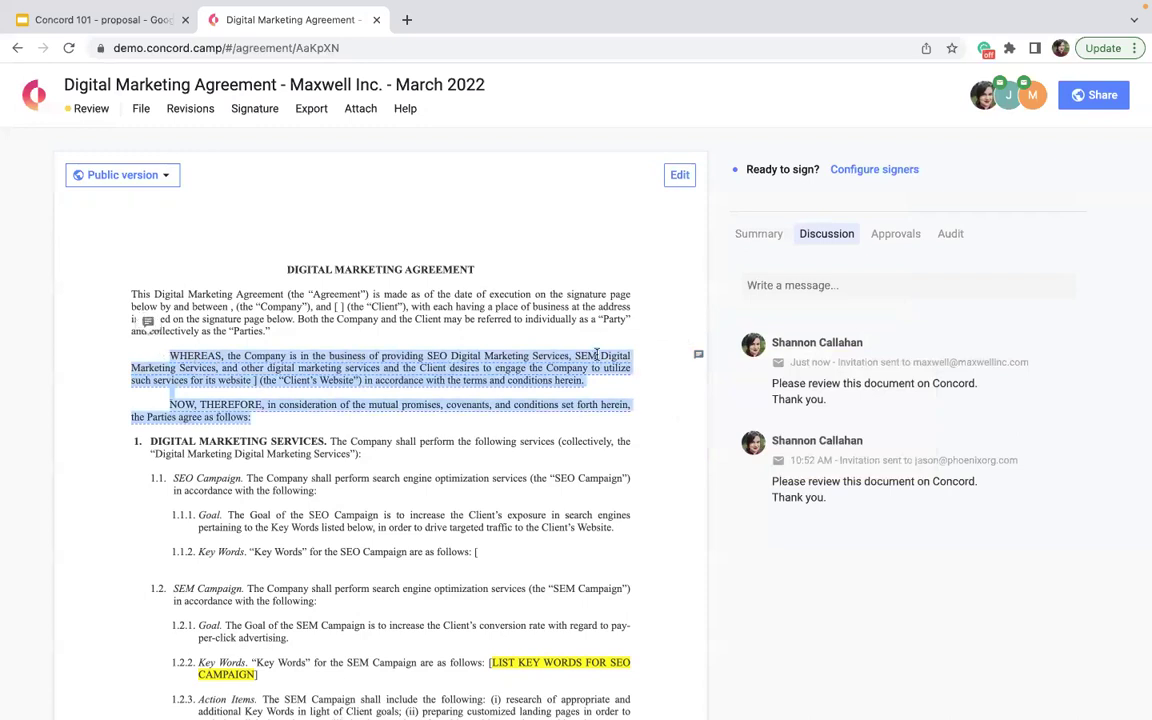
- Post a comment on the opening paragraph complaining that a colleague is editing it too slowly
{"action": "left_click", "coordinate": [510, 291]}
{"action": "left_click_drag", "start_coordinate": [340, 337], "coordinate": [130, 294]}
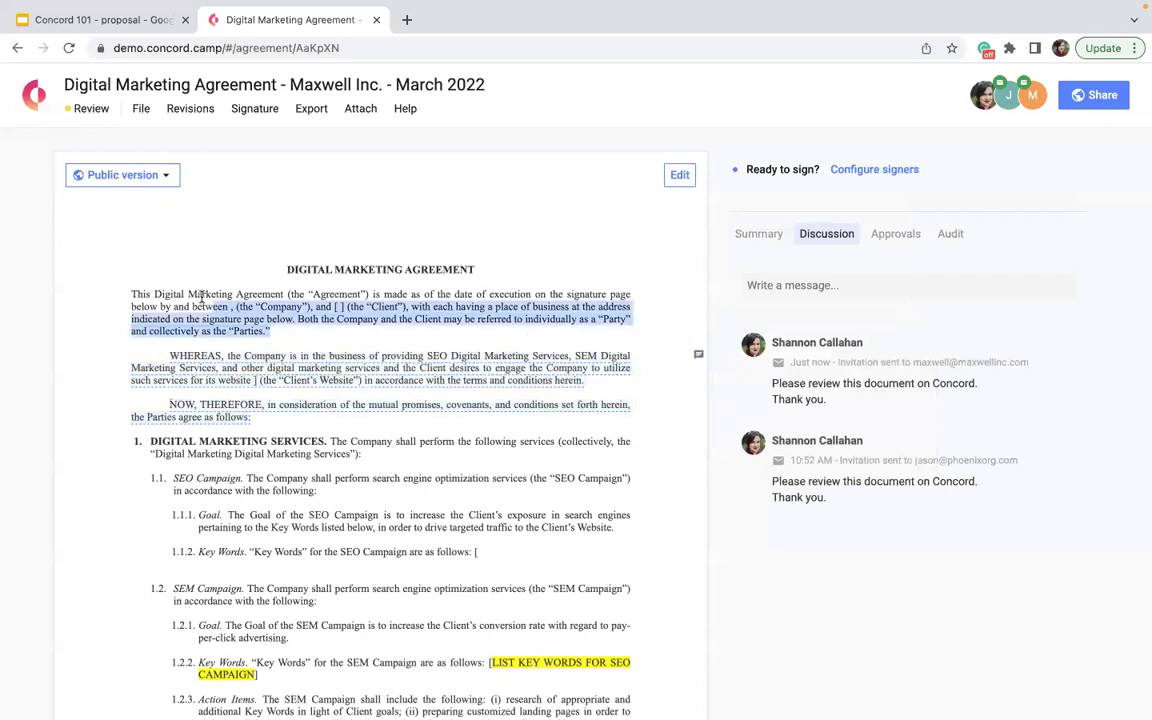
{"action": "left_click", "coordinate": [143, 266]}
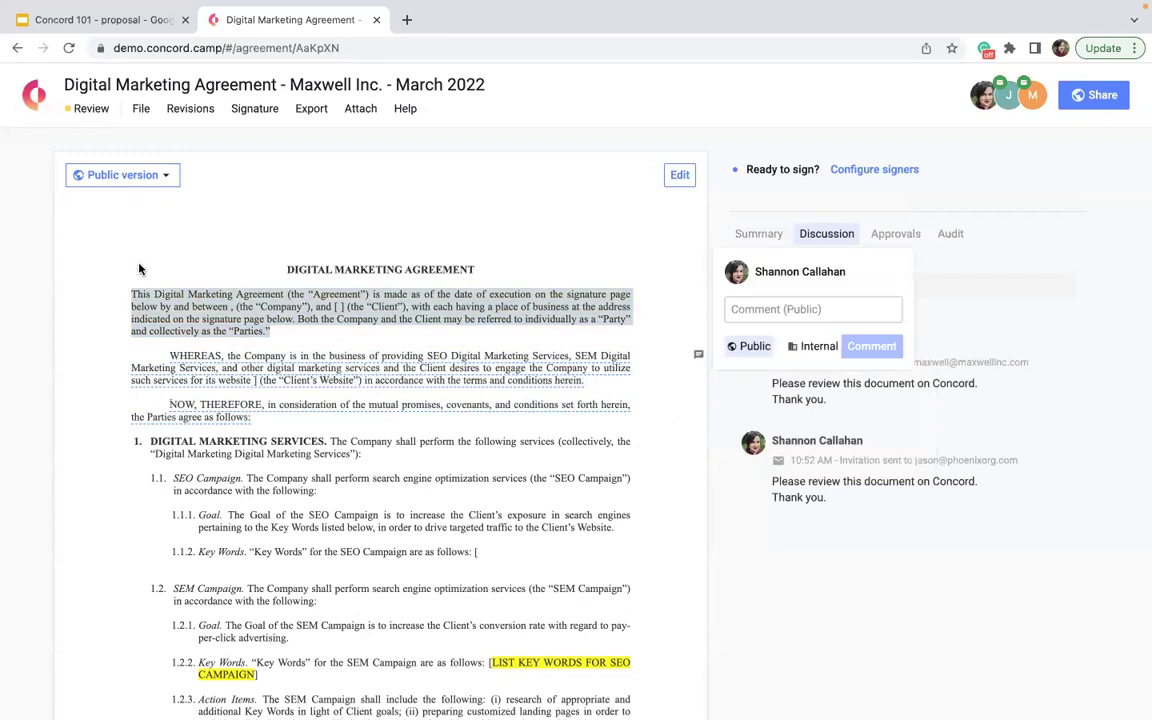
{"action": "type", "text": "Shann"}
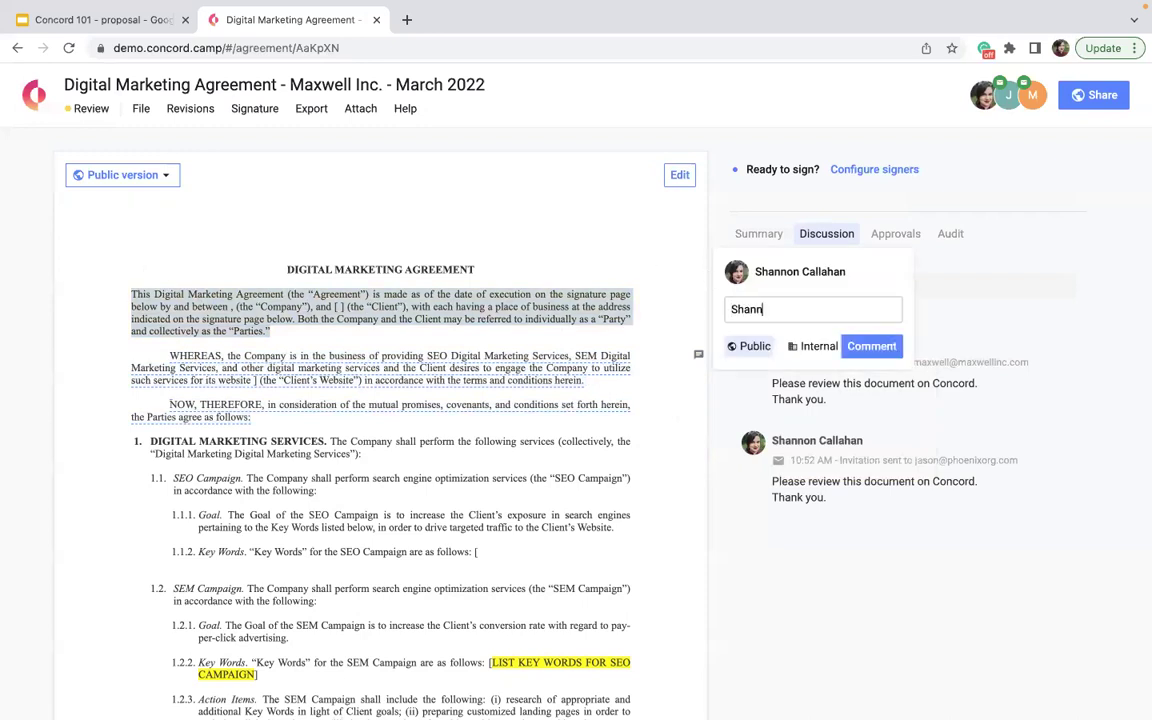
{"action": "type", "text": "on hasn't ed"}
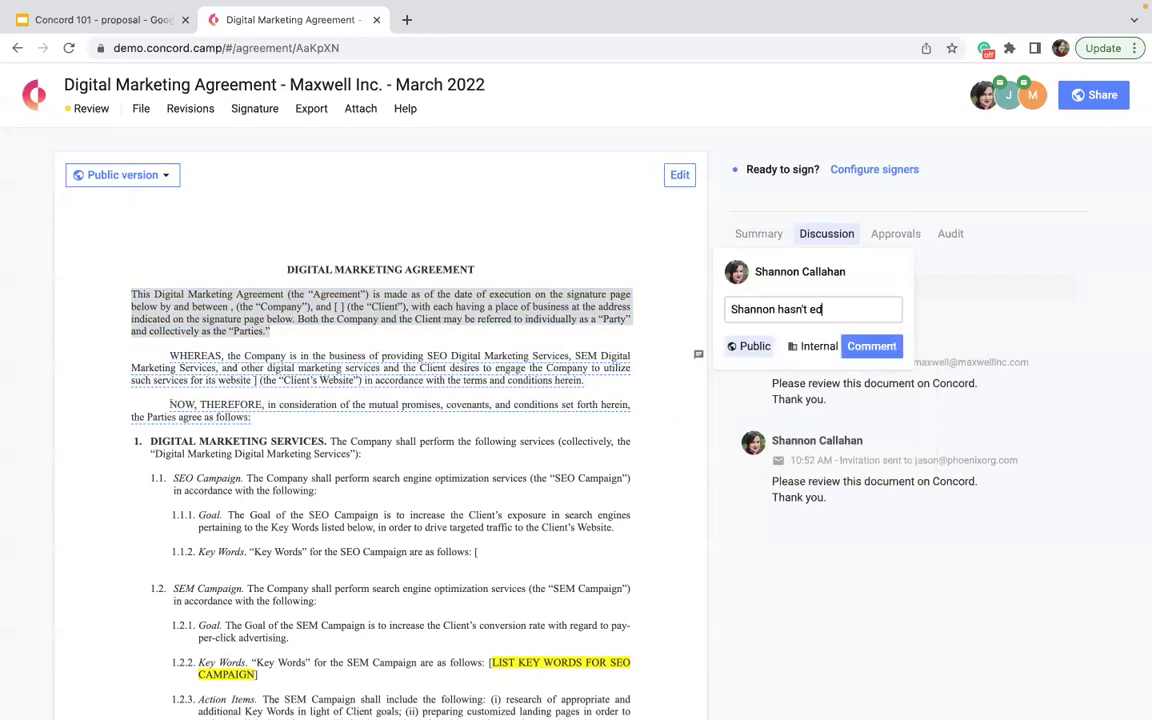
{"action": "type", "text": "ited this shes moving so slow."}
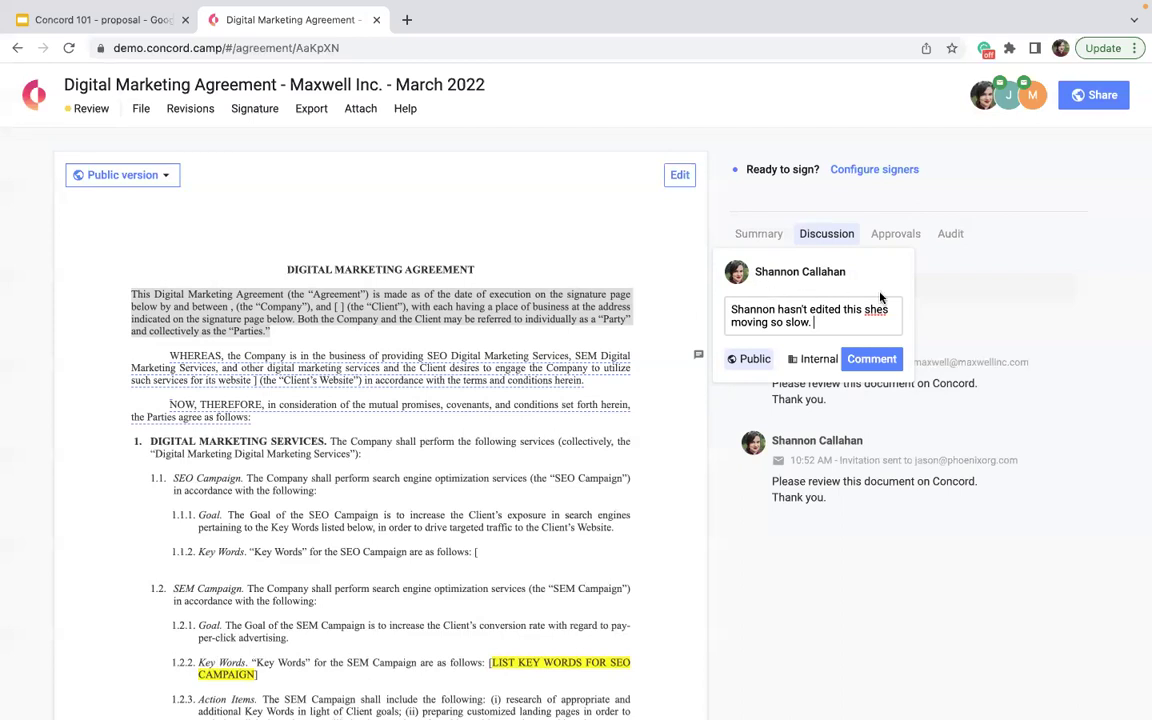
{"action": "left_click", "coordinate": [871, 359]}
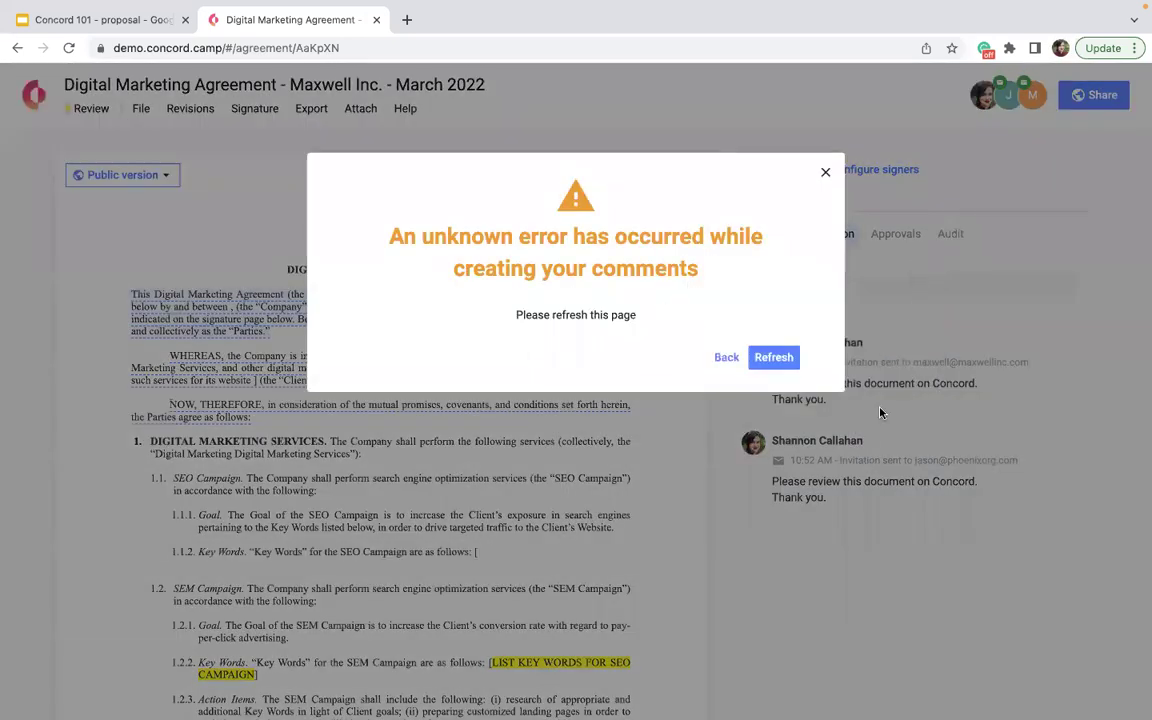
- Screenshot the comment error, dismiss it, and open the opening paragraph's comment
{"action": "key", "text": "super+shift+4"}
{"action": "left_click_drag", "start_coordinate": [752, 128], "coordinate": [826, 184]}
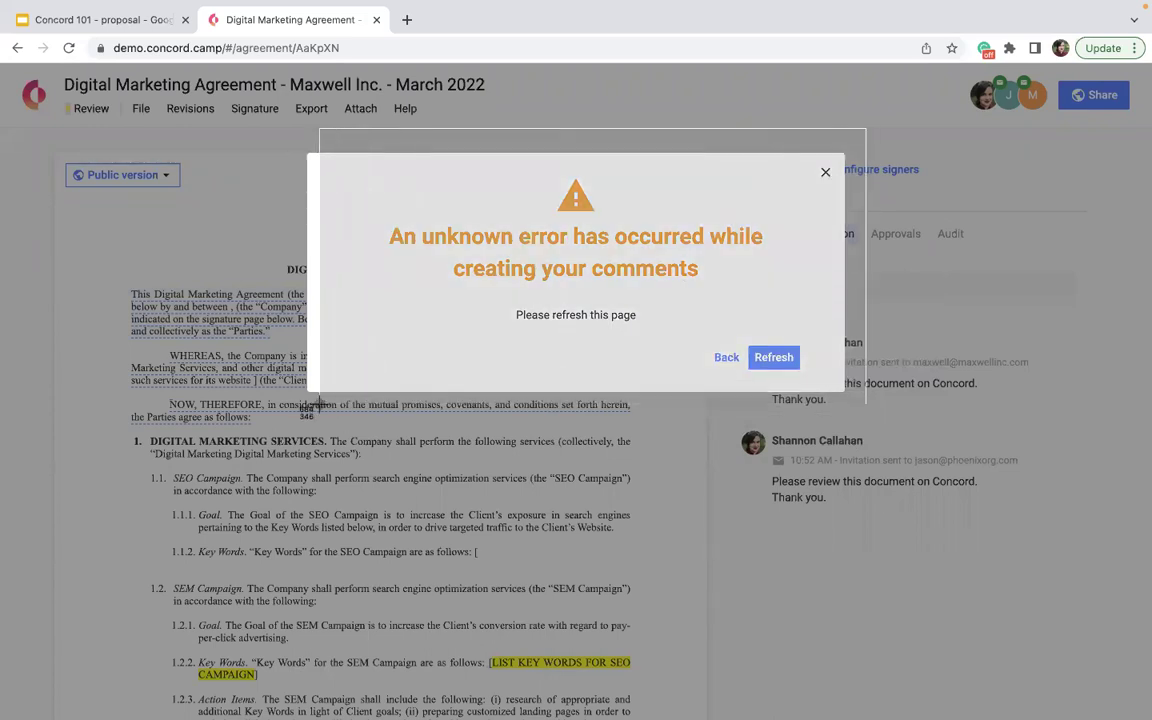
{"action": "left_click", "coordinate": [823, 178]}
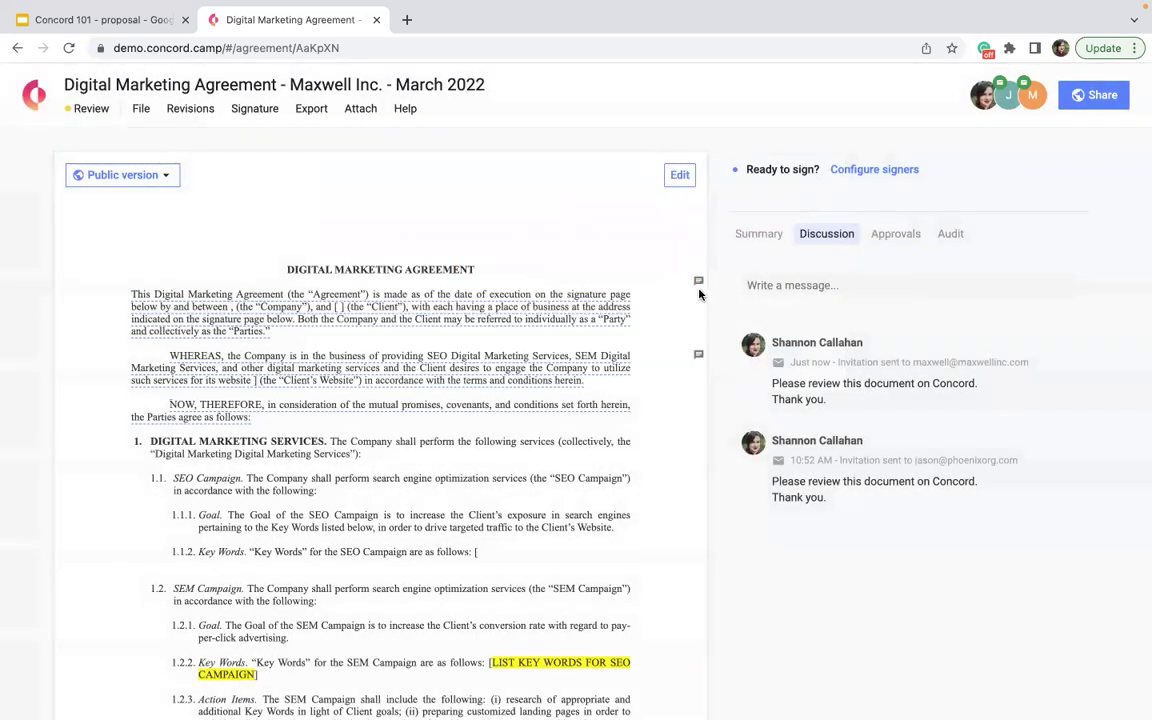
{"action": "left_click", "coordinate": [698, 283]}
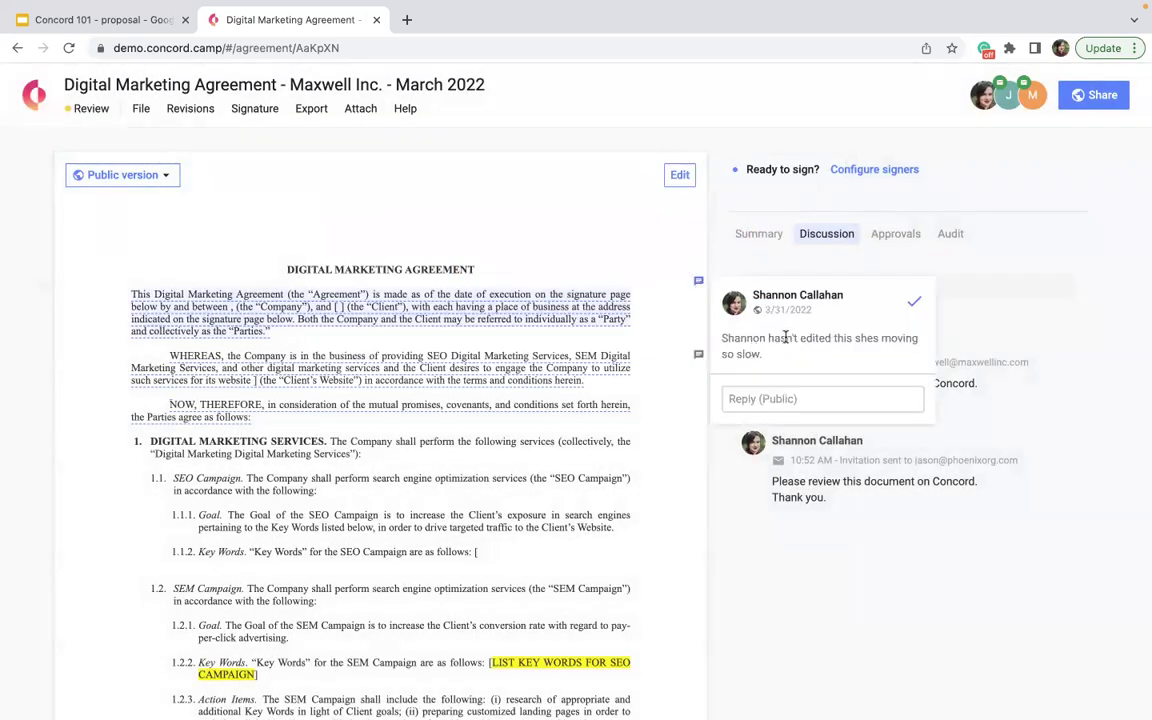
- Resolve the opening-paragraph comment and, via Audit > Comments, the internal WHEREAS 'this is unclear' comment
{"action": "left_click", "coordinate": [914, 305]}
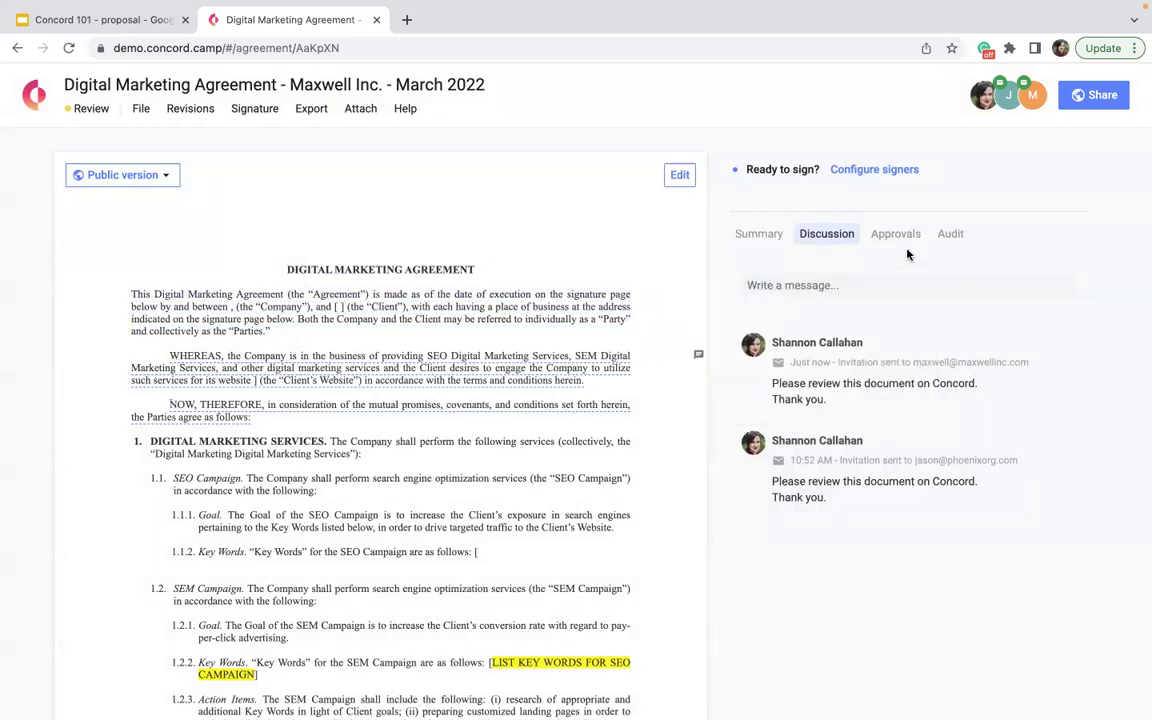
{"action": "left_click", "coordinate": [940, 236]}
{"action": "left_click", "coordinate": [858, 283]}
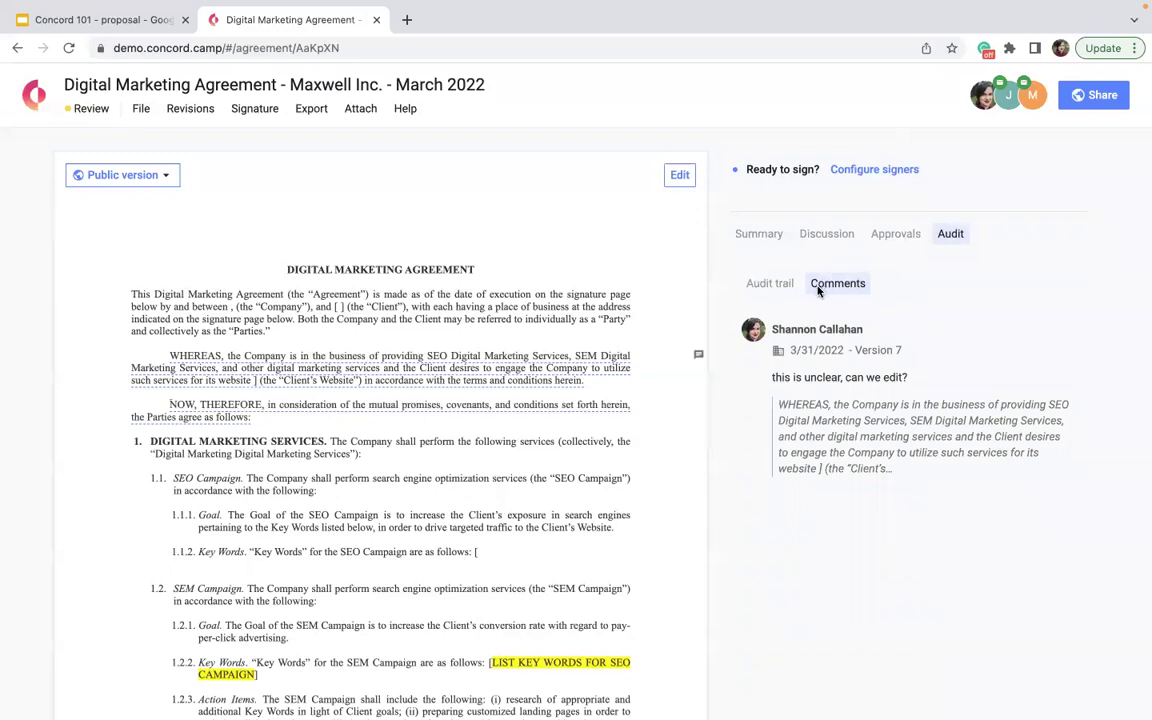
{"action": "left_click", "coordinate": [766, 286]}
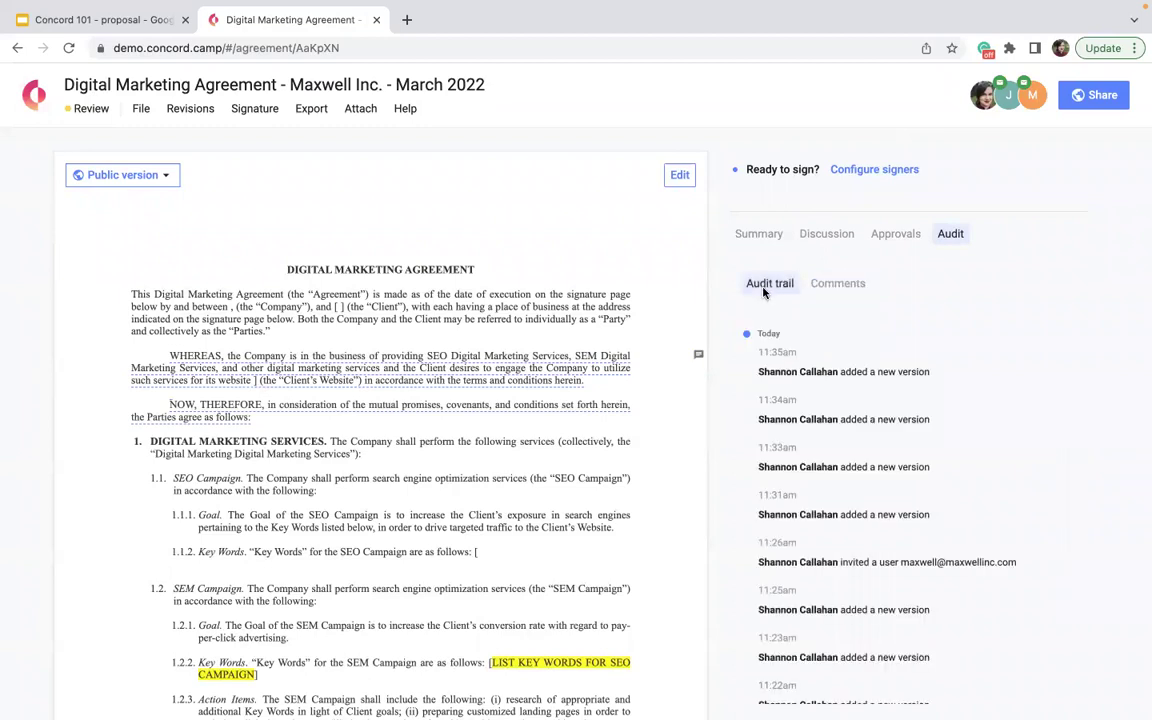
{"action": "scroll", "coordinate": [770, 645], "scroll_direction": "down", "scroll_amount": 5}
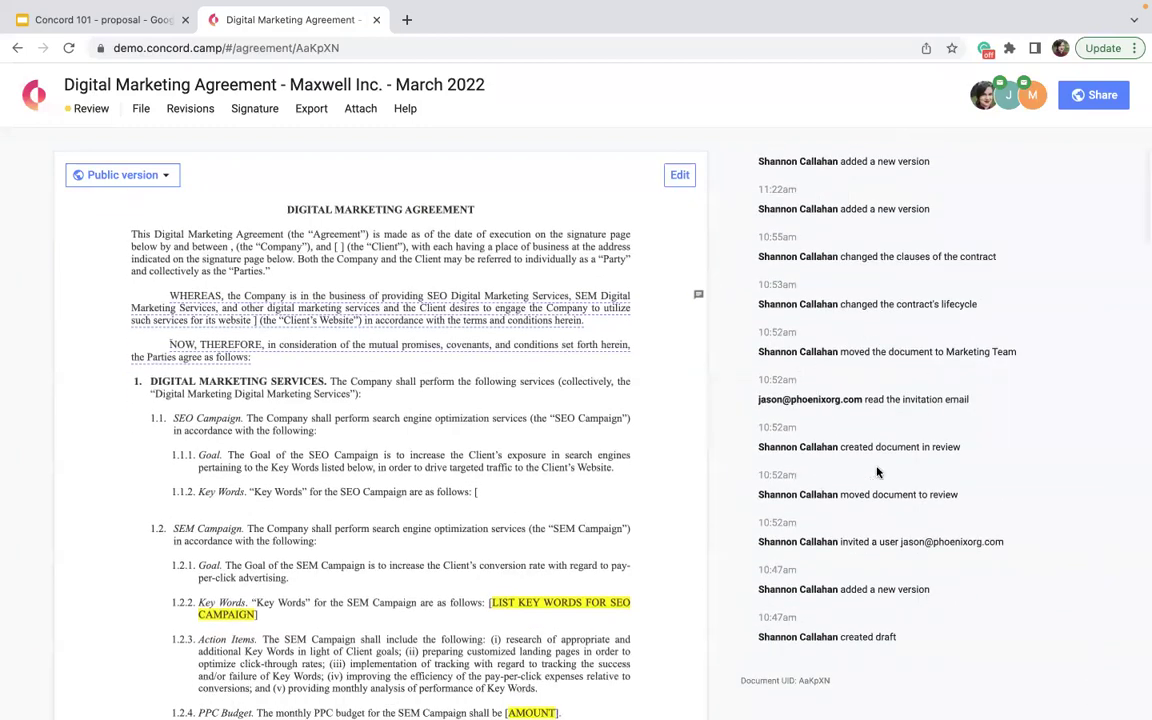
{"action": "scroll", "coordinate": [876, 466], "scroll_direction": "up", "scroll_amount": 10}
{"action": "left_click", "coordinate": [825, 283]}
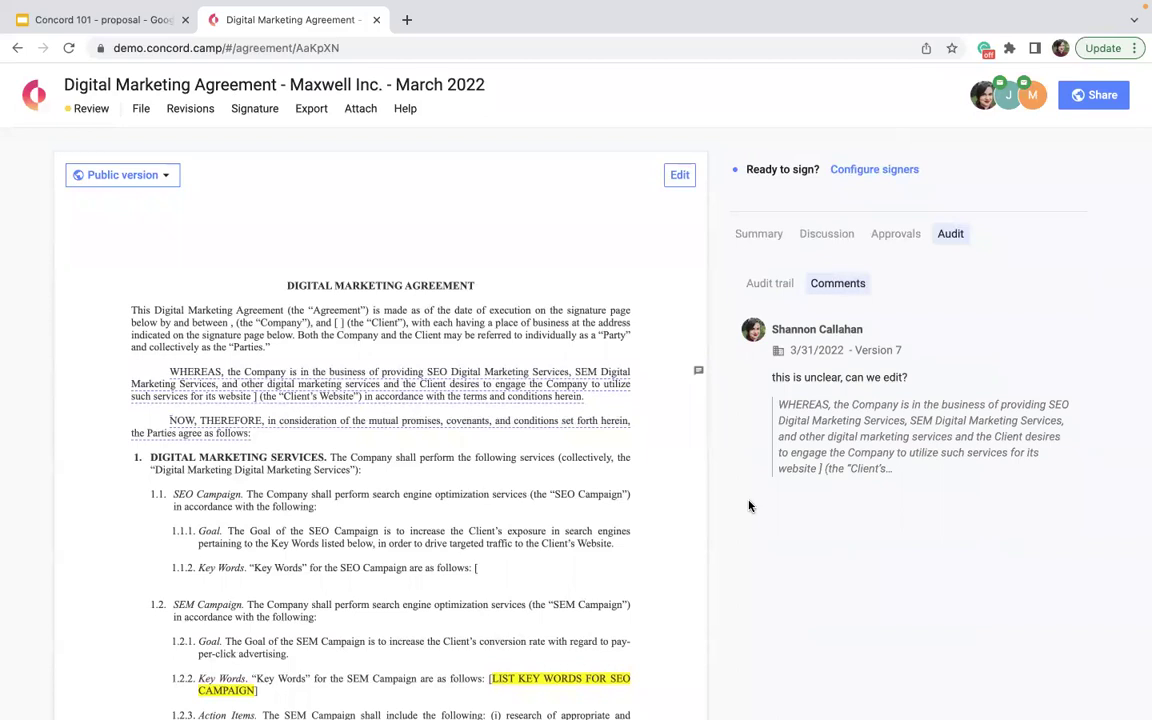
{"action": "left_click", "coordinate": [698, 371]}
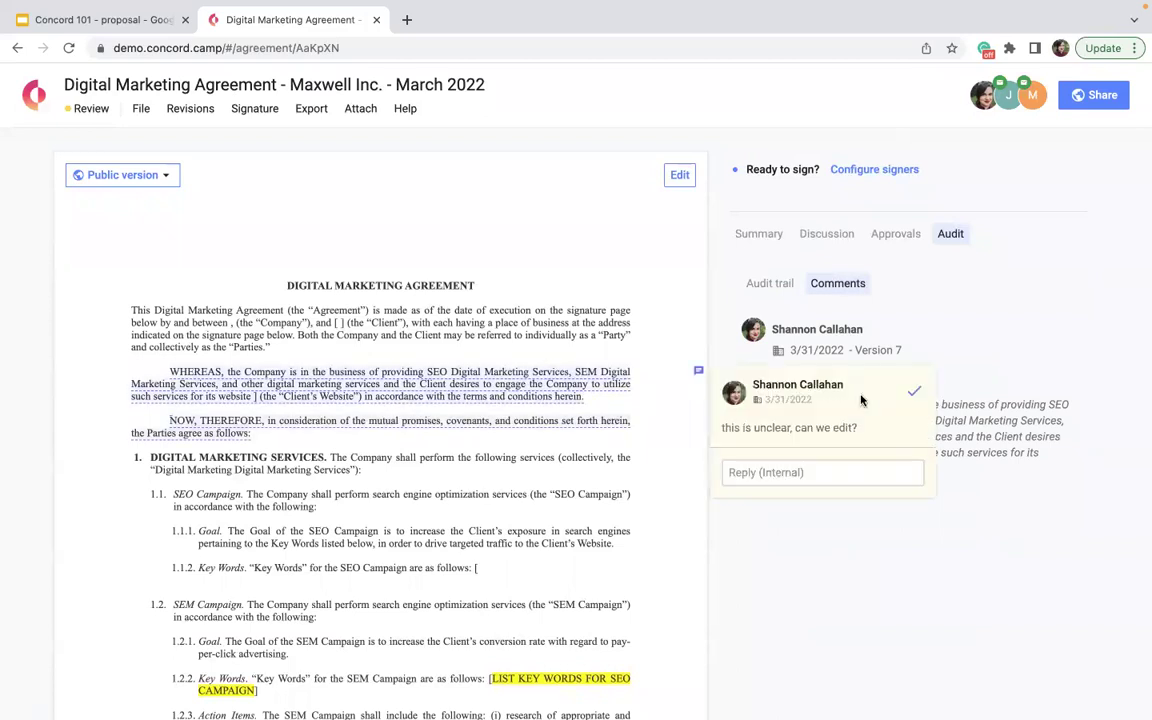
{"action": "left_click", "coordinate": [912, 396]}
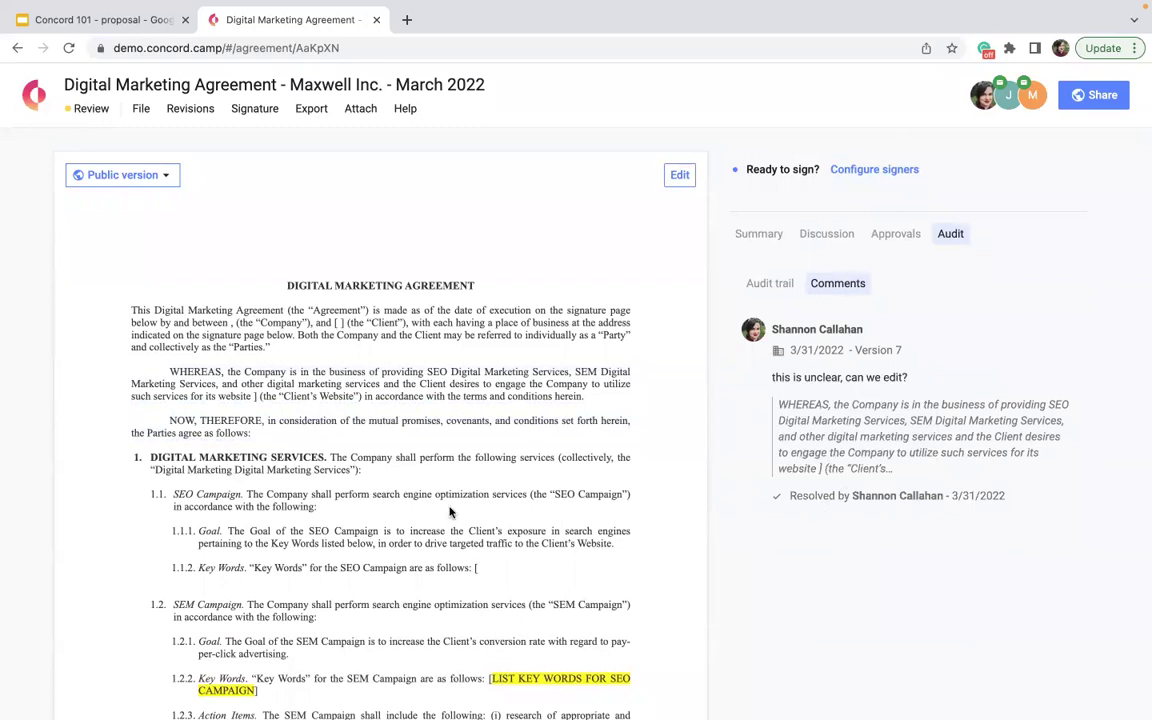
{"action": "triple_click", "coordinate": [178, 408]}
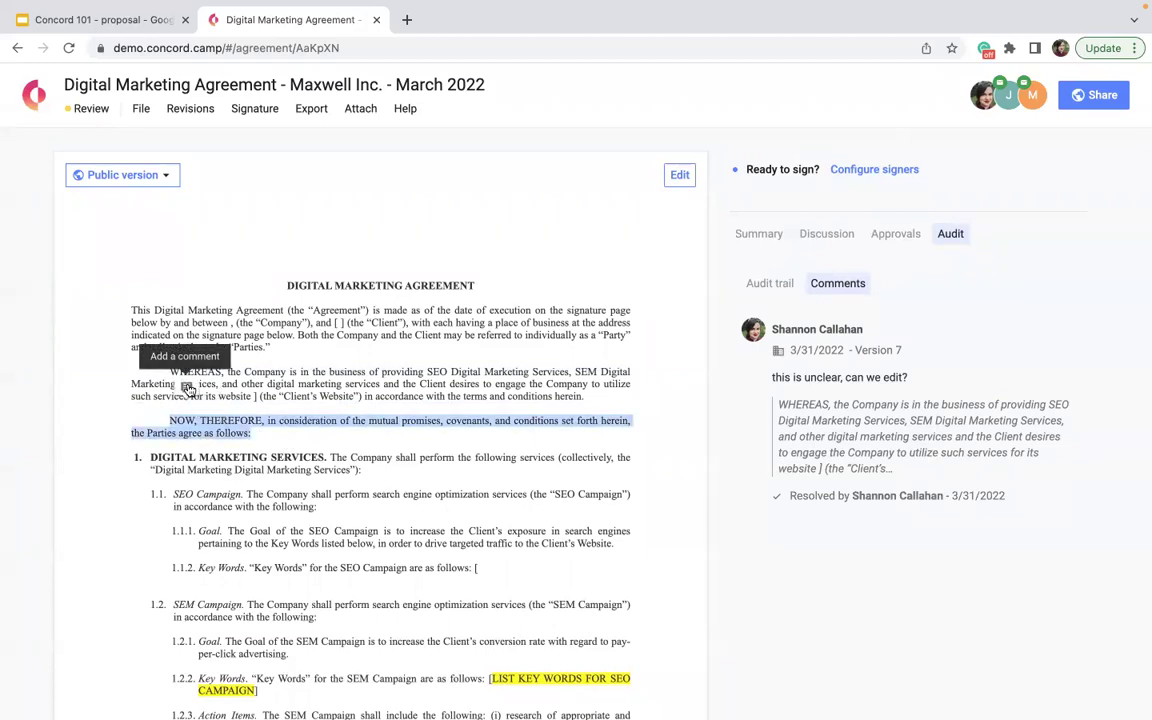
{"action": "left_click", "coordinate": [172, 352]}
{"action": "left_click", "coordinate": [738, 436]}
{"action": "type", "text": "this"}
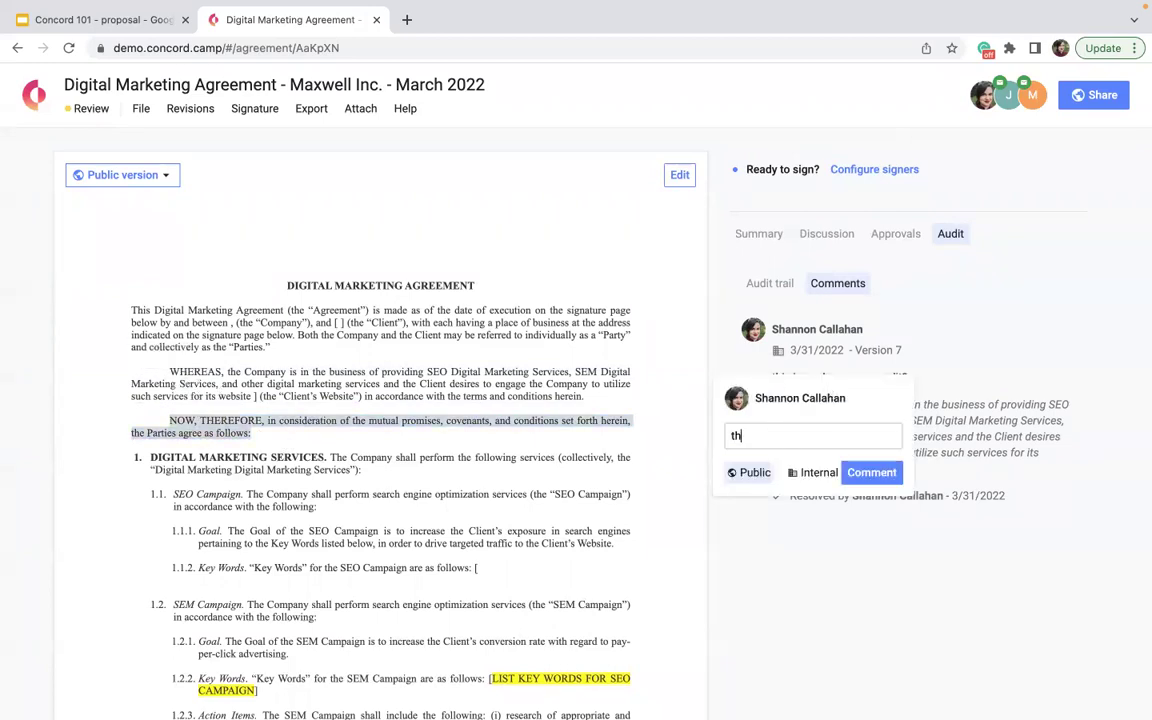
{"action": "type", "text": " will"}
{"action": "left_click", "coordinate": [864, 476]}
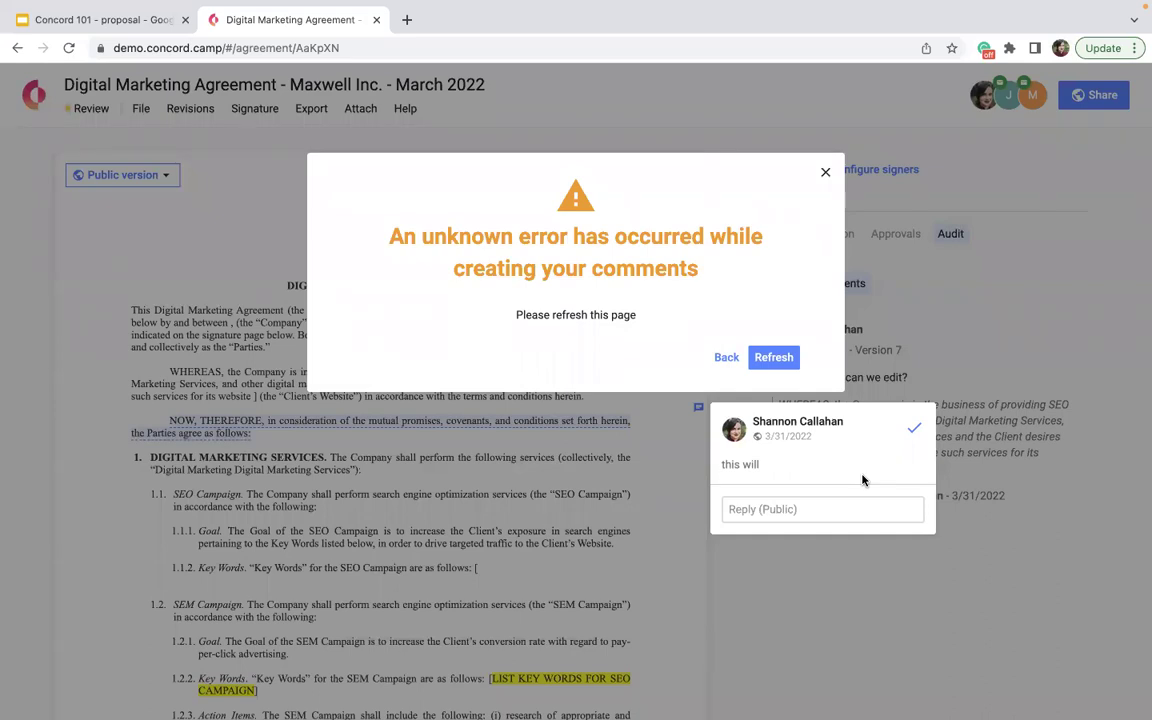
{"action": "left_click", "coordinate": [774, 357]}
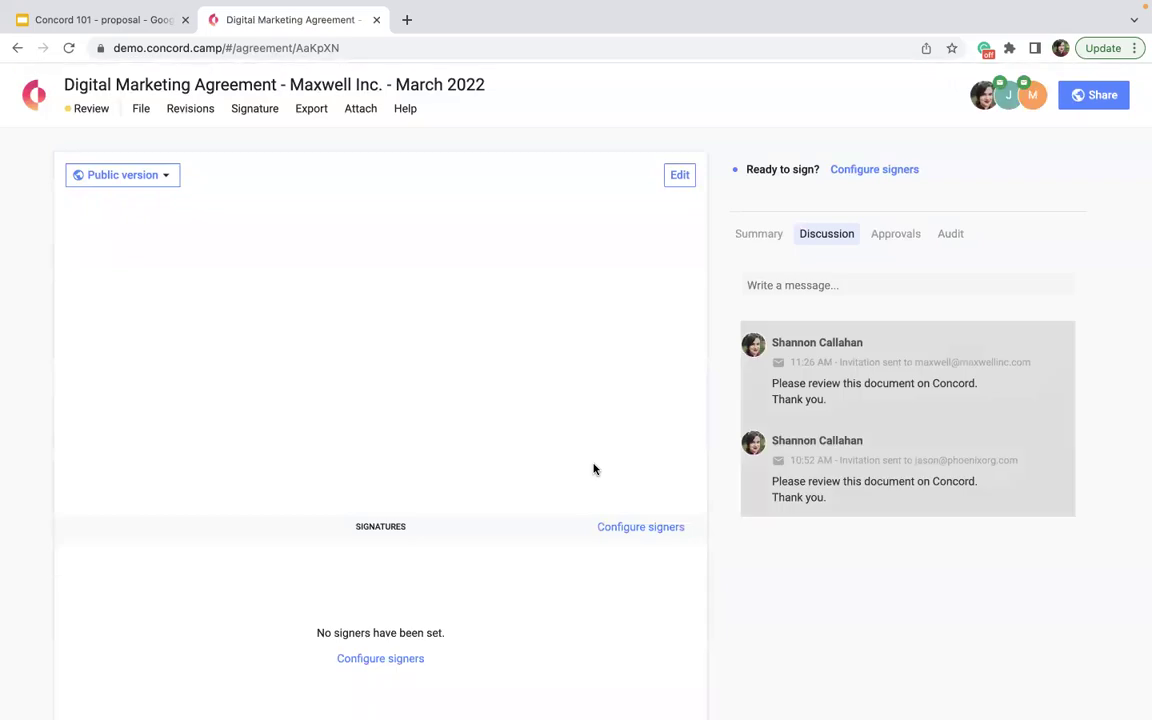
{"action": "left_click", "coordinate": [951, 234]}
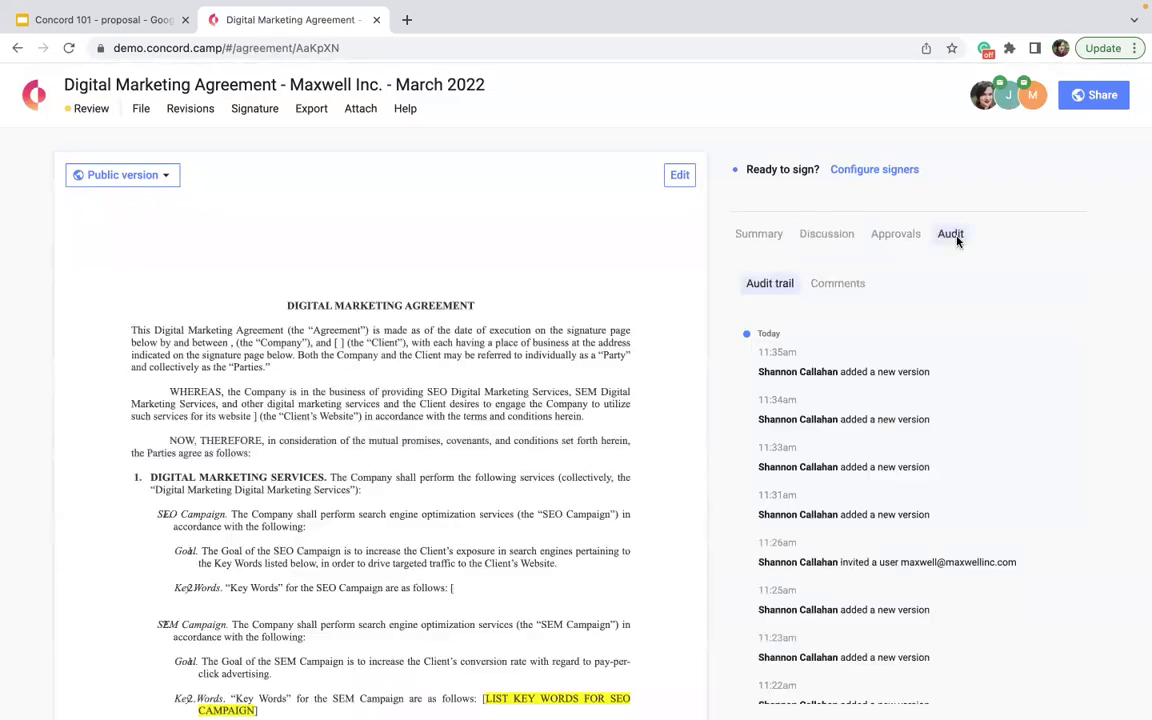
{"action": "left_click", "coordinate": [834, 286]}
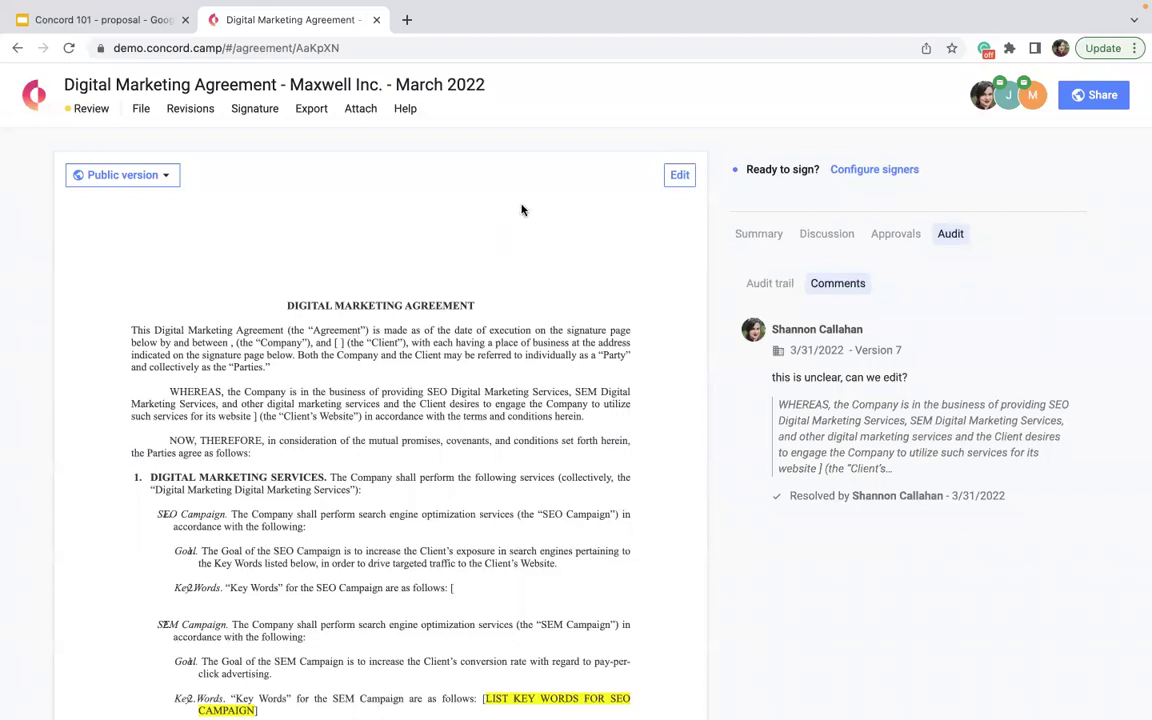
- Post the public discussion message 'finalize edits by friday eod.' and select its text
{"action": "left_click", "coordinate": [808, 229]}
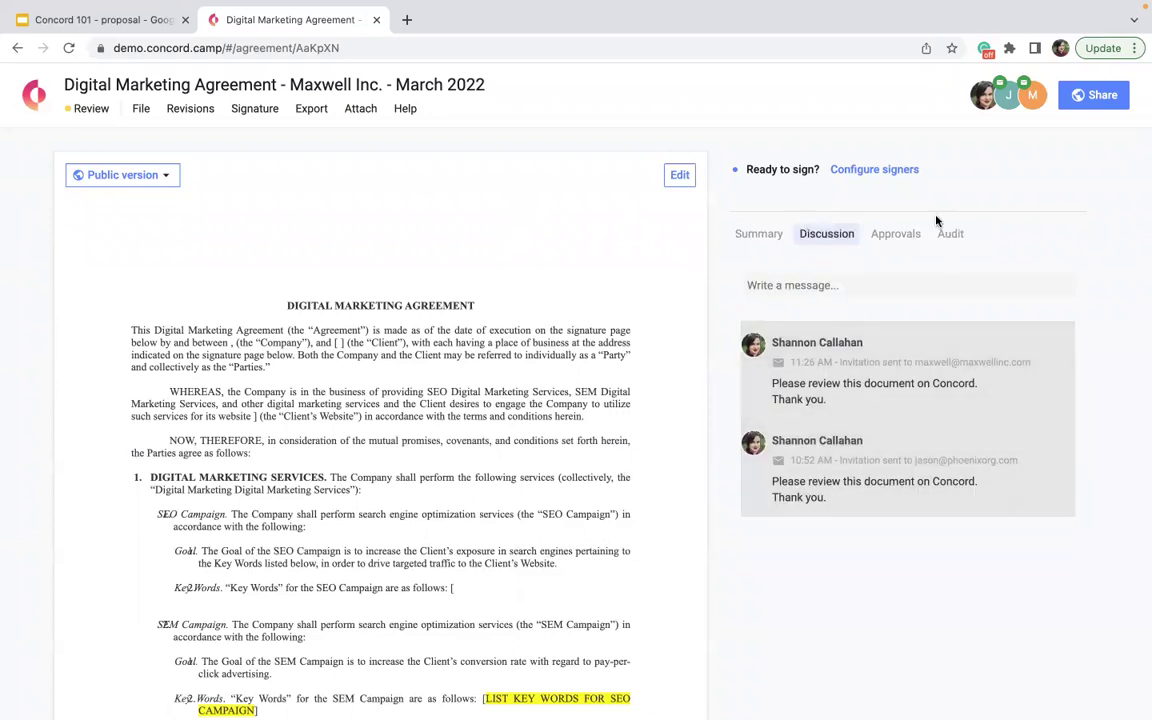
{"action": "left_click", "coordinate": [800, 284]}
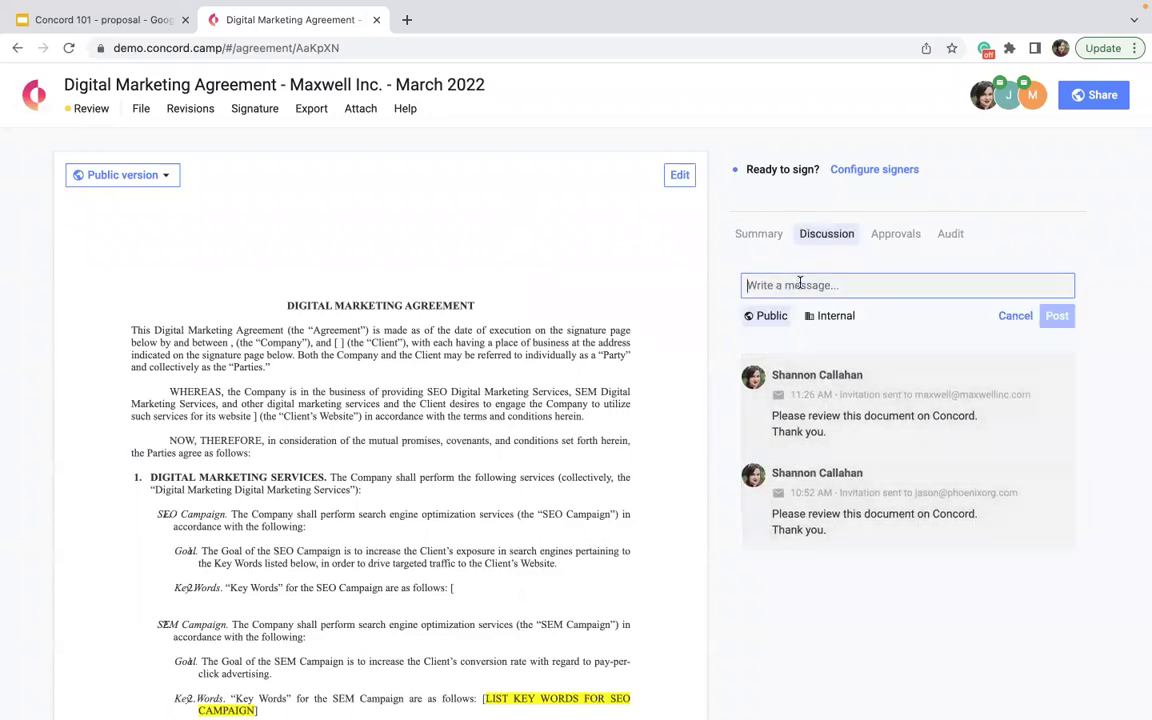
{"action": "left_click", "coordinate": [762, 318]}
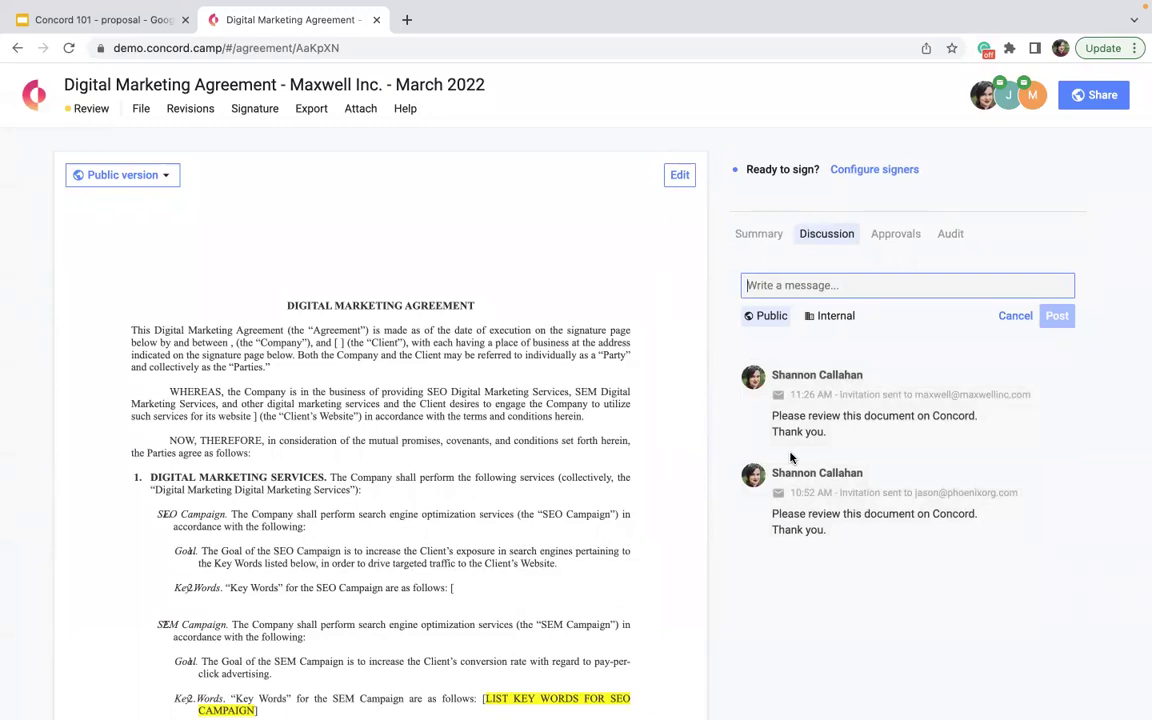
{"action": "type", "text": "finalize edits by friday eod"}
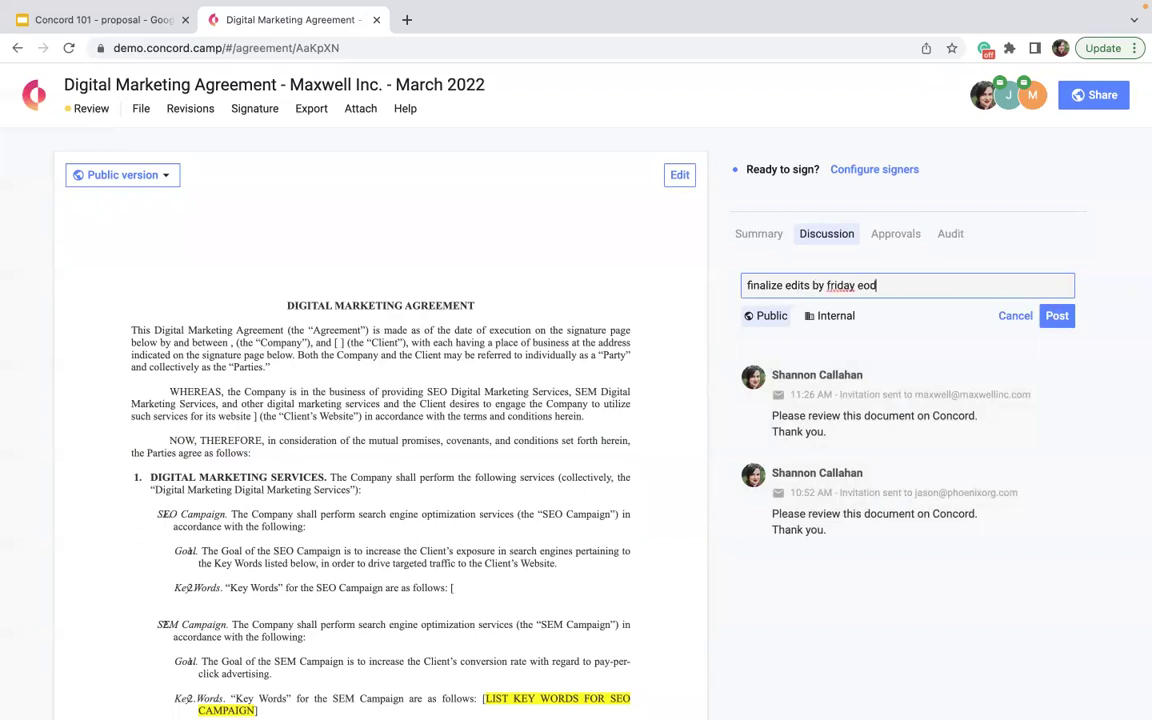
{"action": "type", "text": "."}
{"action": "left_click", "coordinate": [1057, 318]}
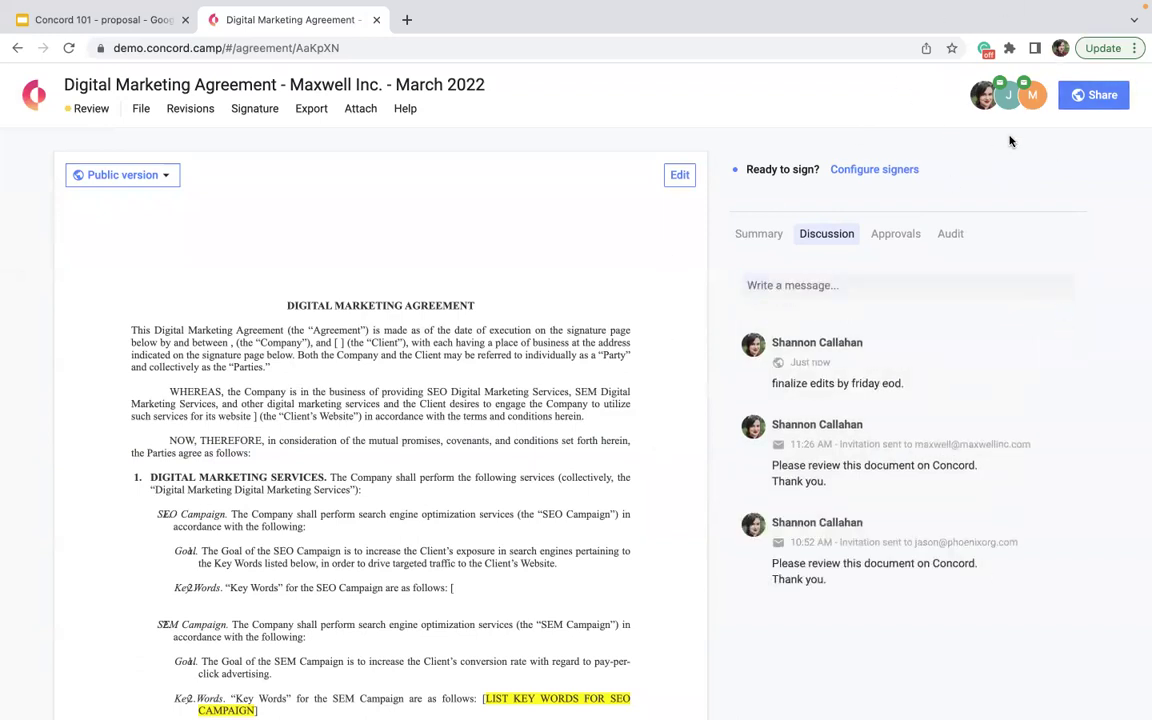
{"action": "left_click_drag", "start_coordinate": [904, 385], "coordinate": [772, 387]}
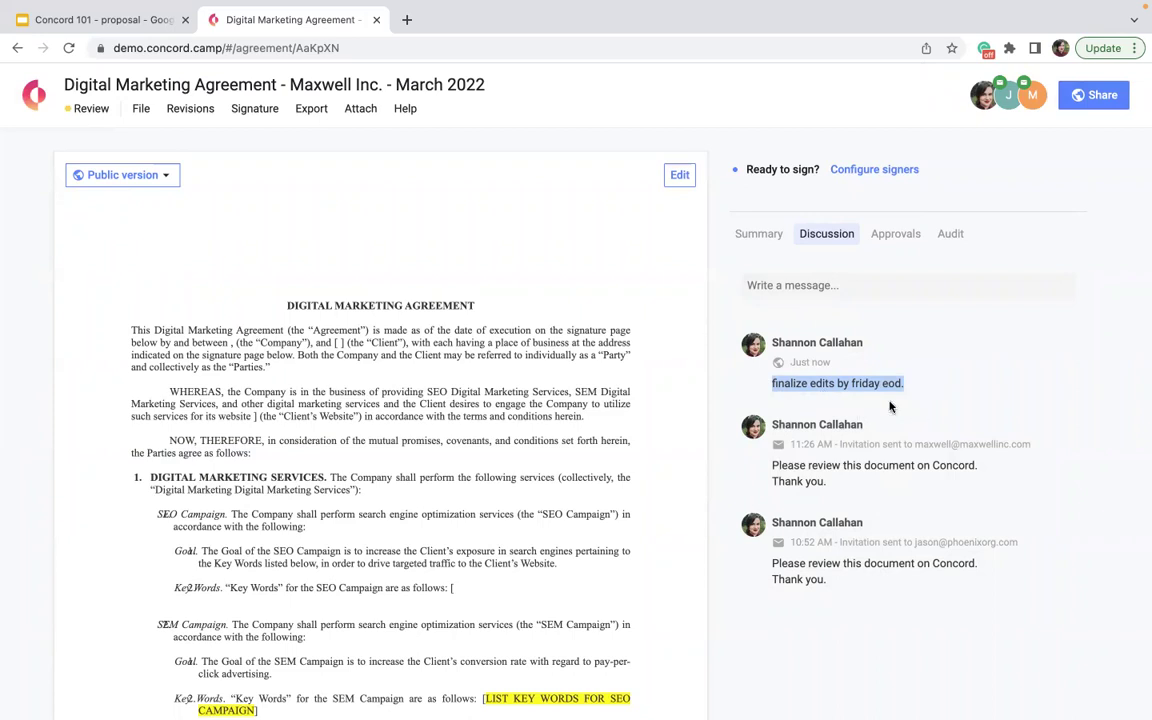
{"action": "left_click_drag", "start_coordinate": [907, 390], "coordinate": [774, 390]}
- Go to the personal Preferences page through the organization menu's Settings
{"action": "left_click", "coordinate": [31, 97]}
{"action": "left_click", "coordinate": [30, 697]}
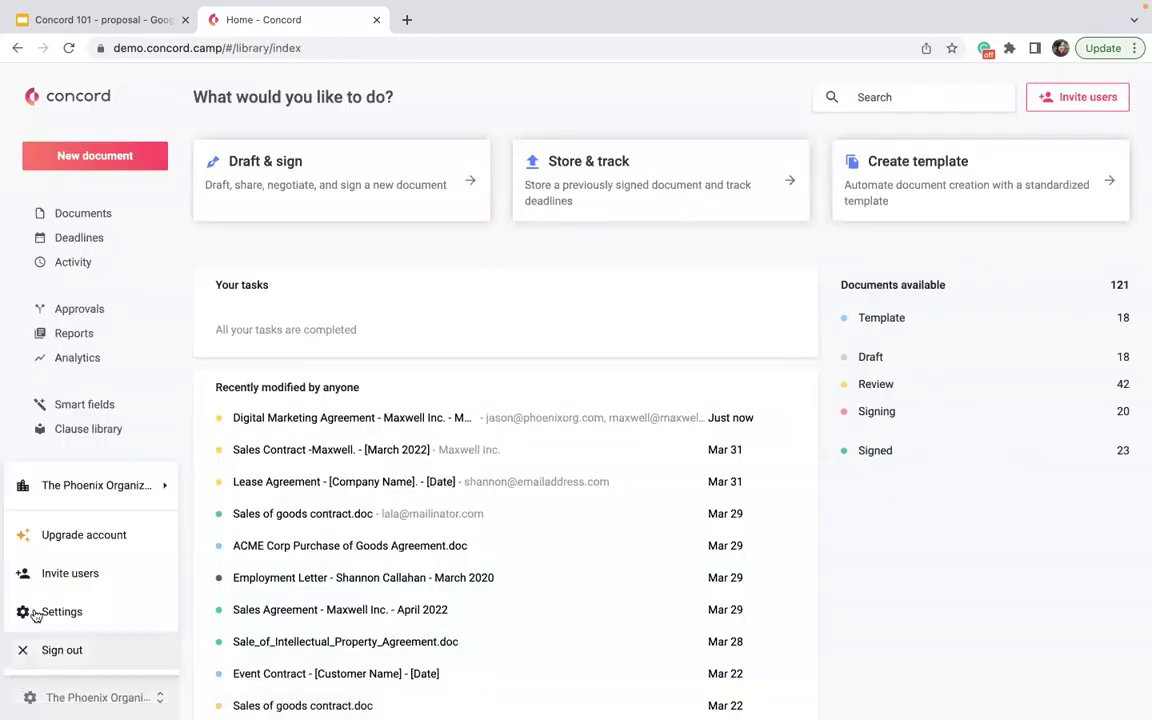
{"action": "left_click", "coordinate": [33, 610]}
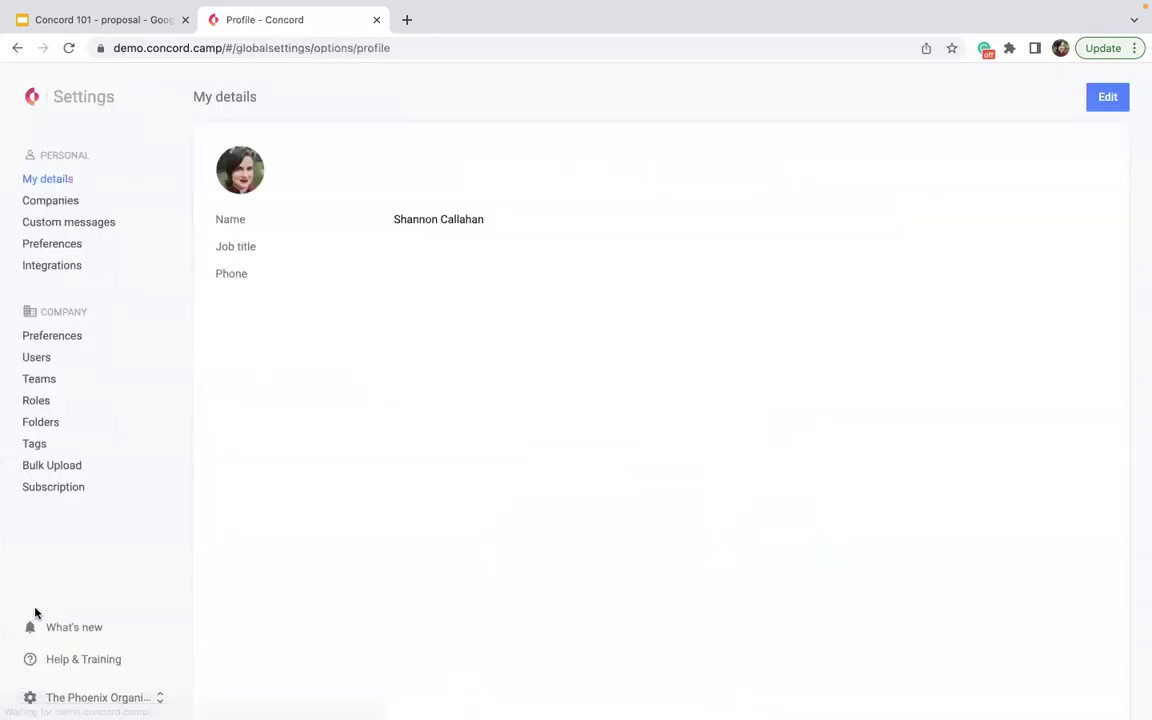
{"action": "left_click", "coordinate": [50, 244]}
{"action": "scroll", "coordinate": [360, 416], "scroll_direction": "down", "scroll_amount": 3}
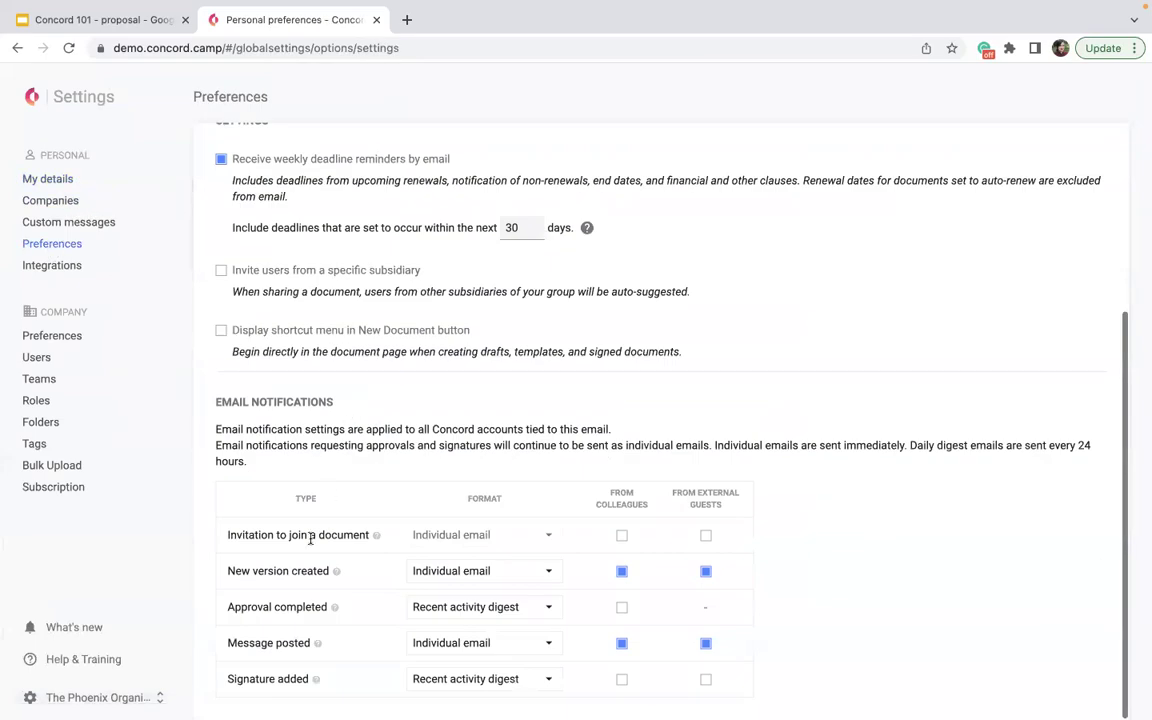
- Switch Message posted notifications to a recent activity digest, then back to individual emails
{"action": "left_click", "coordinate": [548, 643]}
{"action": "left_click", "coordinate": [510, 588]}
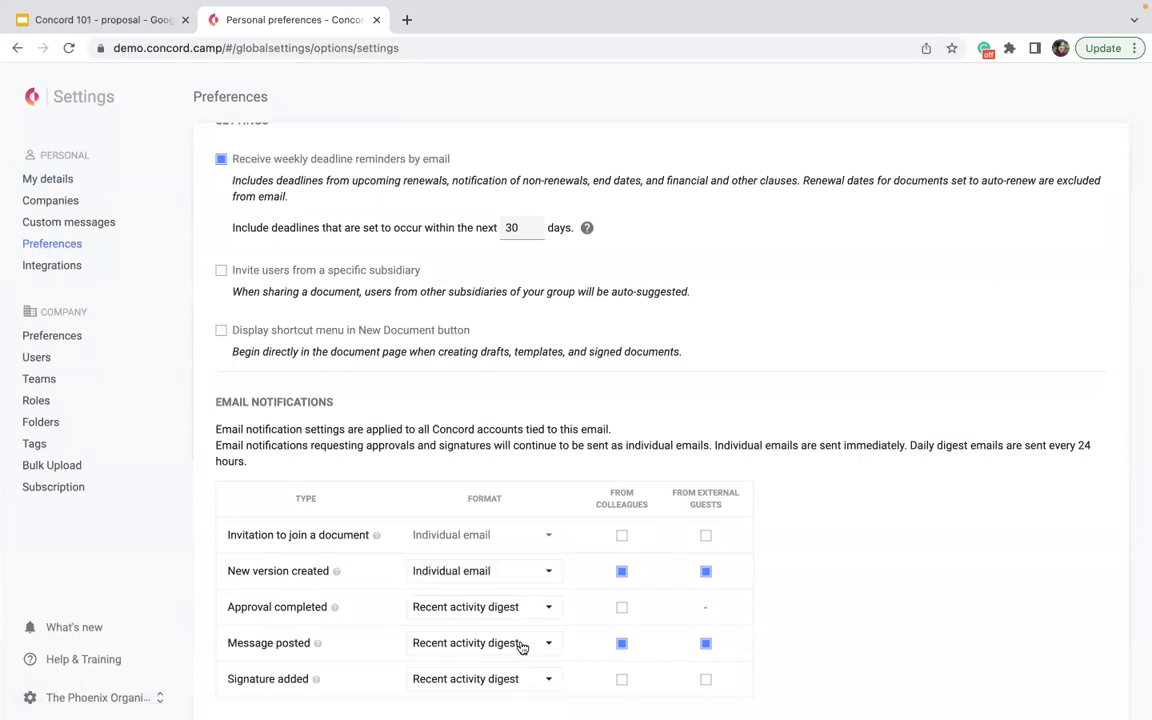
{"action": "left_click", "coordinate": [520, 643]}
{"action": "left_click", "coordinate": [536, 612]}
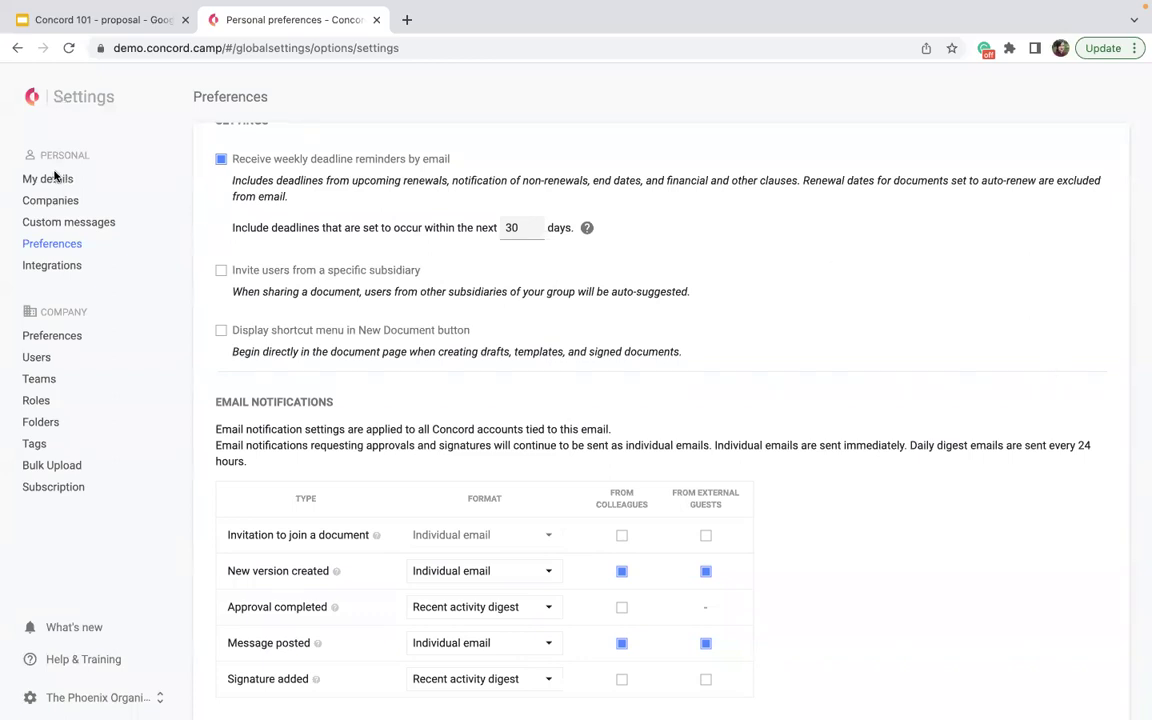
- Return home and reopen the Digital Marketing Agreement, scrolling through its public version
{"action": "left_click", "coordinate": [30, 95]}
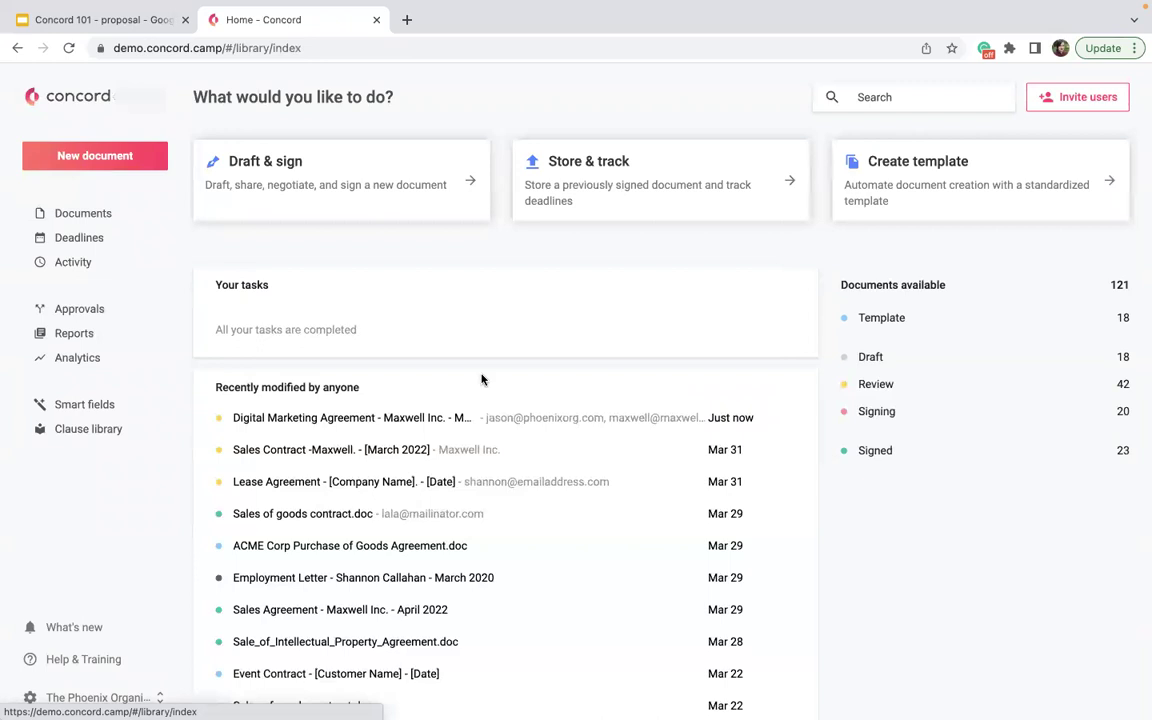
{"action": "left_click", "coordinate": [379, 418]}
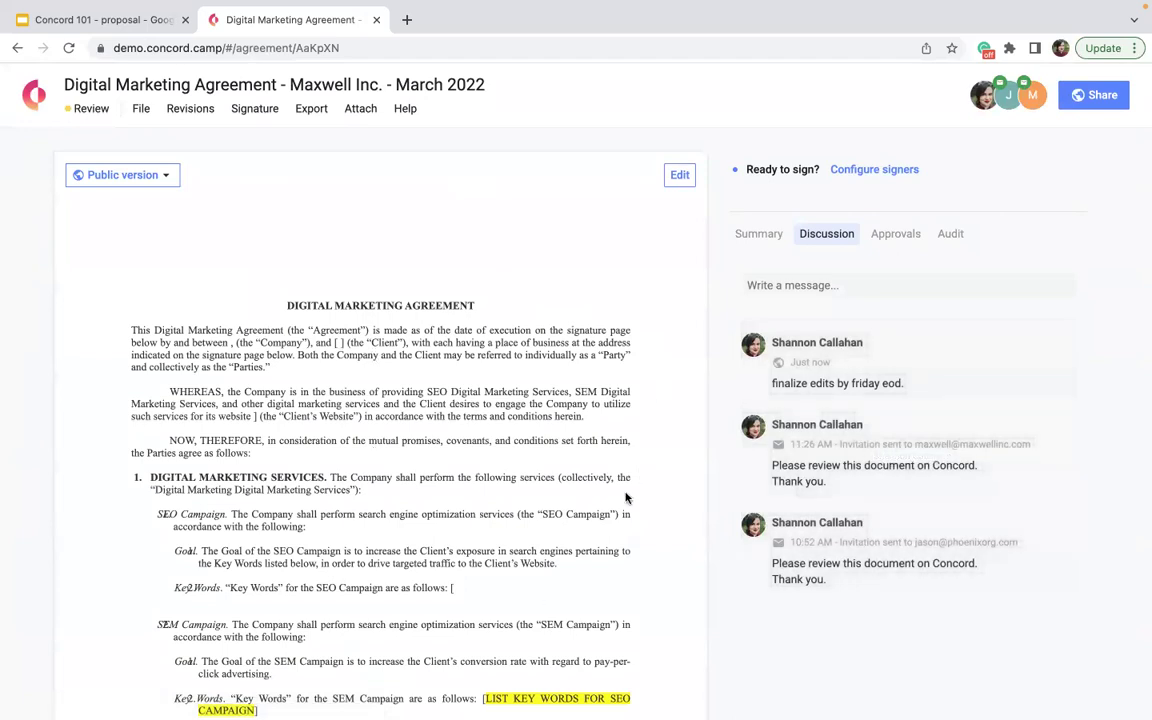
{"action": "scroll", "coordinate": [221, 568], "scroll_direction": "down", "scroll_amount": 3}
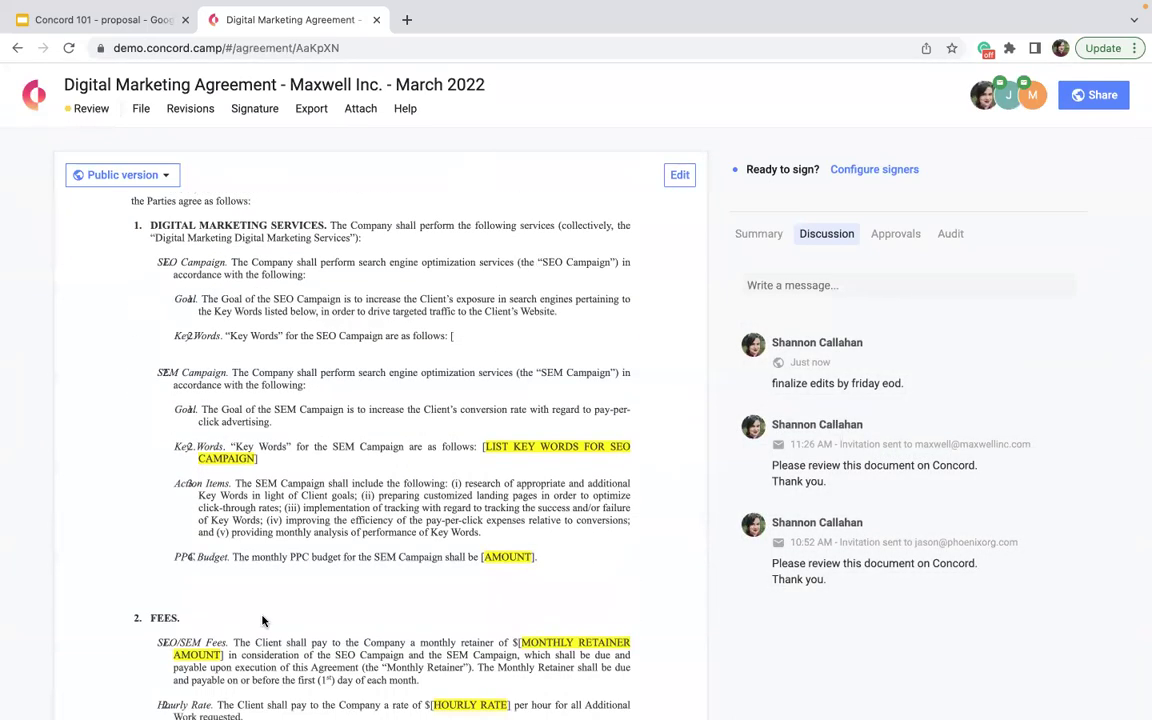
{"action": "scroll", "coordinate": [263, 621], "scroll_direction": "up", "scroll_amount": 3}
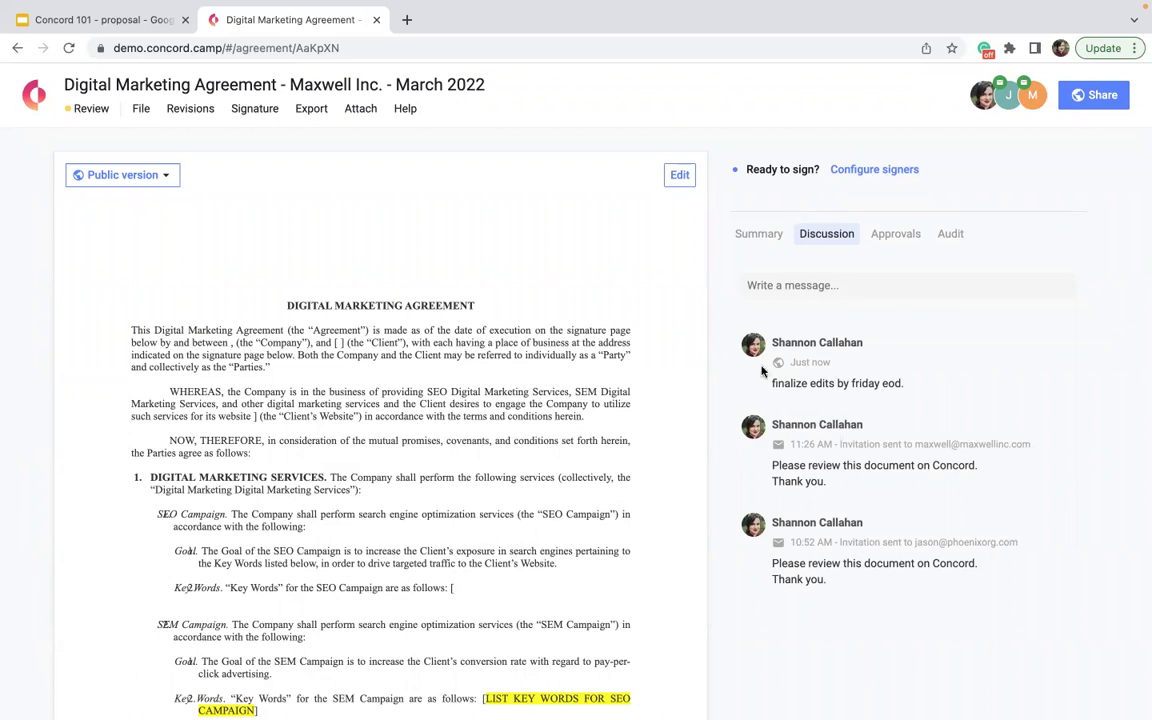
- In edit mode, add a 'COmpany' short-answer field after 'the Parties agree as follows:'
{"action": "left_click", "coordinate": [680, 175]}
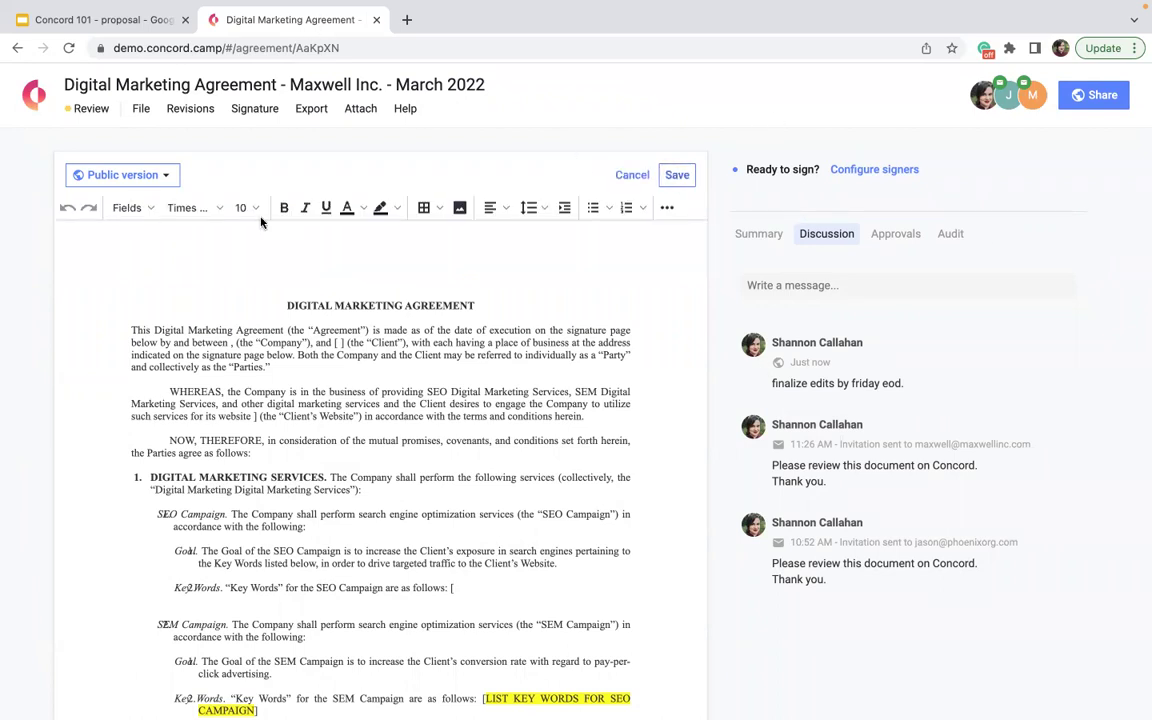
{"action": "left_click", "coordinate": [127, 207]}
{"action": "left_click", "coordinate": [138, 258]}
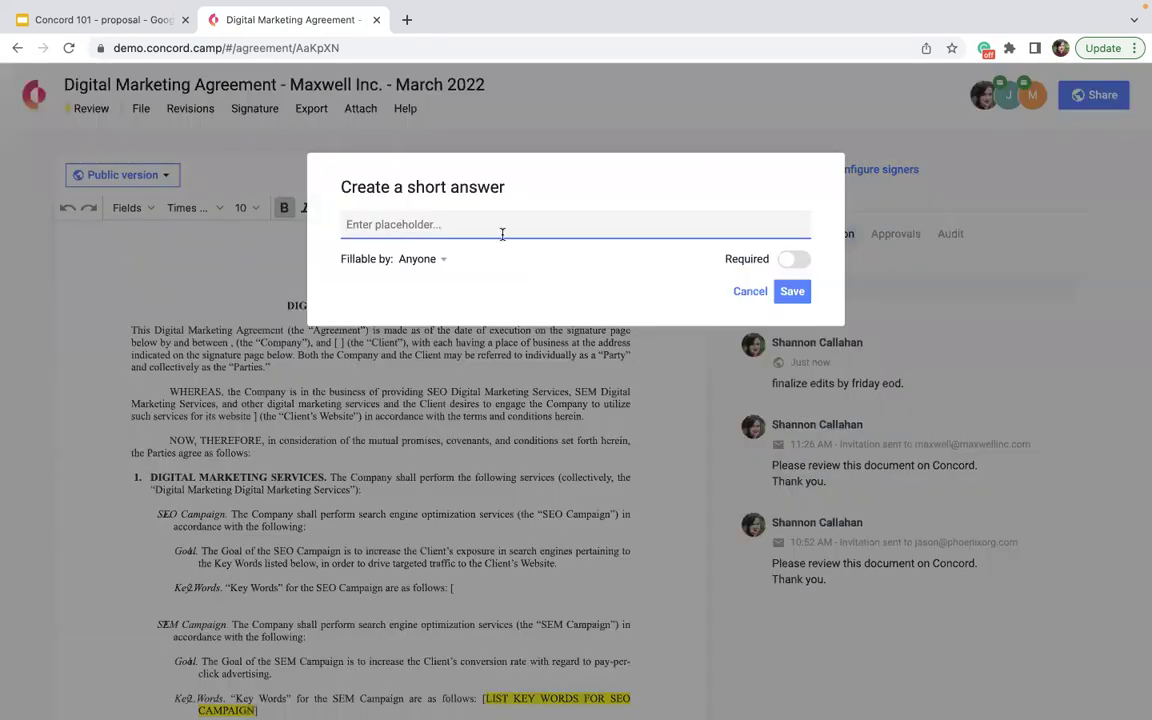
{"action": "type", "text": "COmpany"}
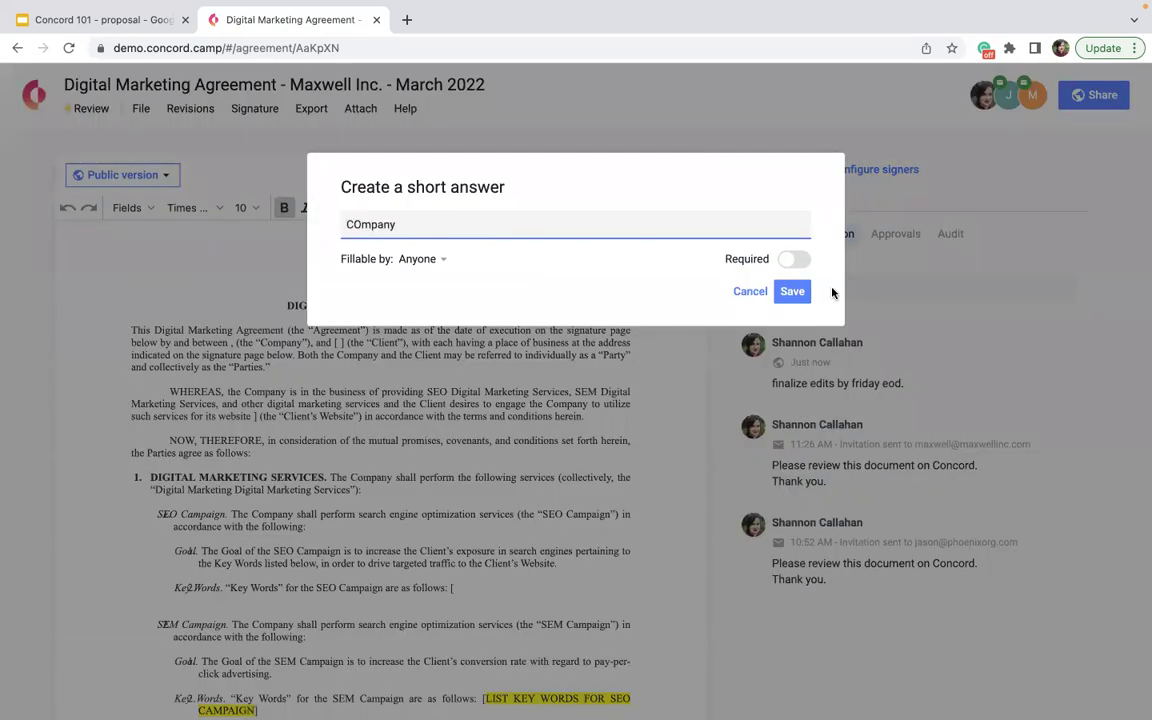
{"action": "left_click", "coordinate": [792, 291]}
{"action": "left_click_drag", "start_coordinate": [280, 309], "coordinate": [252, 459]}
- Add a 'Name' short-answer field in the SEO Key Words line
{"action": "left_click", "coordinate": [127, 208]}
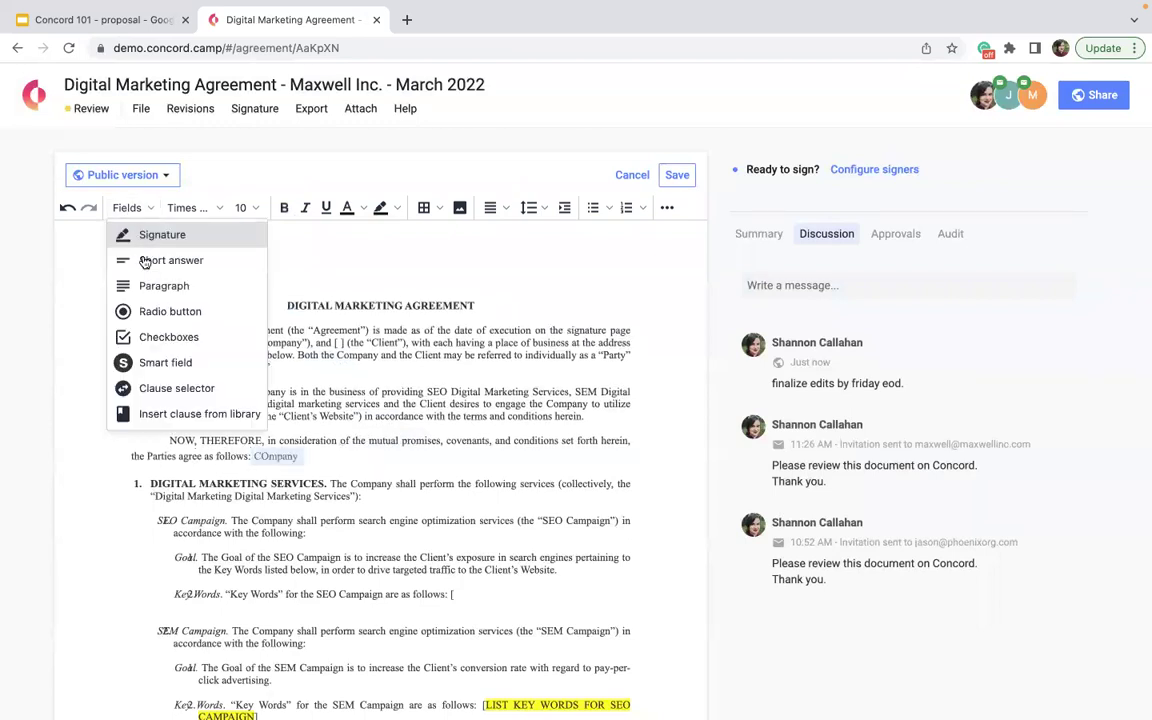
{"action": "left_click", "coordinate": [147, 260]}
{"action": "type", "text": "Name"}
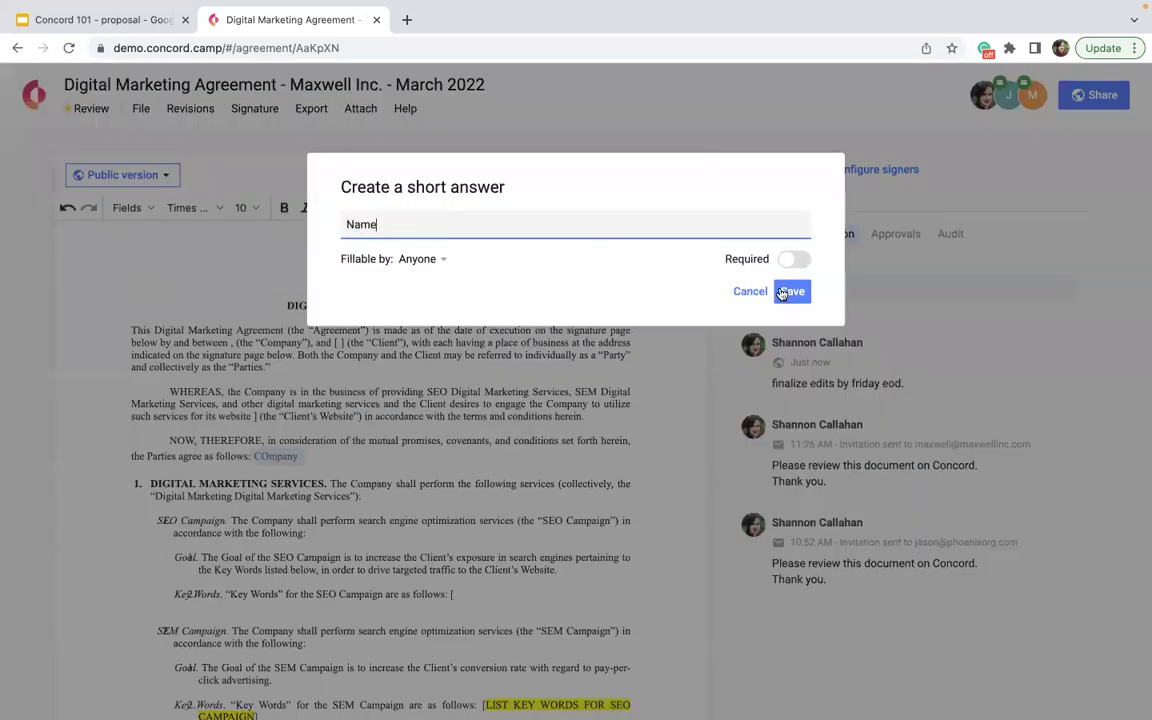
{"action": "left_click", "coordinate": [792, 291]}
{"action": "left_click_drag", "start_coordinate": [371, 515], "coordinate": [458, 595]}
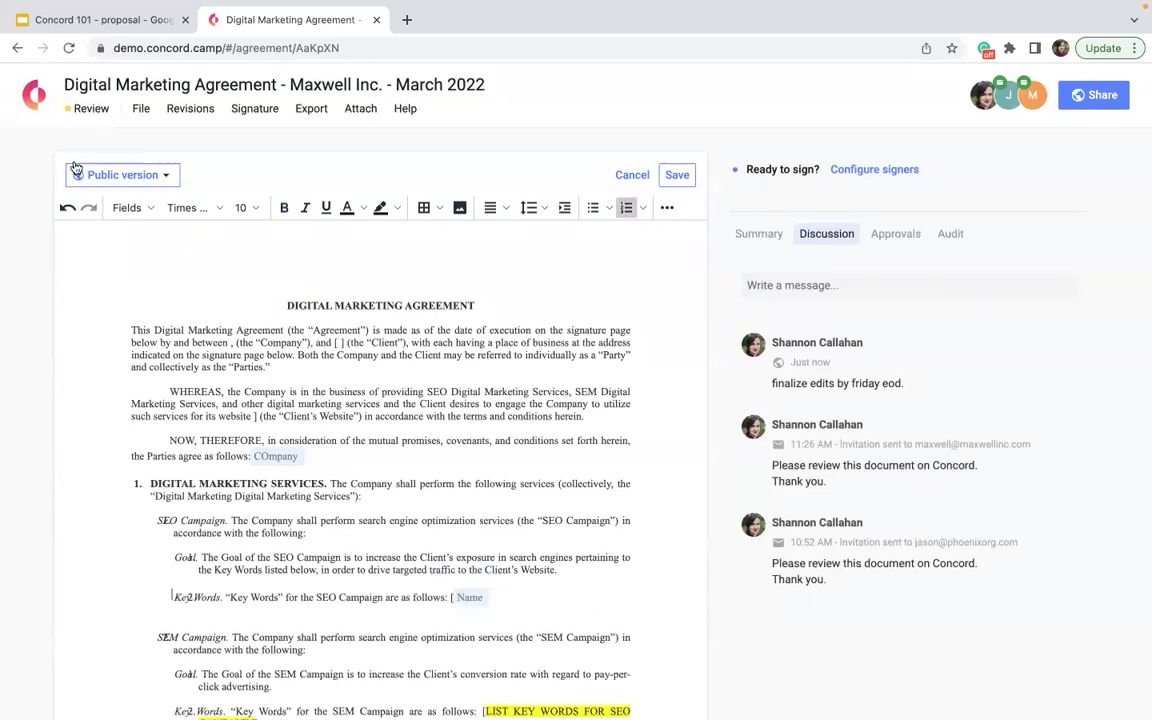
- Add a 'Phoen NUmber' short-answer field inside the SEO Campaign sentence
{"action": "left_click", "coordinate": [127, 208]}
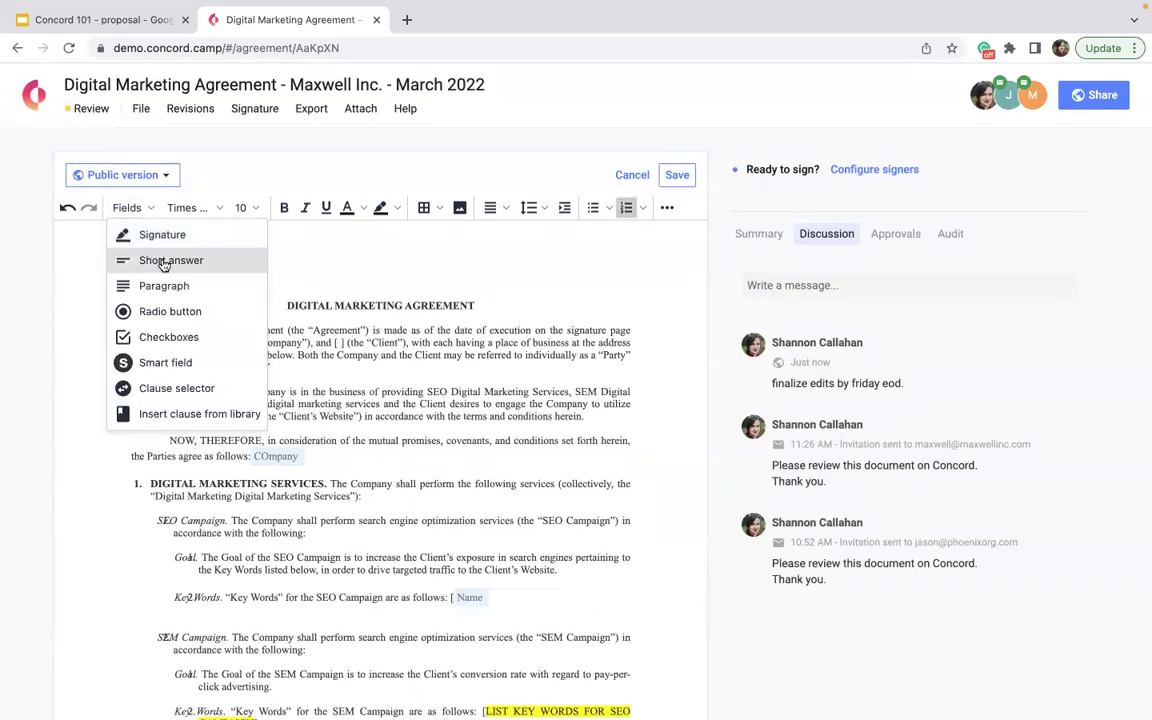
{"action": "left_click", "coordinate": [164, 262]}
{"action": "type", "text": "Phoen NUmber"}
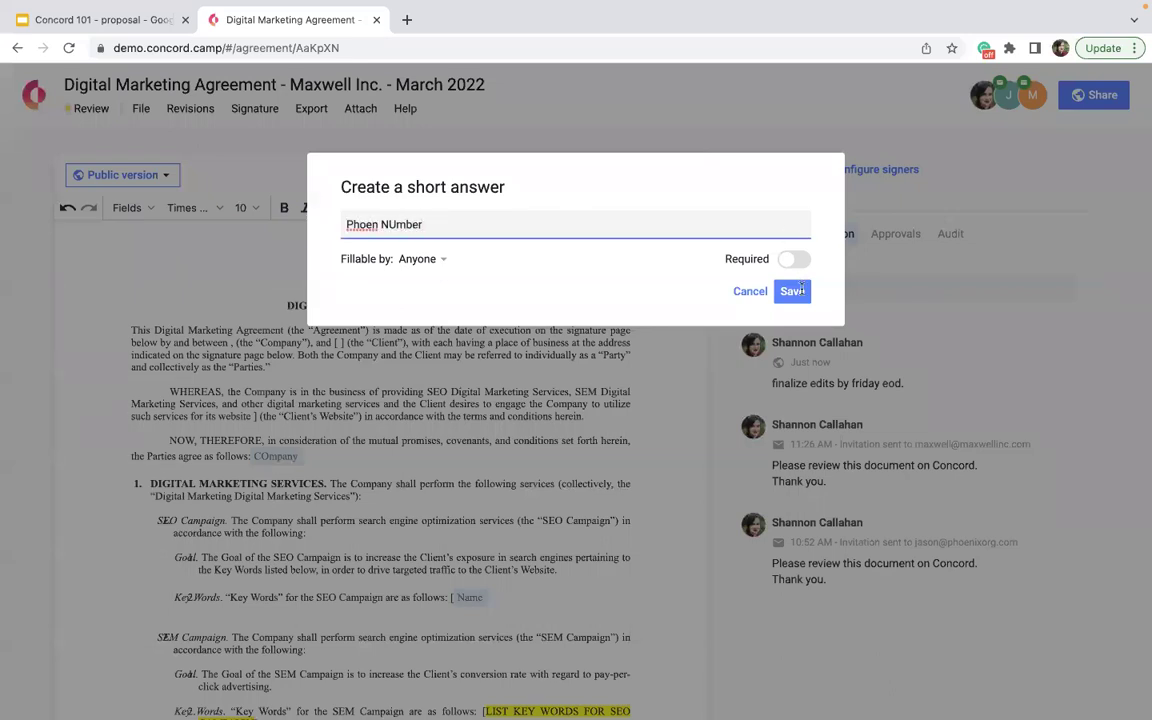
{"action": "left_click", "coordinate": [794, 291]}
{"action": "left_click_drag", "start_coordinate": [521, 606], "coordinate": [443, 522]}
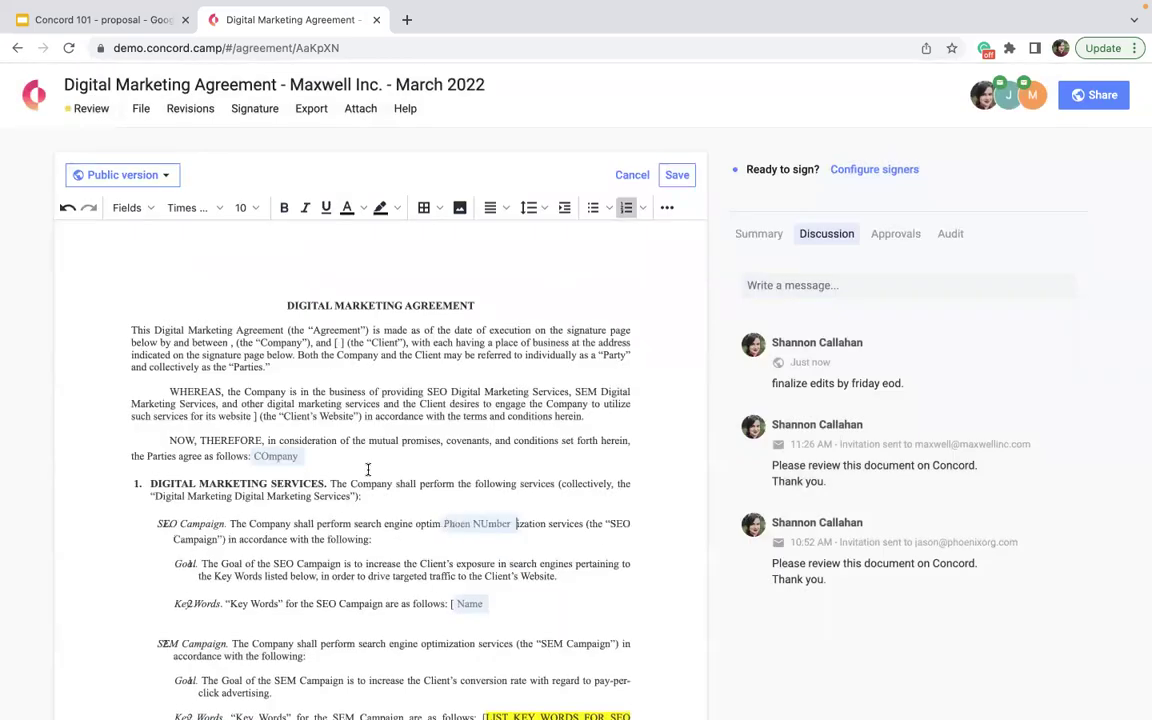
- Insert the Actual Cost smart field after 'click advertising.' and save the public version
{"action": "left_click", "coordinate": [125, 207]}
{"action": "left_click", "coordinate": [160, 362]}
{"action": "left_click", "coordinate": [406, 280]}
{"action": "left_click", "coordinate": [794, 667]}
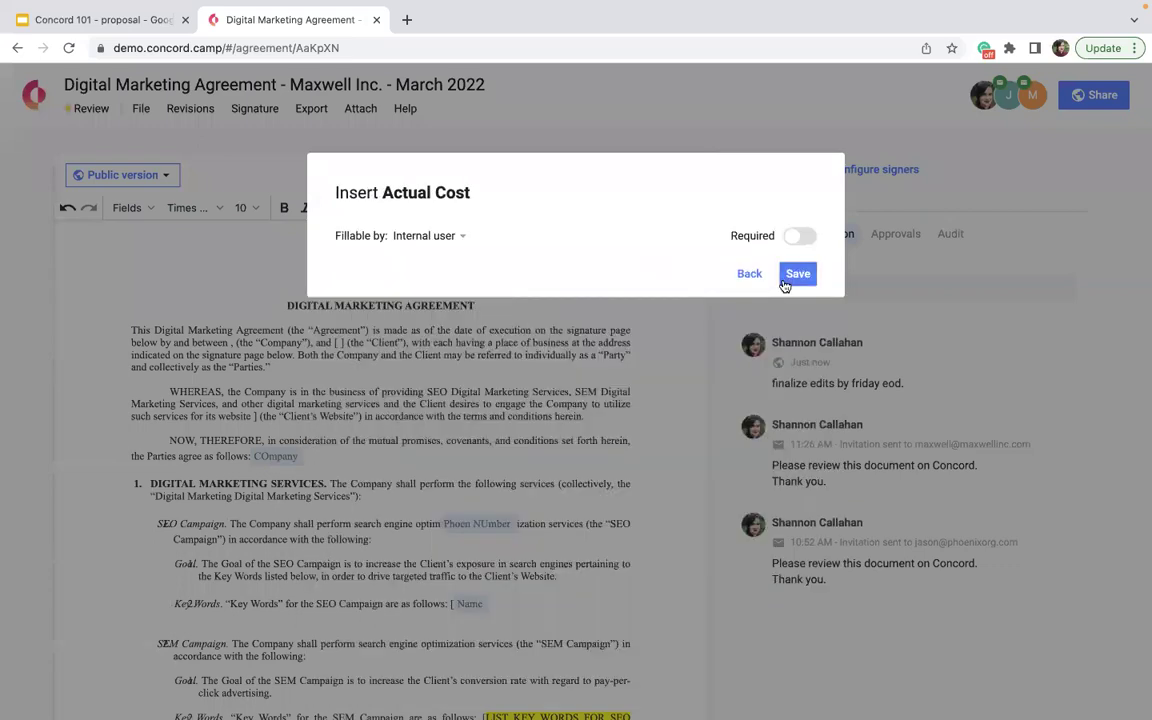
{"action": "left_click", "coordinate": [787, 279]}
{"action": "left_click_drag", "start_coordinate": [558, 523], "coordinate": [336, 690]}
{"action": "scroll", "coordinate": [336, 690], "scroll_direction": "down", "scroll_amount": 3}
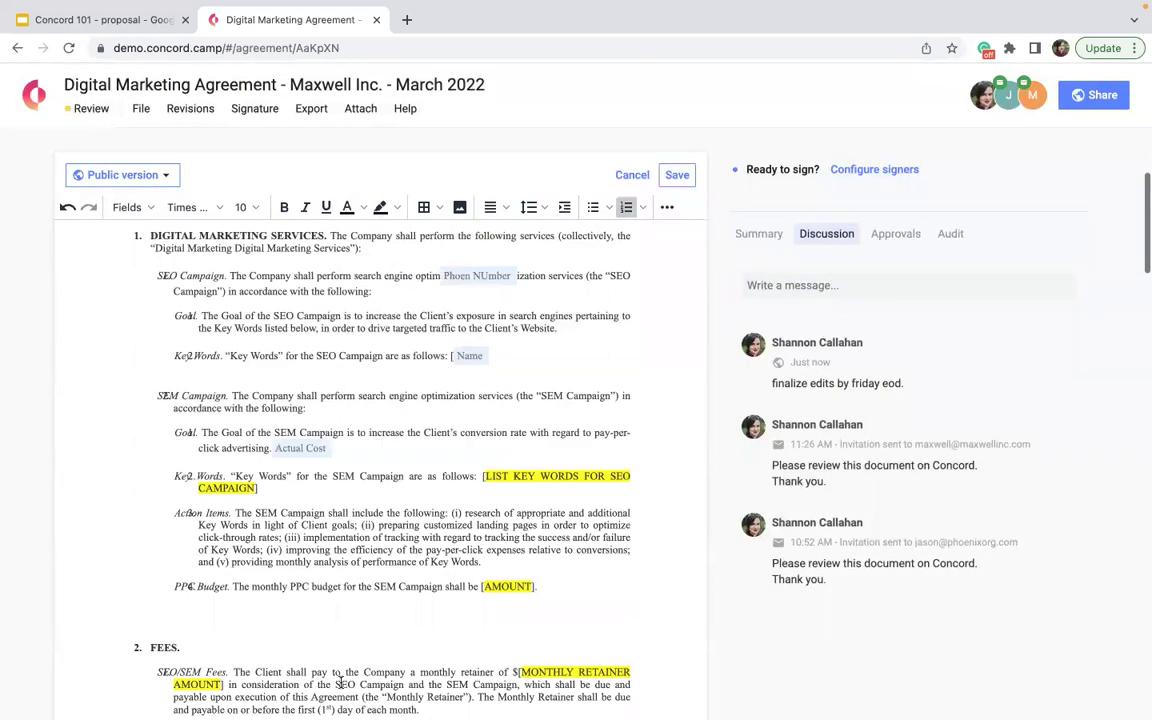
{"action": "left_click", "coordinate": [677, 180]}
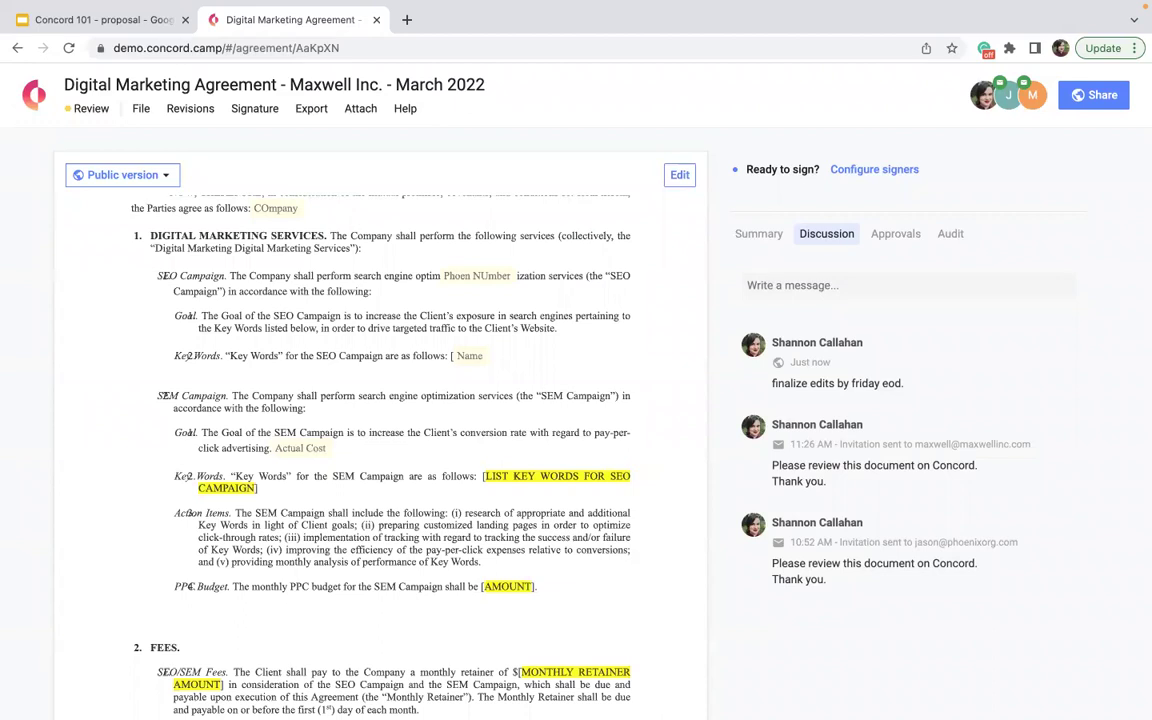
- In Approvals, compare the CEO NDA, Consulting Contract and General Lease Agreement approval workflows
{"action": "left_click", "coordinate": [1010, 95]}
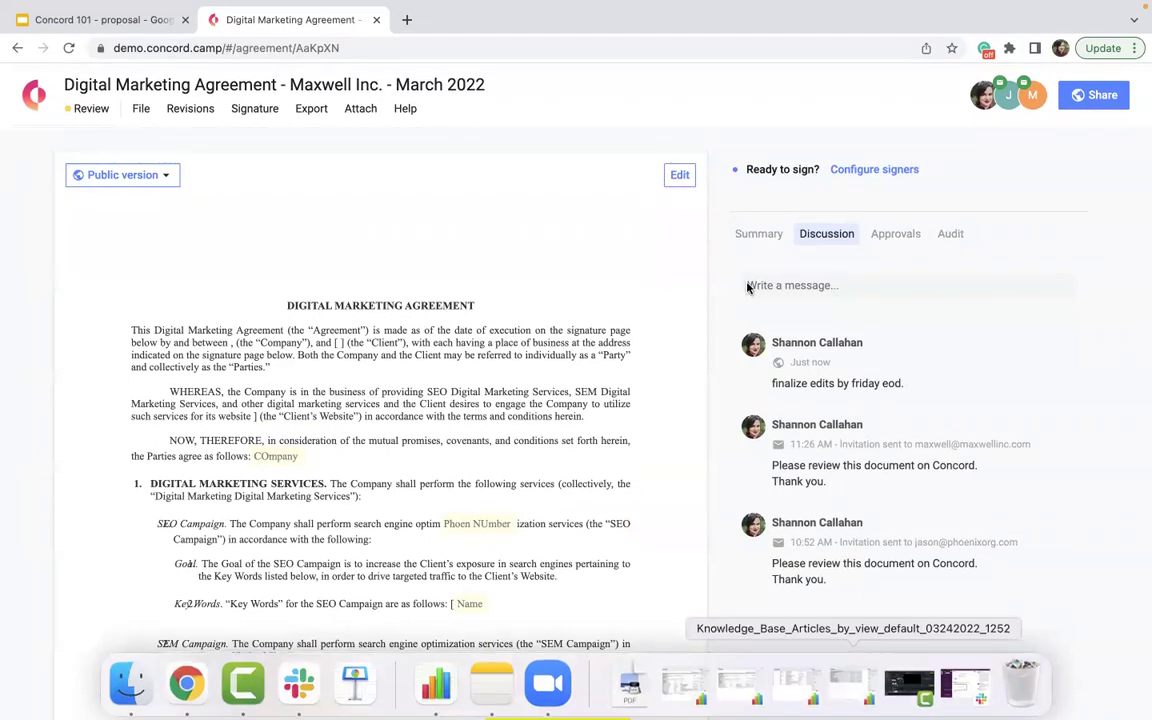
{"action": "left_click", "coordinate": [895, 234]}
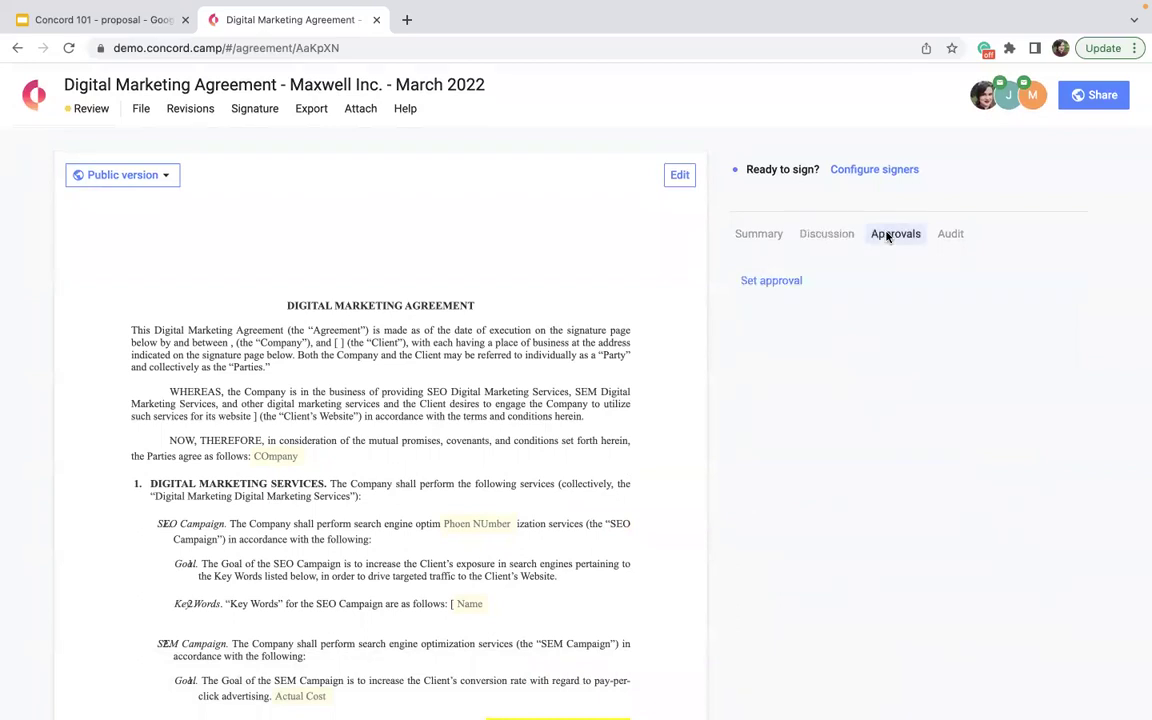
{"action": "left_click", "coordinate": [771, 280]}
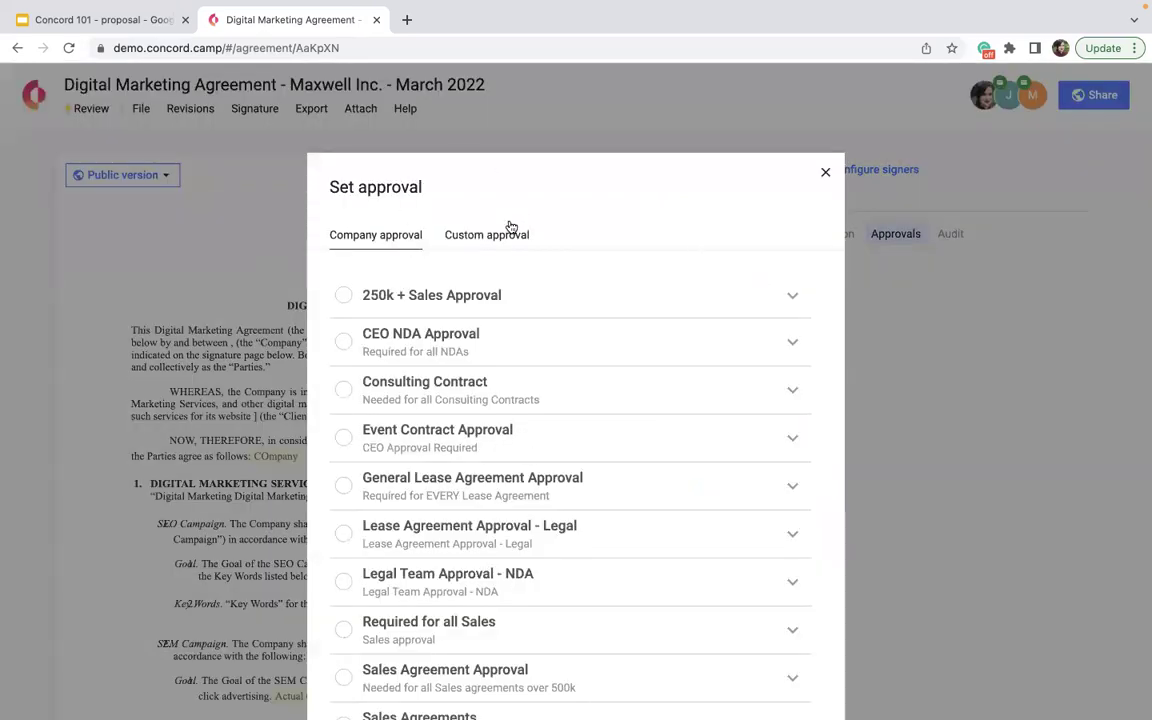
{"action": "scroll", "coordinate": [352, 625], "scroll_direction": "down", "scroll_amount": 5}
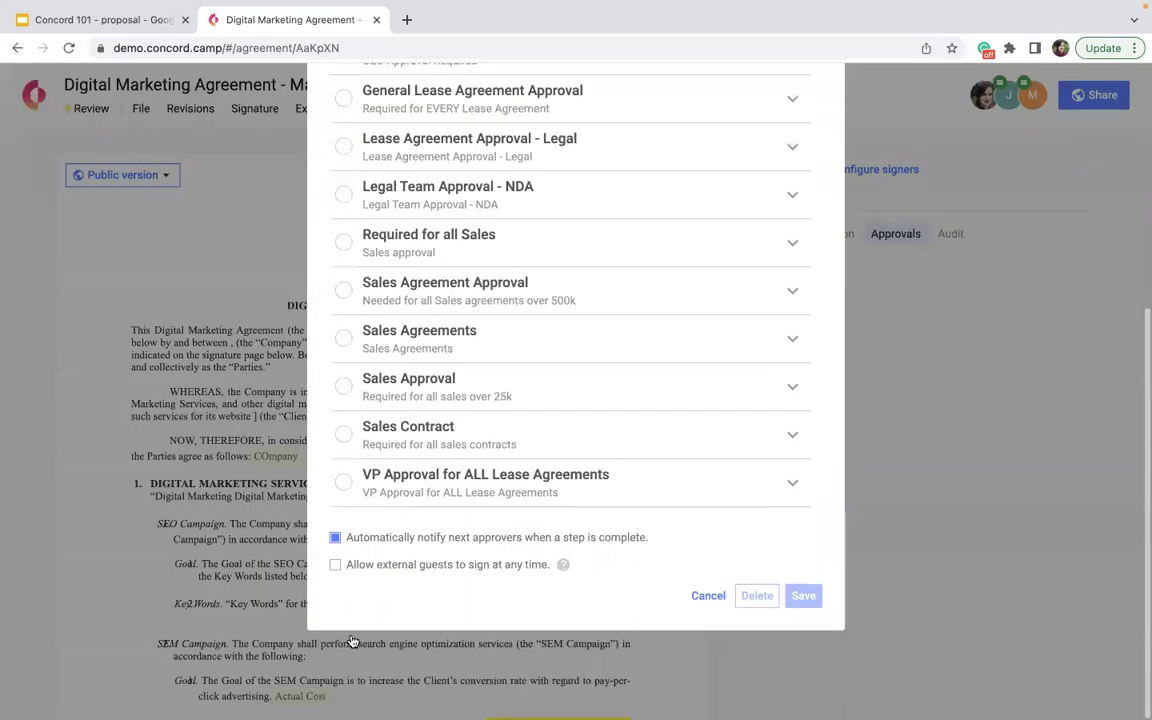
{"action": "scroll", "coordinate": [486, 406], "scroll_direction": "up", "scroll_amount": 5}
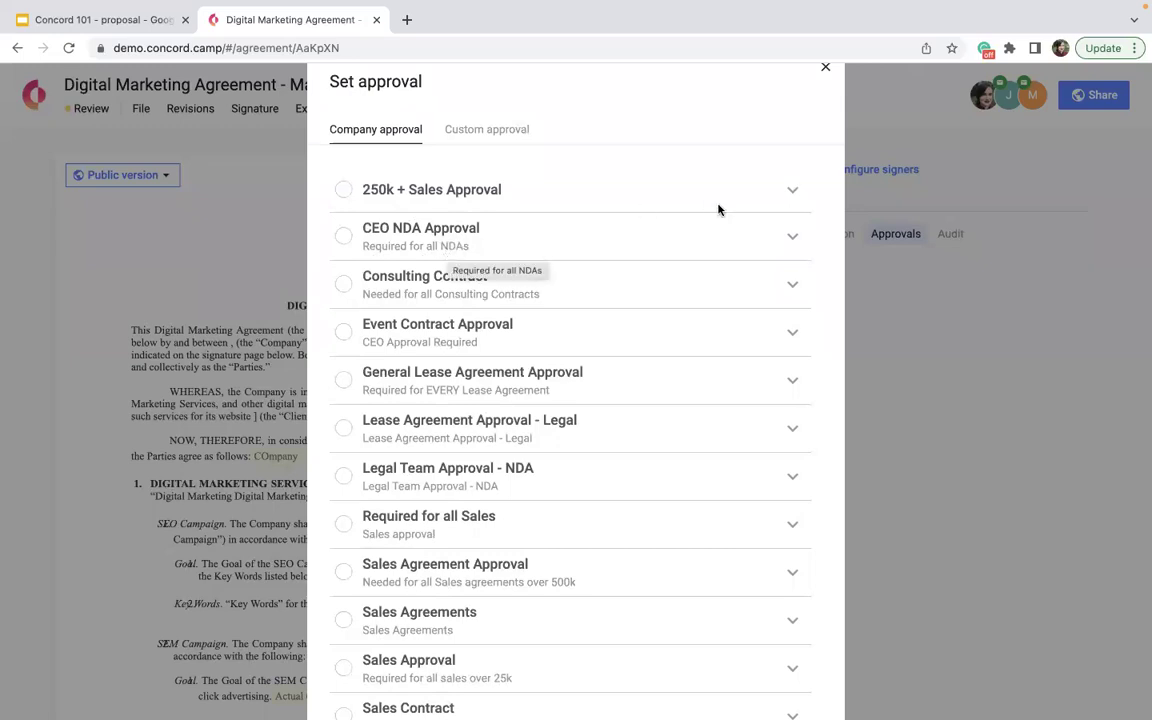
{"action": "left_click", "coordinate": [790, 238]}
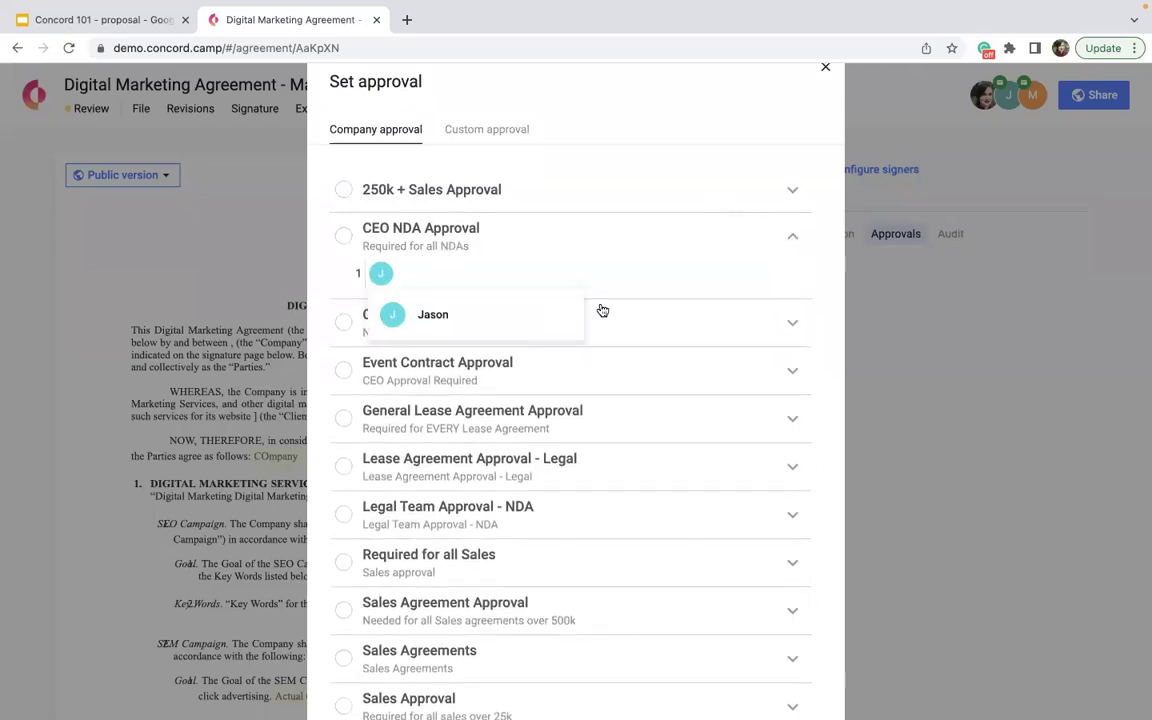
{"action": "left_click", "coordinate": [785, 323]}
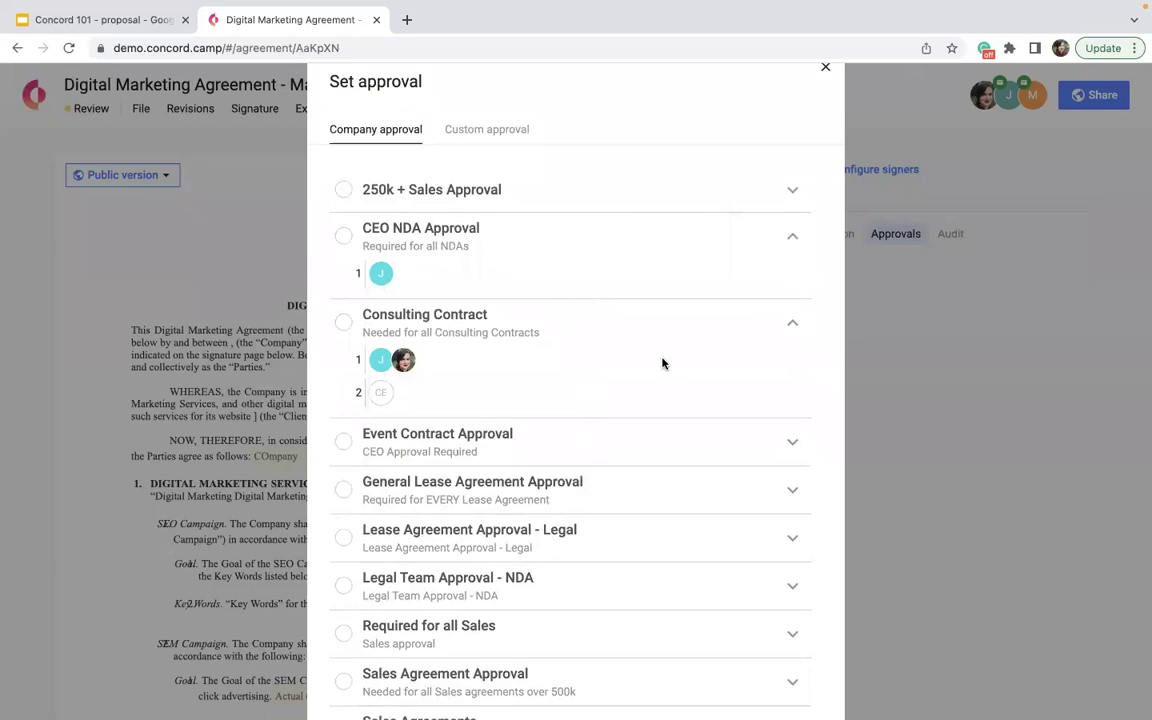
{"action": "scroll", "coordinate": [699, 327], "scroll_direction": "down", "scroll_amount": 2}
{"action": "left_click", "coordinate": [789, 309]}
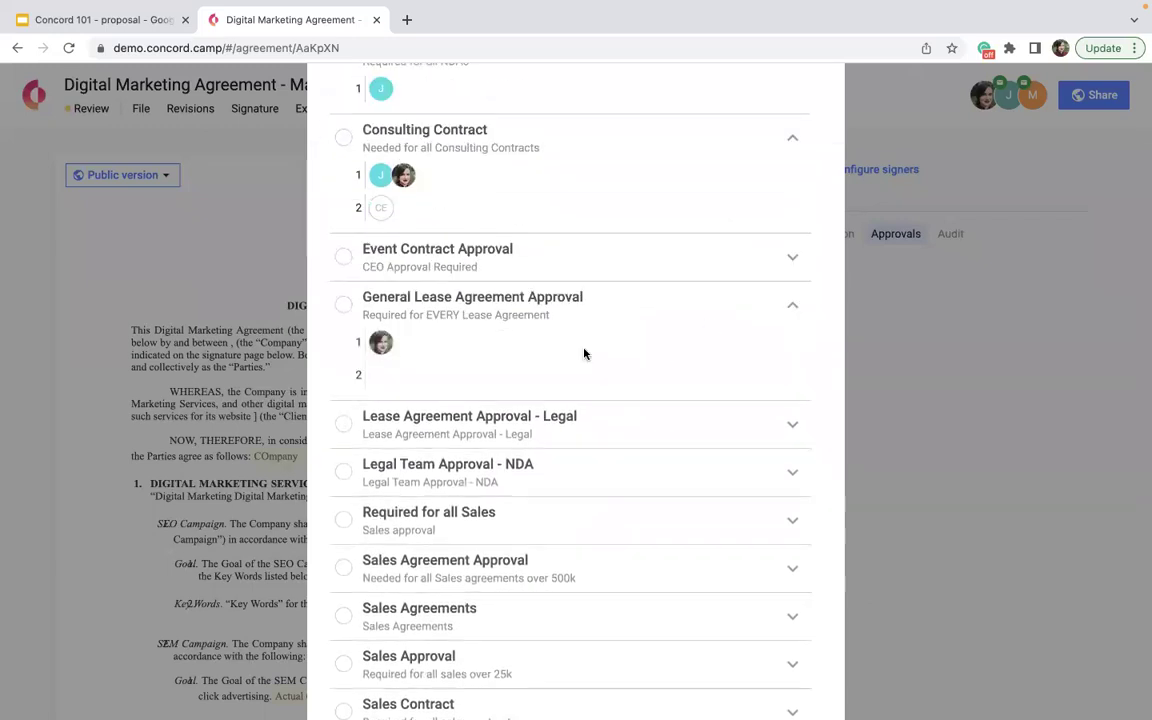
{"action": "scroll", "coordinate": [488, 416], "scroll_direction": "down", "scroll_amount": 3}
{"action": "scroll", "coordinate": [488, 423], "scroll_direction": "up", "scroll_amount": 3}
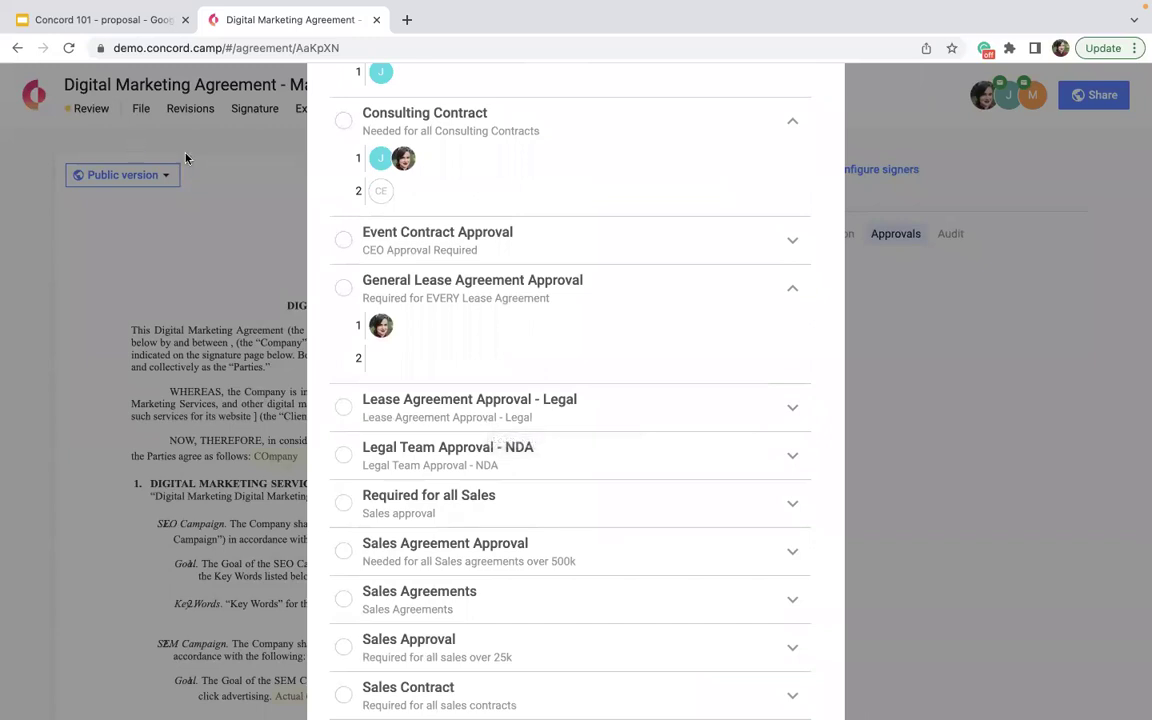
{"action": "scroll", "coordinate": [519, 296], "scroll_direction": "up", "scroll_amount": 1}
{"action": "scroll", "coordinate": [519, 296], "scroll_direction": "up", "scroll_amount": 3}
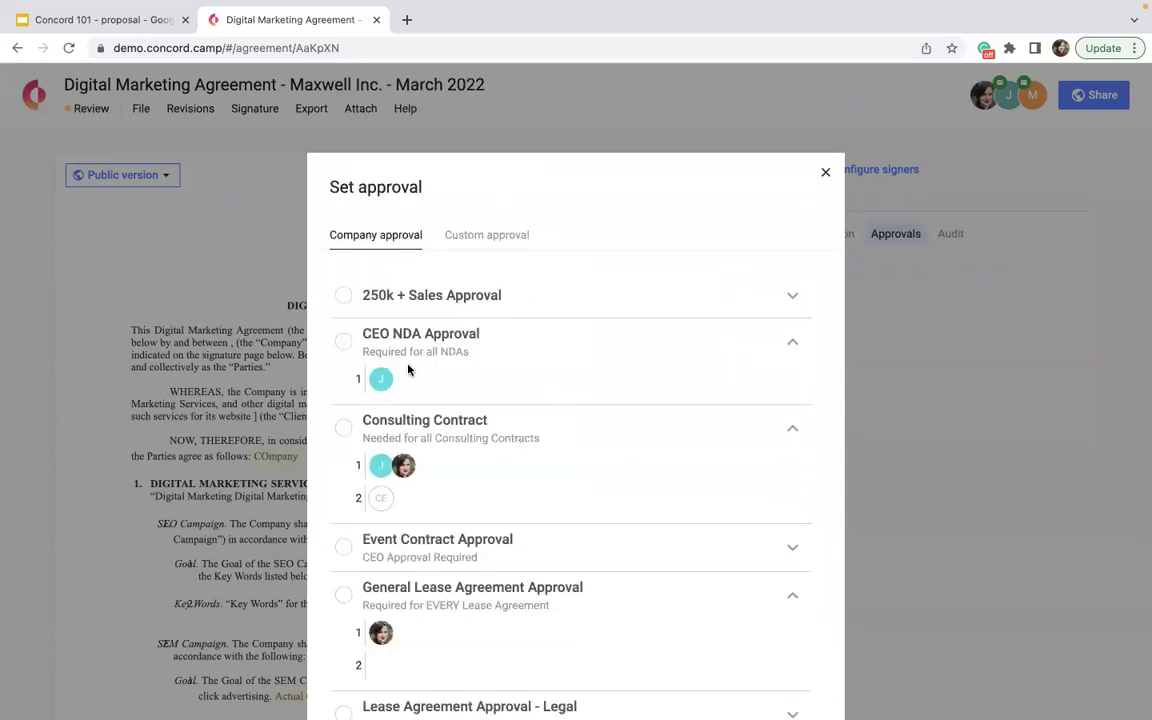
{"action": "scroll", "coordinate": [462, 442], "scroll_direction": "down", "scroll_amount": 2}
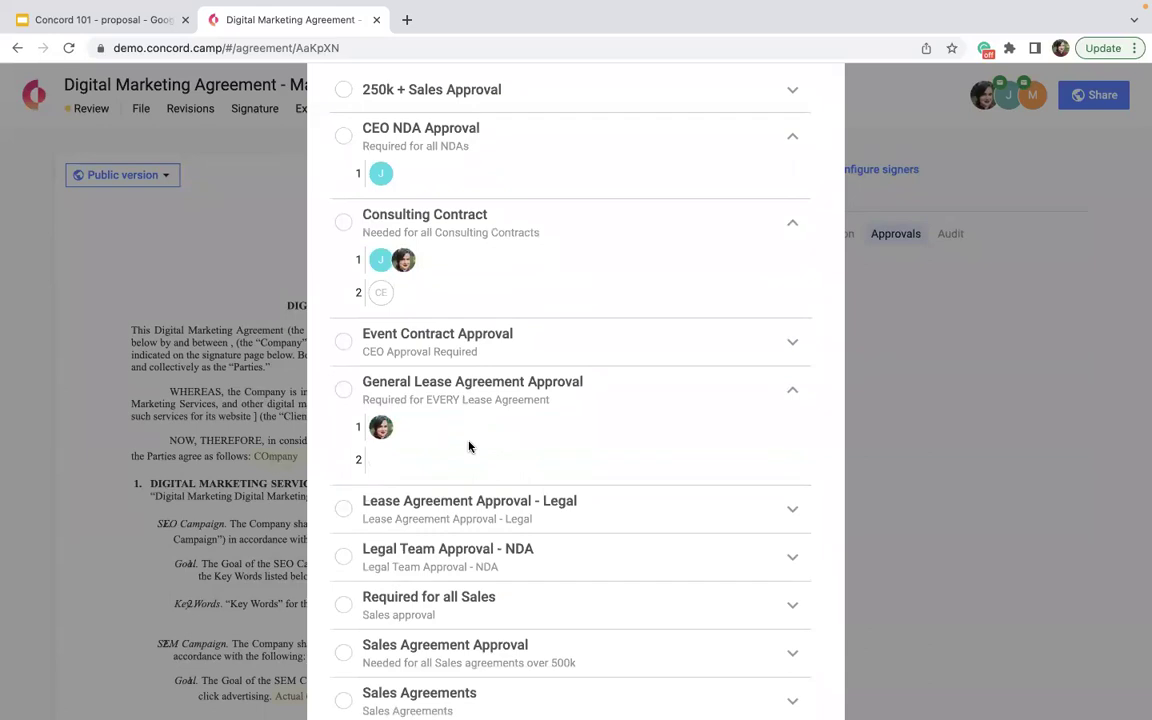
{"action": "scroll", "coordinate": [476, 429], "scroll_direction": "down", "scroll_amount": 2}
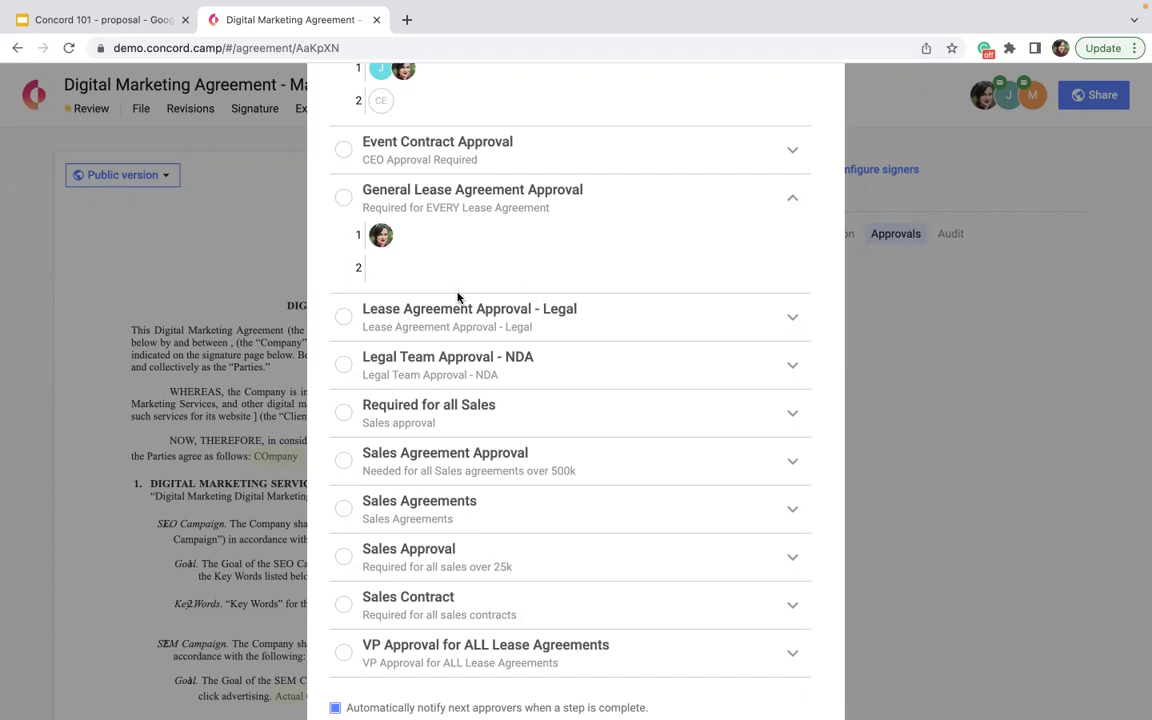
- Choose the Consulting Contract company approval and save it to the agreement
{"action": "scroll", "coordinate": [457, 297], "scroll_direction": "up", "scroll_amount": 2}
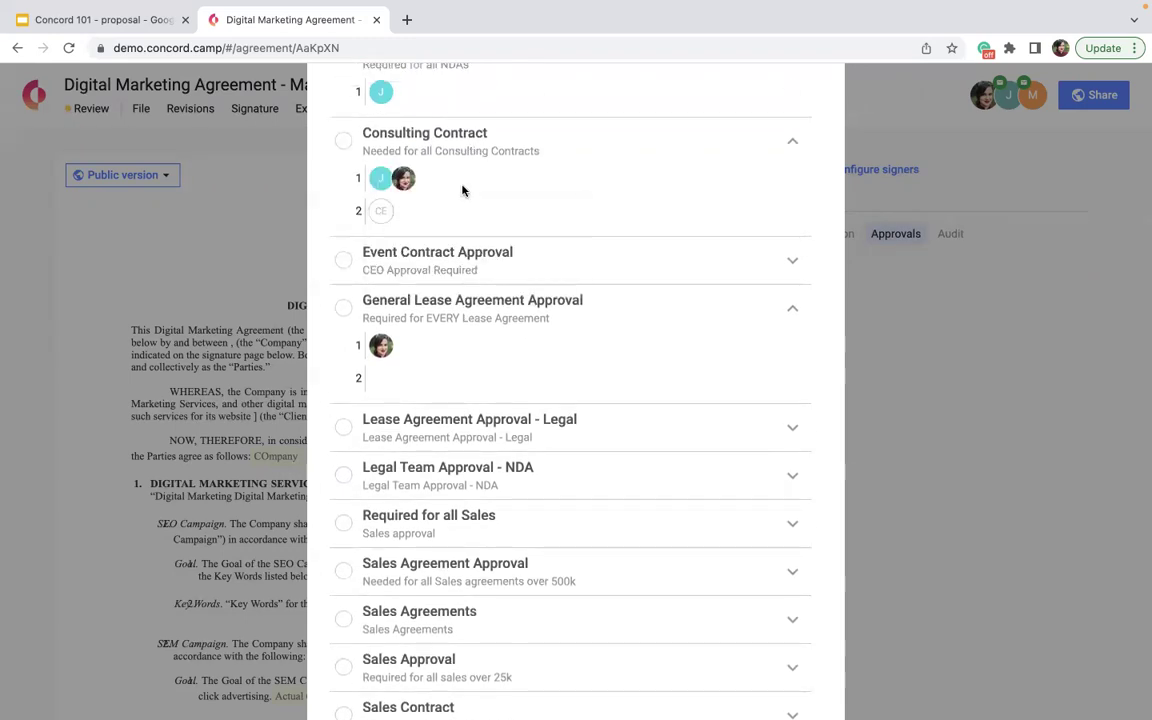
{"action": "left_click", "coordinate": [500, 155]}
{"action": "scroll", "coordinate": [508, 194], "scroll_direction": "down", "scroll_amount": 5}
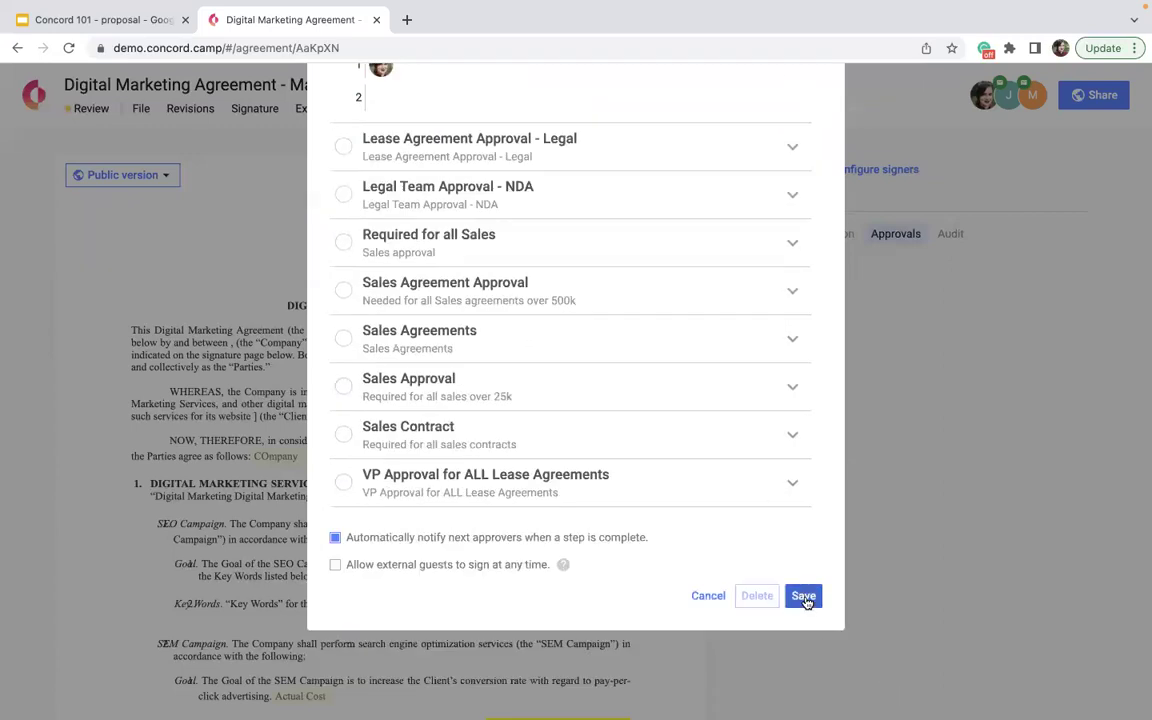
{"action": "left_click", "coordinate": [804, 597]}
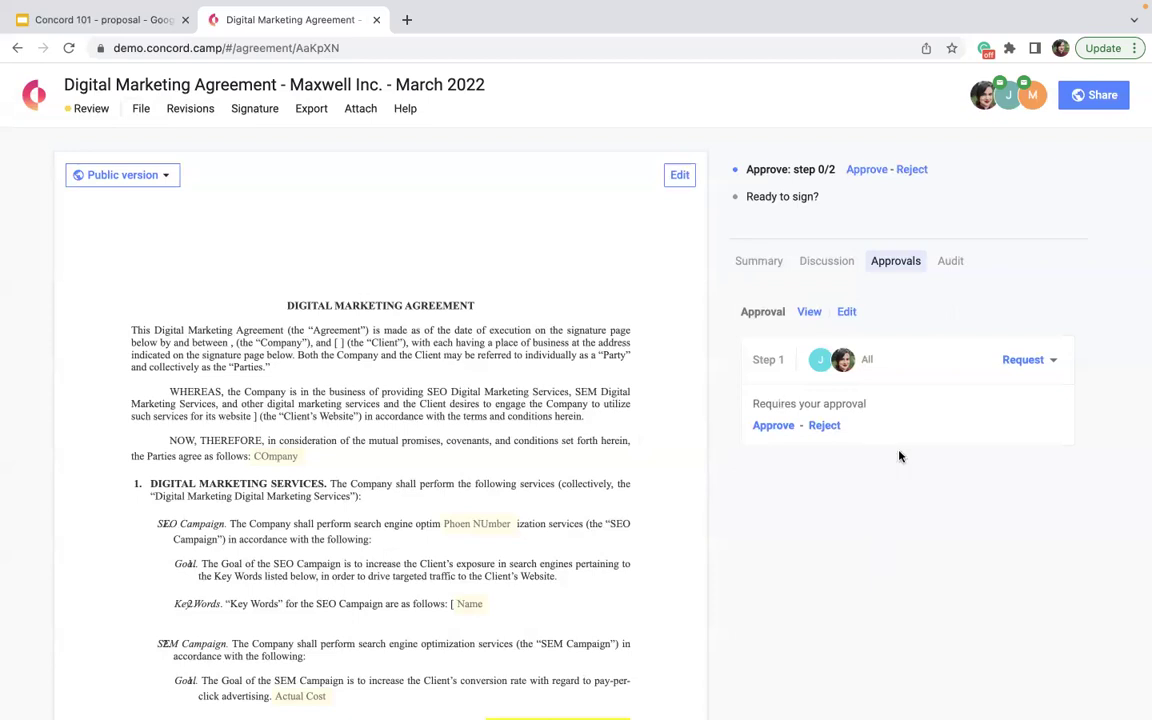
- Send and resend the step 1 approval requests, then approve the Digital Marketing Agreement yourself
{"action": "left_click", "coordinate": [1020, 360]}
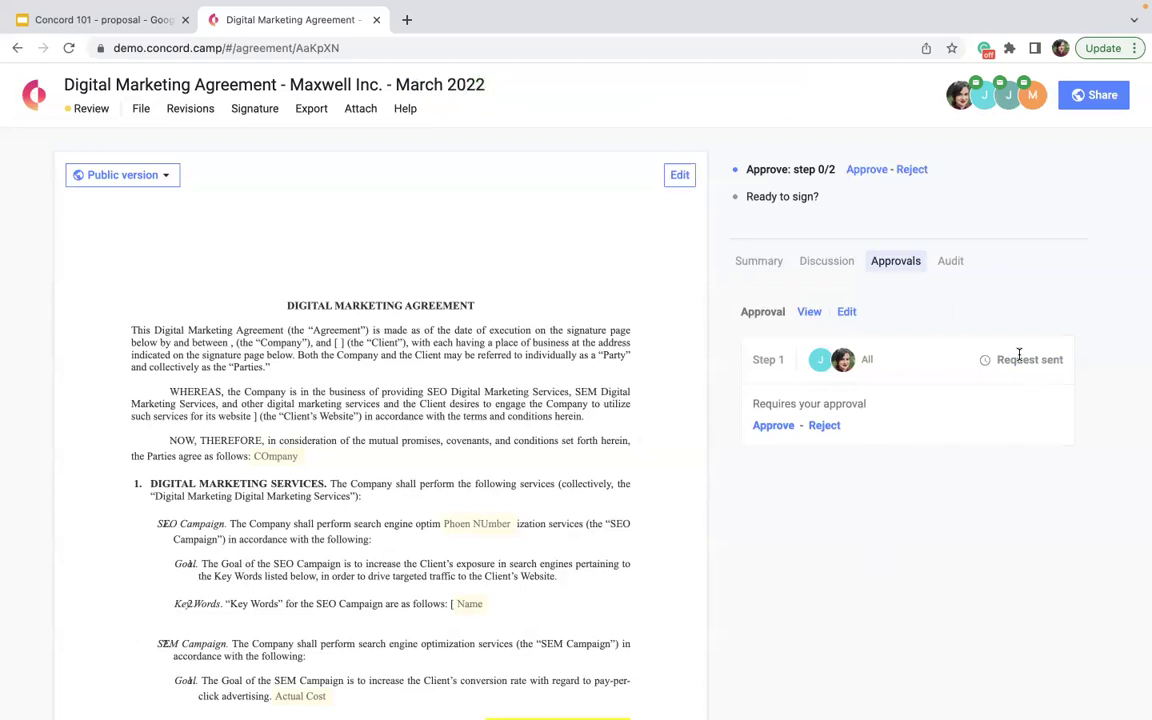
{"action": "mouse_move", "coordinate": [1020, 360]}
{"action": "left_click", "coordinate": [1012, 363]}
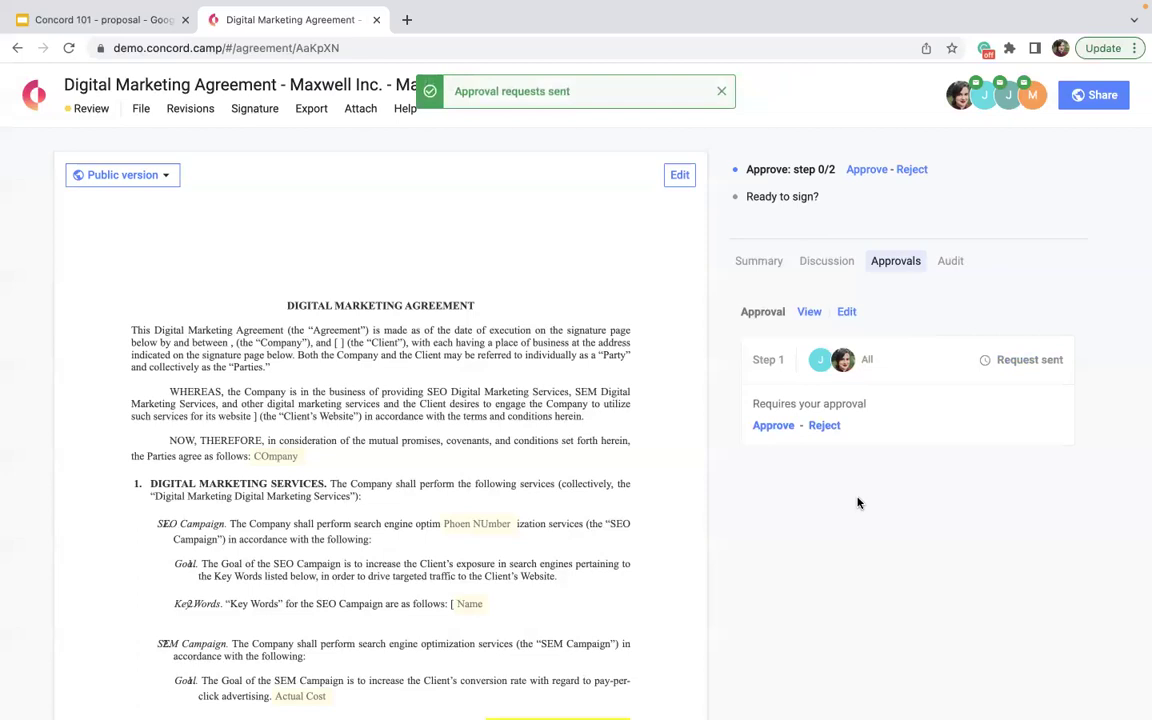
{"action": "mouse_move", "coordinate": [806, 373]}
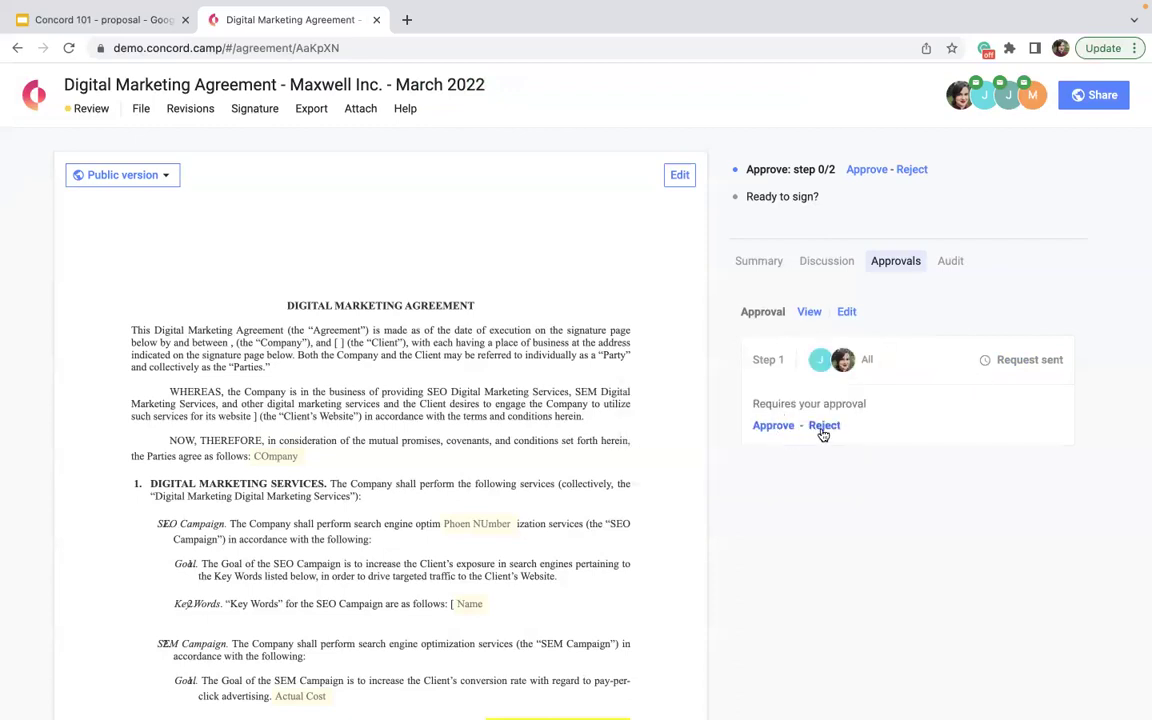
{"action": "left_click", "coordinate": [779, 428]}
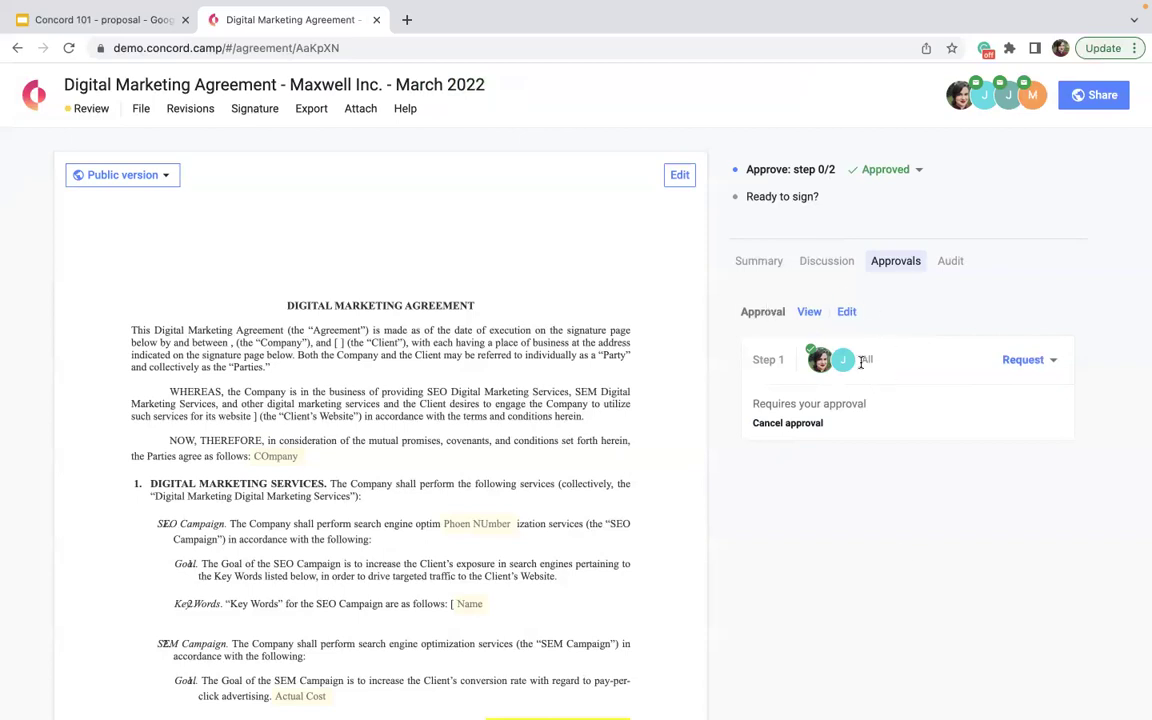
- Delete the agreement's existing approval
{"action": "left_click", "coordinate": [849, 313]}
{"action": "scroll", "coordinate": [636, 494], "scroll_direction": "down", "scroll_amount": 5}
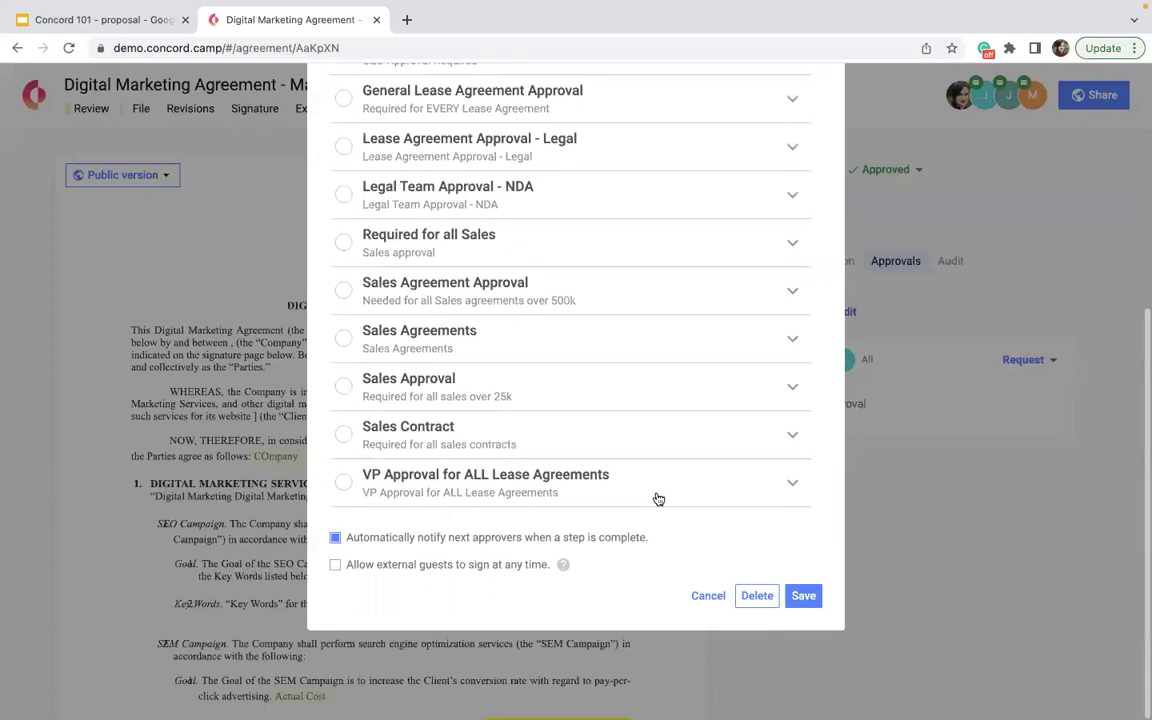
{"action": "left_click", "coordinate": [756, 597]}
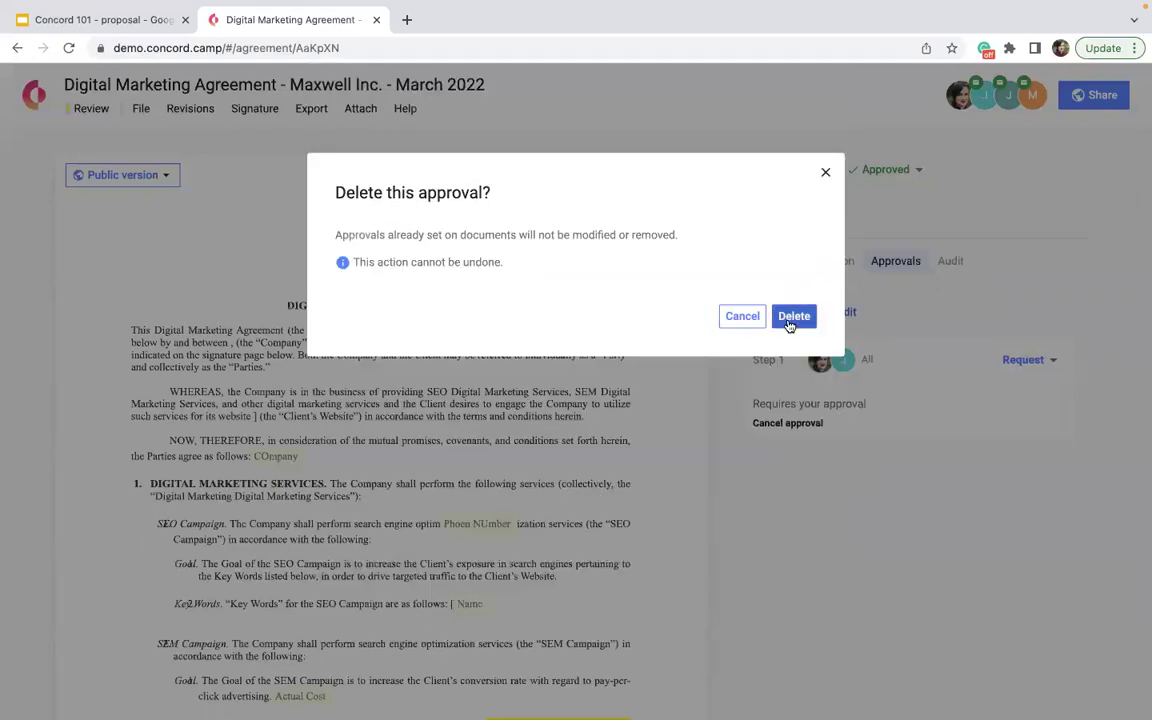
{"action": "left_click", "coordinate": [792, 317]}
- Create and save a custom approval with one mandatory step needing a single chosen user's approval
{"action": "left_click", "coordinate": [768, 280]}
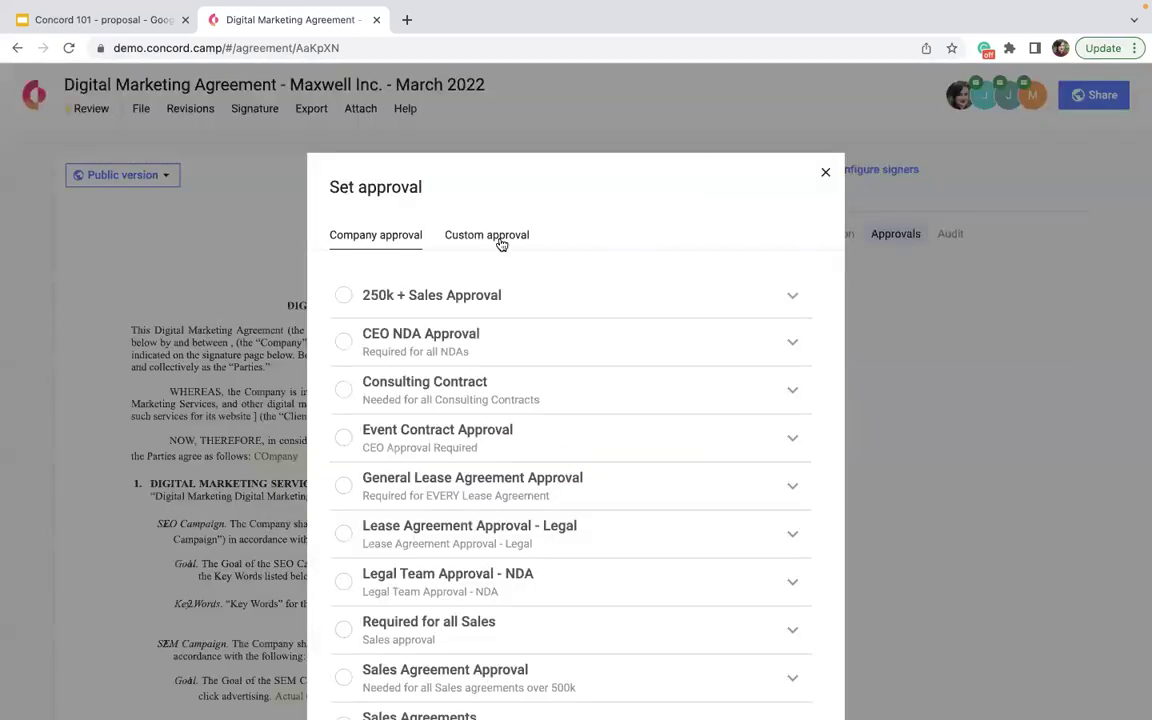
{"action": "left_click", "coordinate": [499, 242]}
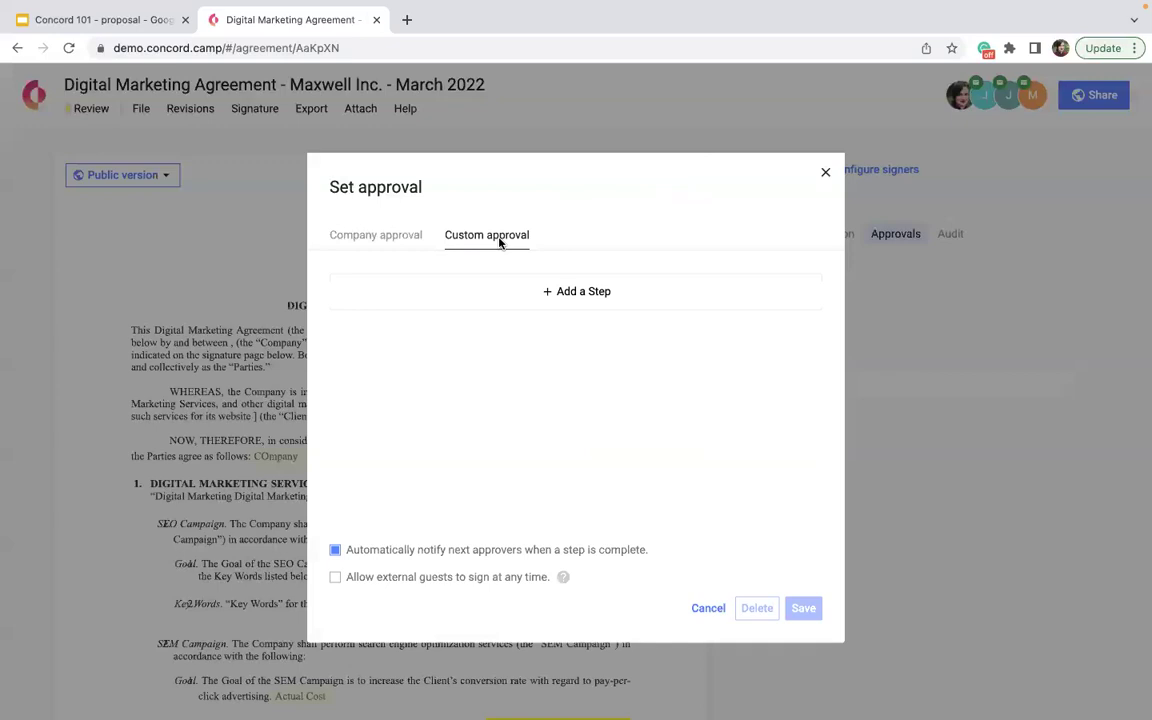
{"action": "left_click", "coordinate": [450, 290]}
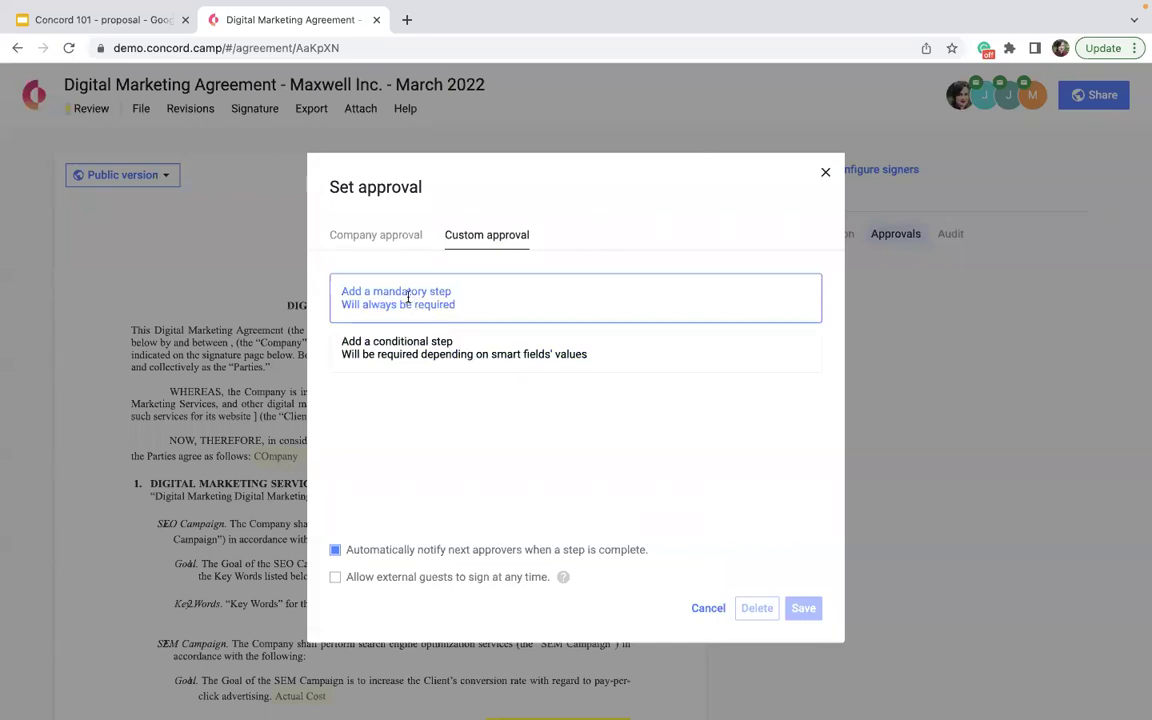
{"action": "left_click", "coordinate": [409, 302]}
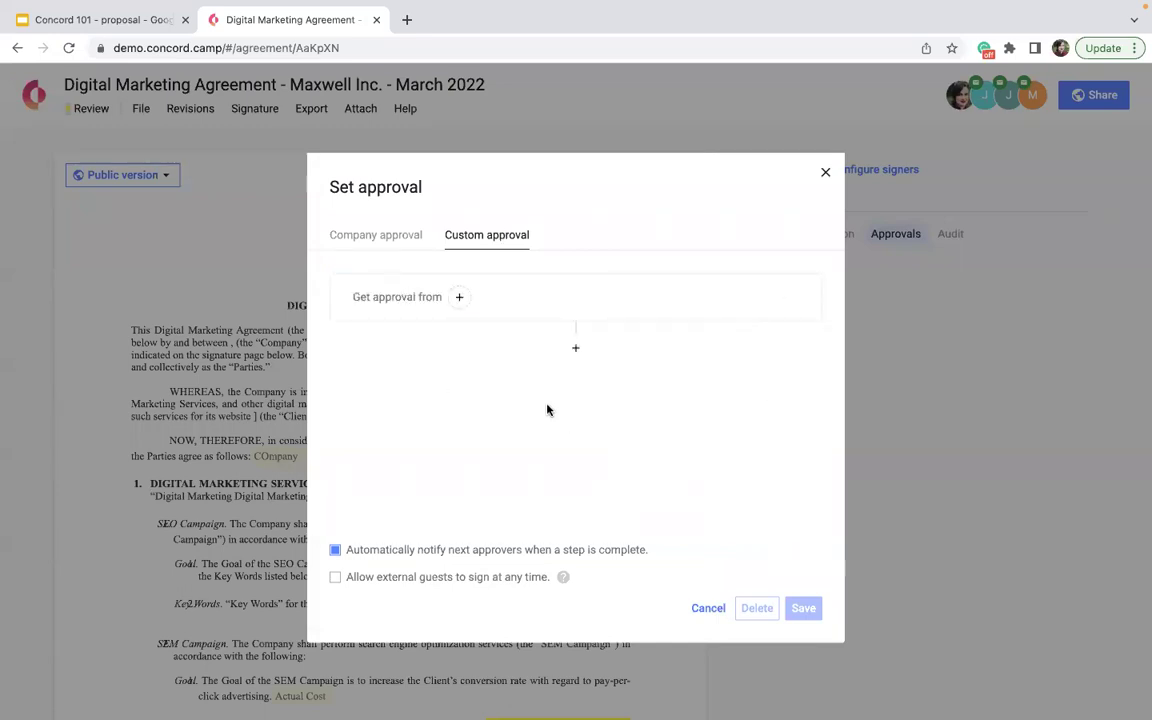
{"action": "left_click", "coordinate": [460, 300]}
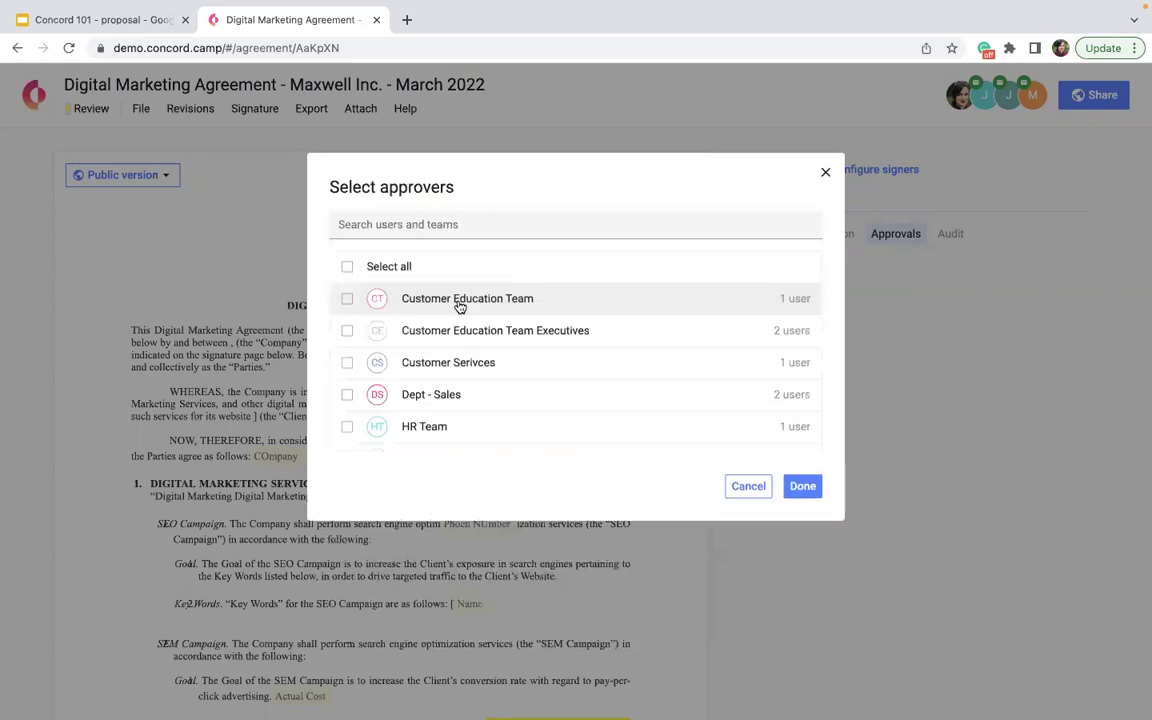
{"action": "scroll", "coordinate": [463, 368], "scroll_direction": "down", "scroll_amount": 5}
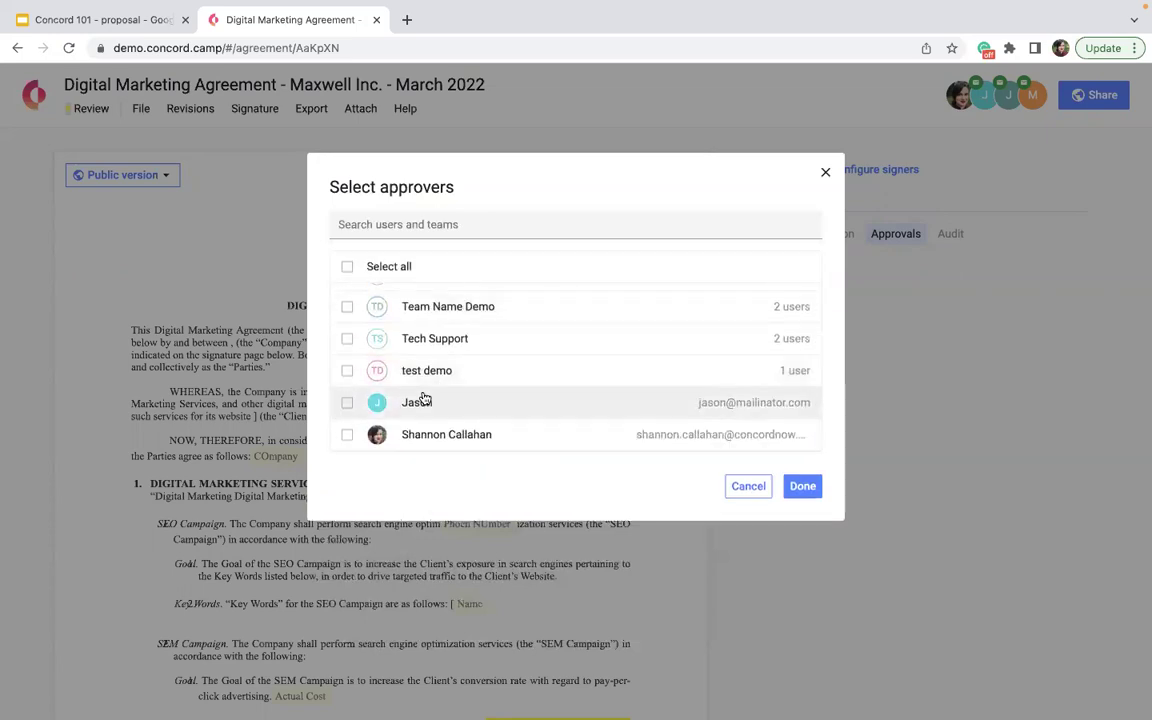
{"action": "left_click", "coordinate": [422, 401]}
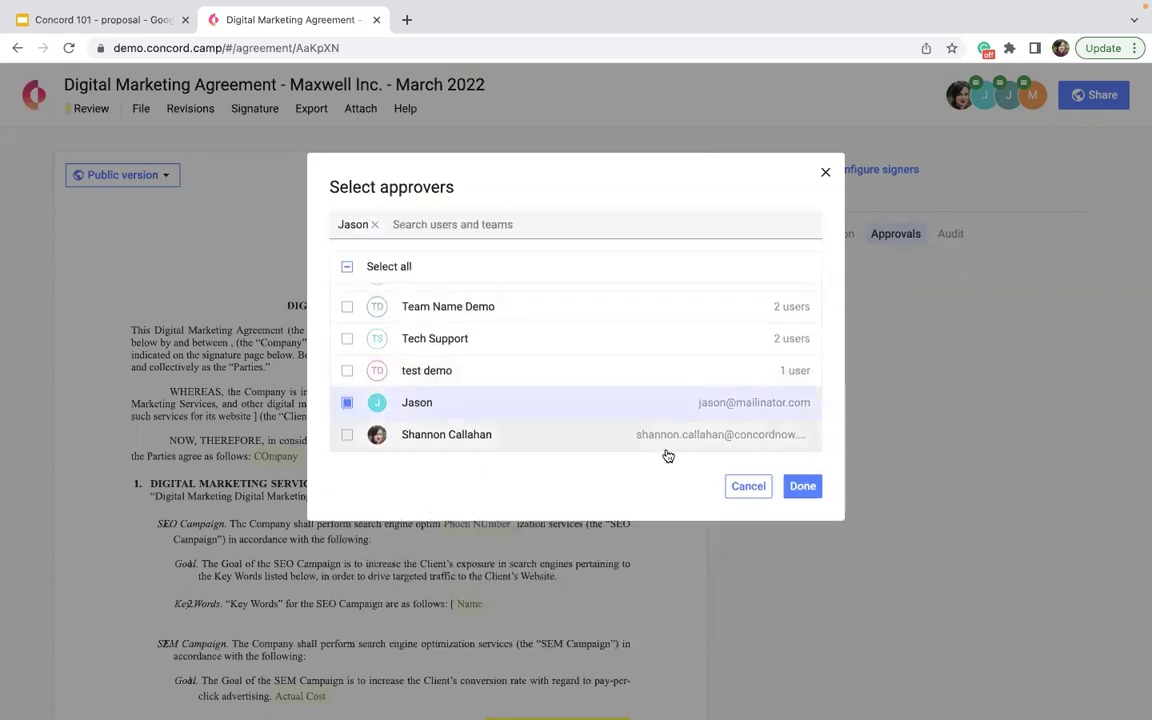
{"action": "left_click", "coordinate": [801, 486]}
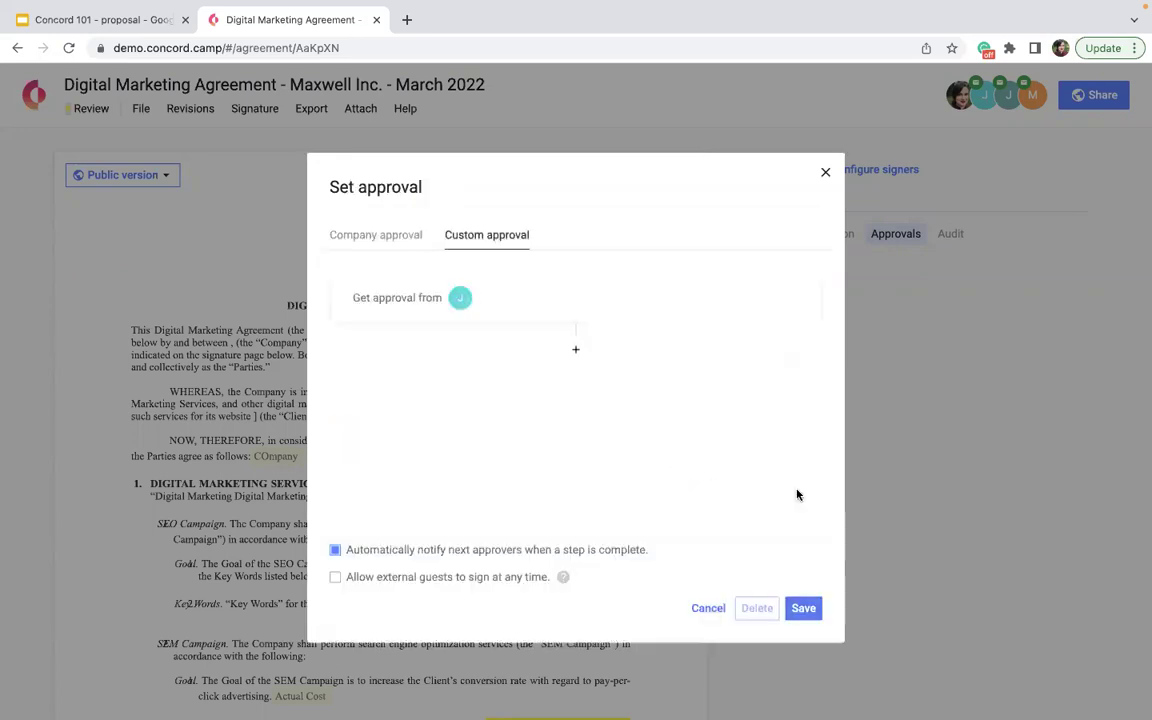
{"action": "left_click", "coordinate": [804, 610]}
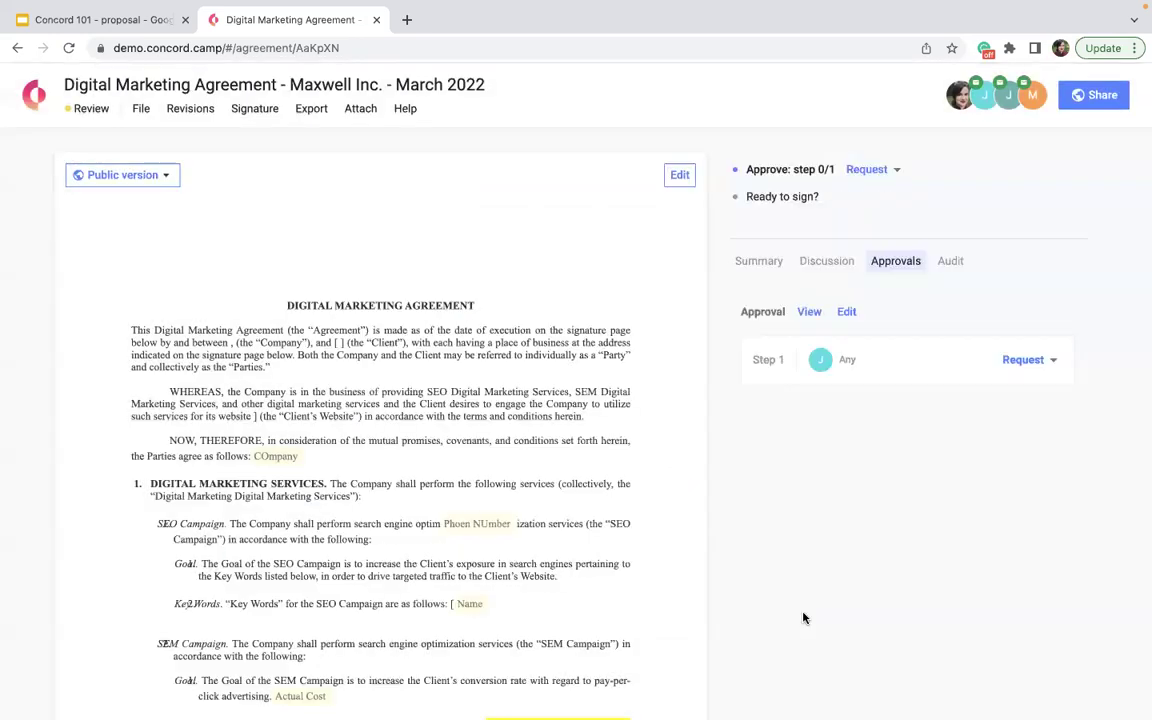
- Add a second approval step conditional on Actual Cost greater than or equal to 15000
{"action": "left_click", "coordinate": [1025, 360]}
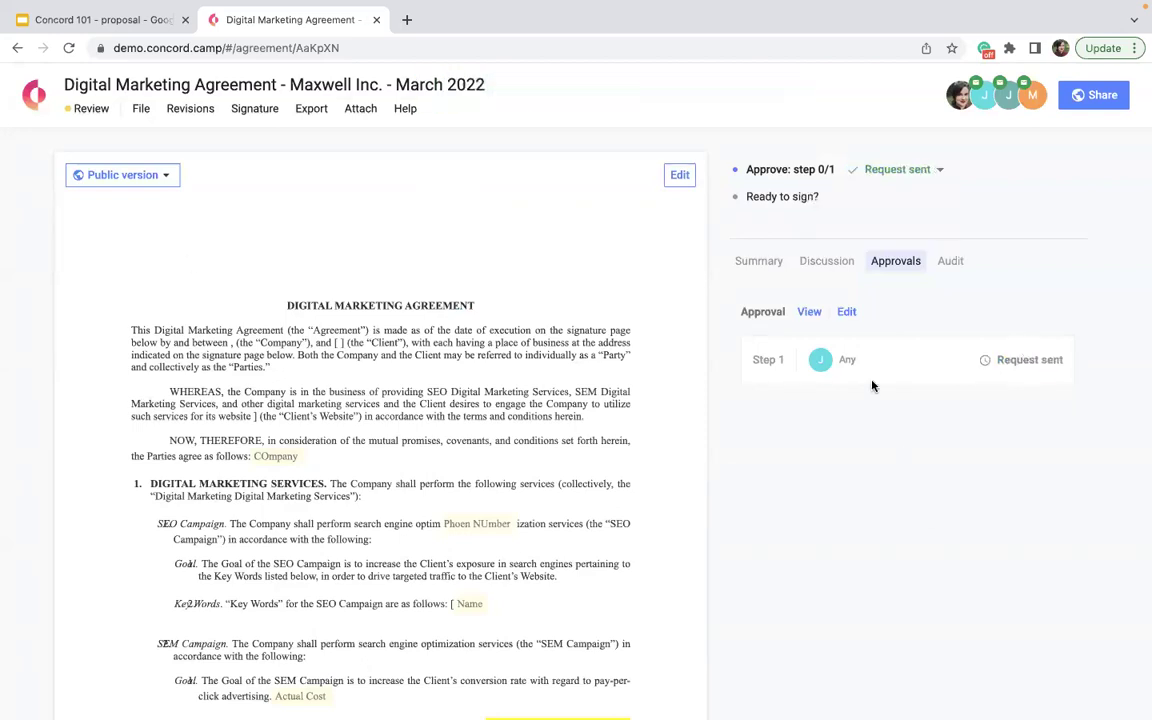
{"action": "left_click", "coordinate": [846, 313]}
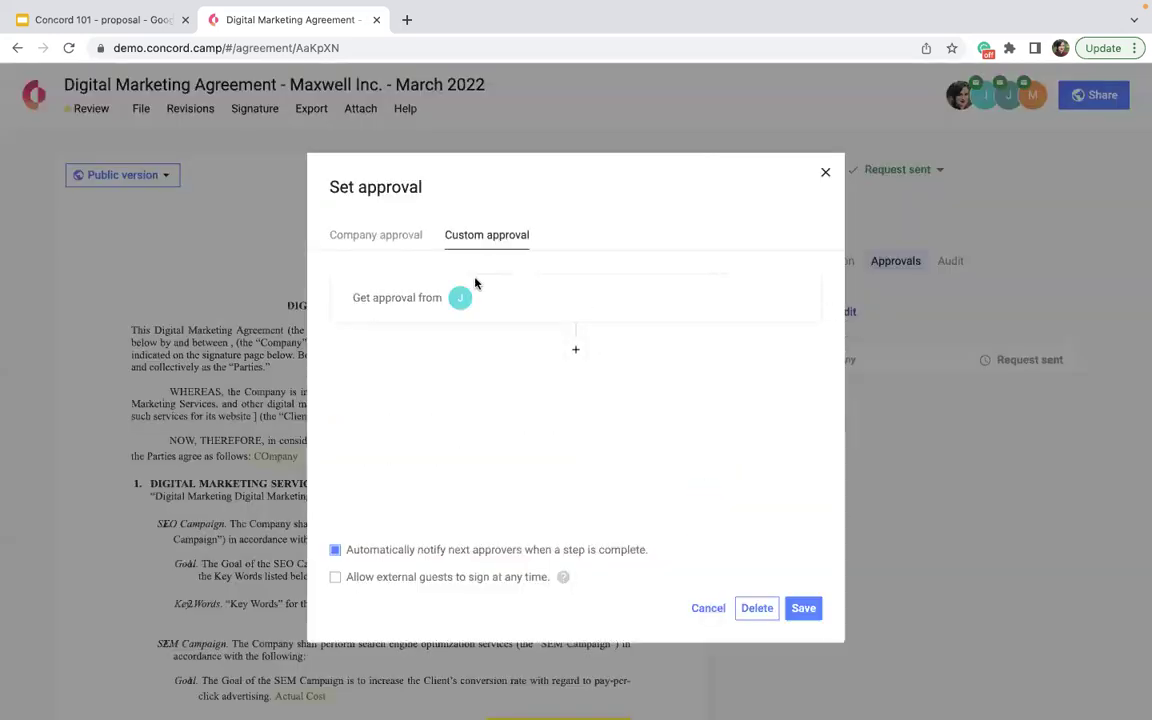
{"action": "left_click", "coordinate": [576, 348]}
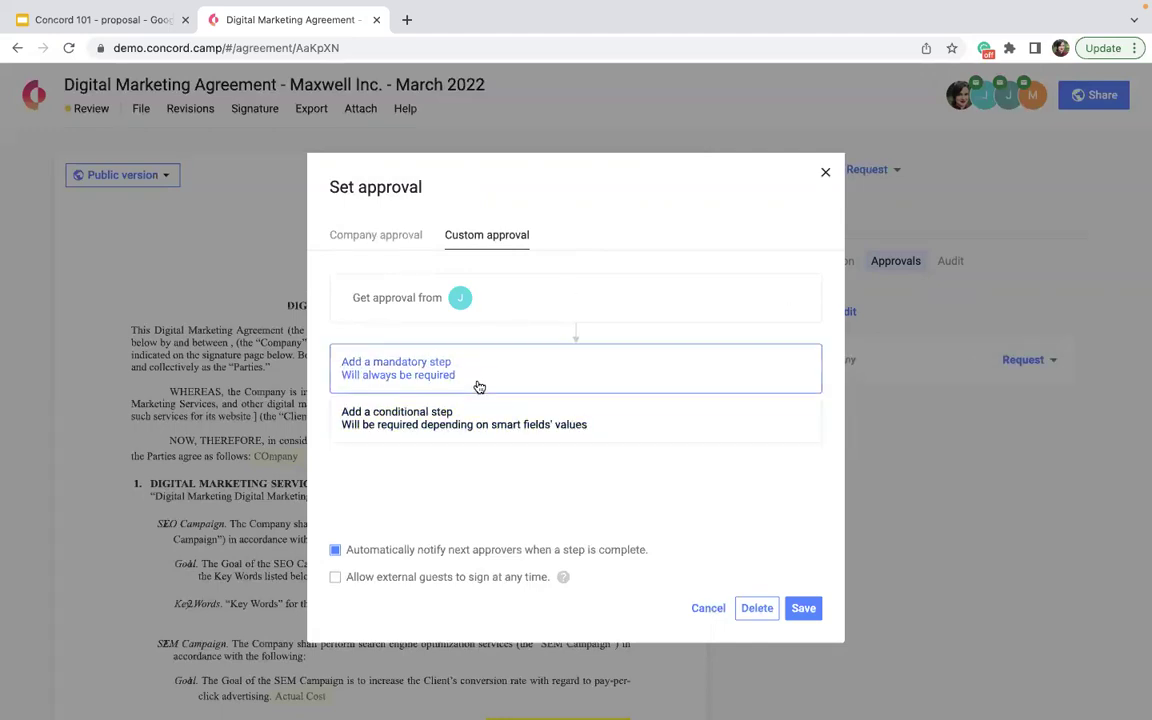
{"action": "left_click", "coordinate": [456, 416]}
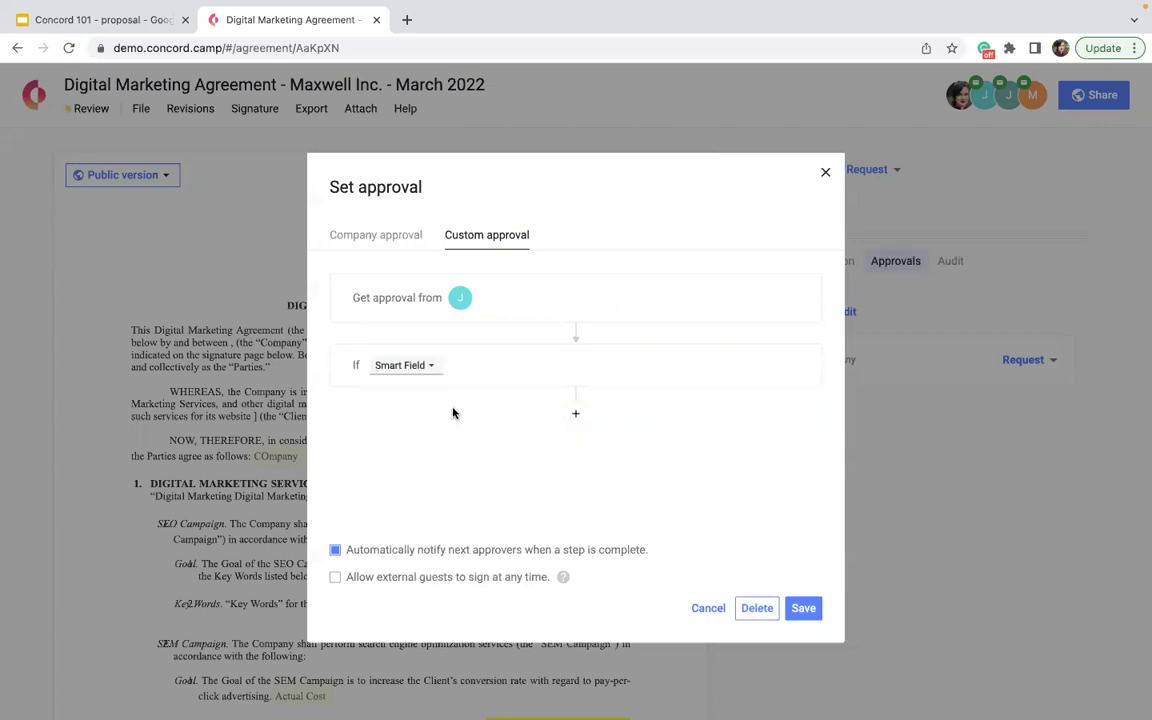
{"action": "left_click", "coordinate": [424, 368]}
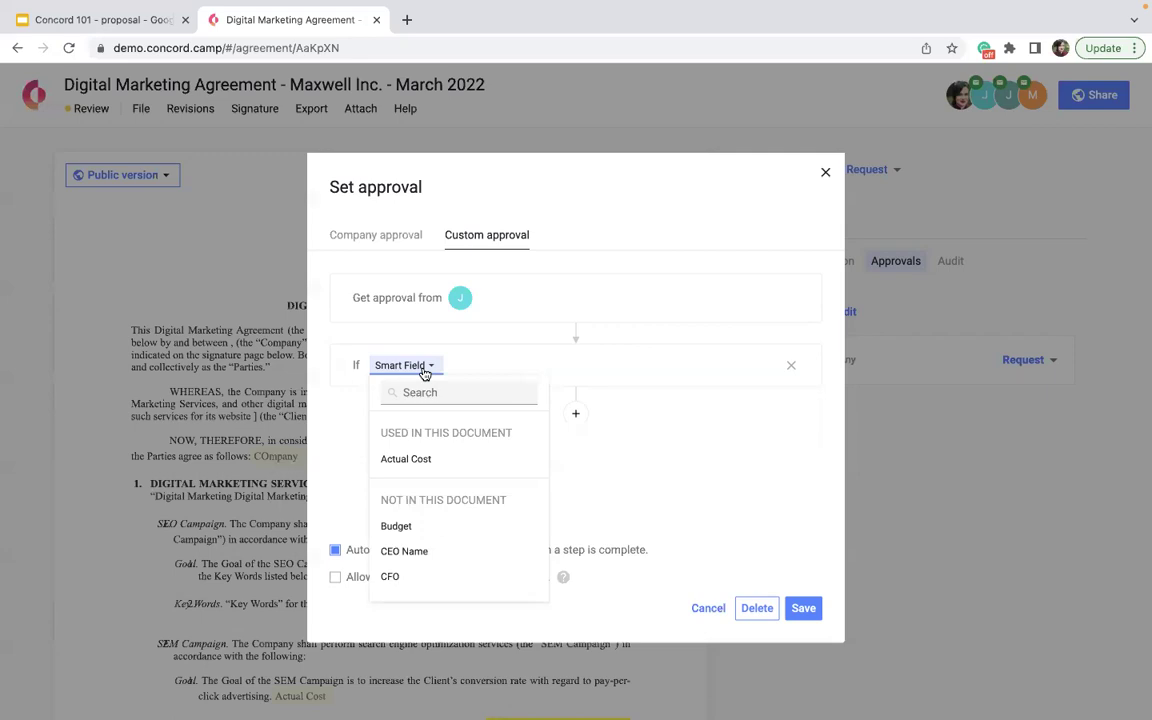
{"action": "left_click", "coordinate": [406, 461]}
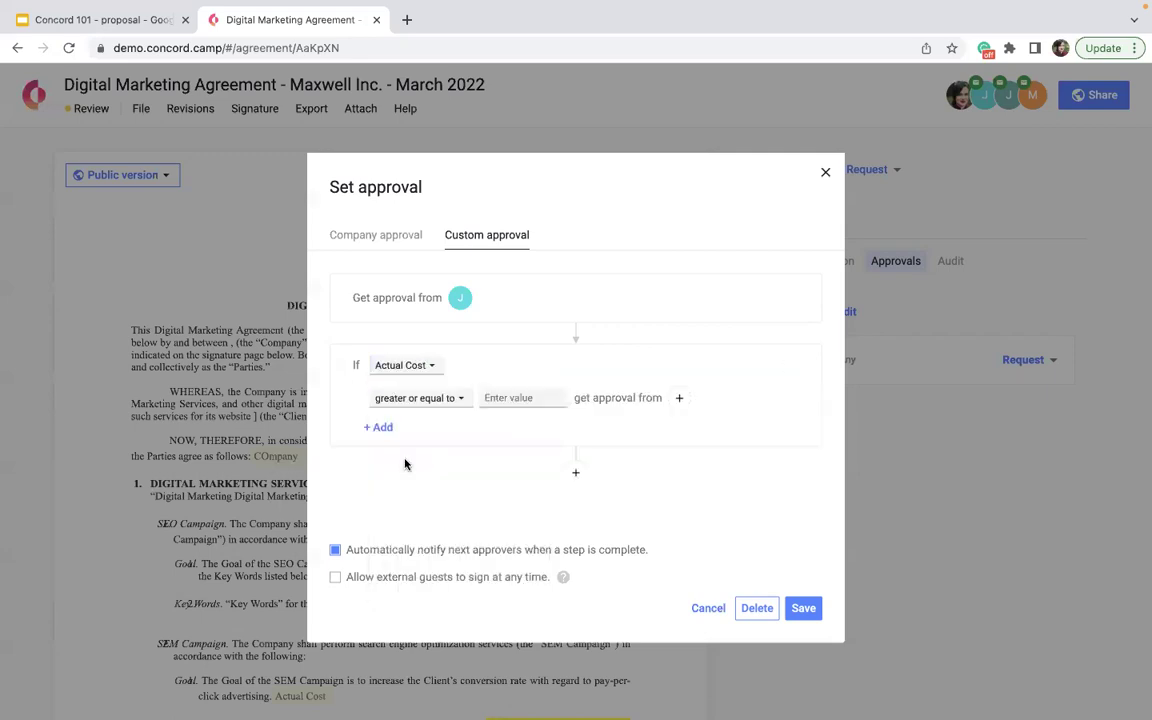
{"action": "left_click", "coordinate": [499, 398]}
{"action": "type", "text": "15000"}
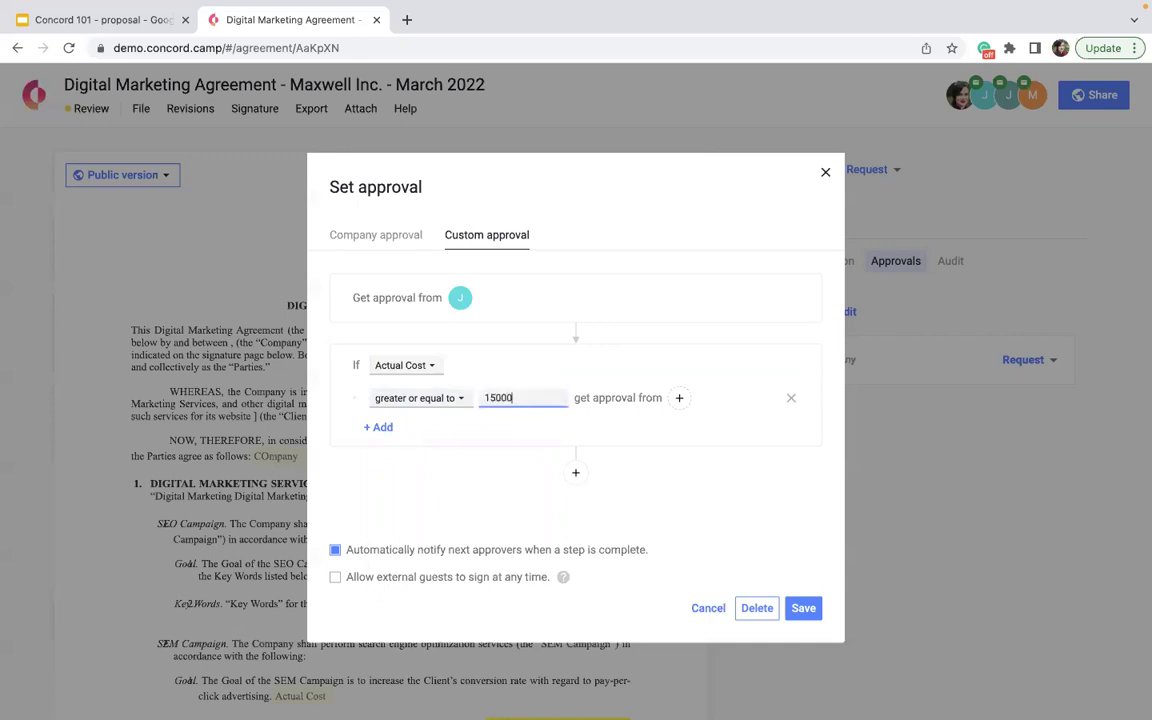
- Assign the user as the conditional step's approver, remove the unconditional first step, and save
{"action": "left_click", "coordinate": [679, 398]}
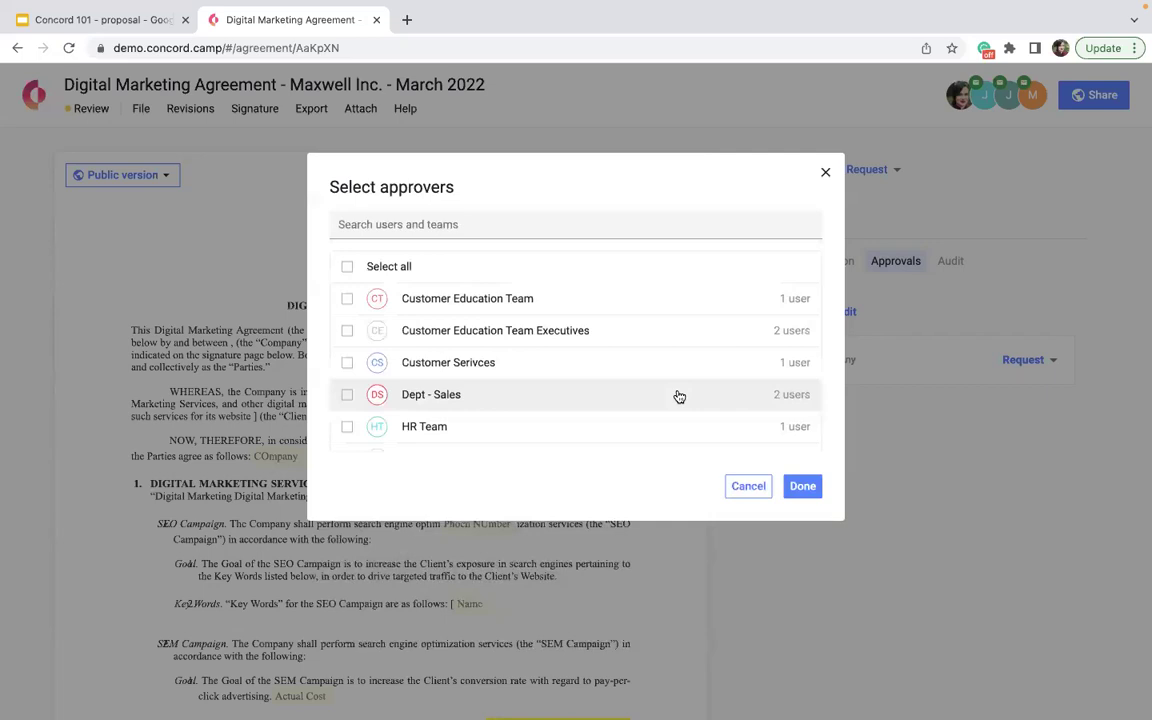
{"action": "scroll", "coordinate": [679, 397], "scroll_direction": "down", "scroll_amount": 5}
{"action": "left_click", "coordinate": [540, 412]}
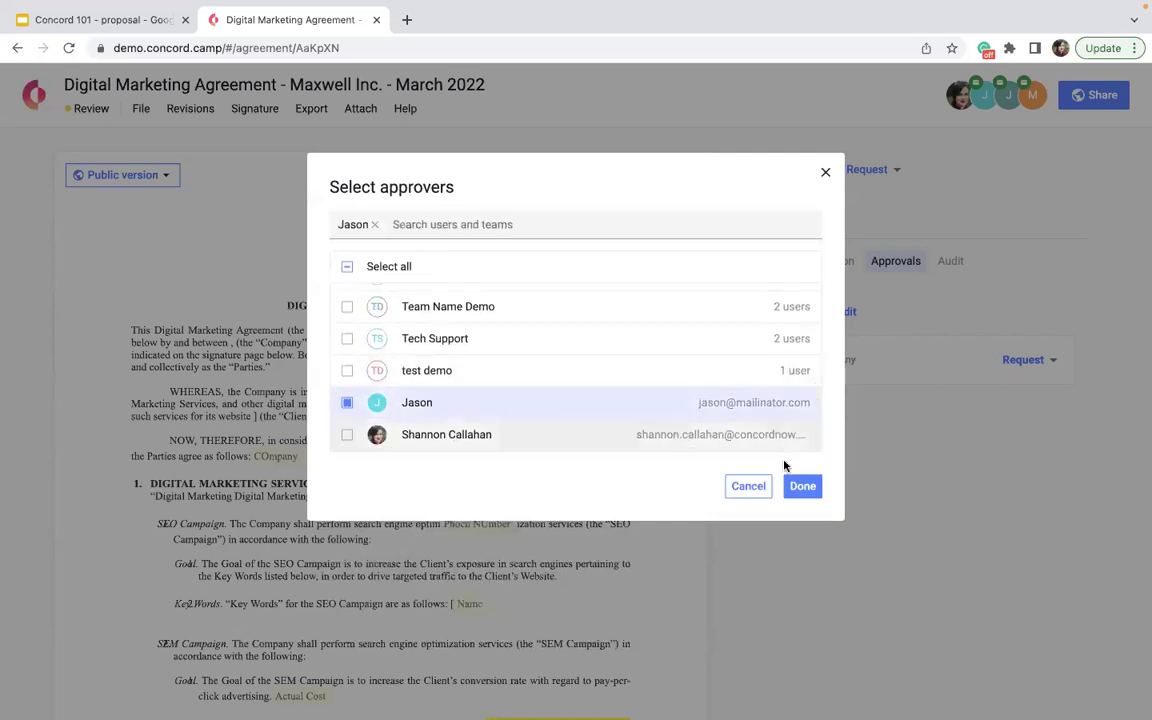
{"action": "left_click", "coordinate": [800, 488]}
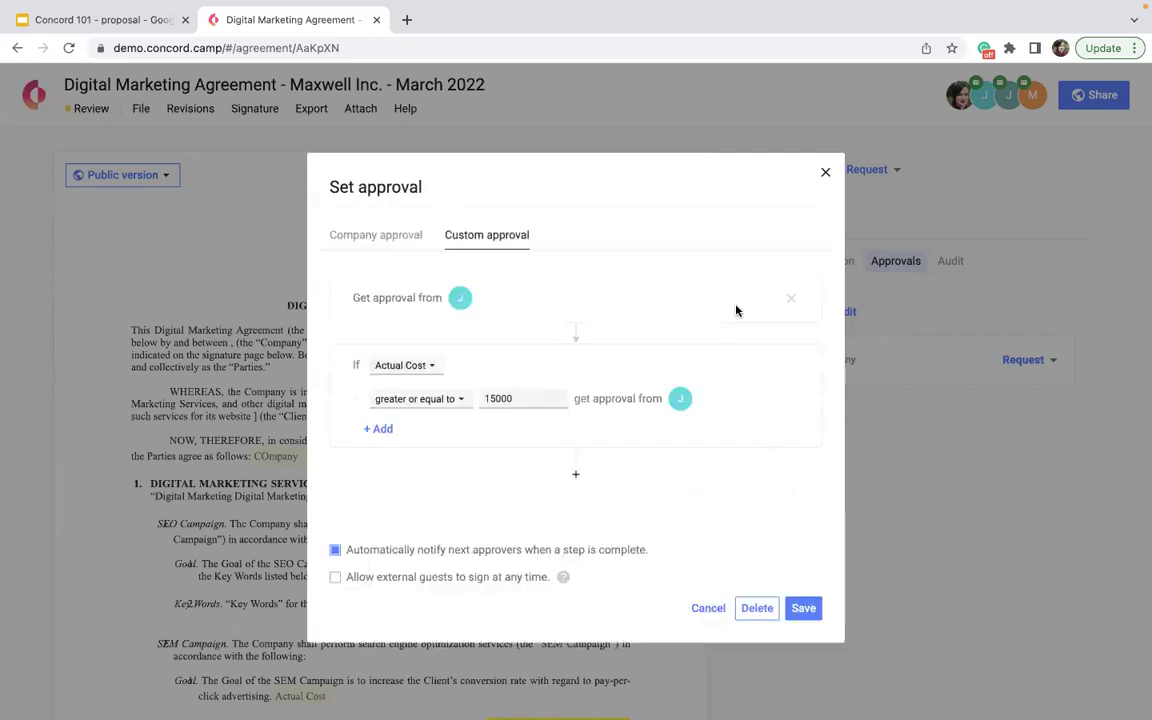
{"action": "left_click", "coordinate": [791, 301]}
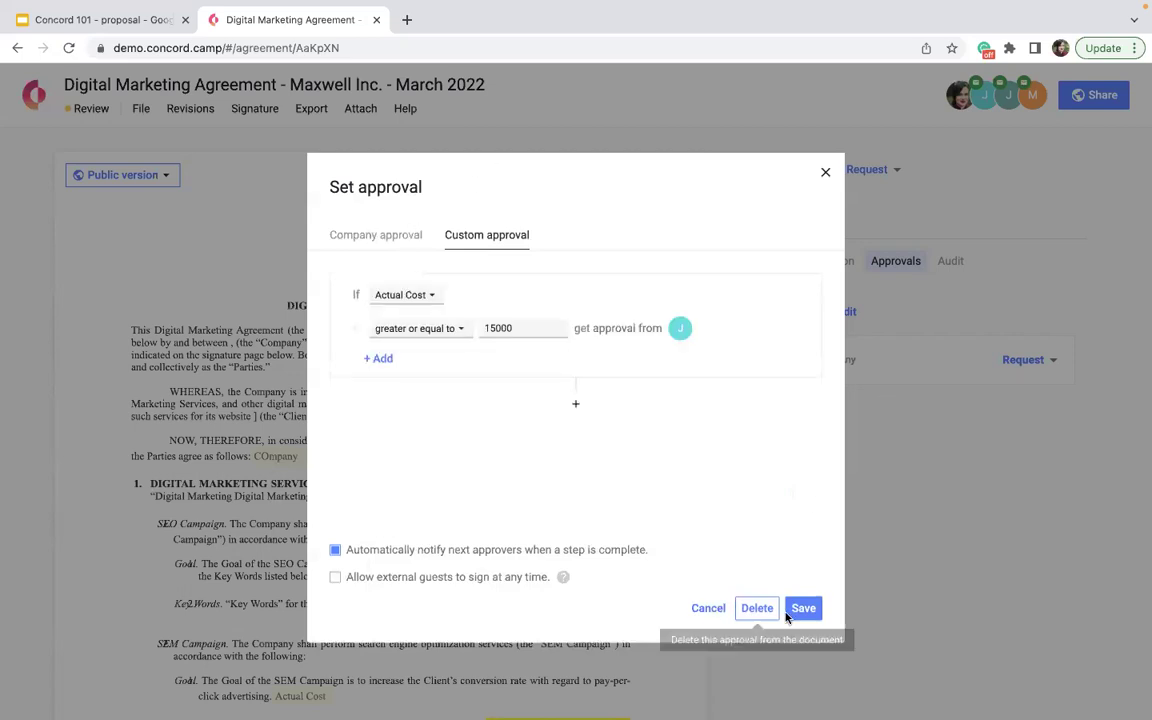
{"action": "left_click", "coordinate": [789, 610]}
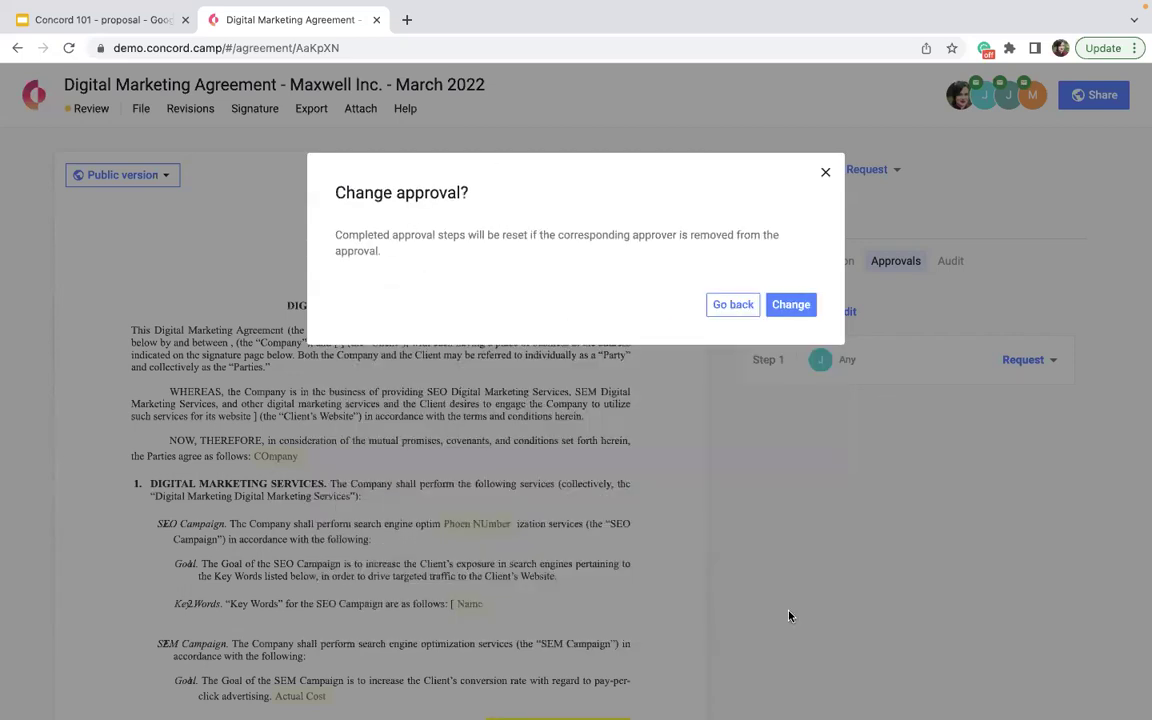
{"action": "left_click", "coordinate": [786, 306]}
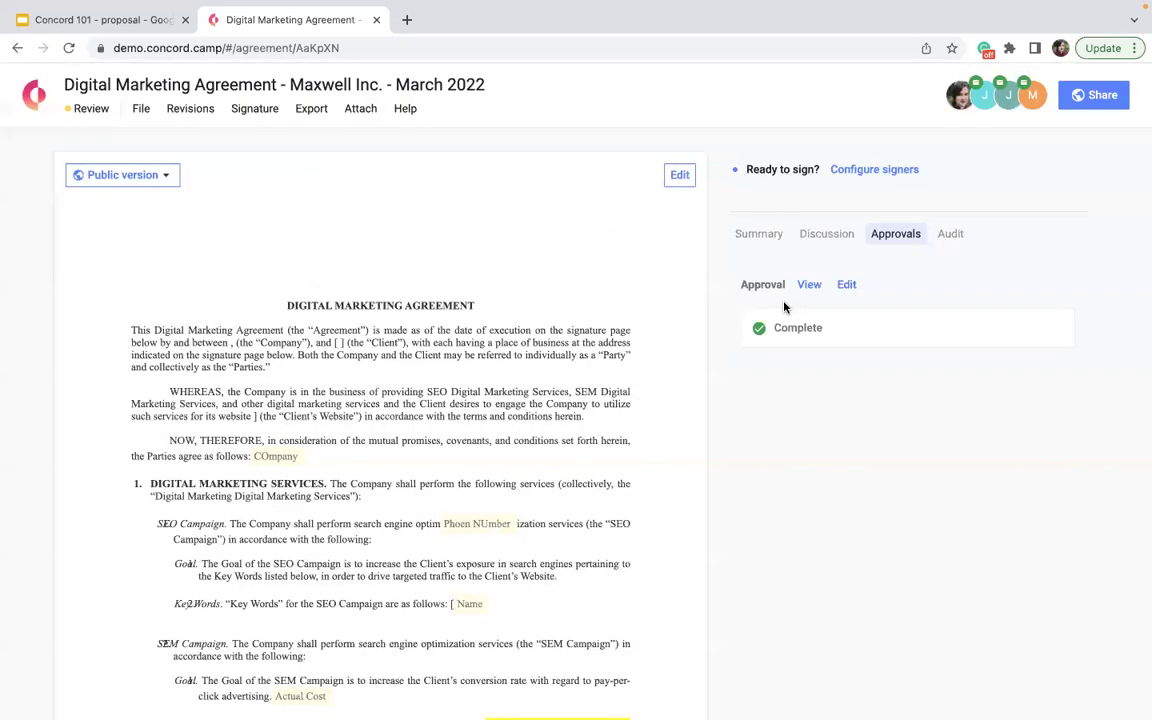
- Enter 35000 in the SEM Goal clause's Actual Cost field and save it
{"action": "scroll", "coordinate": [486, 584], "scroll_direction": "down", "scroll_amount": 10}
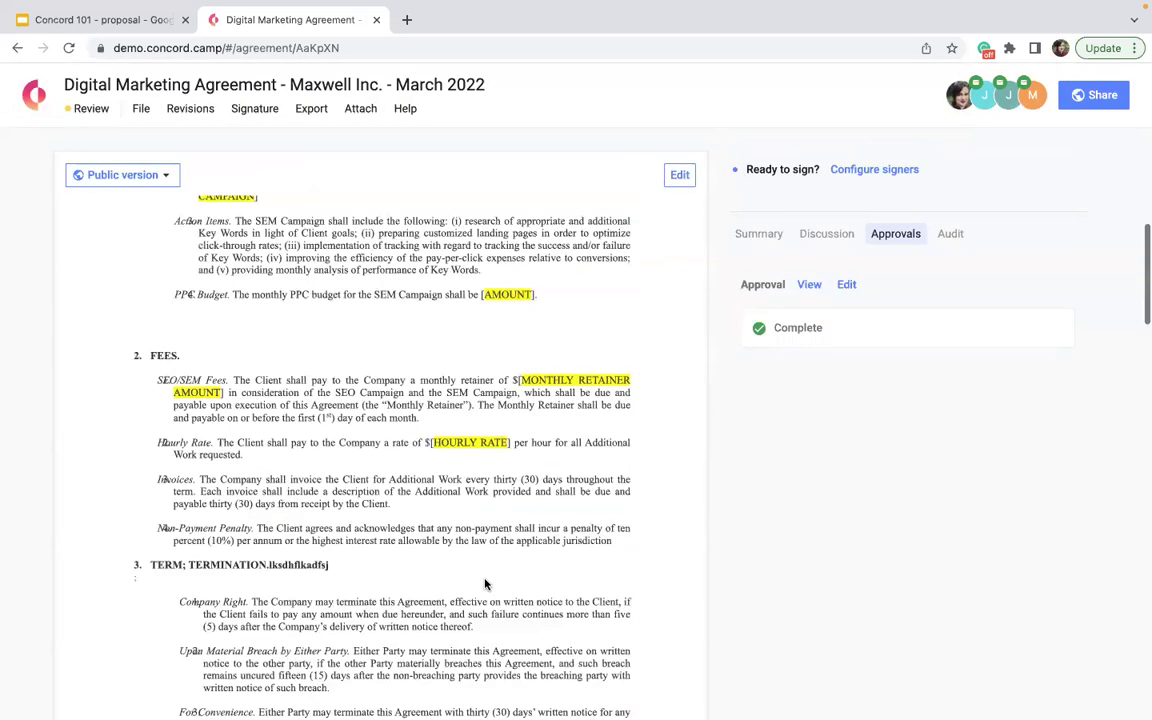
{"action": "scroll", "coordinate": [481, 576], "scroll_direction": "up", "scroll_amount": 3}
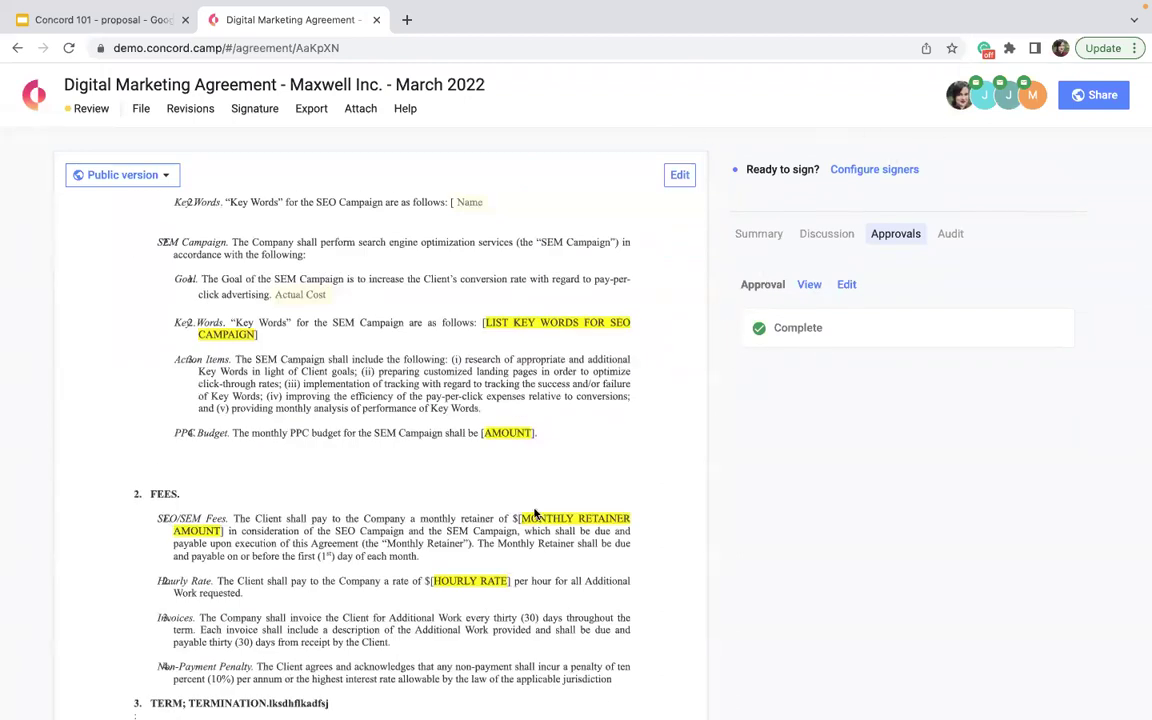
{"action": "scroll", "coordinate": [450, 485], "scroll_direction": "down", "scroll_amount": 3}
{"action": "scroll", "coordinate": [498, 544], "scroll_direction": "up", "scroll_amount": 6}
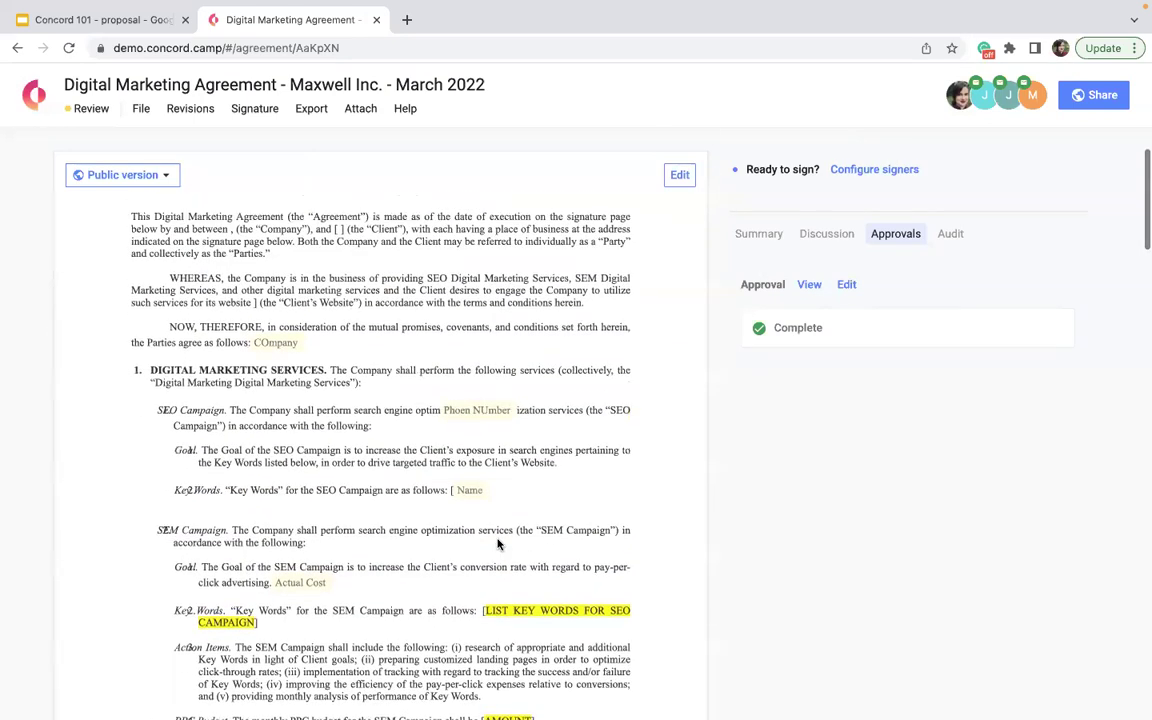
{"action": "left_click", "coordinate": [307, 569]}
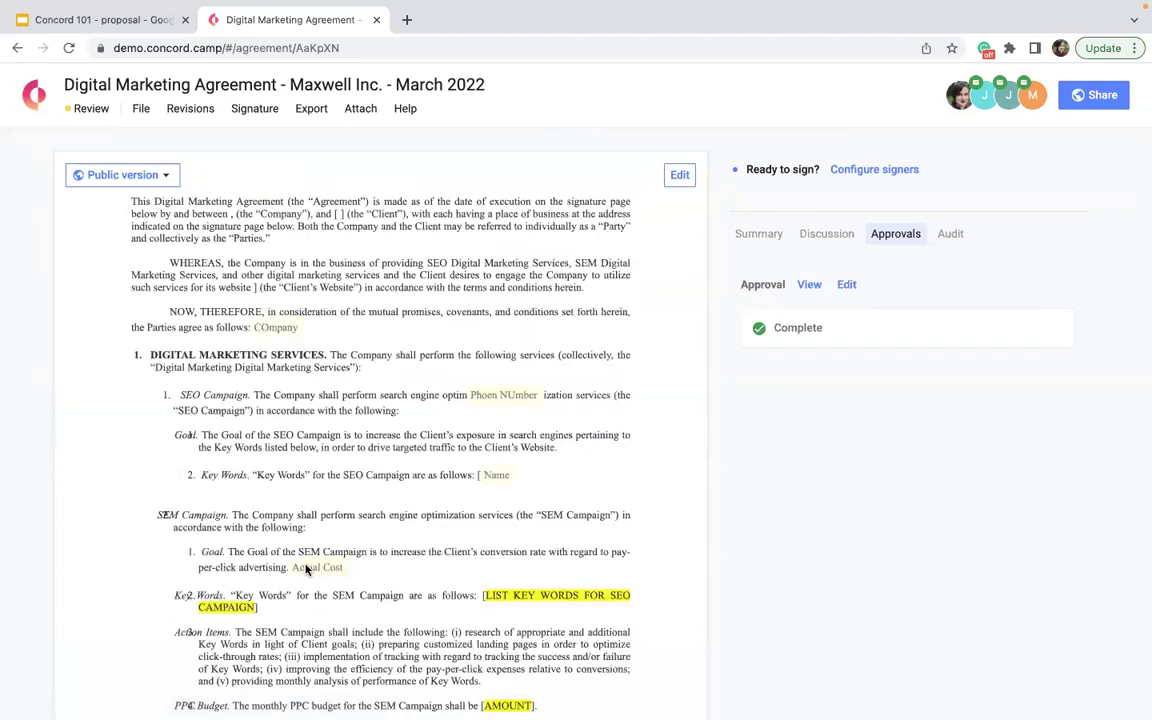
{"action": "type", "text": "35000"}
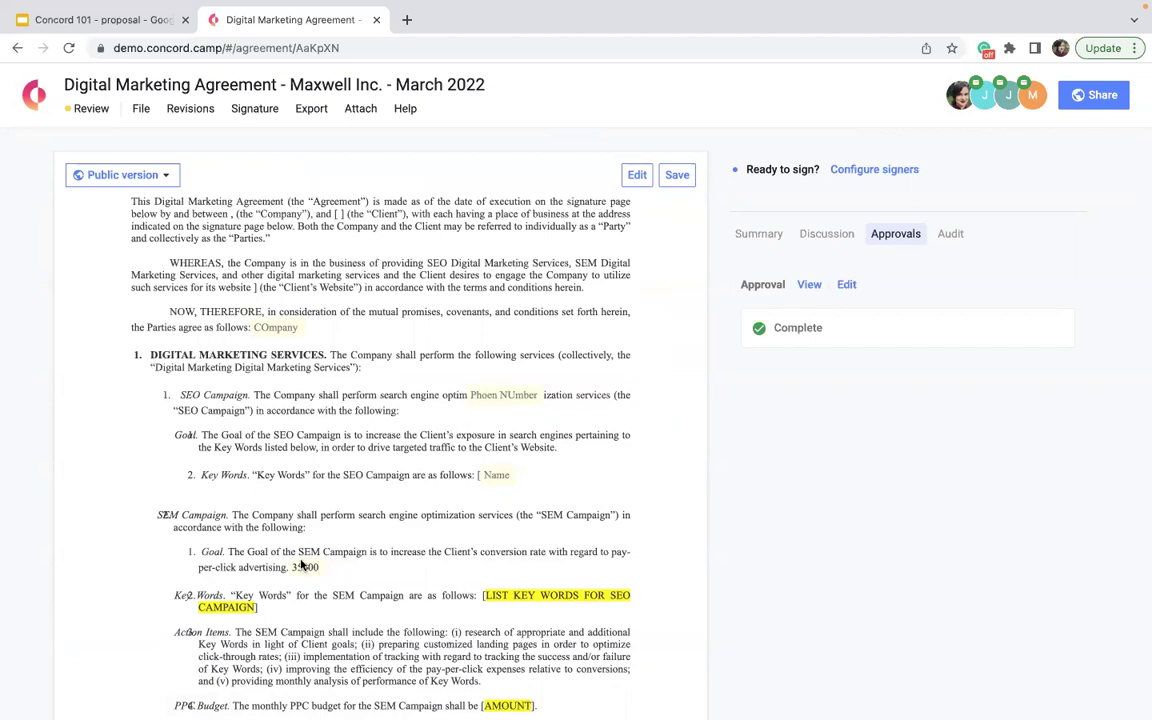
{"action": "left_click", "coordinate": [680, 174]}
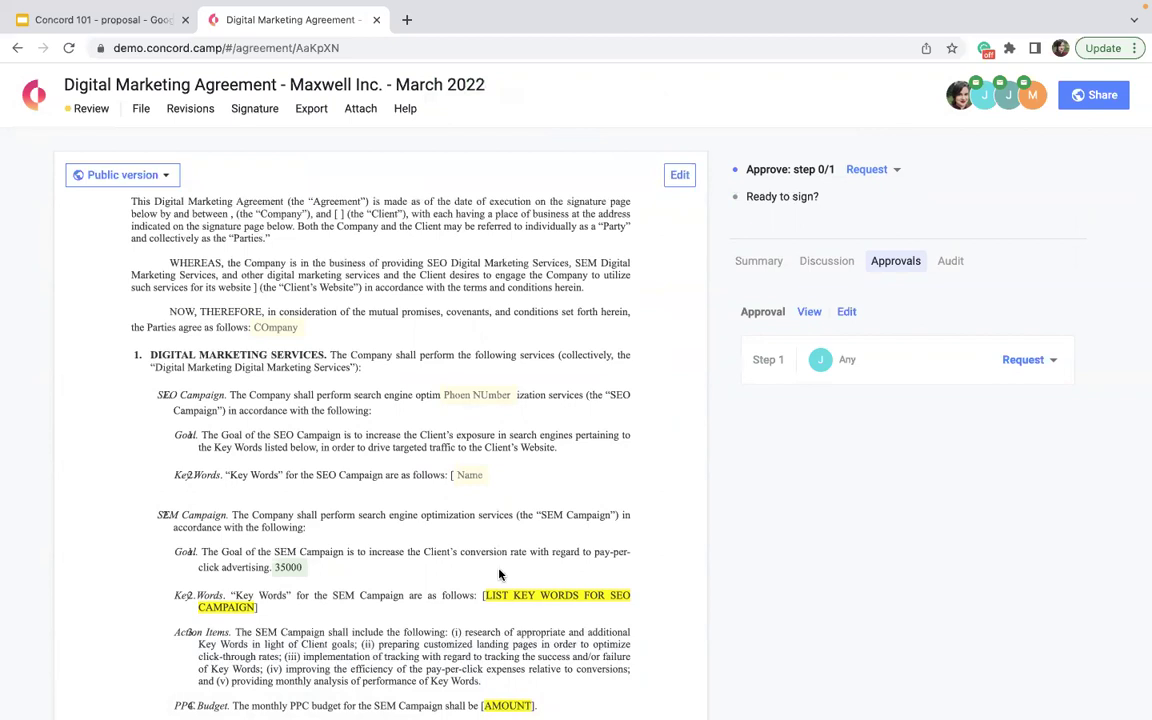
- Send the approval request for the pending 'Approve: step 0/1' step
{"action": "left_click", "coordinate": [864, 172]}
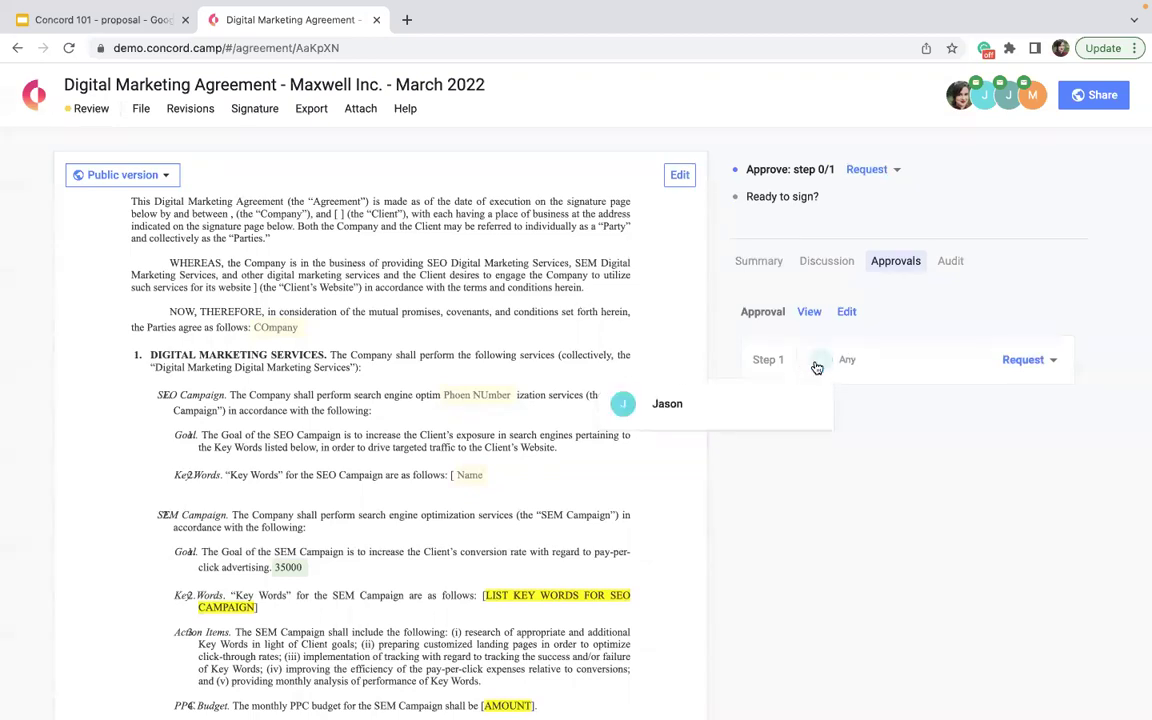
{"action": "mouse_move", "coordinate": [1011, 97]}
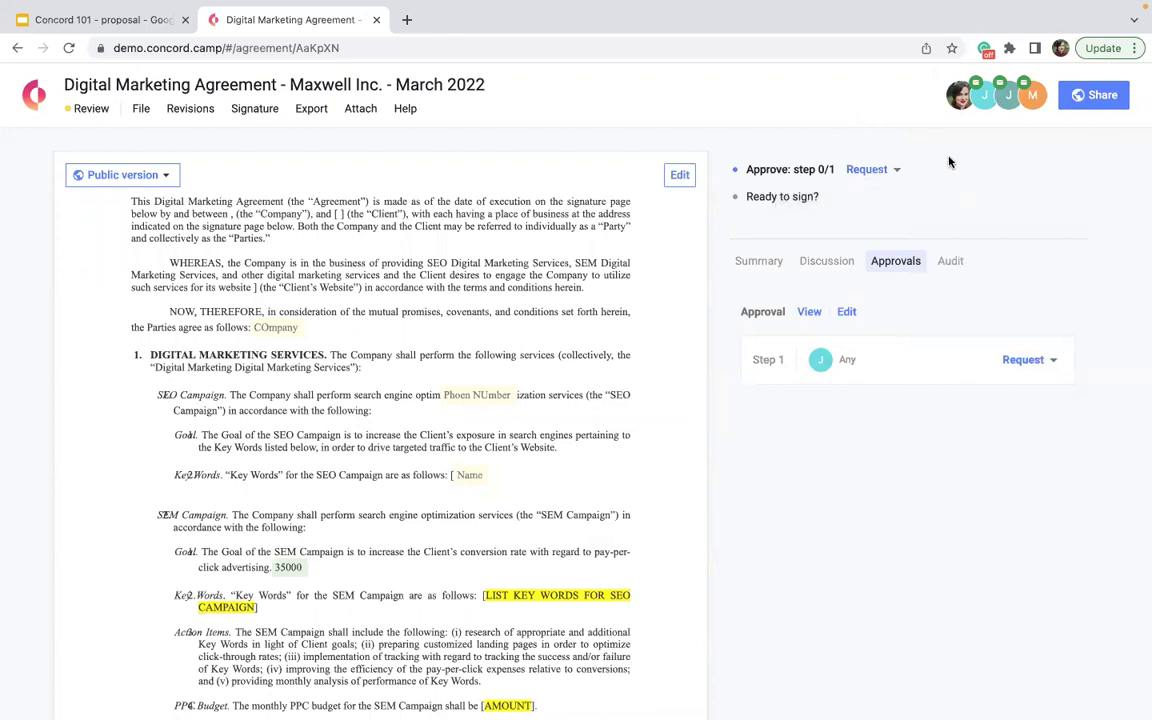
- Resend the approval request next to 'Approve: step 0/1'
{"action": "left_click", "coordinate": [866, 170]}
{"action": "scroll", "coordinate": [530, 252], "scroll_direction": "down", "scroll_amount": 1}
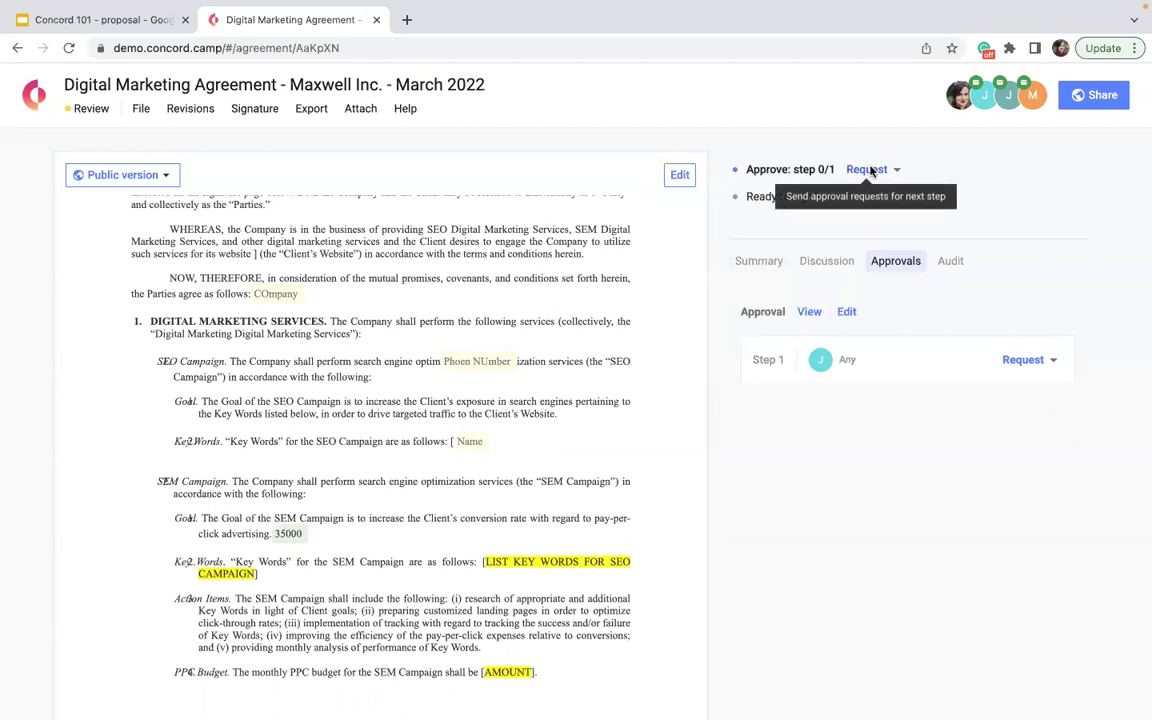
- Replace the custom approval with the company template Legal Team Approval - NDA and confirm
{"action": "left_click", "coordinate": [860, 170]}
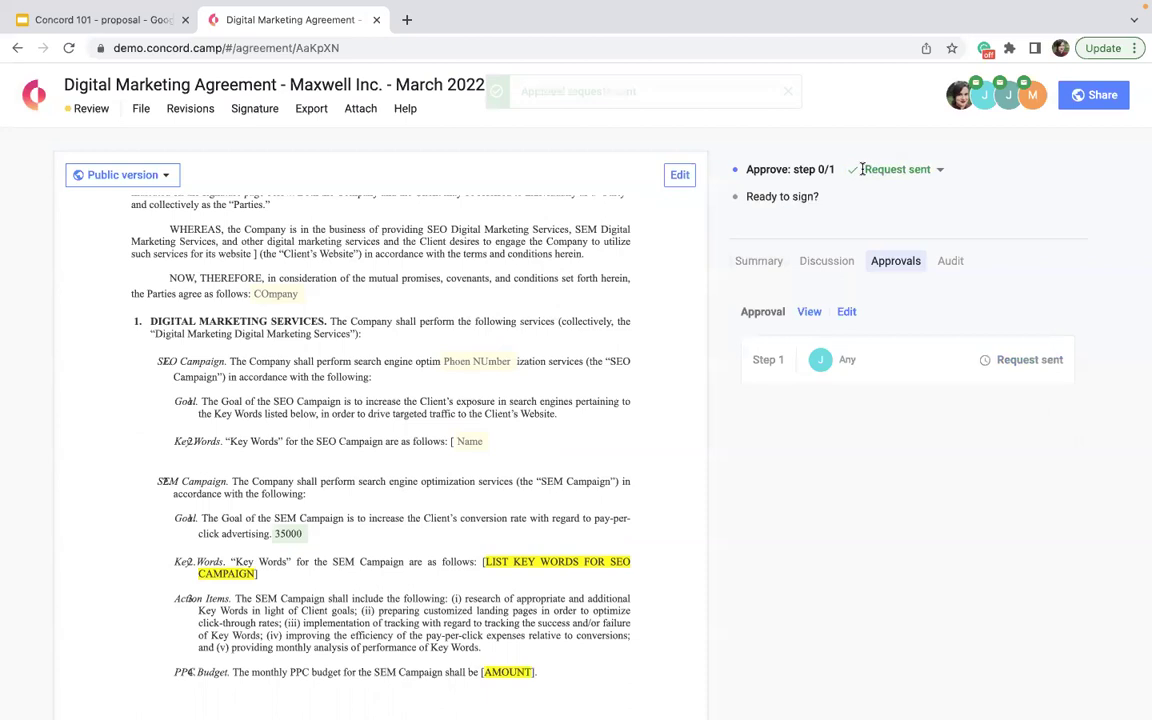
{"action": "left_click", "coordinate": [850, 311]}
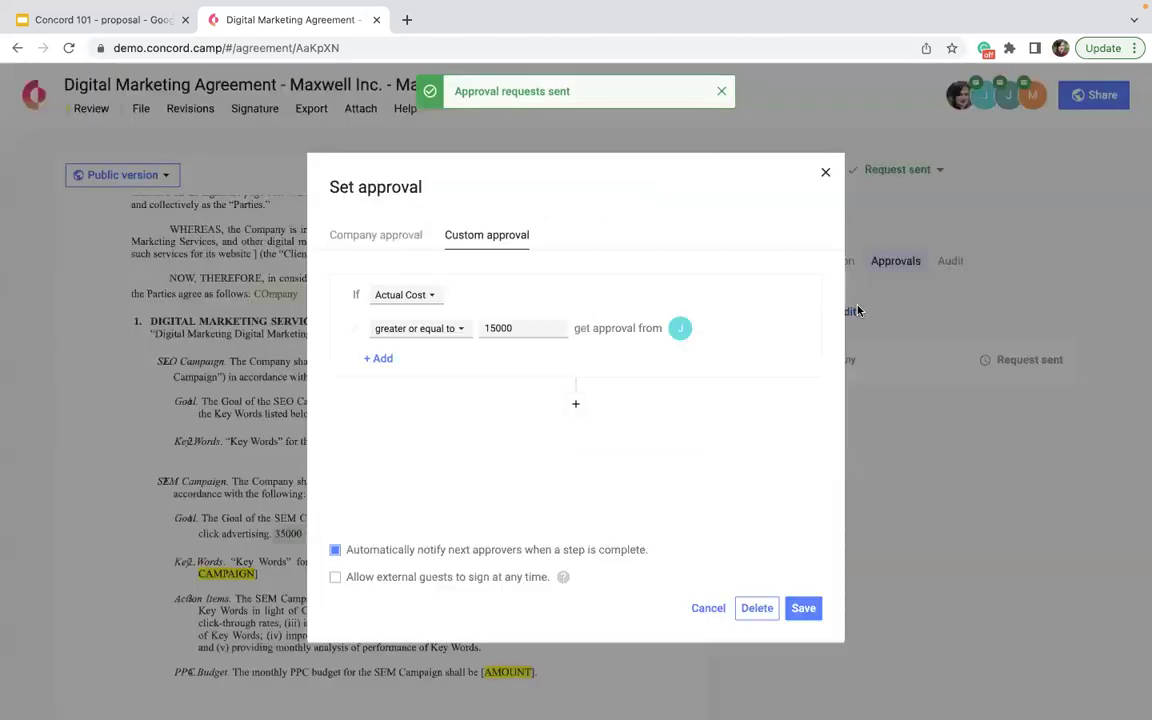
{"action": "left_click", "coordinate": [396, 240]}
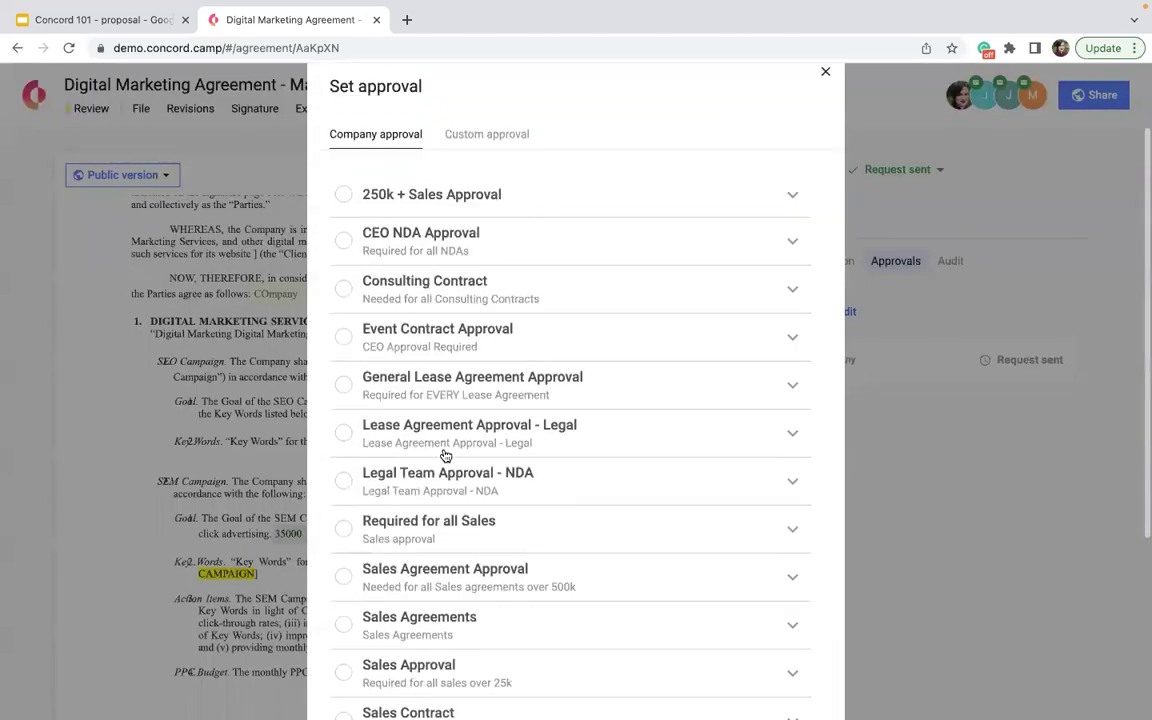
{"action": "left_click", "coordinate": [797, 440]}
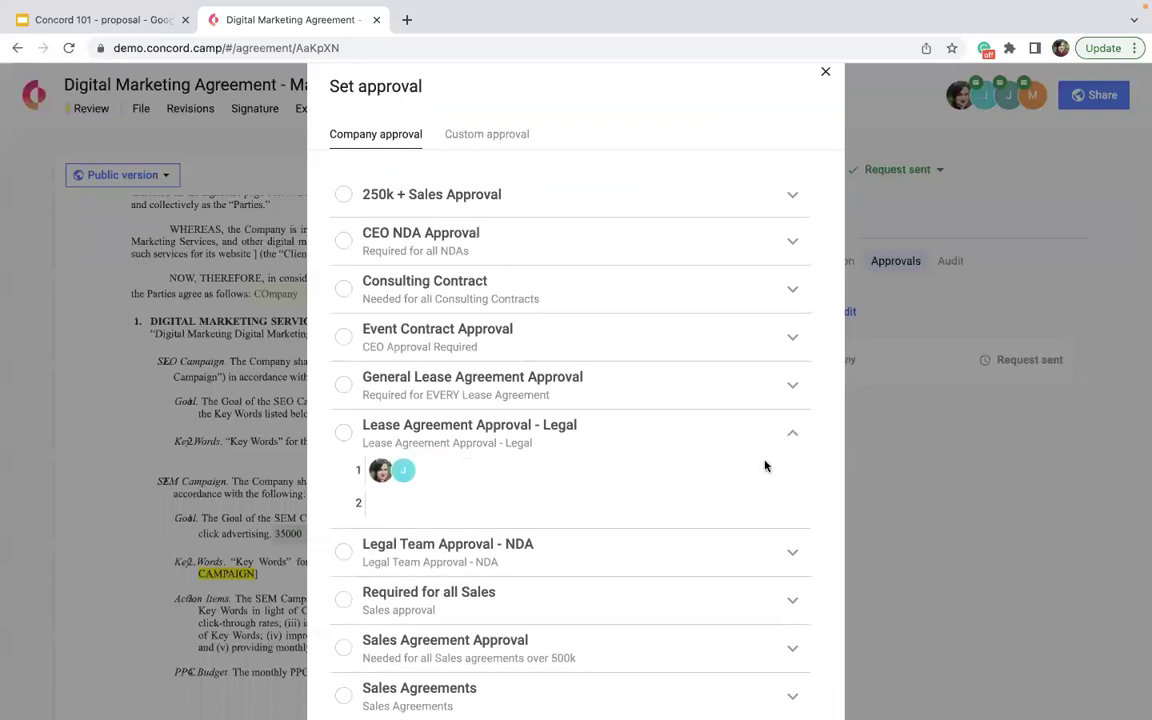
{"action": "left_click", "coordinate": [790, 552]}
{"action": "scroll", "coordinate": [788, 549], "scroll_direction": "down", "scroll_amount": 2}
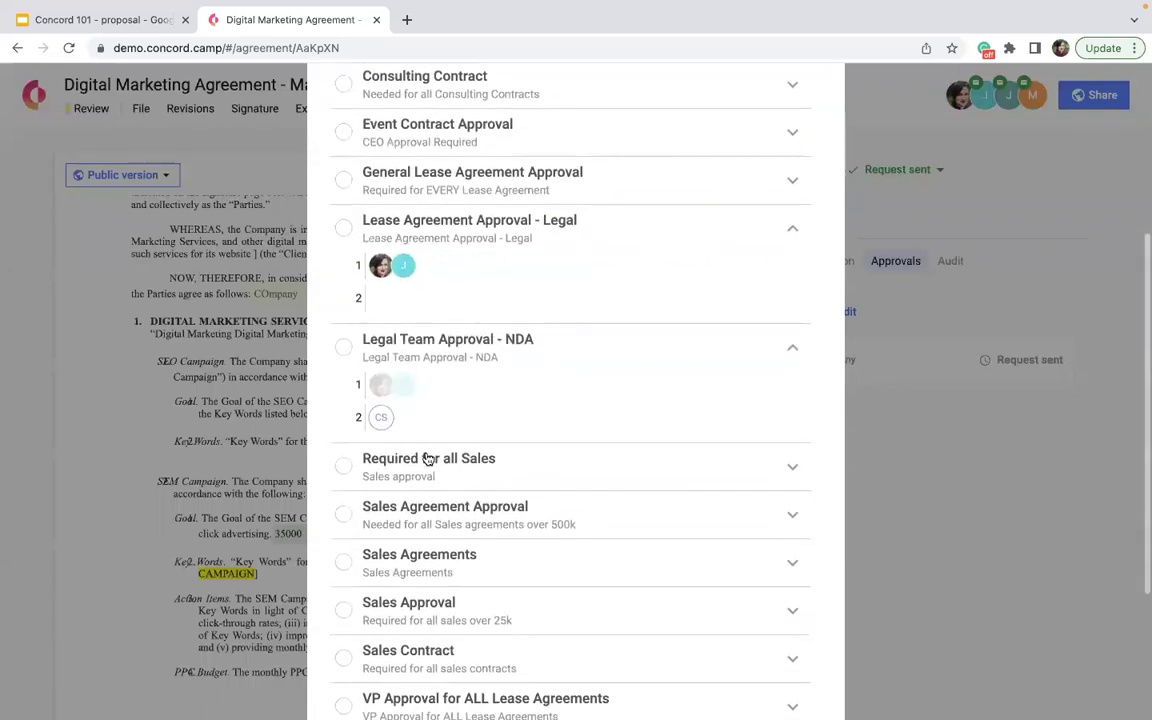
{"action": "left_click", "coordinate": [343, 346]}
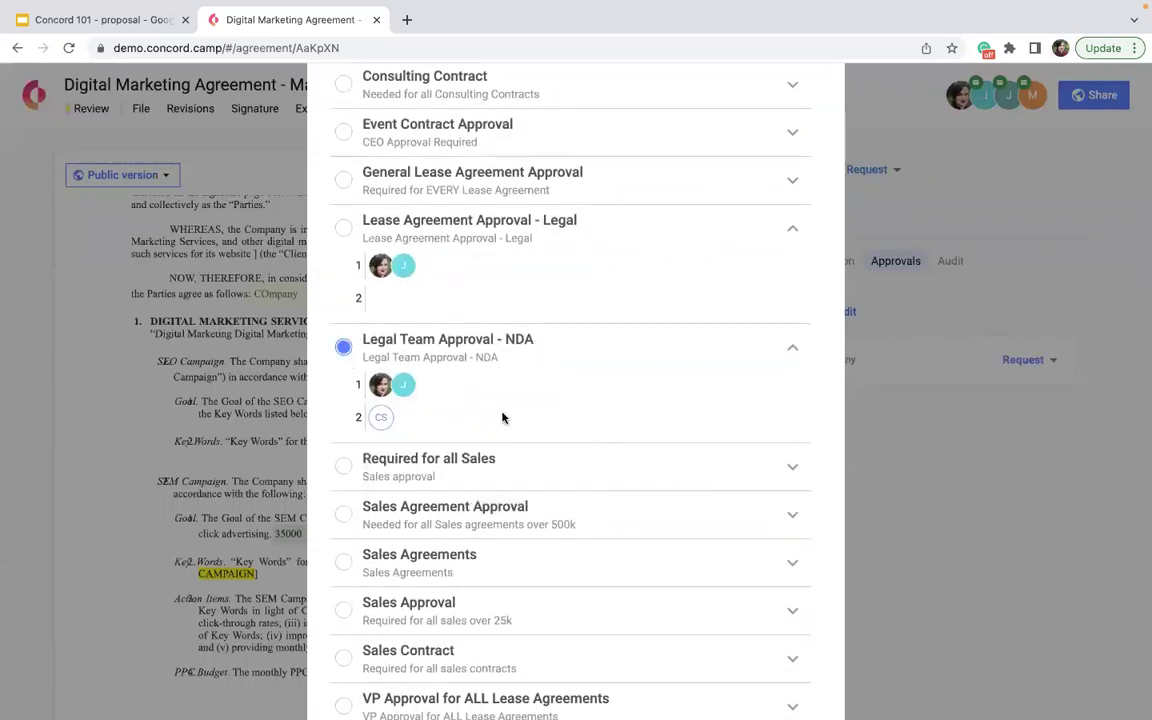
{"action": "scroll", "coordinate": [503, 418], "scroll_direction": "down", "scroll_amount": 3}
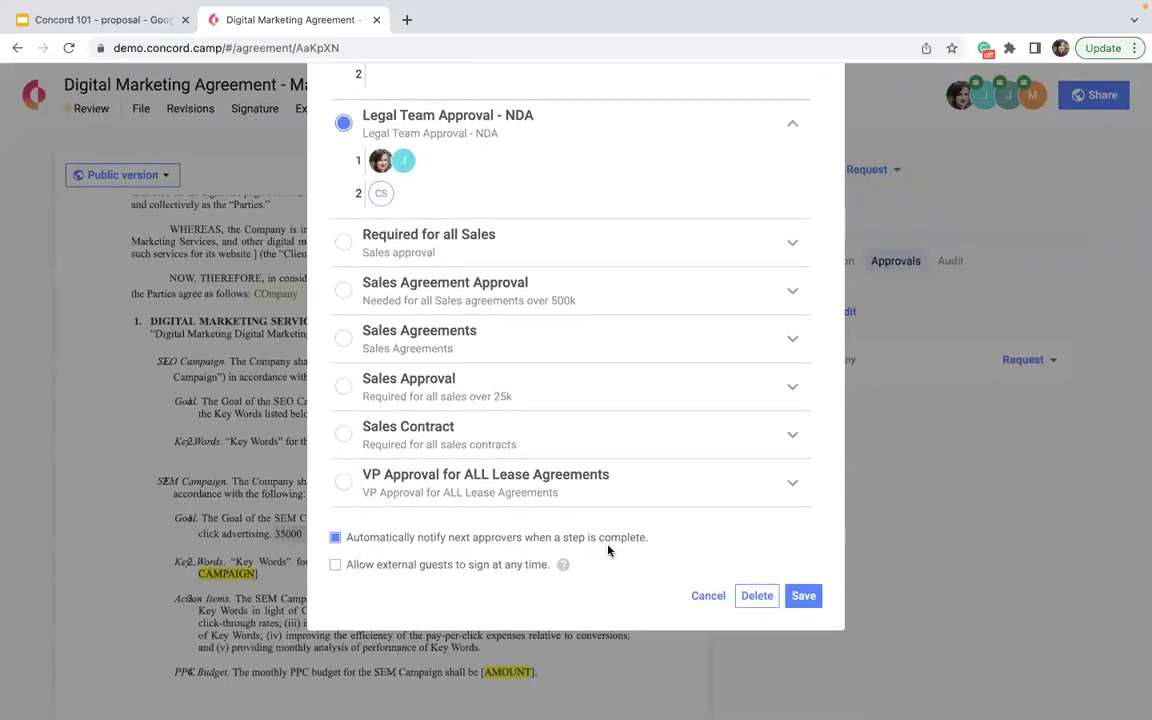
{"action": "left_click", "coordinate": [797, 600]}
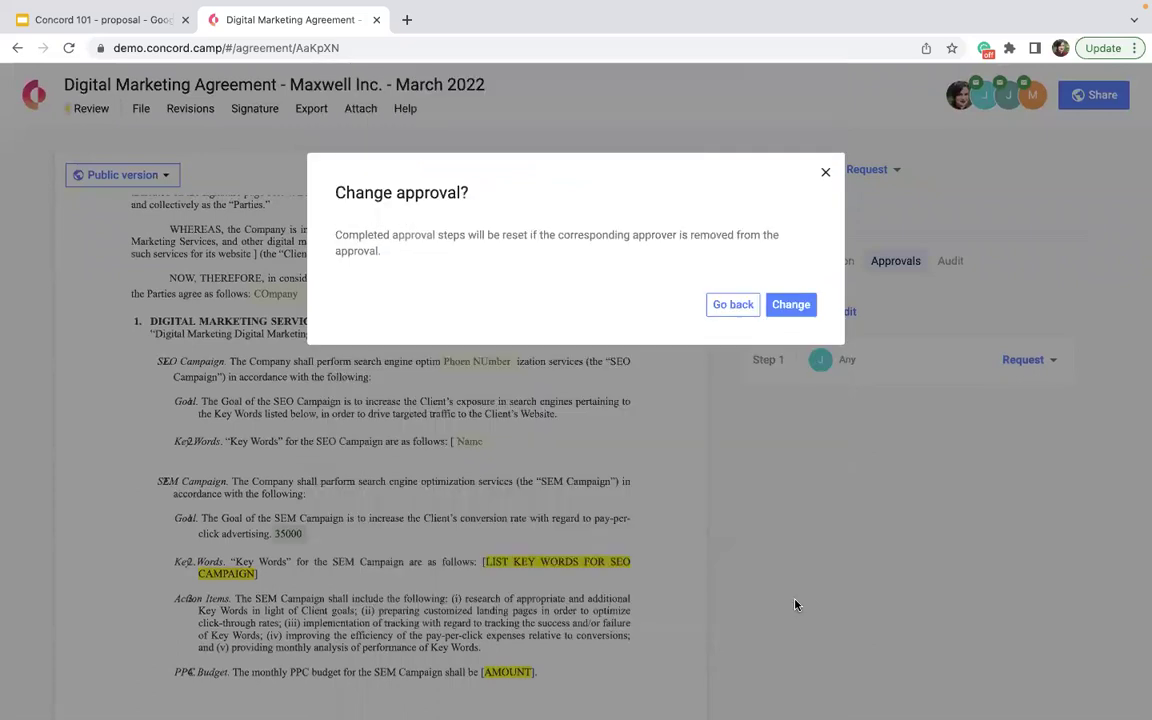
{"action": "left_click", "coordinate": [791, 304]}
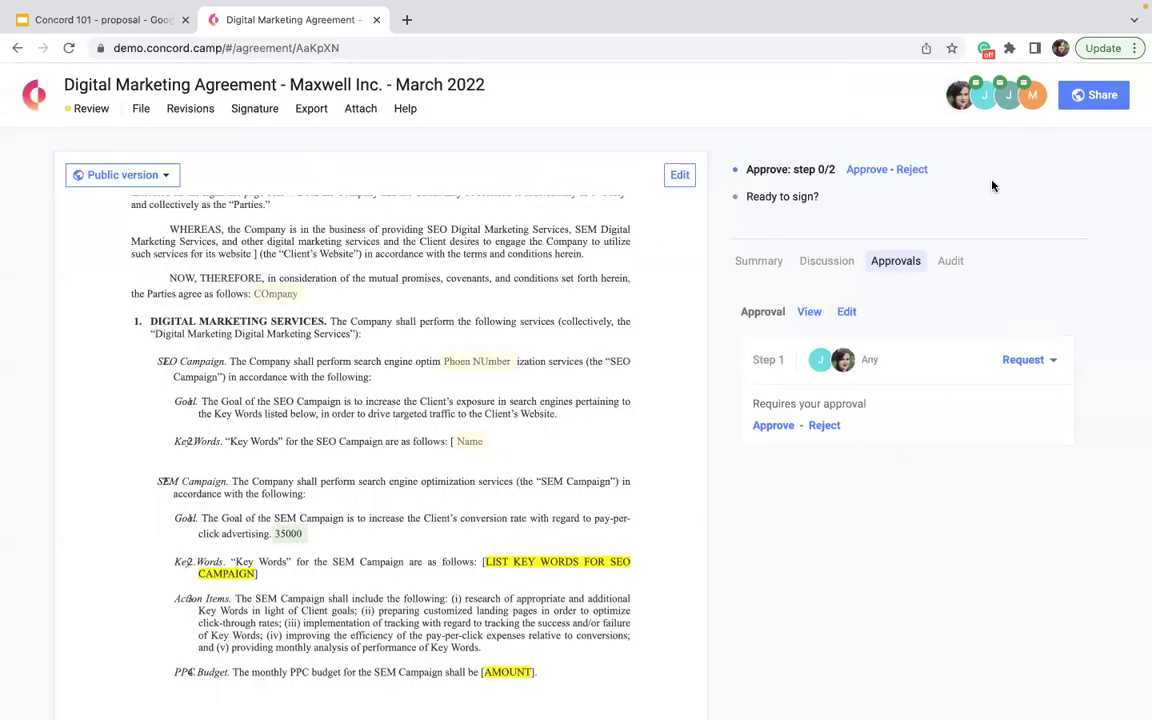
- Send requests for the first step of the two-step approval at step 0/2
{"action": "left_click", "coordinate": [1020, 362]}
{"action": "mouse_move", "coordinate": [876, 199]}
- Add the internal colleague and the client company's e-mail contact as the agreement's signers
{"action": "left_click", "coordinate": [850, 198]}
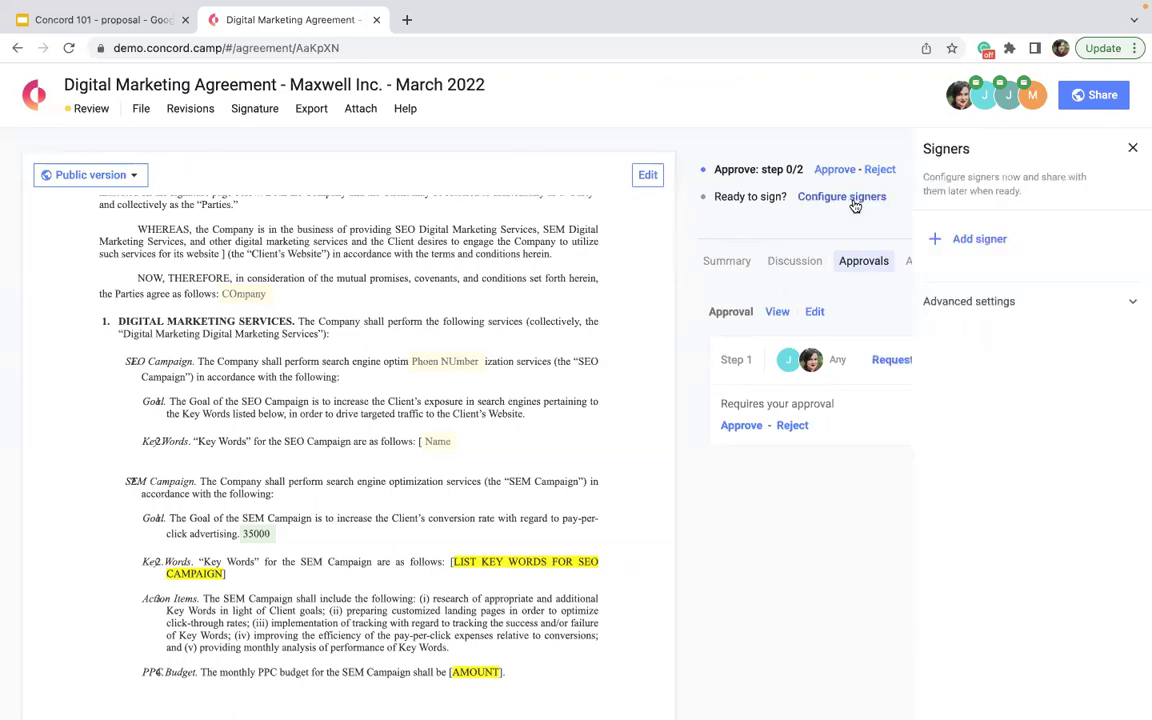
{"action": "left_click", "coordinate": [998, 245]}
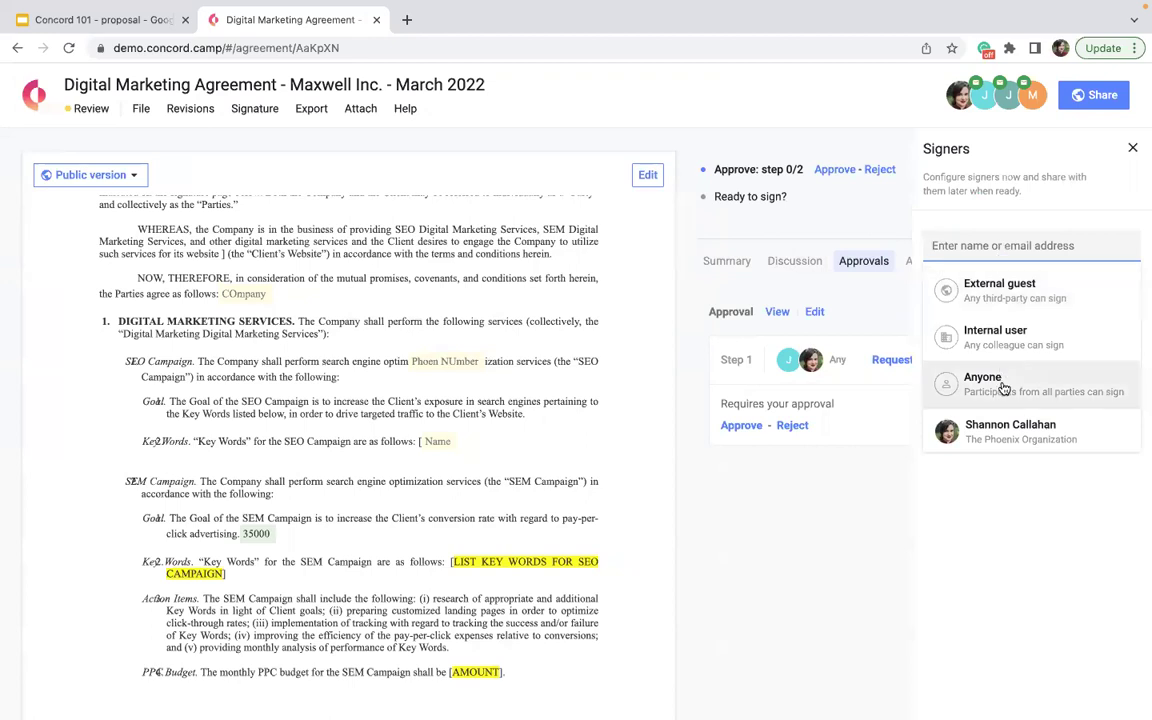
{"action": "left_click", "coordinate": [1001, 425]}
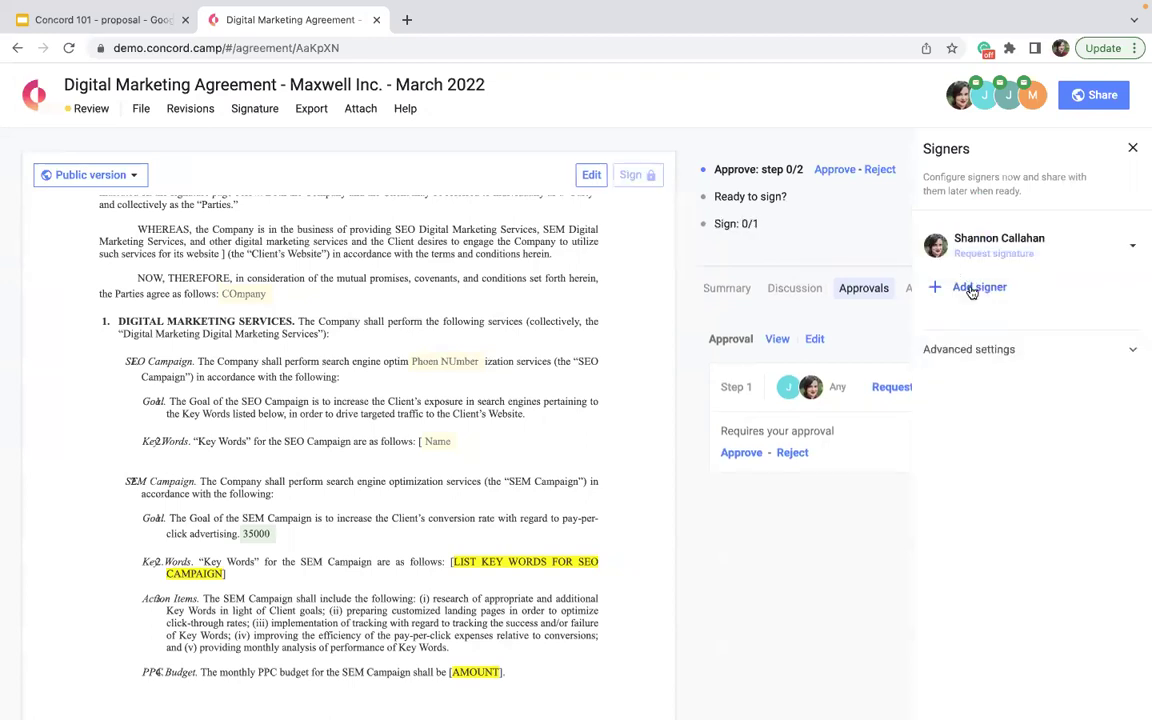
{"action": "left_click", "coordinate": [962, 287]}
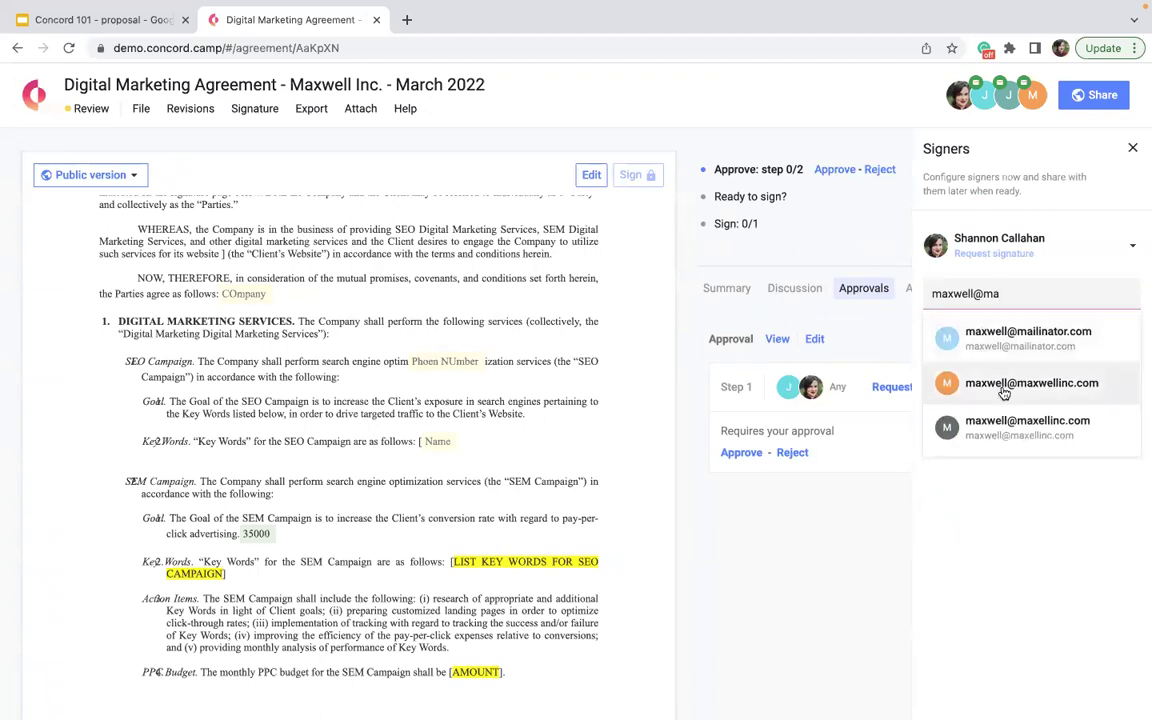
{"action": "left_click", "coordinate": [1001, 384]}
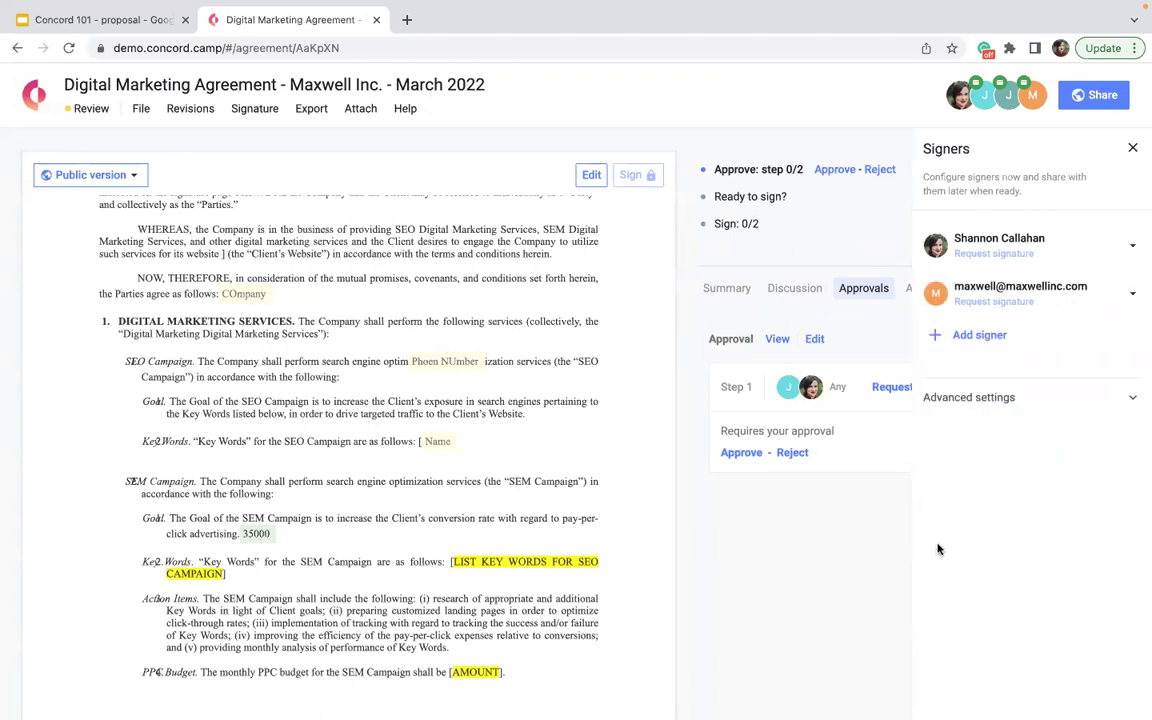
{"action": "left_click", "coordinate": [1133, 148]}
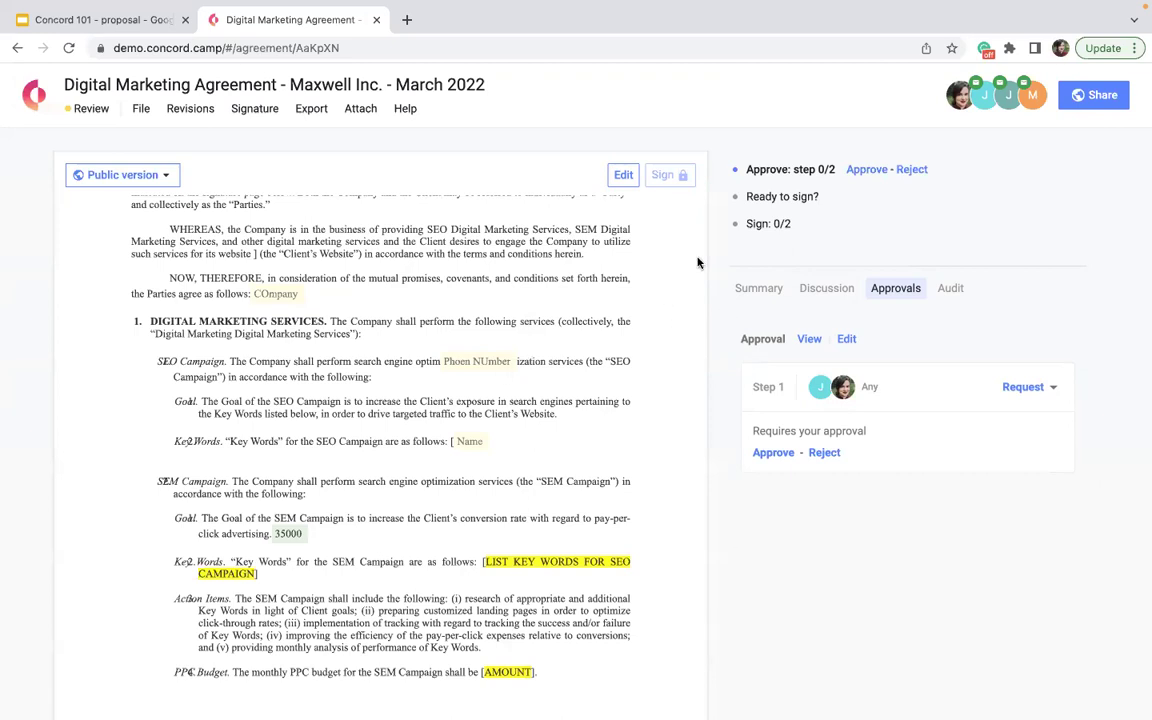
{"action": "mouse_move", "coordinate": [840, 200]}
{"action": "scroll", "coordinate": [419, 380], "scroll_direction": "up", "scroll_amount": 3}
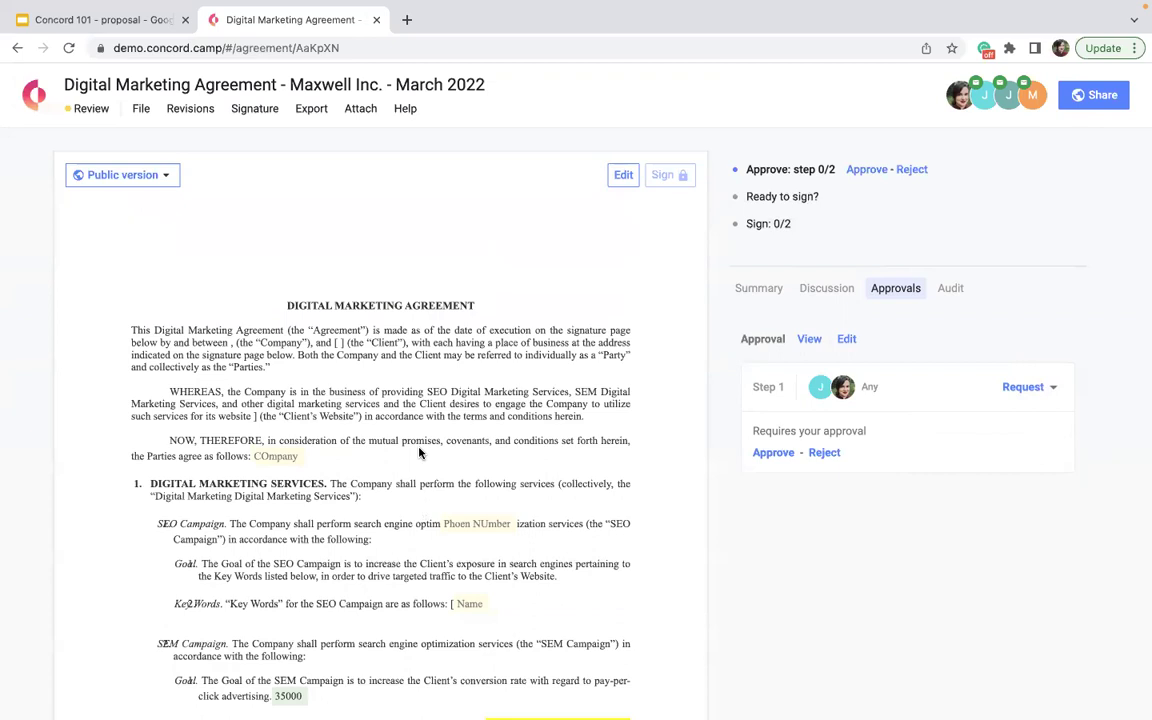
{"action": "left_click", "coordinate": [276, 460]}
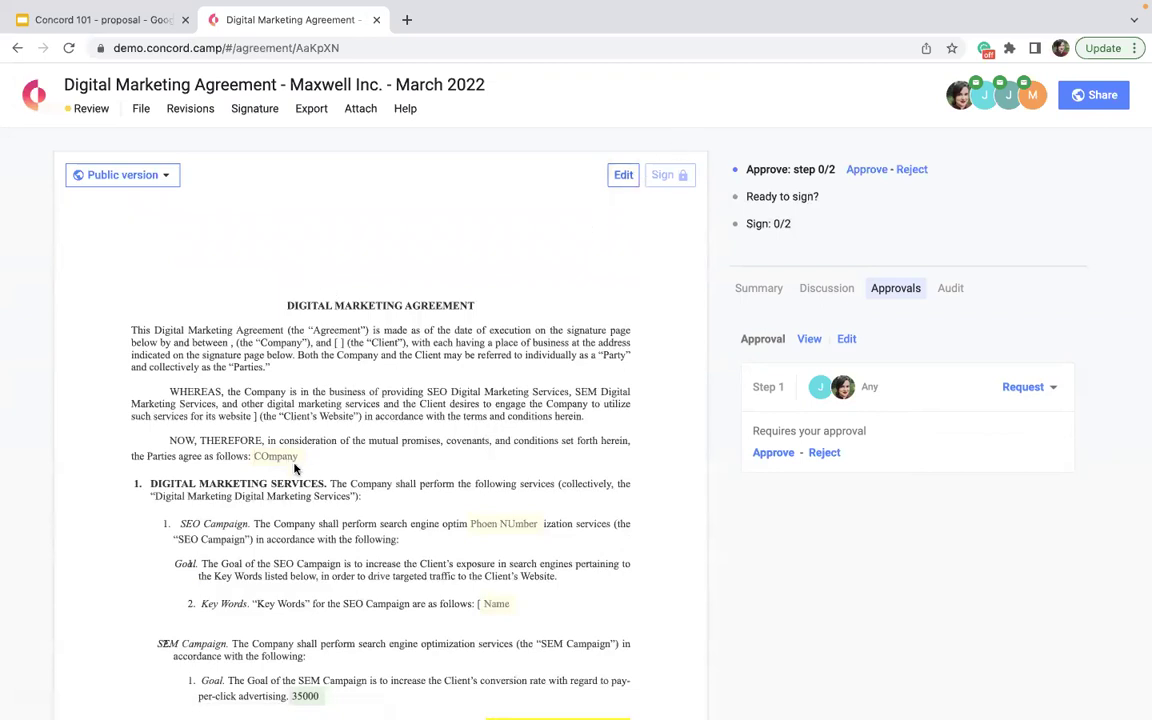
- Make the COmpany field required before signing
{"action": "left_click", "coordinate": [280, 454]}
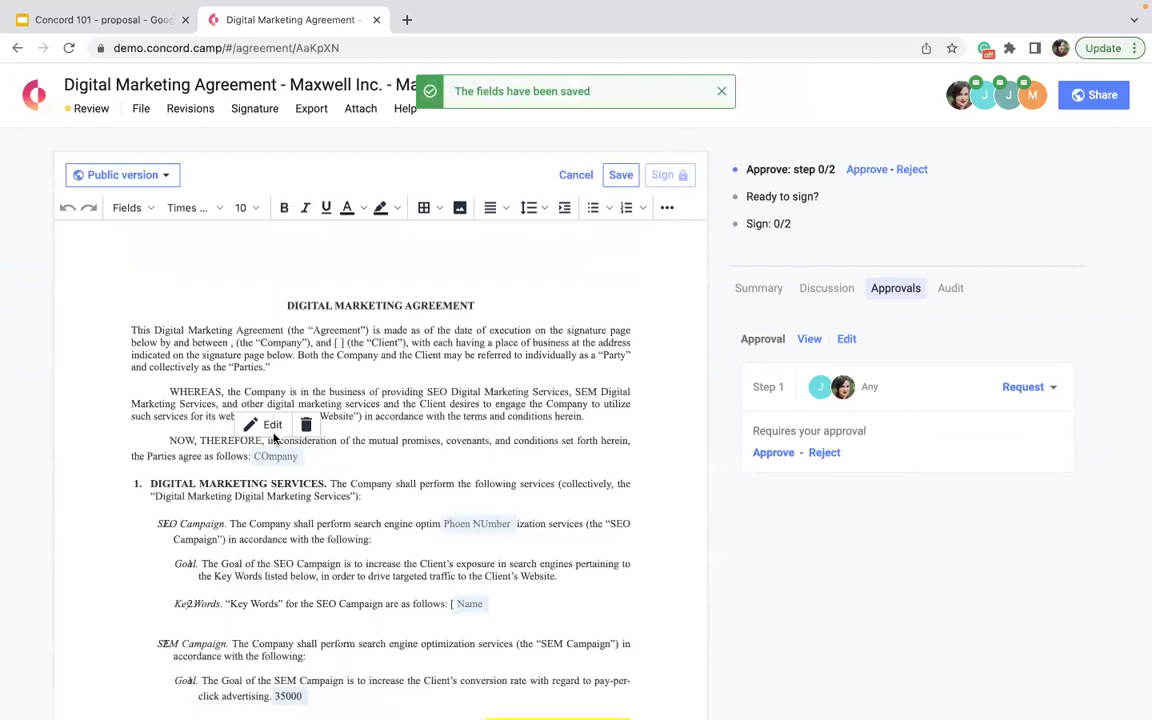
{"action": "left_click", "coordinate": [266, 424]}
{"action": "left_click", "coordinate": [787, 268]}
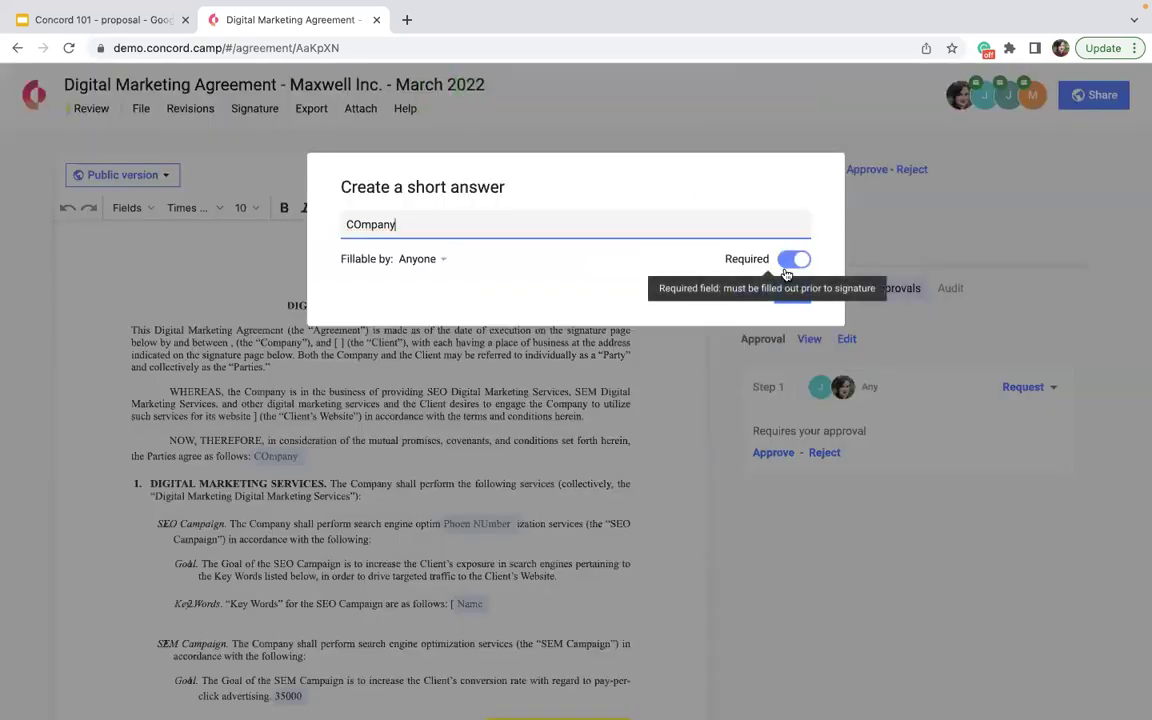
{"action": "left_click", "coordinate": [792, 290]}
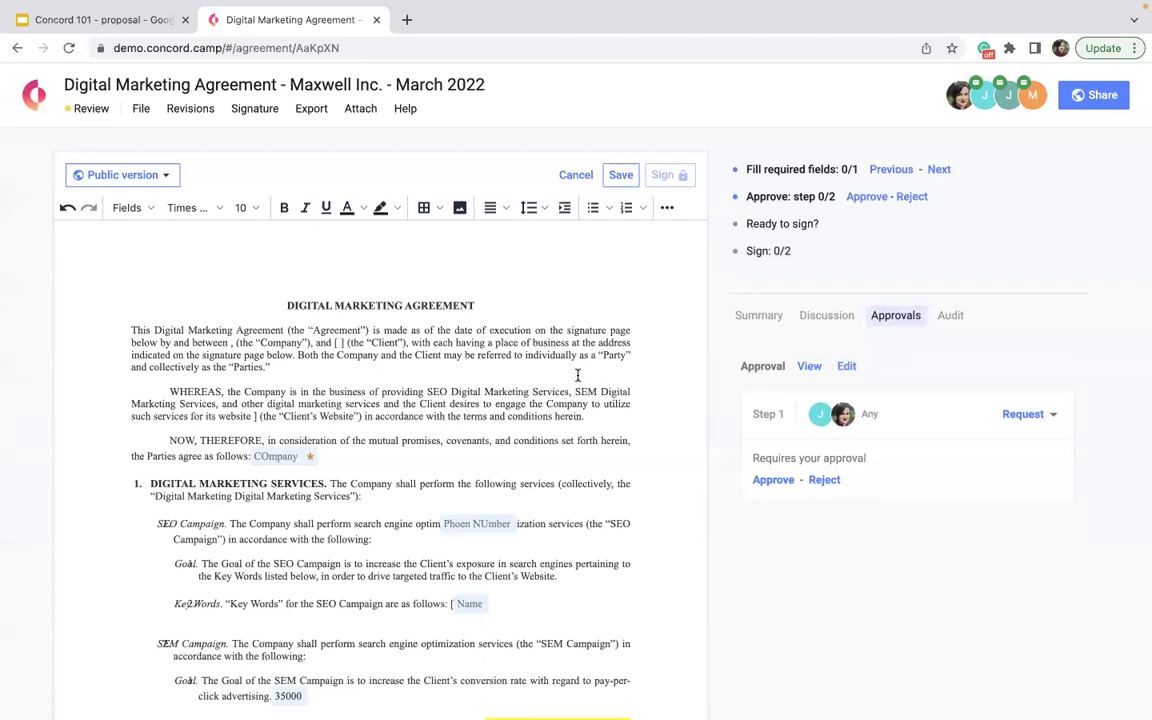
- Delete the agreement's first paragraph as a tracked change and confirm the deletion
{"action": "left_click", "coordinate": [186, 108]}
{"action": "left_click_drag", "start_coordinate": [272, 368], "coordinate": [128, 327]}
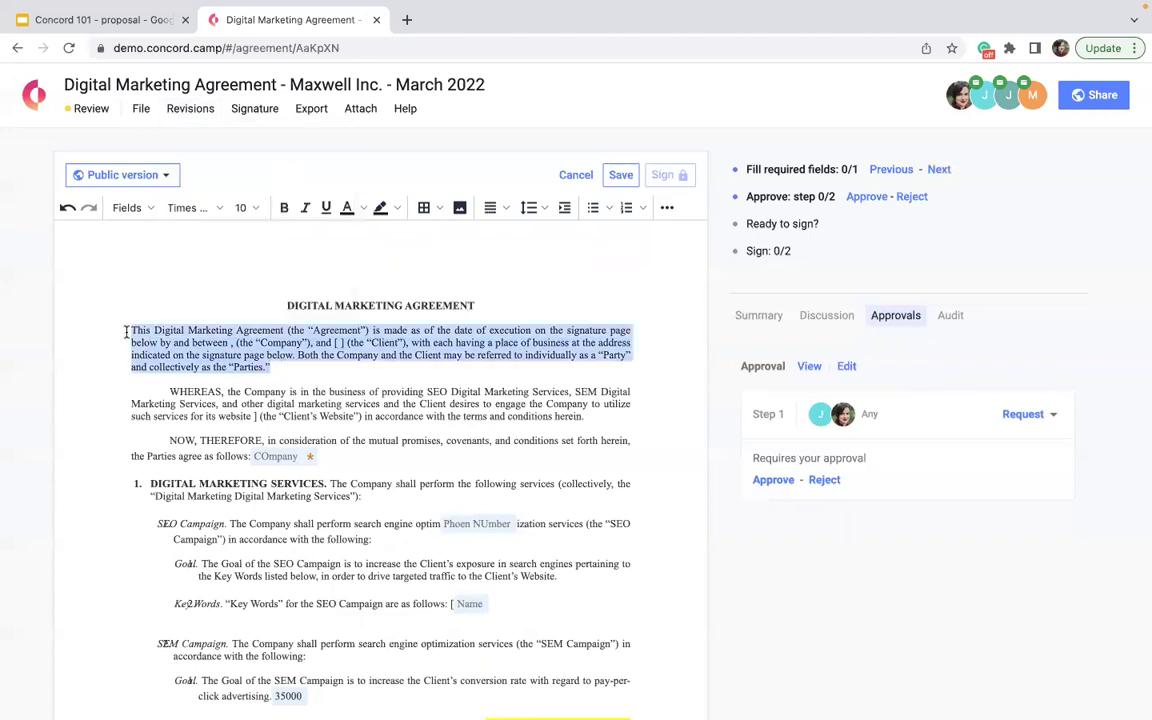
{"action": "key", "text": "Delete"}
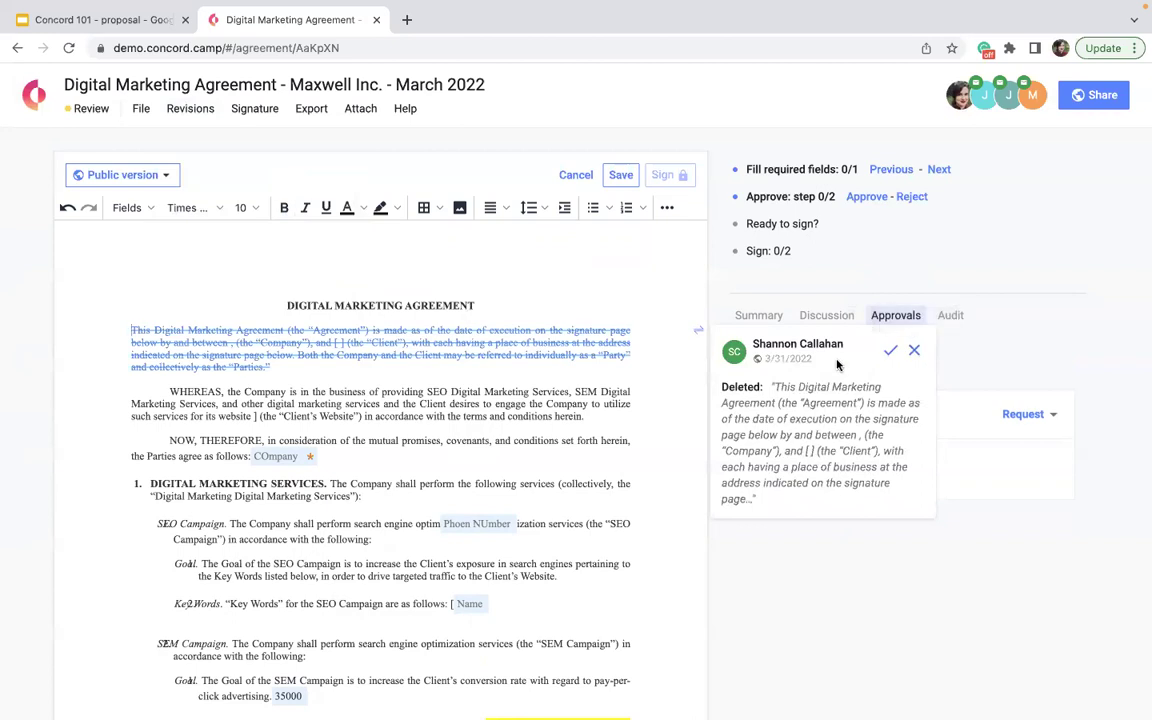
{"action": "left_click", "coordinate": [890, 350]}
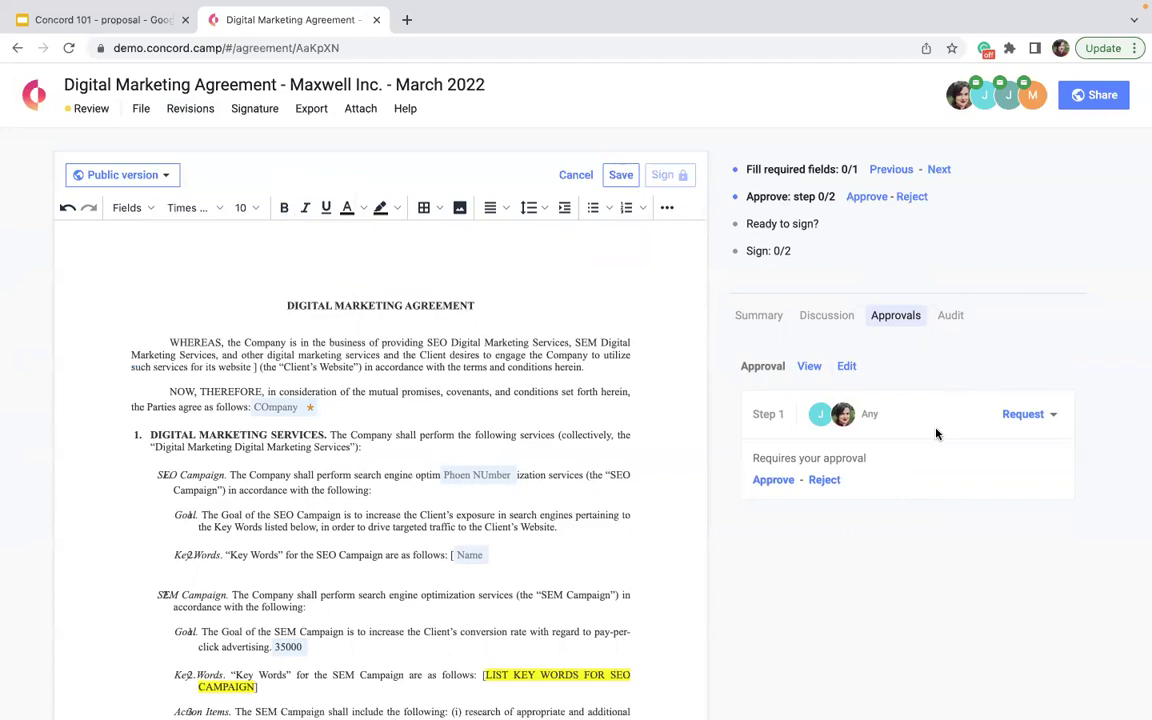
- Make the Company field fillable by the first signer and save its settings
{"action": "left_click", "coordinate": [289, 410]}
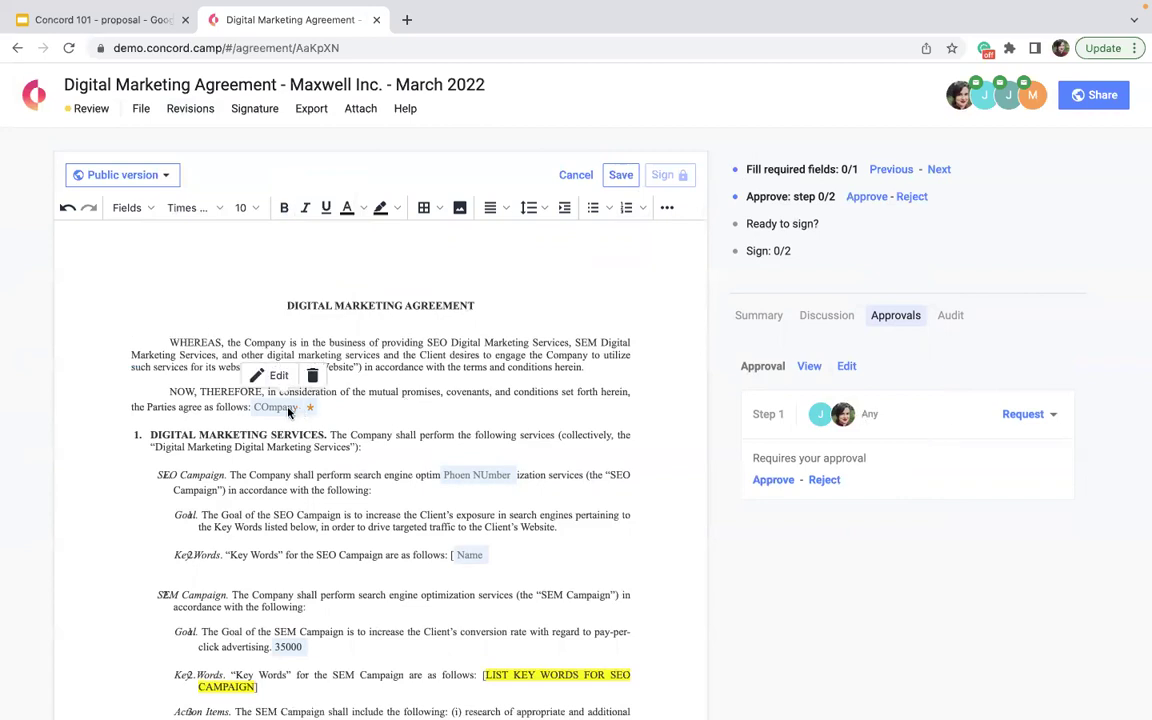
{"action": "left_click", "coordinate": [277, 378]}
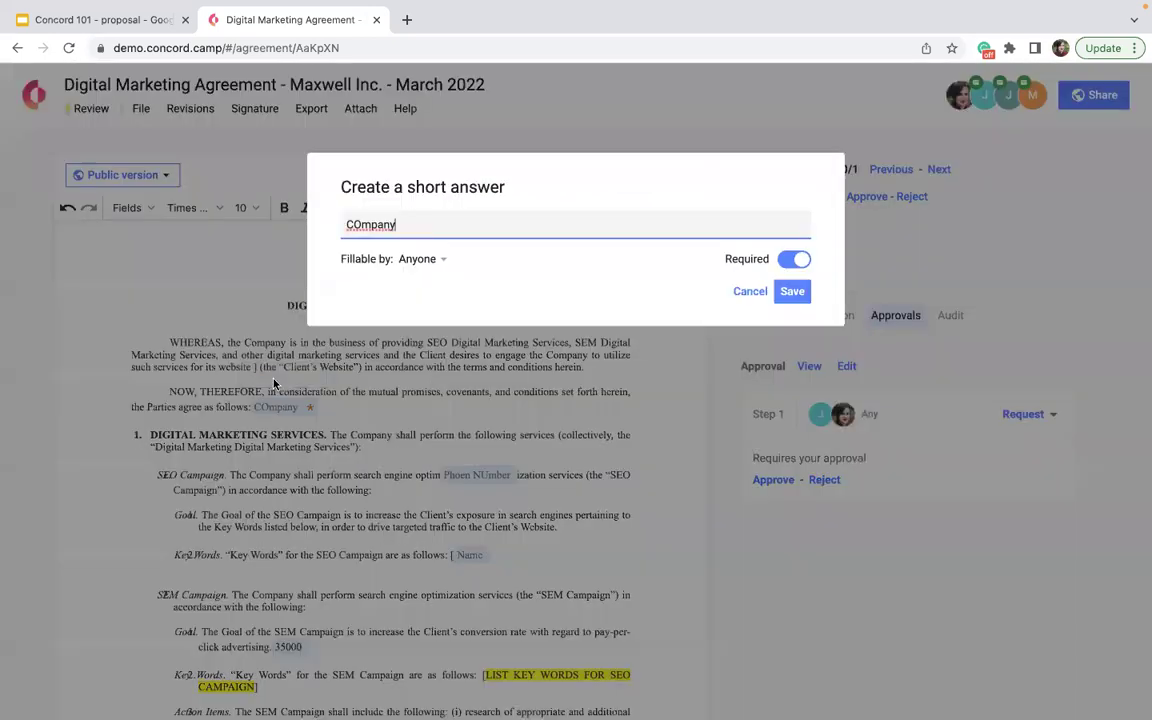
{"action": "left_click", "coordinate": [427, 270]}
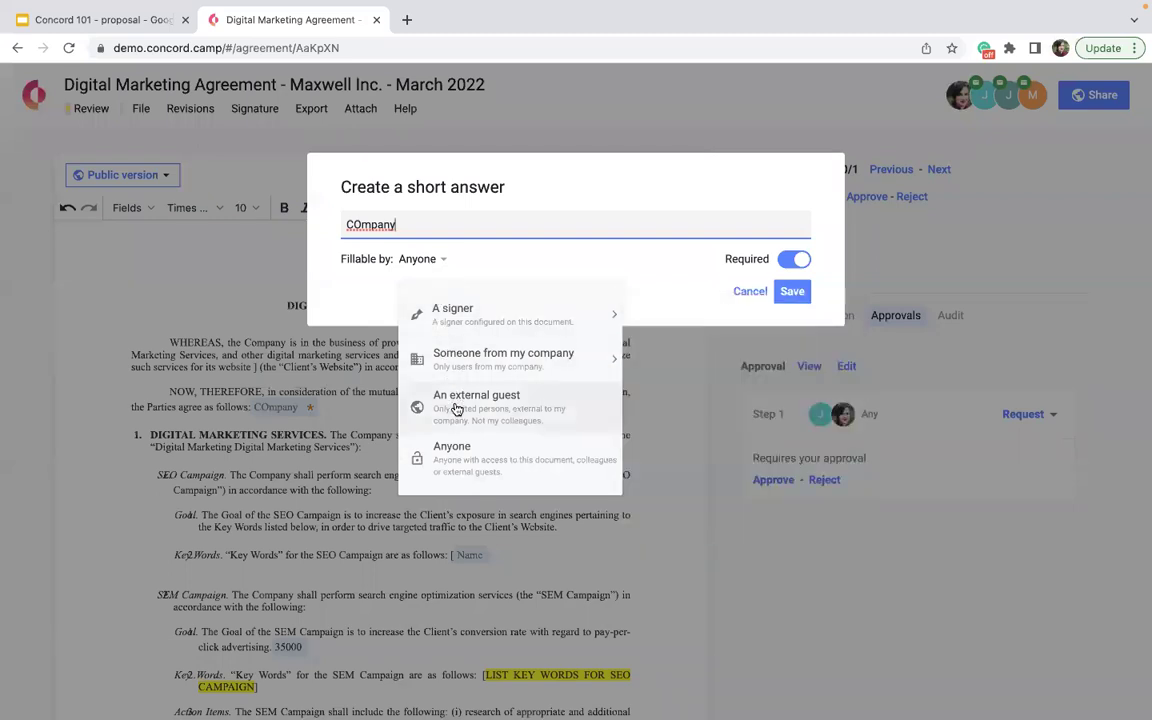
{"action": "mouse_move", "coordinate": [588, 316]}
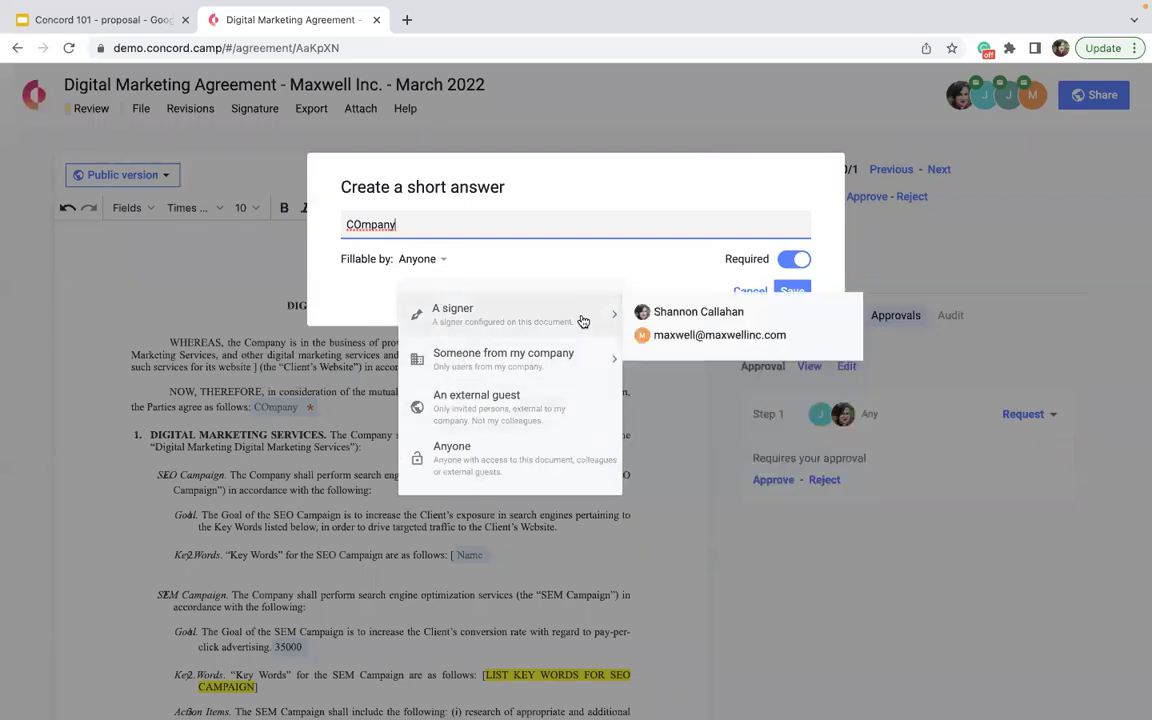
{"action": "left_click", "coordinate": [678, 320]}
{"action": "left_click", "coordinate": [795, 298]}
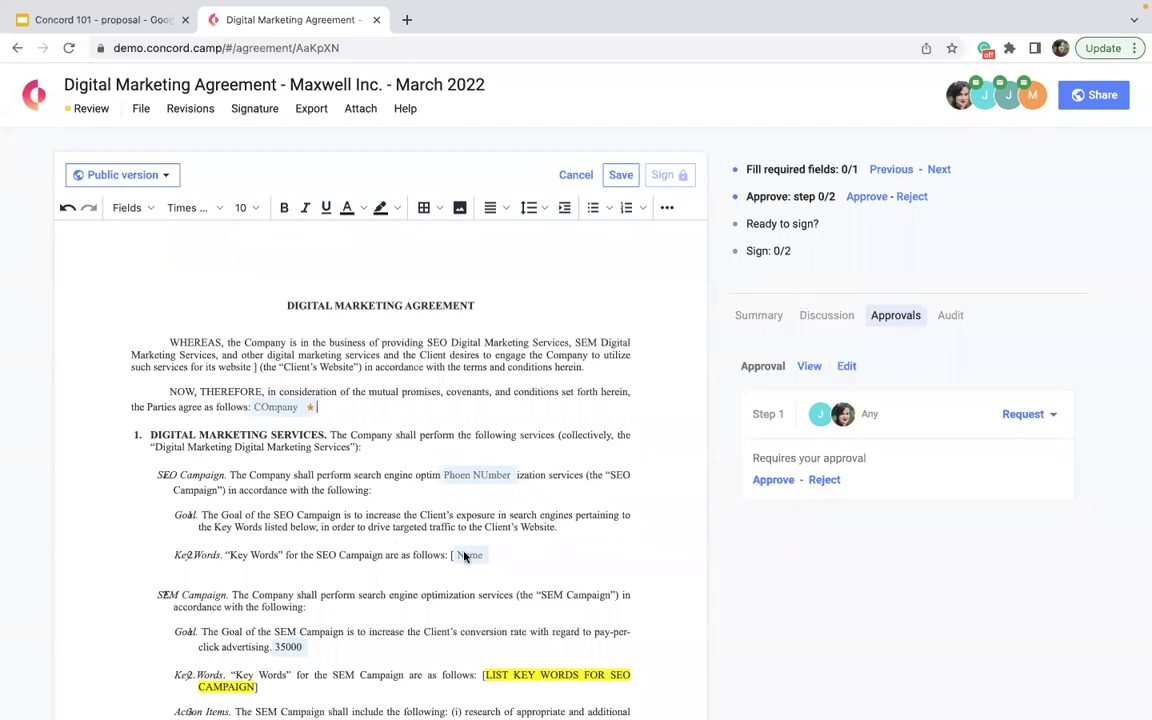
- Insert a signature field in the agreement and assign it to Me
{"action": "left_click", "coordinate": [126, 207]}
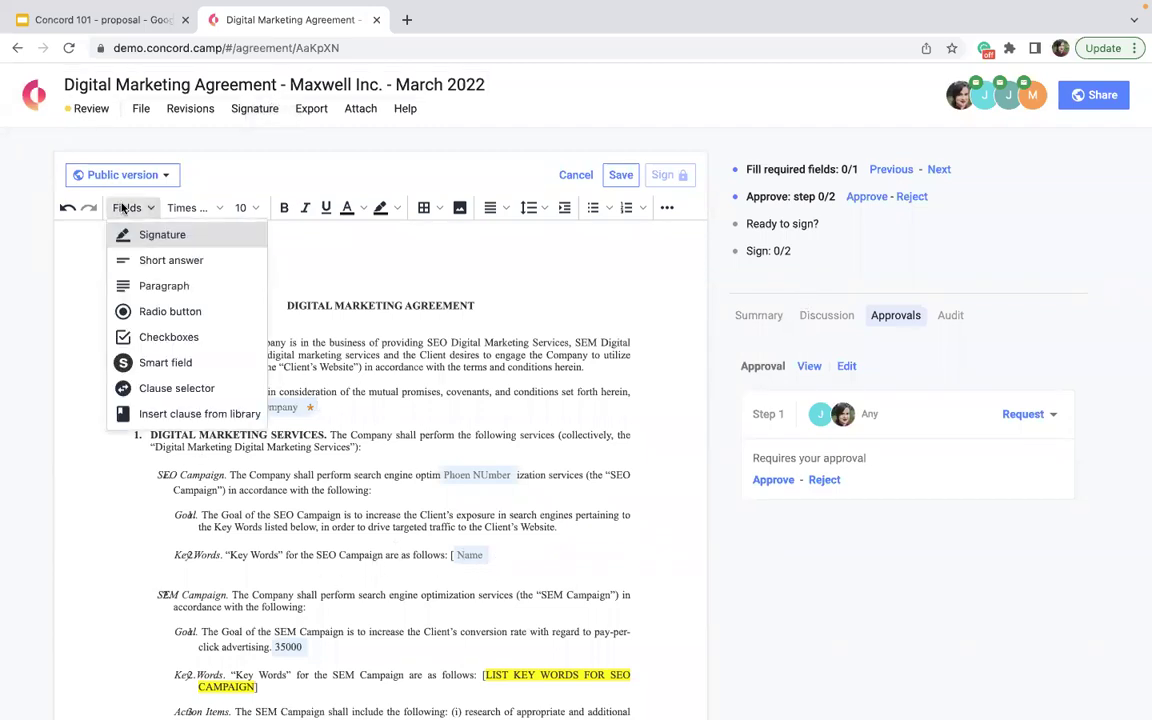
{"action": "left_click", "coordinate": [150, 236]}
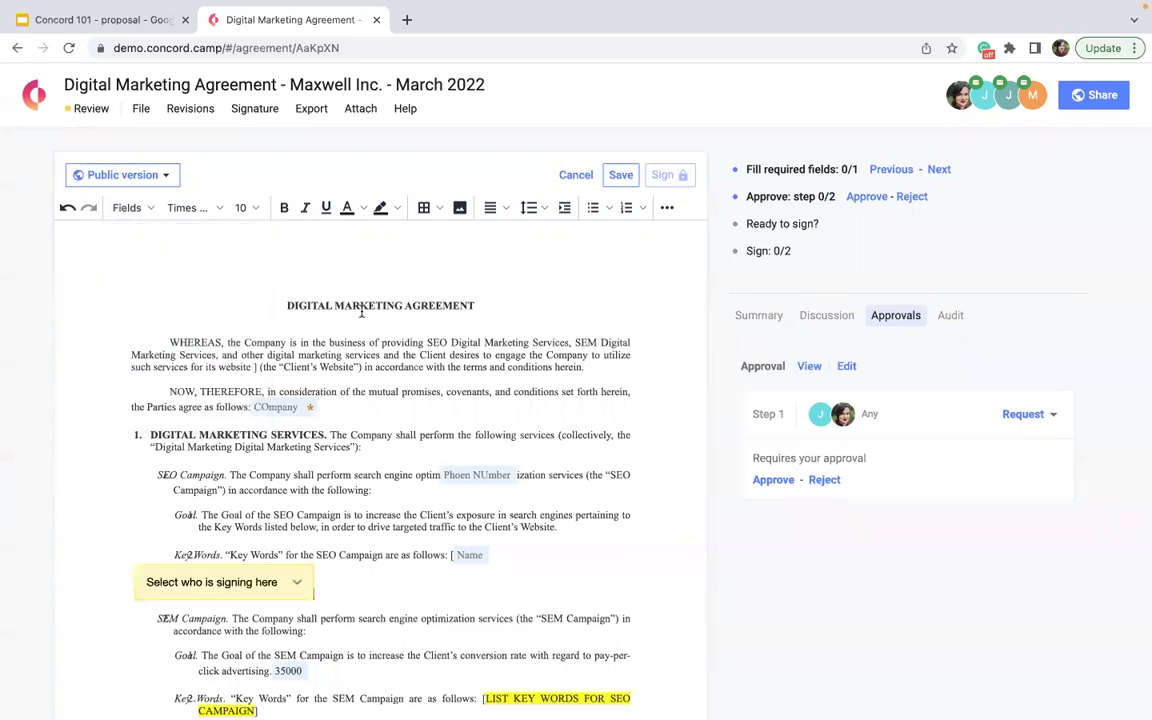
{"action": "scroll", "coordinate": [285, 543], "scroll_direction": "down", "scroll_amount": 1}
{"action": "left_click", "coordinate": [258, 530]}
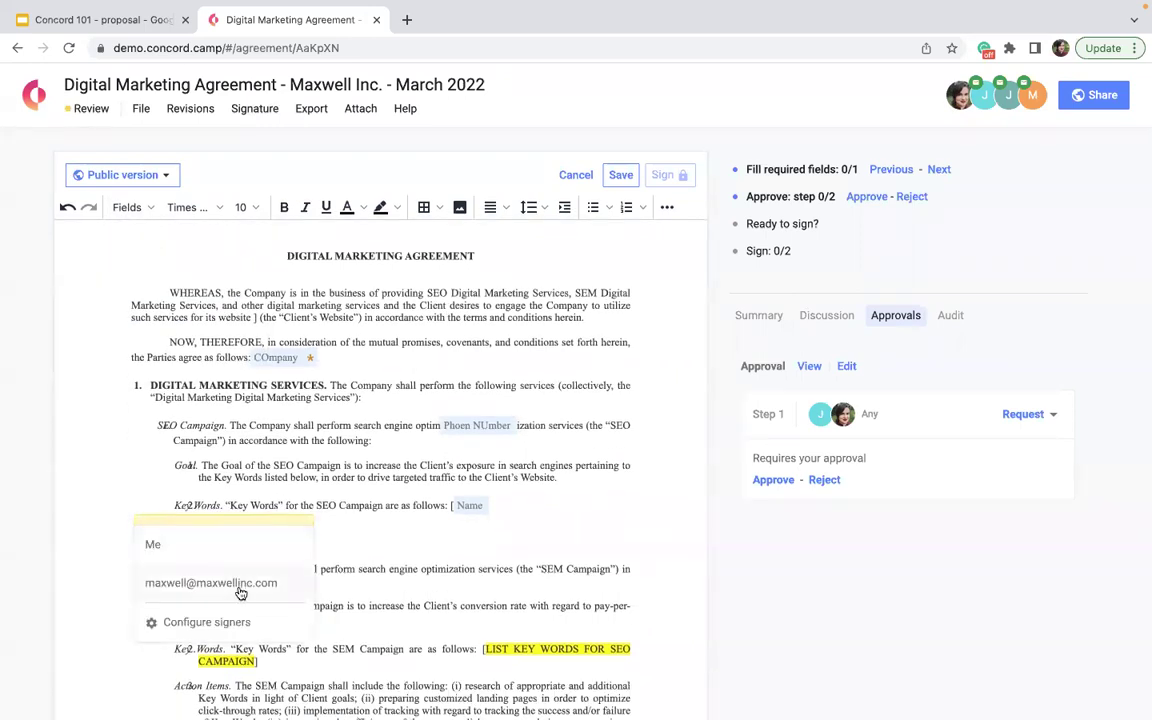
{"action": "left_click", "coordinate": [229, 538]}
{"action": "scroll", "coordinate": [205, 478], "scroll_direction": "down", "scroll_amount": 4}
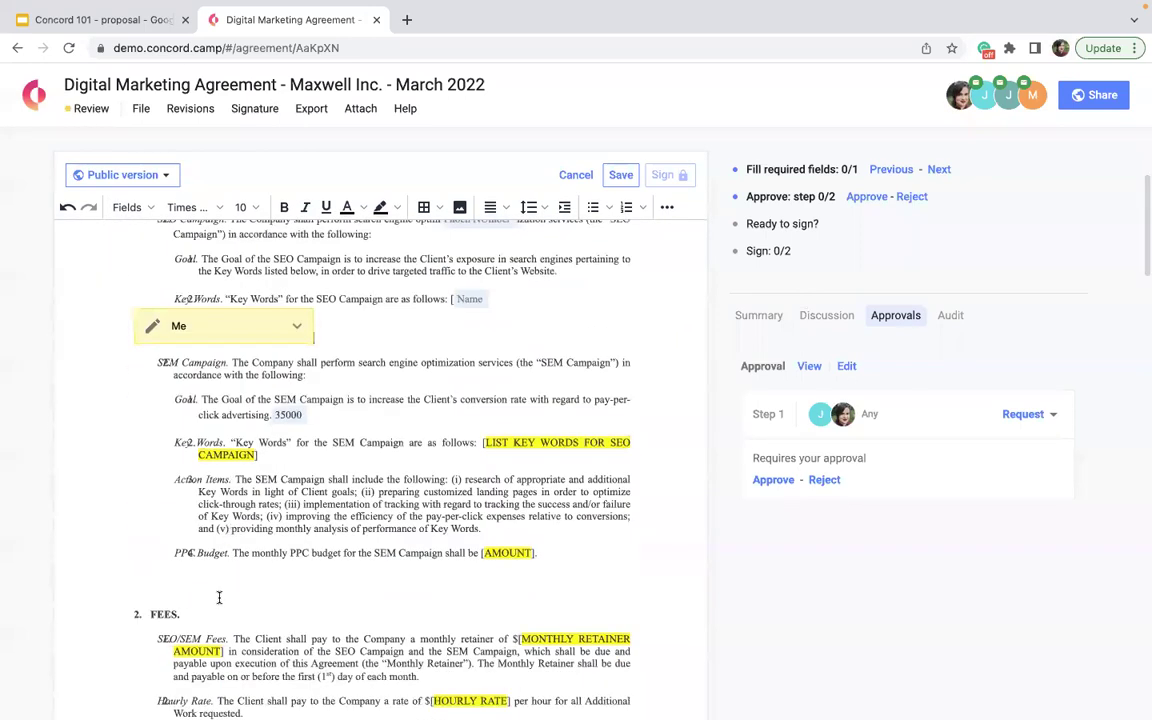
- Insert a second signature field for the client and save the agreement
{"action": "left_click", "coordinate": [127, 207]}
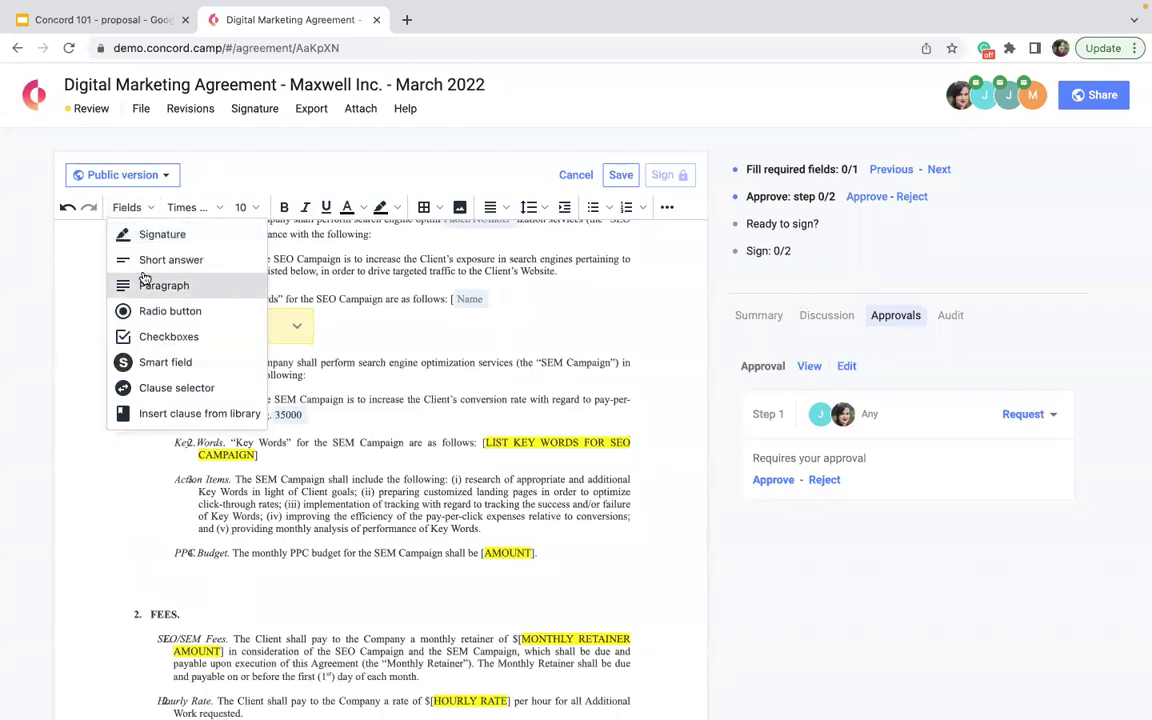
{"action": "left_click", "coordinate": [148, 242]}
{"action": "left_click", "coordinate": [200, 611]}
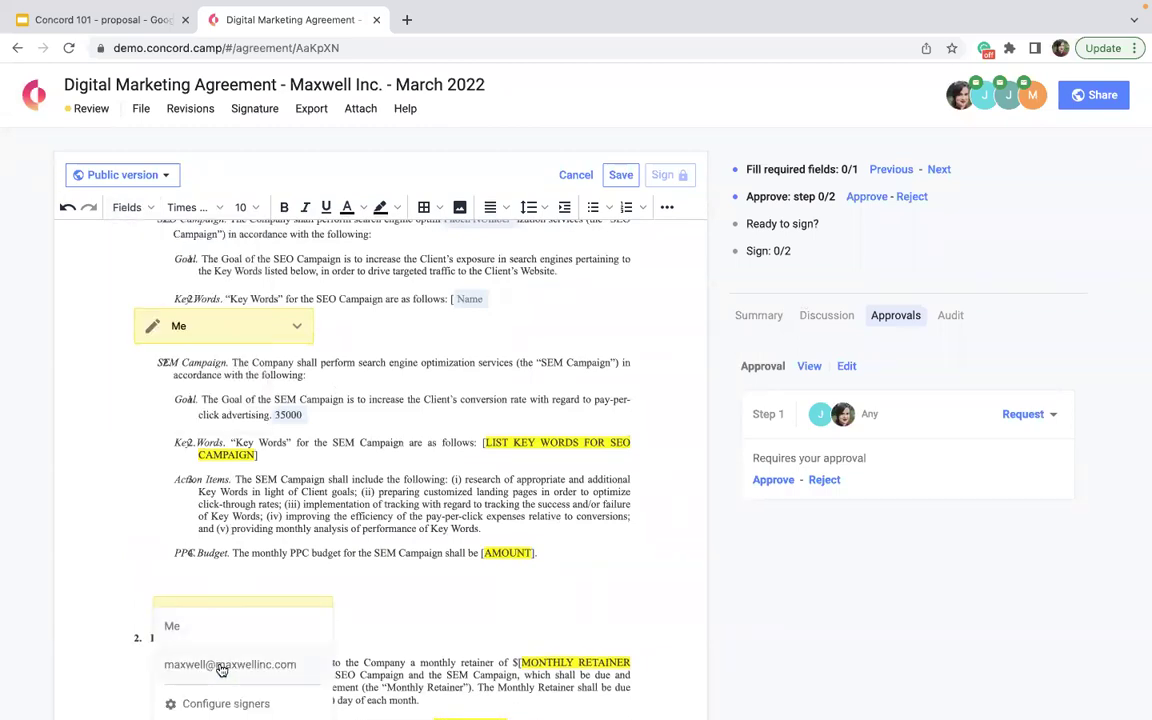
{"action": "left_click", "coordinate": [221, 666]}
{"action": "scroll", "coordinate": [303, 588], "scroll_direction": "down", "scroll_amount": 10}
{"action": "scroll", "coordinate": [304, 595], "scroll_direction": "down", "scroll_amount": 15}
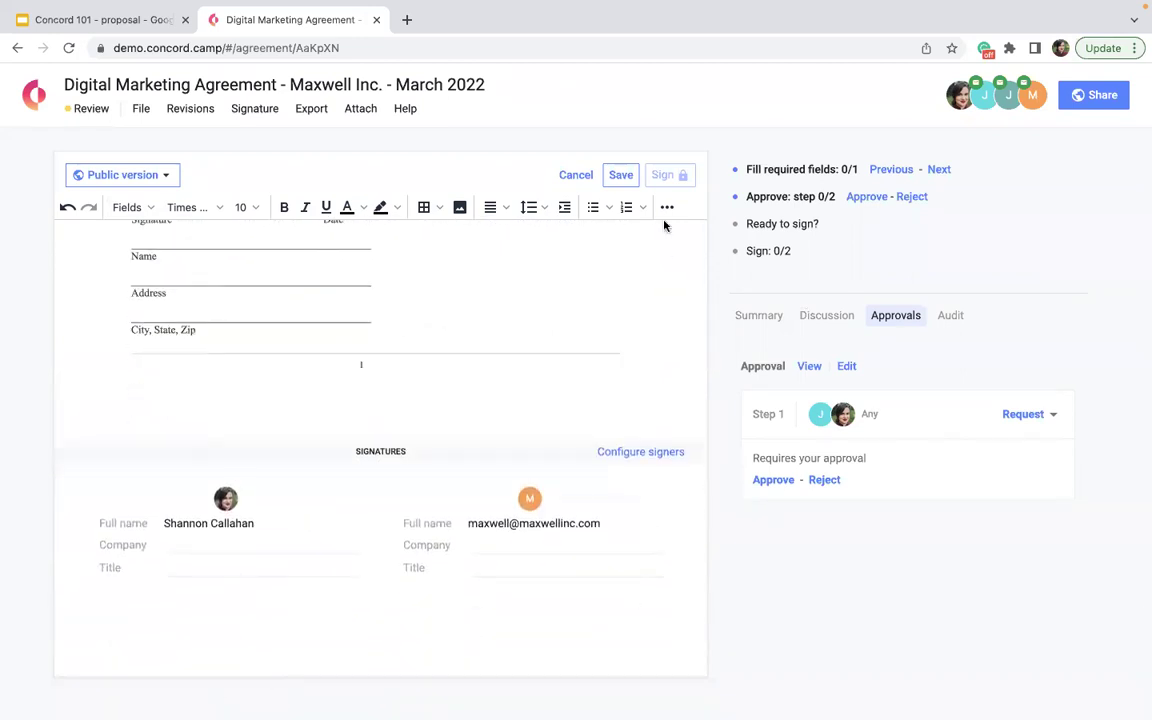
{"action": "left_click", "coordinate": [623, 178]}
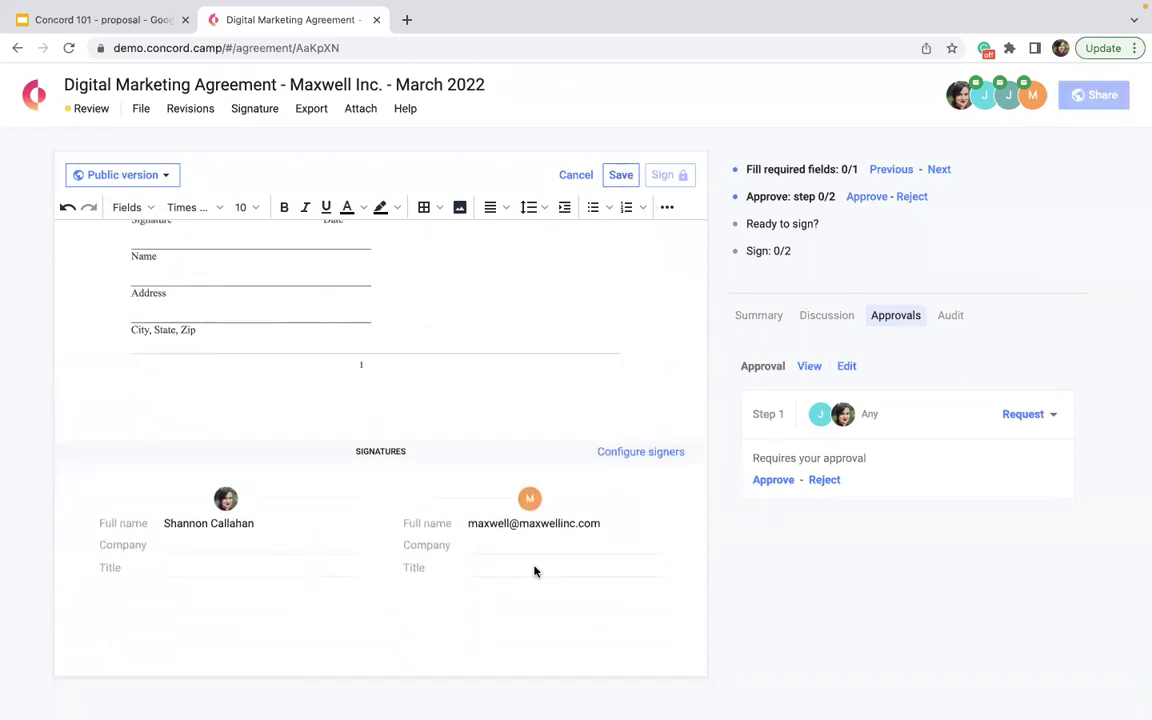
{"action": "scroll", "coordinate": [534, 568], "scroll_direction": "up", "scroll_amount": 20}
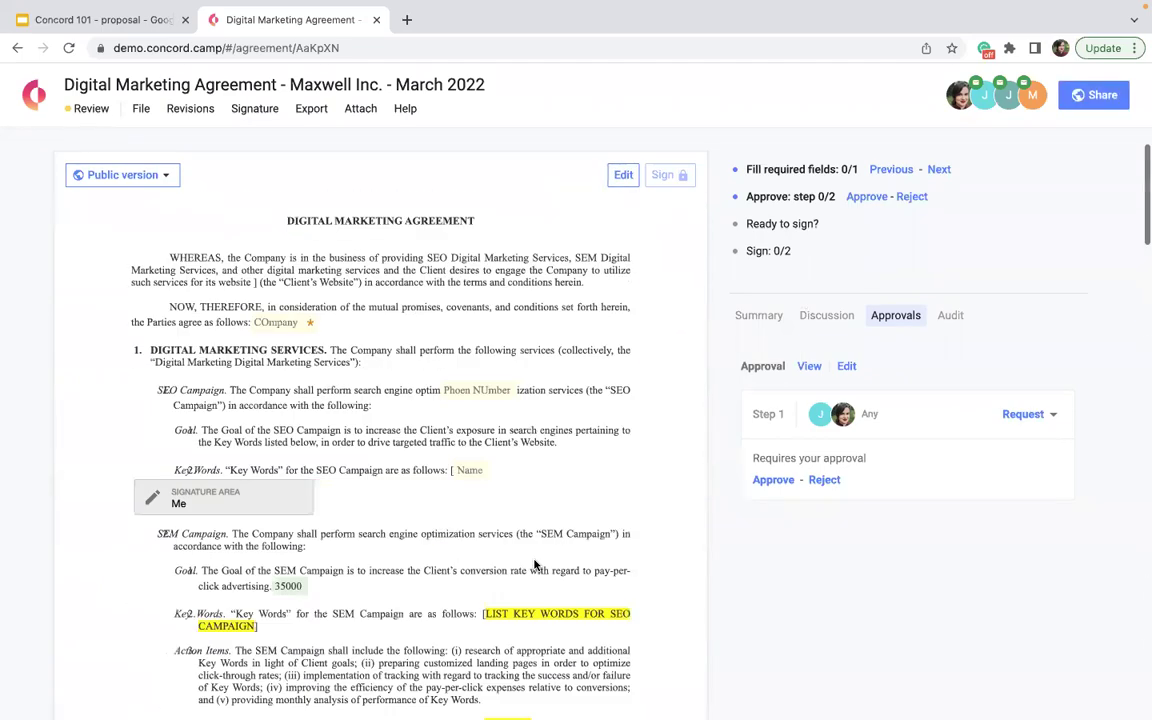
- Enter 'Concord' in the Company field and save it
{"action": "left_click", "coordinate": [285, 324]}
{"action": "type", "text": "Concord"}
{"action": "left_click", "coordinate": [619, 175]}
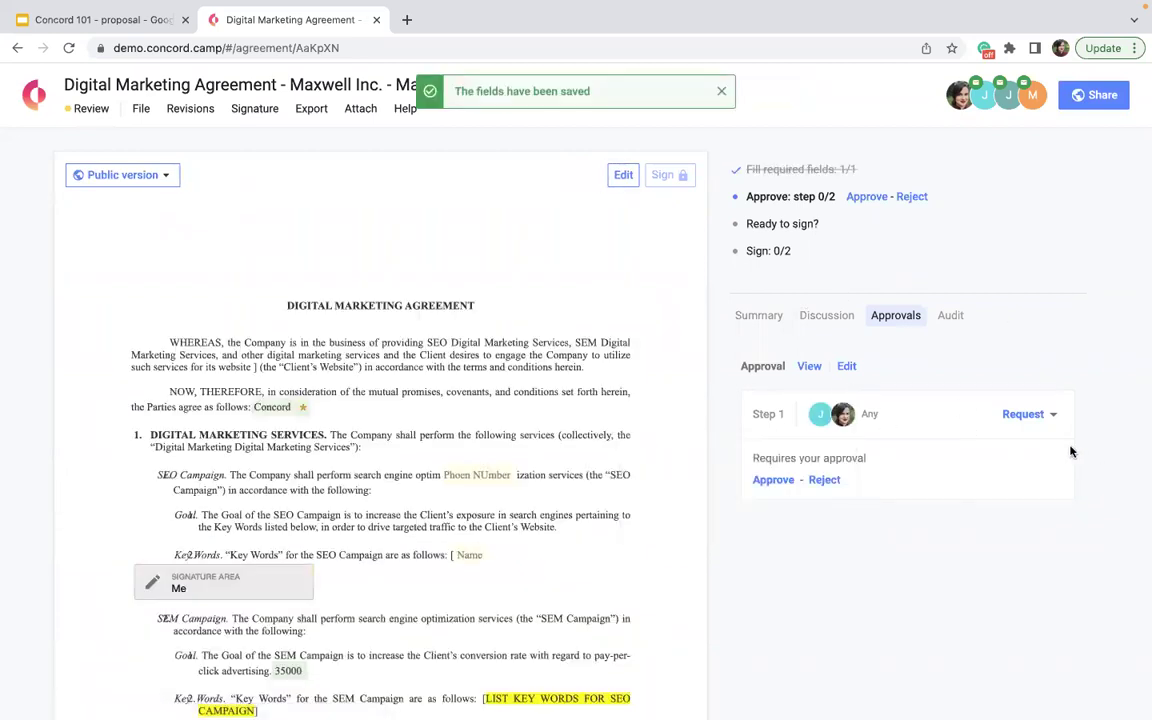
- Delete the approval requirement from the agreement and confirm the deletion
{"action": "left_click", "coordinate": [846, 366]}
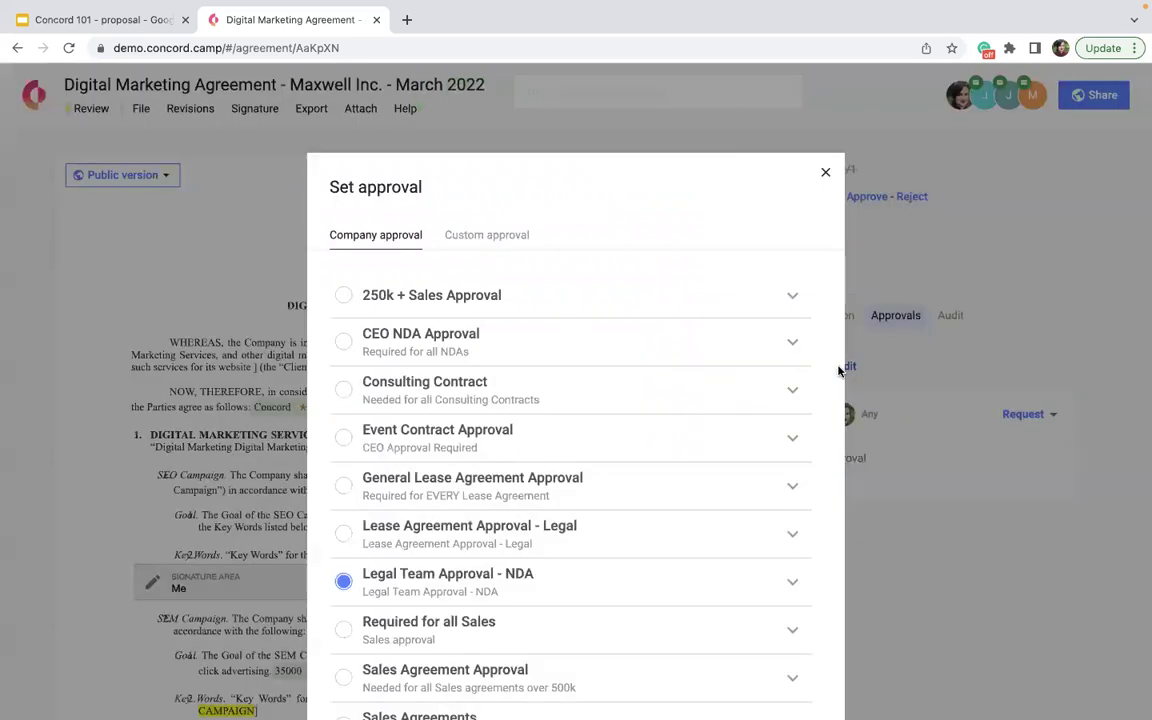
{"action": "scroll", "coordinate": [669, 383], "scroll_direction": "down", "scroll_amount": 3}
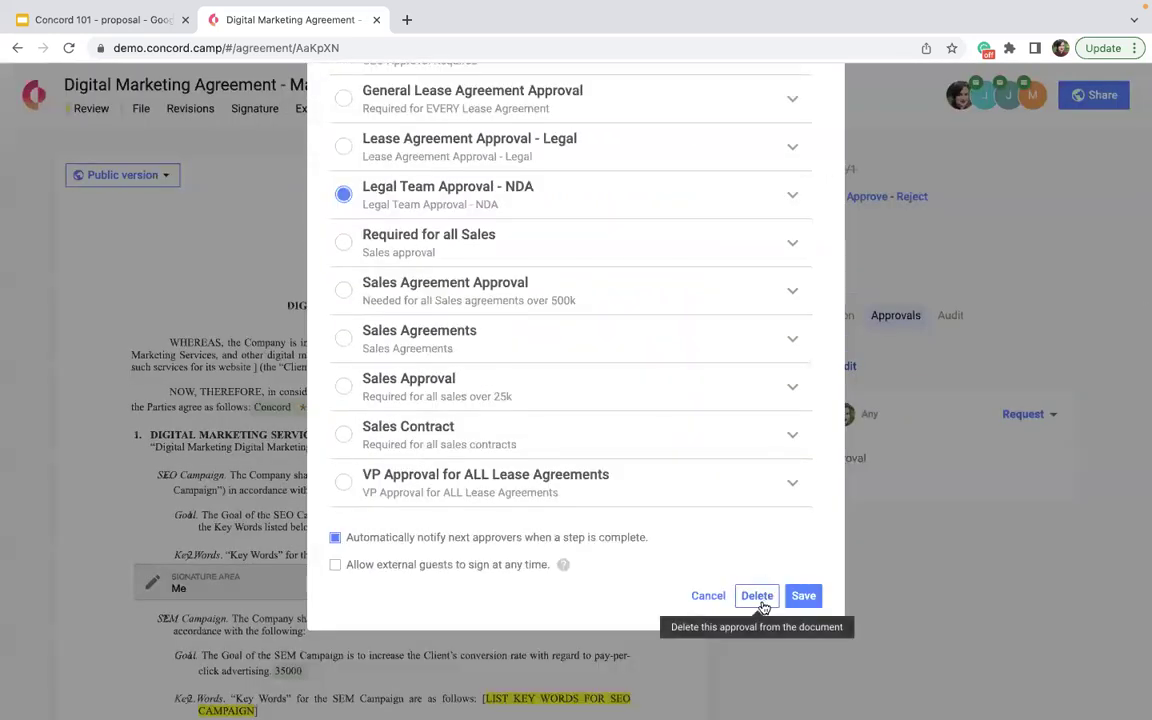
{"action": "left_click", "coordinate": [757, 596]}
{"action": "left_click", "coordinate": [792, 315]}
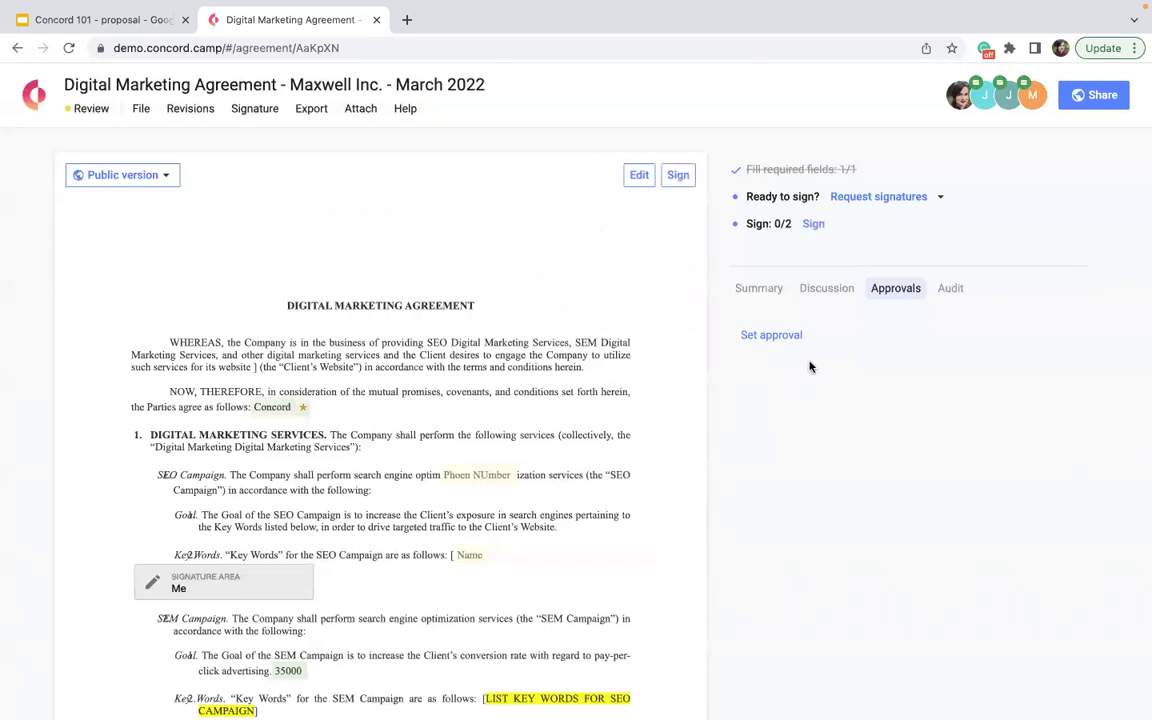
- Request signatures, try typed then redrawn signatures, and close the signing window unsigned
{"action": "left_click", "coordinate": [873, 198]}
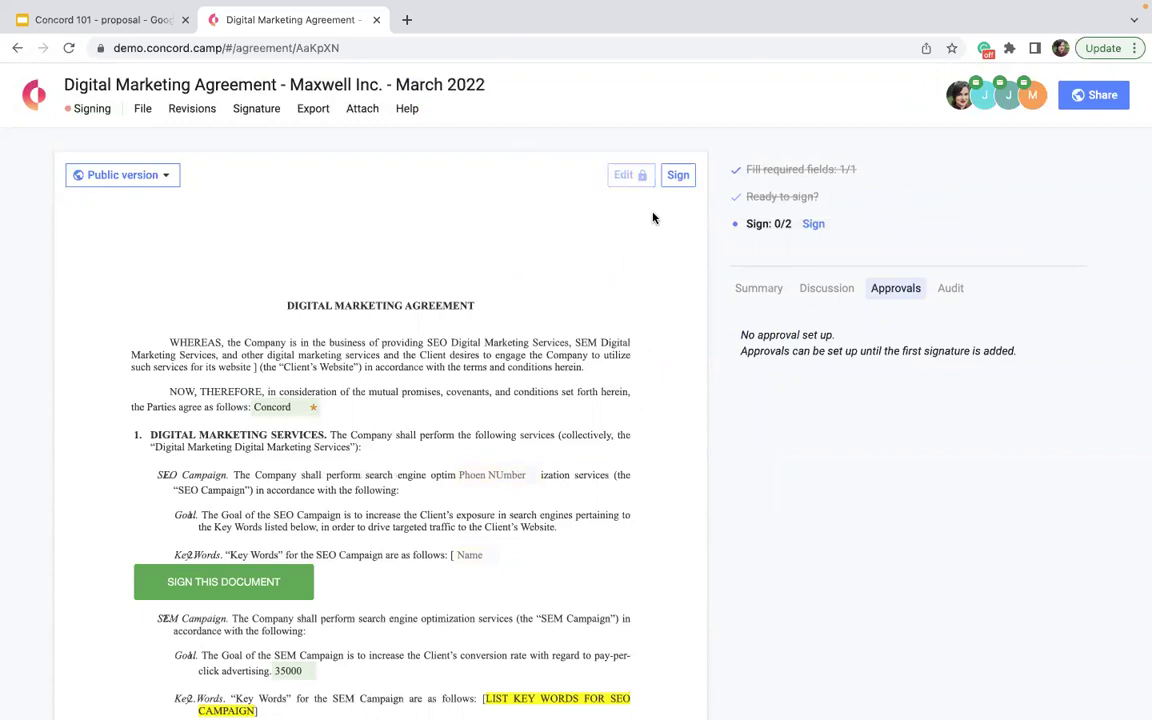
{"action": "left_click", "coordinate": [813, 226]}
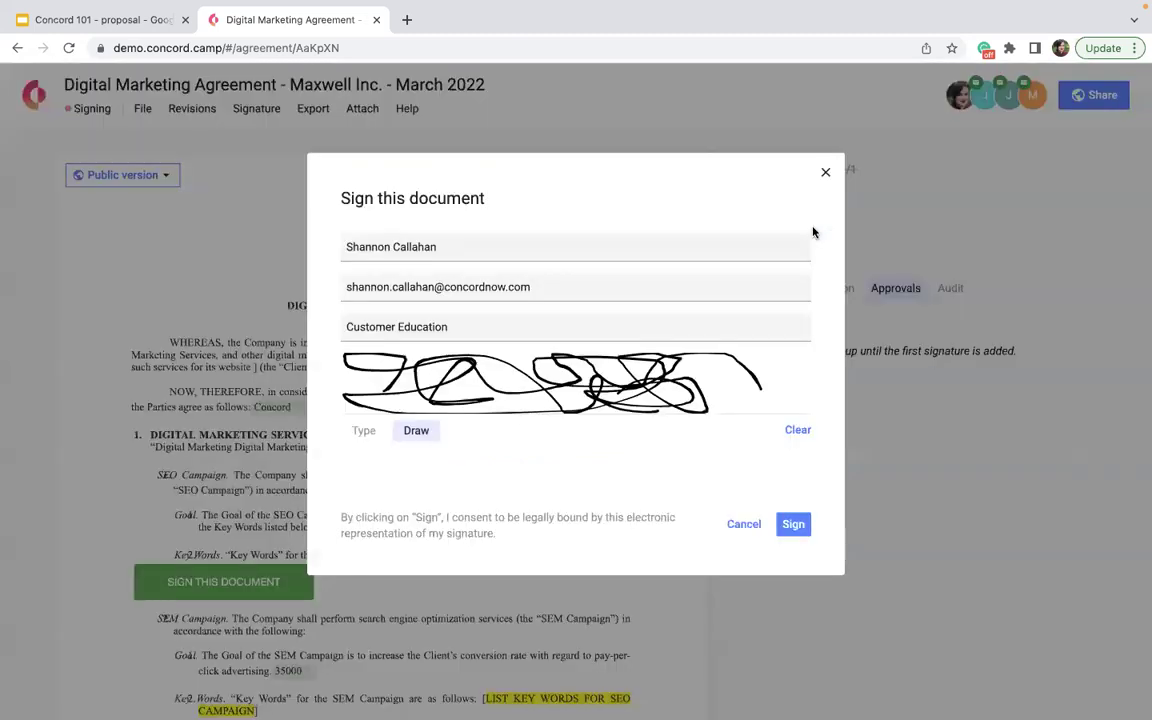
{"action": "left_click", "coordinate": [364, 431]}
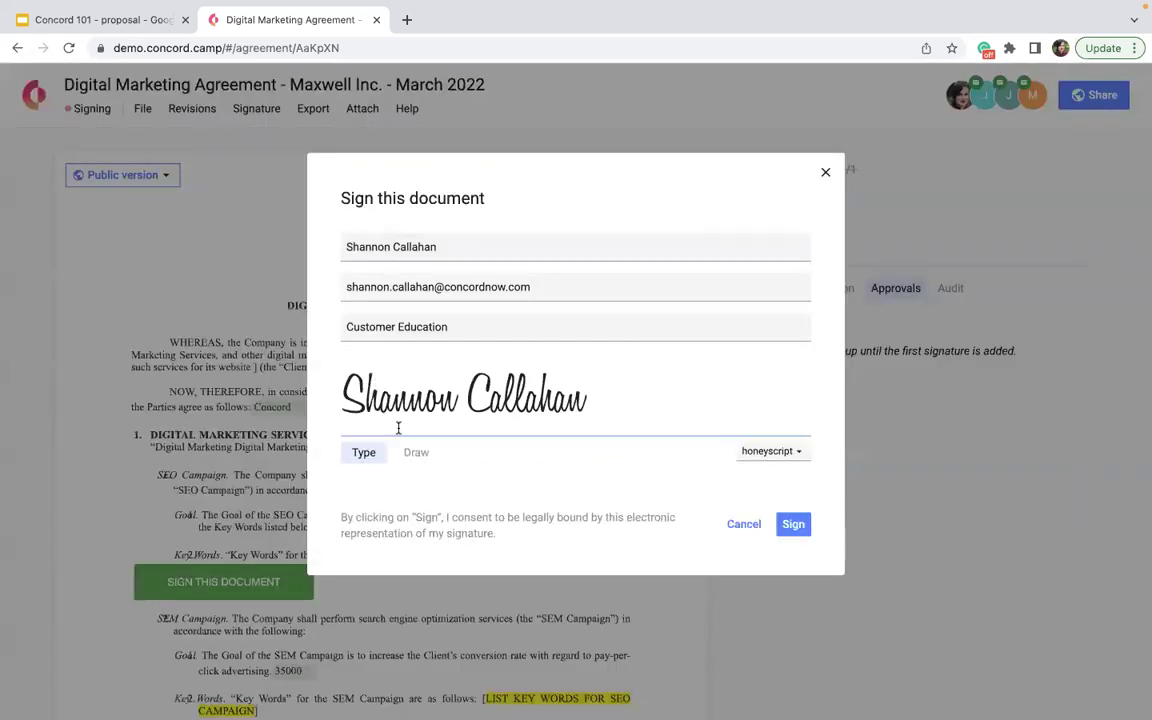
{"action": "left_click", "coordinate": [416, 453]}
{"action": "left_click", "coordinate": [798, 432]}
{"action": "mouse_move", "coordinate": [637, 388]}
{"action": "left_mouse_down"}
{"action": "mouse_move", "coordinate": [487, 411]}
{"action": "mouse_move", "coordinate": [520, 372]}
{"action": "mouse_move", "coordinate": [634, 408]}
{"action": "left_mouse_up"}
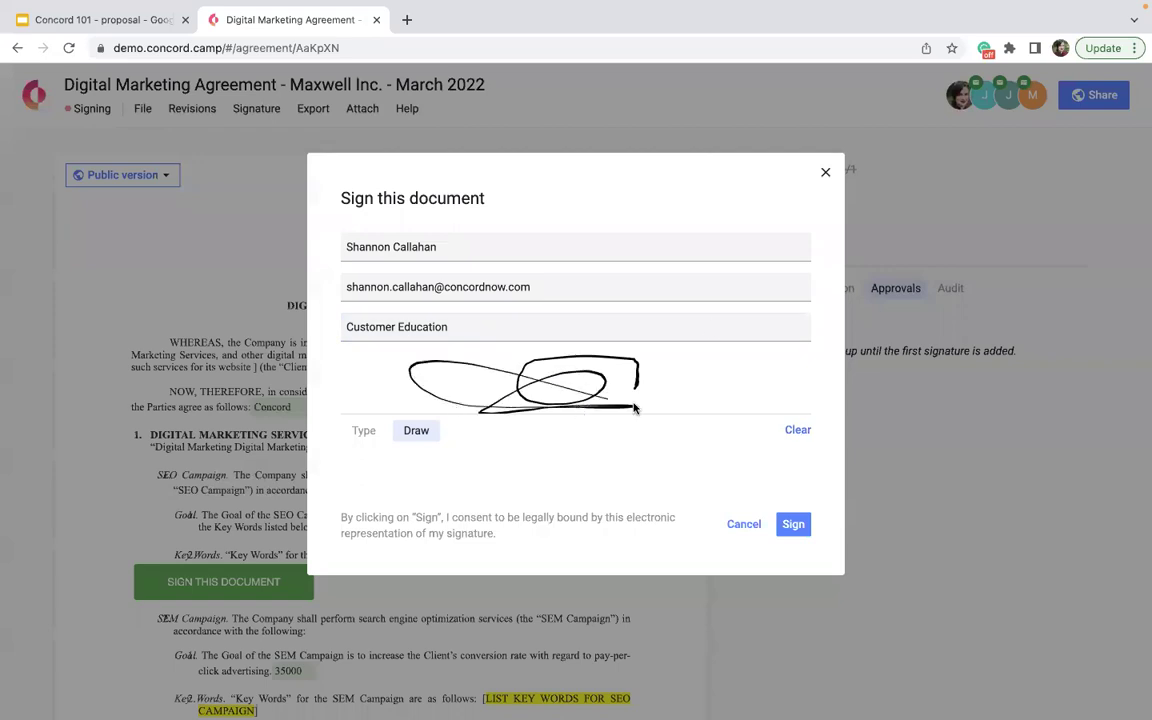
{"action": "left_click", "coordinate": [826, 172]}
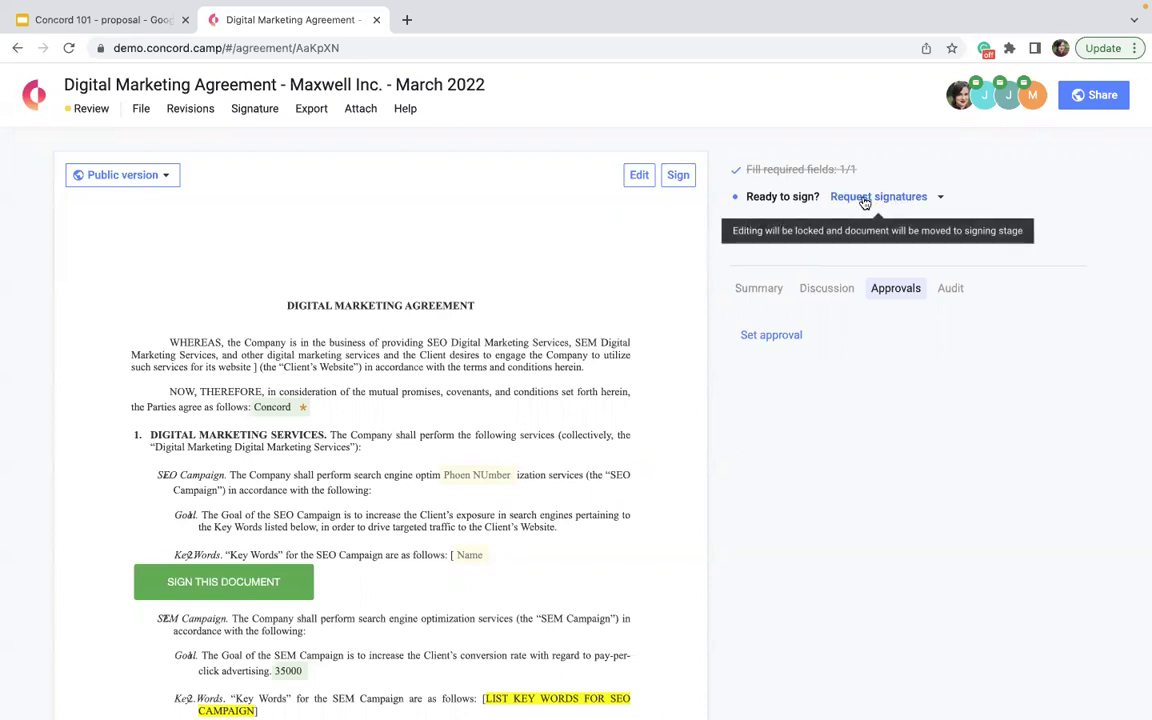
- Request signatures, return the agreement to review, then request signatures again
{"action": "left_click", "coordinate": [865, 198]}
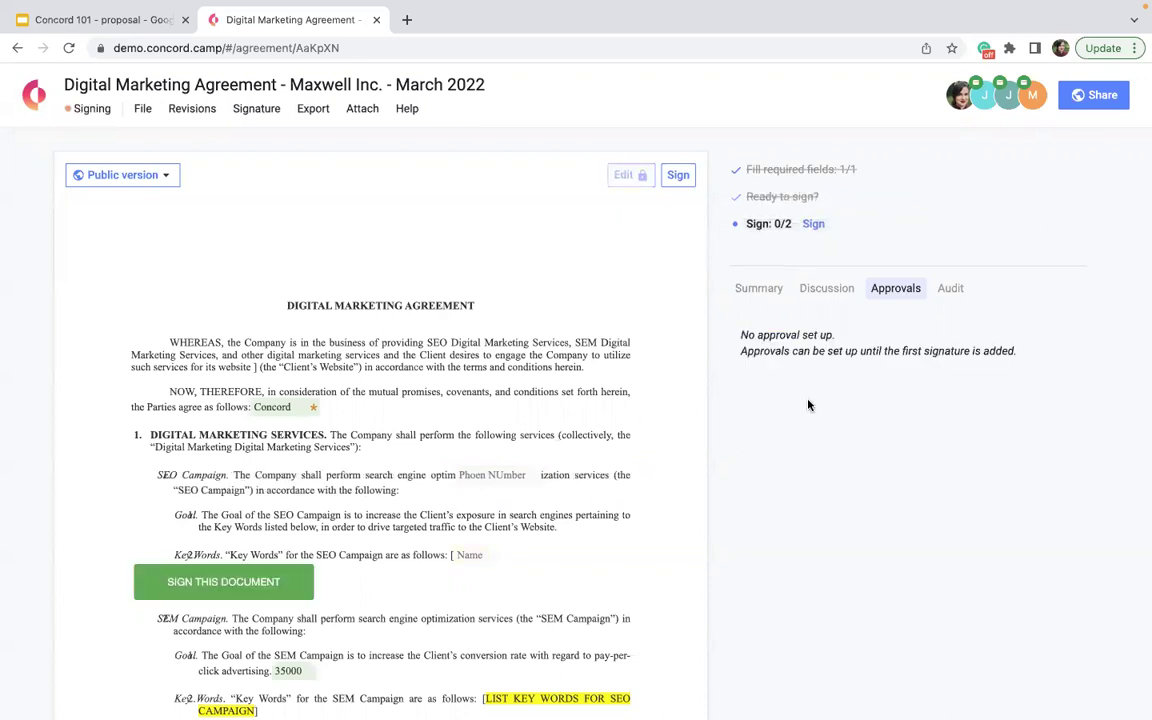
{"action": "mouse_move", "coordinate": [833, 196]}
{"action": "left_click", "coordinate": [869, 198]}
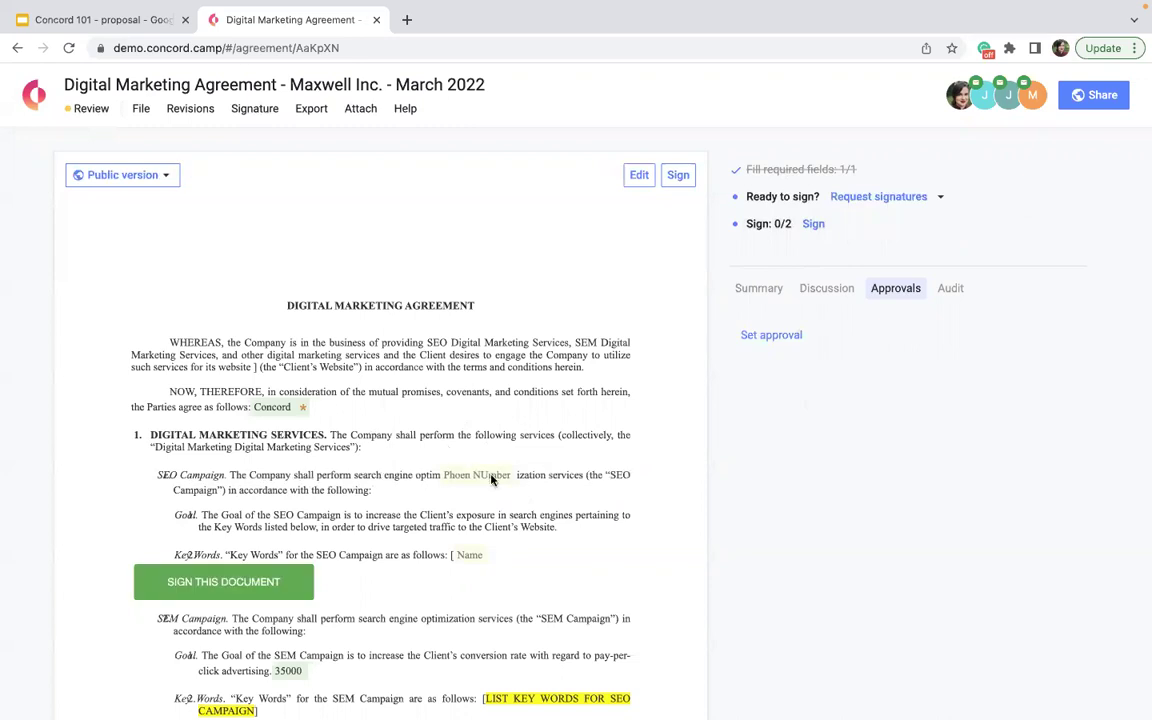
{"action": "left_click", "coordinate": [866, 198]}
{"action": "left_click", "coordinate": [268, 108]}
{"action": "left_click", "coordinate": [283, 140]}
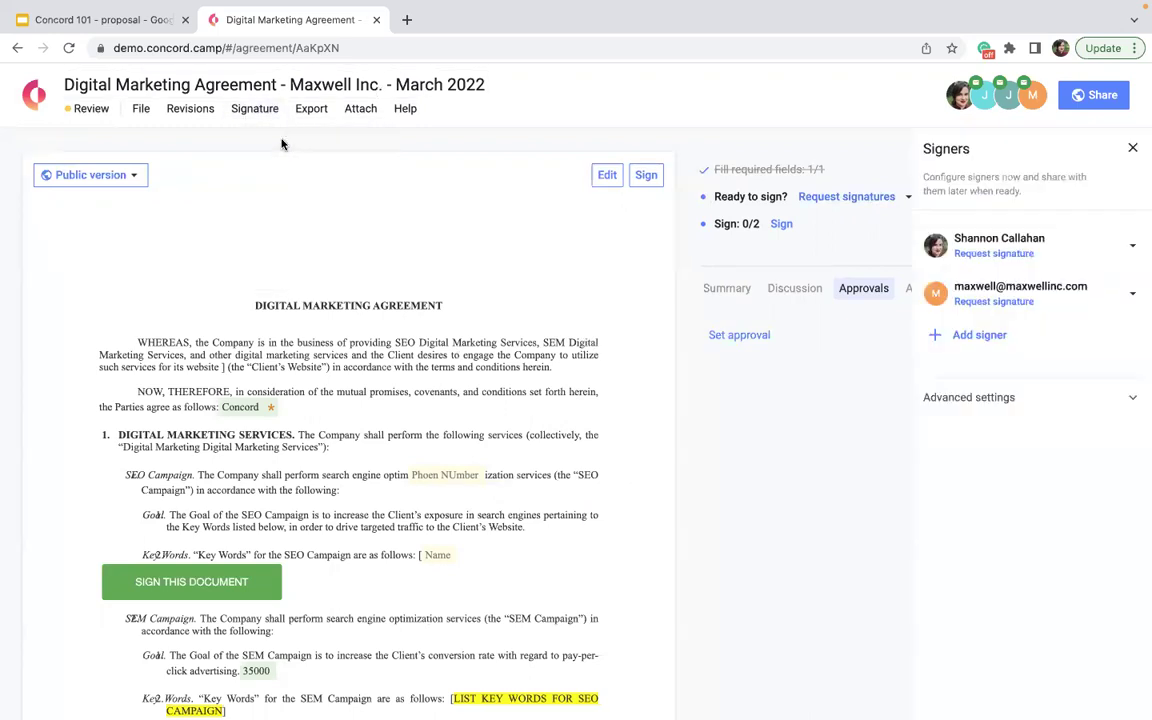
{"action": "left_click", "coordinate": [1130, 295]}
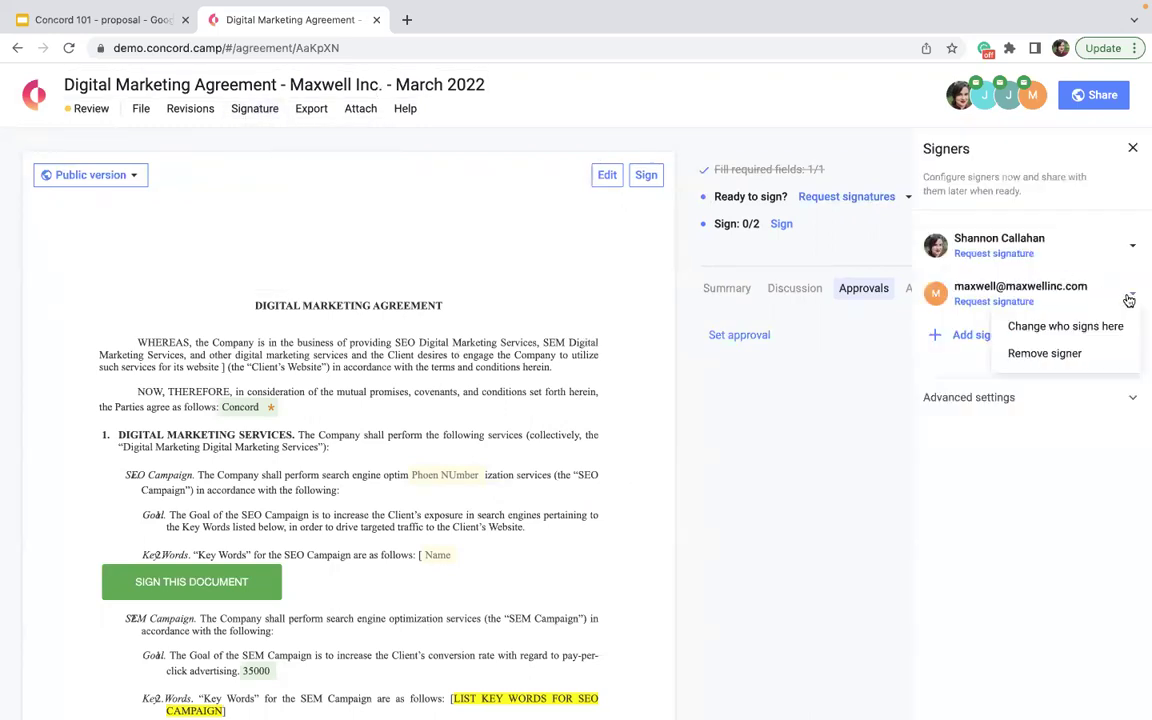
{"action": "left_click", "coordinate": [936, 463]}
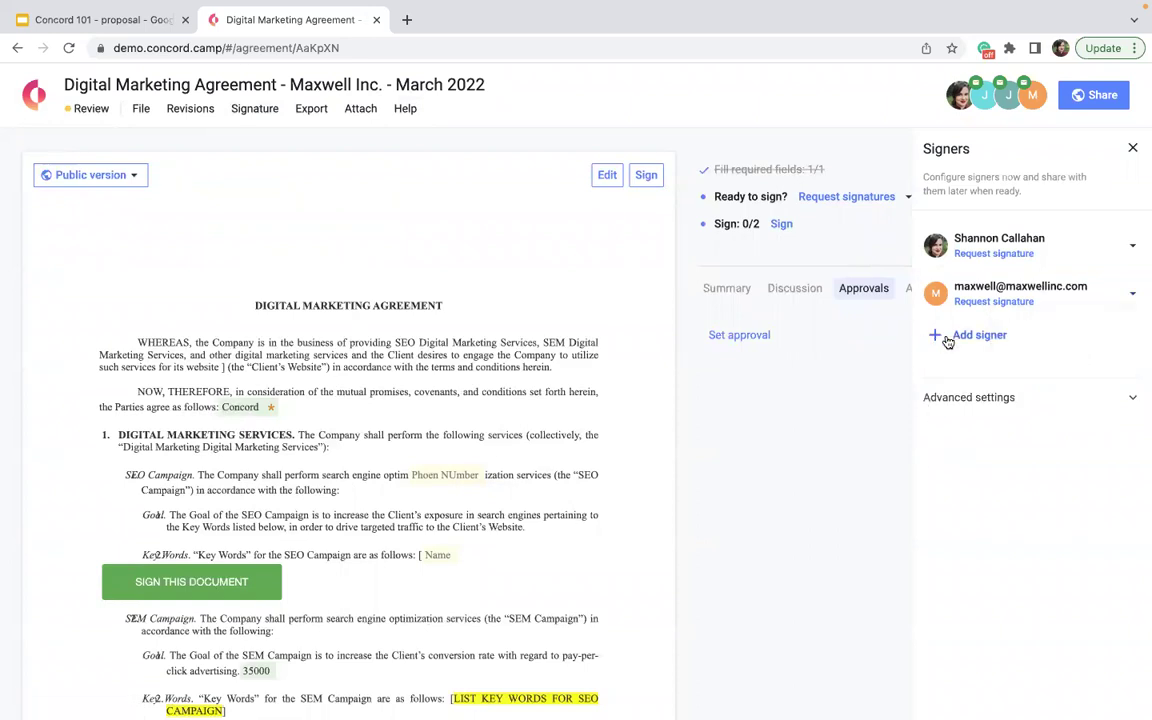
{"action": "left_click", "coordinate": [1128, 299]}
{"action": "left_click", "coordinate": [1106, 326]}
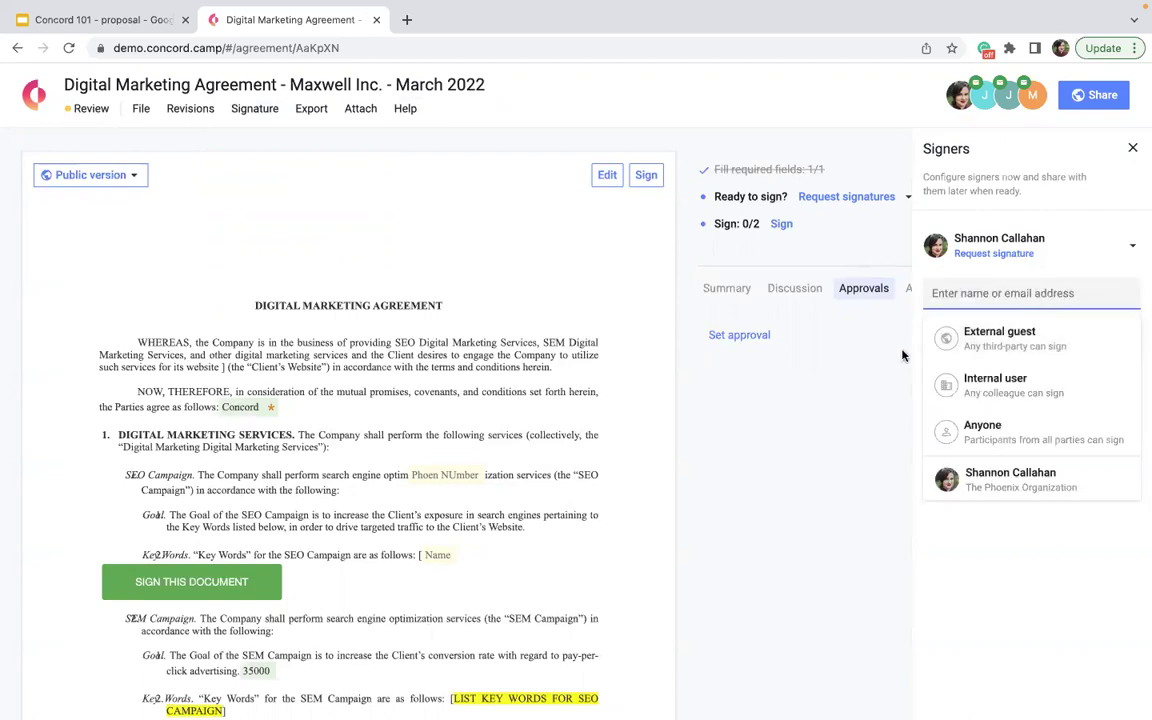
{"action": "left_click", "coordinate": [838, 414]}
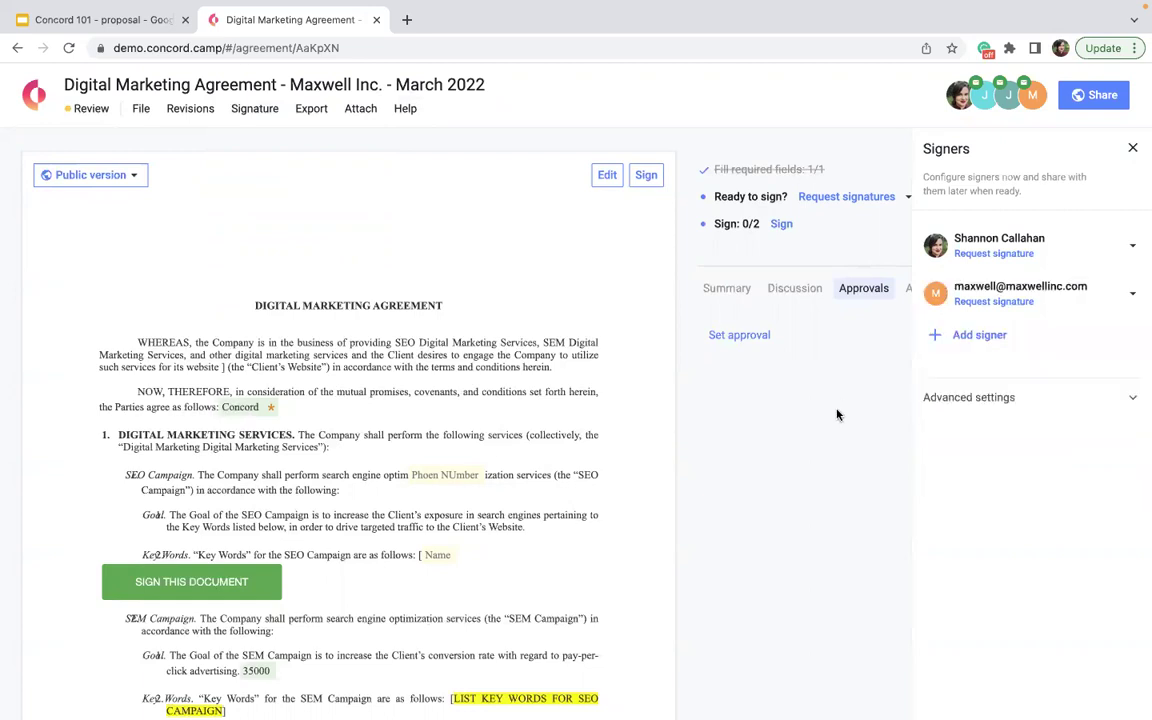
{"action": "left_click", "coordinate": [1133, 148]}
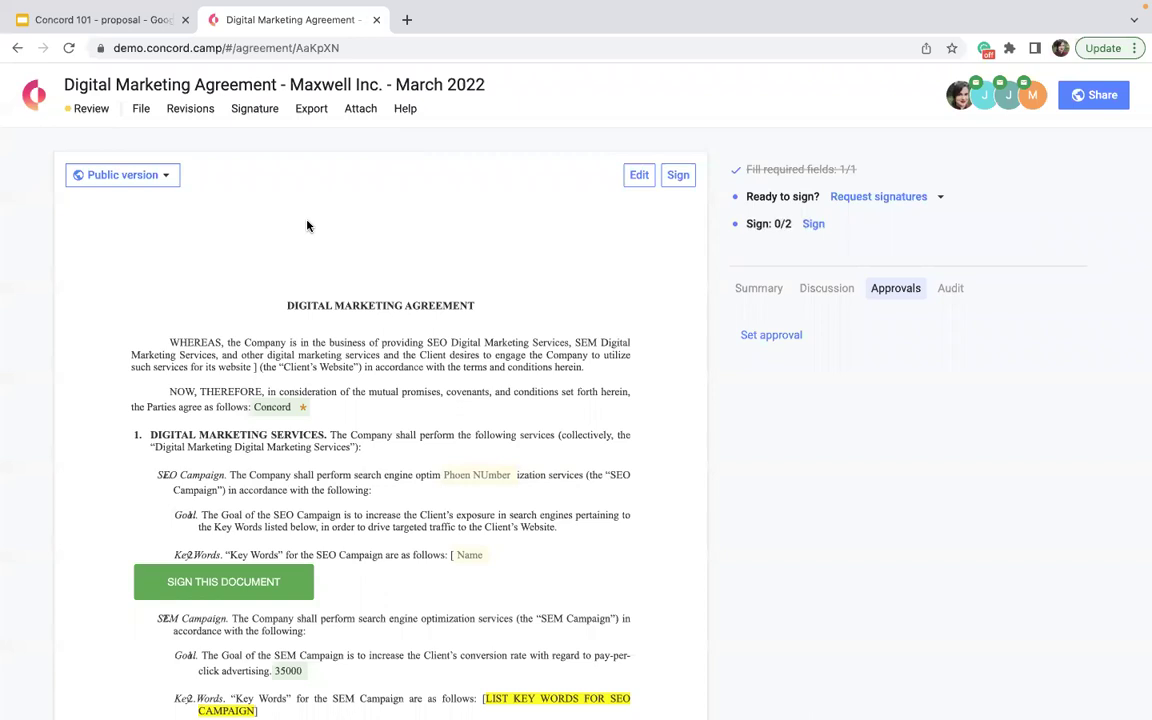
- Check the invitation recipients, then enter a delegate's e-mail under Delegate signature, fixing the typo
{"action": "left_click", "coordinate": [1030, 95]}
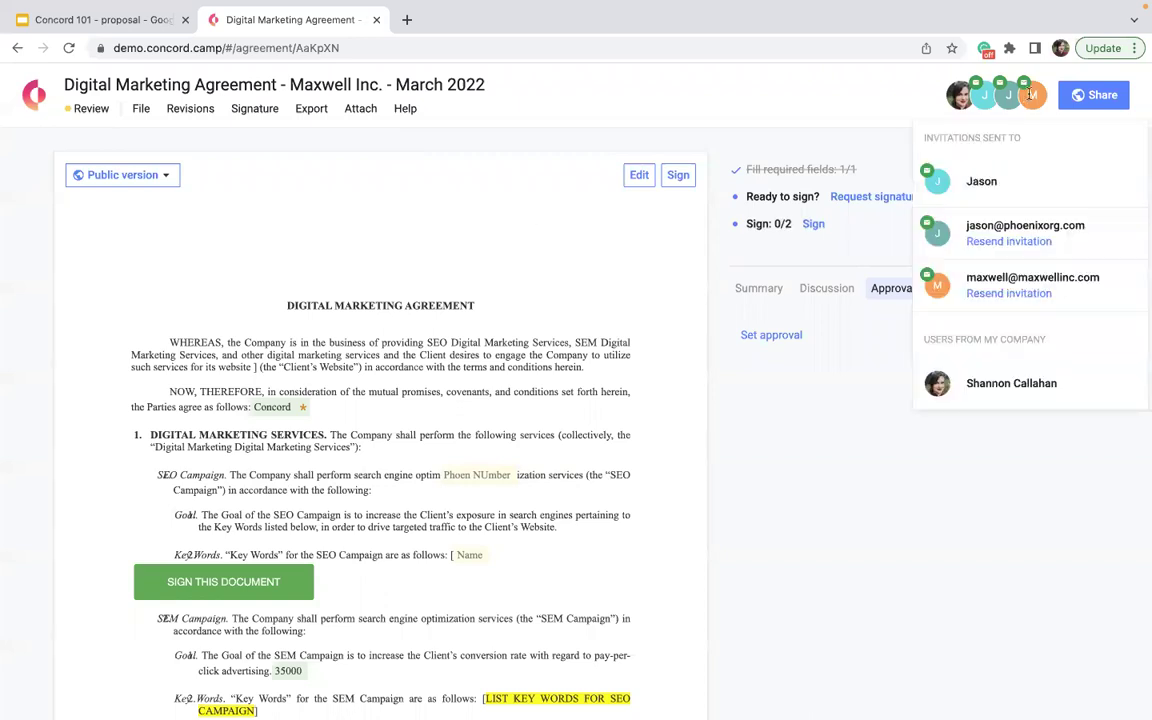
{"action": "left_click", "coordinate": [810, 382]}
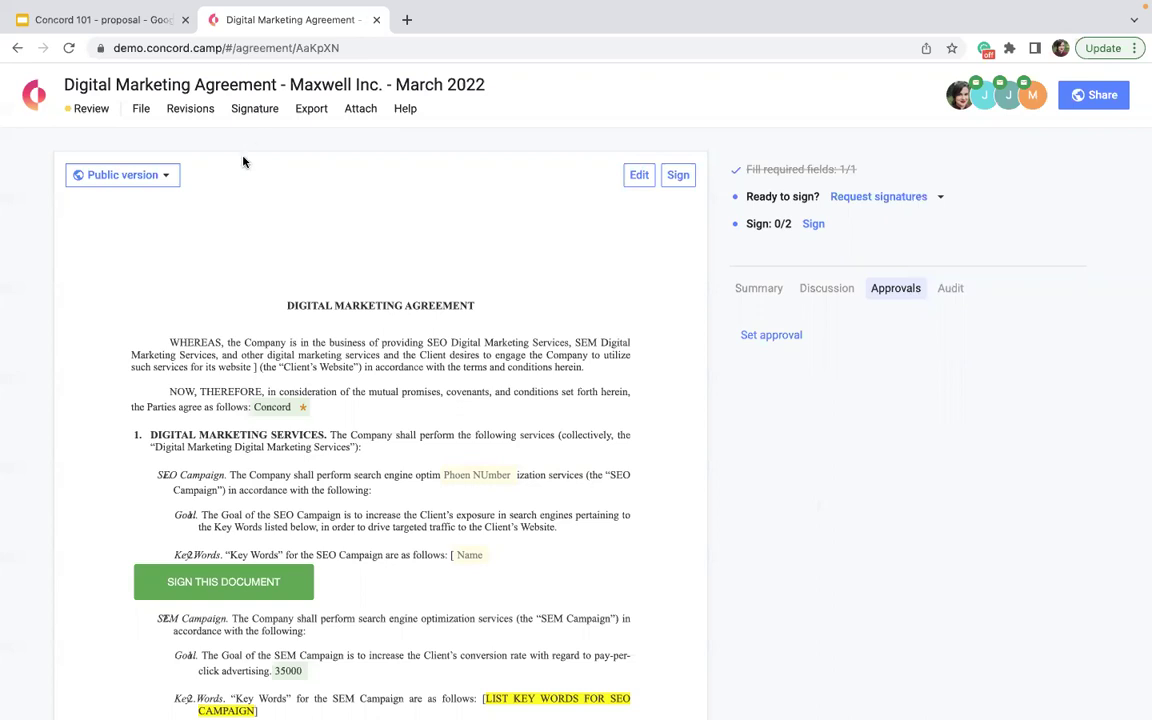
{"action": "left_click", "coordinate": [254, 111]}
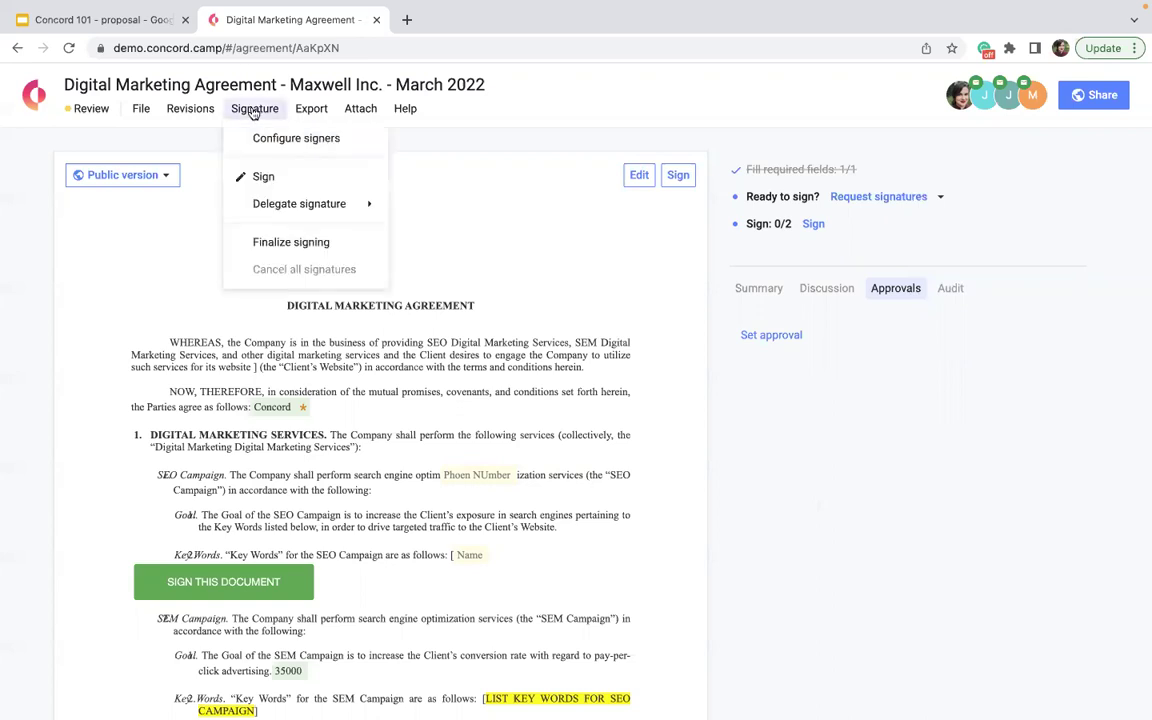
{"action": "mouse_move", "coordinate": [303, 206]}
{"action": "left_click", "coordinate": [399, 222]}
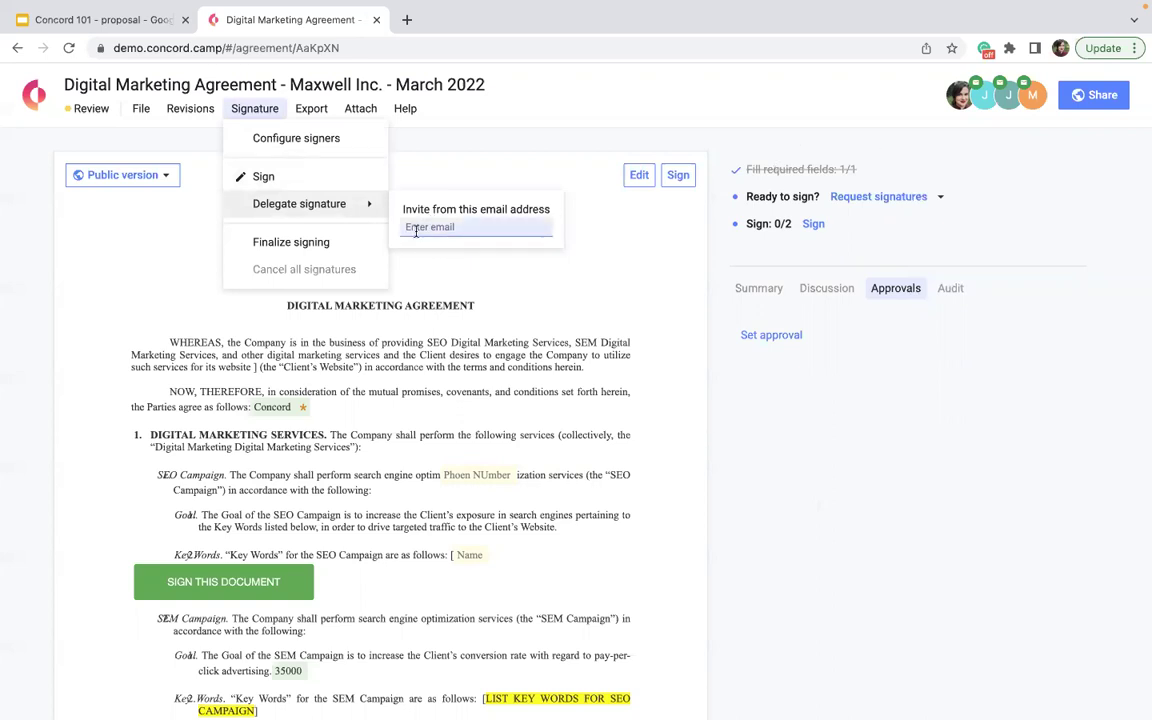
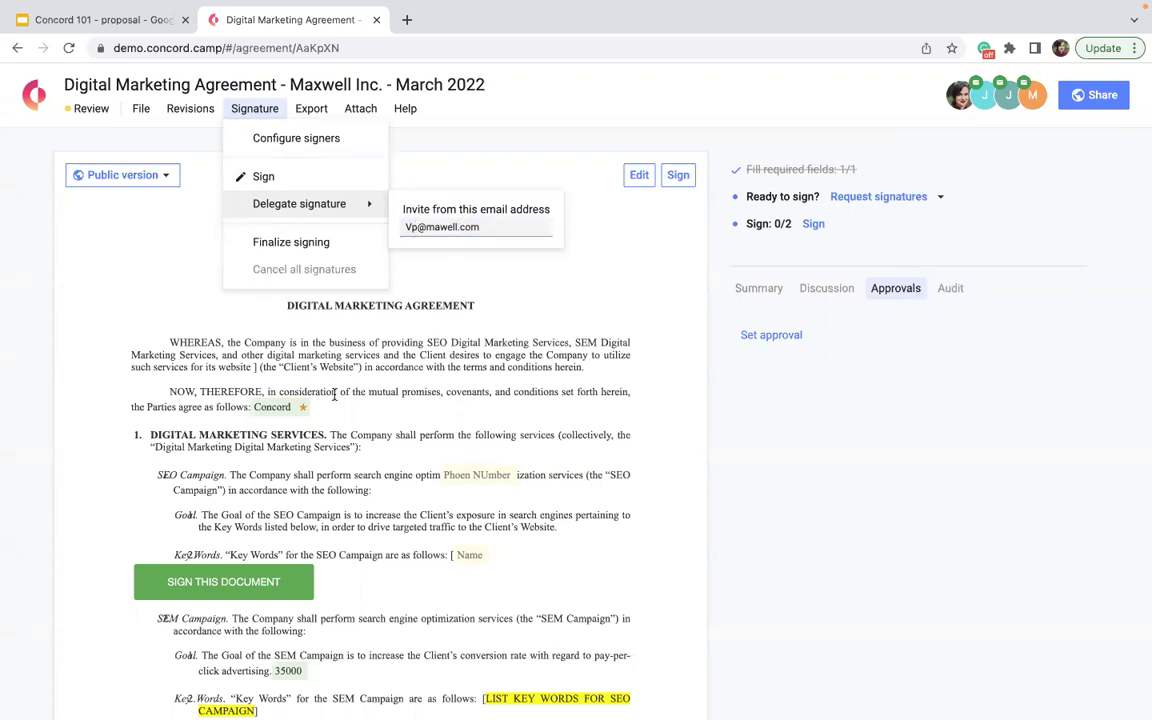
{"action": "left_click_drag", "start_coordinate": [495, 231], "coordinate": [406, 227]}
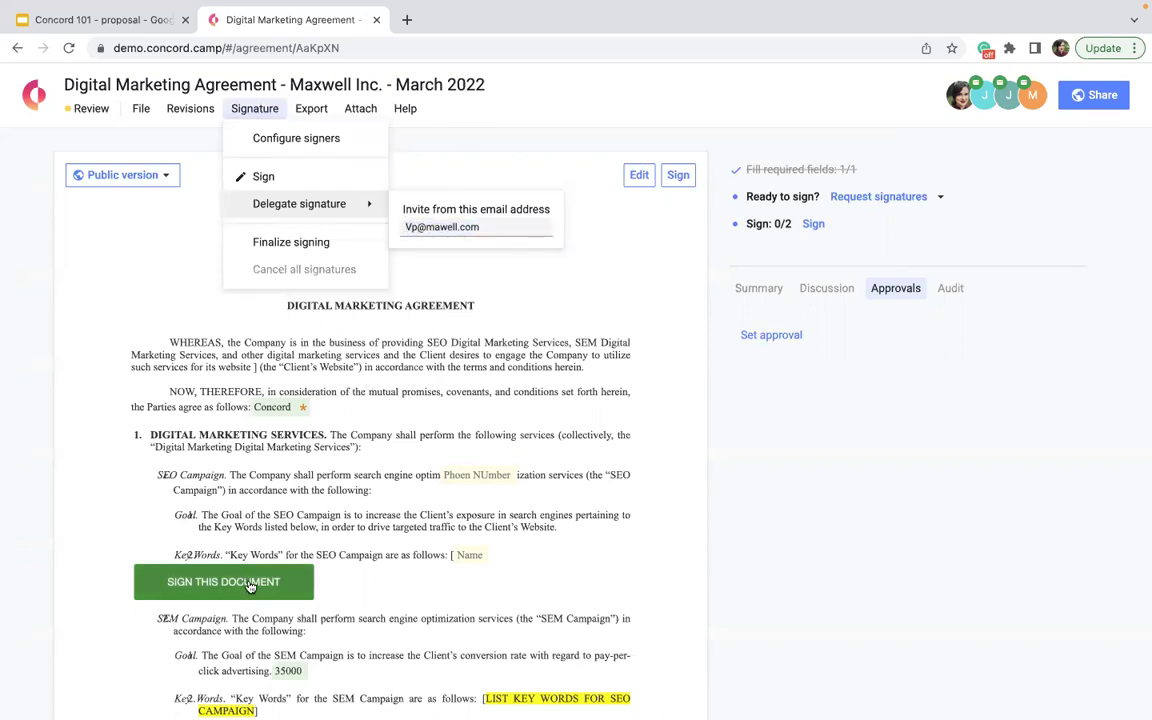
{"action": "scroll", "coordinate": [249, 588], "scroll_direction": "down", "scroll_amount": 1}
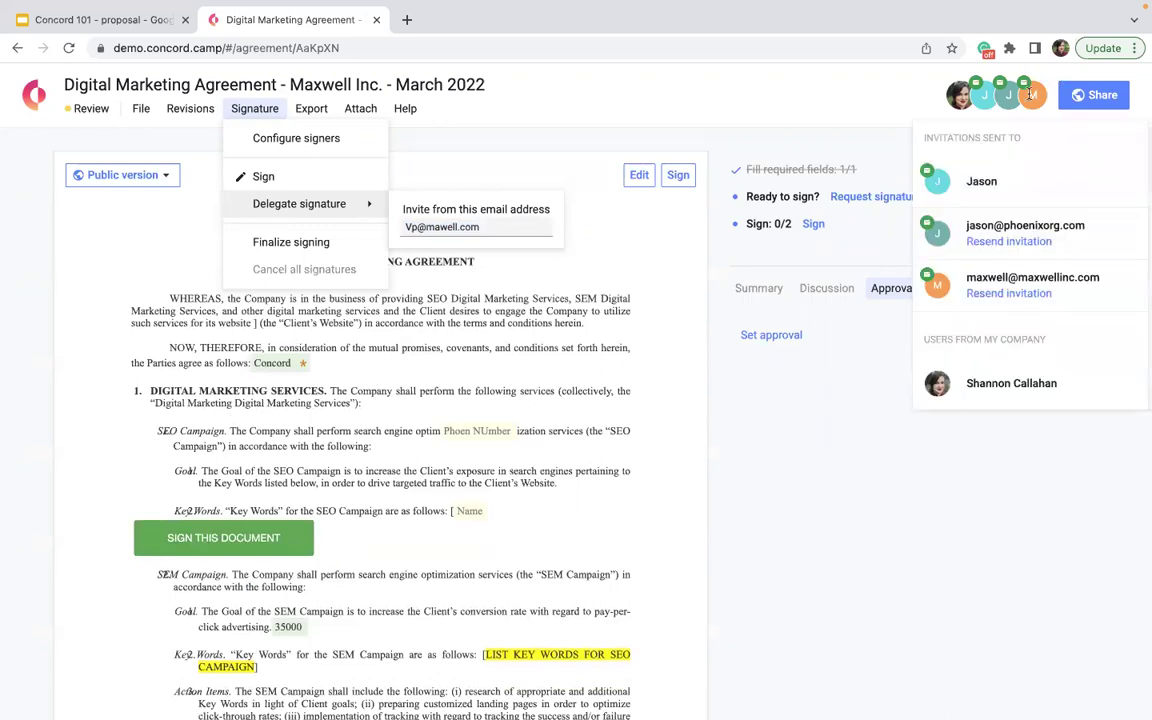
{"action": "mouse_move", "coordinate": [1035, 98]}
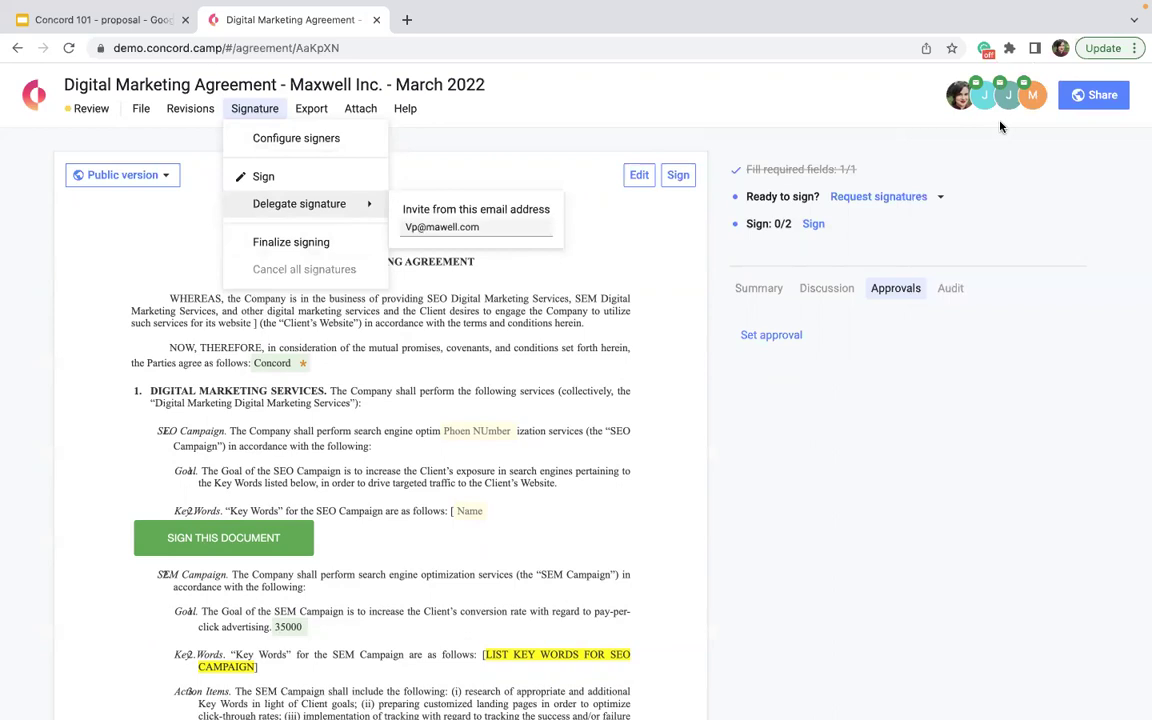
- Clear the existing signature and draw a new freehand one
{"action": "left_click", "coordinate": [582, 88]}
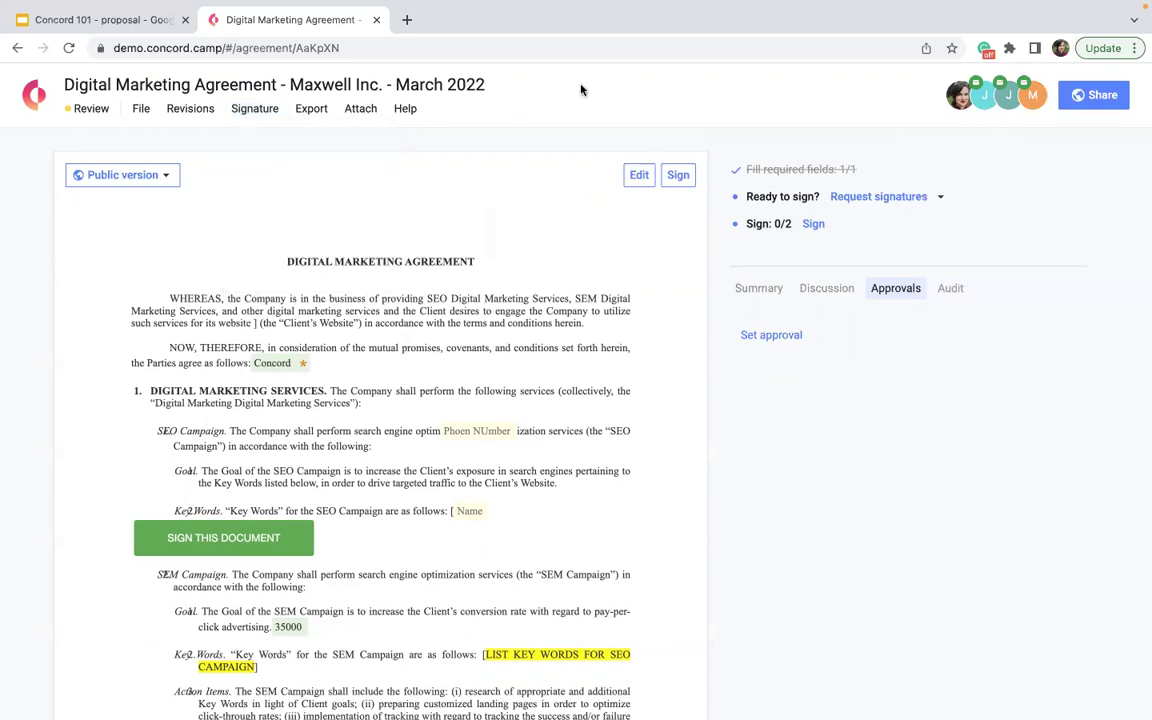
{"action": "scroll", "coordinate": [368, 368], "scroll_direction": "down", "scroll_amount": 10}
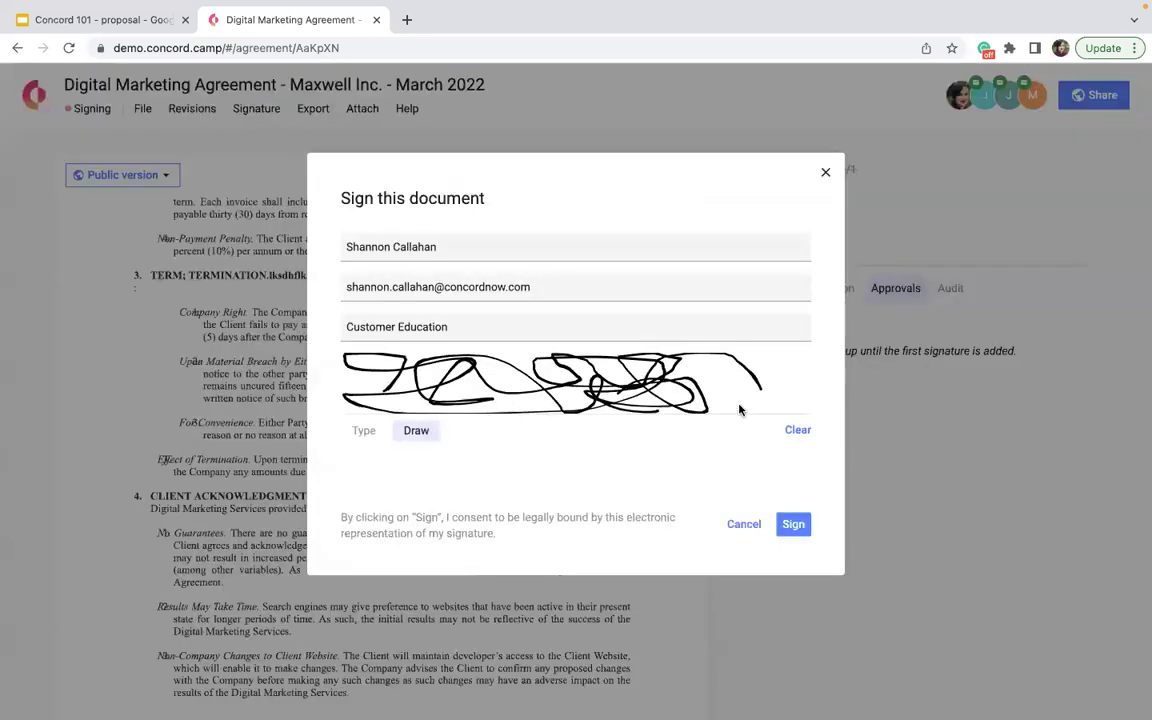
{"action": "left_click", "coordinate": [799, 433]}
{"action": "mouse_move", "coordinate": [800, 403]}
{"action": "left_mouse_down"}
{"action": "mouse_move", "coordinate": [393, 411]}
{"action": "mouse_move", "coordinate": [658, 373]}
{"action": "mouse_move", "coordinate": [455, 380]}
{"action": "mouse_move", "coordinate": [562, 393]}
{"action": "left_mouse_up"}
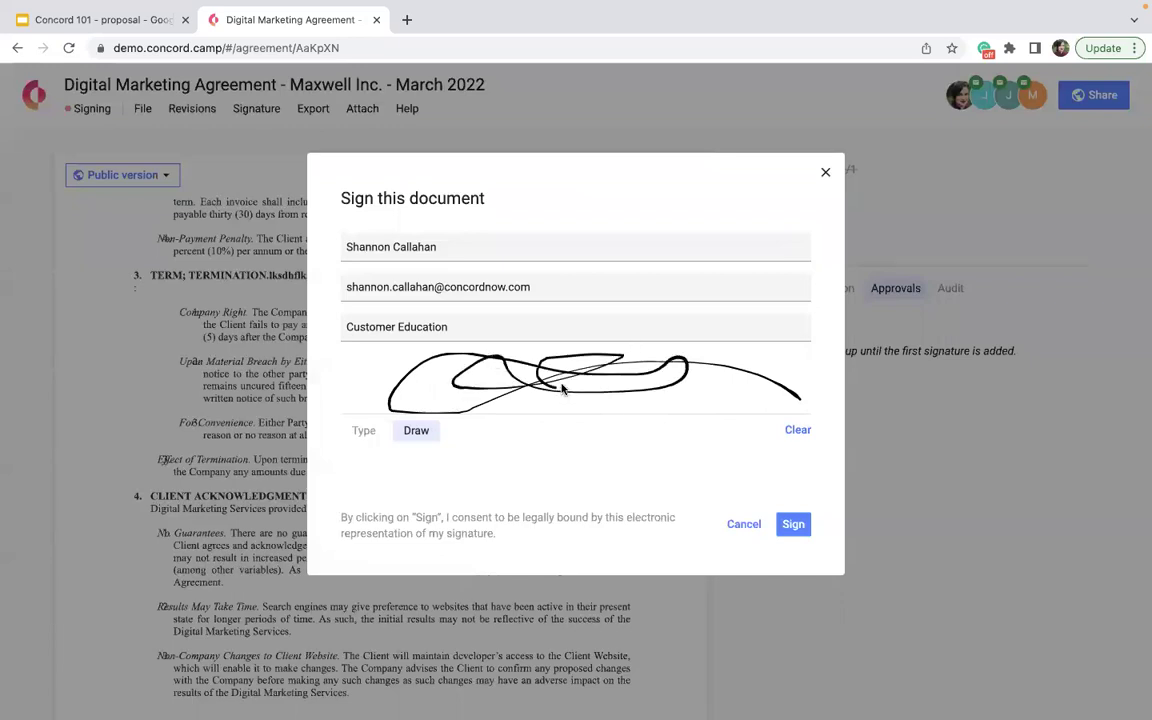
- Check the signer's name, e-mail and Customer Education title, then sign the agreement
{"action": "left_click_drag", "start_coordinate": [546, 291], "coordinate": [373, 277]}
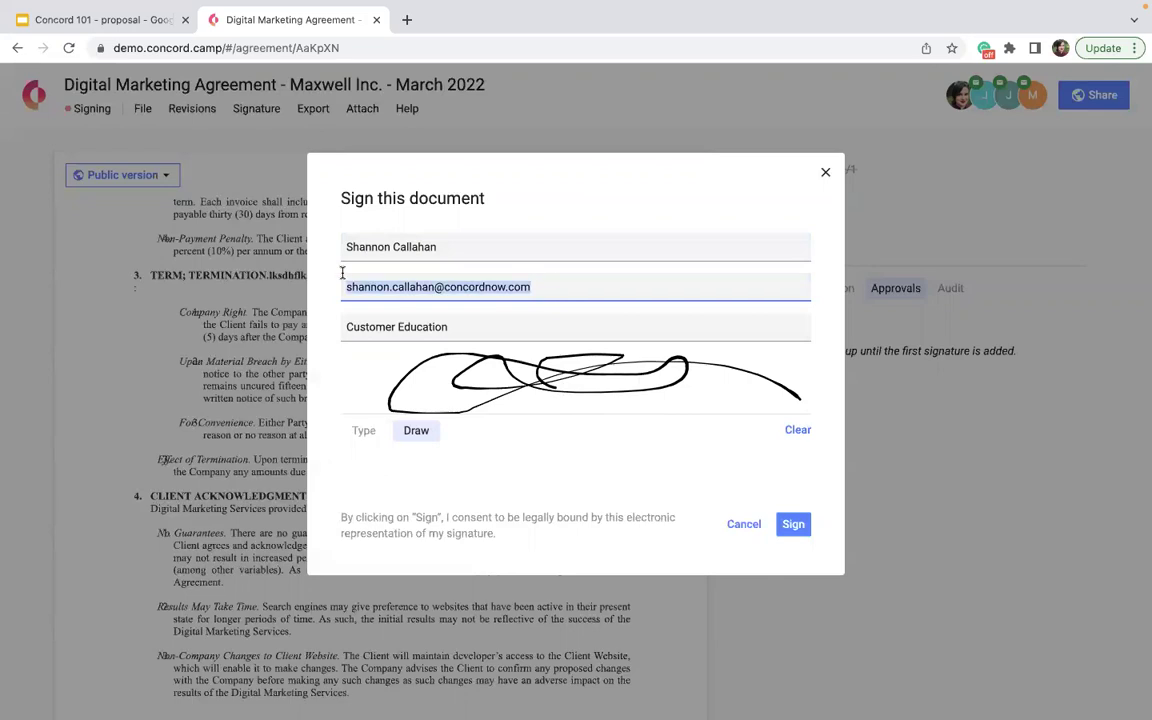
{"action": "left_click", "coordinate": [380, 247]}
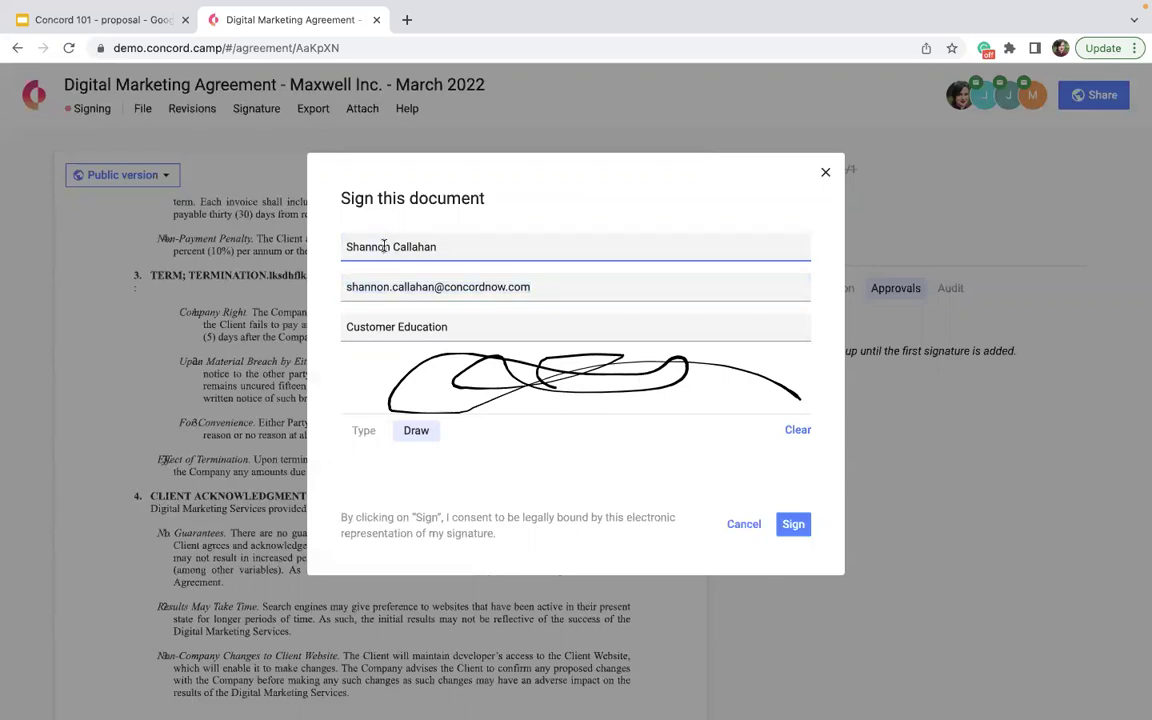
{"action": "left_click_drag", "start_coordinate": [434, 247], "coordinate": [328, 247]}
{"action": "left_click", "coordinate": [445, 247]}
{"action": "left_click_drag", "start_coordinate": [445, 247], "coordinate": [338, 247]}
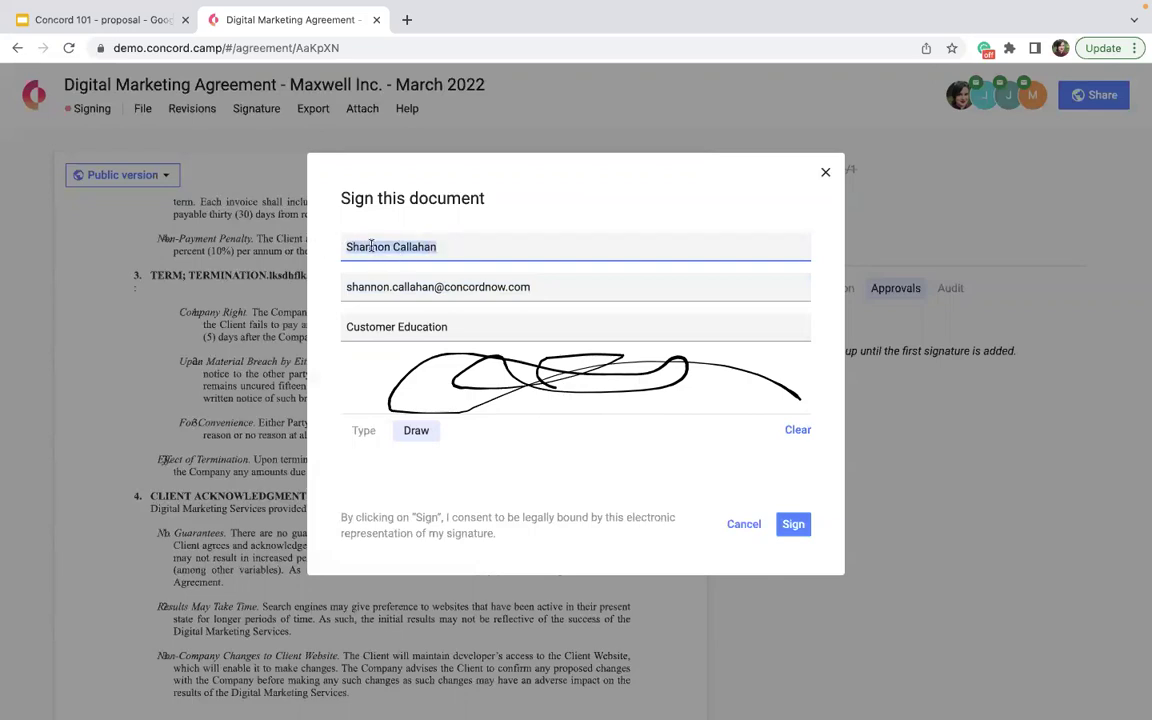
{"action": "left_click", "coordinate": [452, 327]}
{"action": "left_click_drag", "start_coordinate": [452, 327], "coordinate": [340, 327]}
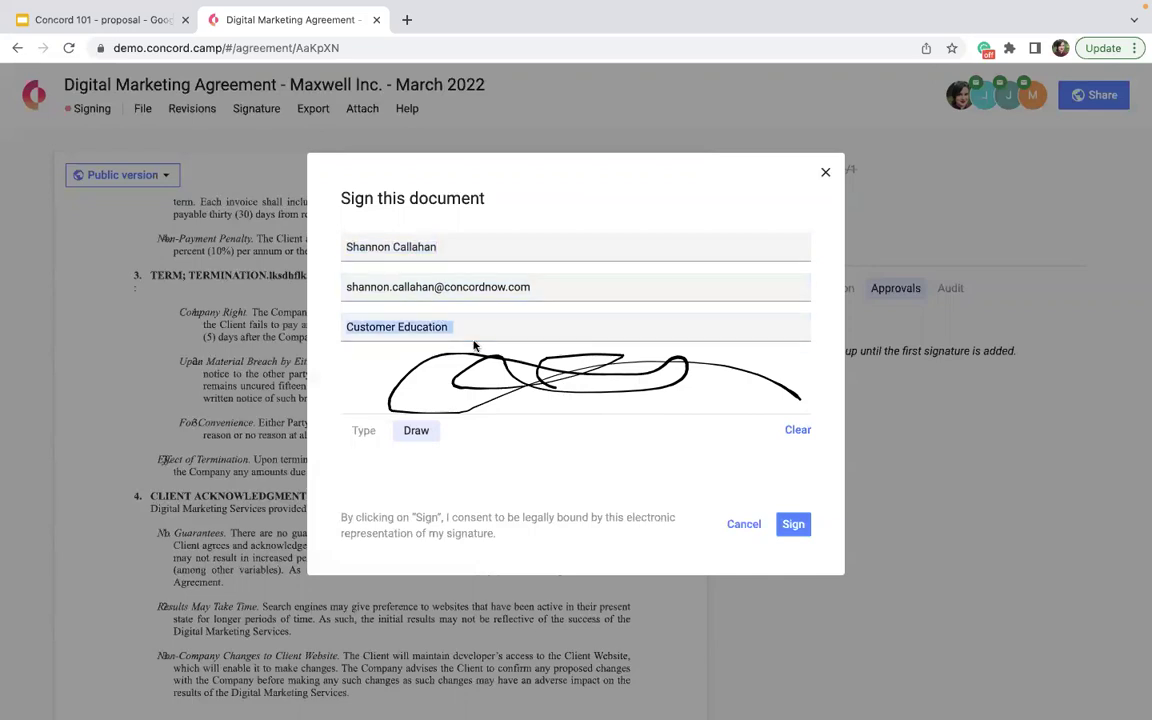
{"action": "left_click", "coordinate": [455, 234]}
{"action": "left_click", "coordinate": [501, 322]}
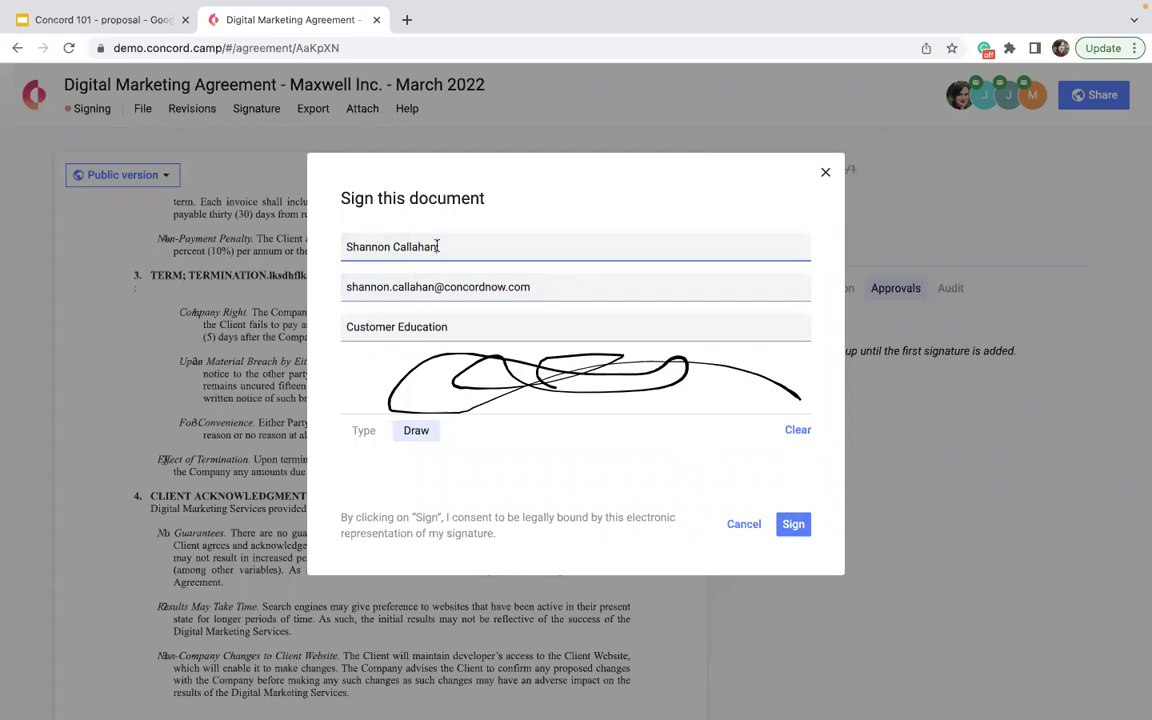
{"action": "left_click_drag", "start_coordinate": [437, 246], "coordinate": [268, 237]}
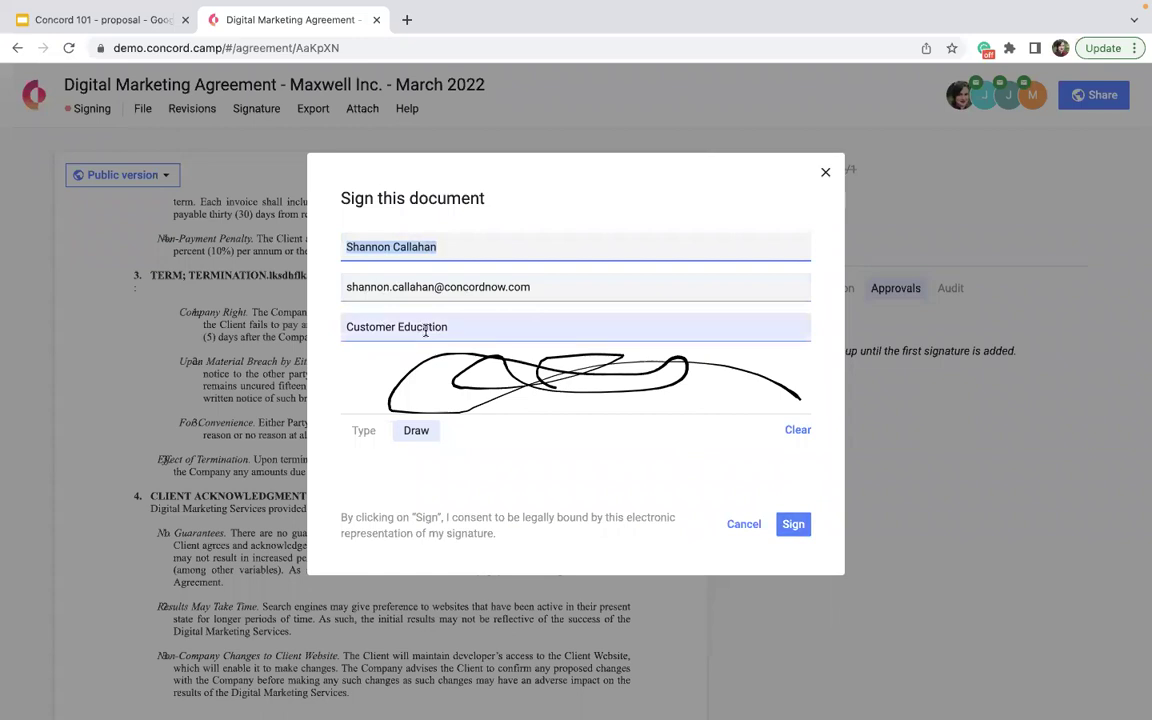
{"action": "left_click", "coordinate": [545, 288]}
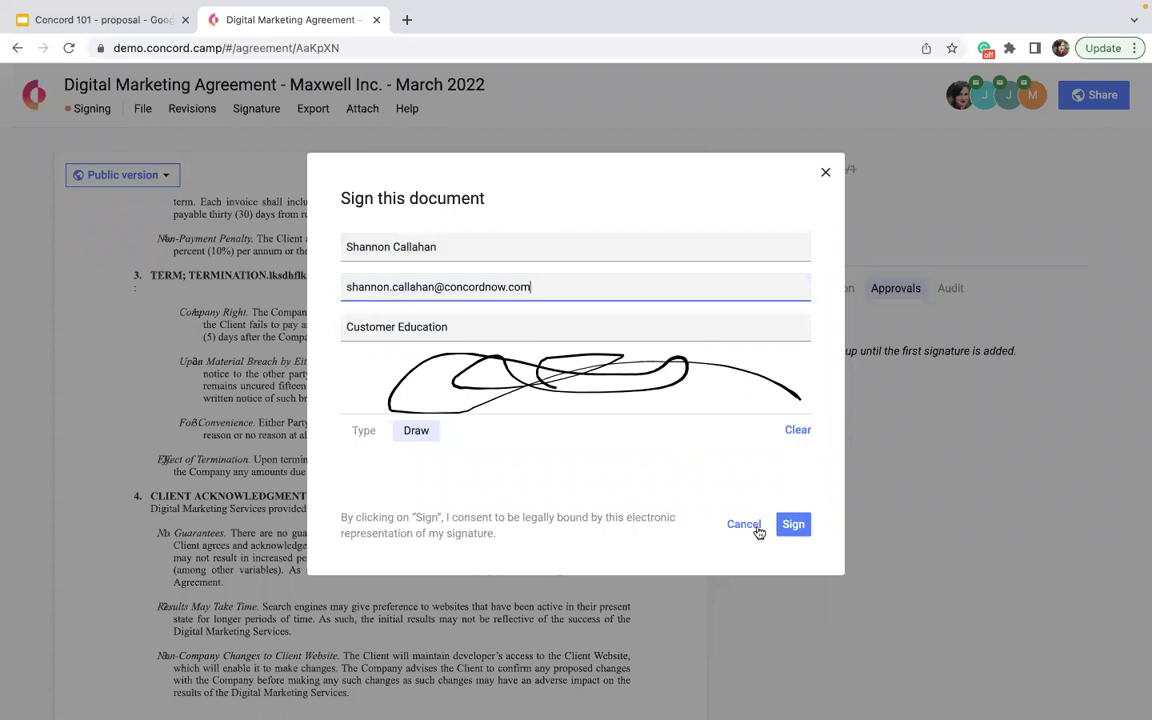
{"action": "left_click", "coordinate": [796, 526]}
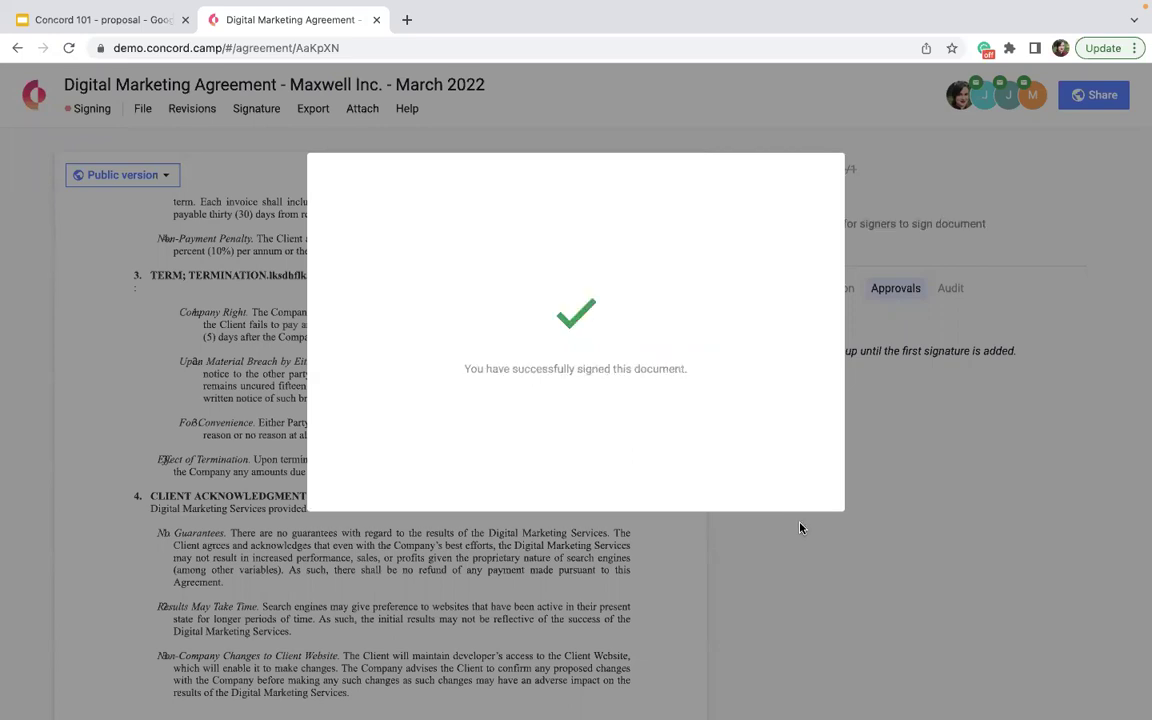
- Review the Signatures block: first signature dated 3/31/2022, client's still pending
{"action": "scroll", "coordinate": [560, 525], "scroll_direction": "down", "scroll_amount": 8}
{"action": "scroll", "coordinate": [532, 527], "scroll_direction": "down", "scroll_amount": 15}
{"action": "scroll", "coordinate": [216, 588], "scroll_direction": "up", "scroll_amount": 15}
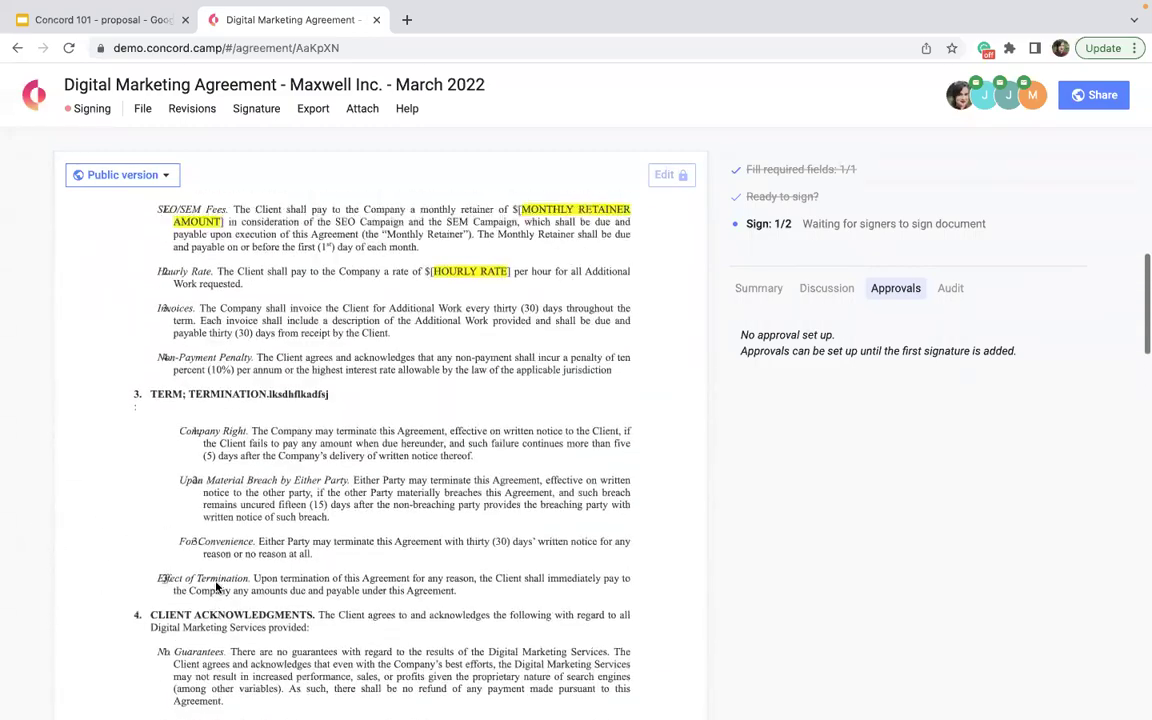
{"action": "scroll", "coordinate": [216, 588], "scroll_direction": "up", "scroll_amount": 10}
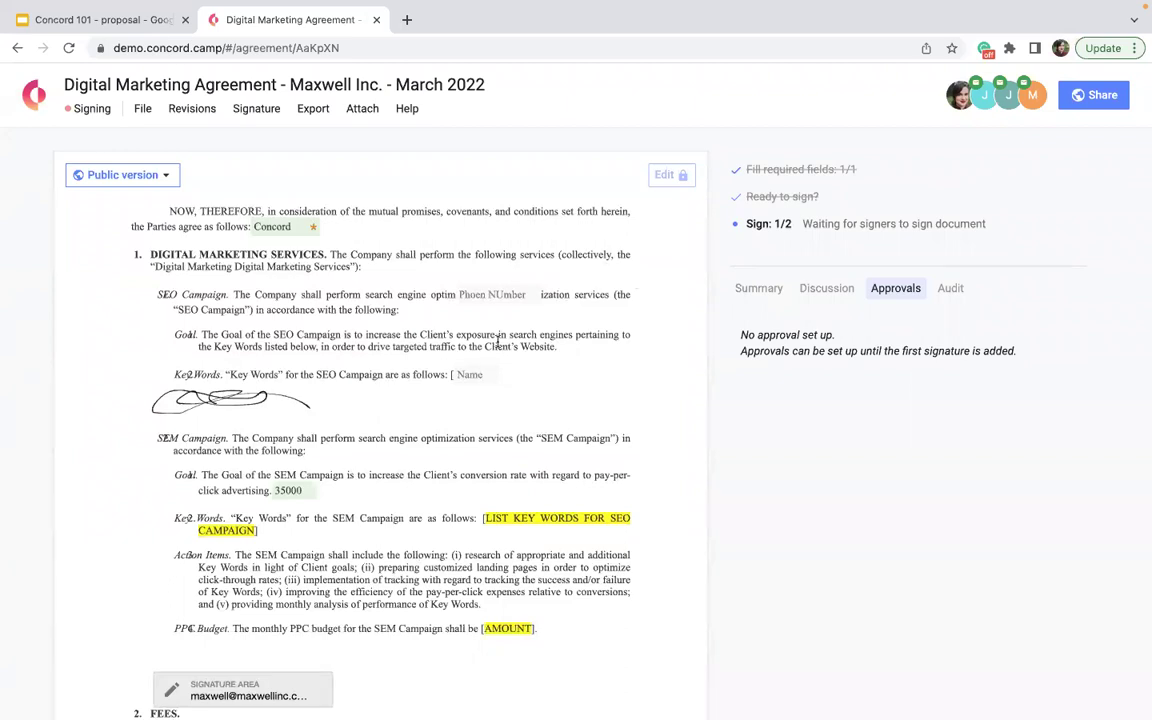
{"action": "mouse_move", "coordinate": [856, 199]}
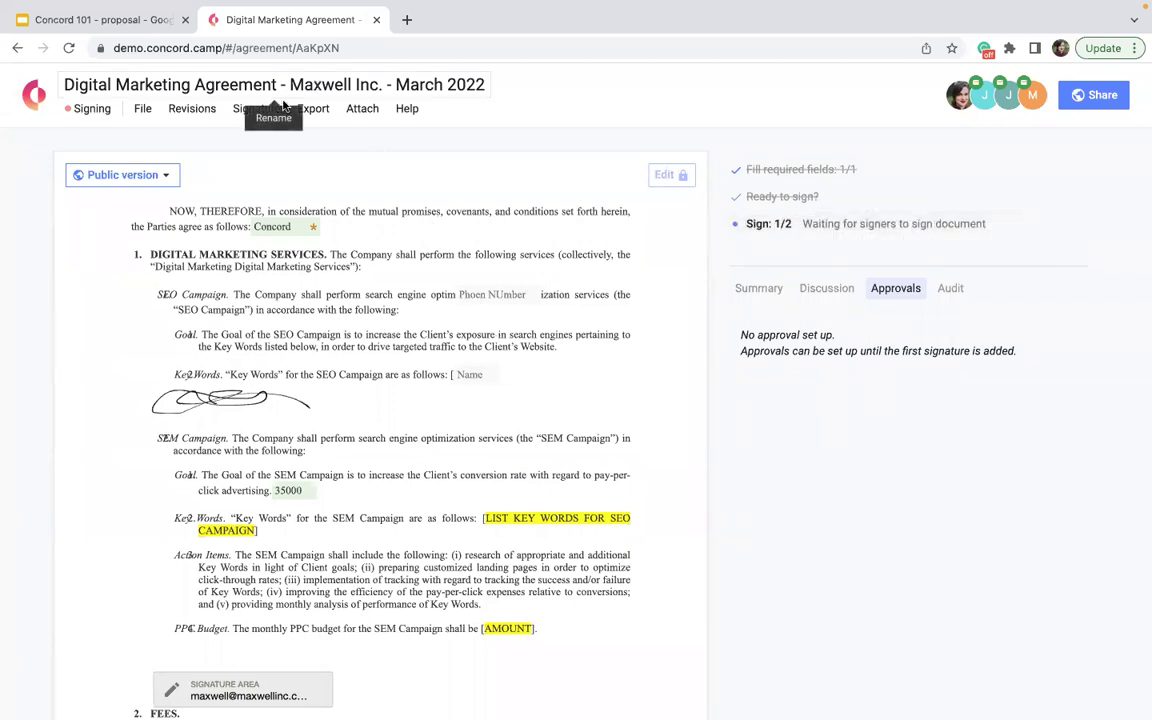
{"action": "left_click", "coordinate": [245, 107]}
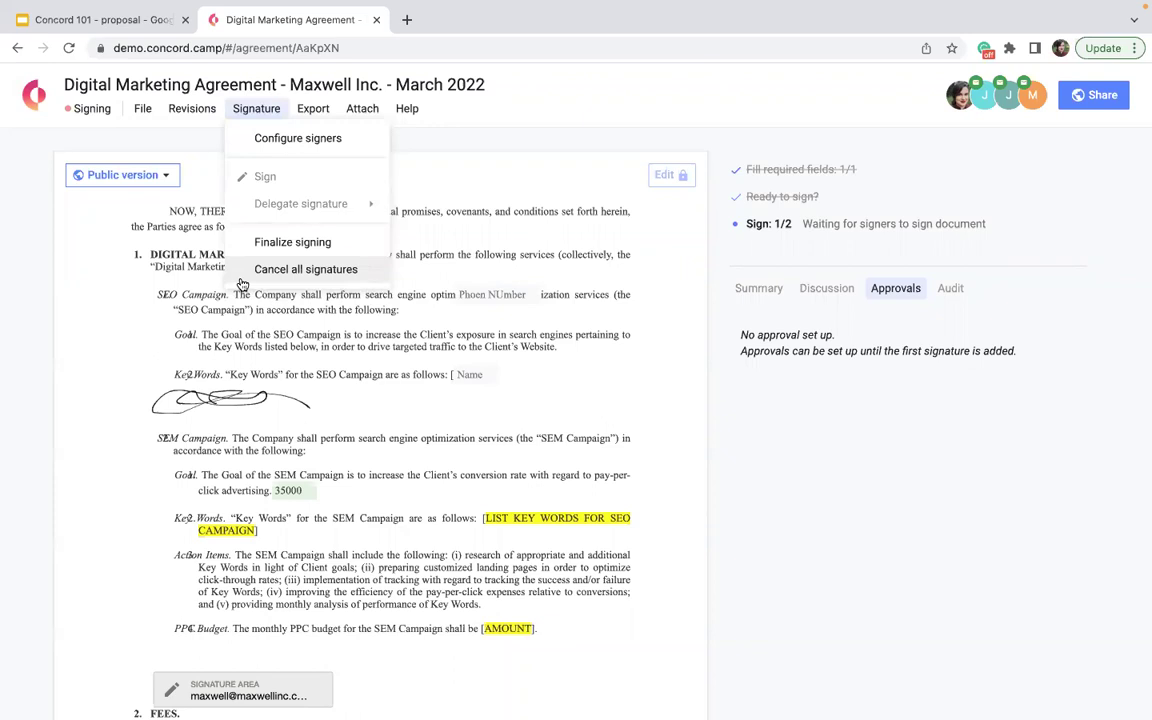
{"action": "left_click", "coordinate": [455, 437]}
{"action": "scroll", "coordinate": [450, 480], "scroll_direction": "down", "scroll_amount": 15}
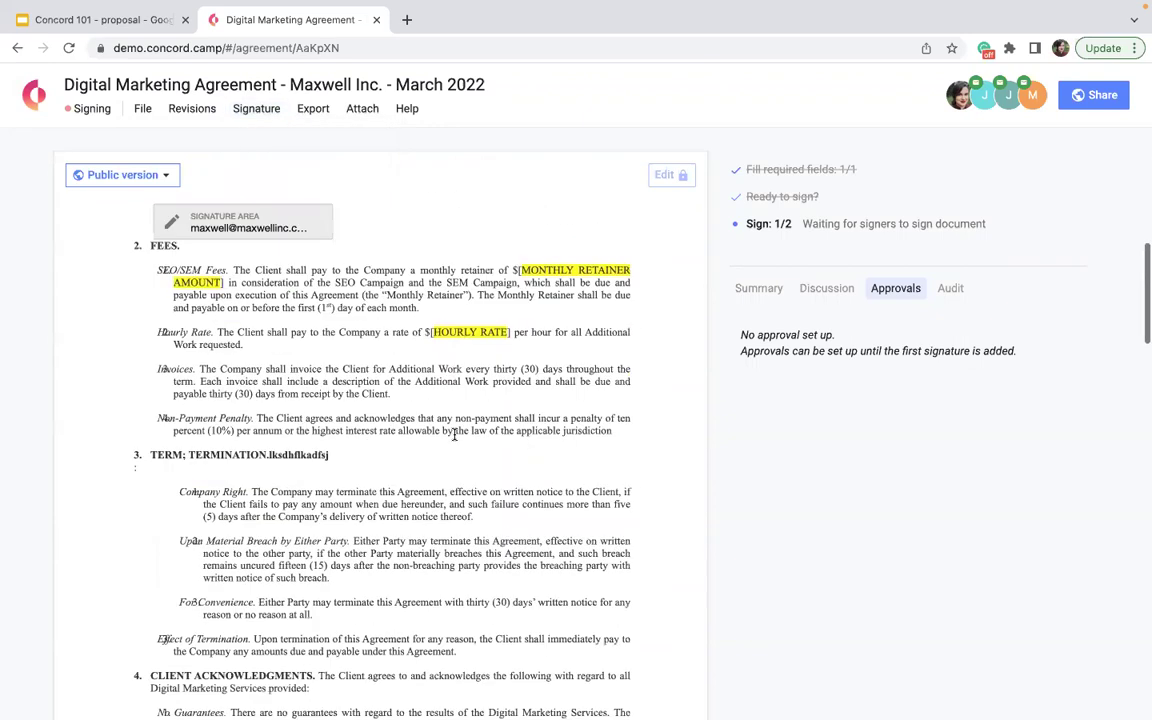
{"action": "scroll", "coordinate": [443, 528], "scroll_direction": "down", "scroll_amount": 5}
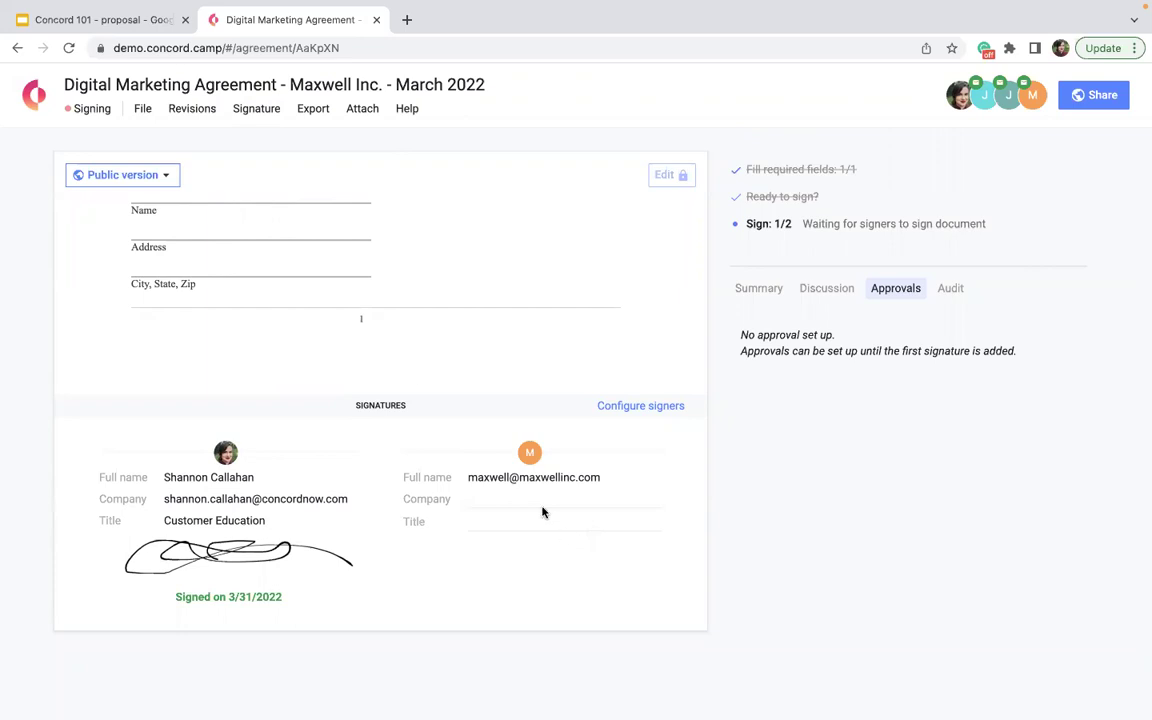
{"action": "left_click", "coordinate": [244, 113]}
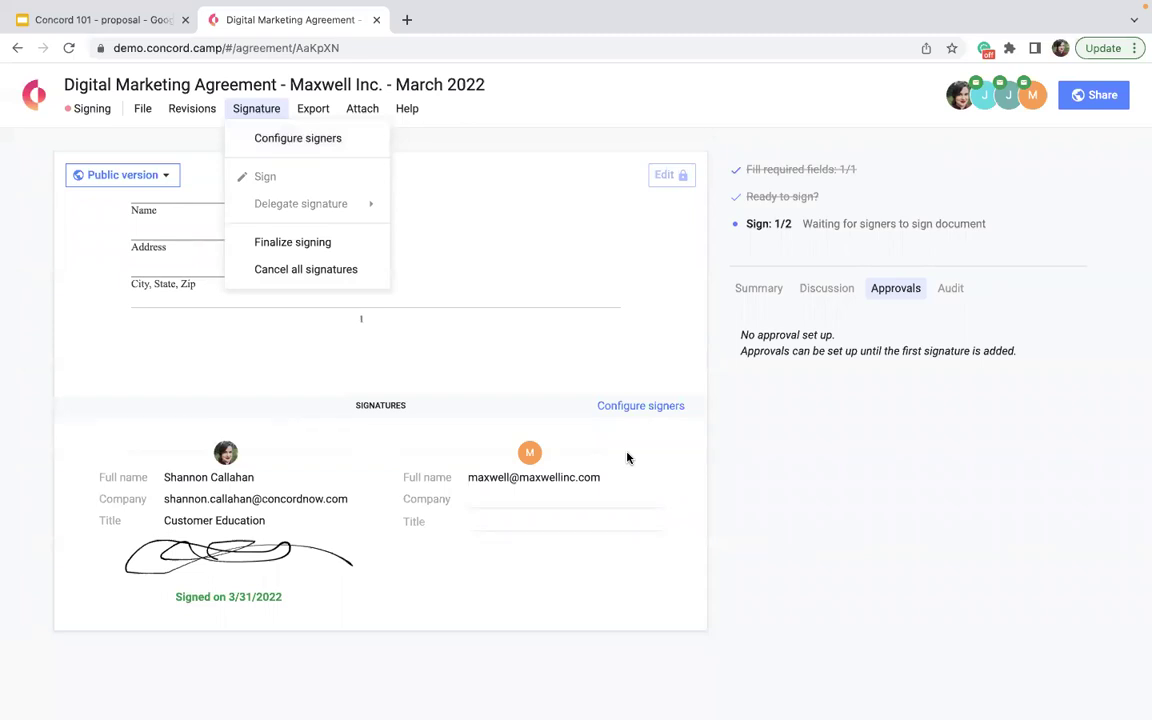
- Finalize signing and confirm the agreement is fully signed
{"action": "left_click", "coordinate": [334, 244]}
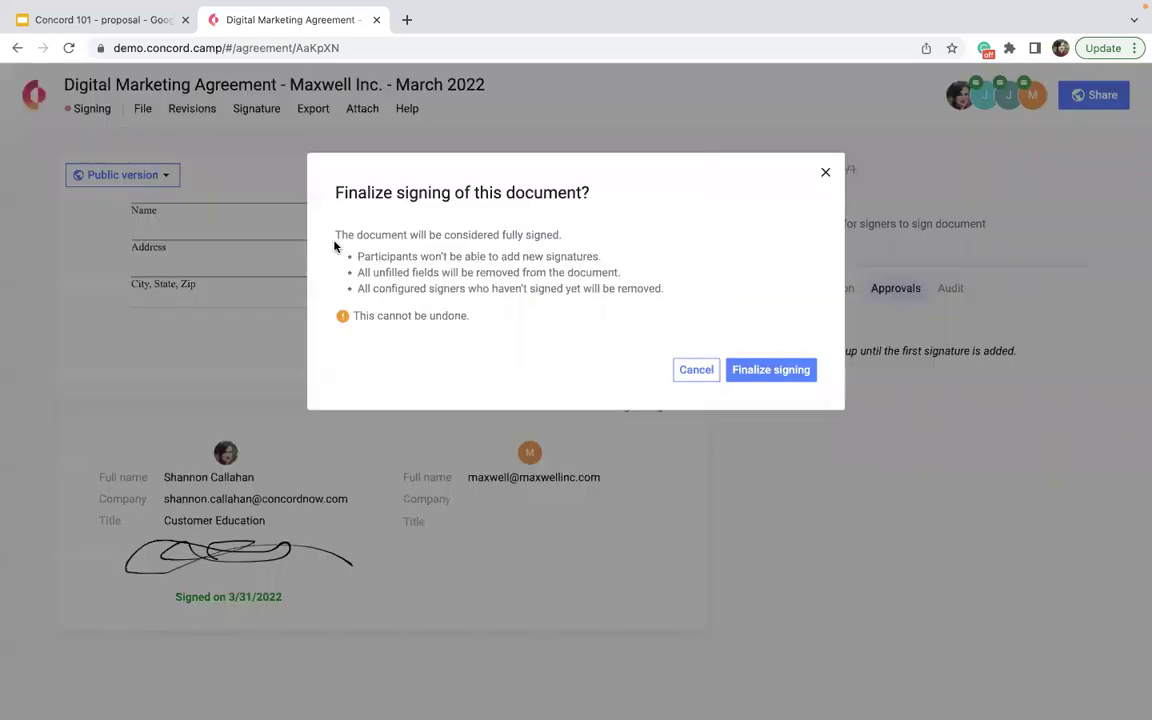
{"action": "left_click", "coordinate": [765, 370]}
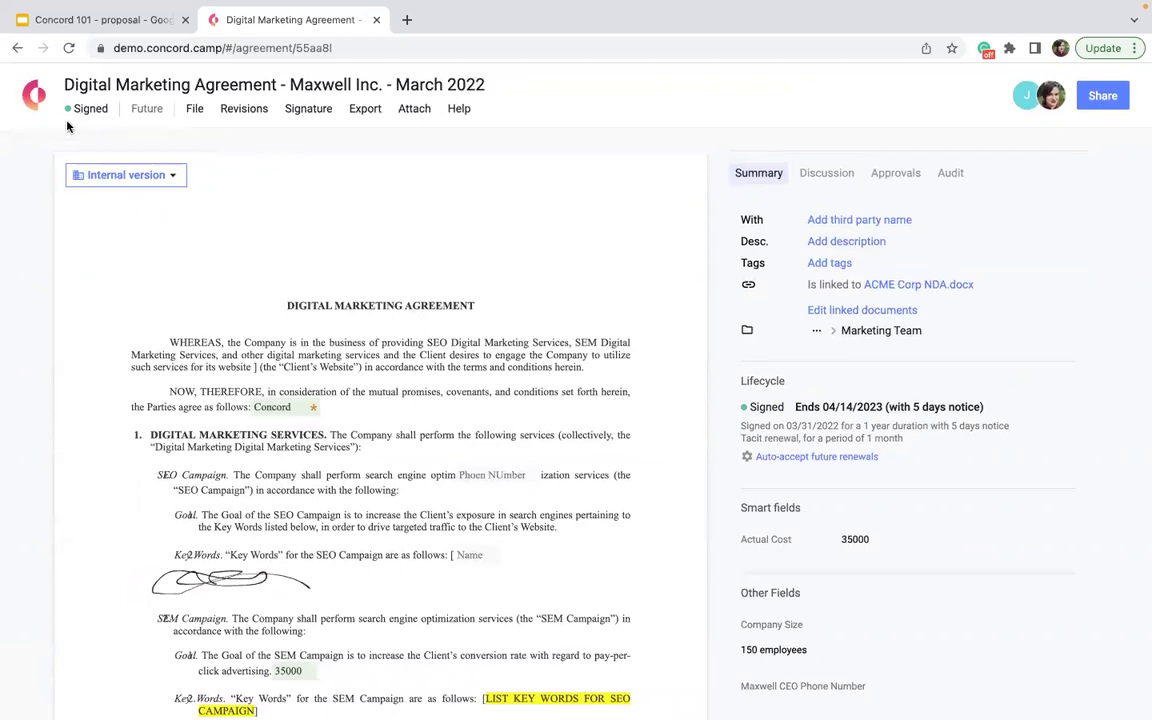
{"action": "left_click_drag", "start_coordinate": [72, 108], "coordinate": [97, 108]}
{"action": "left_click", "coordinate": [266, 176]}
- Download the signature certificate PDF from Export and open it
{"action": "left_click", "coordinate": [366, 112]}
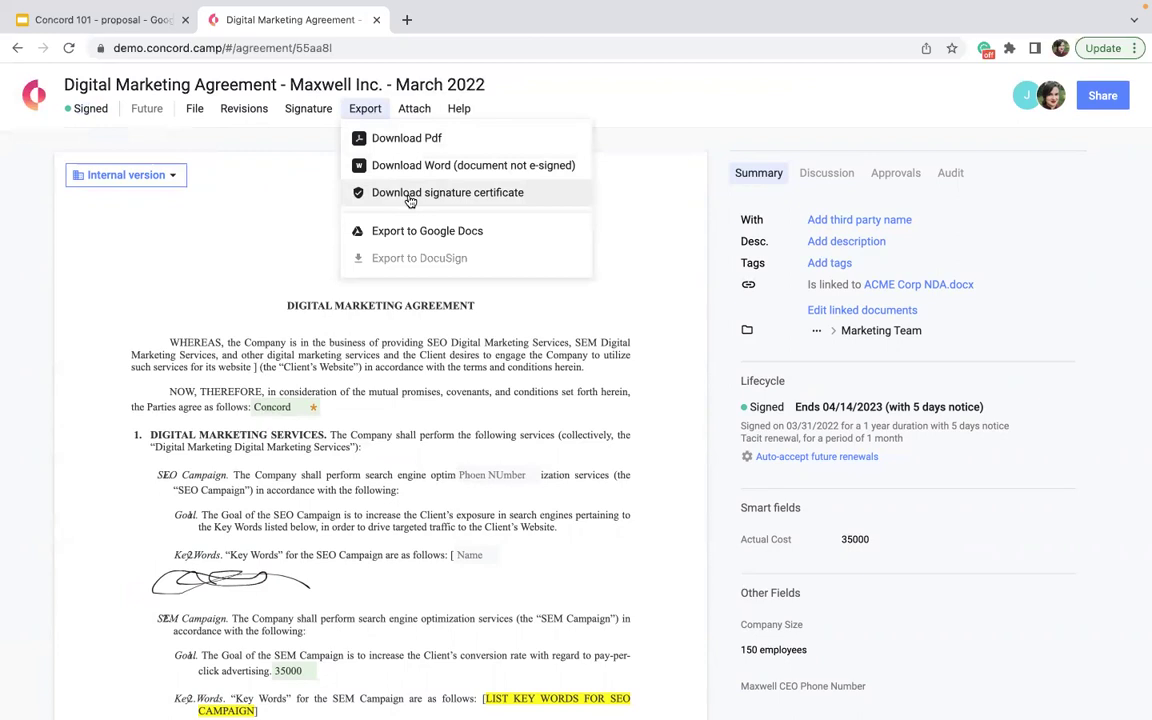
{"action": "left_click", "coordinate": [410, 193]}
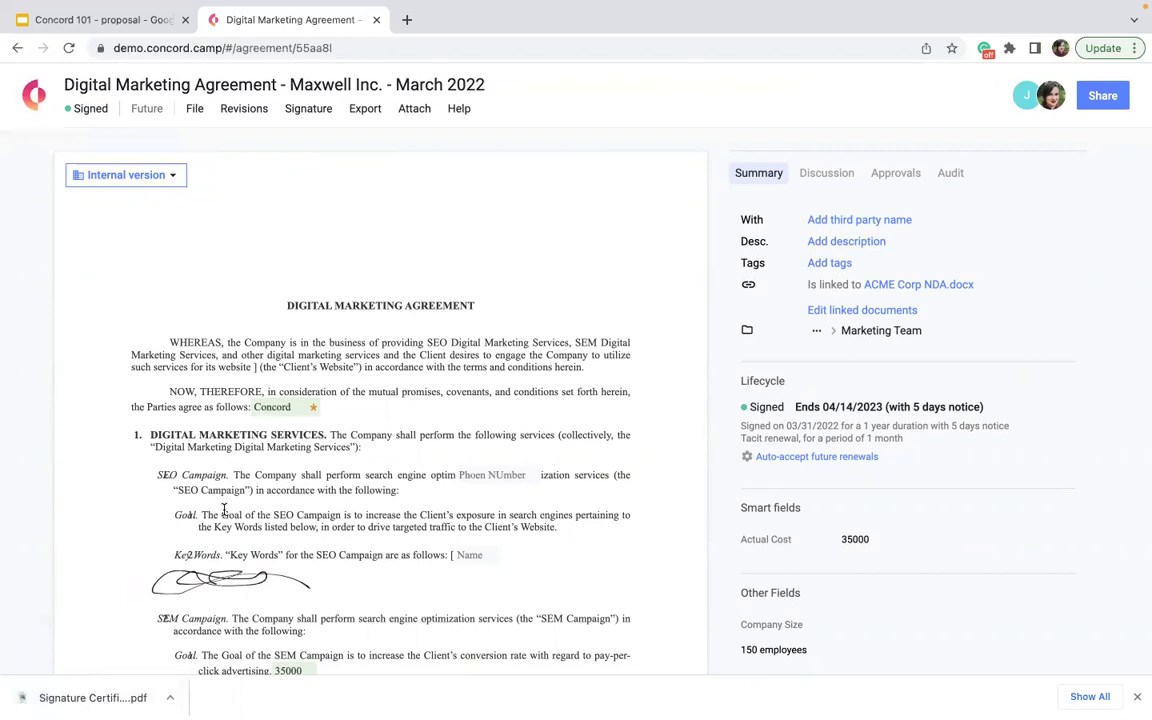
{"action": "left_click", "coordinate": [80, 697]}
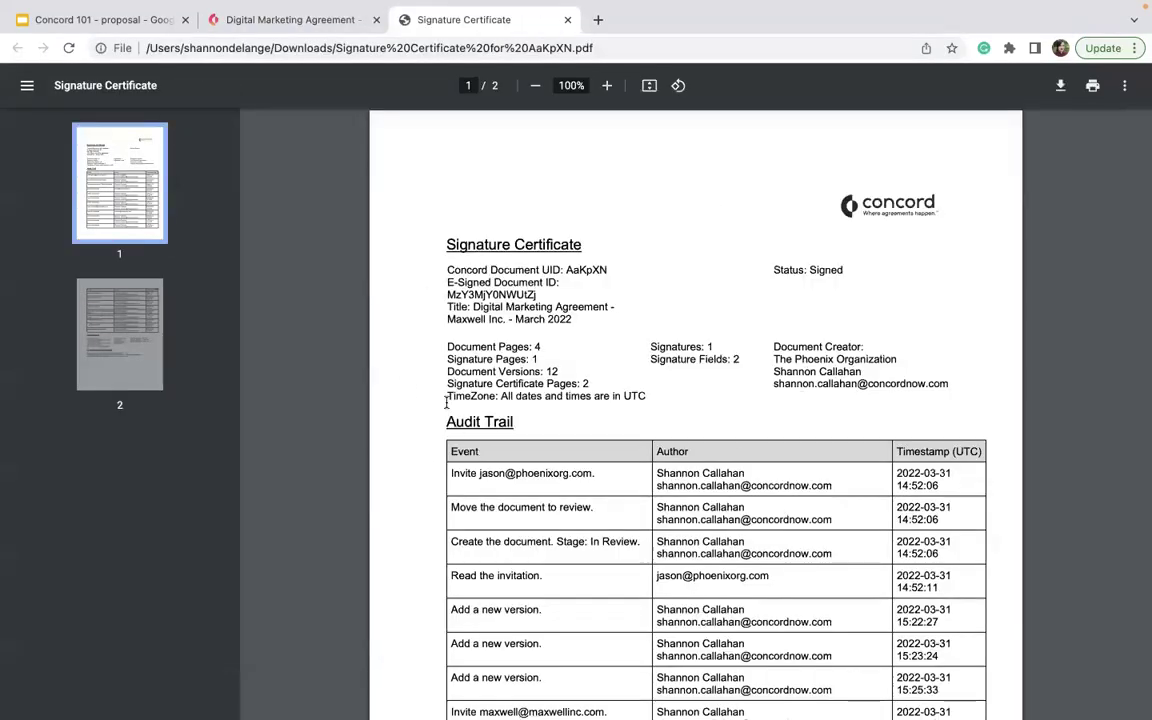
- Scroll through the two-page signature certificate, from signer events back up to the audit trail
{"action": "scroll", "coordinate": [446, 402], "scroll_direction": "down", "scroll_amount": 3}
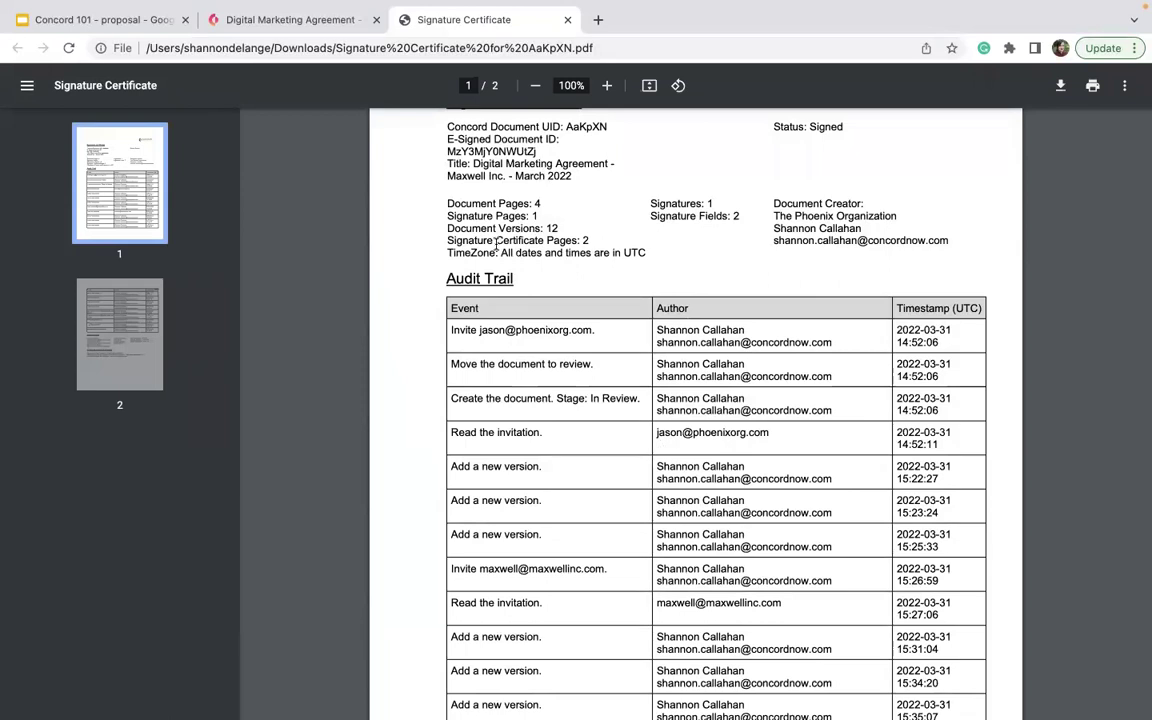
{"action": "scroll", "coordinate": [537, 401], "scroll_direction": "down", "scroll_amount": 1}
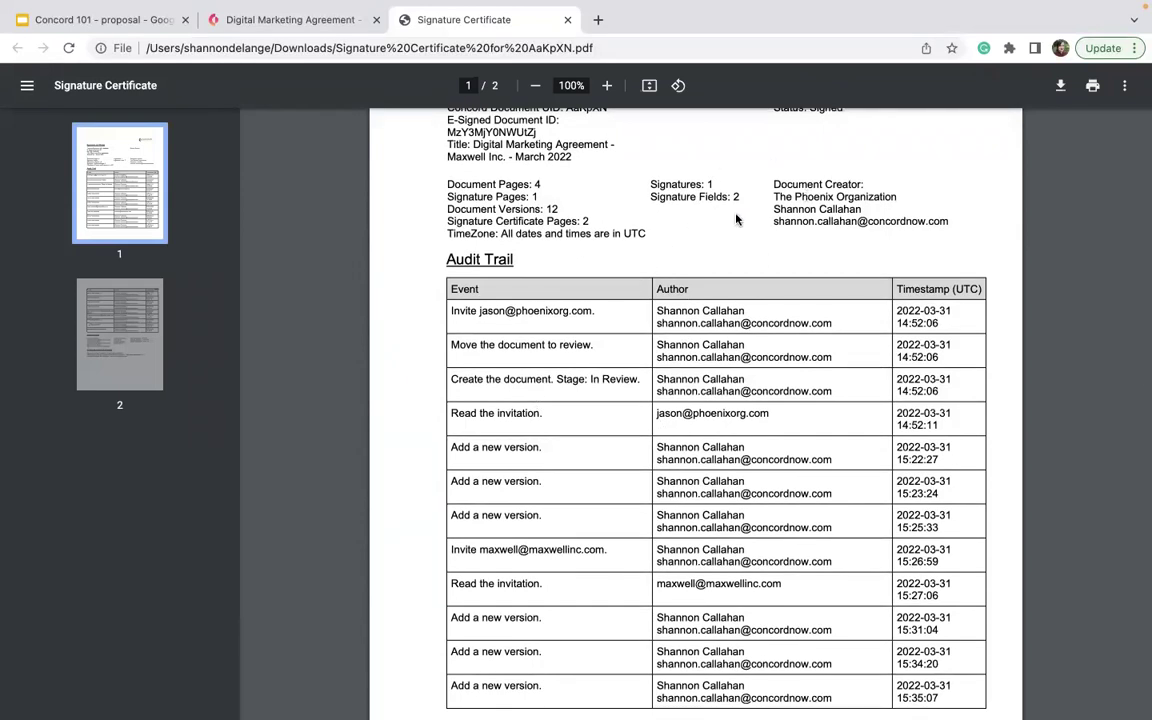
{"action": "scroll", "coordinate": [737, 219], "scroll_direction": "down", "scroll_amount": 18}
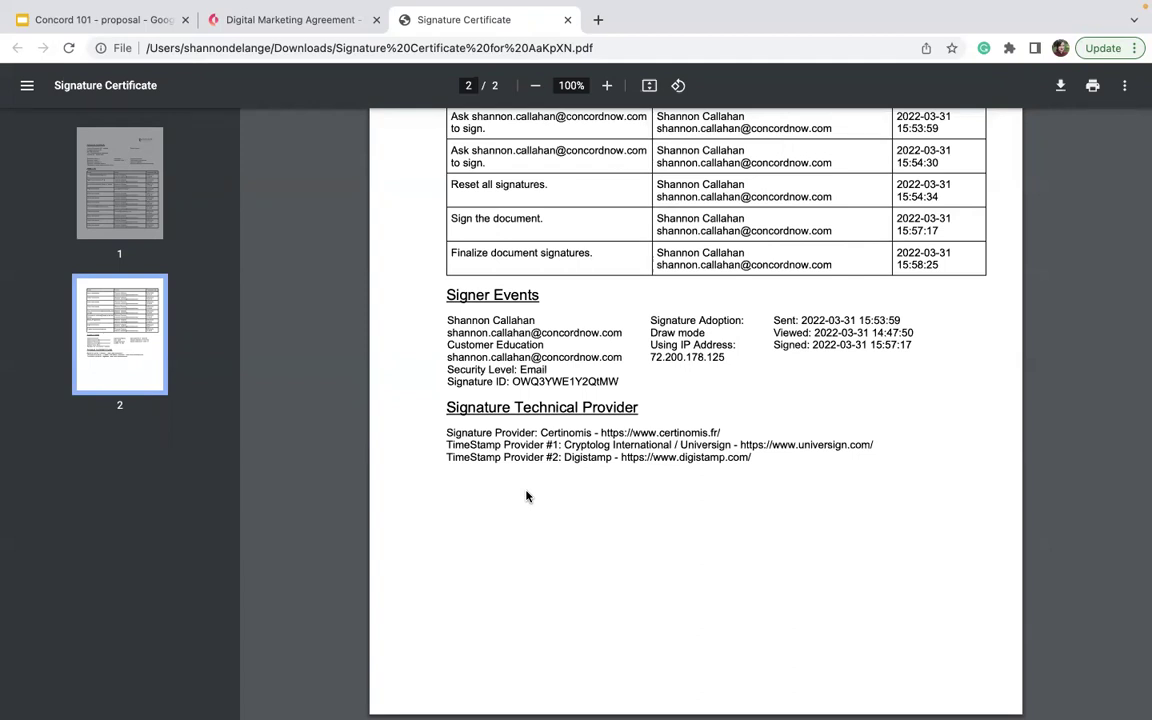
{"action": "scroll", "coordinate": [437, 252], "scroll_direction": "up", "scroll_amount": 10}
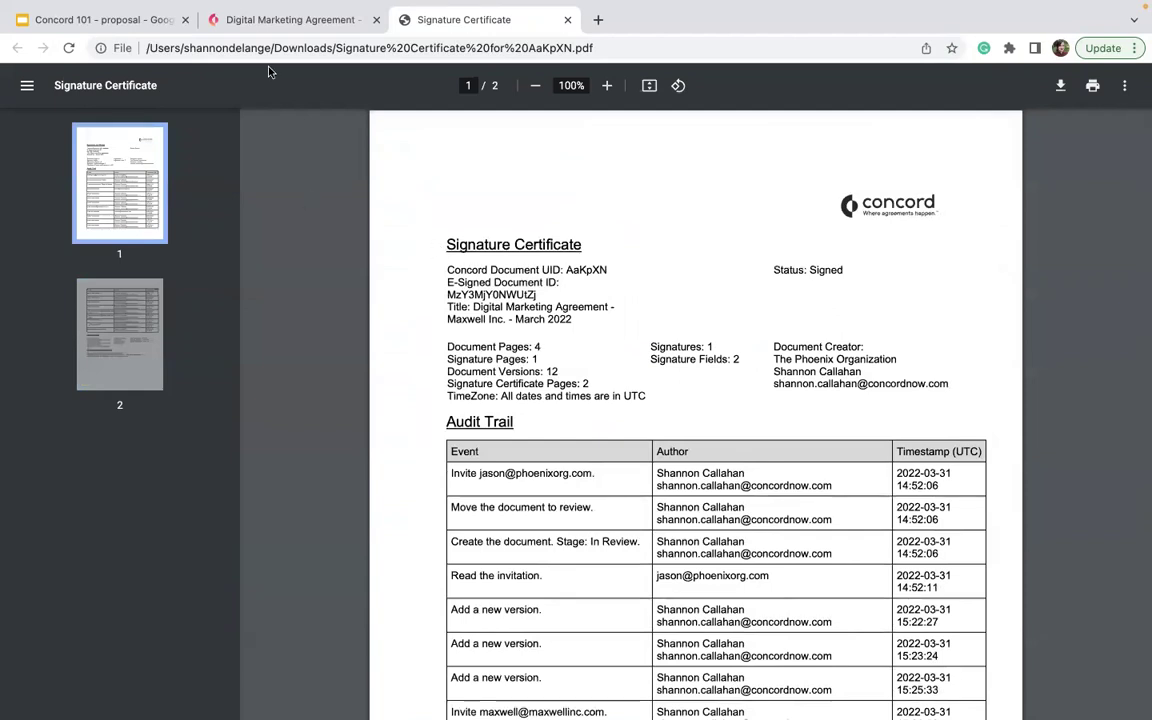
- Return to the signed Digital Marketing Agreement tab and look over its Export options
{"action": "left_click", "coordinate": [248, 28]}
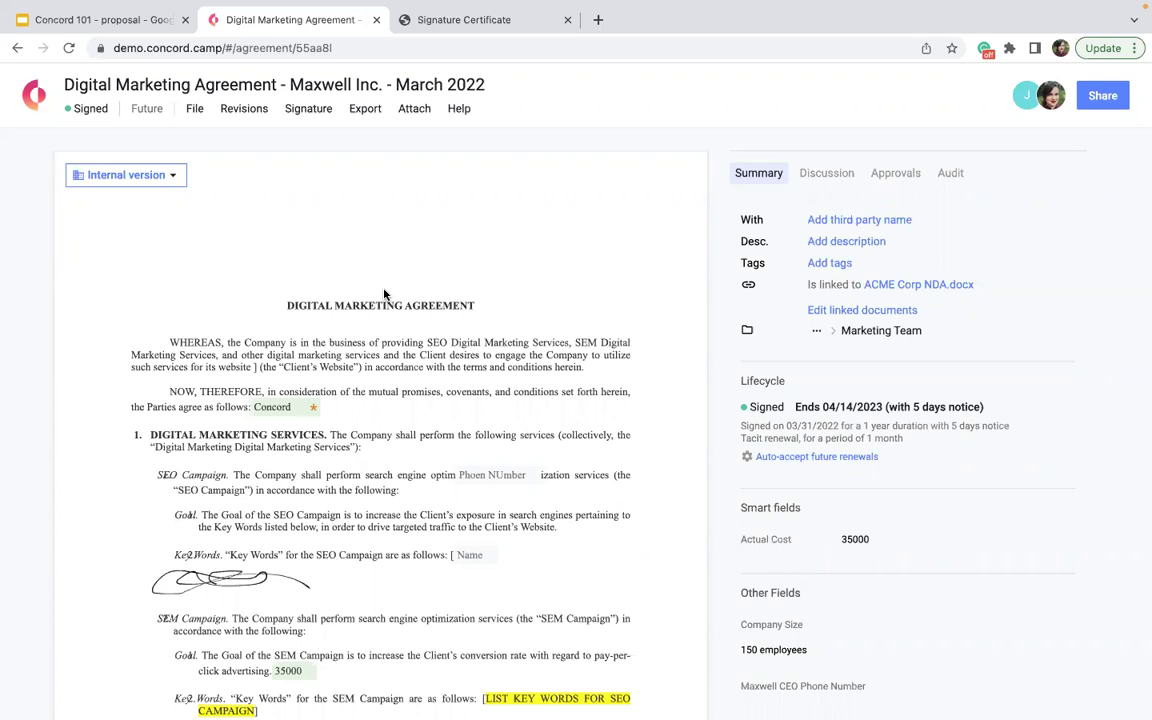
{"action": "left_click", "coordinate": [363, 109]}
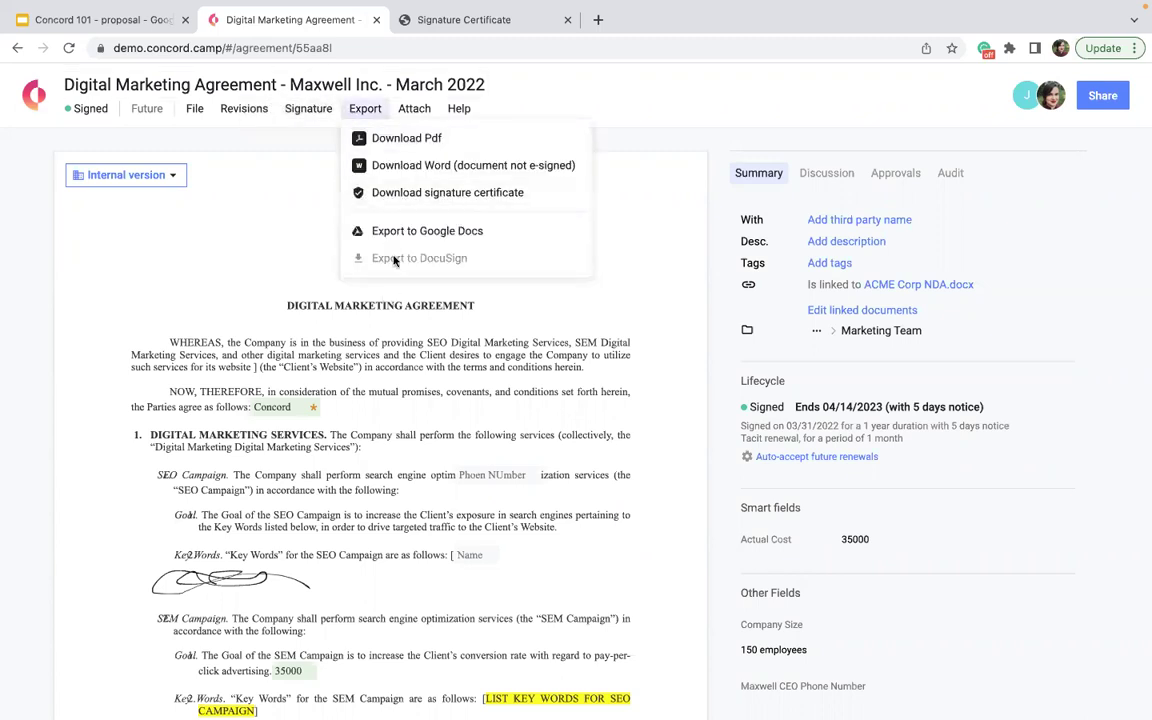
{"action": "left_click", "coordinate": [363, 415]}
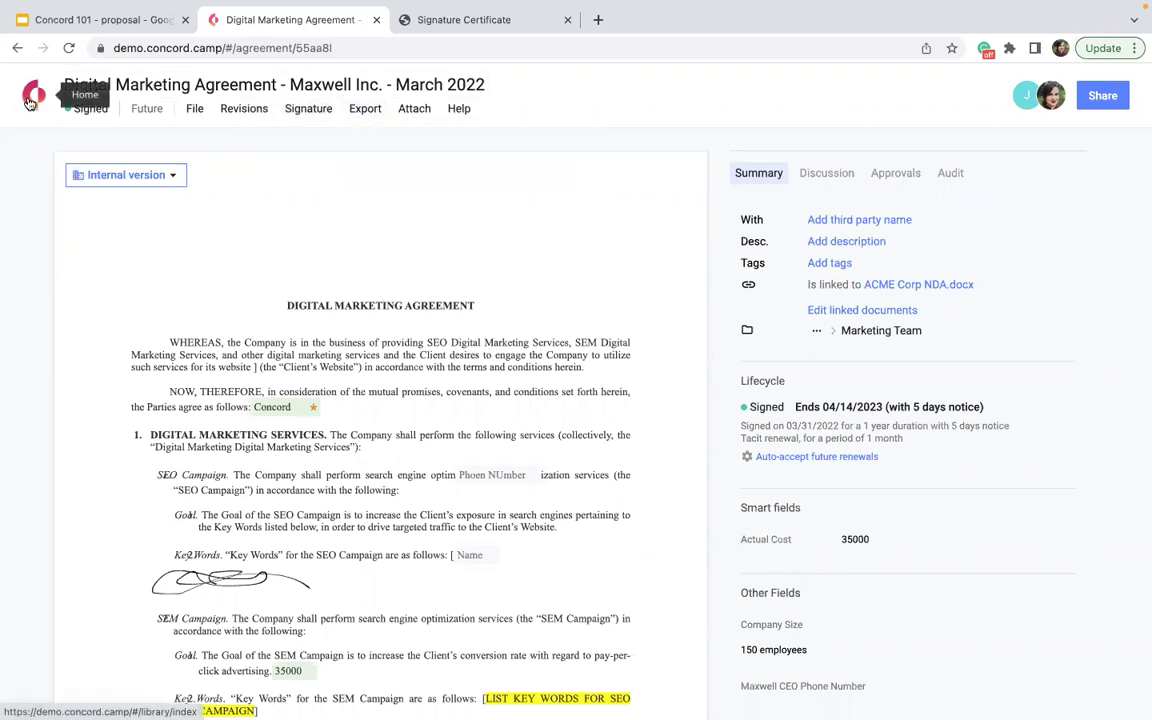
- Open the Lease Agreement from the recent list, read through its text and check its File options
{"action": "left_click", "coordinate": [31, 100]}
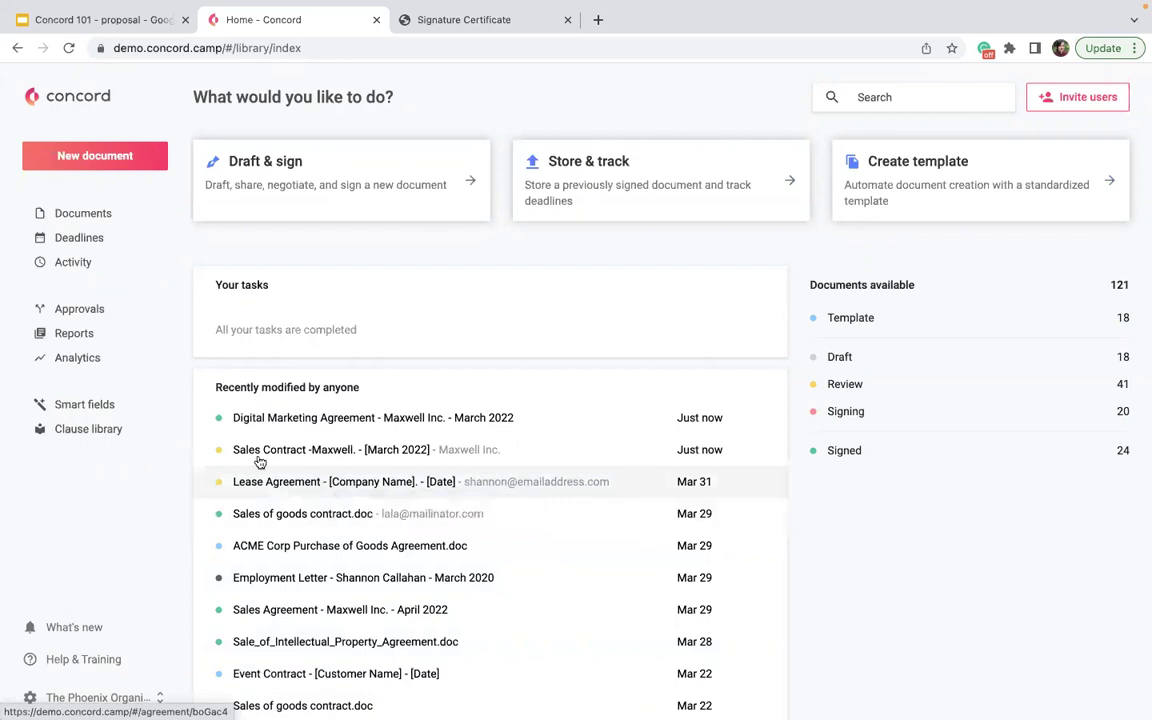
{"action": "left_click", "coordinate": [283, 484]}
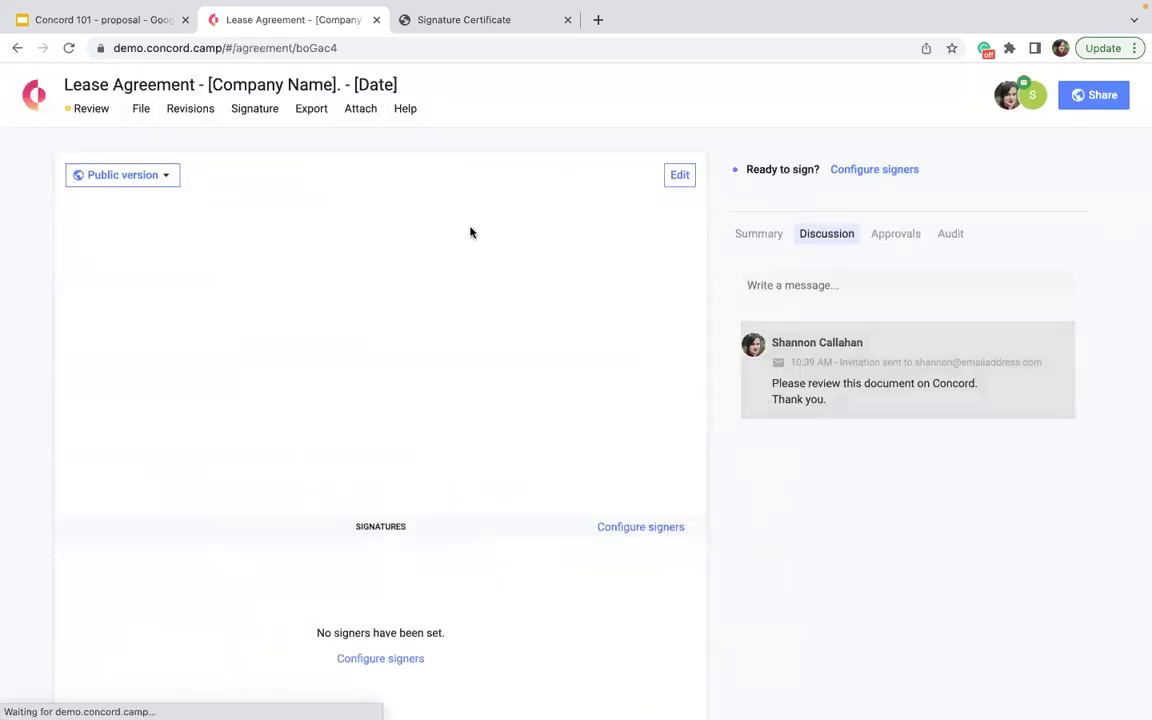
{"action": "scroll", "coordinate": [415, 506], "scroll_direction": "down", "scroll_amount": 15}
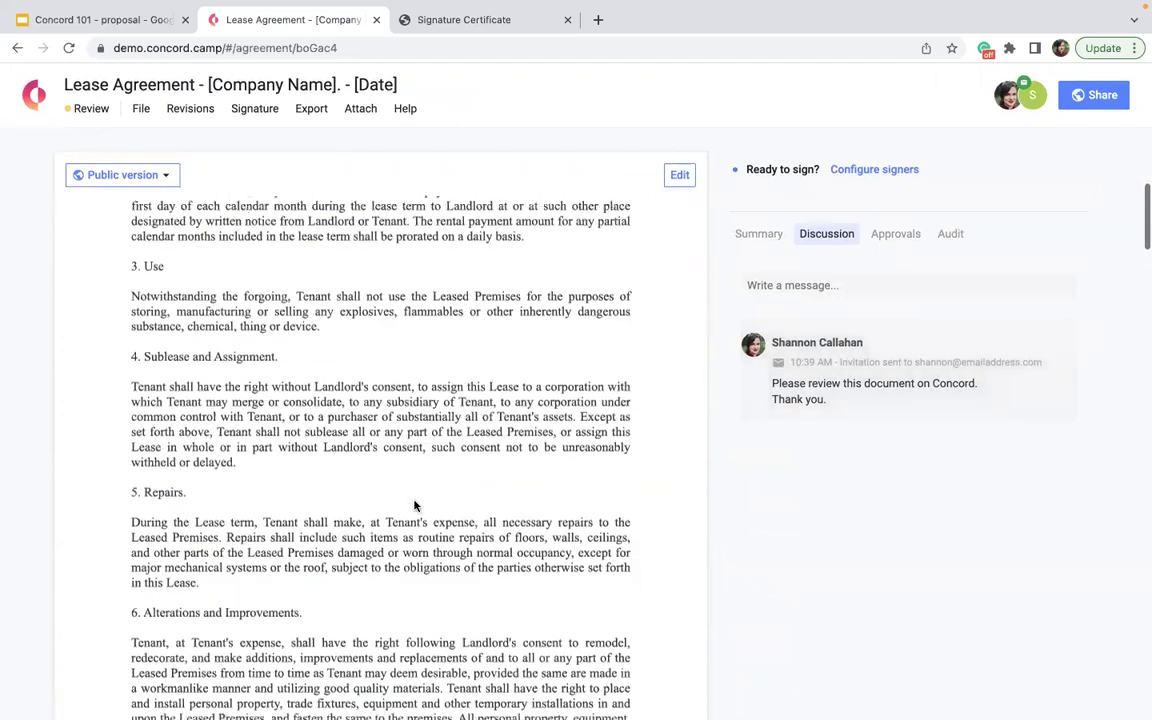
{"action": "scroll", "coordinate": [415, 506], "scroll_direction": "down", "scroll_amount": 15}
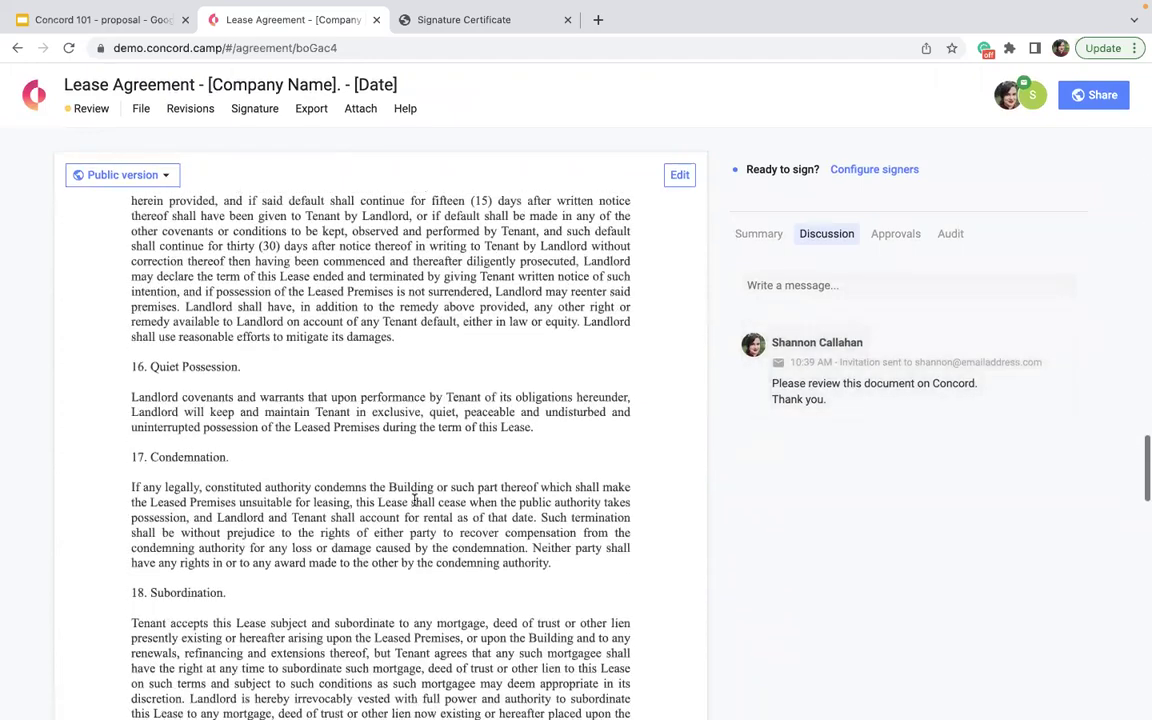
{"action": "scroll", "coordinate": [415, 506], "scroll_direction": "down", "scroll_amount": 5}
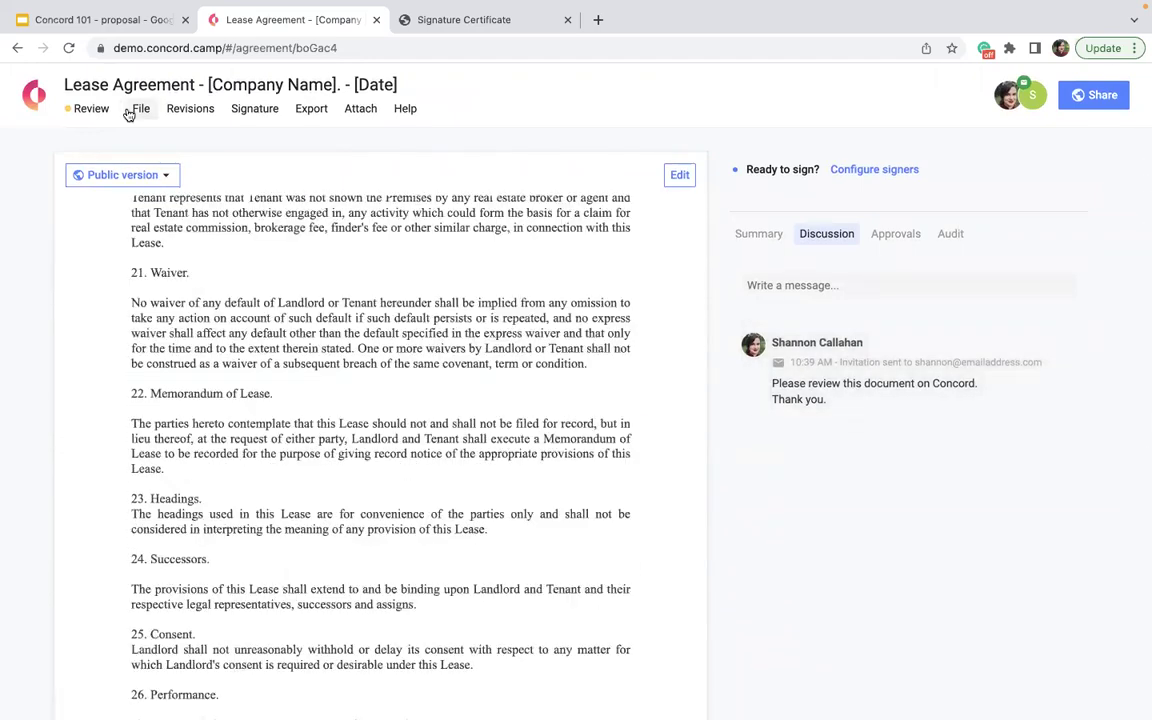
{"action": "left_click", "coordinate": [130, 110]}
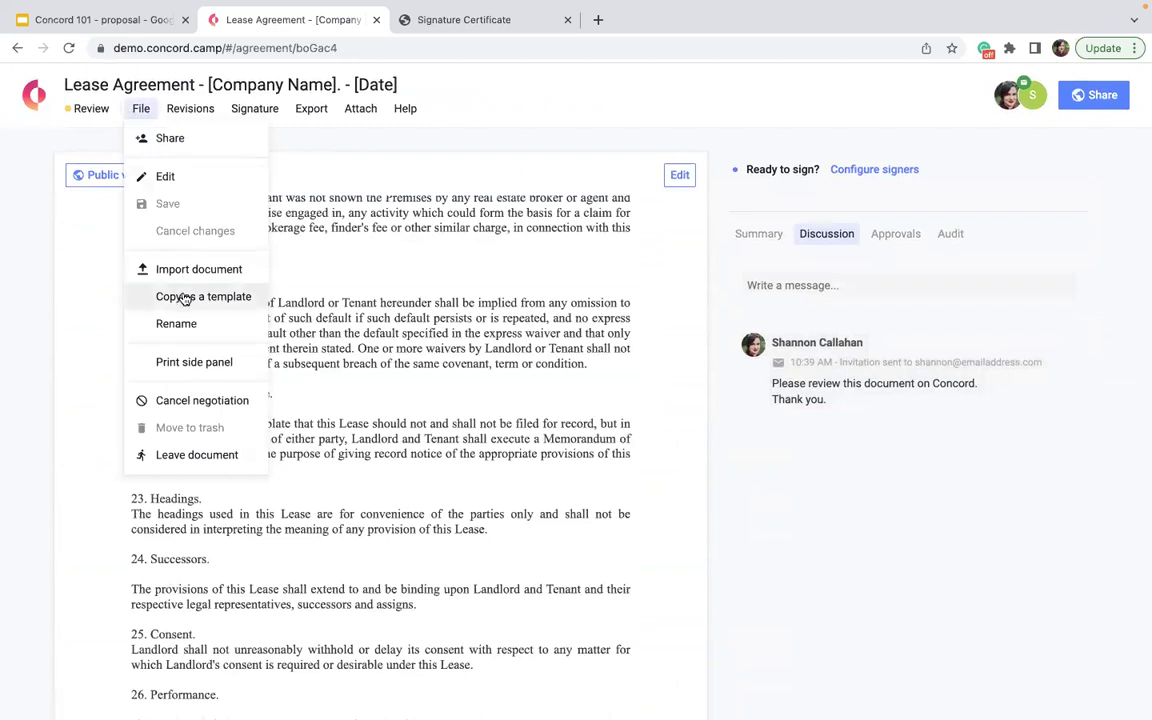
{"action": "left_click", "coordinate": [497, 366]}
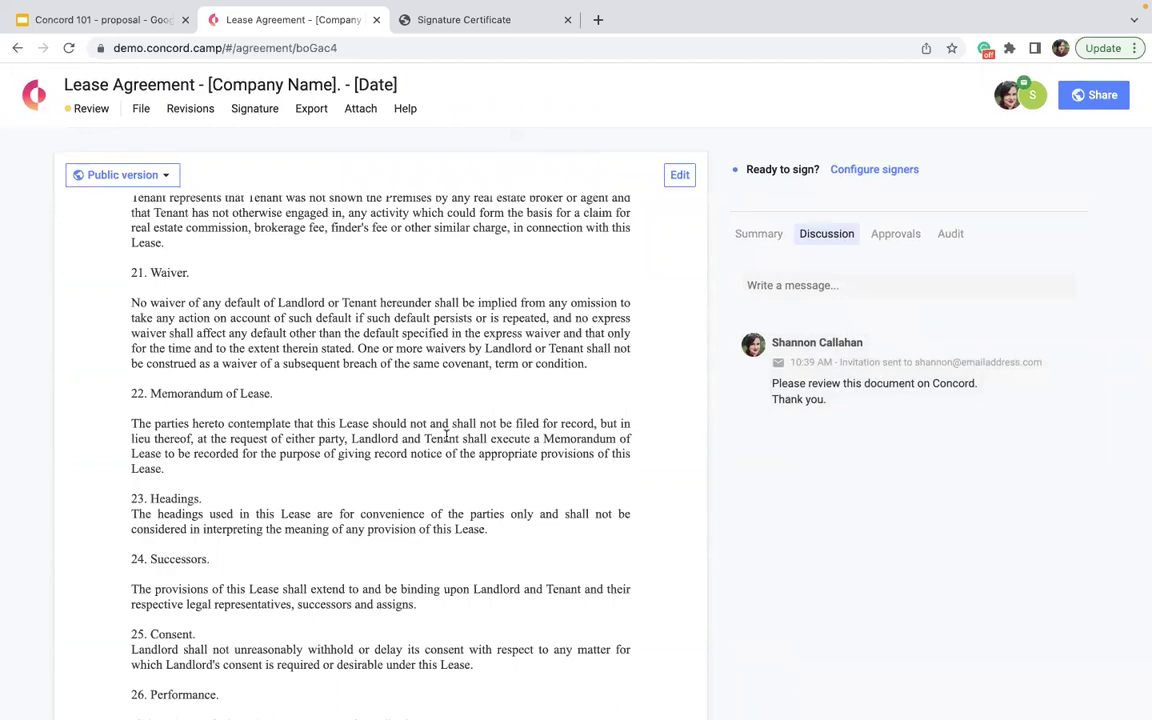
{"action": "scroll", "coordinate": [446, 437], "scroll_direction": "up", "scroll_amount": 10}
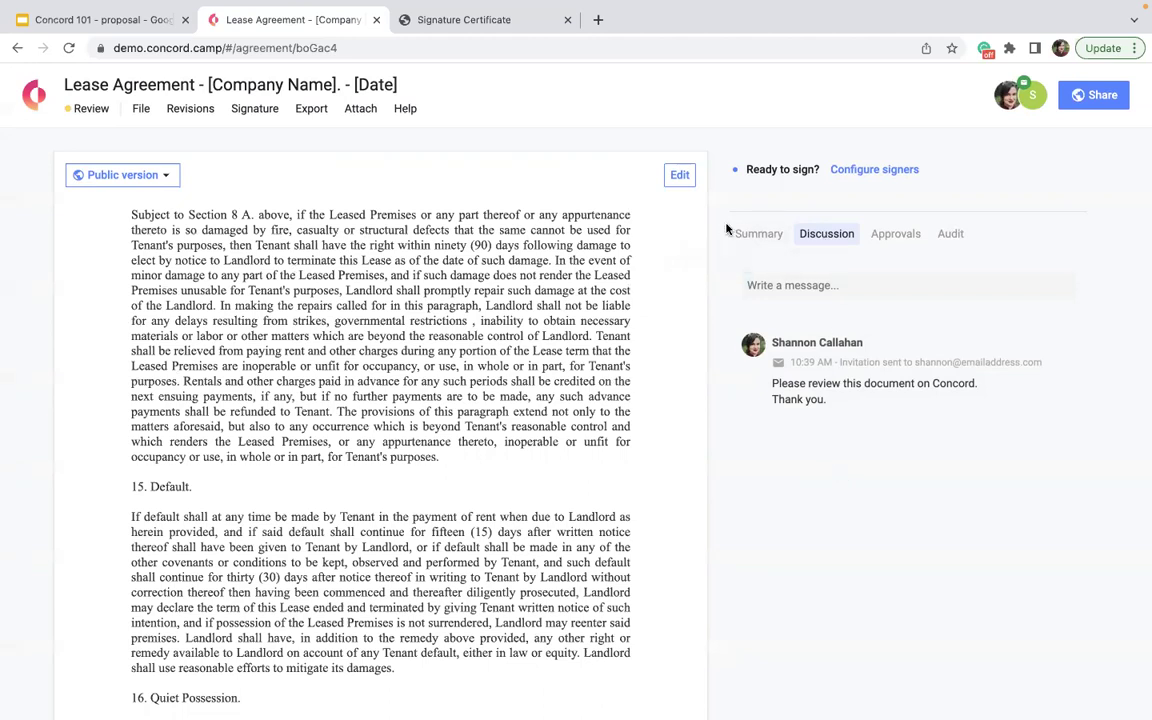
- Check the lease's Summary, Discussion and Approvals tabs, then go back to the home dashboard
{"action": "left_click", "coordinate": [758, 233]}
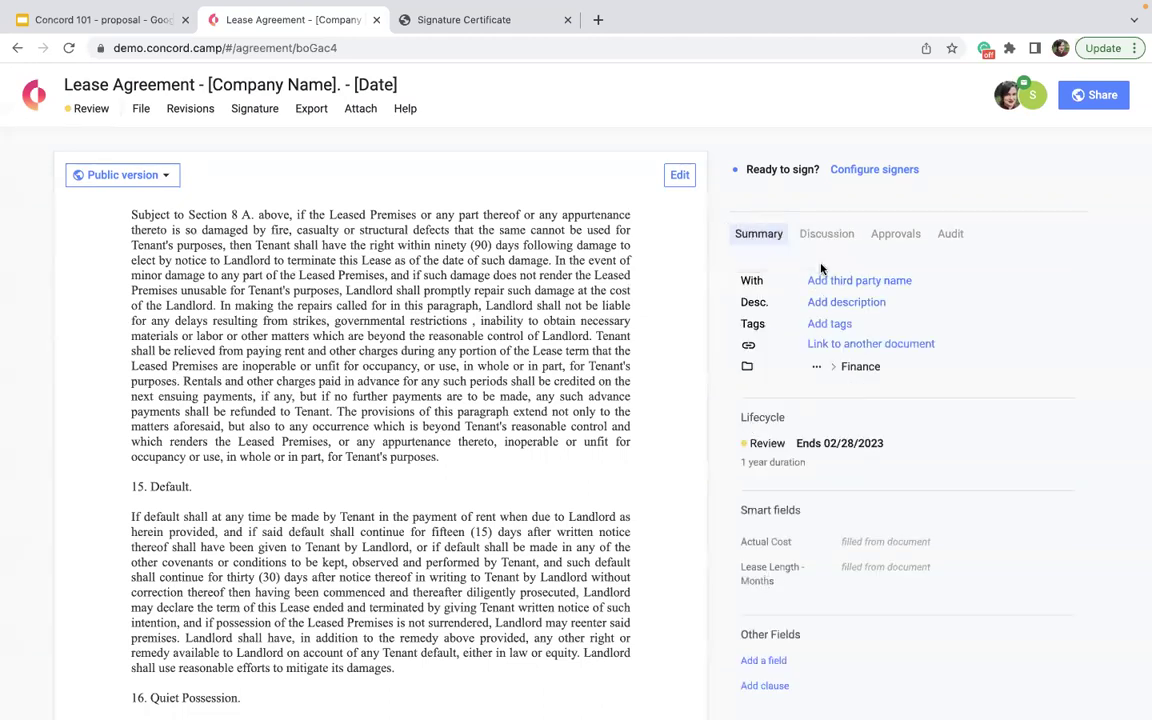
{"action": "left_click", "coordinate": [841, 240]}
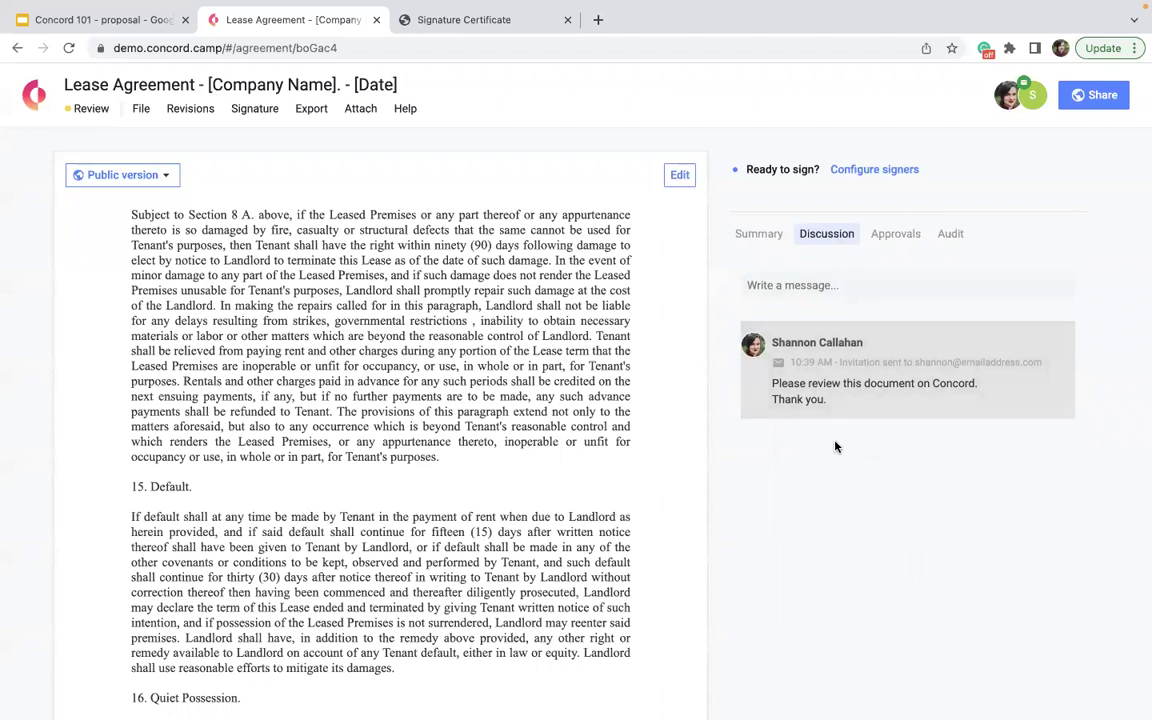
{"action": "left_click", "coordinate": [906, 233]}
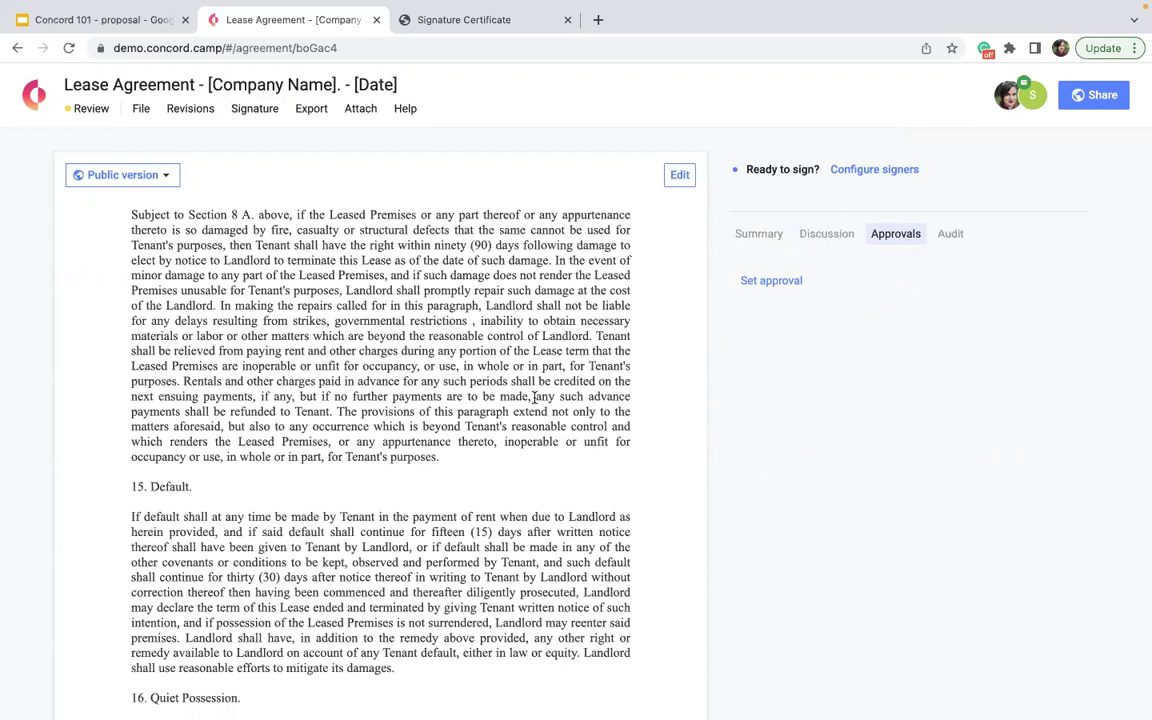
{"action": "scroll", "coordinate": [535, 395], "scroll_direction": "up", "scroll_amount": 20}
{"action": "scroll", "coordinate": [535, 398], "scroll_direction": "up", "scroll_amount": 2}
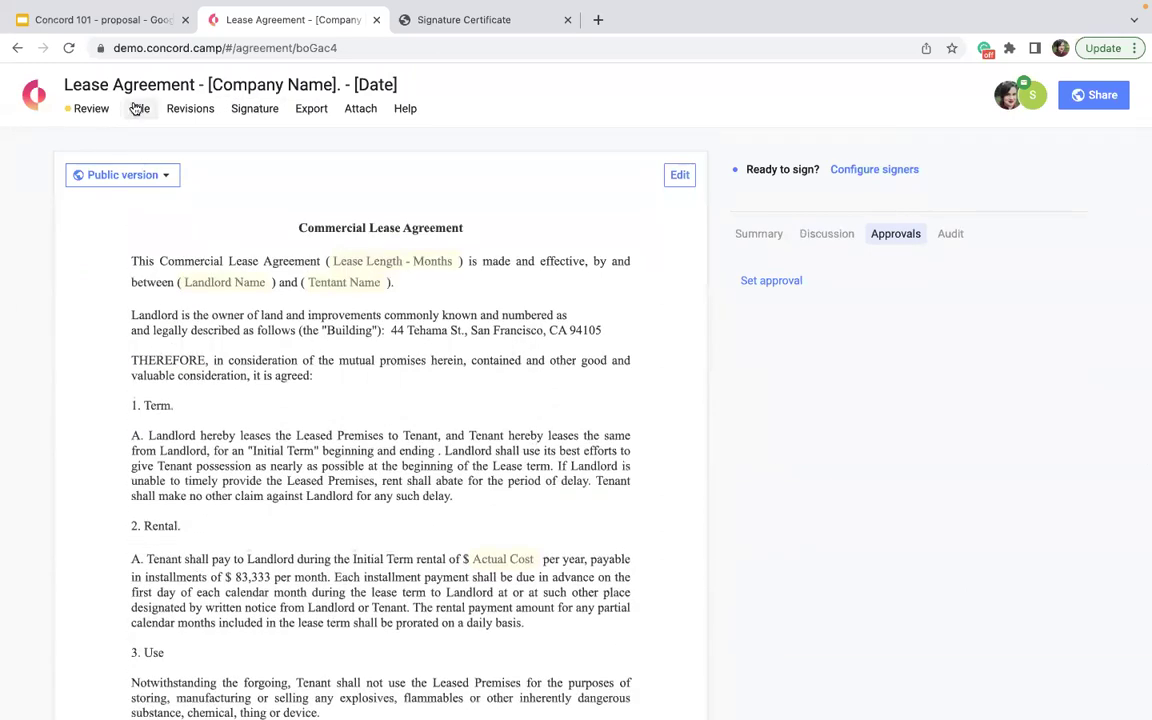
{"action": "left_click", "coordinate": [33, 90]}
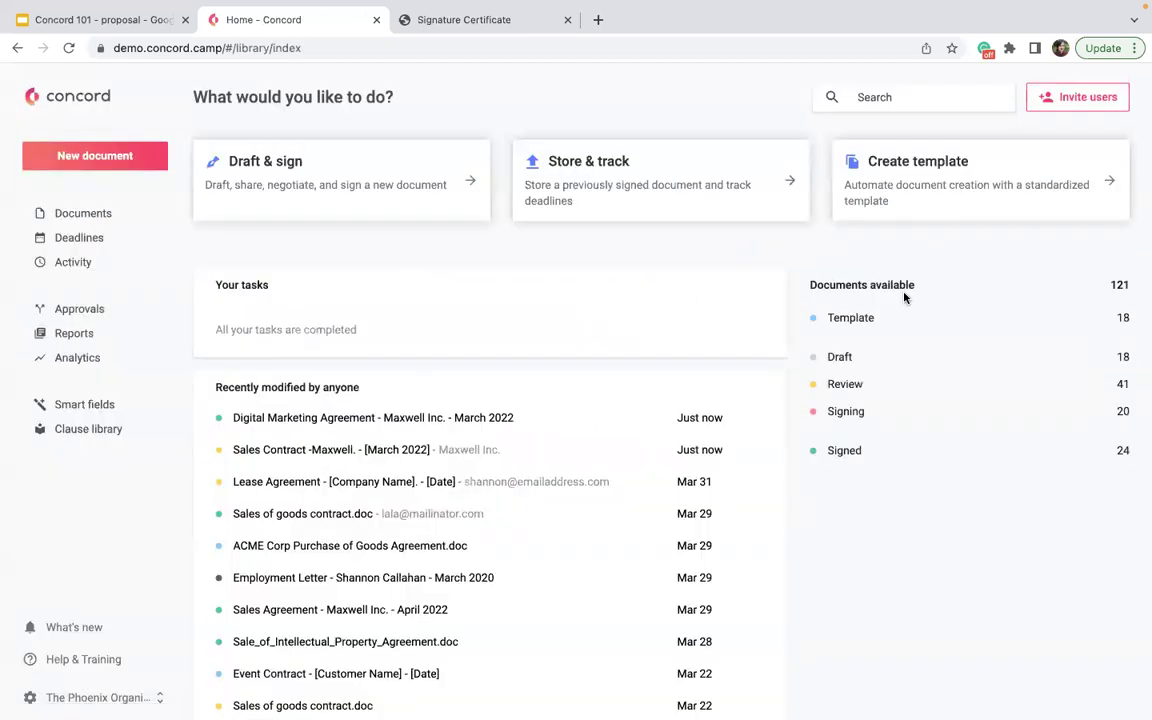
- Create a standard template by uploading Sales-Contract-Template as a live document
{"action": "left_click", "coordinate": [963, 212]}
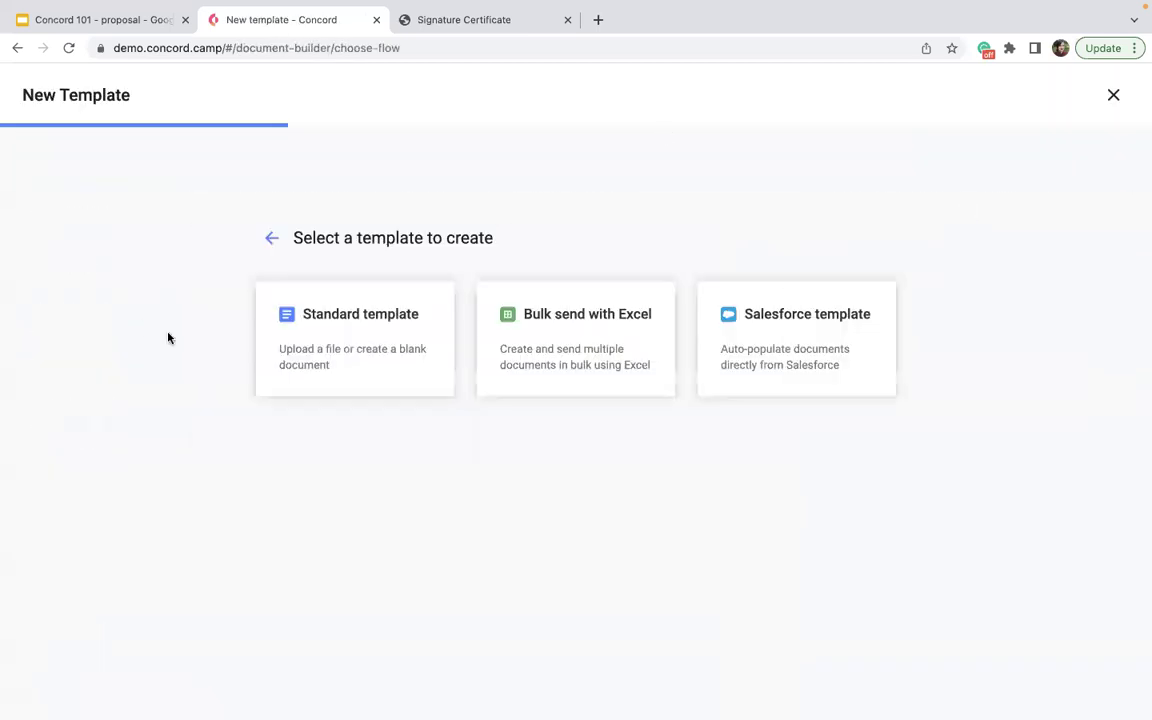
{"action": "left_click", "coordinate": [298, 327]}
{"action": "left_click", "coordinate": [298, 327]}
{"action": "left_click", "coordinate": [632, 447]}
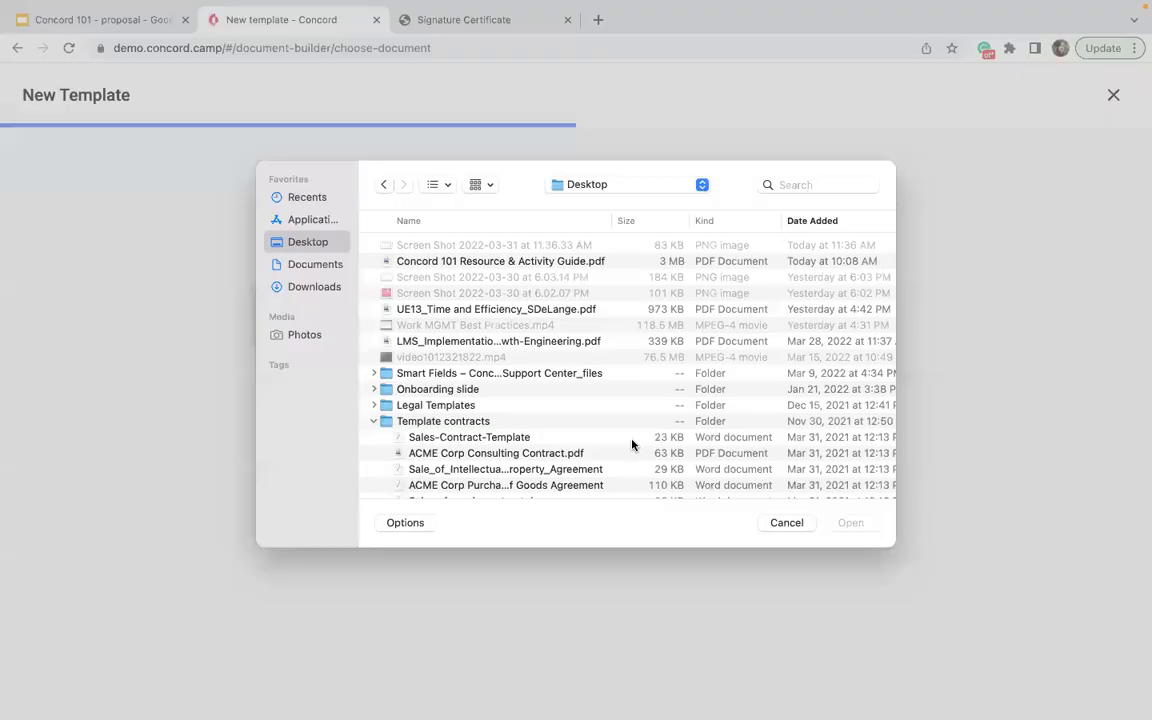
{"action": "left_click", "coordinate": [513, 446]}
{"action": "left_click", "coordinate": [851, 531]}
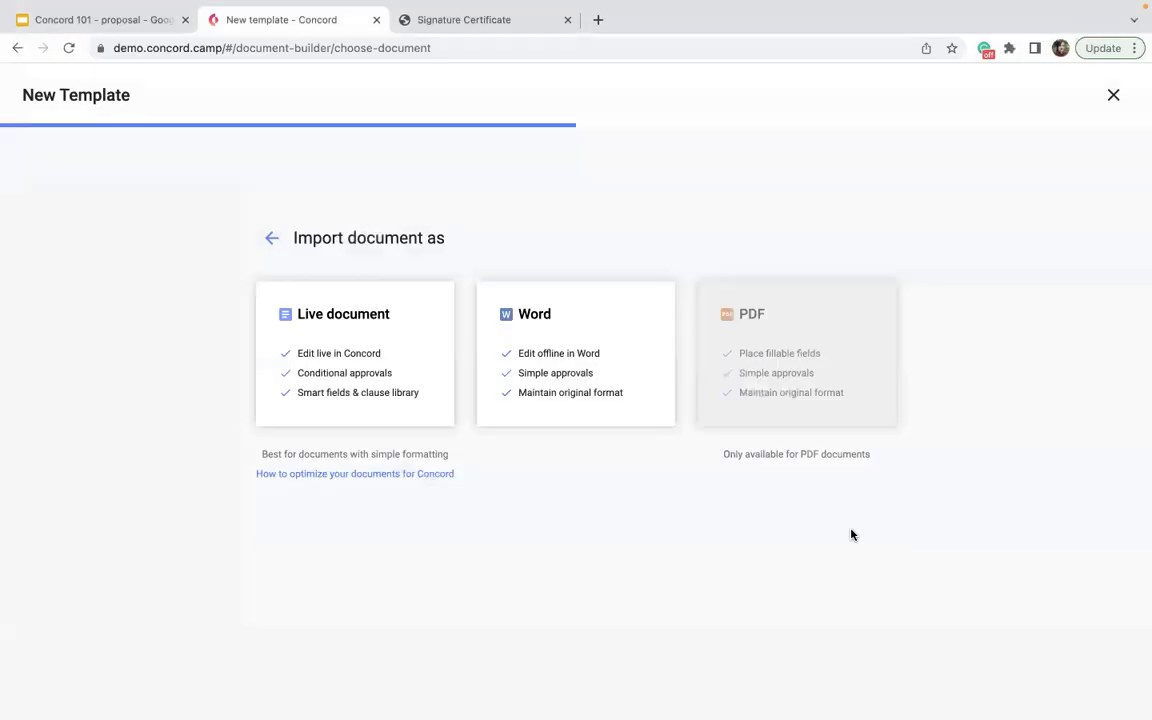
{"action": "left_click", "coordinate": [425, 410]}
{"action": "left_click", "coordinate": [398, 472]}
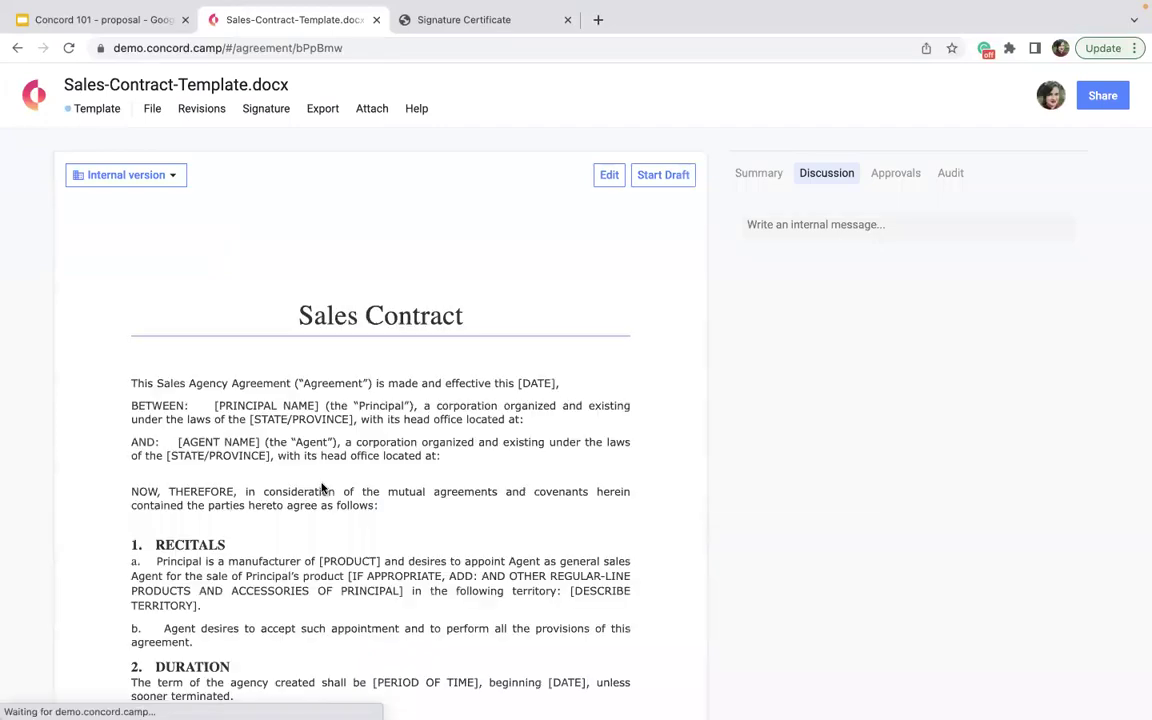
- Look over the template's approval settings and delete its old title
{"action": "scroll", "coordinate": [321, 488], "scroll_direction": "down", "scroll_amount": 15}
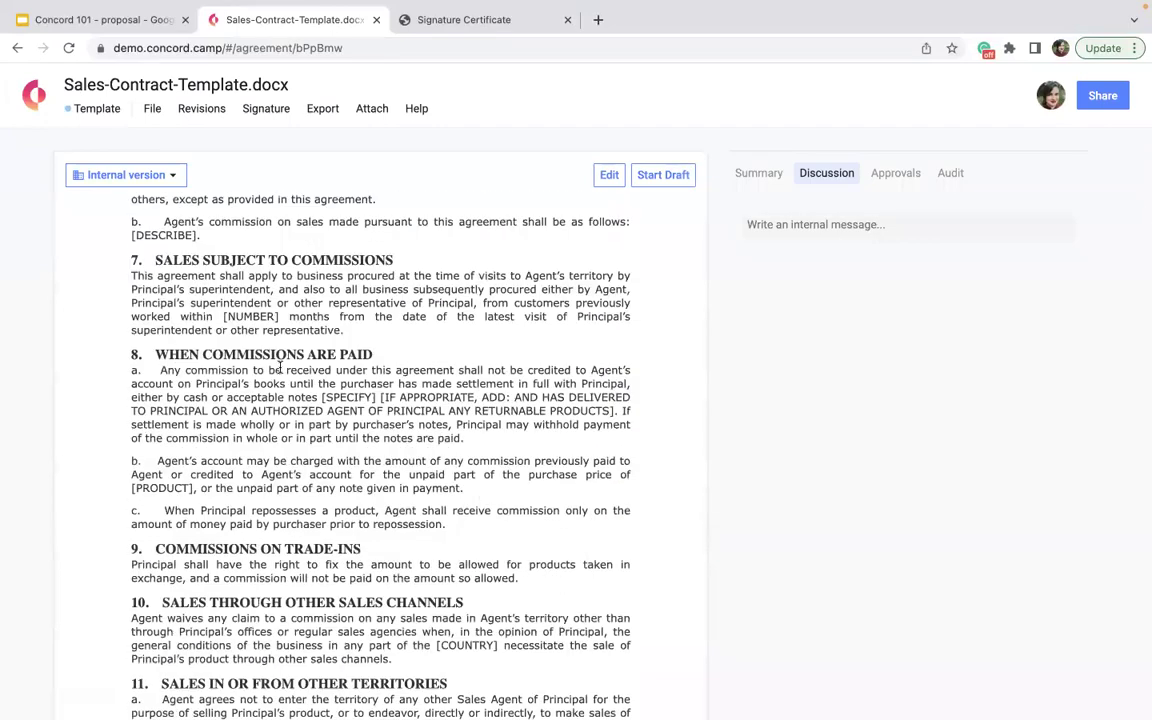
{"action": "left_click", "coordinate": [889, 173]}
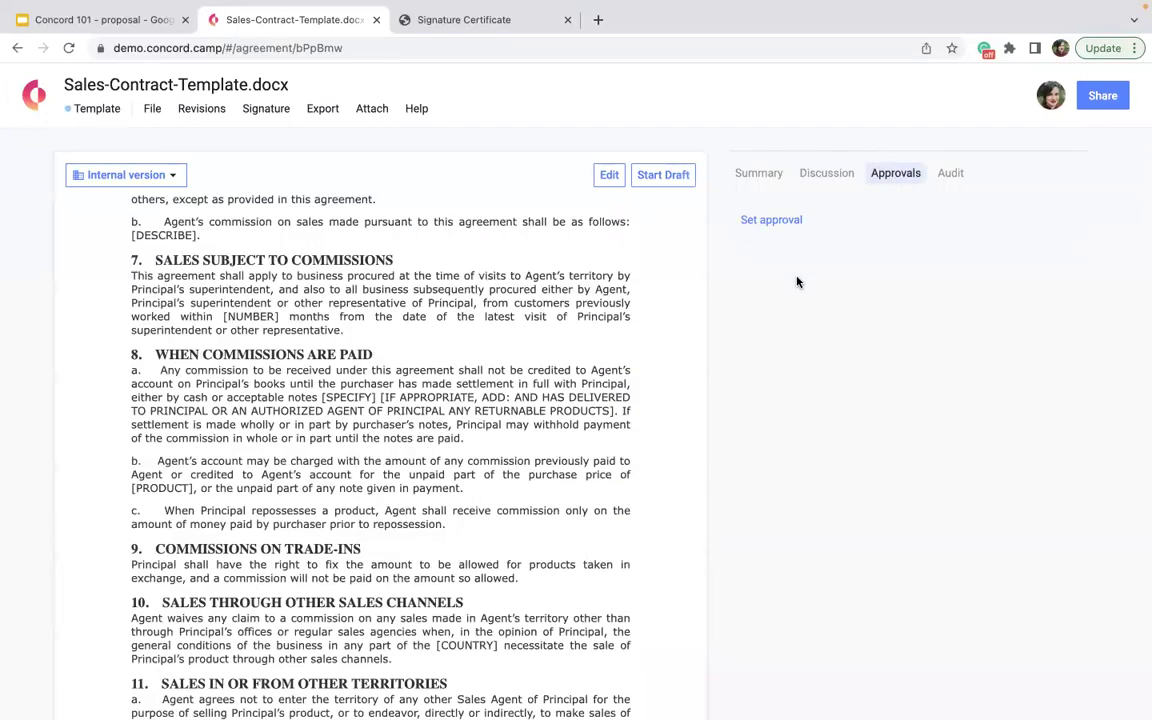
{"action": "left_click", "coordinate": [283, 86]}
{"action": "key", "text": "BackSpace"}
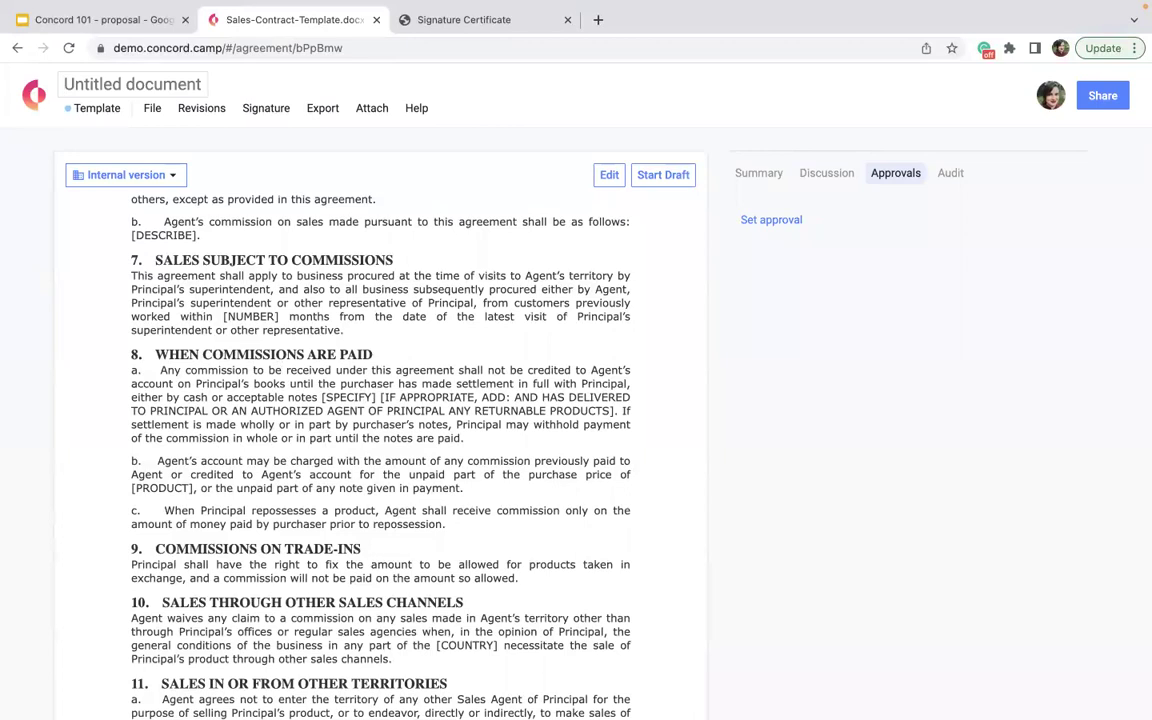
- Title the template 'Sales Contract - [Customer Name] - [Date]'
{"action": "type", "text": "Sales Contra"}
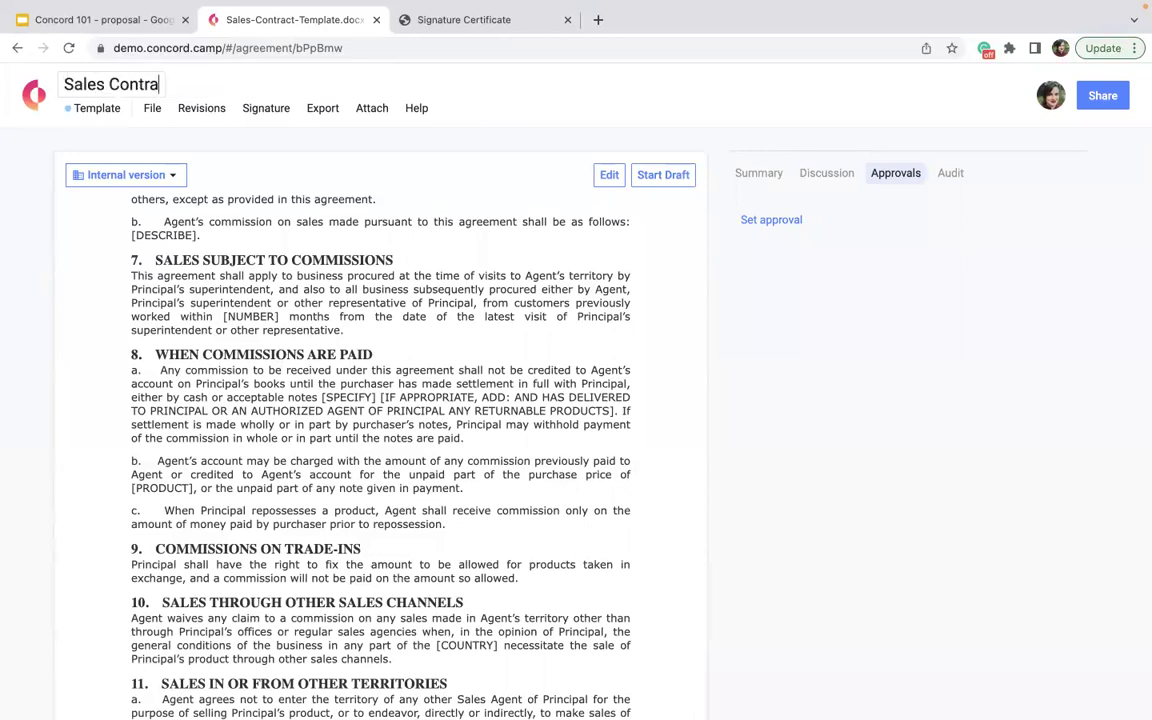
{"action": "type", "text": "ct - [Costomer Name"}
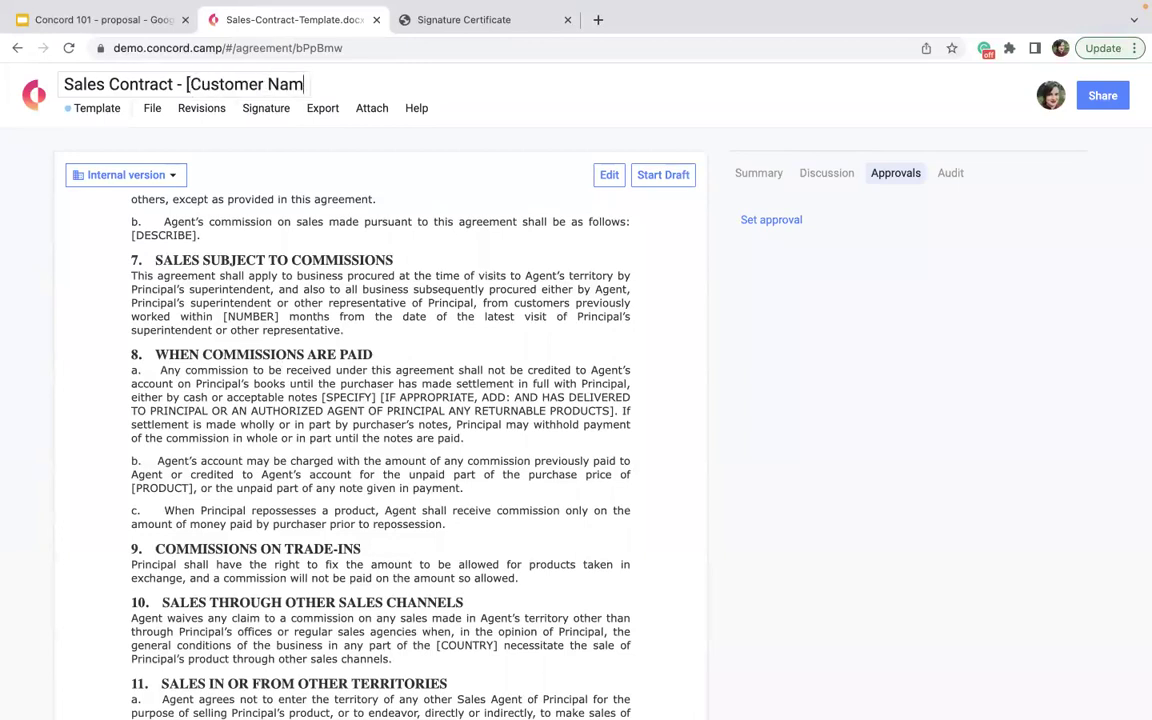
{"action": "type", "text": "] - D"}
{"action": "key", "text": "BackSpace"}
{"action": "type", "text": "[Date]"}
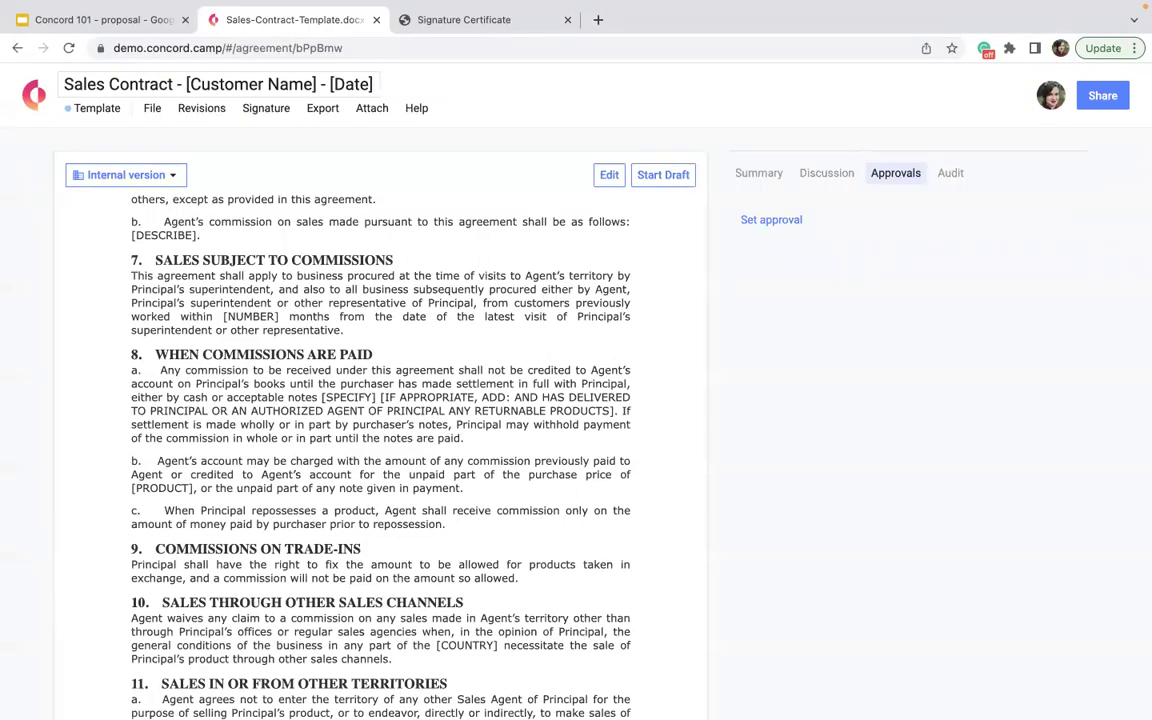
{"action": "left_click", "coordinate": [432, 275]}
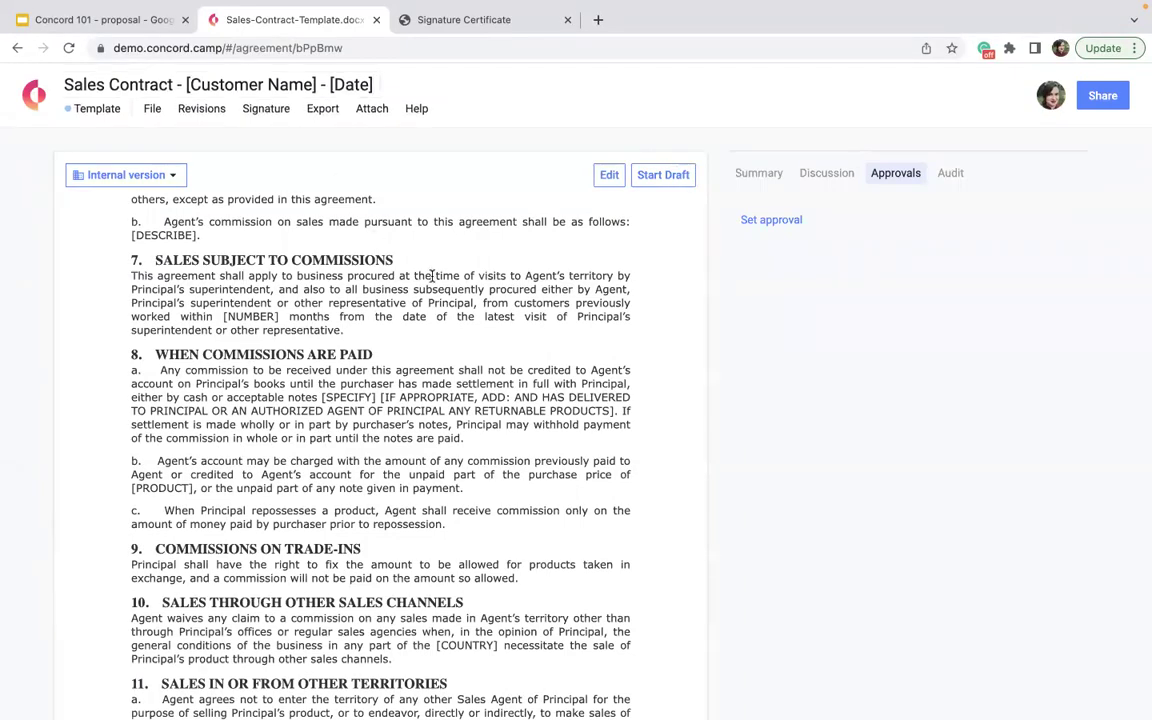
- Move the template into the Sales Agreements folder despite the access warning, then return home
{"action": "left_click", "coordinate": [760, 180]}
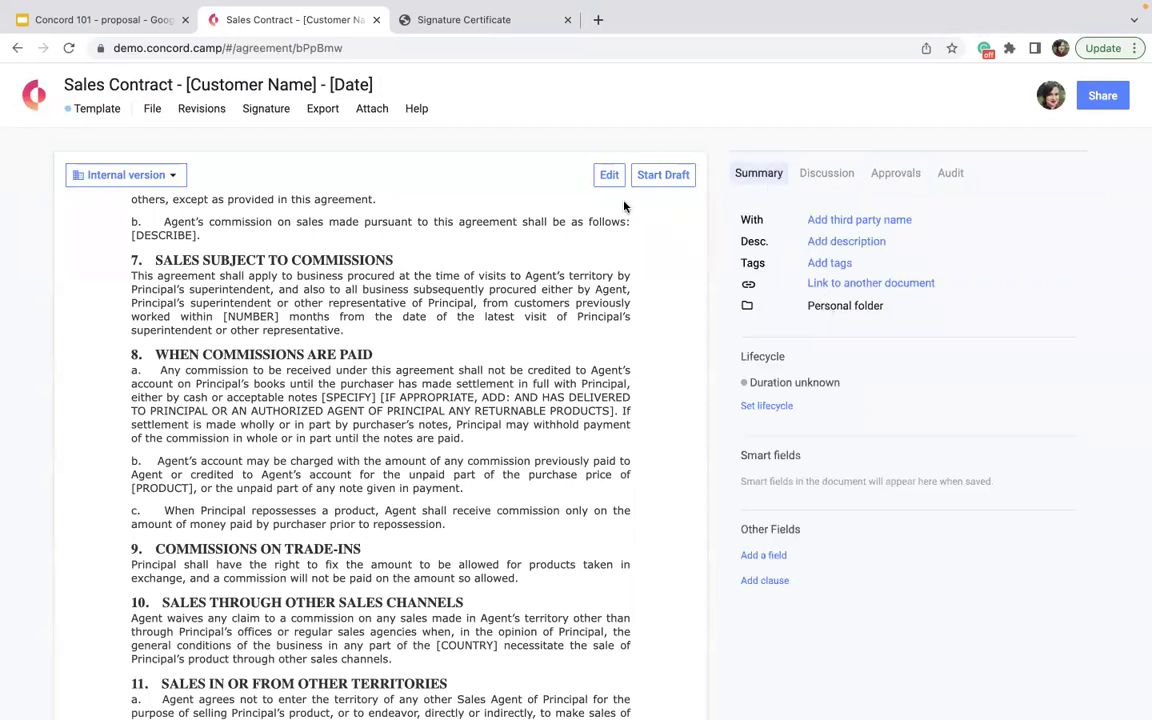
{"action": "mouse_move", "coordinate": [816, 308]}
{"action": "left_click", "coordinate": [901, 306]}
{"action": "scroll", "coordinate": [554, 434], "scroll_direction": "down", "scroll_amount": 1}
{"action": "scroll", "coordinate": [556, 435], "scroll_direction": "down", "scroll_amount": 1}
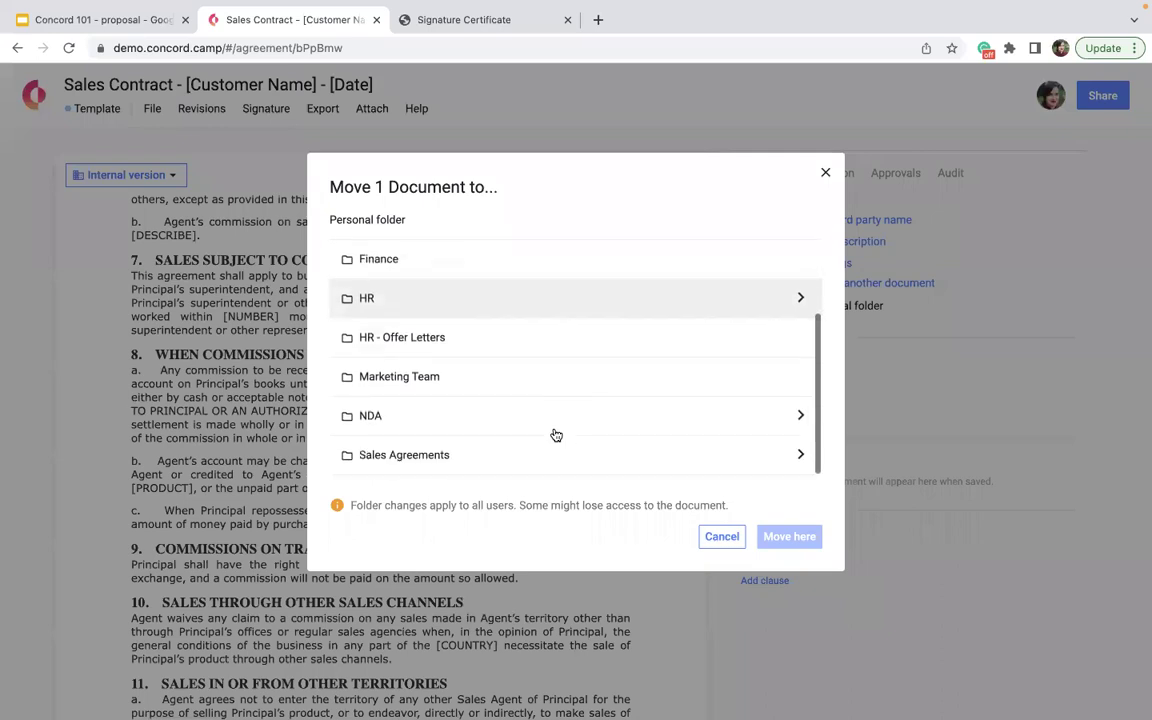
{"action": "left_click", "coordinate": [481, 463]}
{"action": "left_click", "coordinate": [789, 537]}
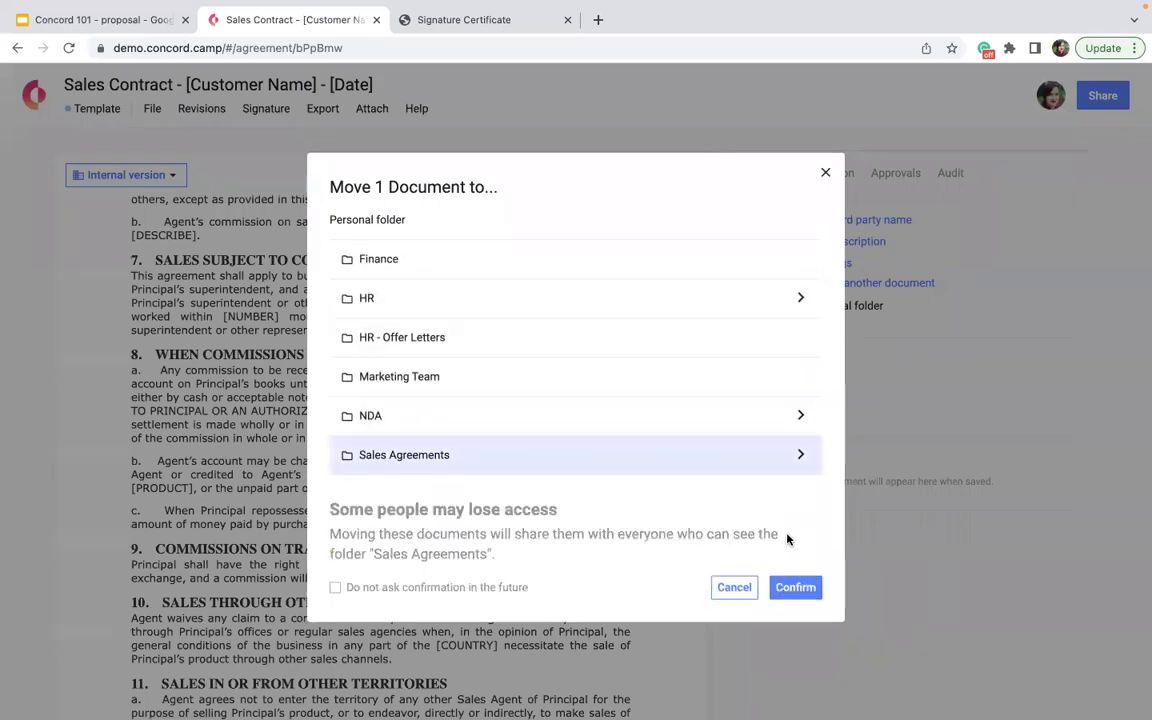
{"action": "left_click", "coordinate": [789, 587]}
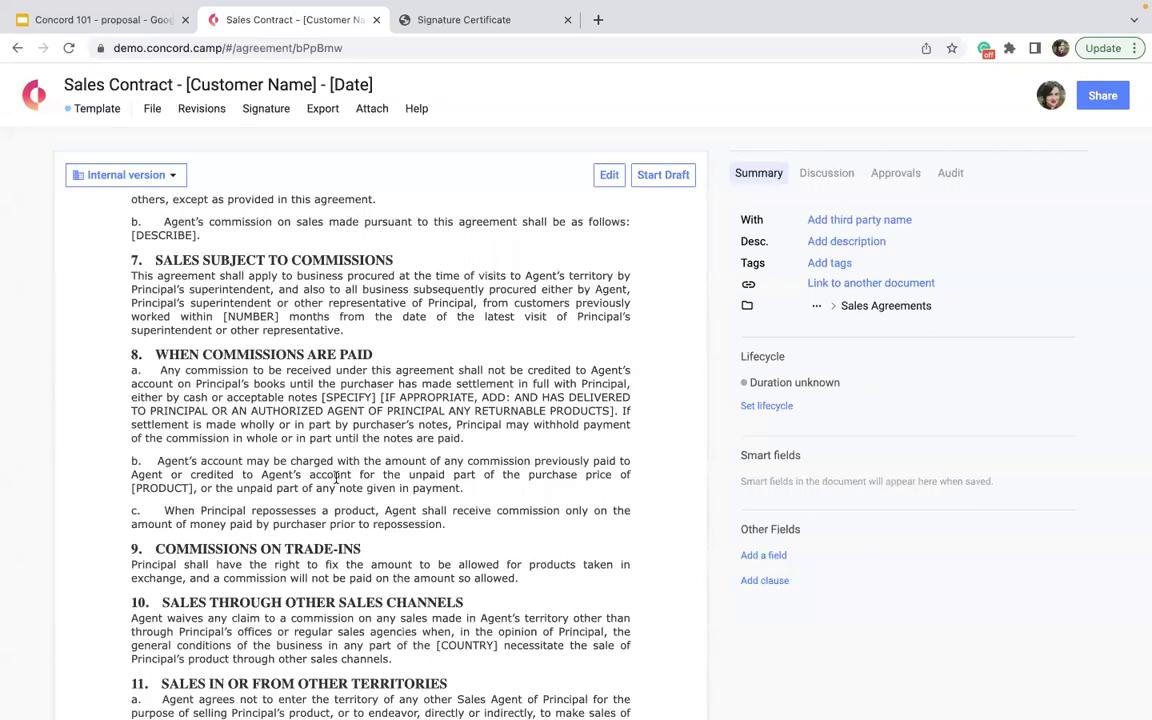
{"action": "left_click", "coordinate": [36, 104]}
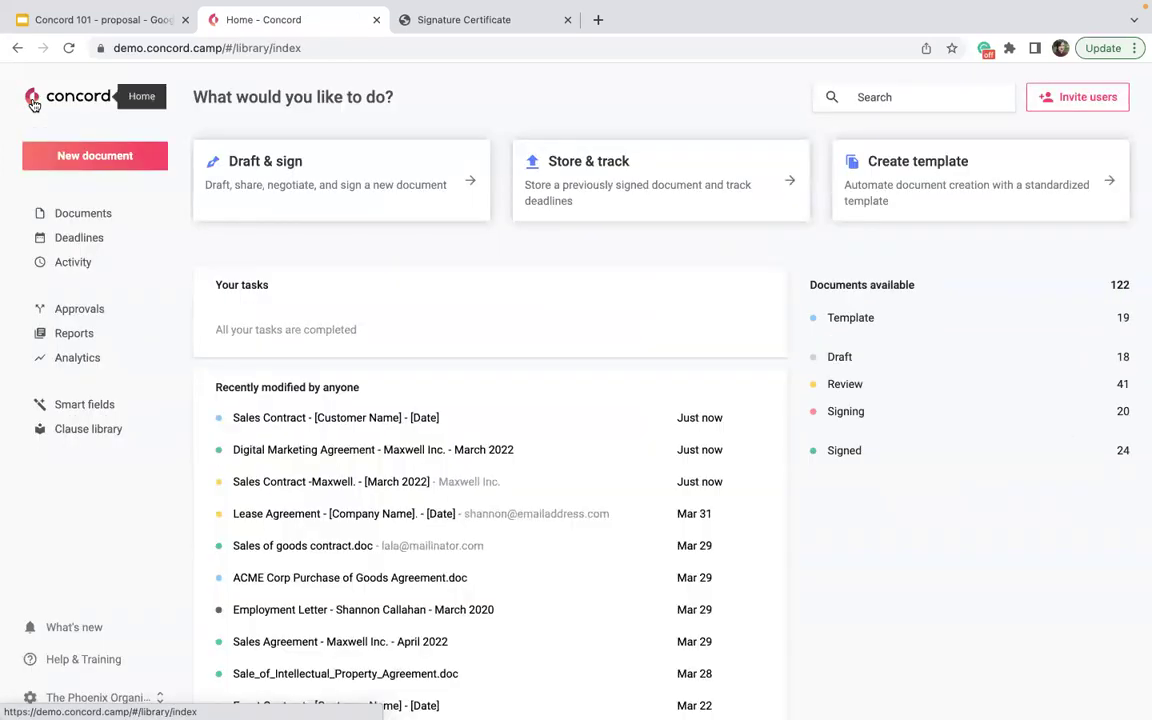
- Draft a new document from the Sales Contract template, check its summary, then go home
{"action": "left_click", "coordinate": [352, 175]}
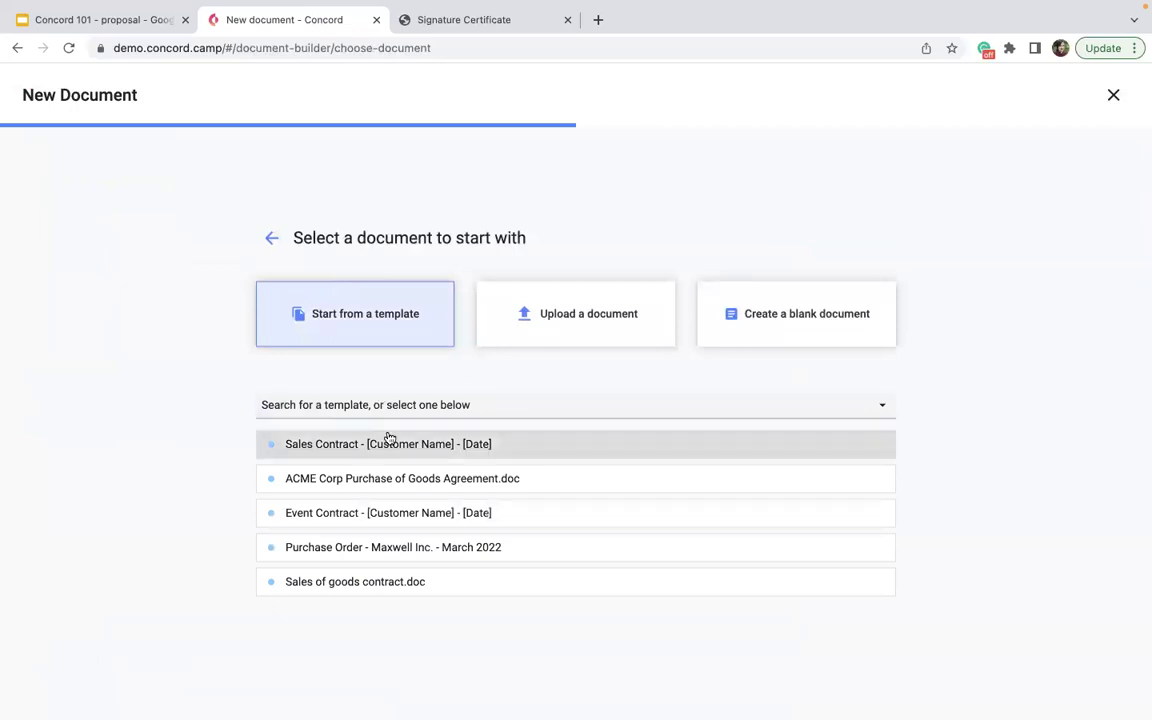
{"action": "left_click", "coordinate": [390, 439]}
{"action": "left_click", "coordinate": [362, 459]}
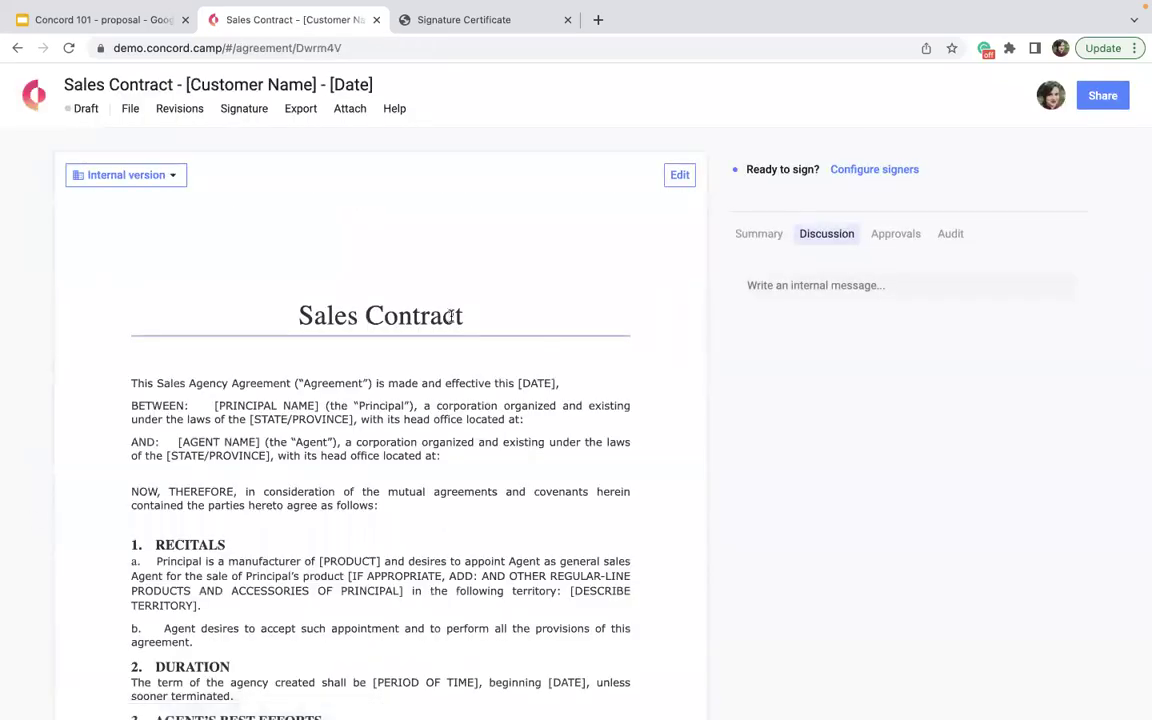
{"action": "left_click", "coordinate": [757, 233]}
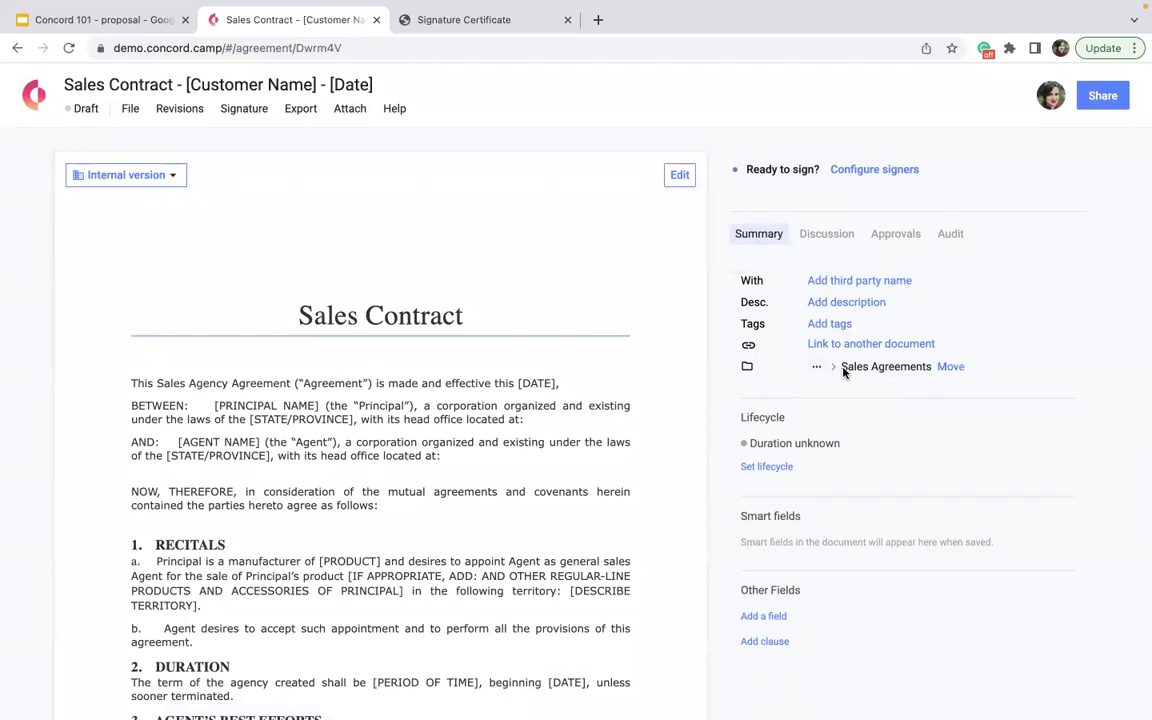
{"action": "left_click", "coordinate": [34, 94]}
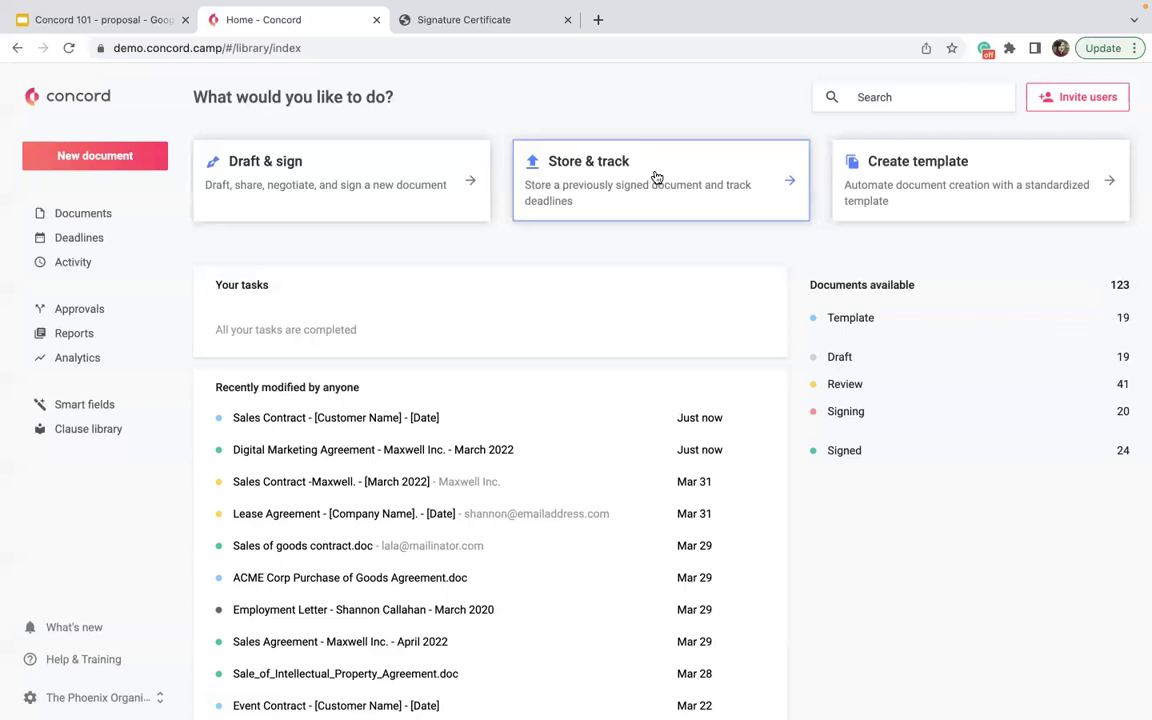
- Upload Sales of goods contract.doc as an already-signed document and download a copy
{"action": "left_click", "coordinate": [656, 178]}
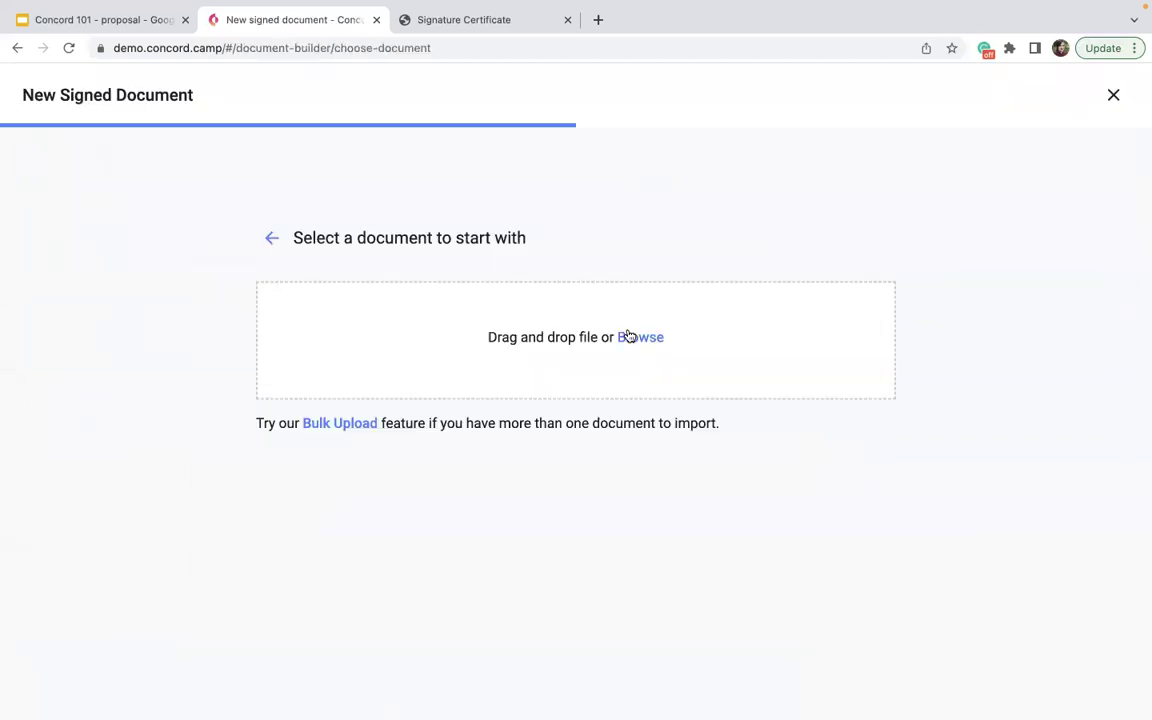
{"action": "left_click", "coordinate": [630, 336]}
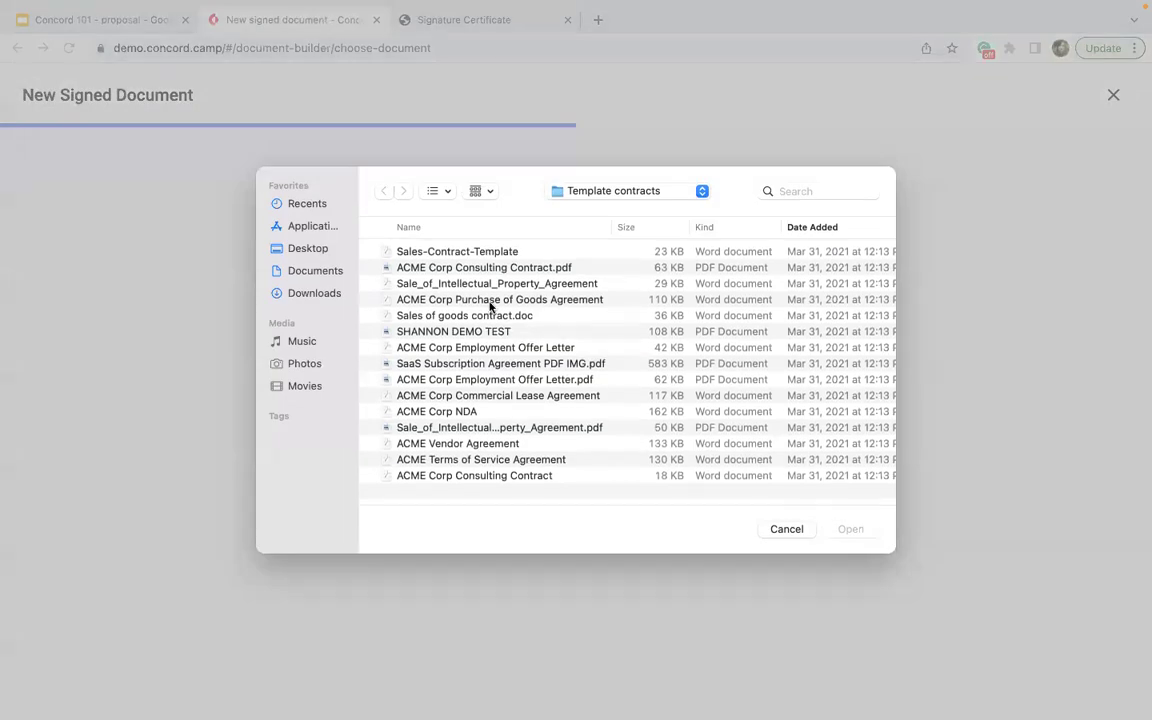
{"action": "left_click", "coordinate": [494, 317]}
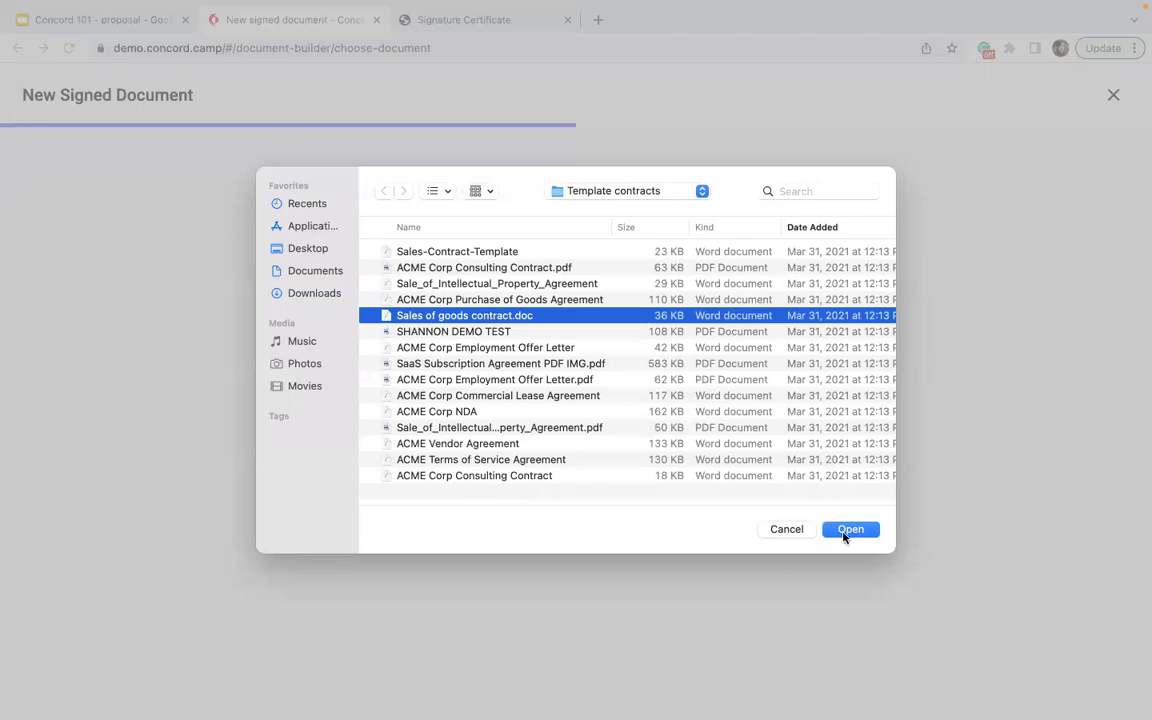
{"action": "left_click", "coordinate": [846, 531]}
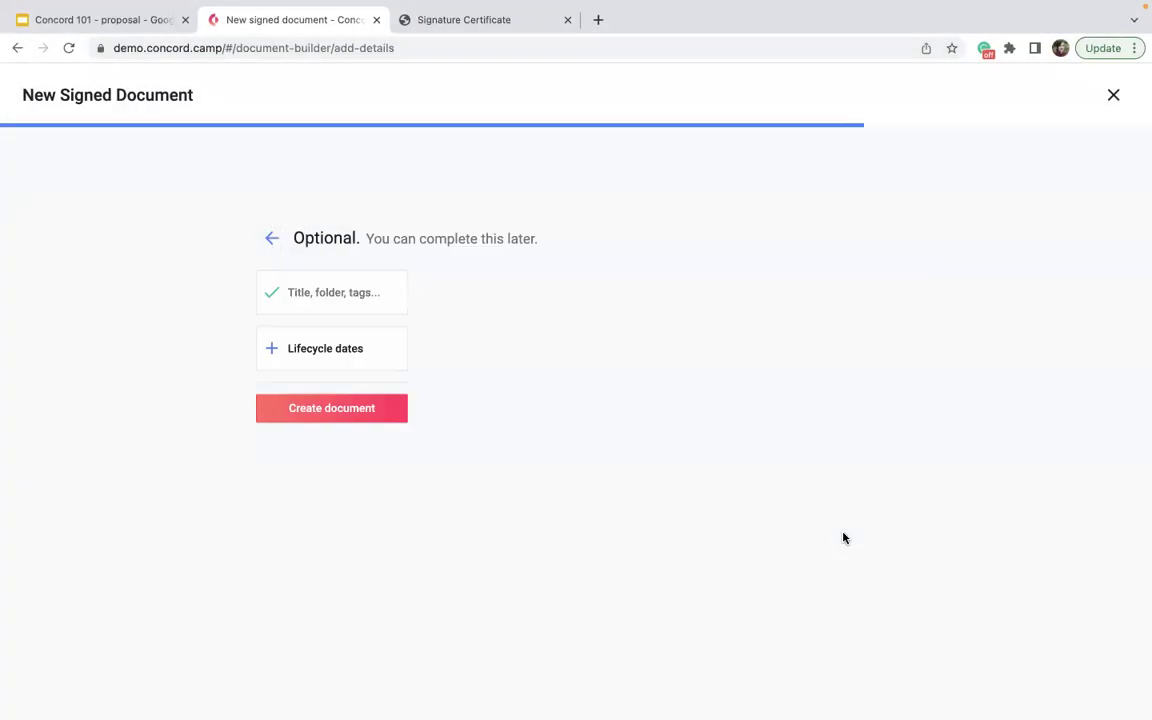
{"action": "left_click", "coordinate": [298, 411]}
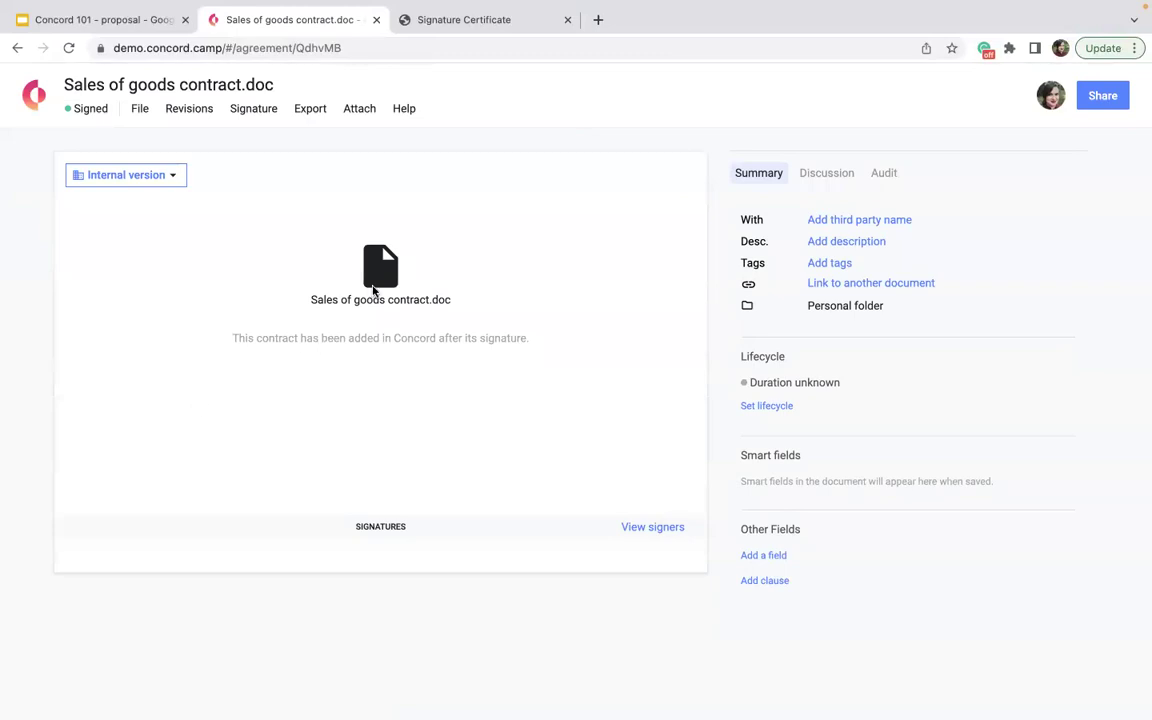
{"action": "left_click", "coordinate": [303, 111]}
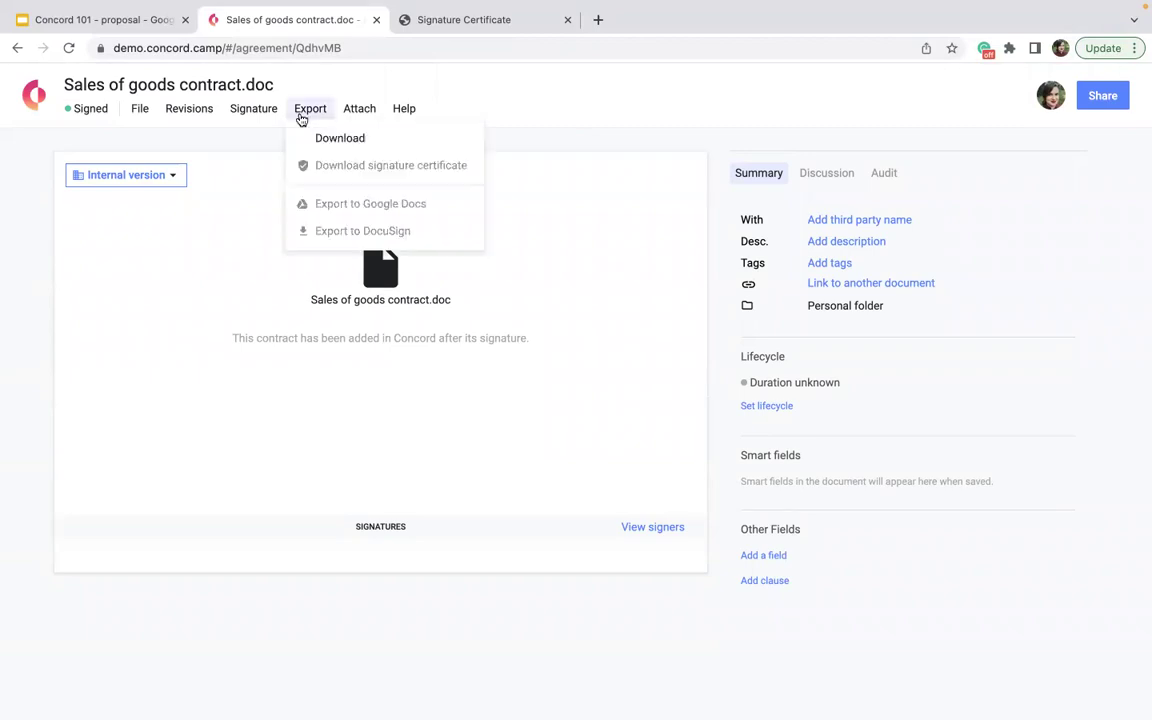
{"action": "left_click", "coordinate": [327, 140]}
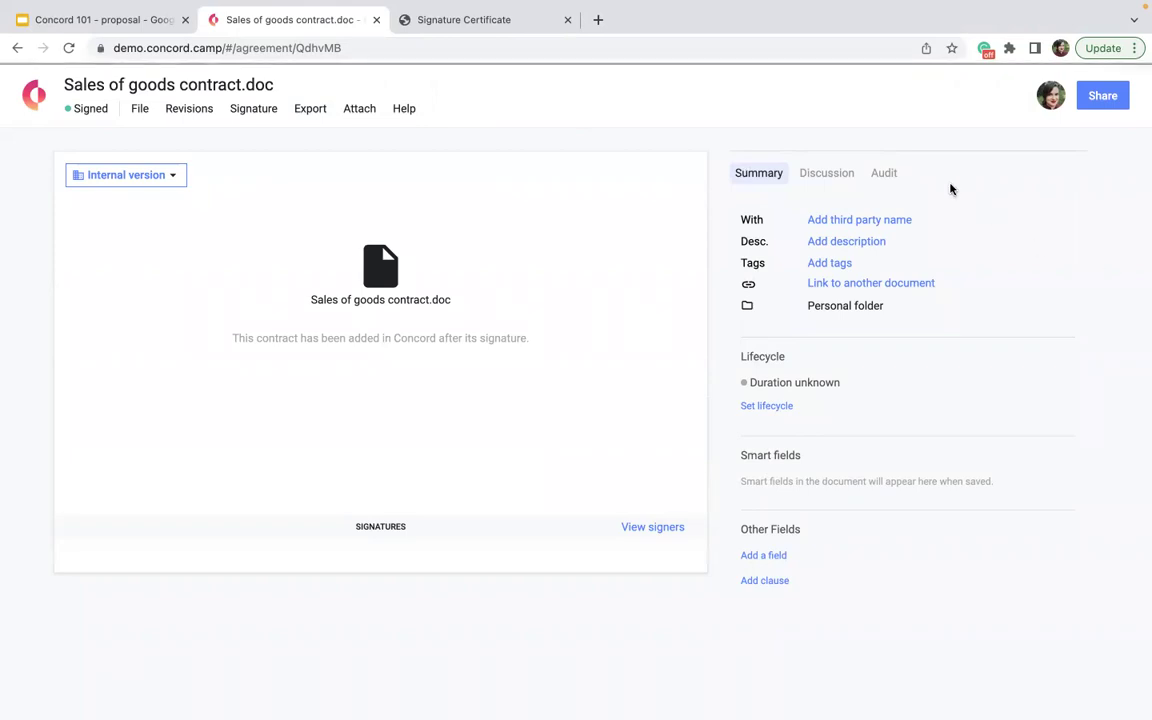
- Rename the contract to 'Sales Contract - Maxwell Inc - January 2022'
{"action": "triple_click", "coordinate": [231, 80]}
{"action": "key", "text": "BackSpace"}
{"action": "type", "text": "Sales Contract - Maxwell Inc - "}
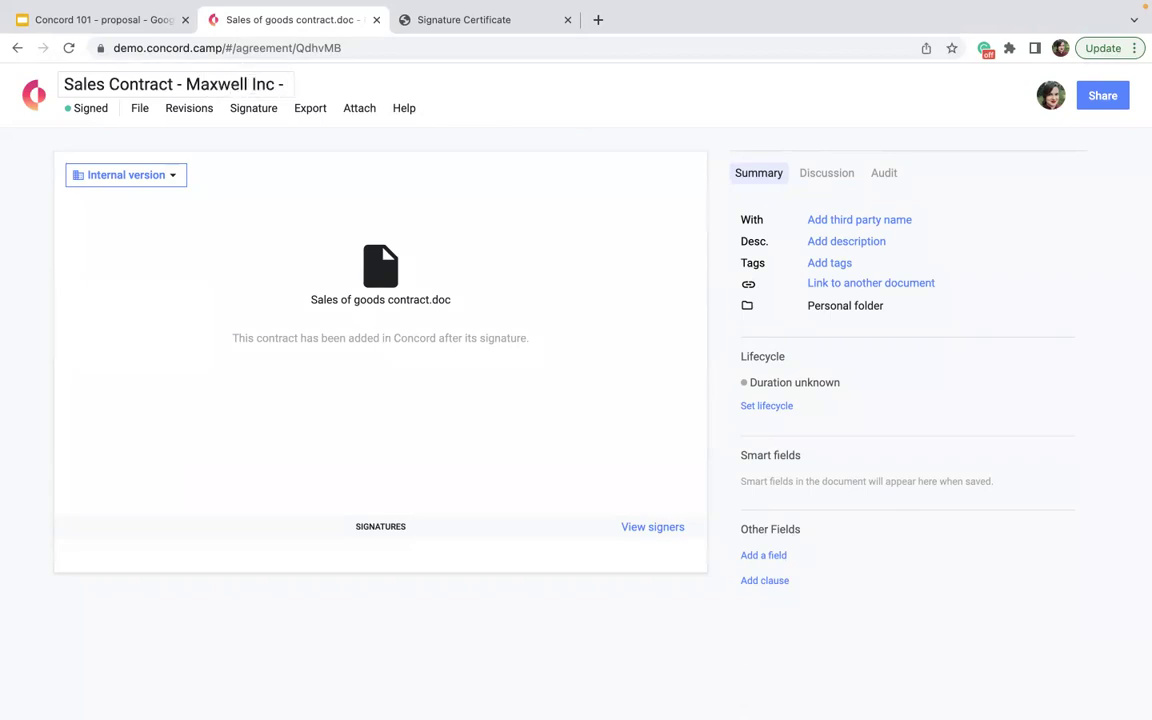
{"action": "type", "text": "January 2022"}
{"action": "left_click", "coordinate": [172, 398]}
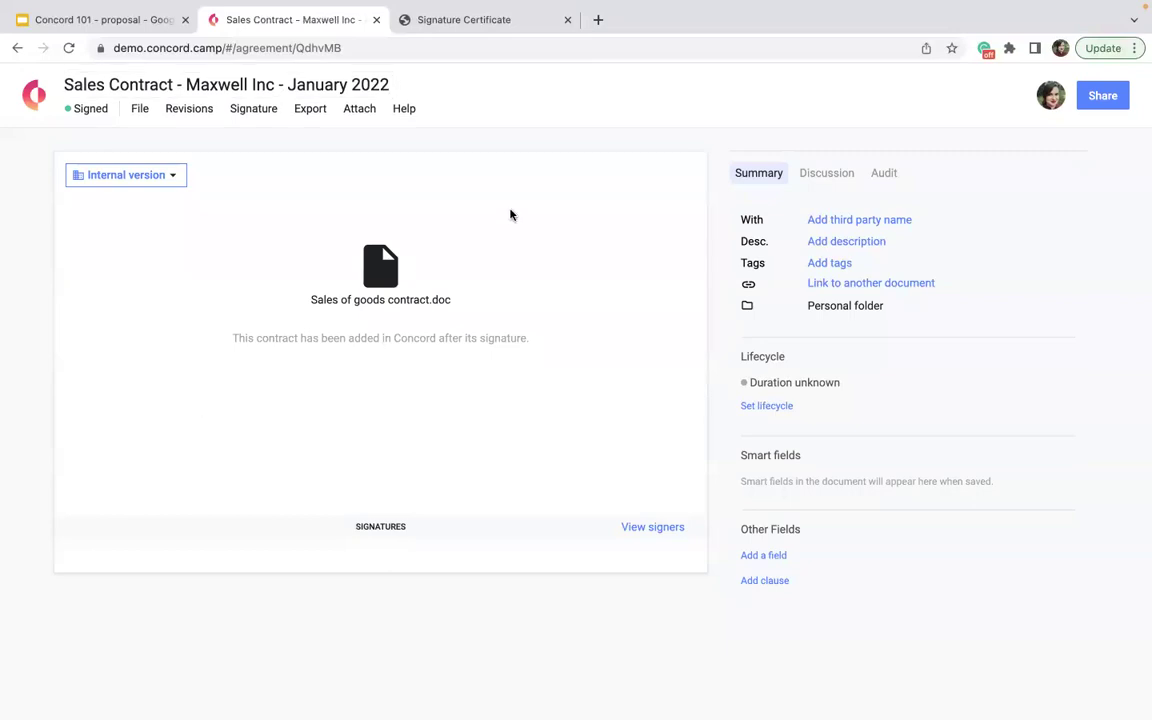
- Start its lifecycle with a signing date of 01/01/2022 and a 1-year duration
{"action": "left_click", "coordinate": [788, 410]}
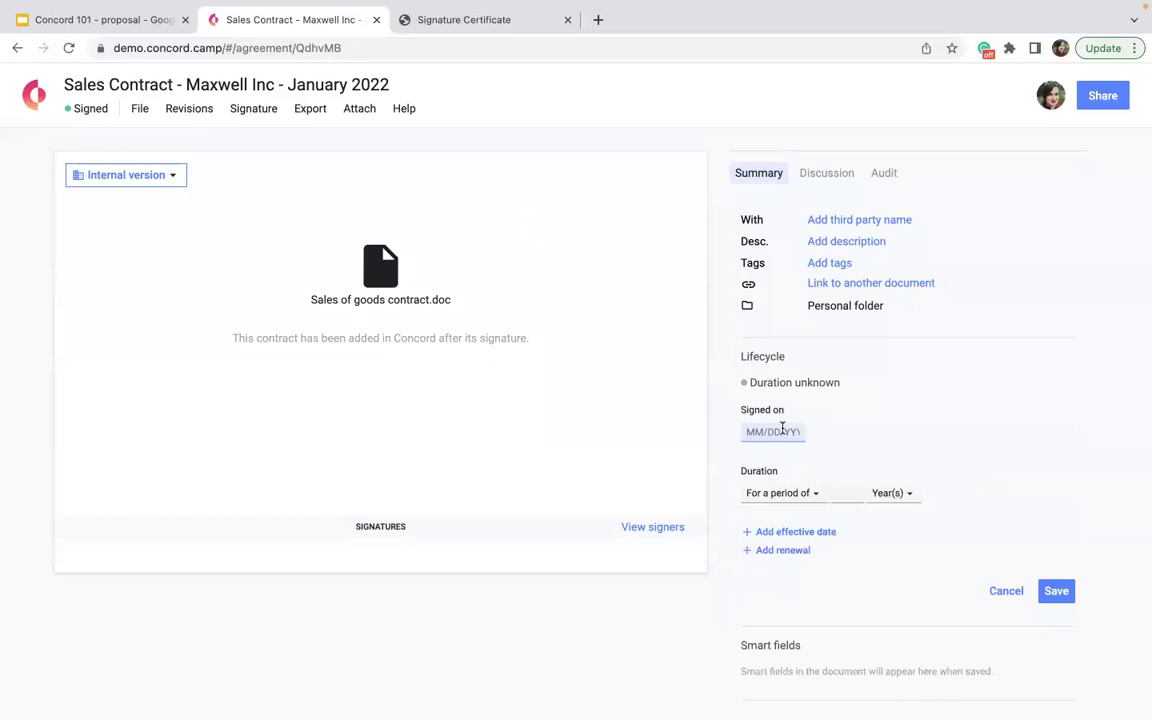
{"action": "left_click", "coordinate": [784, 430]}
{"action": "left_click", "coordinate": [760, 458]}
{"action": "left_click", "coordinate": [760, 458]}
{"action": "left_click", "coordinate": [760, 458]}
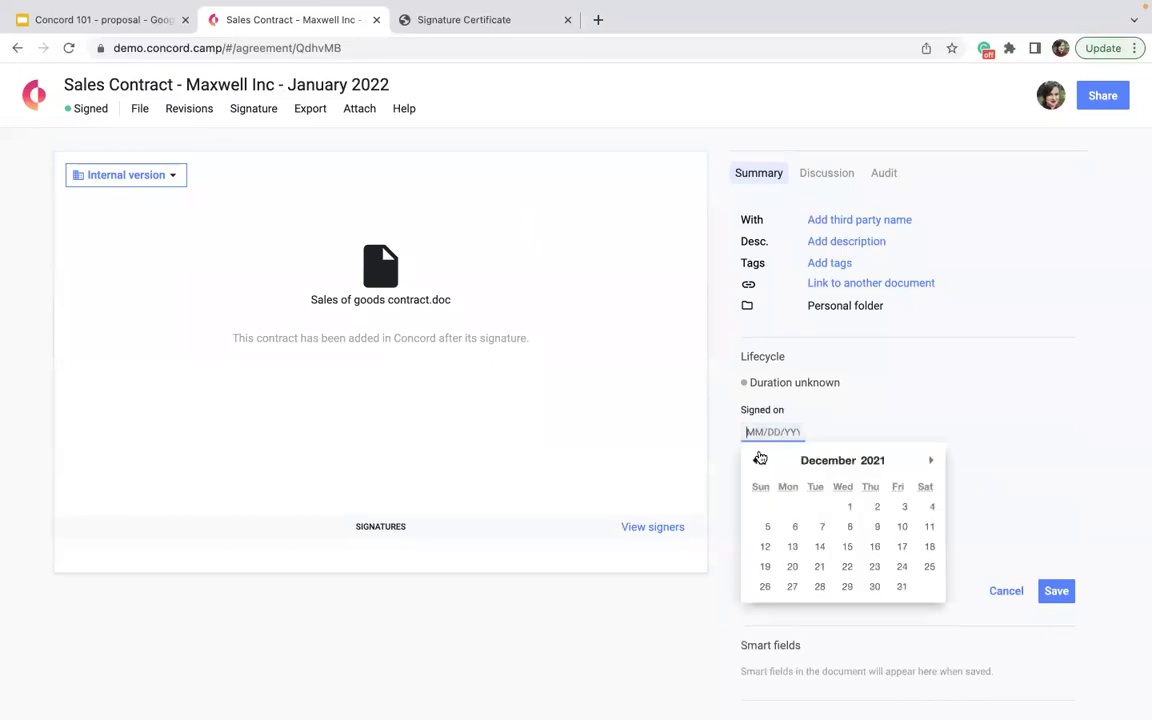
{"action": "left_click", "coordinate": [932, 461]}
{"action": "left_click", "coordinate": [932, 506]}
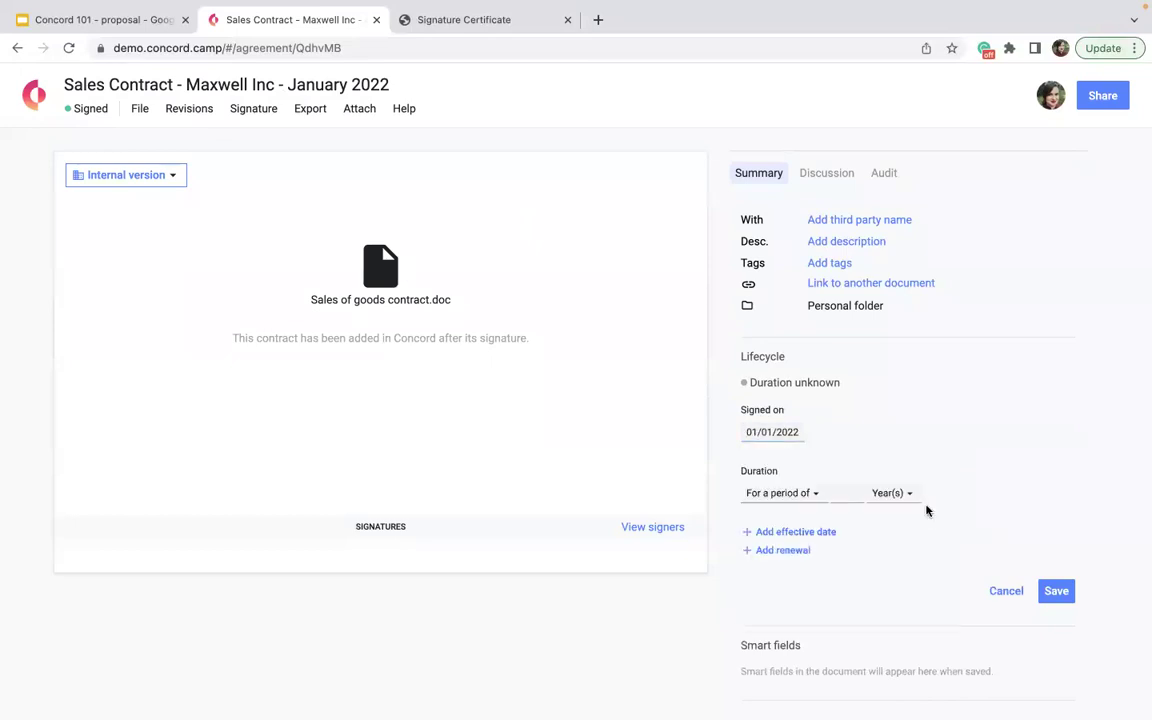
{"action": "left_click", "coordinate": [840, 494]}
{"action": "type", "text": "1"}
- Add an effective date of 01/01/2022 to the lifecycle
{"action": "left_click", "coordinate": [780, 531]}
{"action": "left_click", "coordinate": [772, 554]}
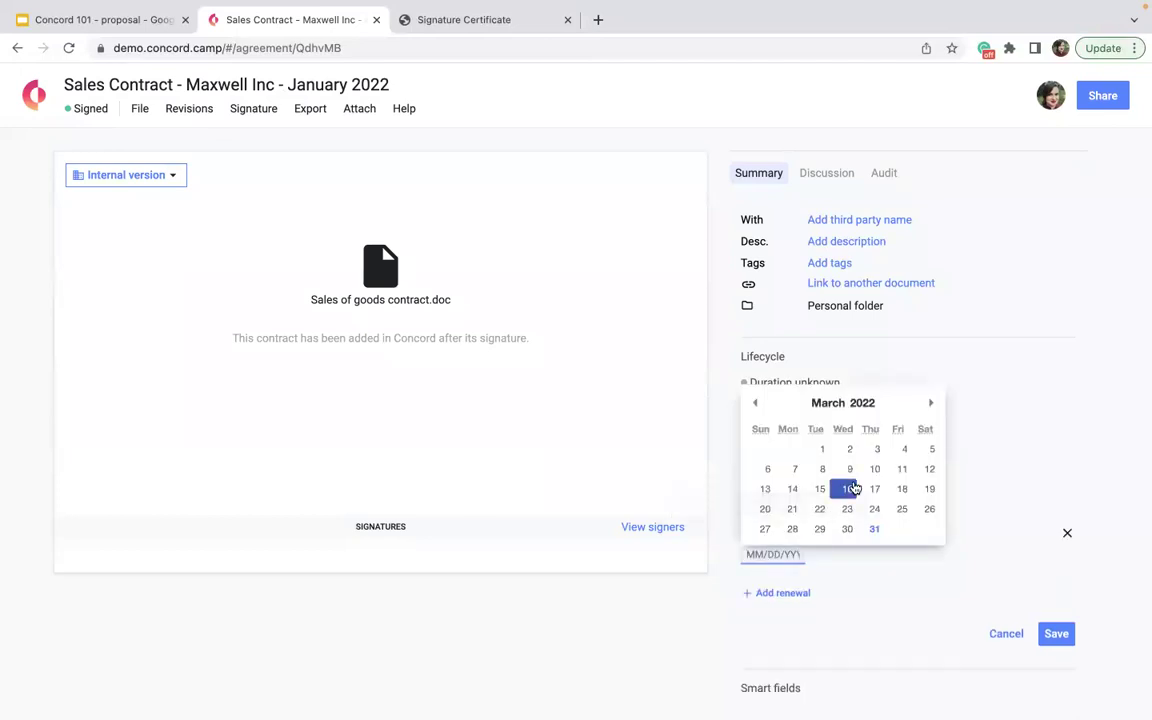
{"action": "left_click", "coordinate": [756, 403]}
{"action": "left_click", "coordinate": [756, 403]}
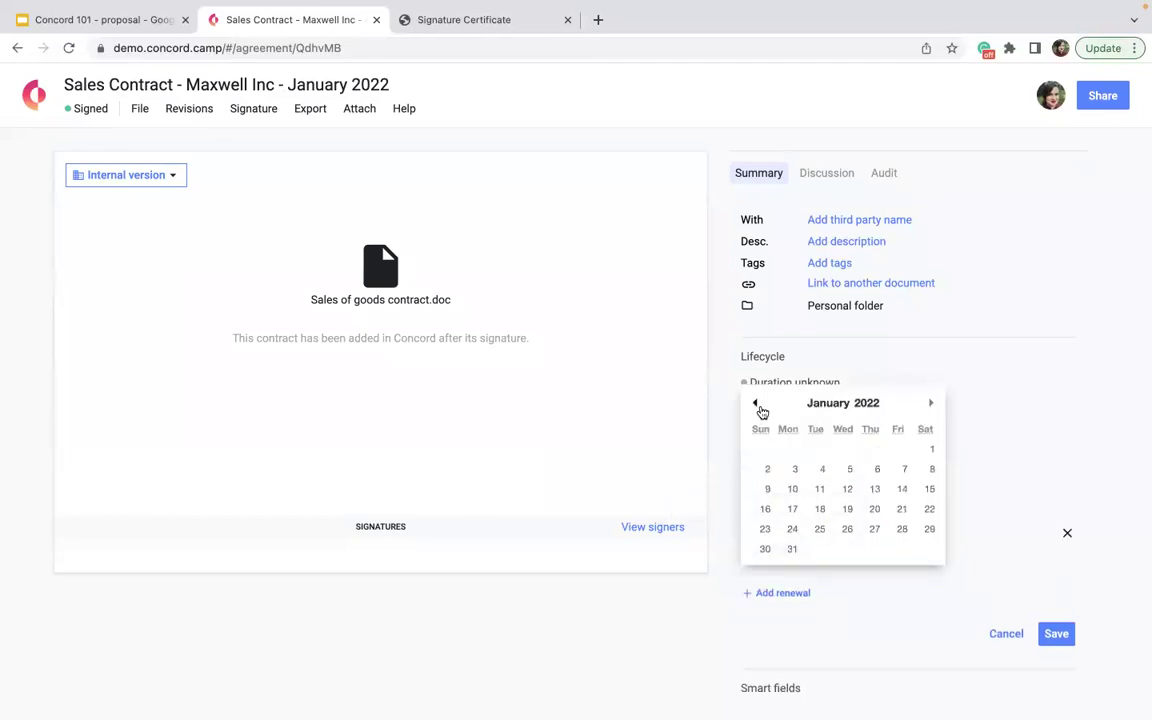
{"action": "left_click", "coordinate": [924, 448]}
{"action": "scroll", "coordinate": [794, 562], "scroll_direction": "down", "scroll_amount": 1}
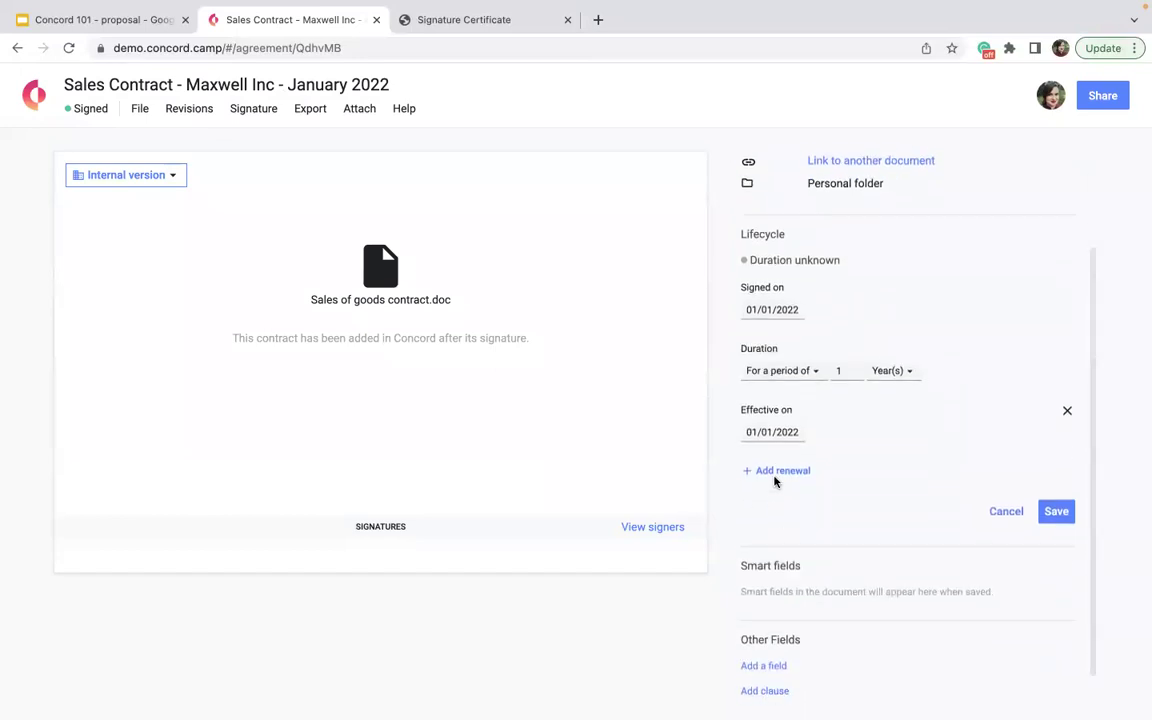
- Add 5-month renewals with a notice period of 1, save the lifecycle, and return home
{"action": "left_click", "coordinate": [778, 471]}
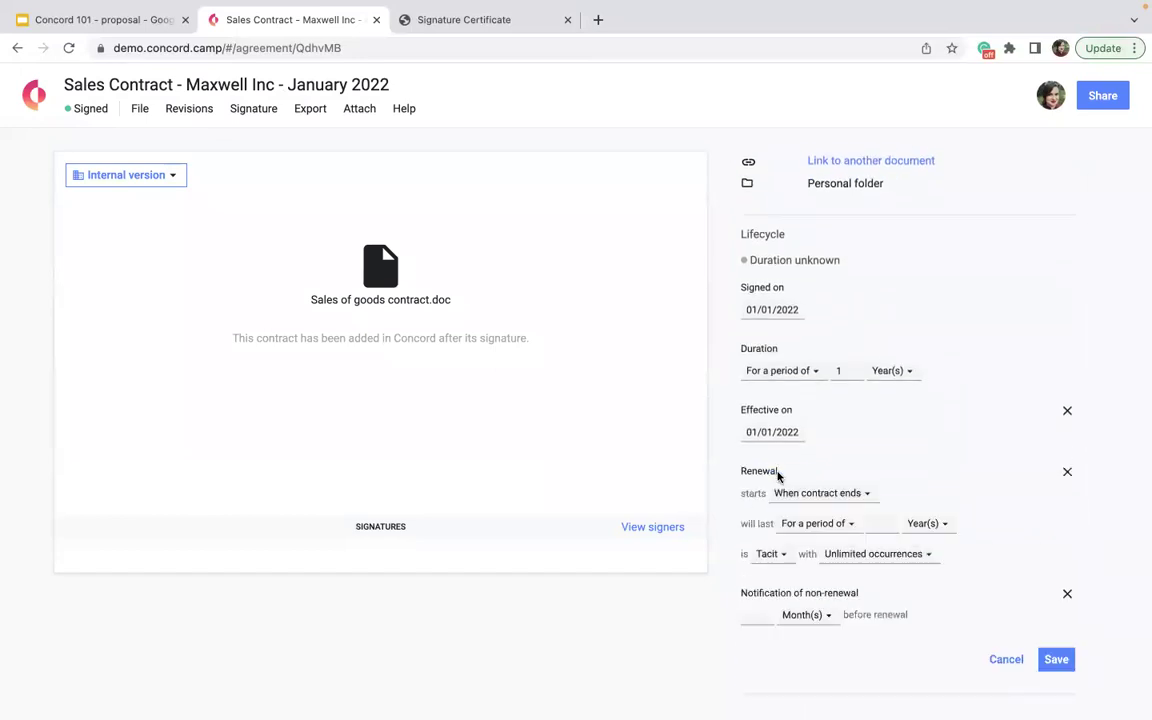
{"action": "left_click", "coordinate": [877, 524]}
{"action": "type", "text": "5"}
{"action": "left_click", "coordinate": [920, 524]}
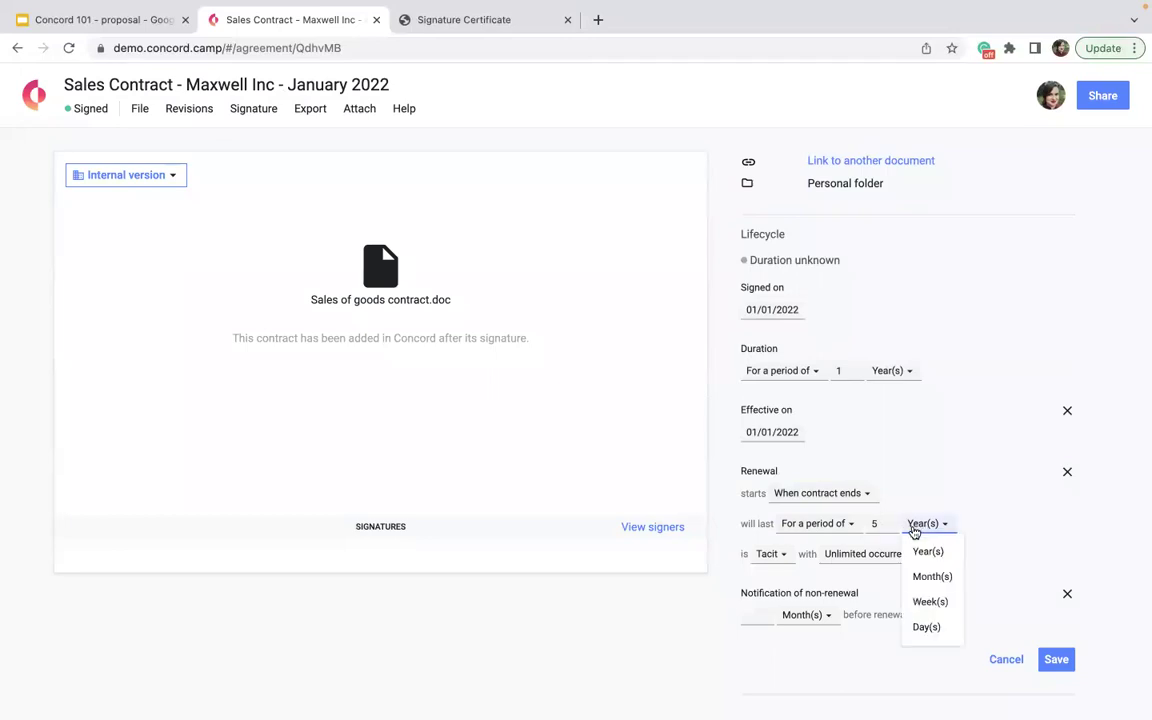
{"action": "left_click", "coordinate": [927, 577]}
{"action": "left_click", "coordinate": [757, 616]}
{"action": "type", "text": "1"}
{"action": "left_click", "coordinate": [1058, 659]}
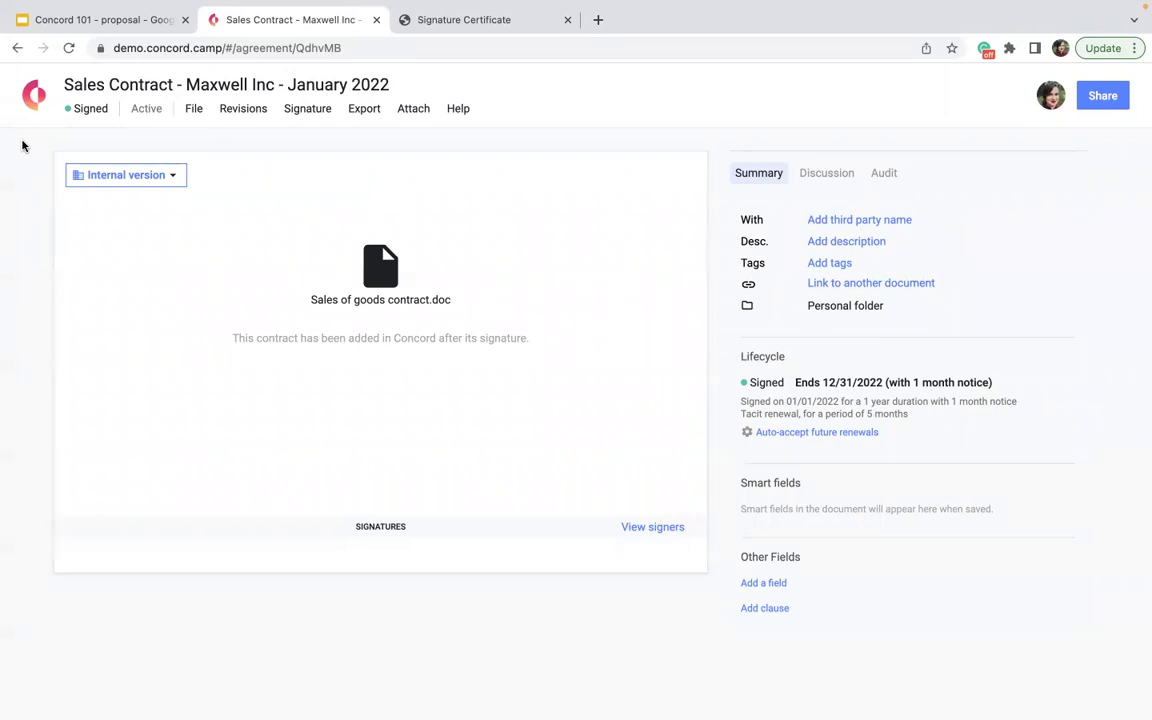
{"action": "mouse_move", "coordinate": [811, 402]}
{"action": "left_click", "coordinate": [1037, 402]}
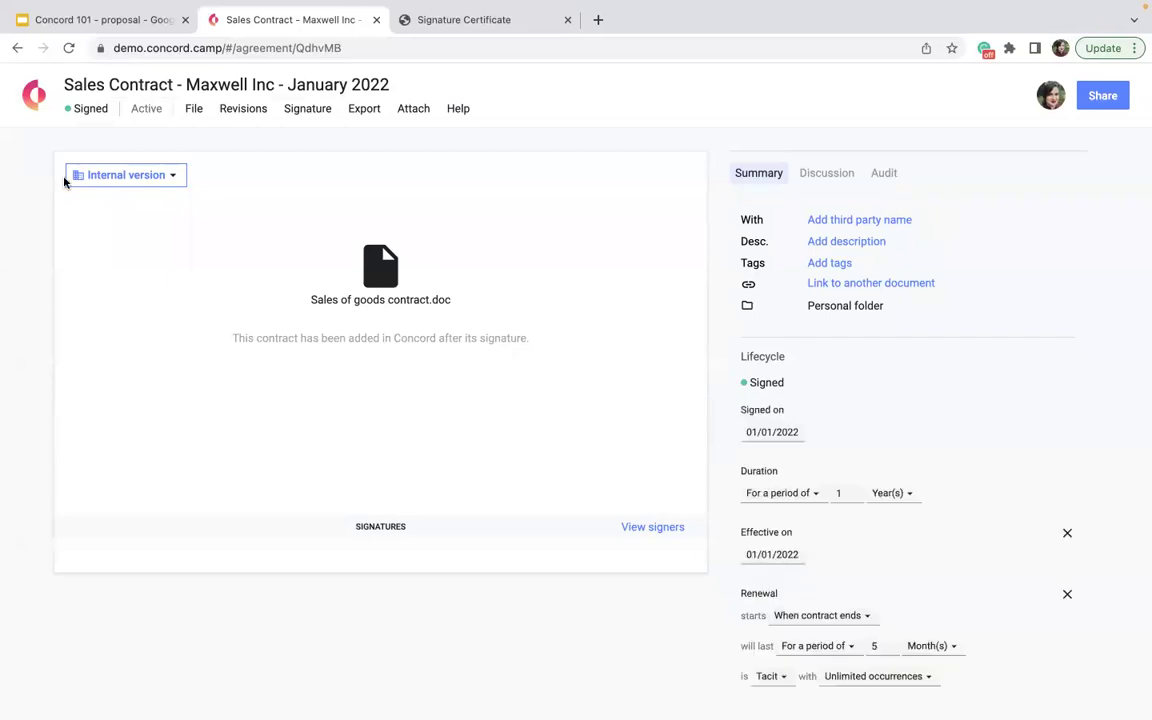
{"action": "left_click", "coordinate": [33, 94]}
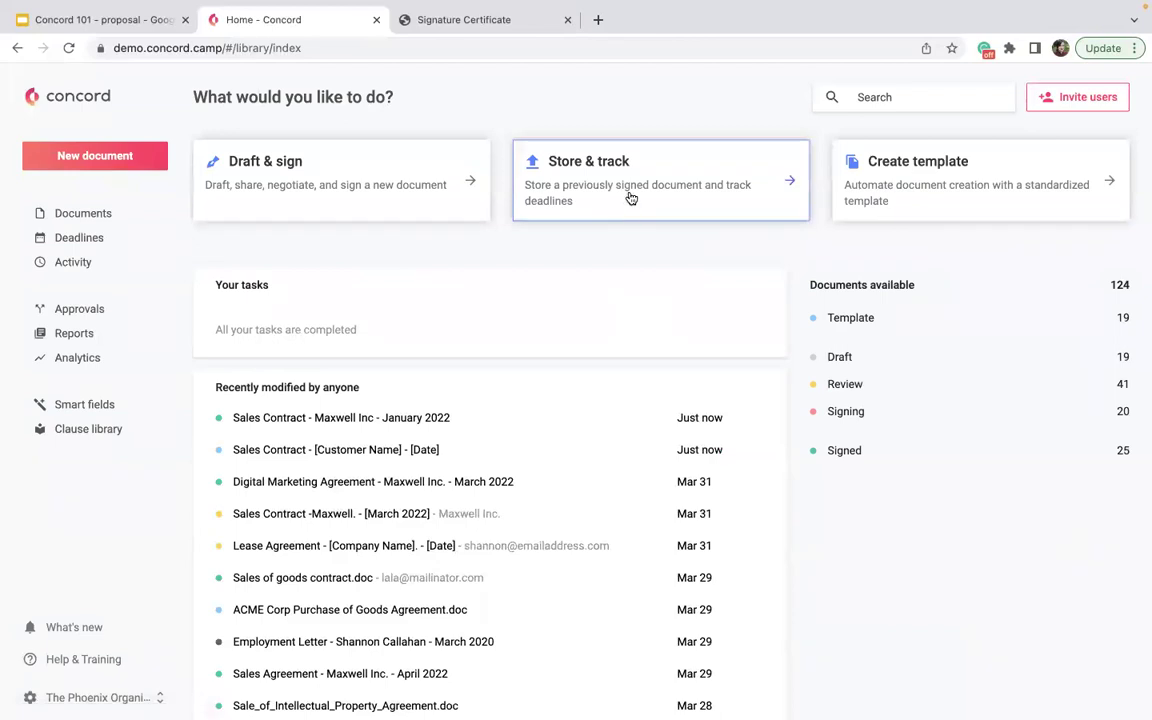
- Upload ACME Corp NDA as an already-signed document into the Personal folder
{"action": "left_click", "coordinate": [630, 195]}
{"action": "left_click", "coordinate": [638, 338]}
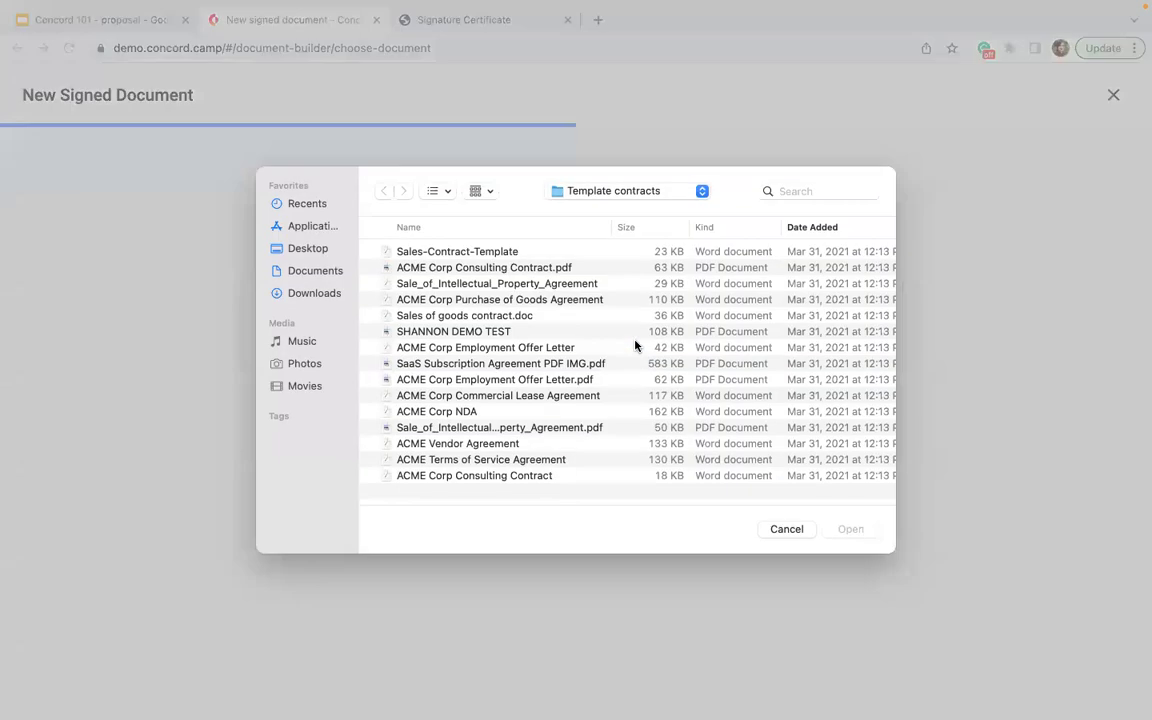
{"action": "left_click", "coordinate": [473, 412]}
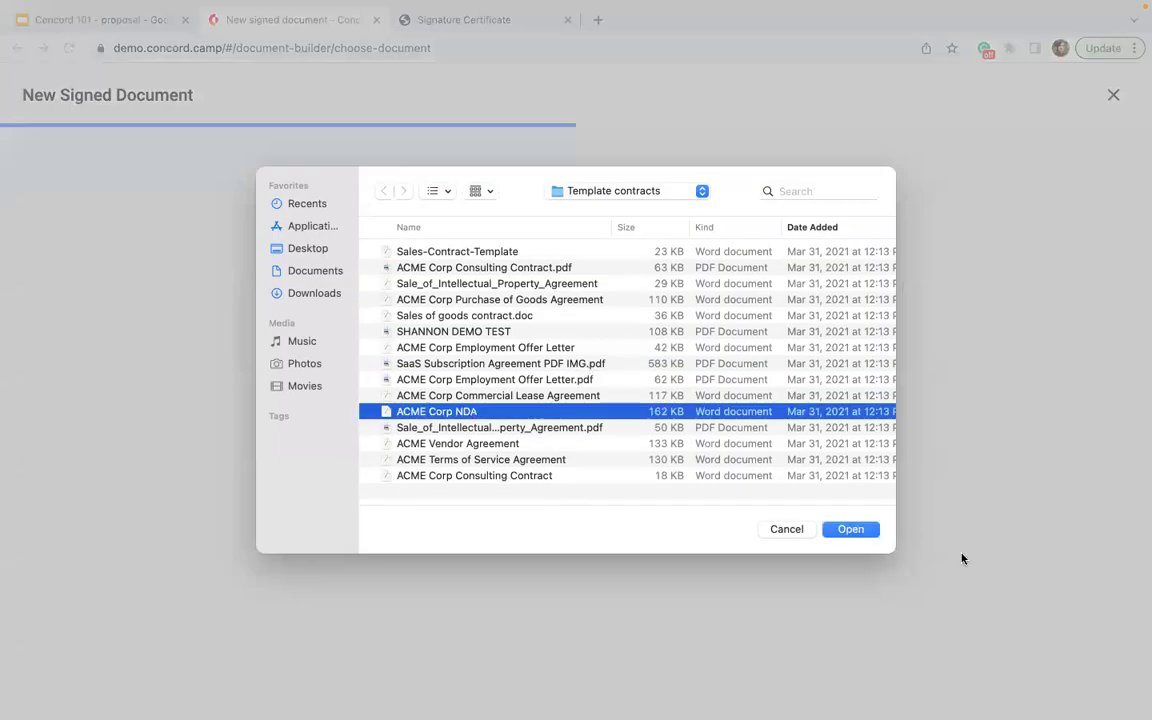
{"action": "left_click", "coordinate": [846, 531]}
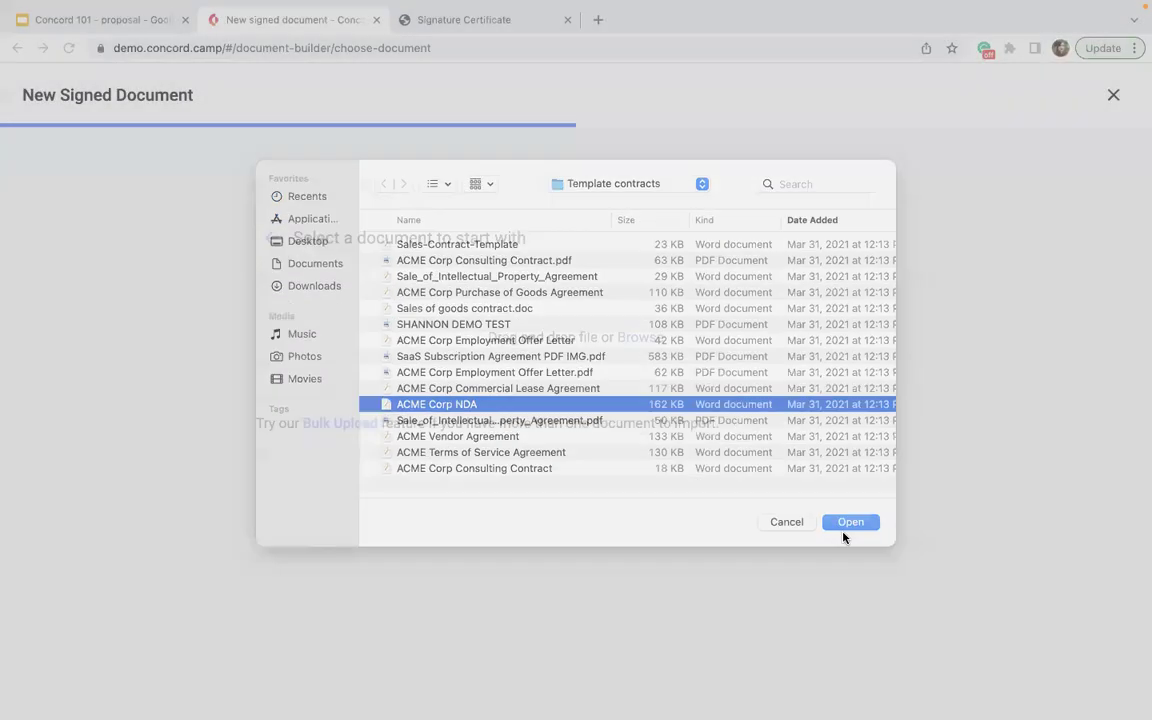
{"action": "left_click", "coordinate": [311, 407]}
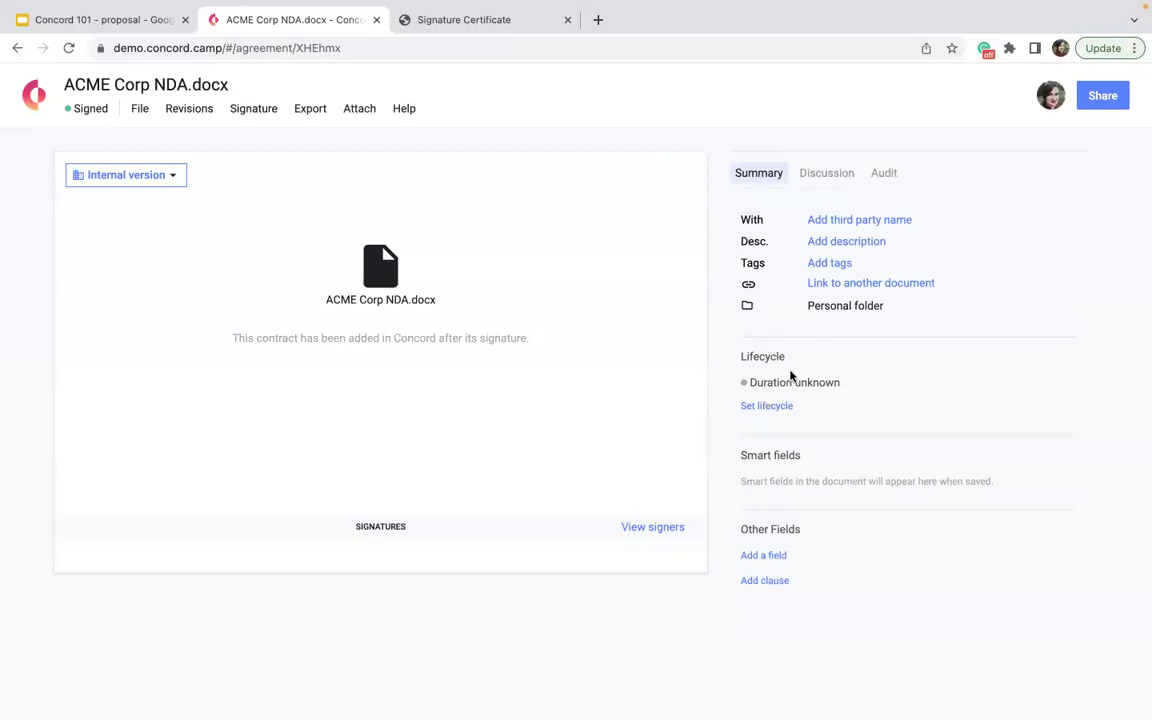
{"action": "left_click", "coordinate": [779, 407]}
- Set the NDA's signing date to 03/01/2022 and its duration to 1 year
{"action": "left_click", "coordinate": [781, 435]}
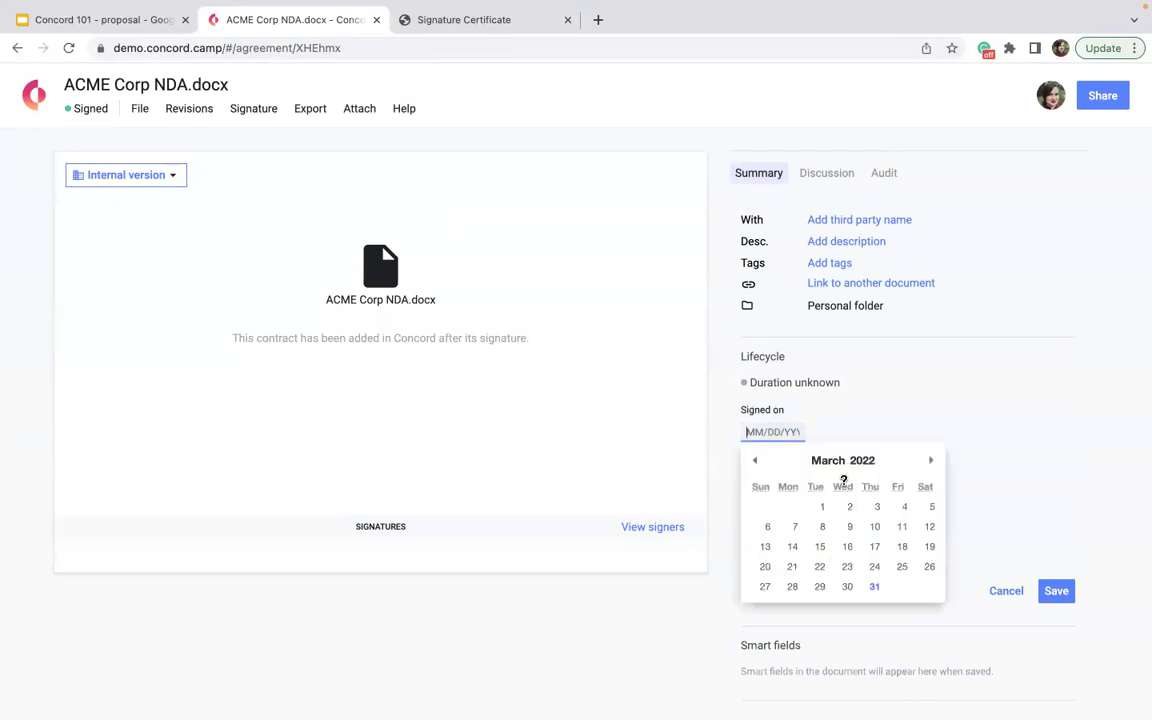
{"action": "left_click", "coordinate": [825, 508]}
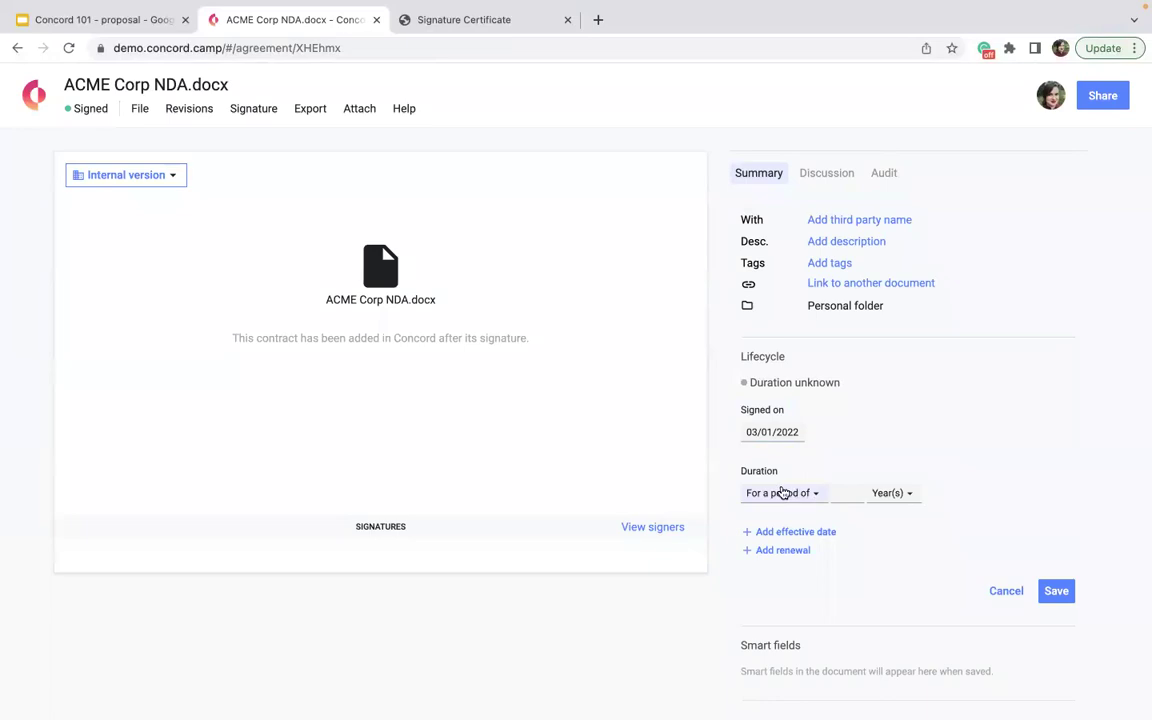
{"action": "left_click", "coordinate": [795, 494]}
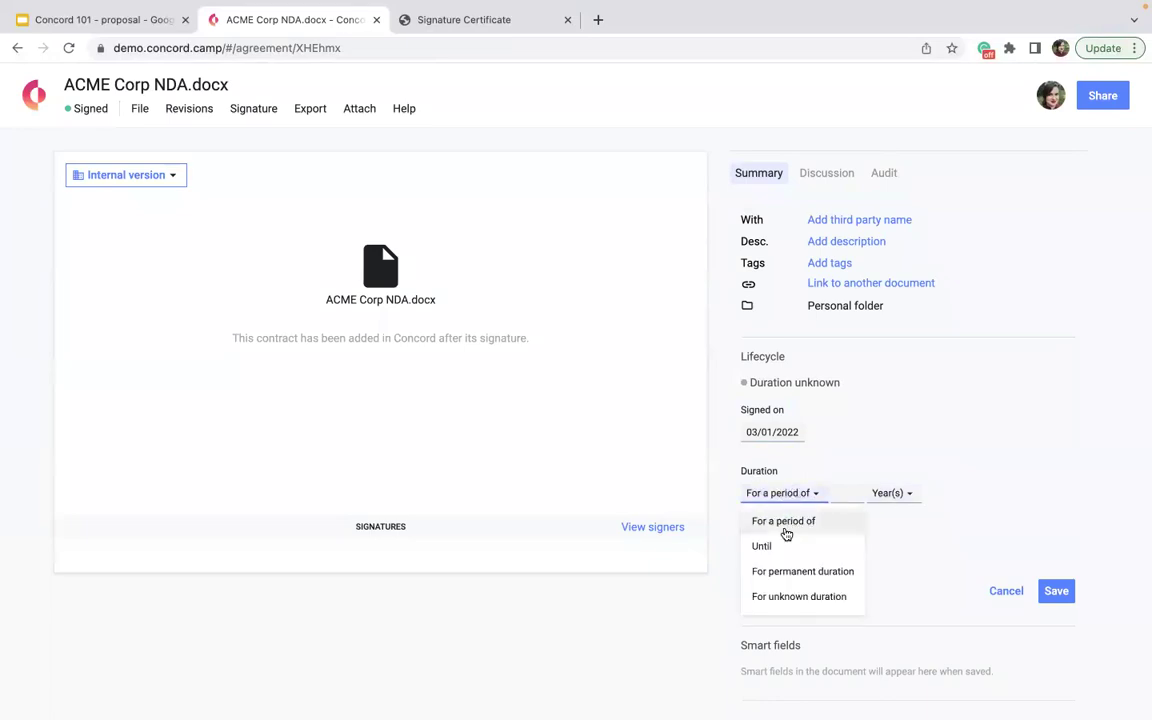
{"action": "left_click", "coordinate": [830, 494]}
{"action": "type", "text": "1"}
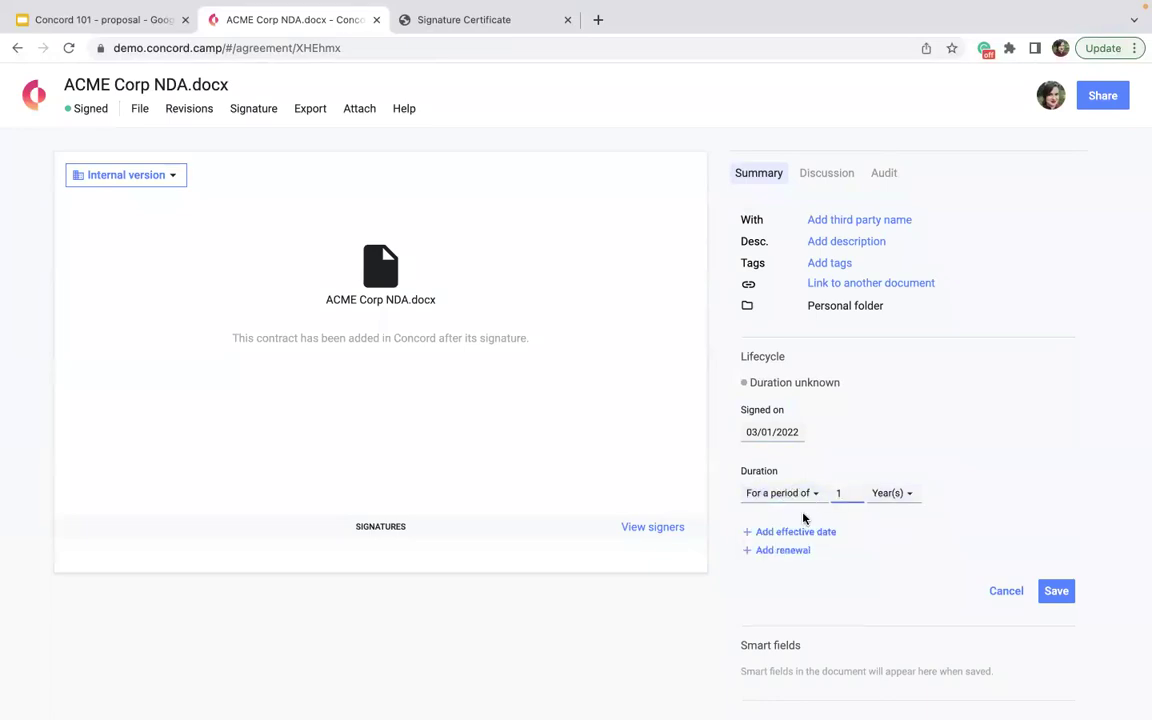
- Add an effective date of March 15, 2022 and tacit renewal, then save the lifecycle
{"action": "left_click", "coordinate": [790, 532]}
{"action": "left_click", "coordinate": [773, 553]}
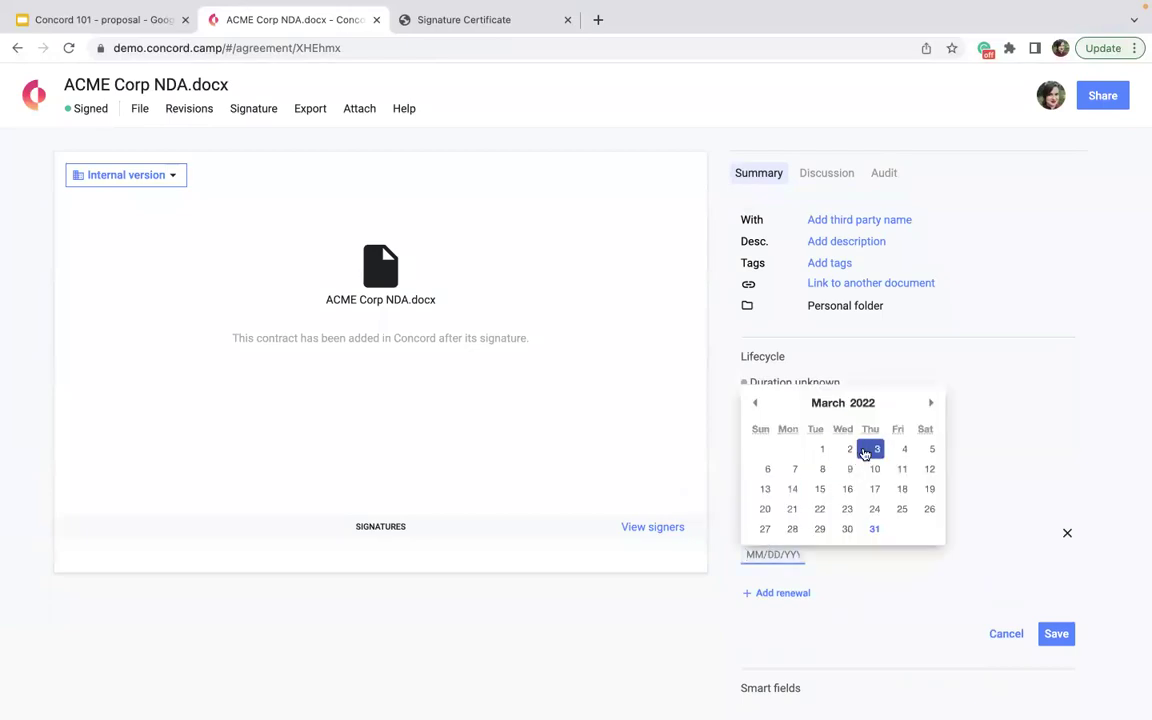
{"action": "key", "text": "Down"}
{"action": "key", "text": "Left"}
{"action": "key", "text": "Left"}
{"action": "key", "text": "Up"}
{"action": "key", "text": "Up"}
{"action": "key", "text": "Right"}
{"action": "key", "text": "Up"}
{"action": "key", "text": "Right"}
{"action": "key", "text": "Right"}
{"action": "left_click", "coordinate": [819, 489]}
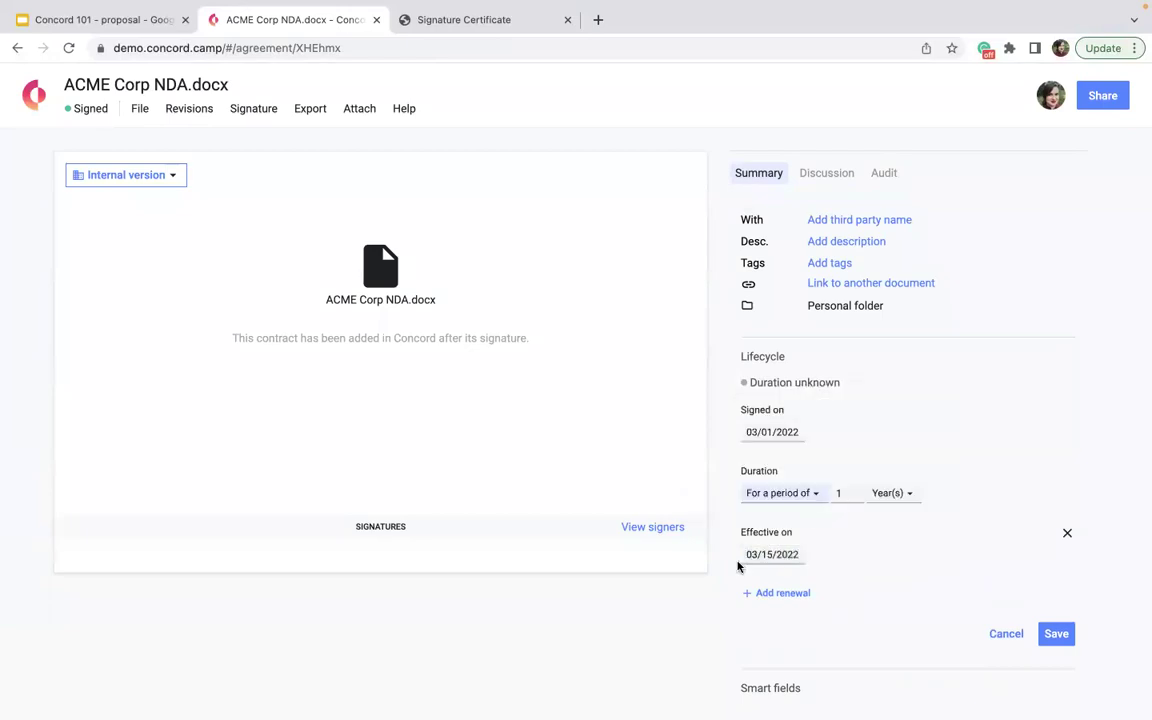
{"action": "left_click", "coordinate": [752, 599]}
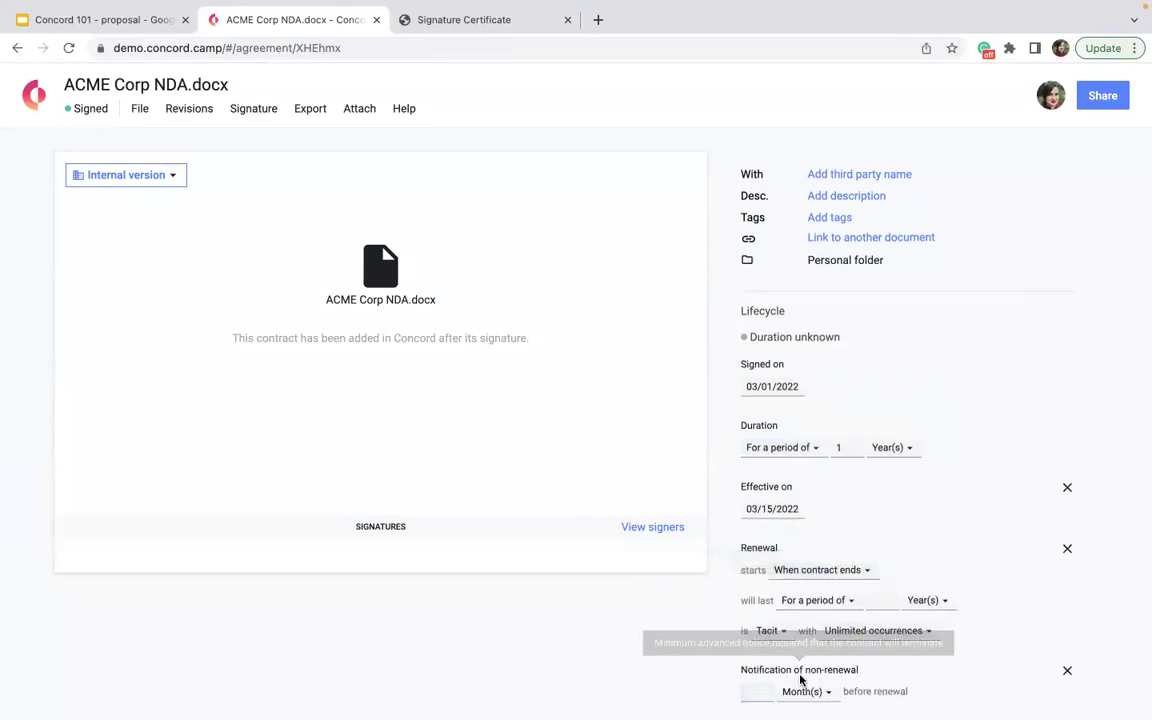
{"action": "scroll", "coordinate": [790, 635], "scroll_direction": "down", "scroll_amount": 1}
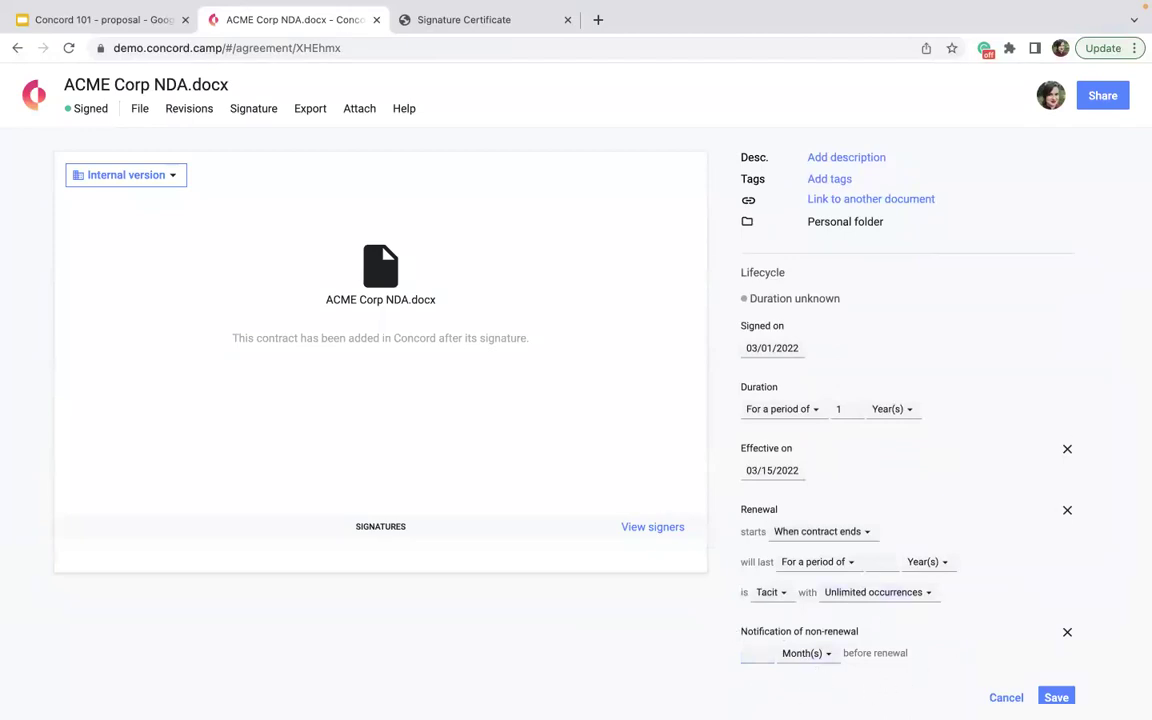
{"action": "left_click", "coordinate": [1055, 697]}
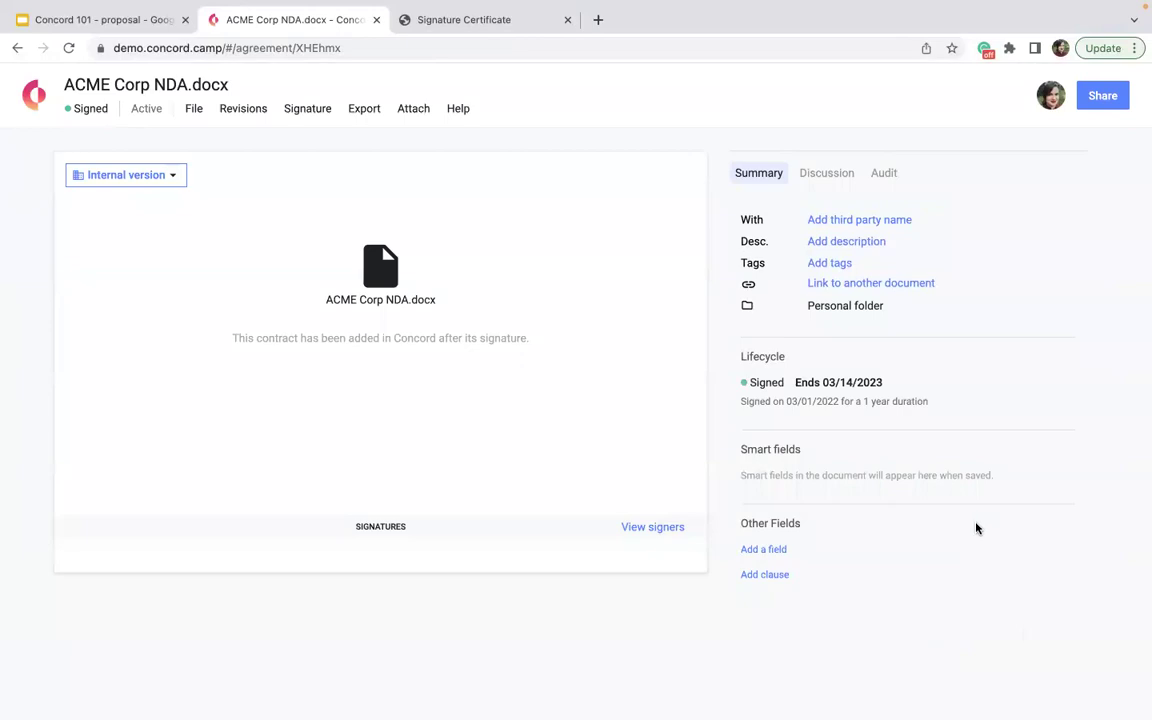
- Go from the dashboard through Deadlines and Settings to the Bulk Upload page of past zip uploads
{"action": "left_click", "coordinate": [45, 107]}
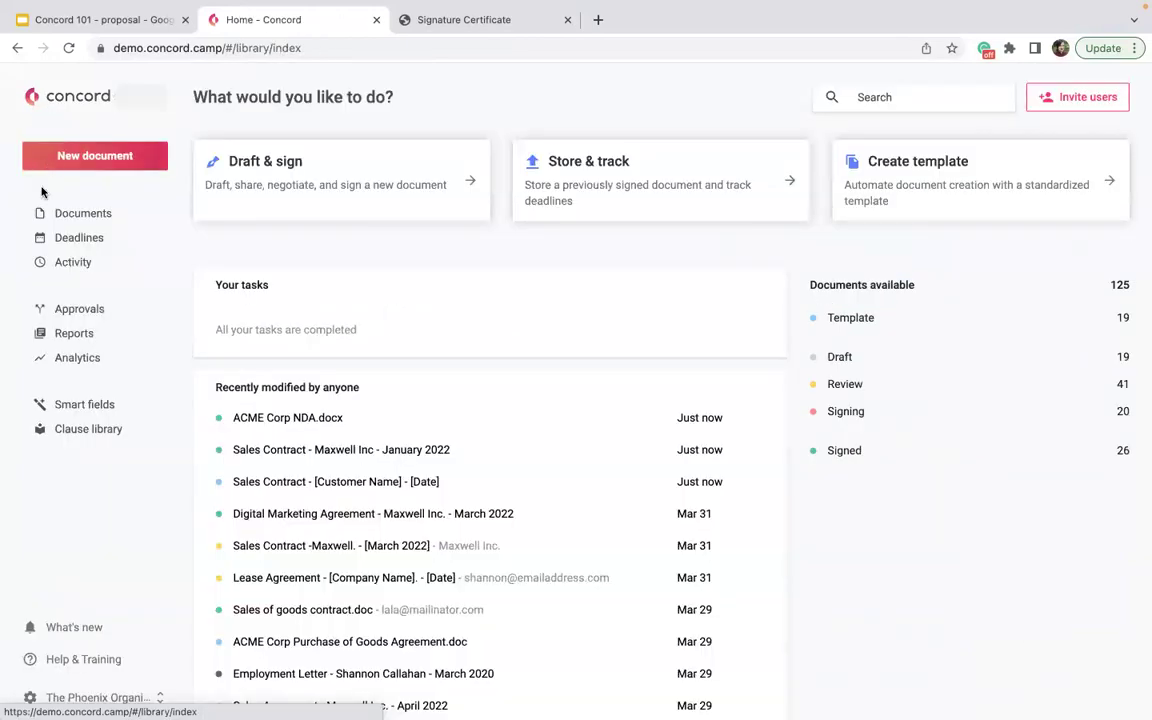
{"action": "left_click", "coordinate": [42, 239]}
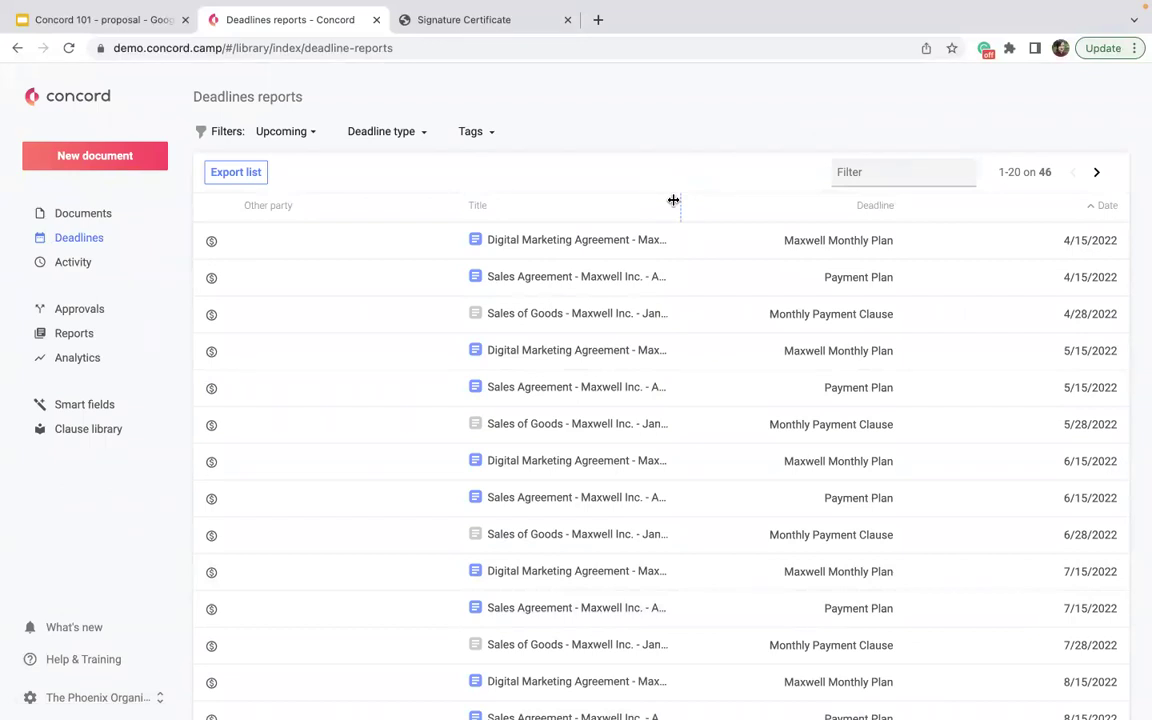
{"action": "left_click", "coordinate": [108, 695]}
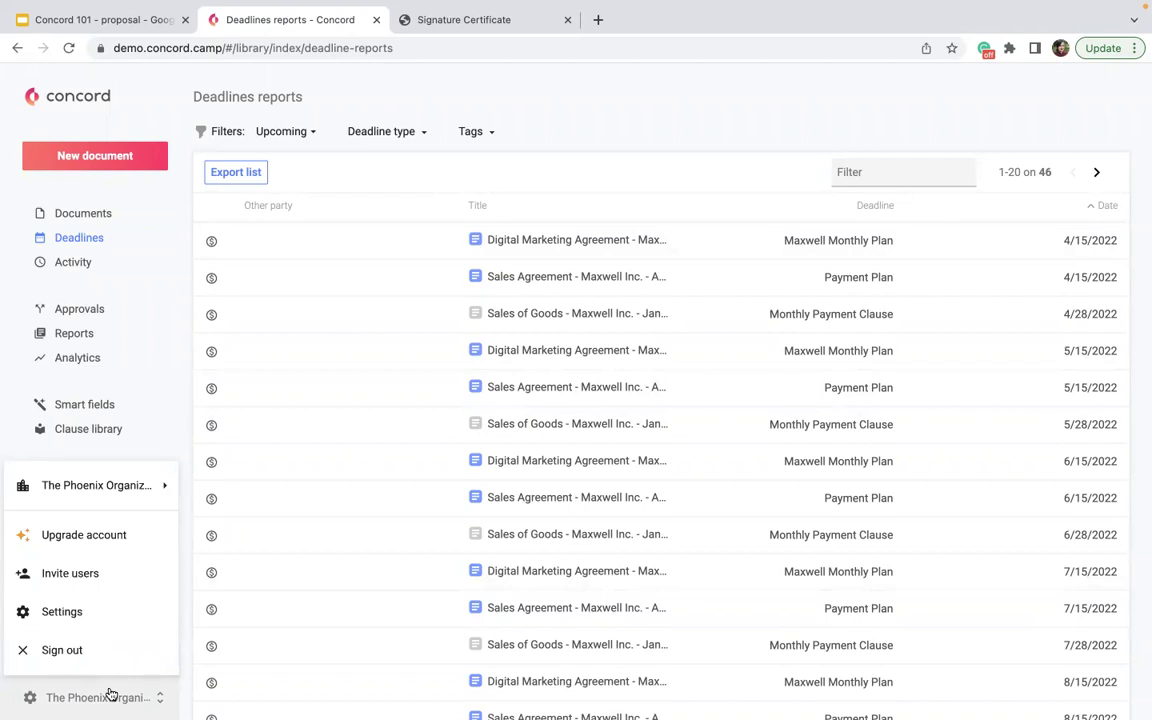
{"action": "left_click", "coordinate": [70, 620]}
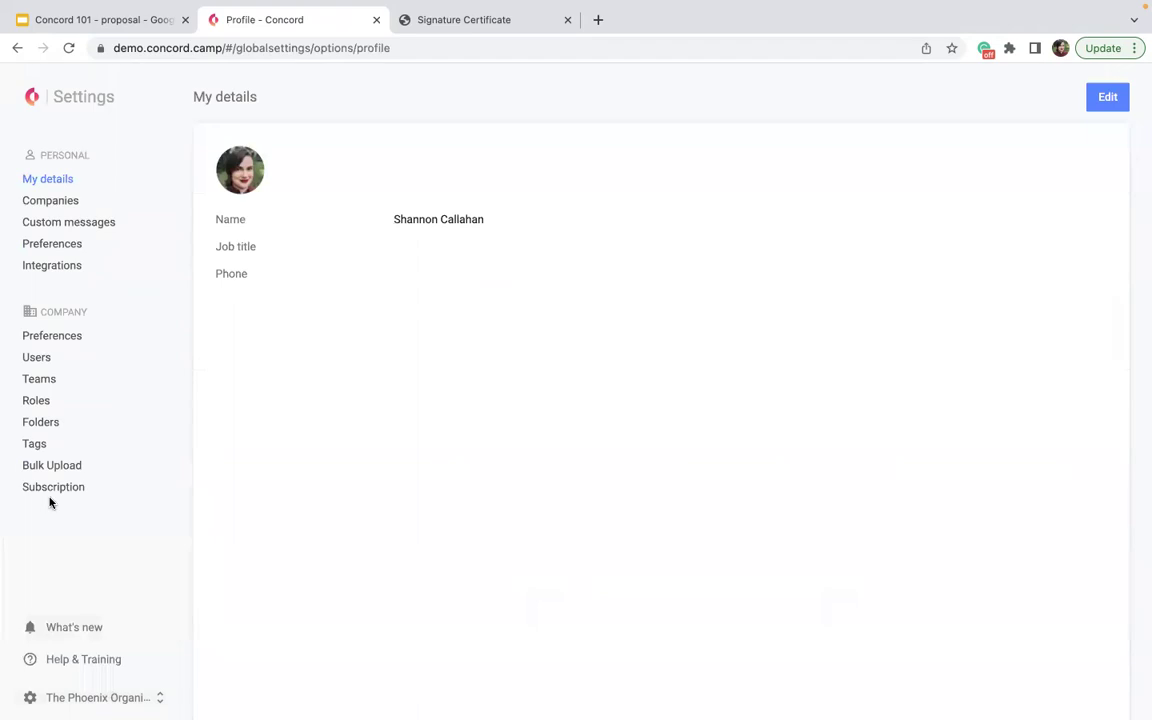
{"action": "left_click", "coordinate": [42, 468]}
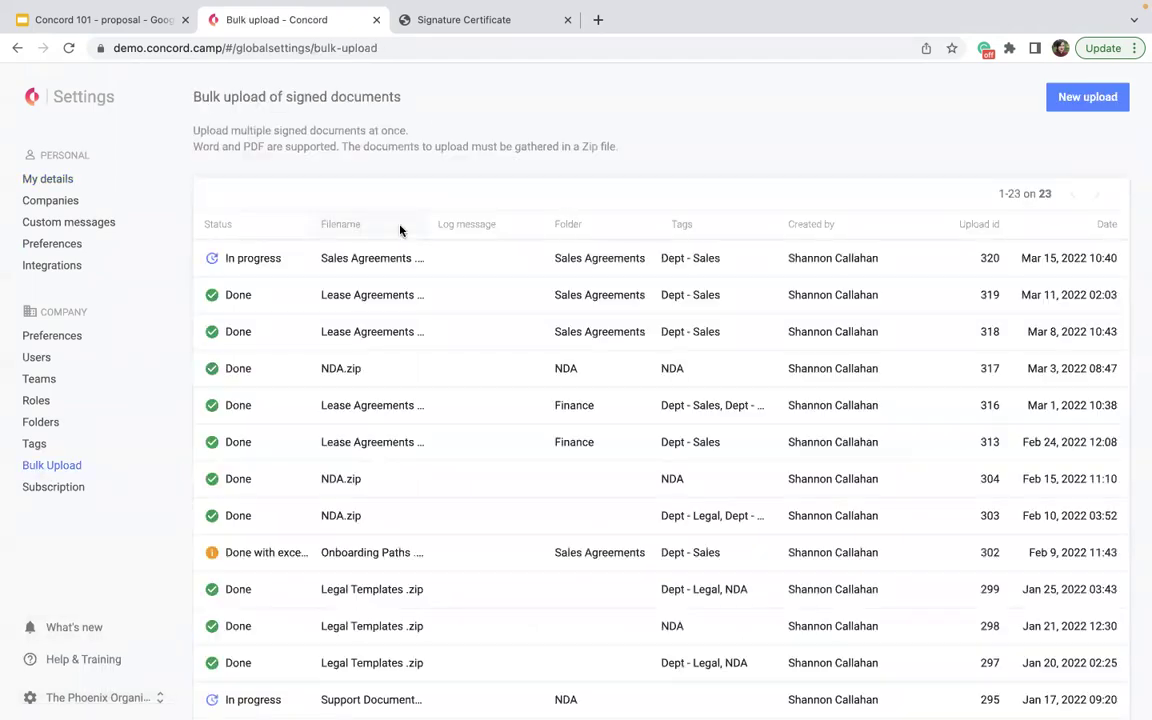
{"action": "left_click", "coordinate": [53, 58]}
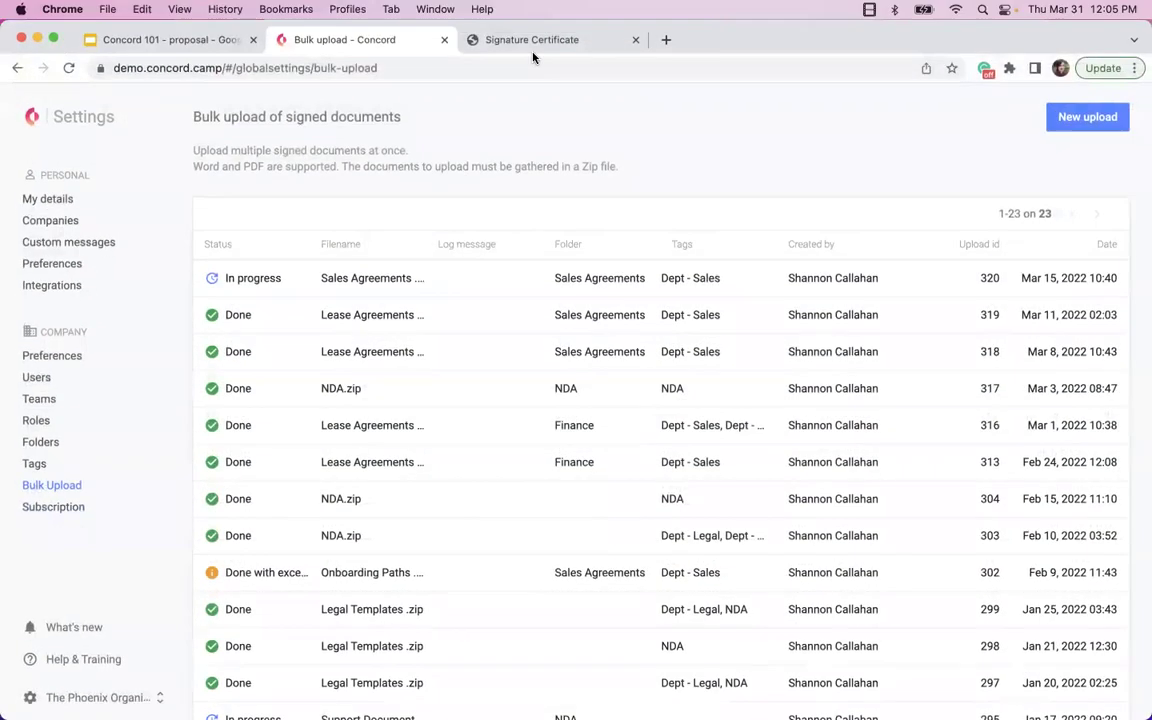
- Compress the desktop Sales Agreements folder into Sales Agreements.zip, moving the browser aside and back
{"action": "left_click_drag", "start_coordinate": [714, 40], "coordinate": [643, 693]}
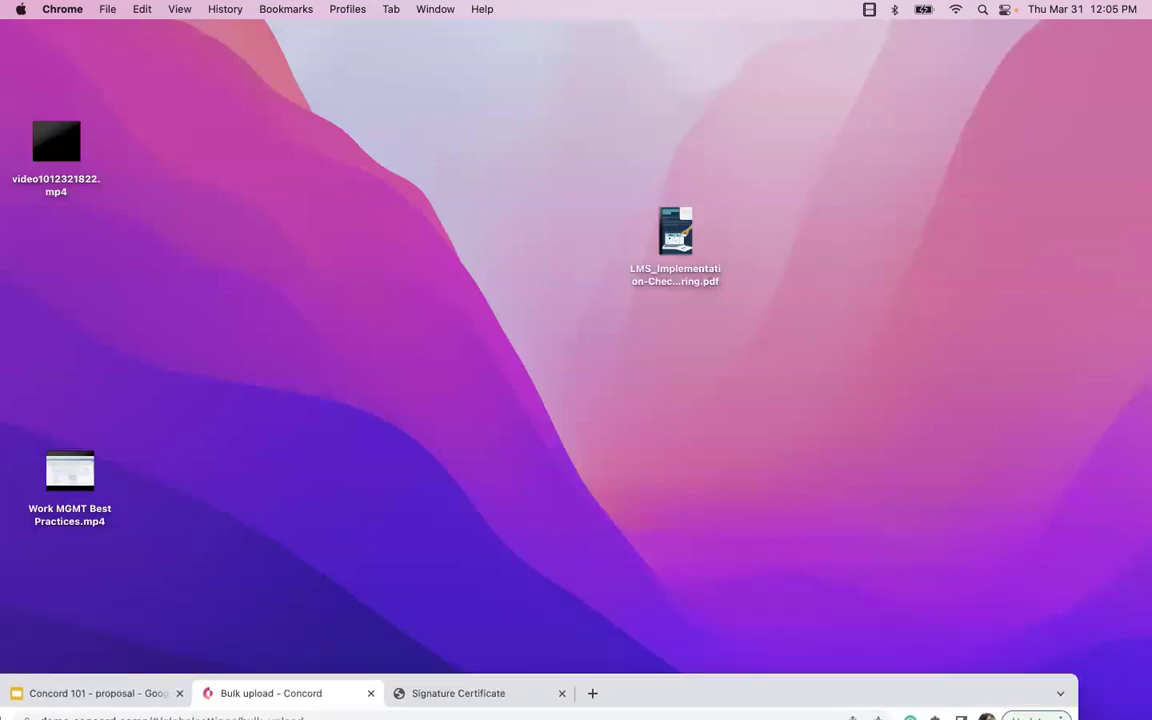
{"action": "left_click_drag", "start_coordinate": [1148, 420], "coordinate": [912, 305]}
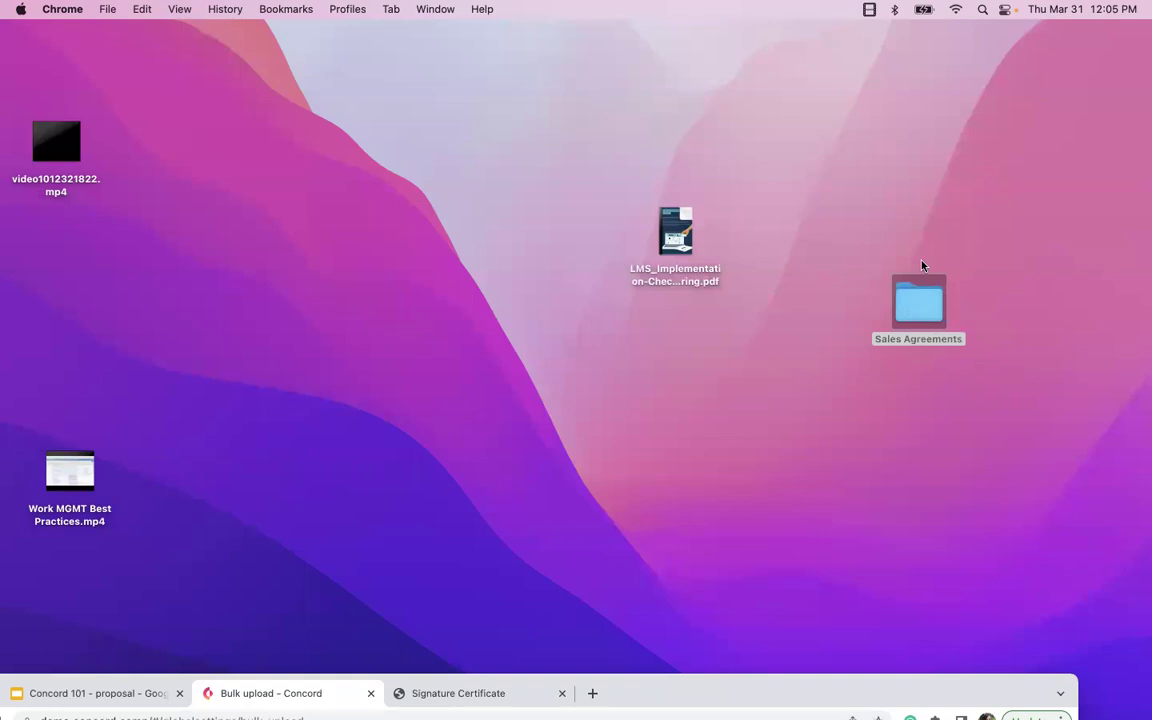
{"action": "right_click", "coordinate": [909, 330]}
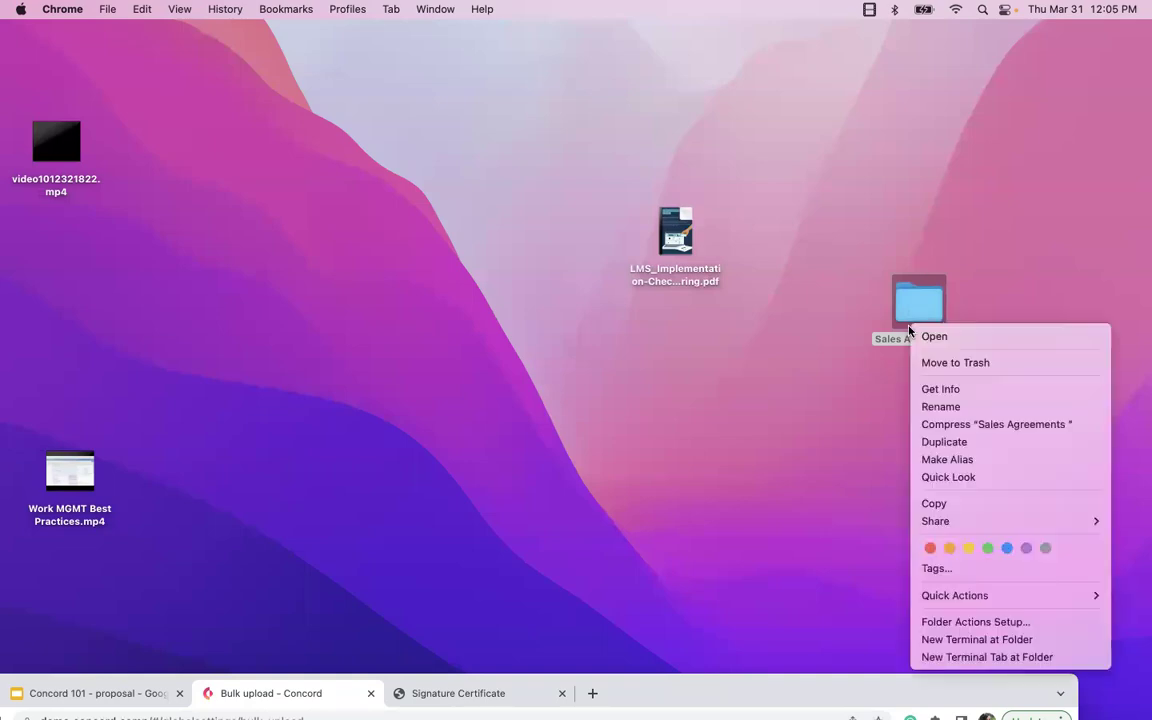
{"action": "left_click", "coordinate": [968, 426]}
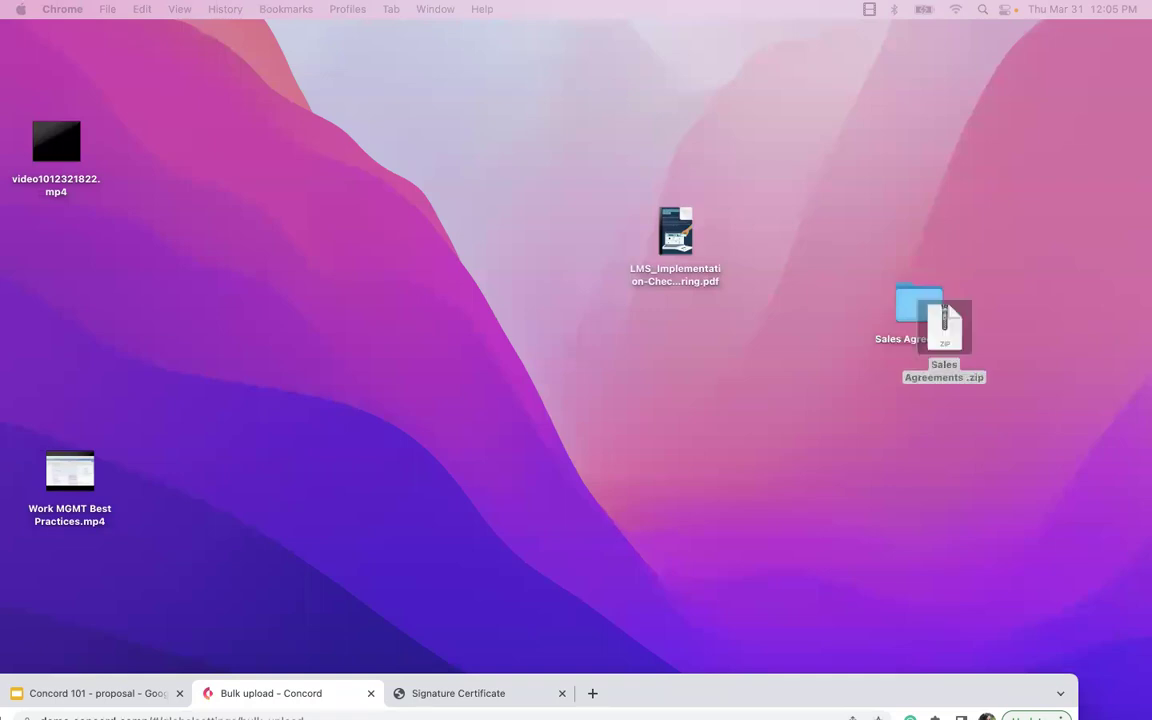
{"action": "left_click_drag", "start_coordinate": [896, 688], "coordinate": [993, 38]}
- Start a new bulk upload and select Sales Agreements .zip from the Desktop
{"action": "left_click", "coordinate": [1111, 116]}
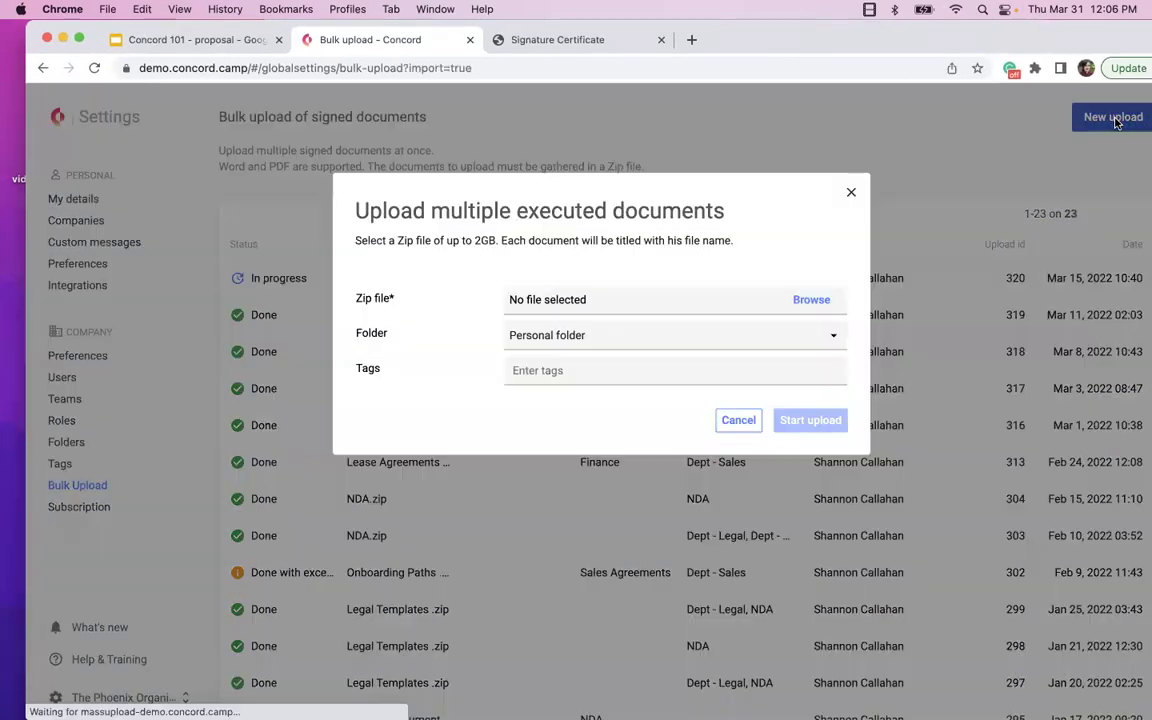
{"action": "left_click", "coordinate": [811, 300]}
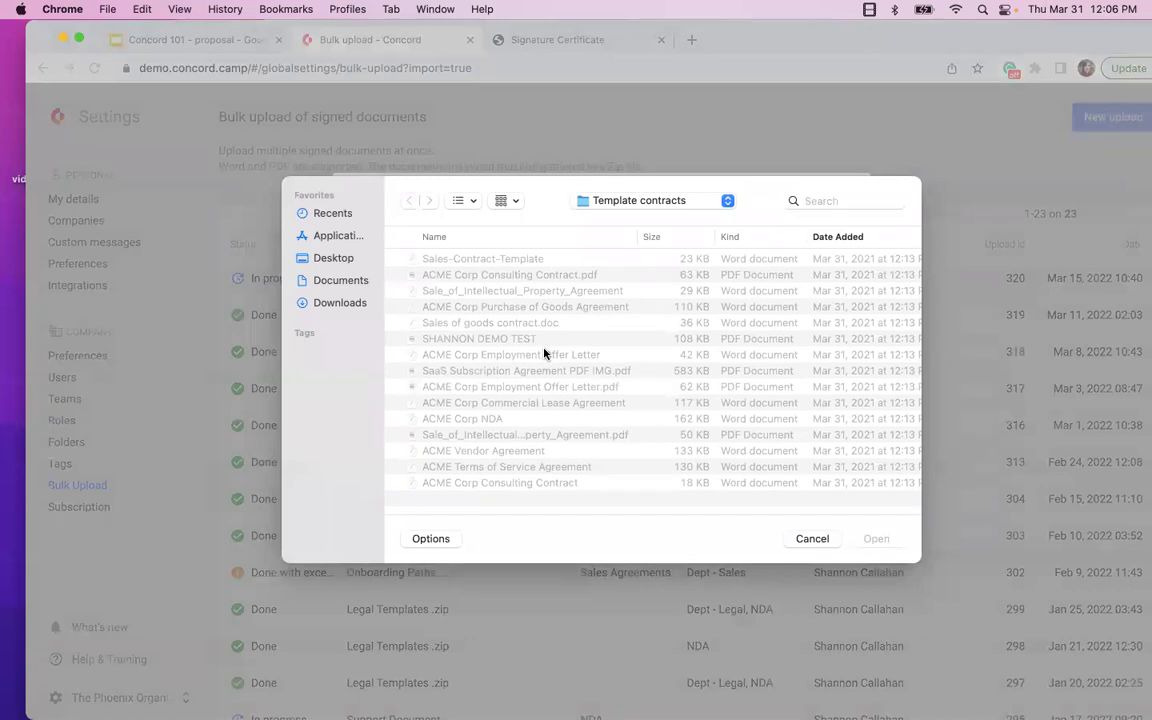
{"action": "left_click", "coordinate": [333, 258]}
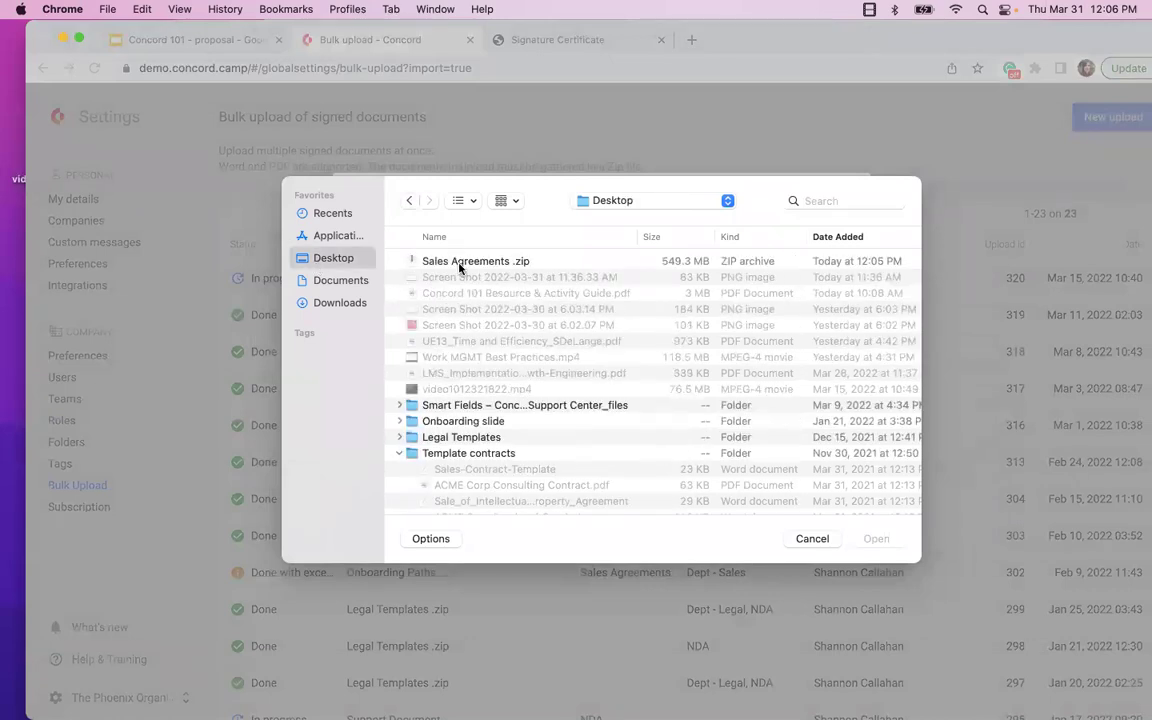
{"action": "left_click", "coordinate": [428, 260]}
{"action": "left_click", "coordinate": [876, 539]}
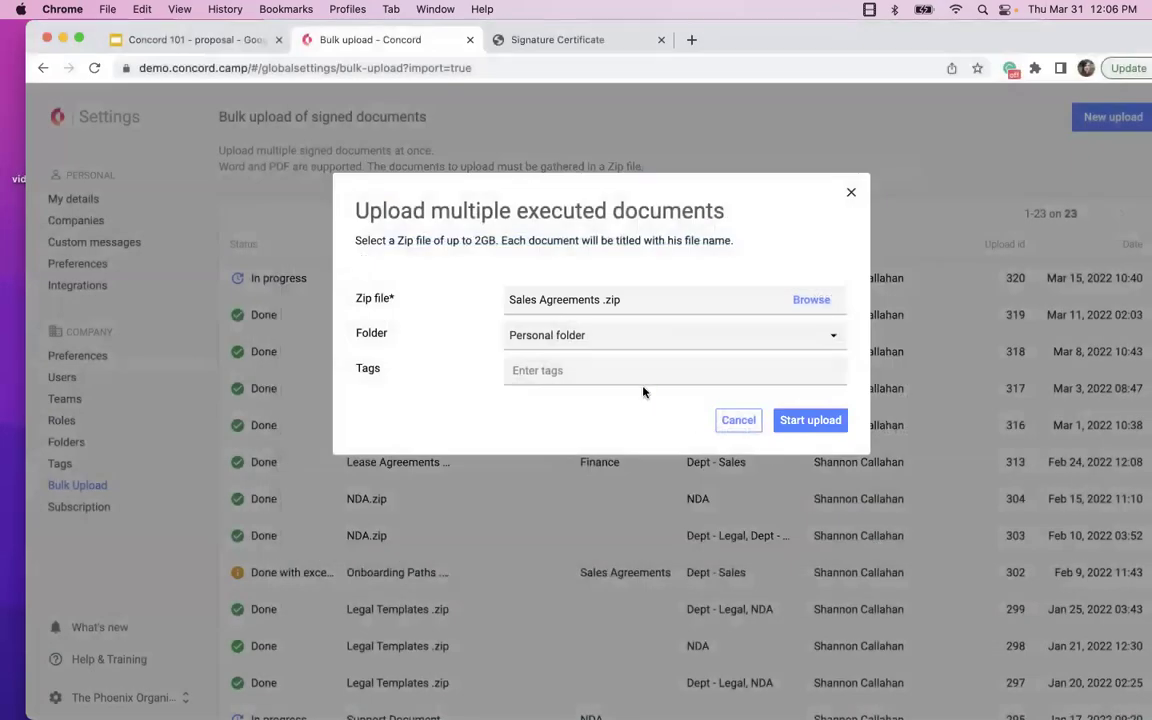
- File the upload in Sales Agreements, tag it Dept - Sales, start it and check progress
{"action": "left_click", "coordinate": [586, 346]}
{"action": "scroll", "coordinate": [538, 476], "scroll_direction": "down", "scroll_amount": 5}
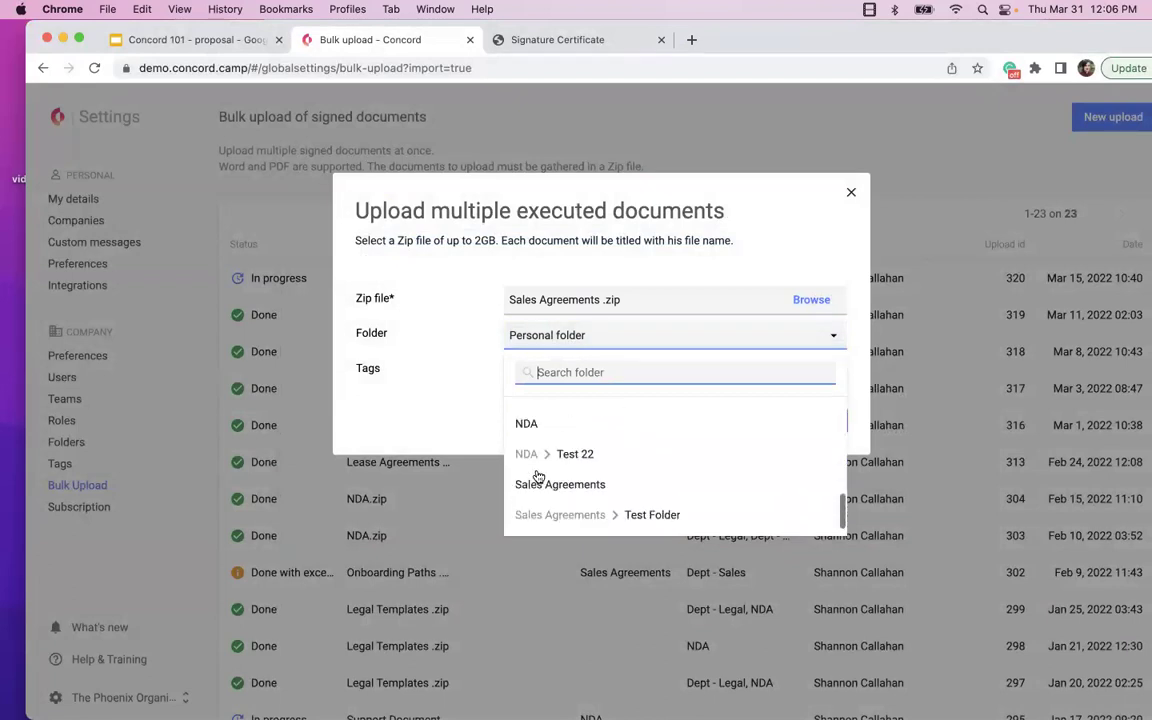
{"action": "left_click", "coordinate": [540, 484]}
{"action": "left_click", "coordinate": [548, 370]}
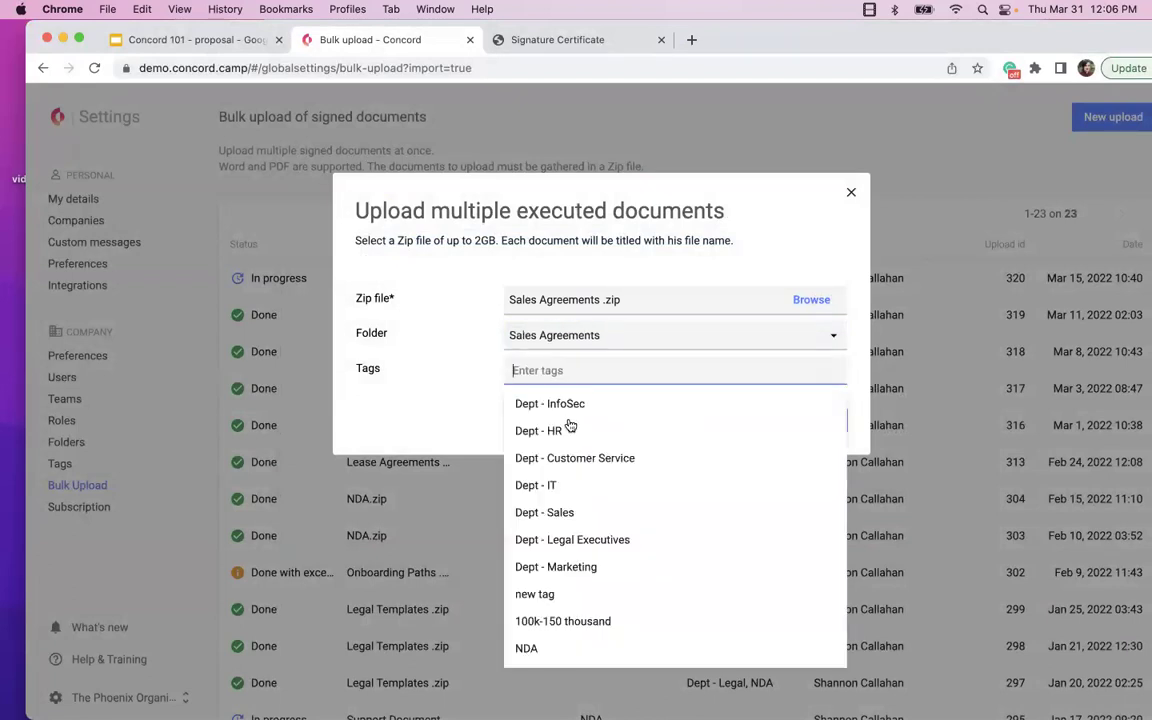
{"action": "left_click", "coordinate": [578, 513]}
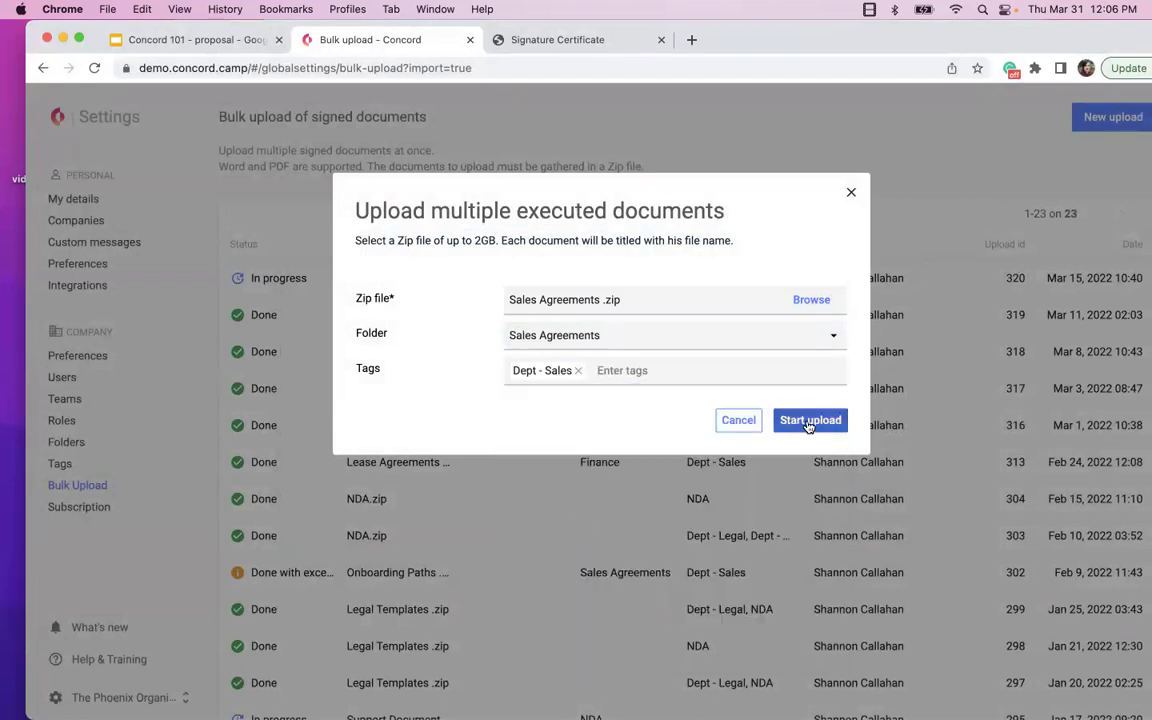
{"action": "left_click", "coordinate": [810, 421]}
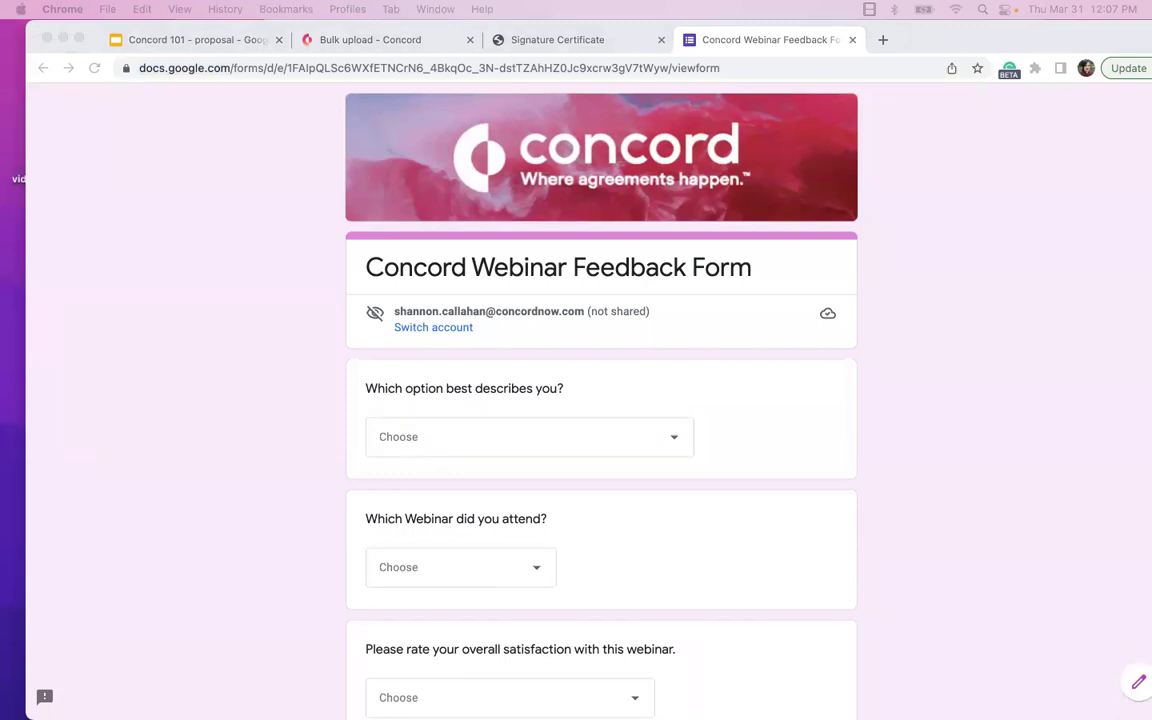
{"action": "left_click", "coordinate": [345, 41]}
{"action": "left_click", "coordinate": [340, 40]}
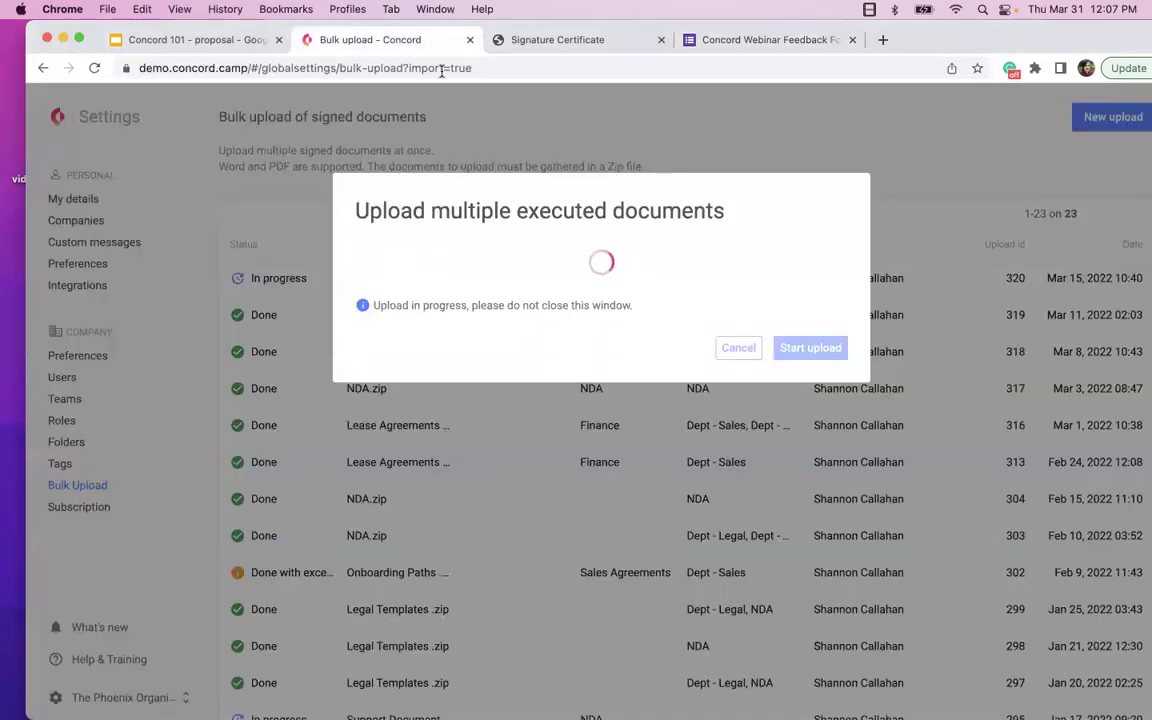